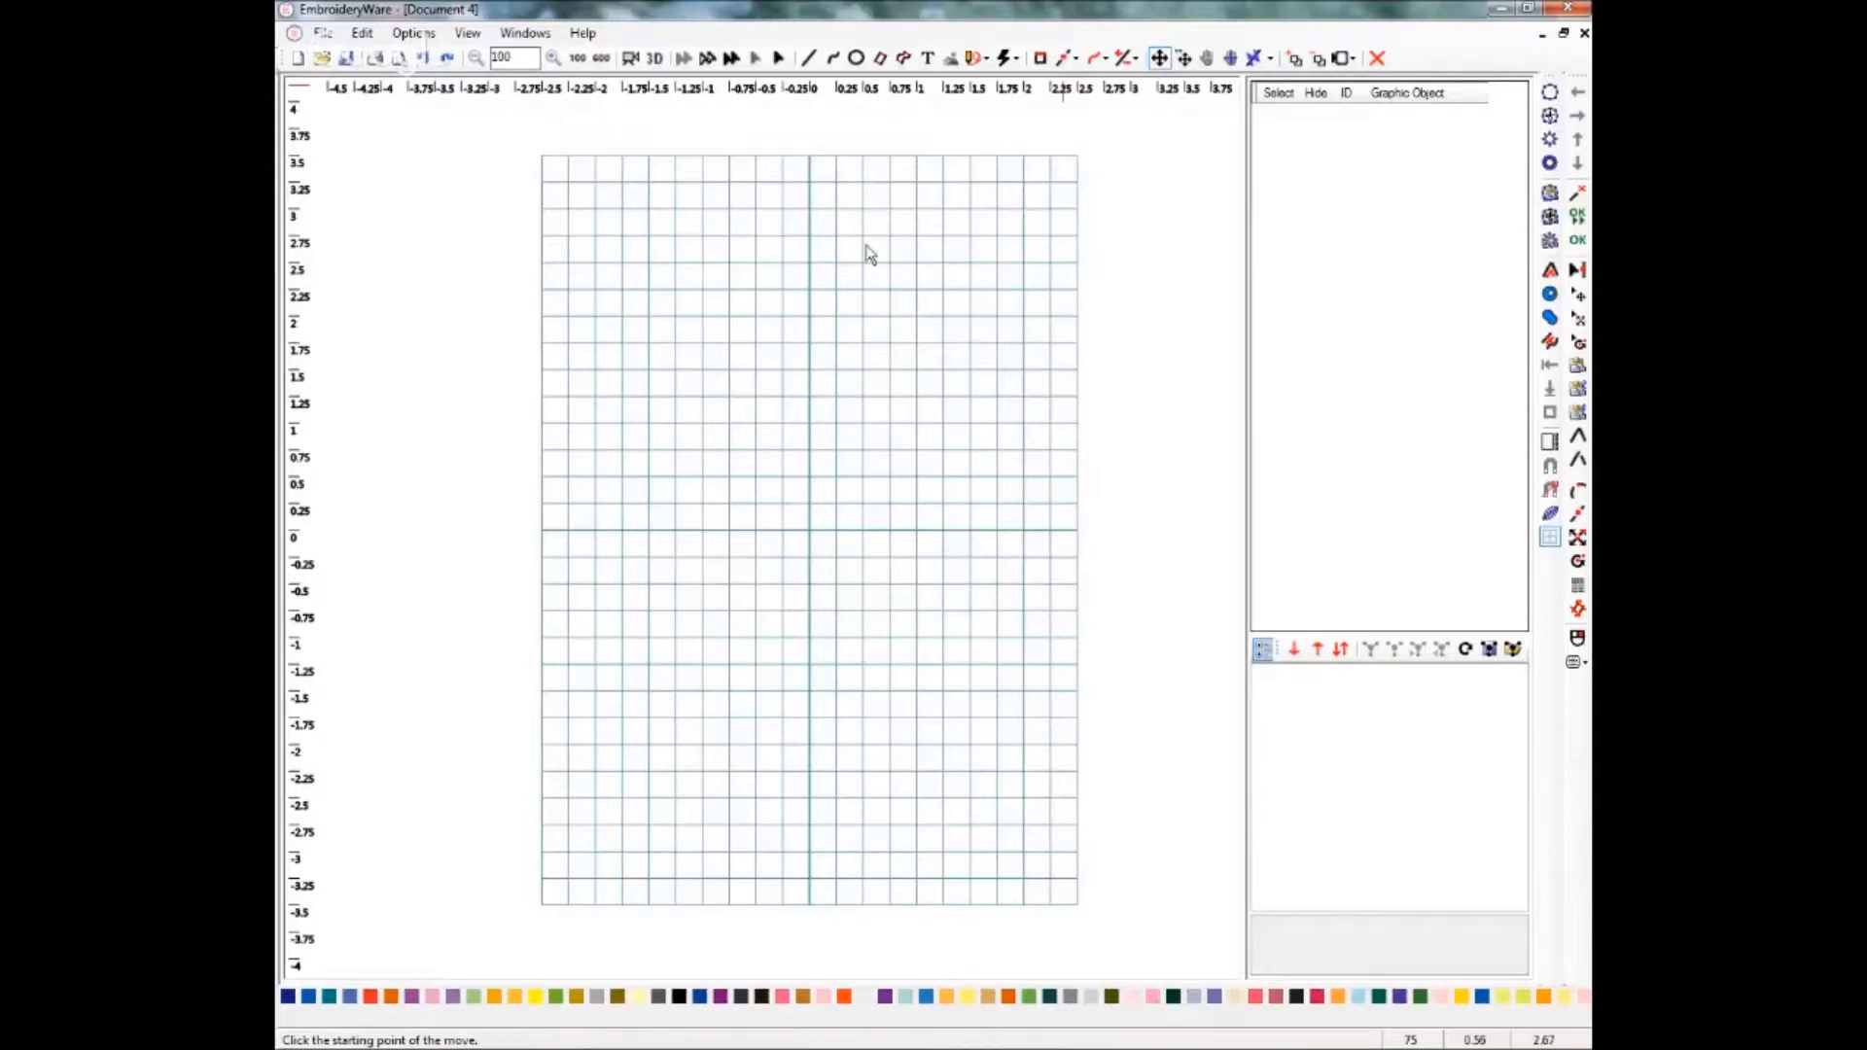
Draw a circle about 2.75 inches across near the middle of the hoop grid.
click(855, 60)
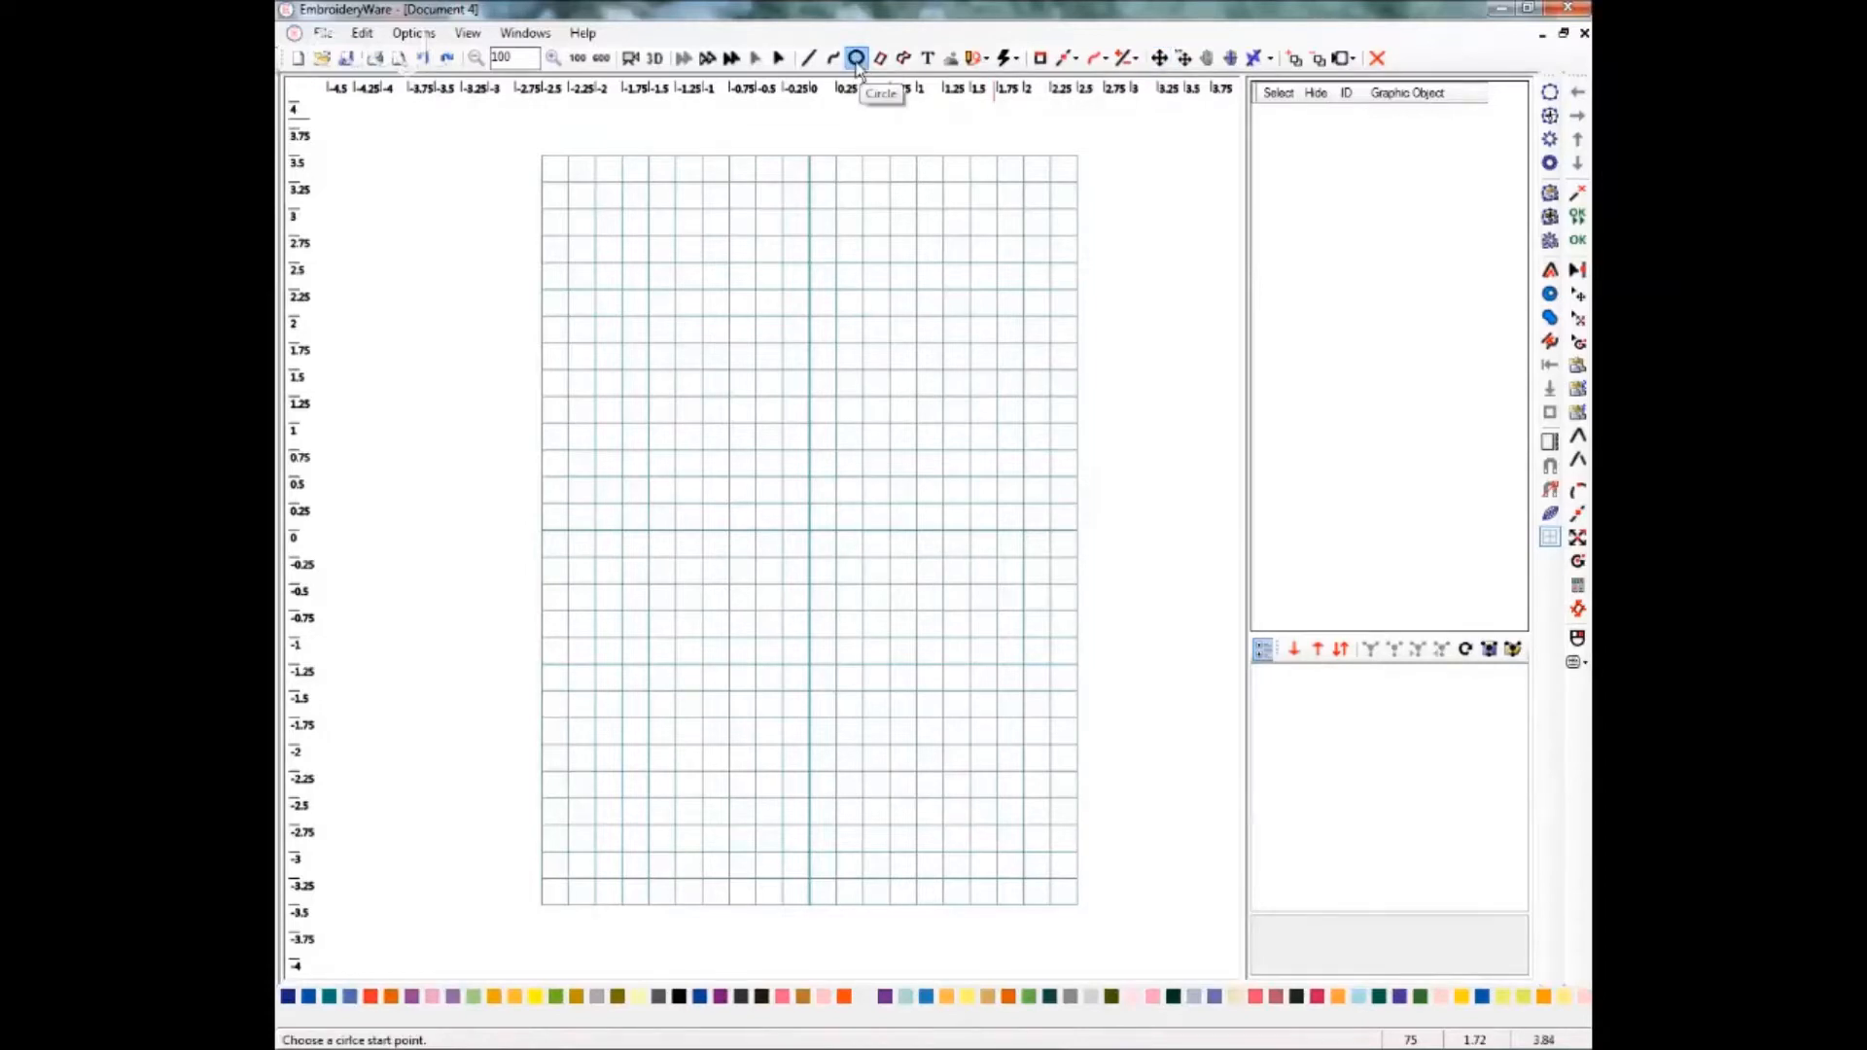
click(725, 341)
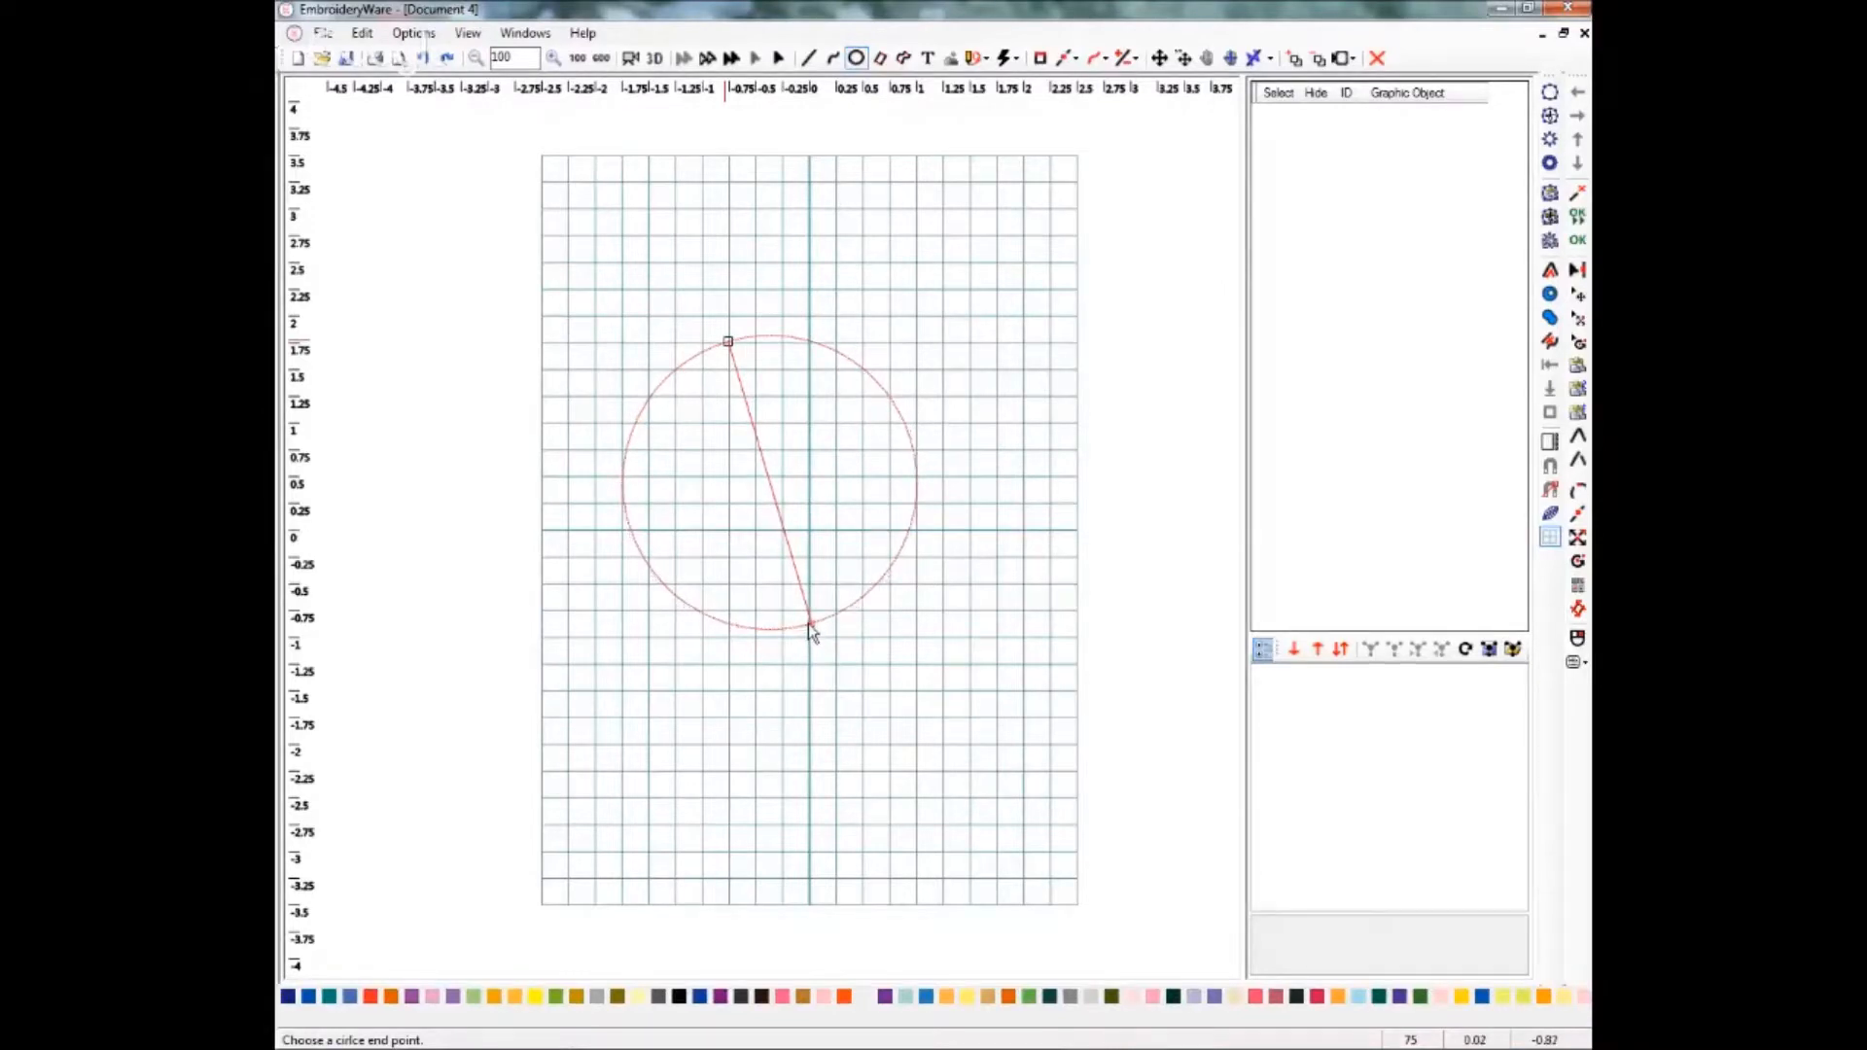
click(813, 629)
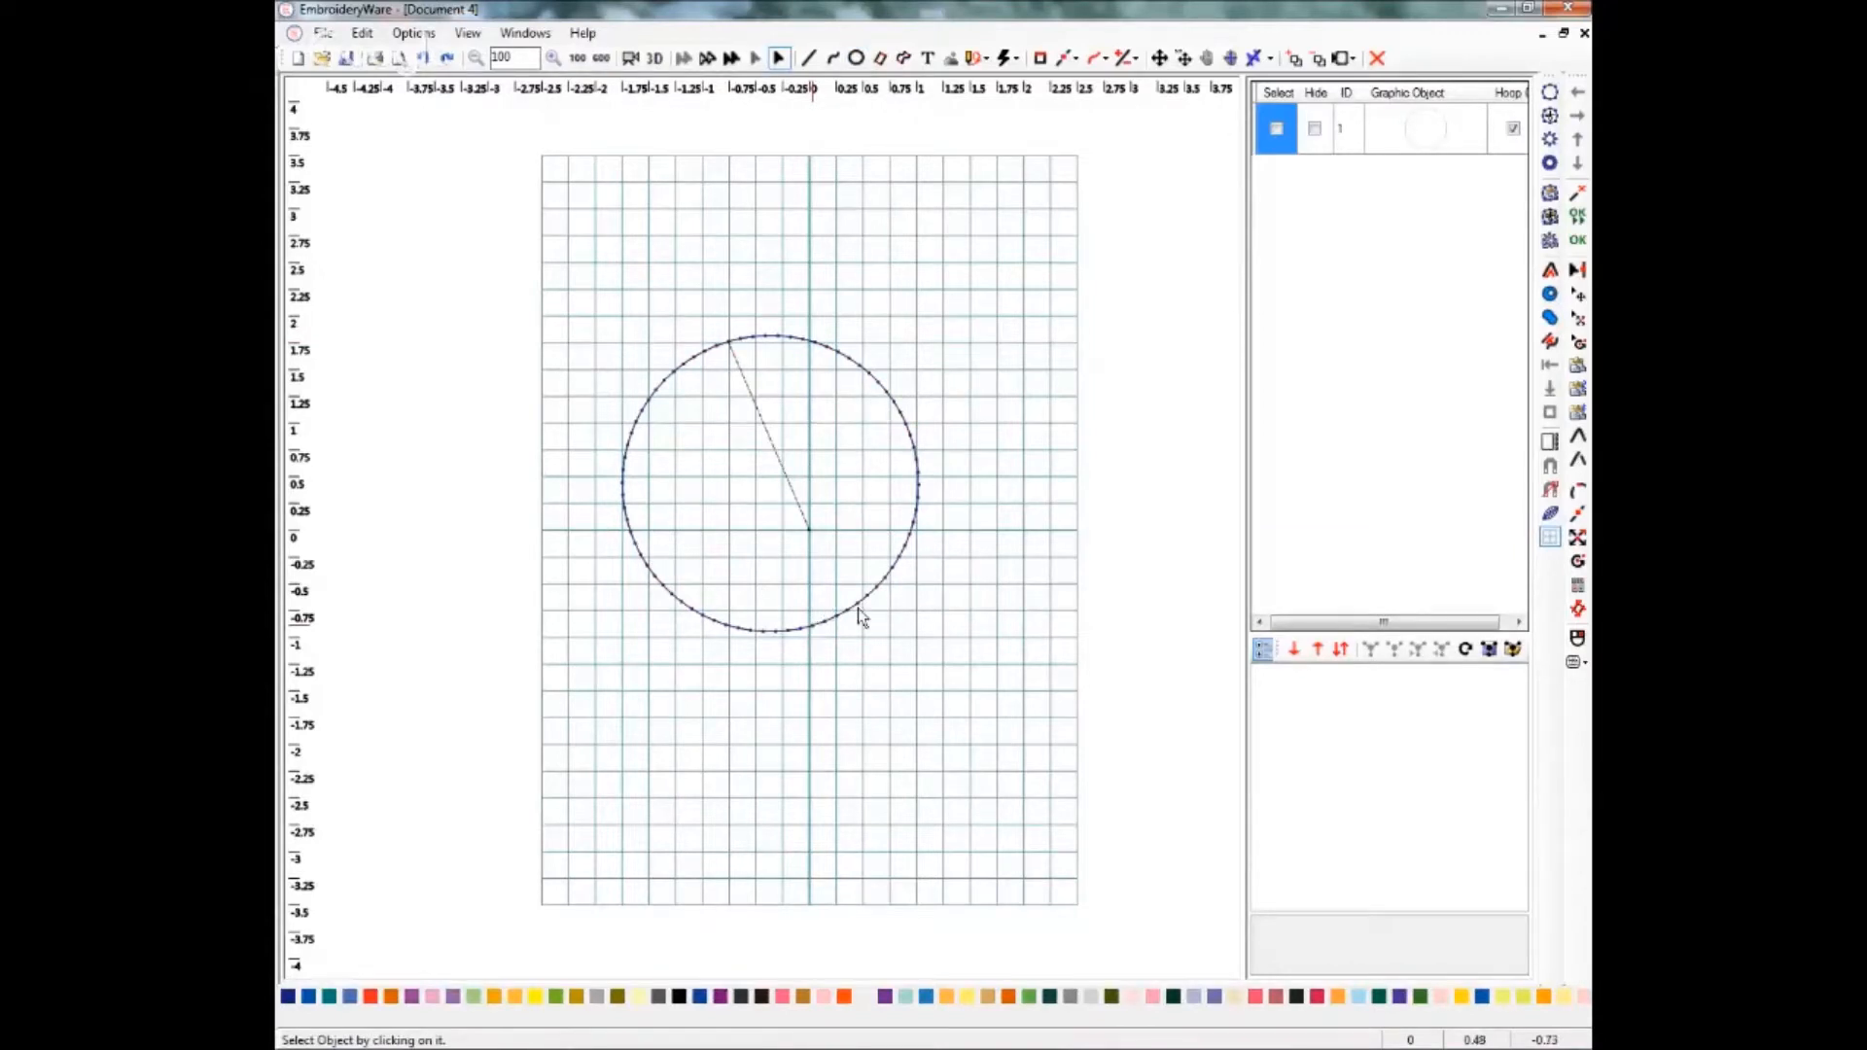
Select the circle and move it so it is centred on the grid origin.
click(1277, 130)
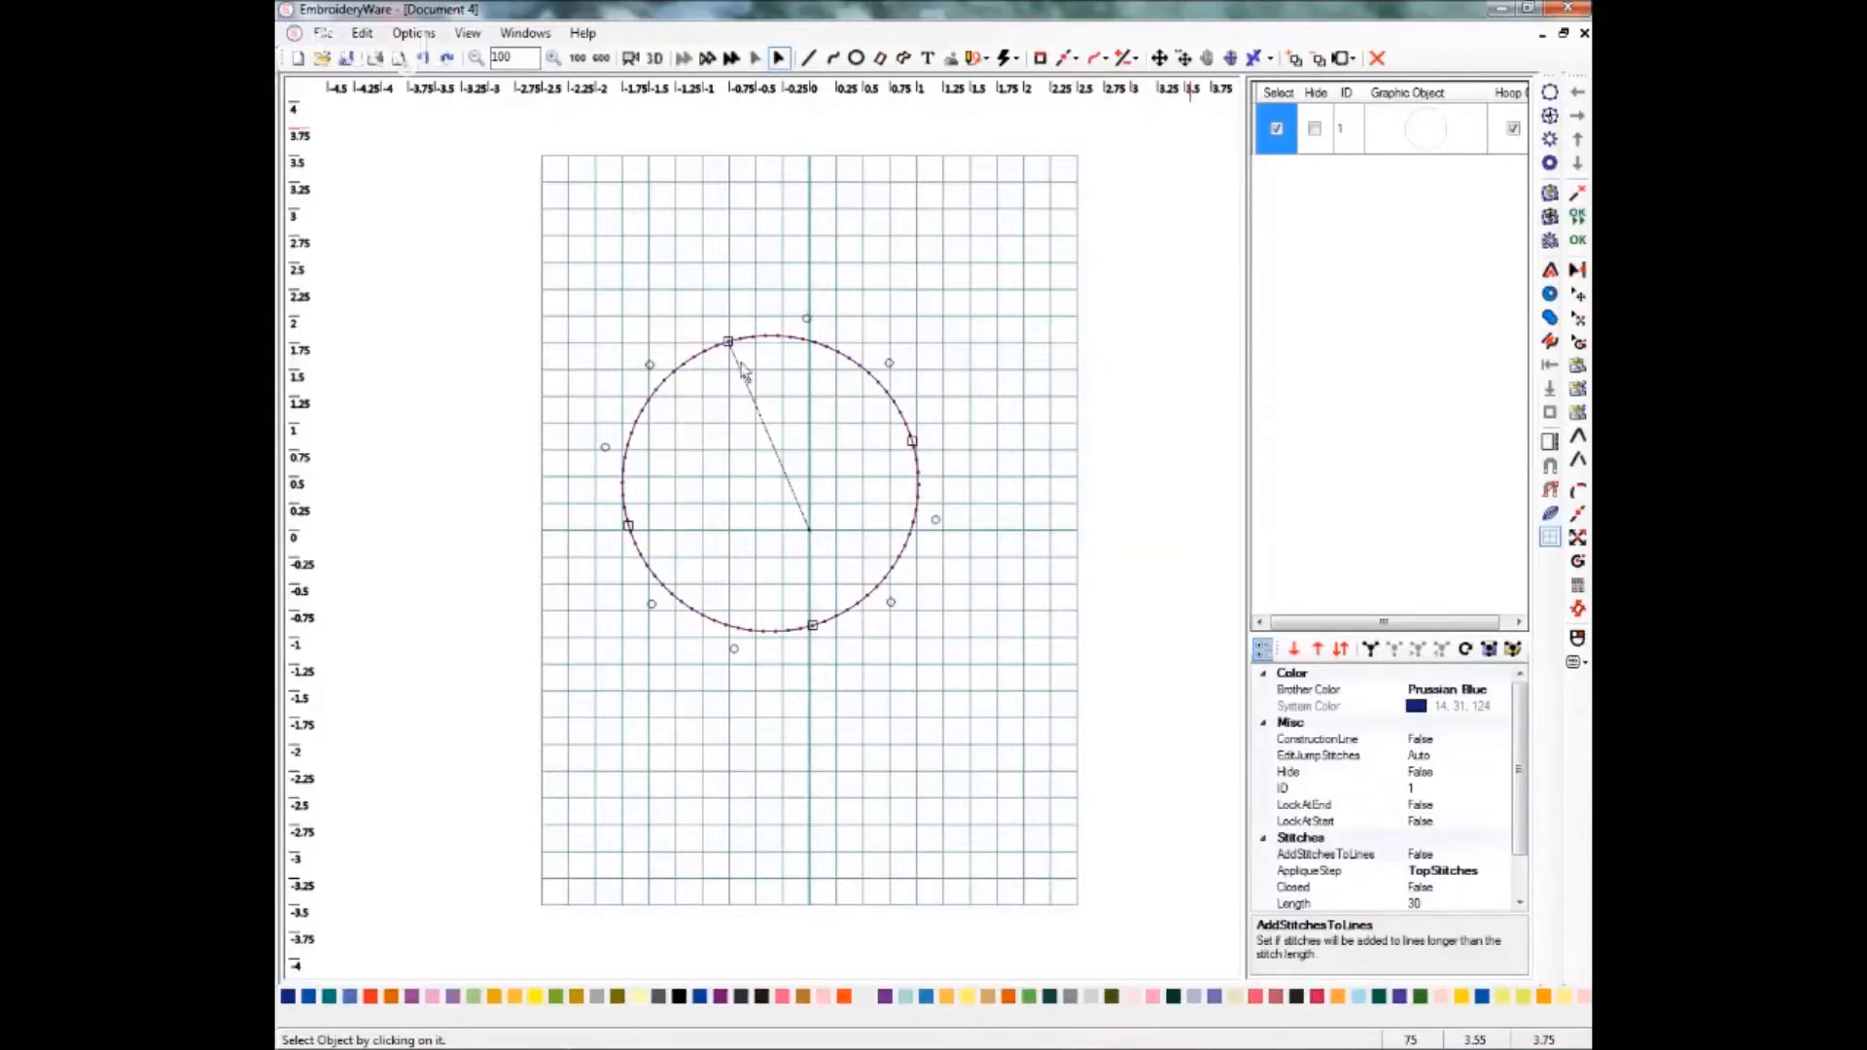
click(1159, 59)
drag(724, 452, 764, 493)
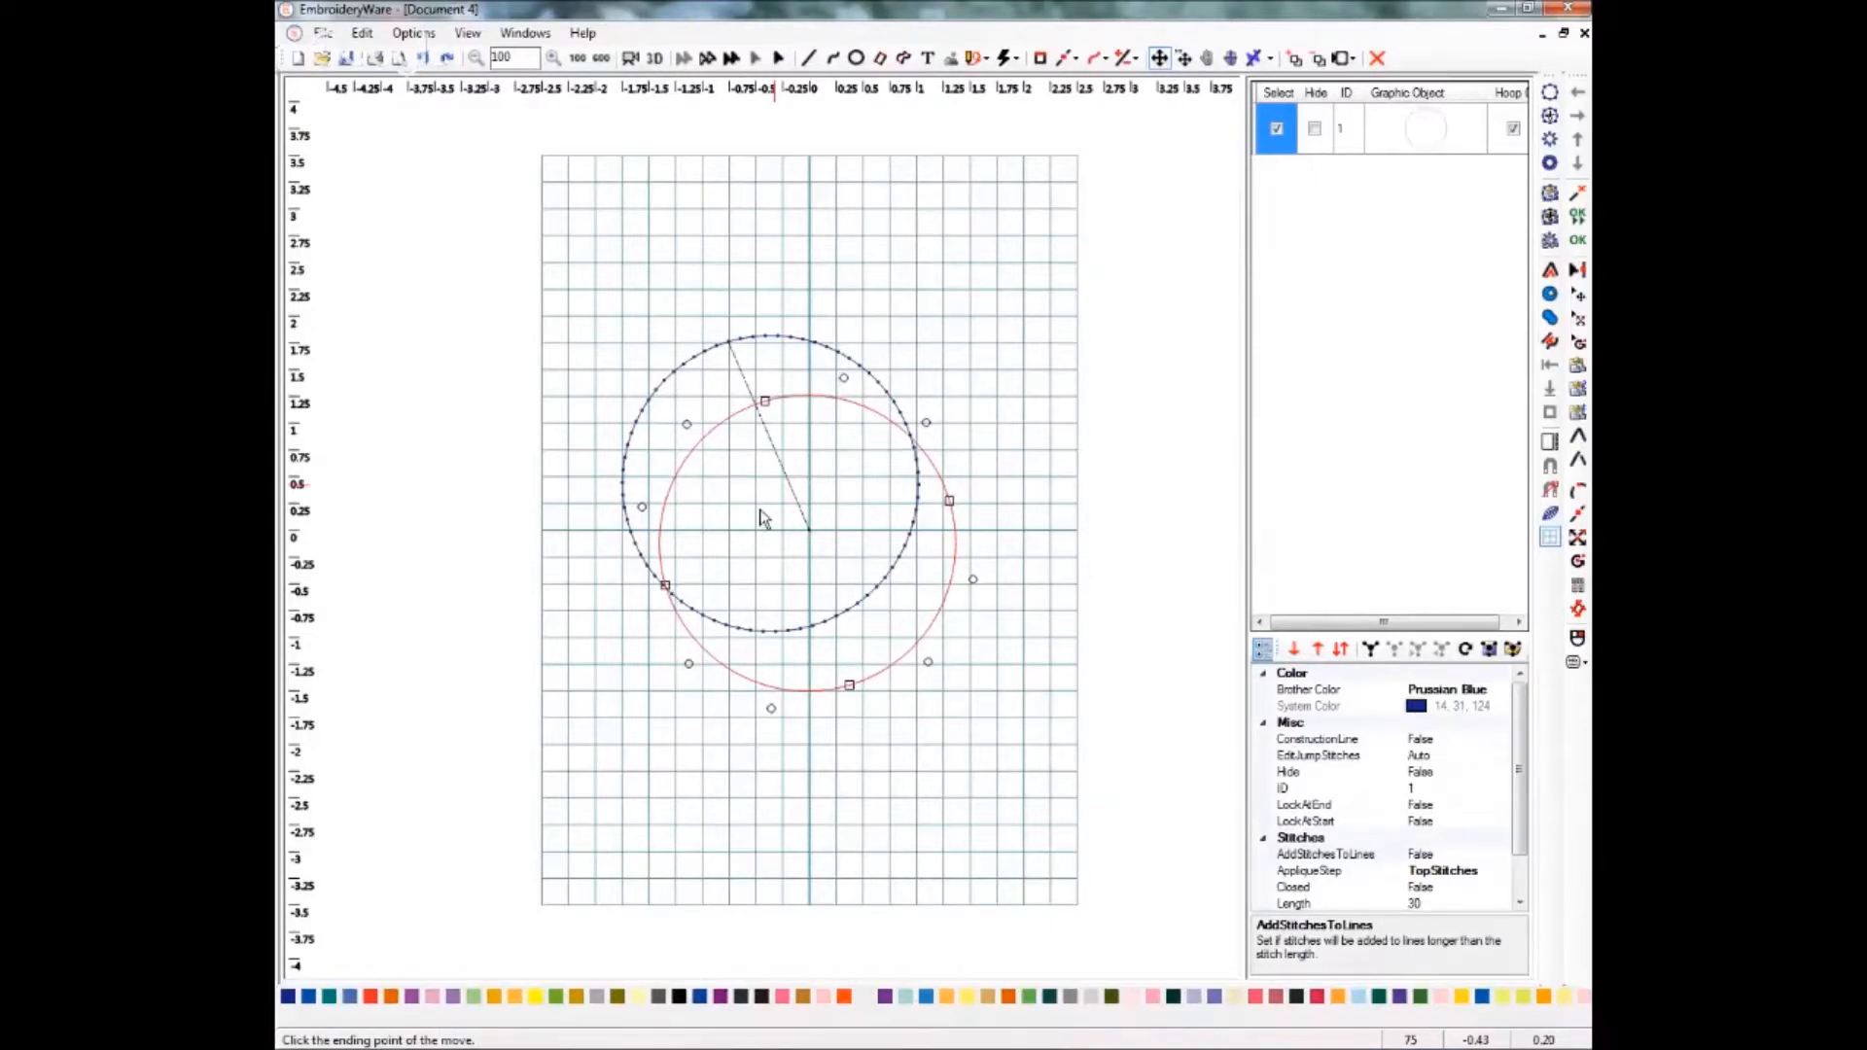
click(760, 517)
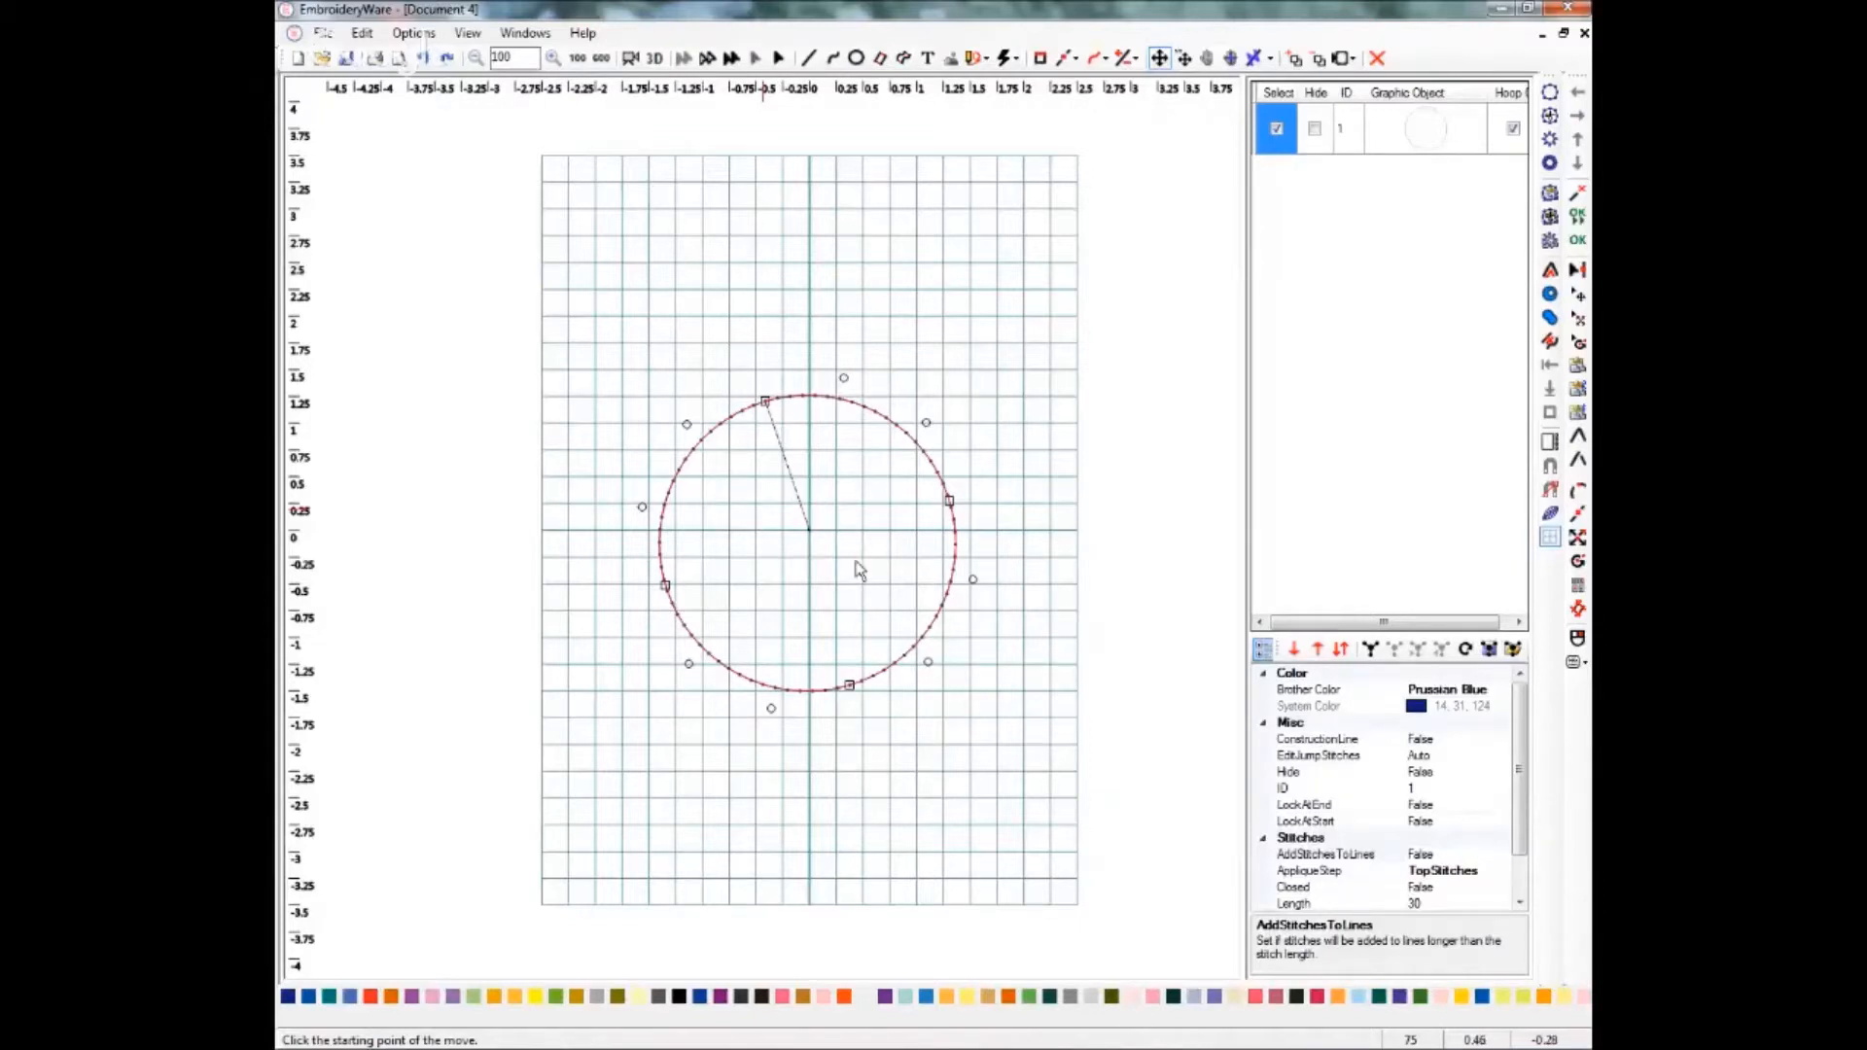
key(Escape)
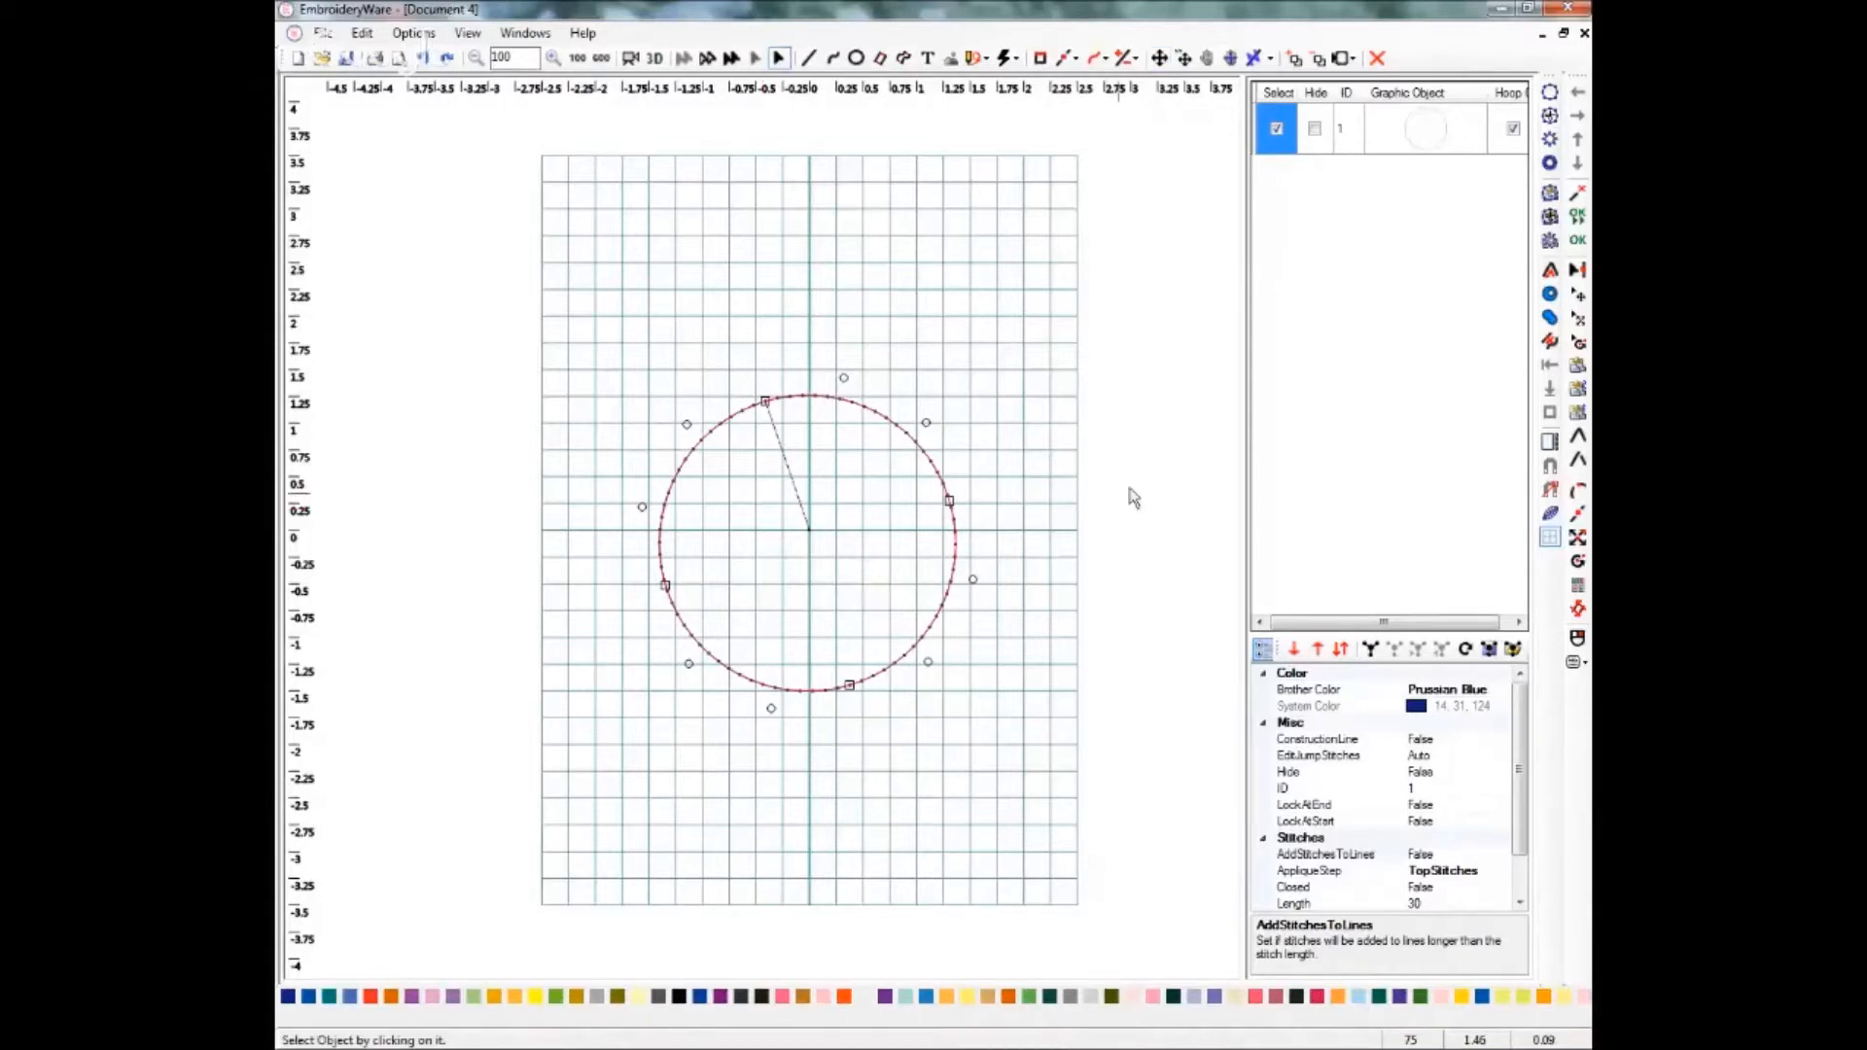
Use the Quick Edit Box to stretch the circle vertically into an oval about 4 inches tall.
click(1546, 446)
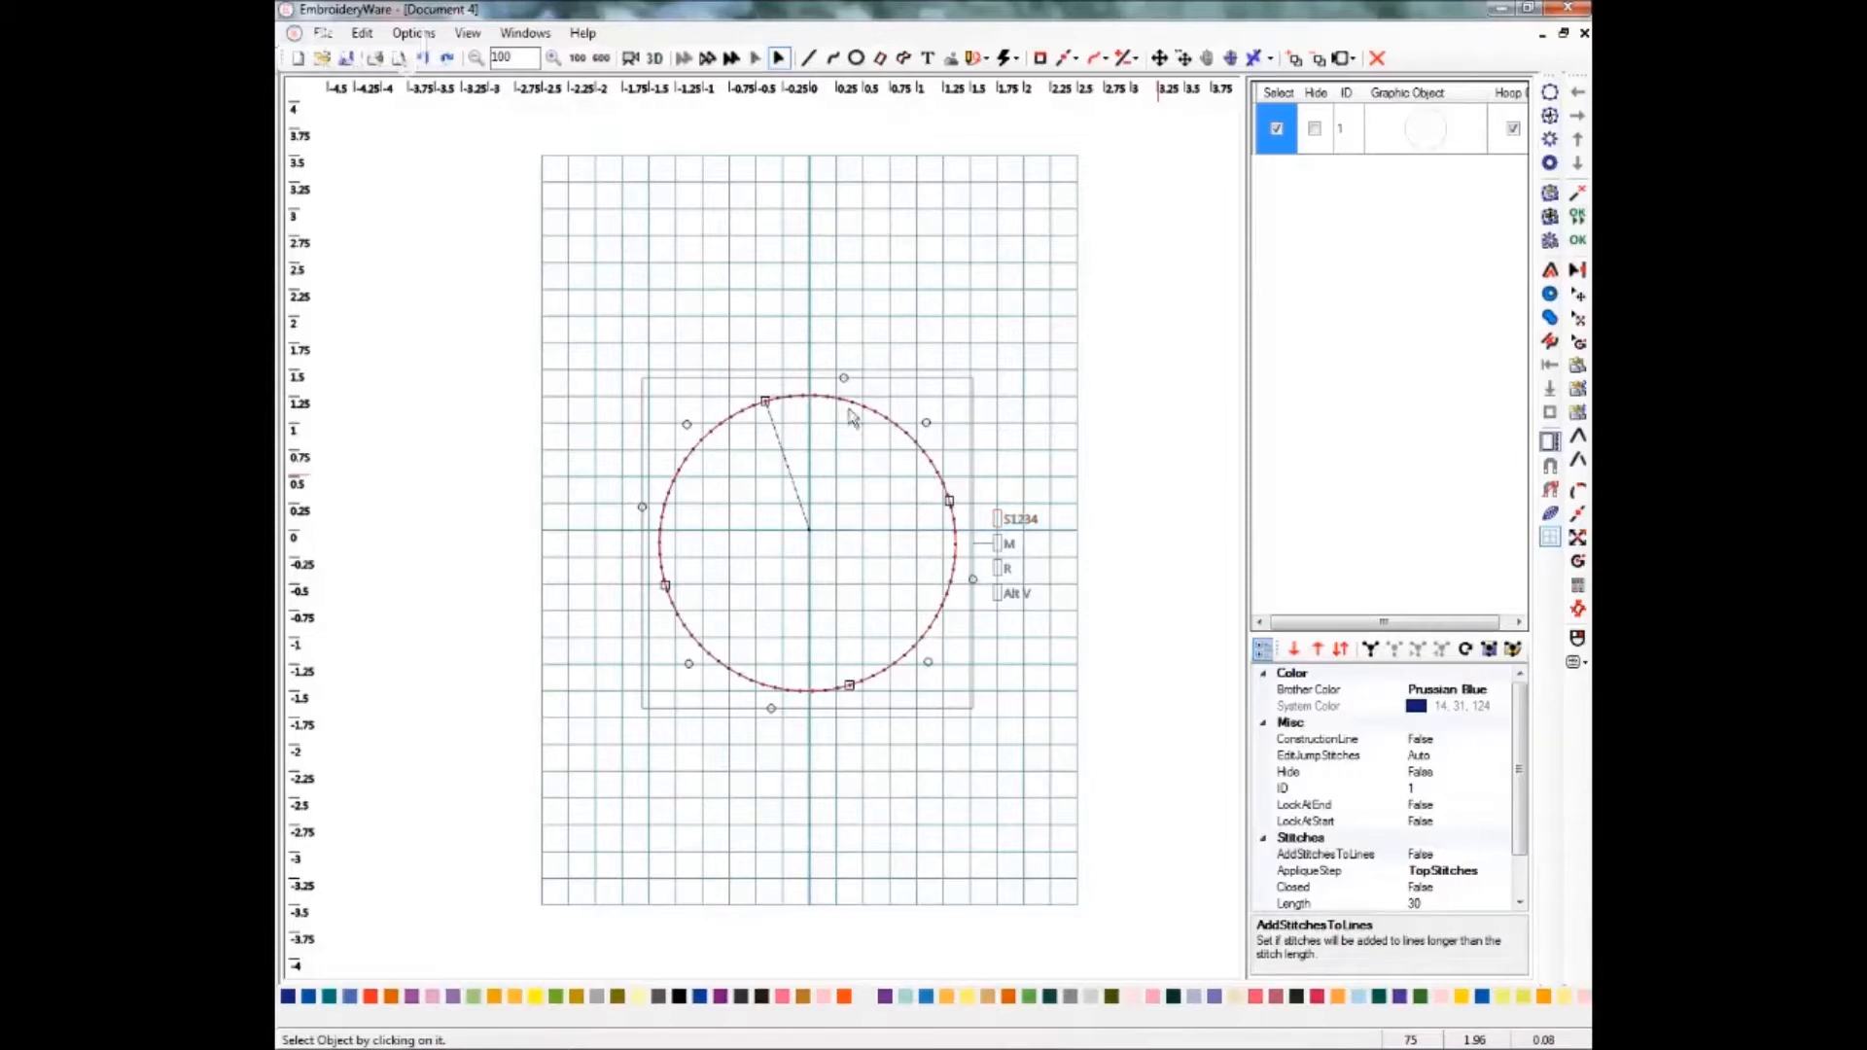
click(997, 526)
mouse_move(996, 518)
mouse_down()
mouse_move(1013, 519)
mouse_move(1000, 531)
mouse_up()
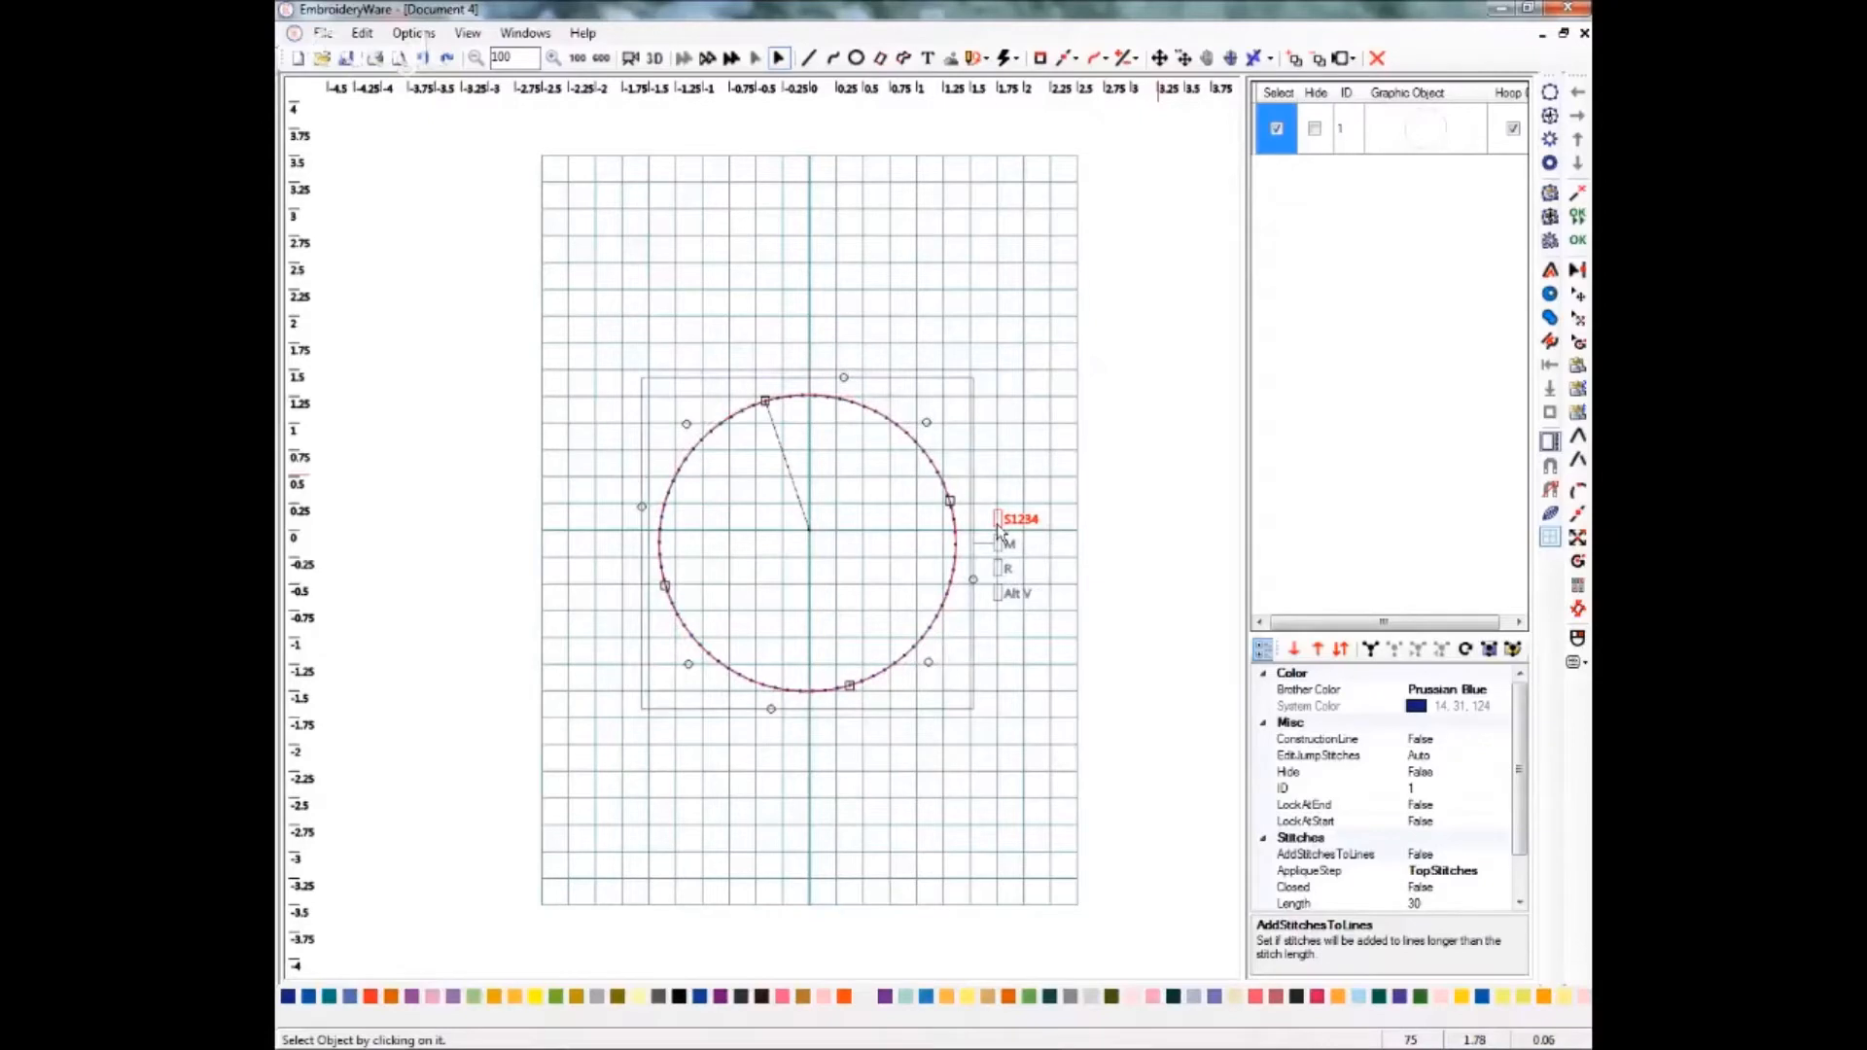
drag(998, 525, 995, 510)
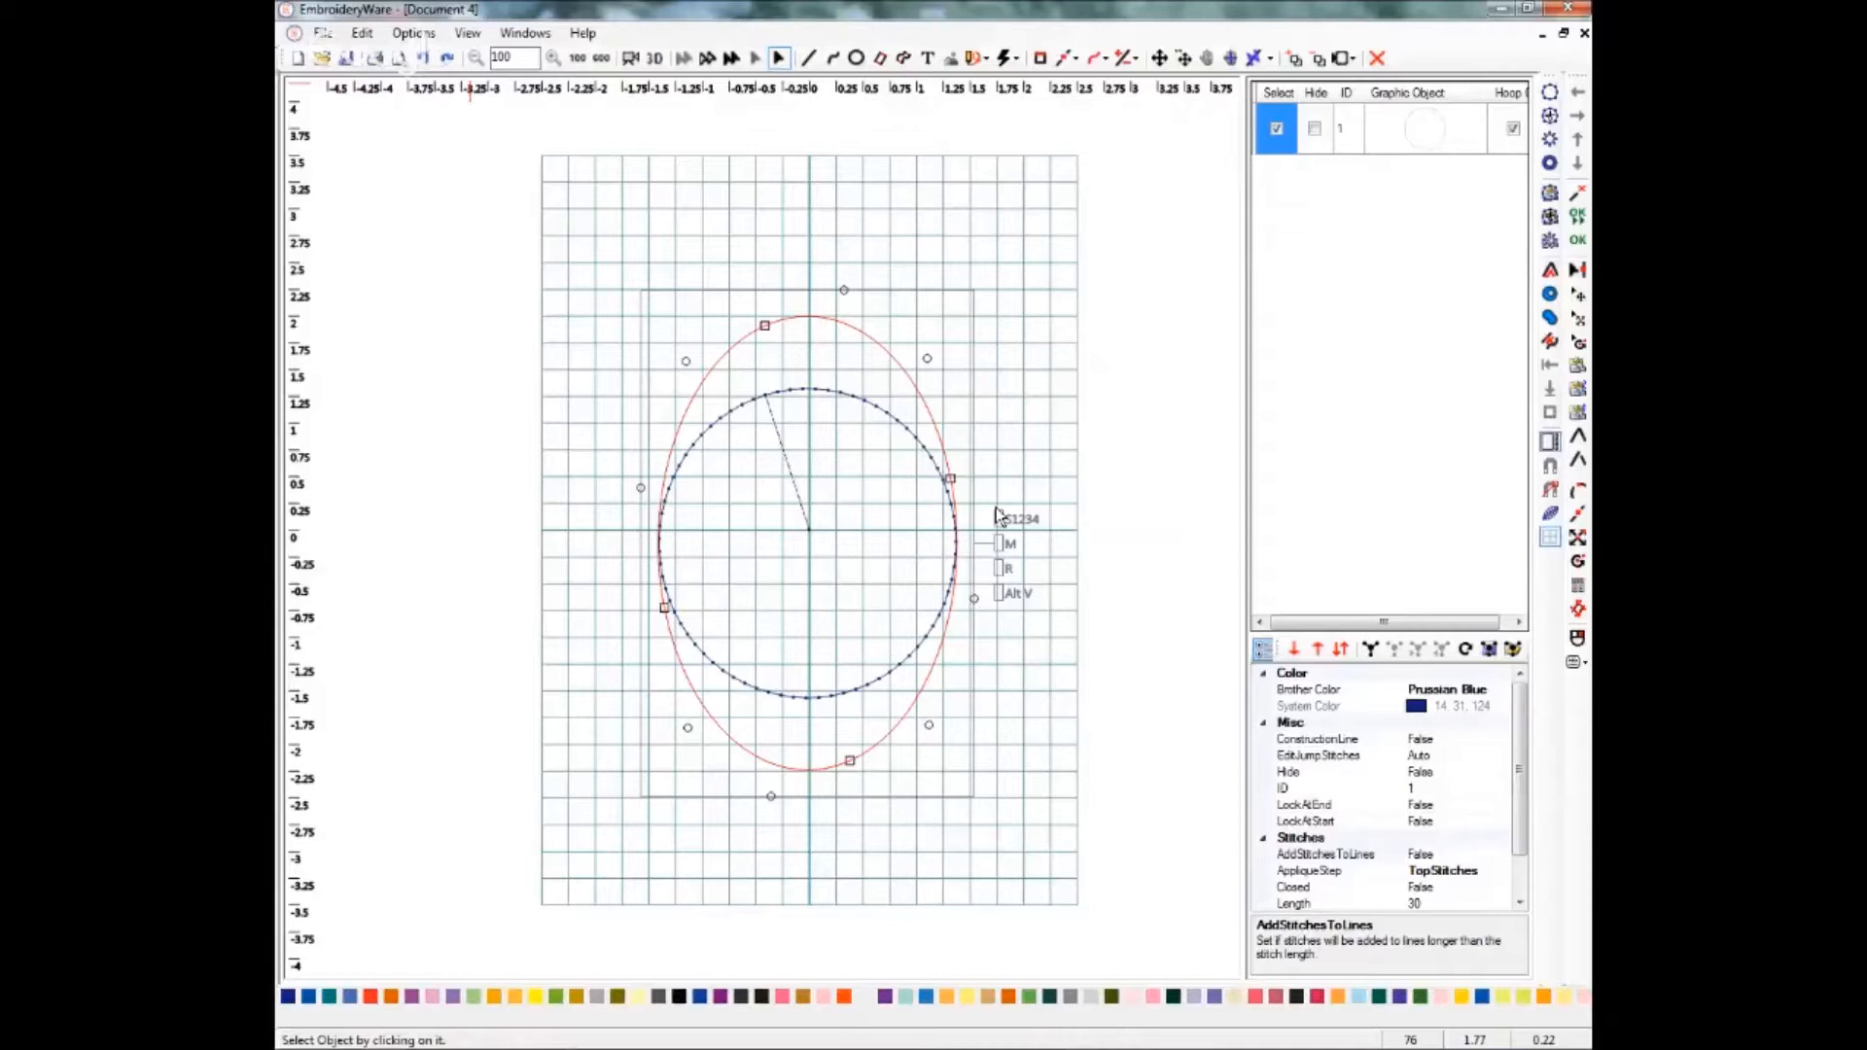
drag(995, 507, 1000, 519)
drag(998, 508, 1002, 516)
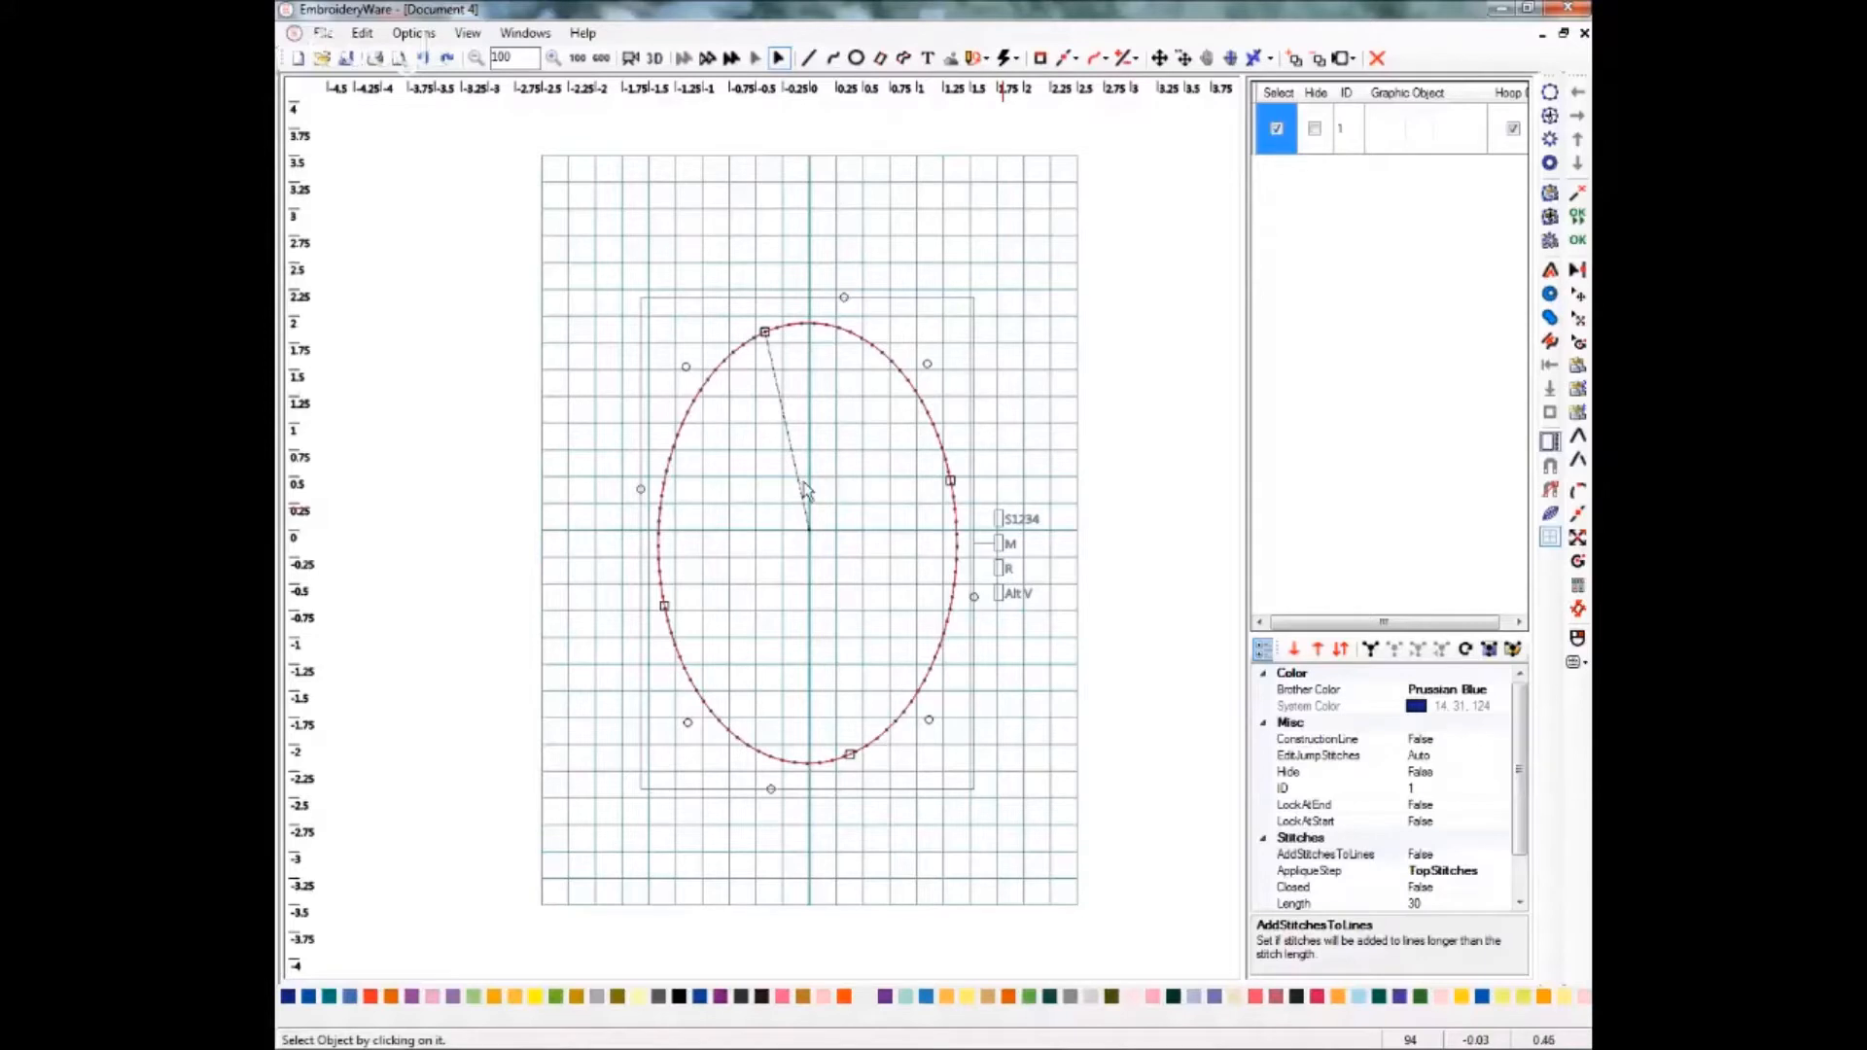
Move the oval slightly to recentre it on the origin.
click(1158, 57)
click(791, 401)
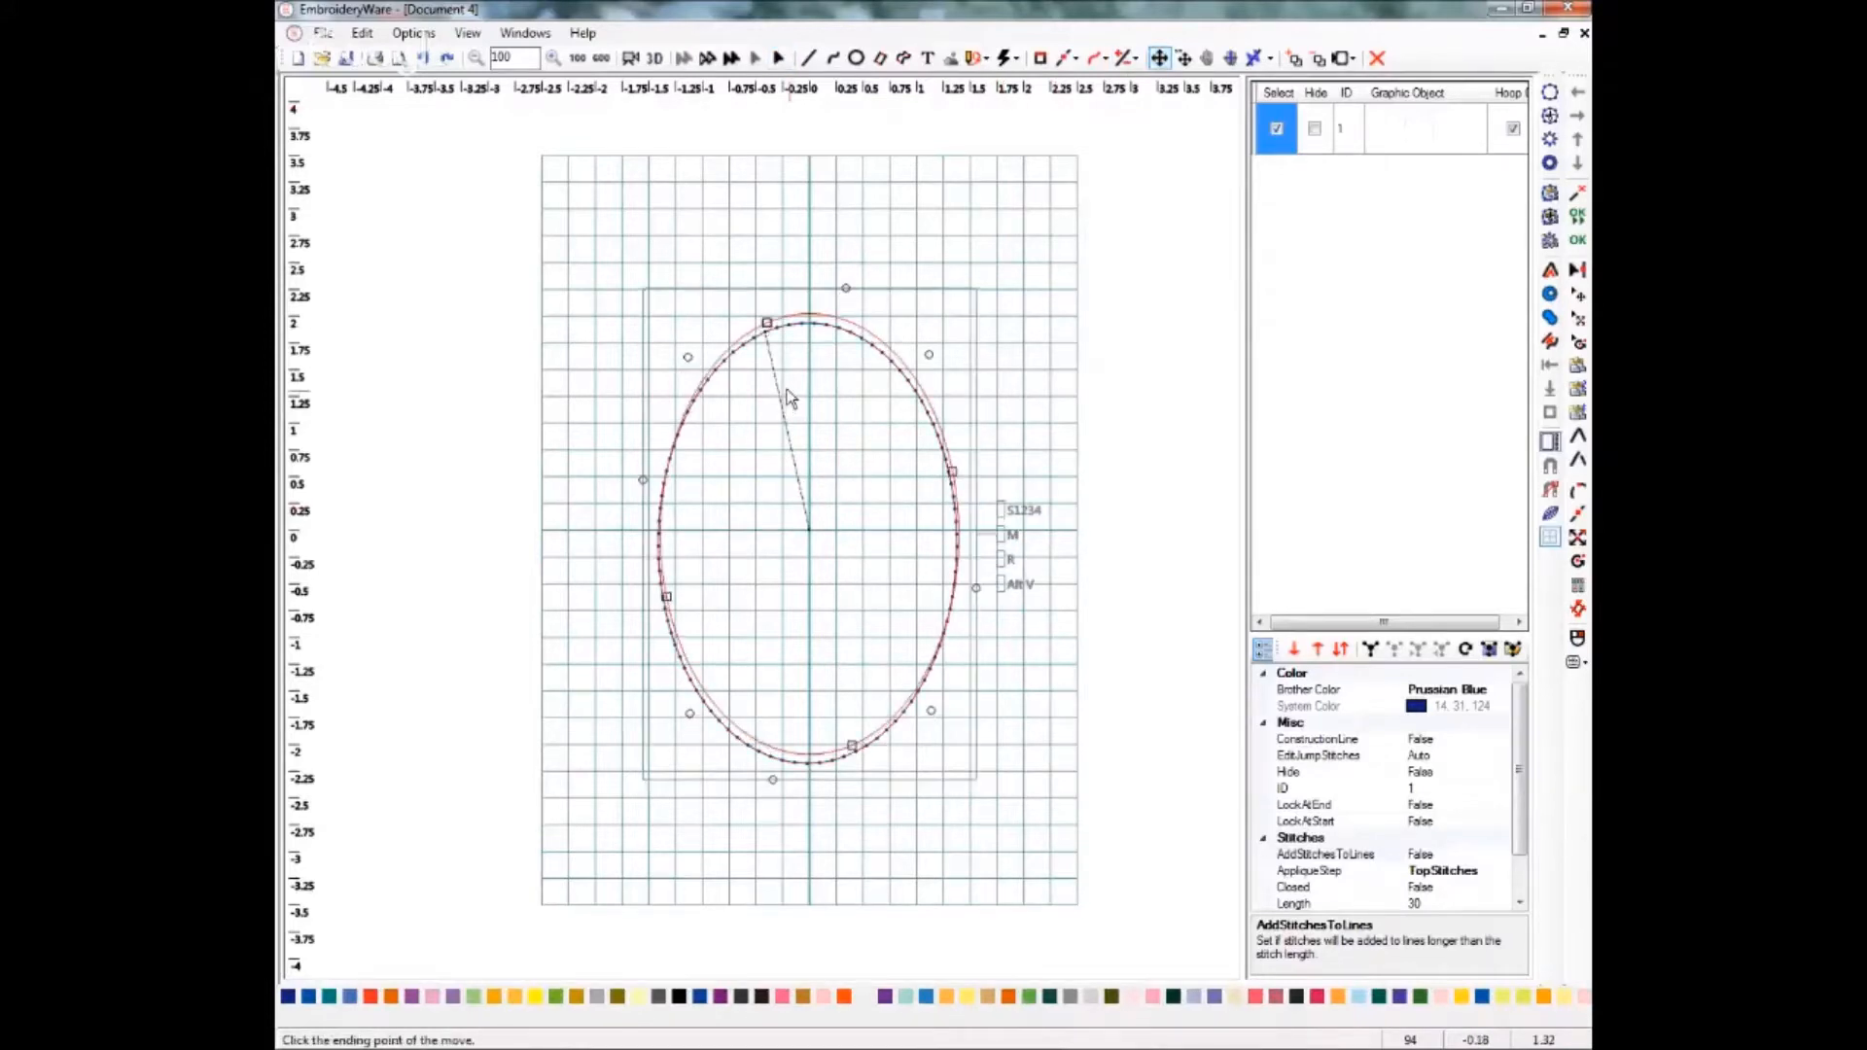
click(786, 389)
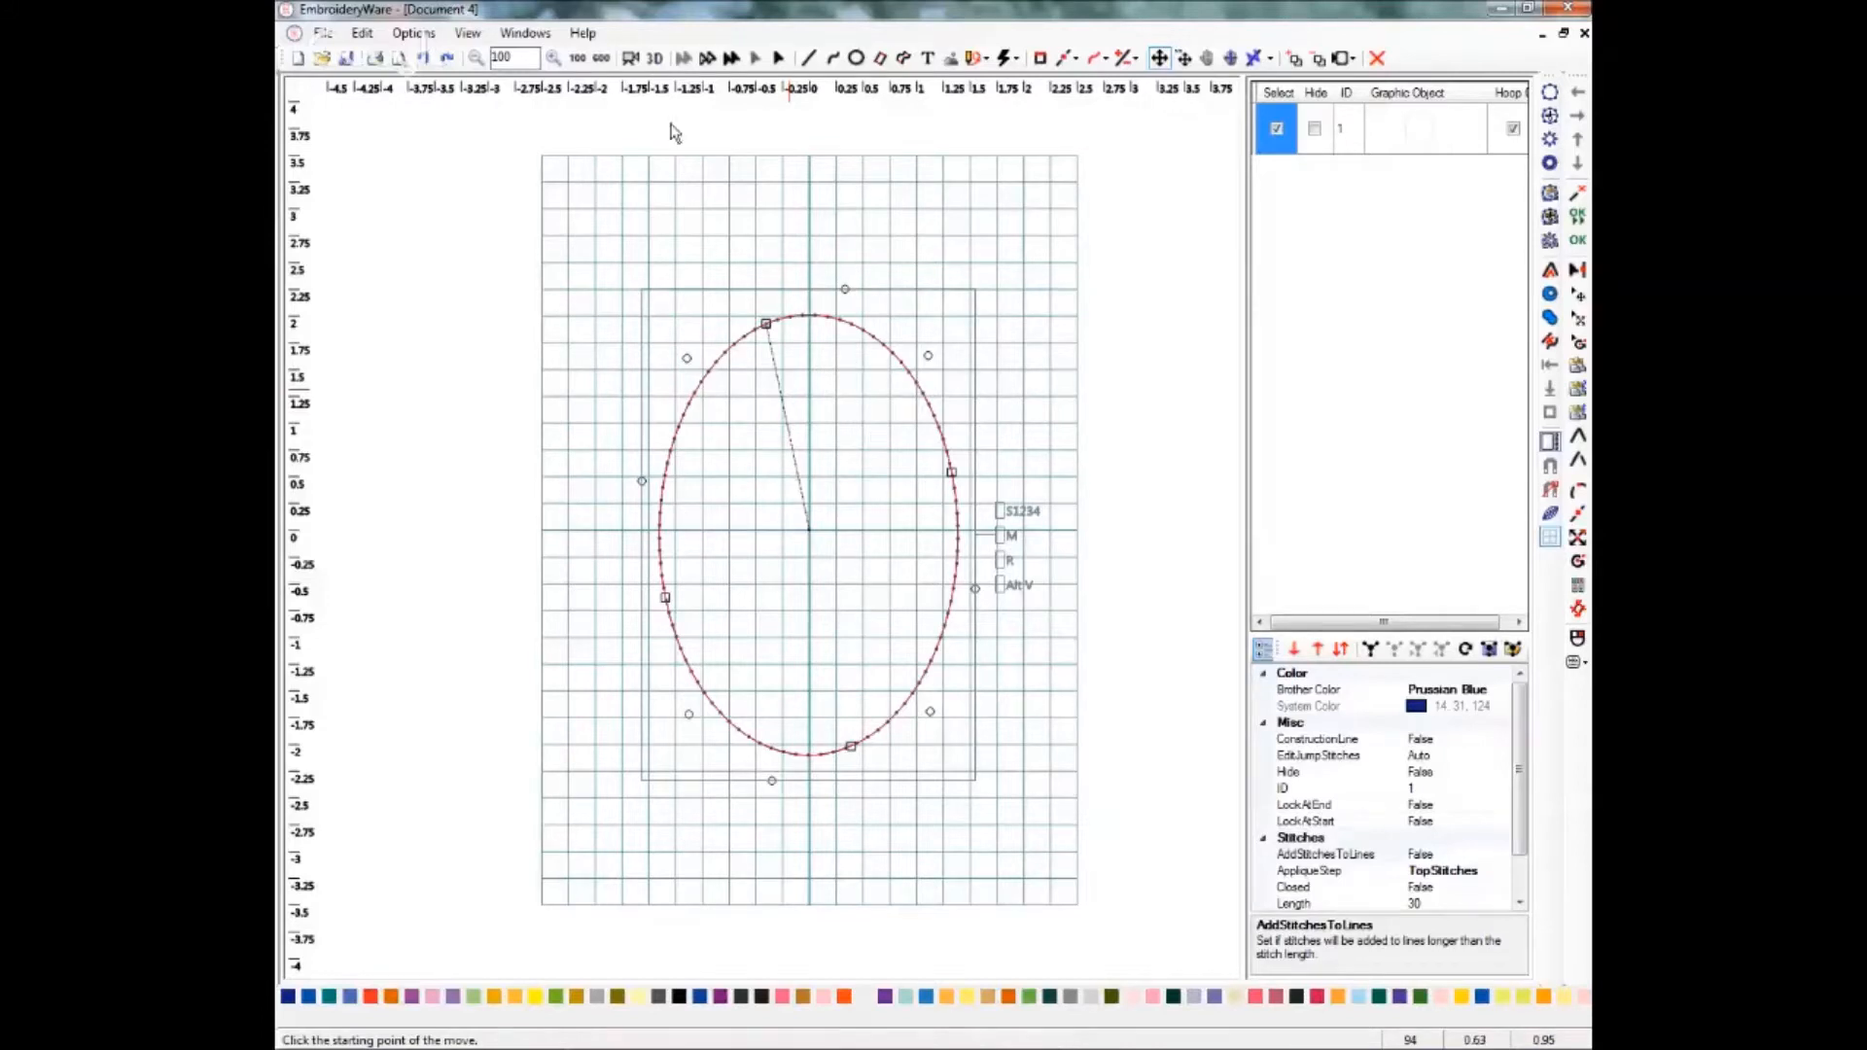
Zoom to 152% and duplicate the oval three times in place.
click(551, 61)
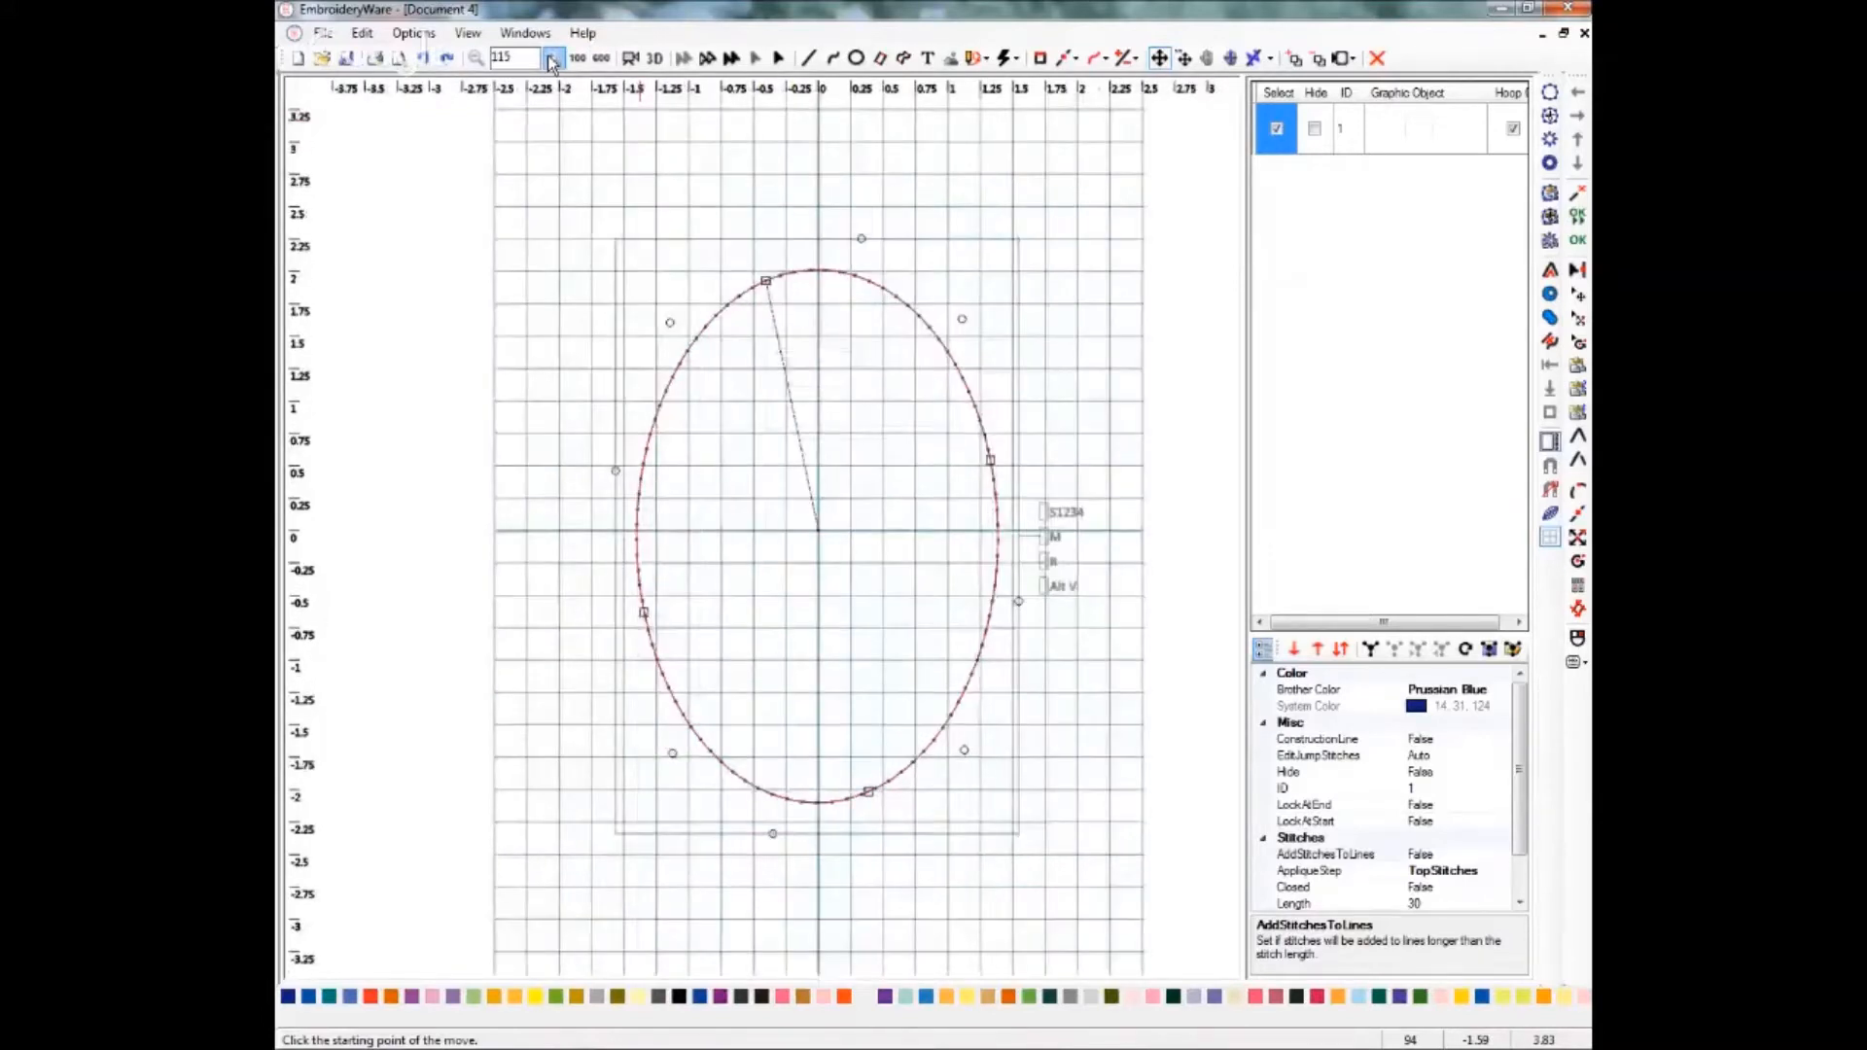
click(552, 61)
click(551, 61)
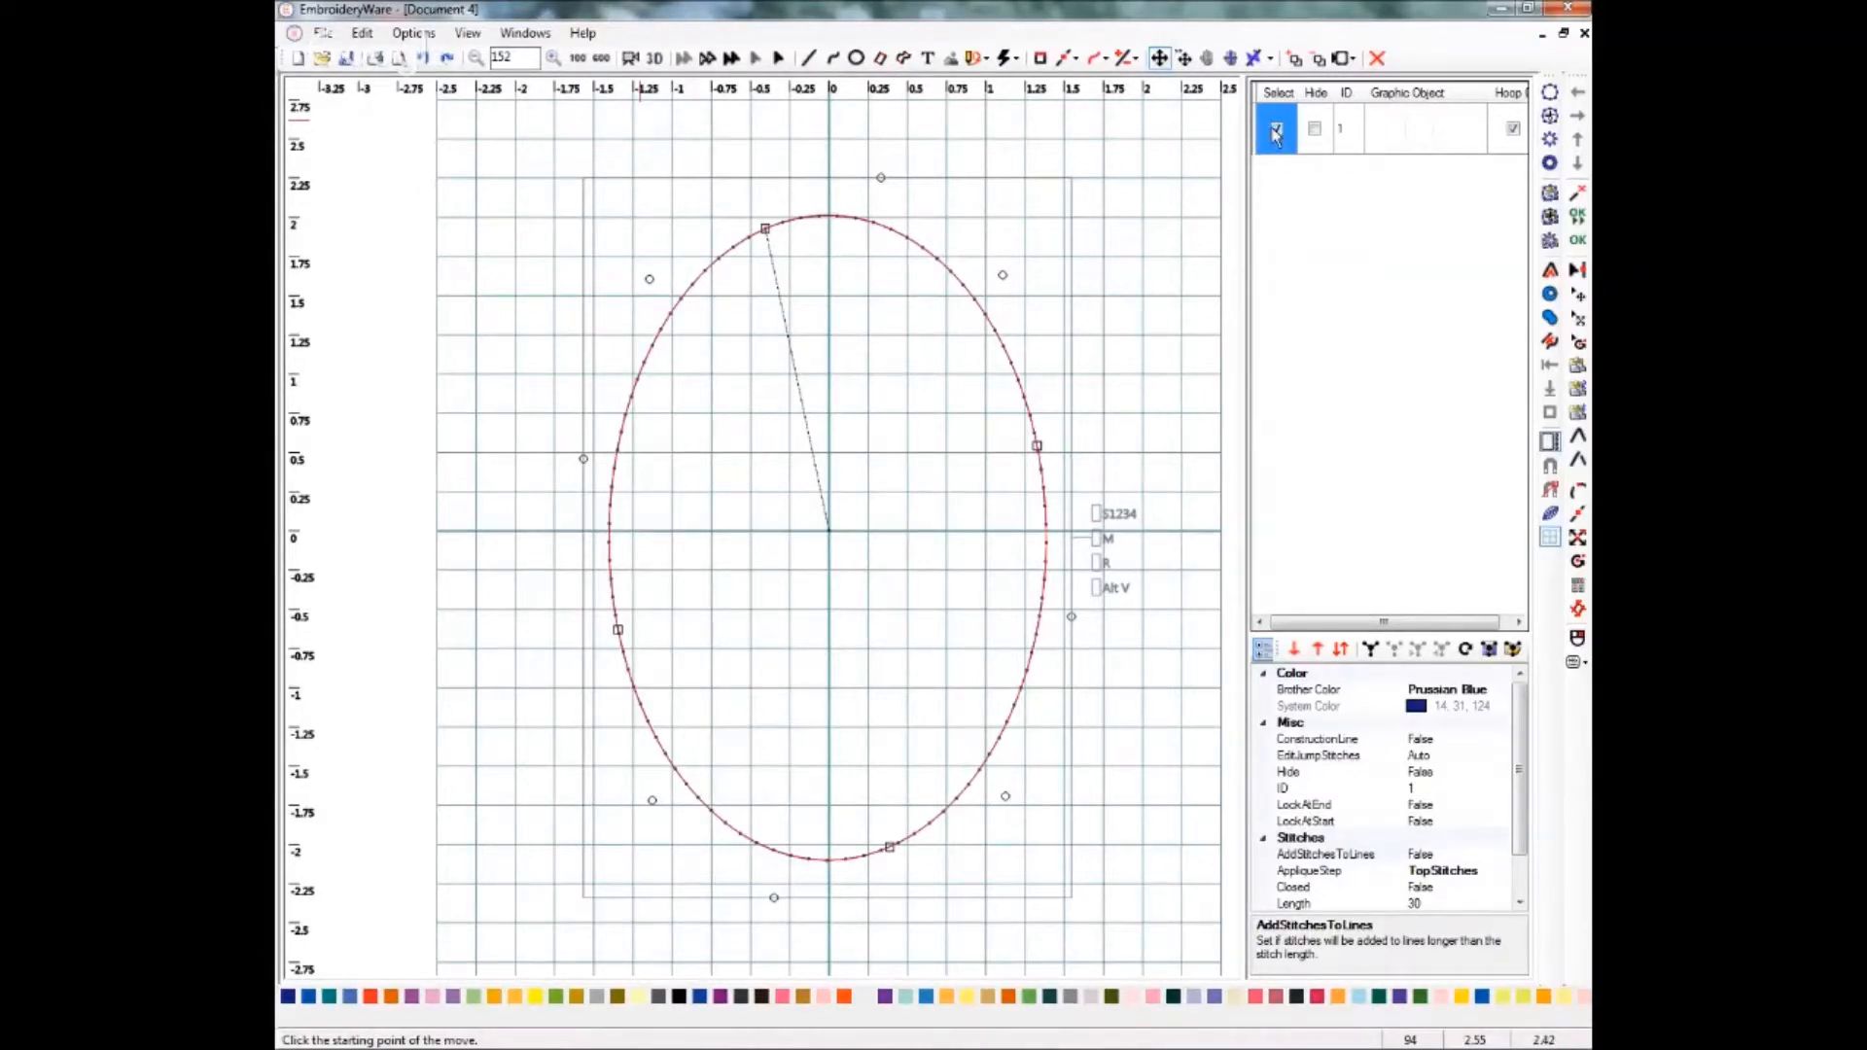
click(1354, 141)
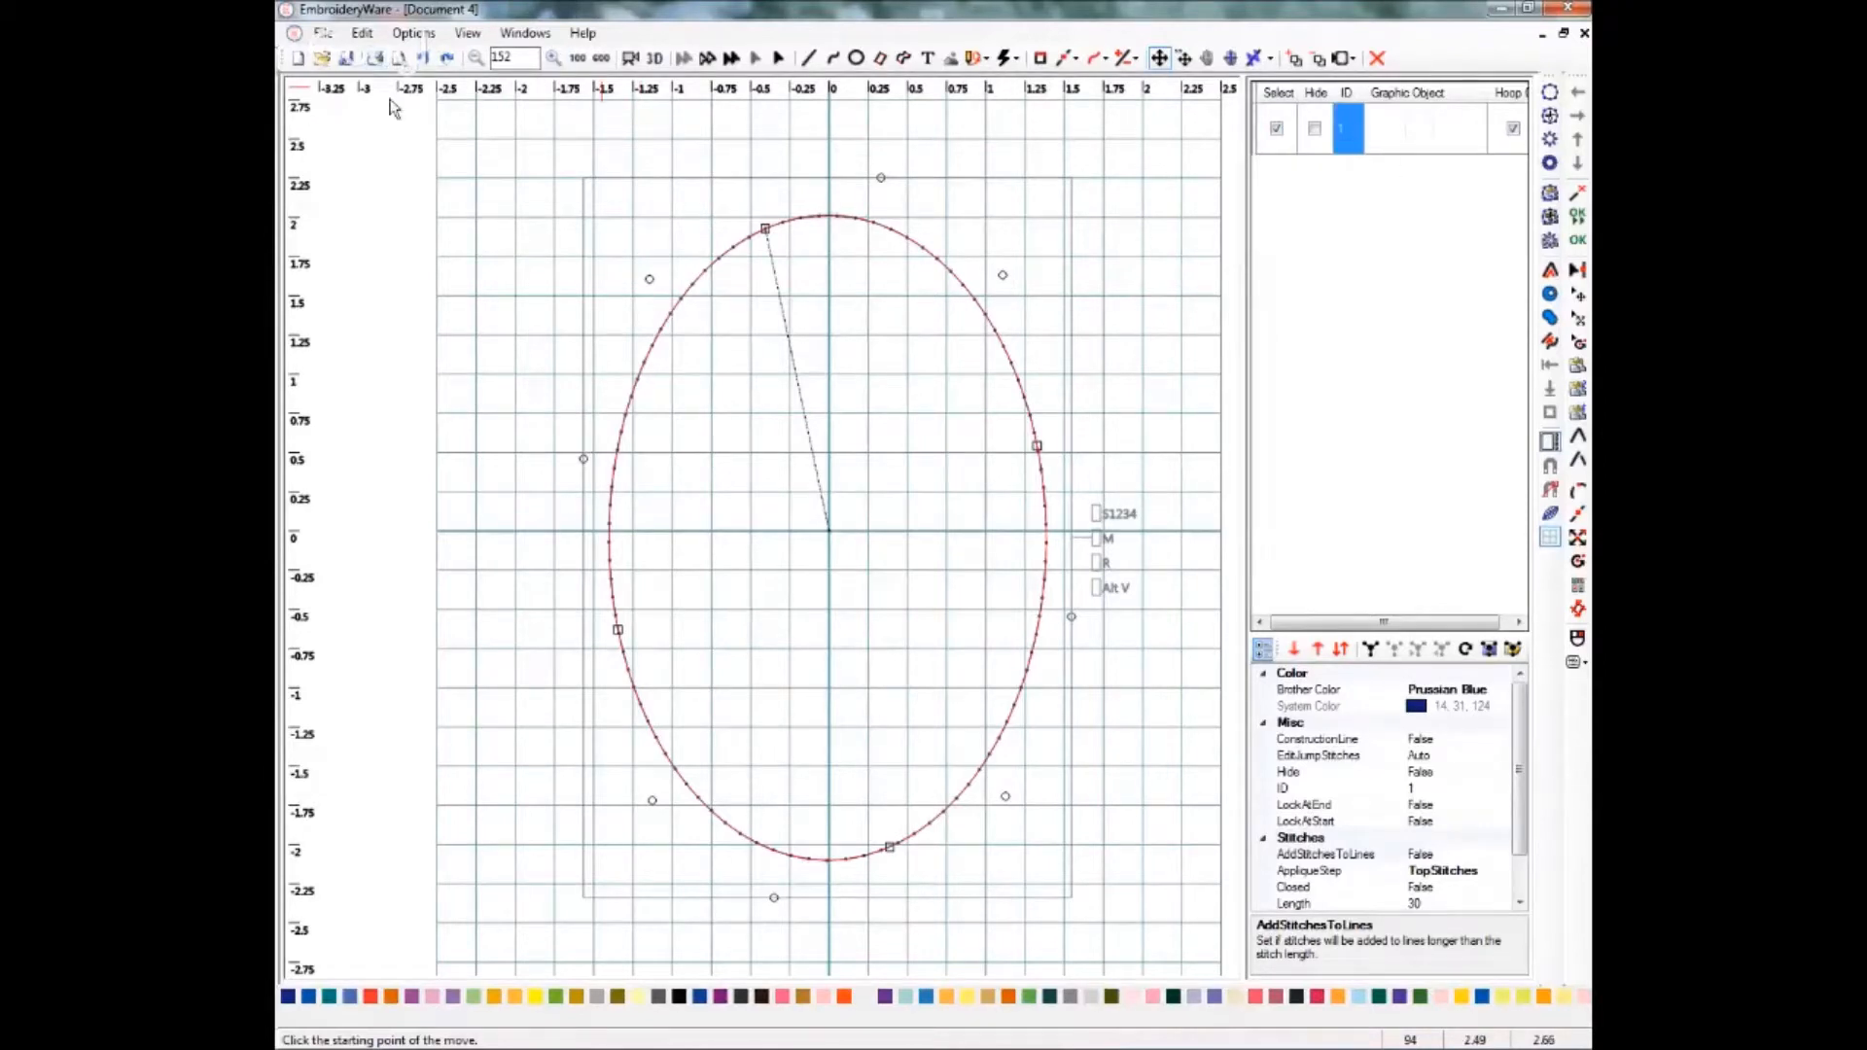
click(360, 36)
click(373, 34)
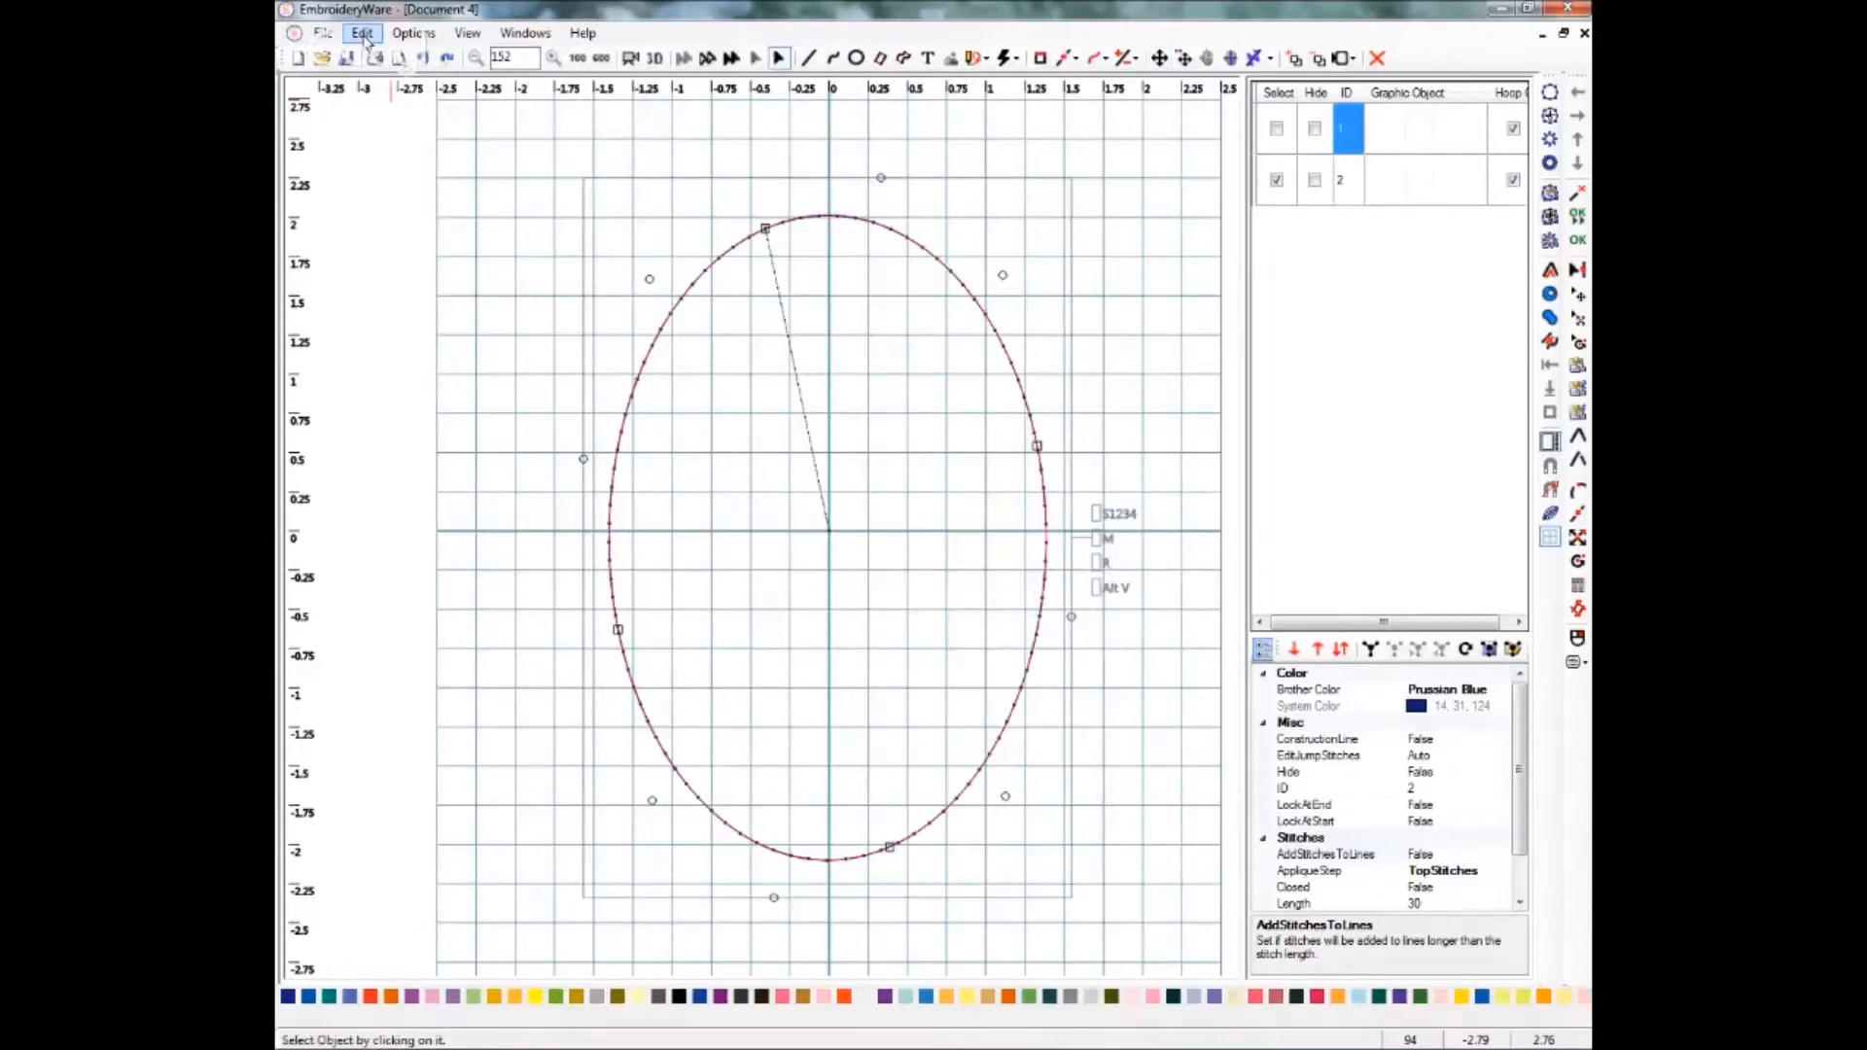
click(363, 34)
click(395, 153)
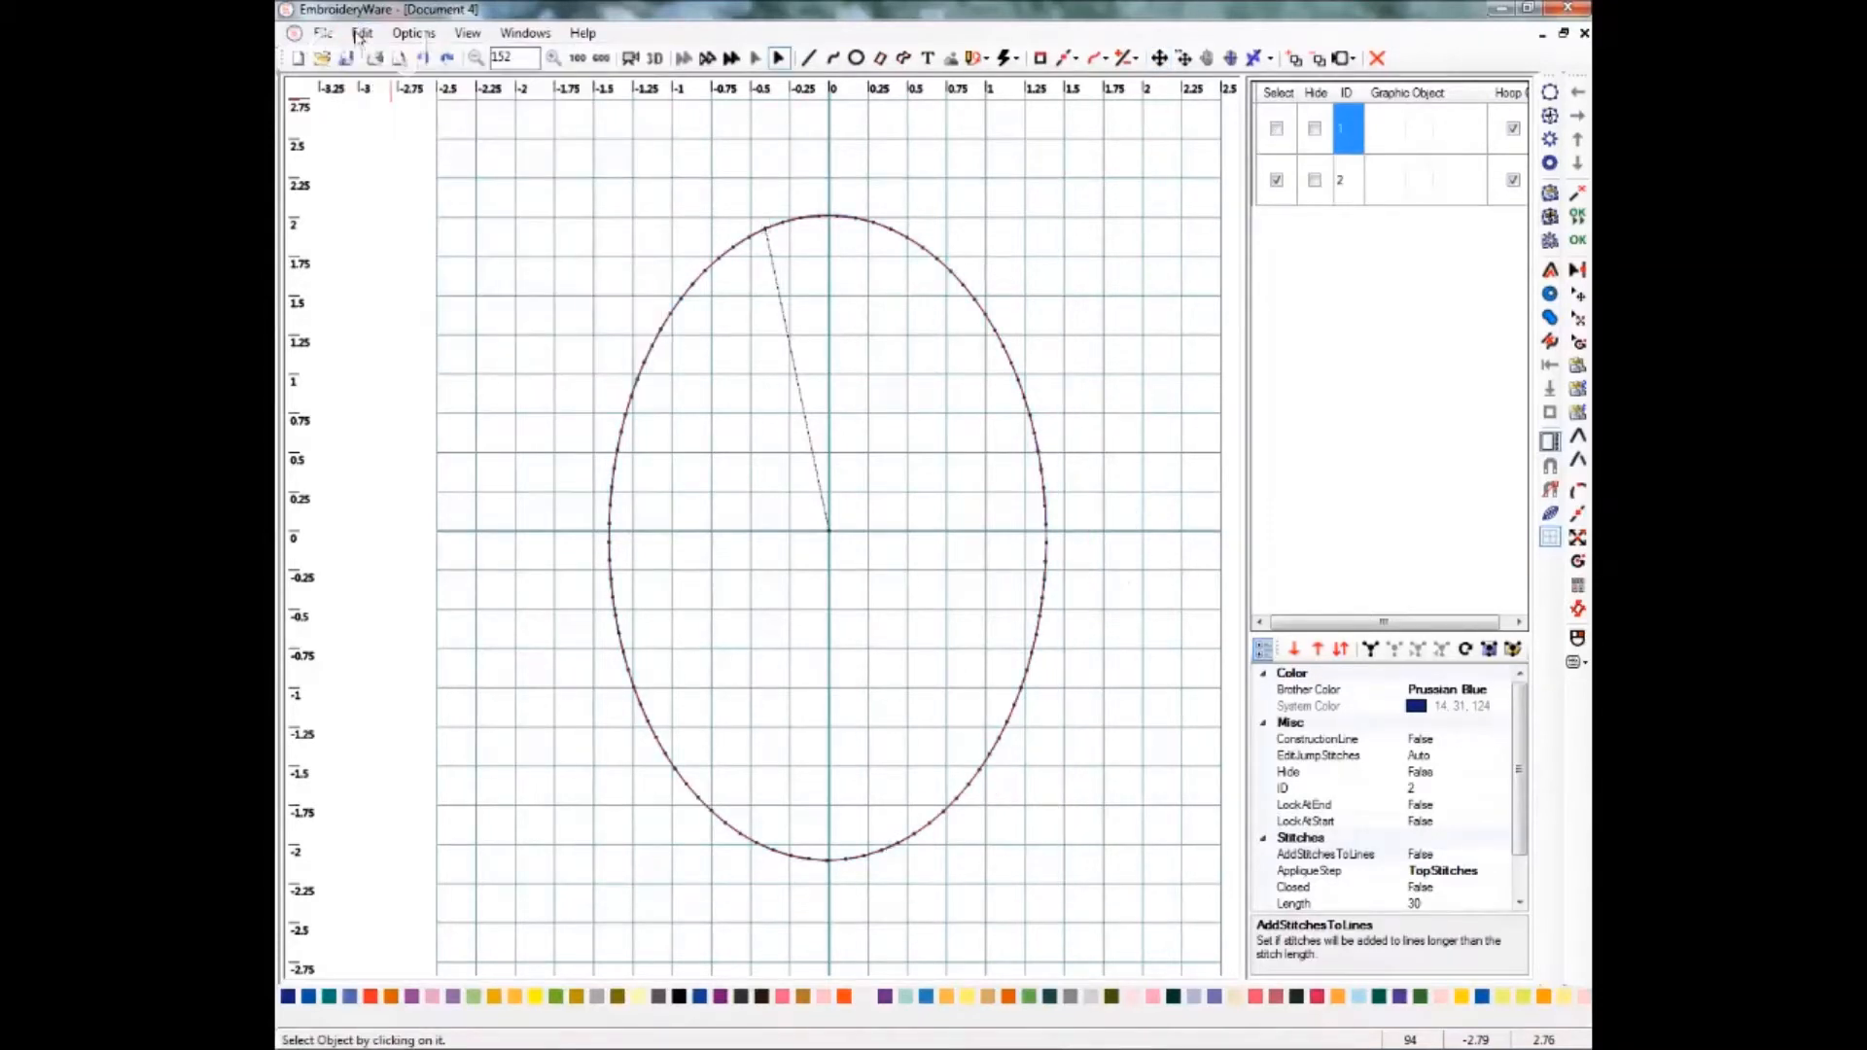
click(361, 34)
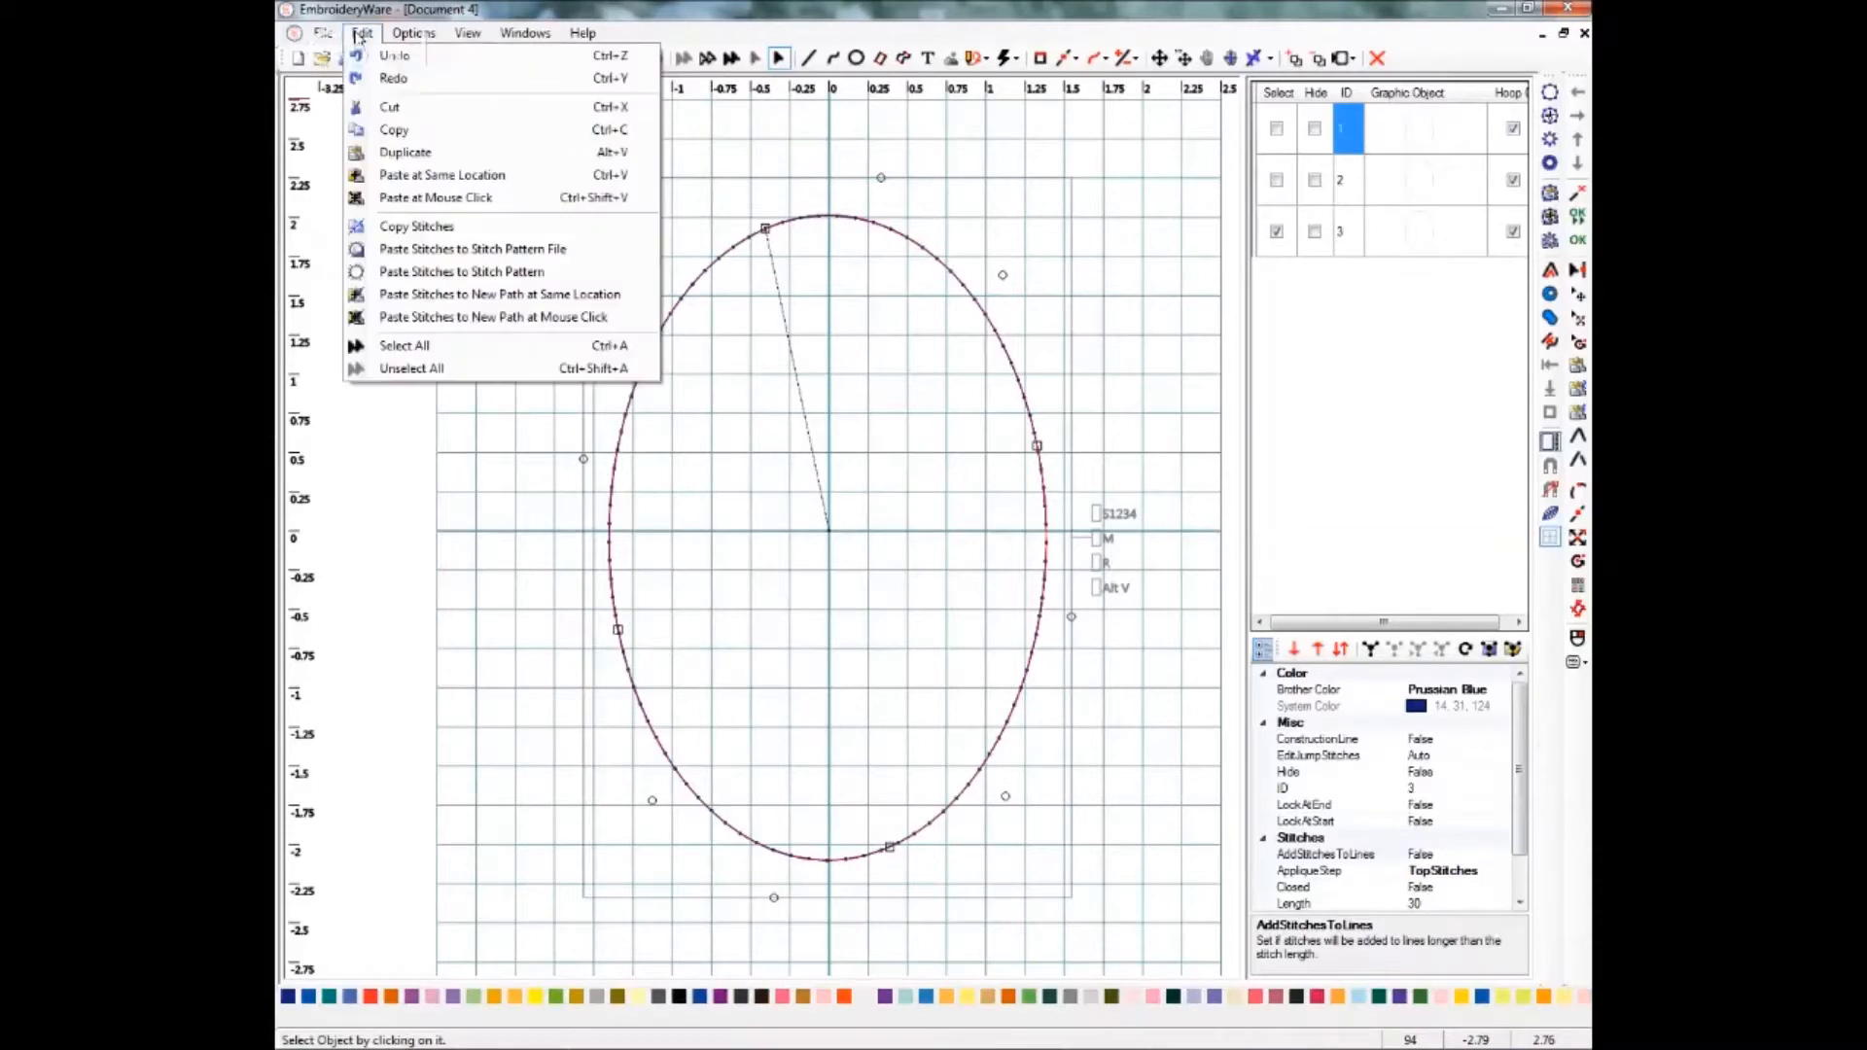
click(395, 154)
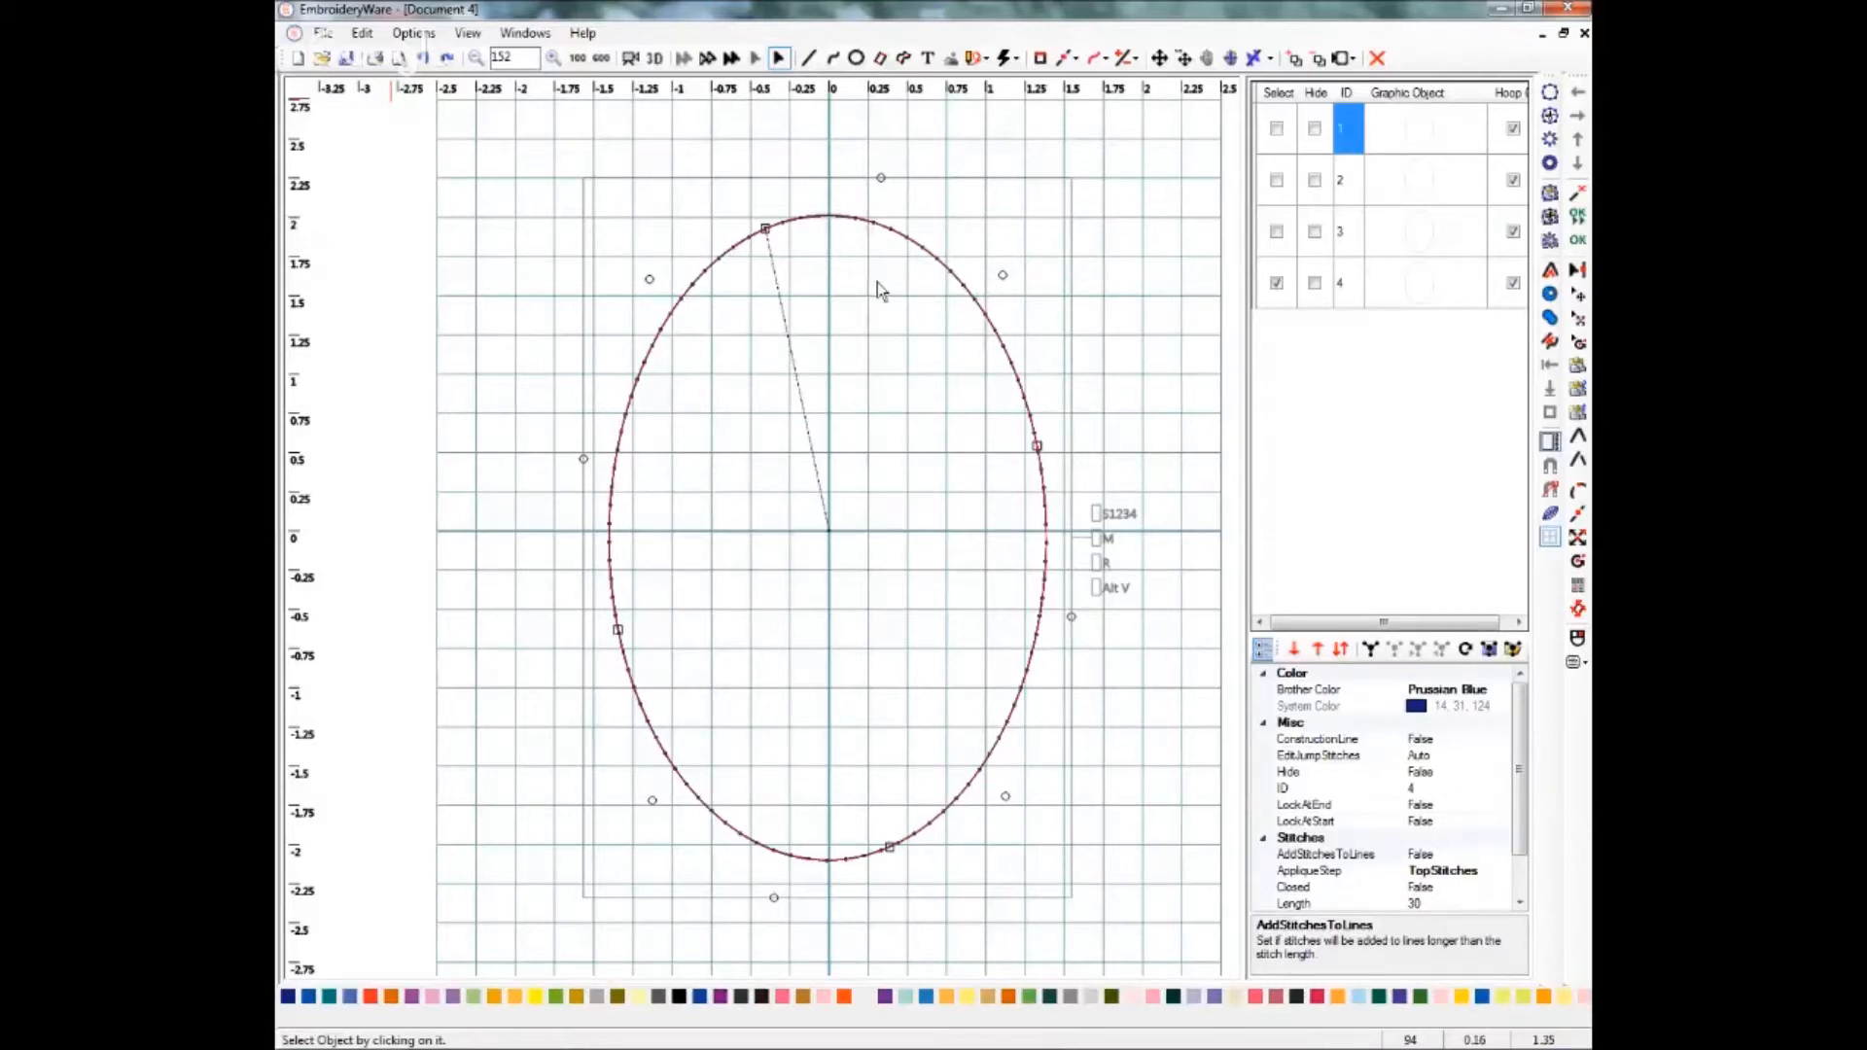
Draw a small circle about 0.3 inch across inside the top of the oval.
click(856, 58)
click(806, 300)
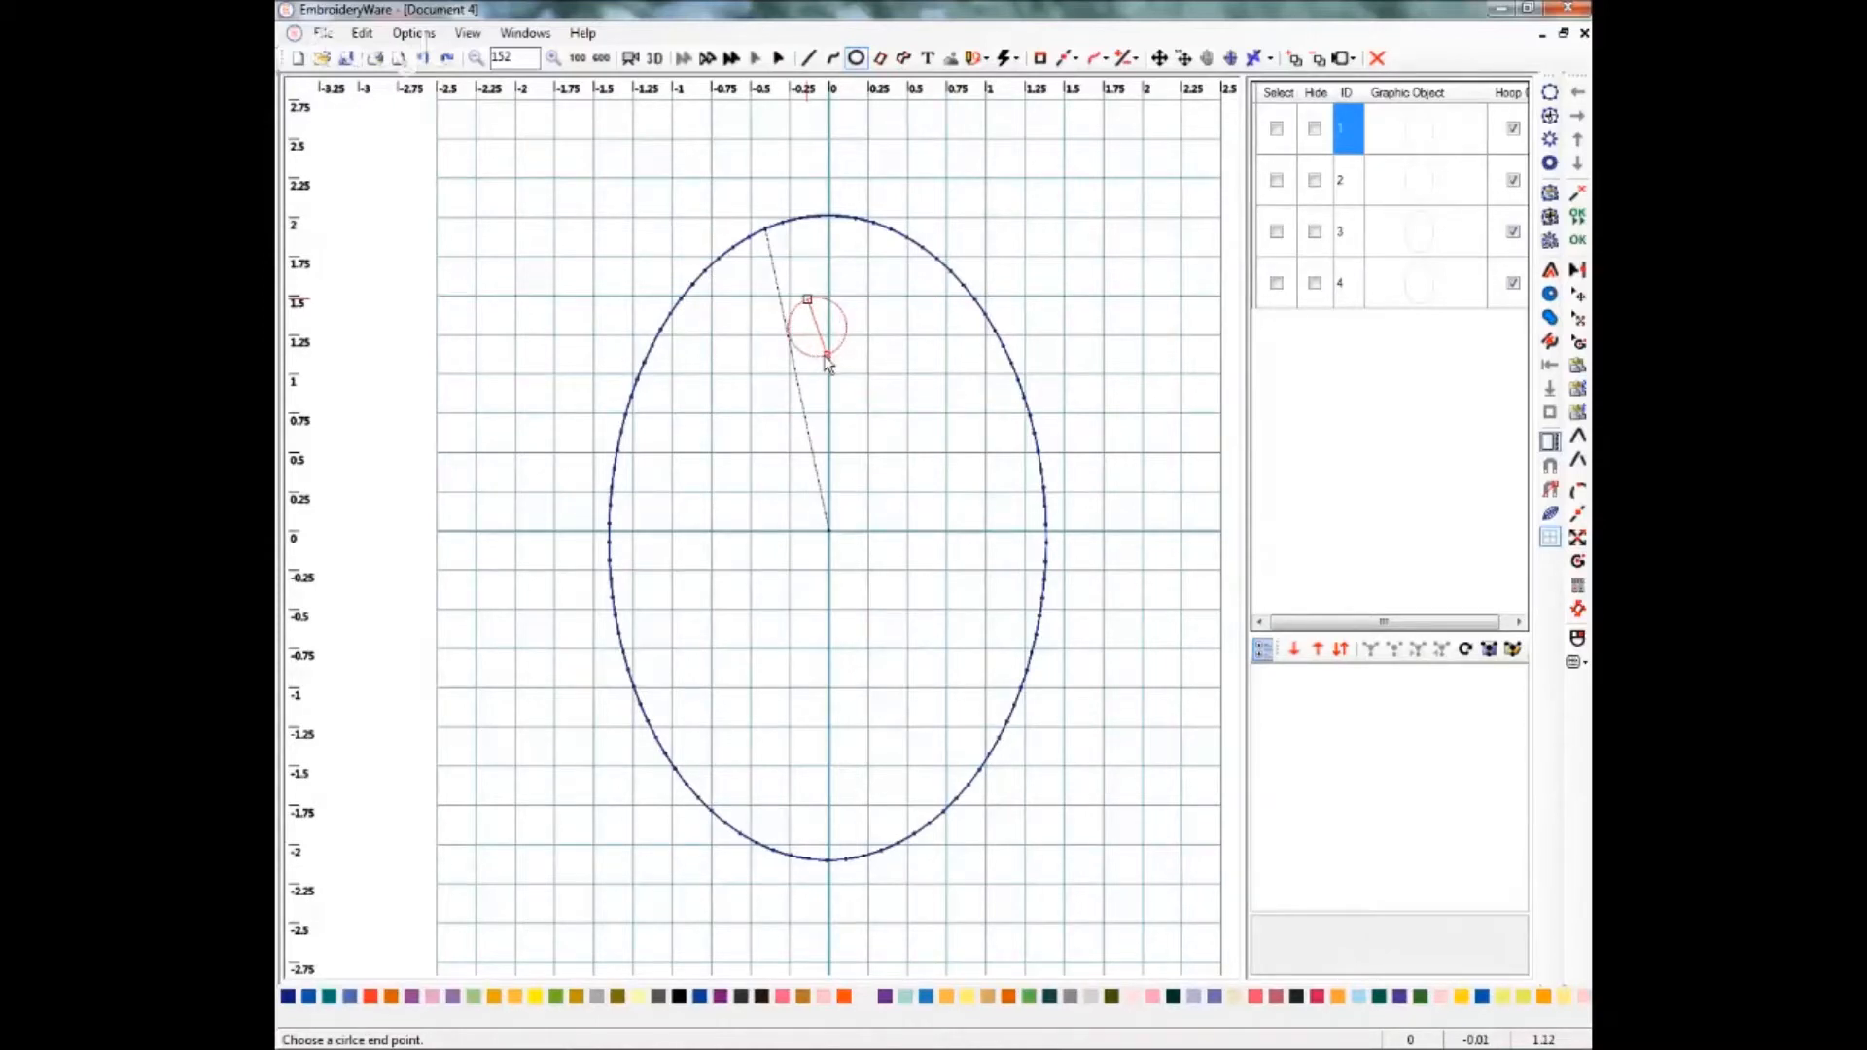
click(825, 360)
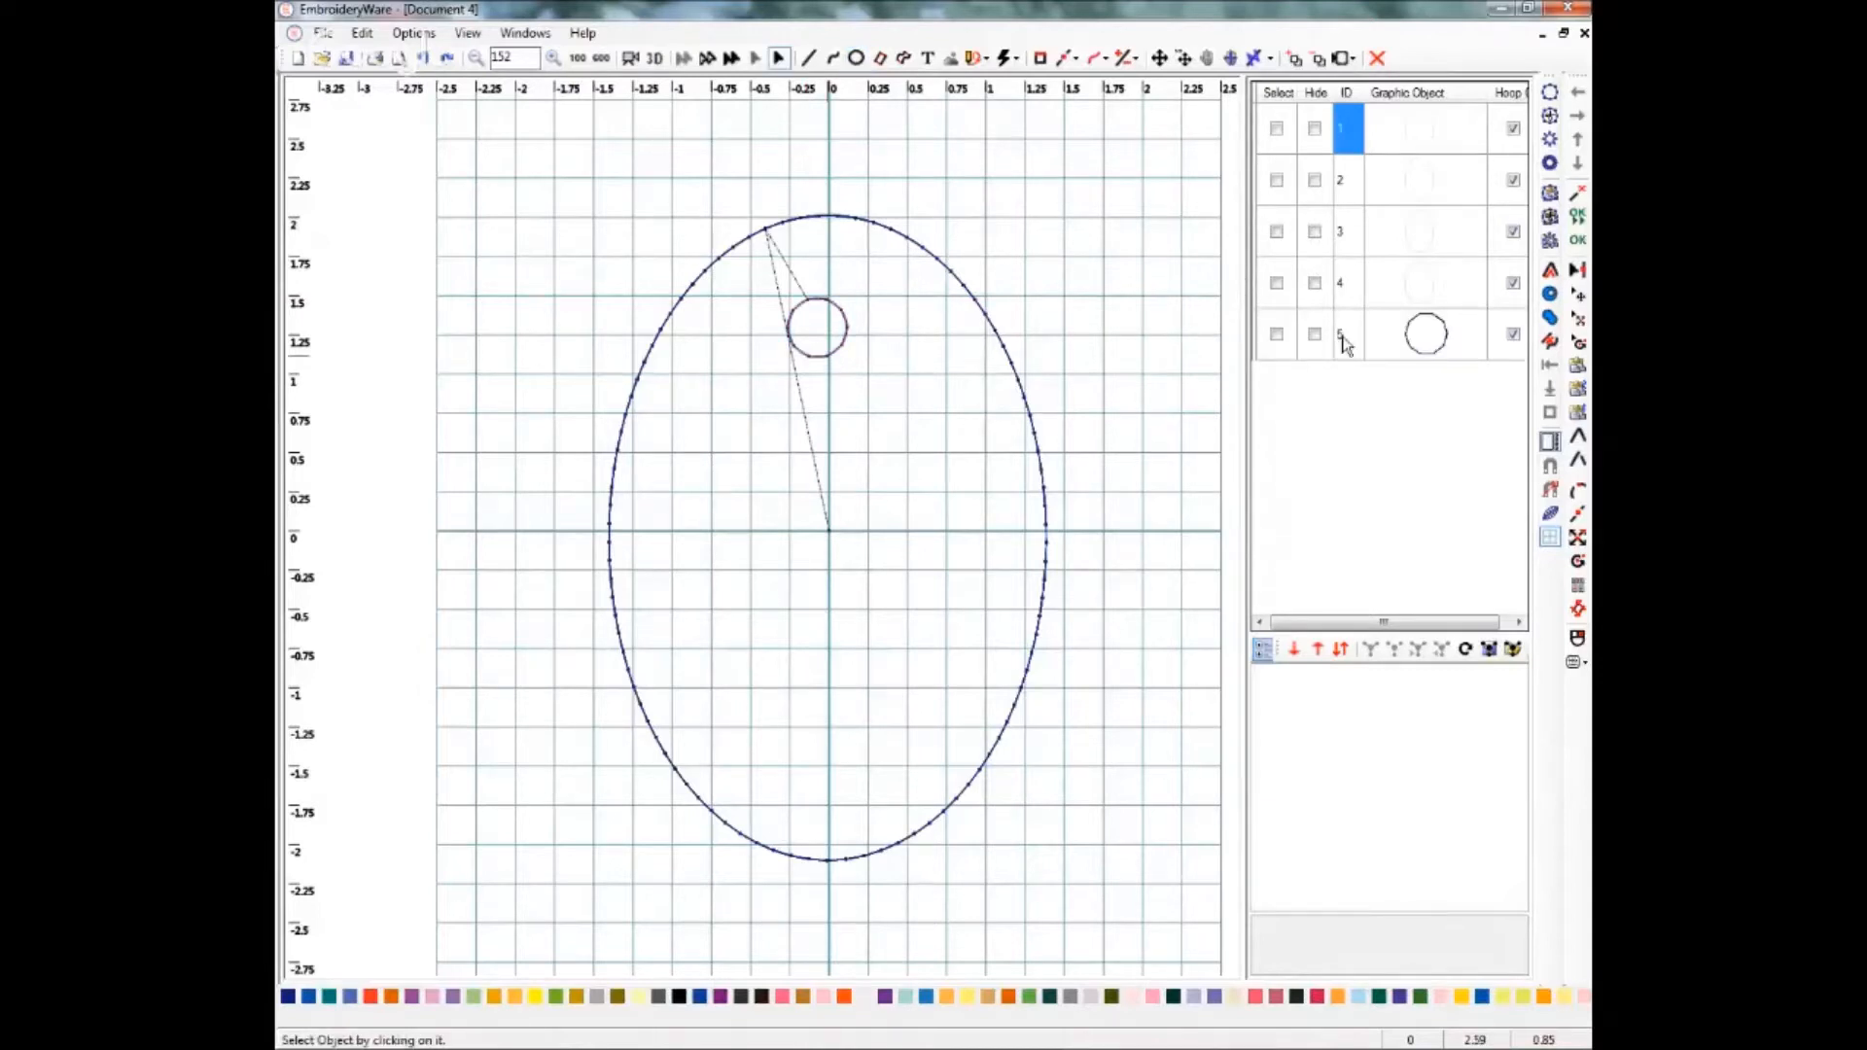
Select the small circle and move it onto the vertical centreline near the oval's top.
click(1275, 334)
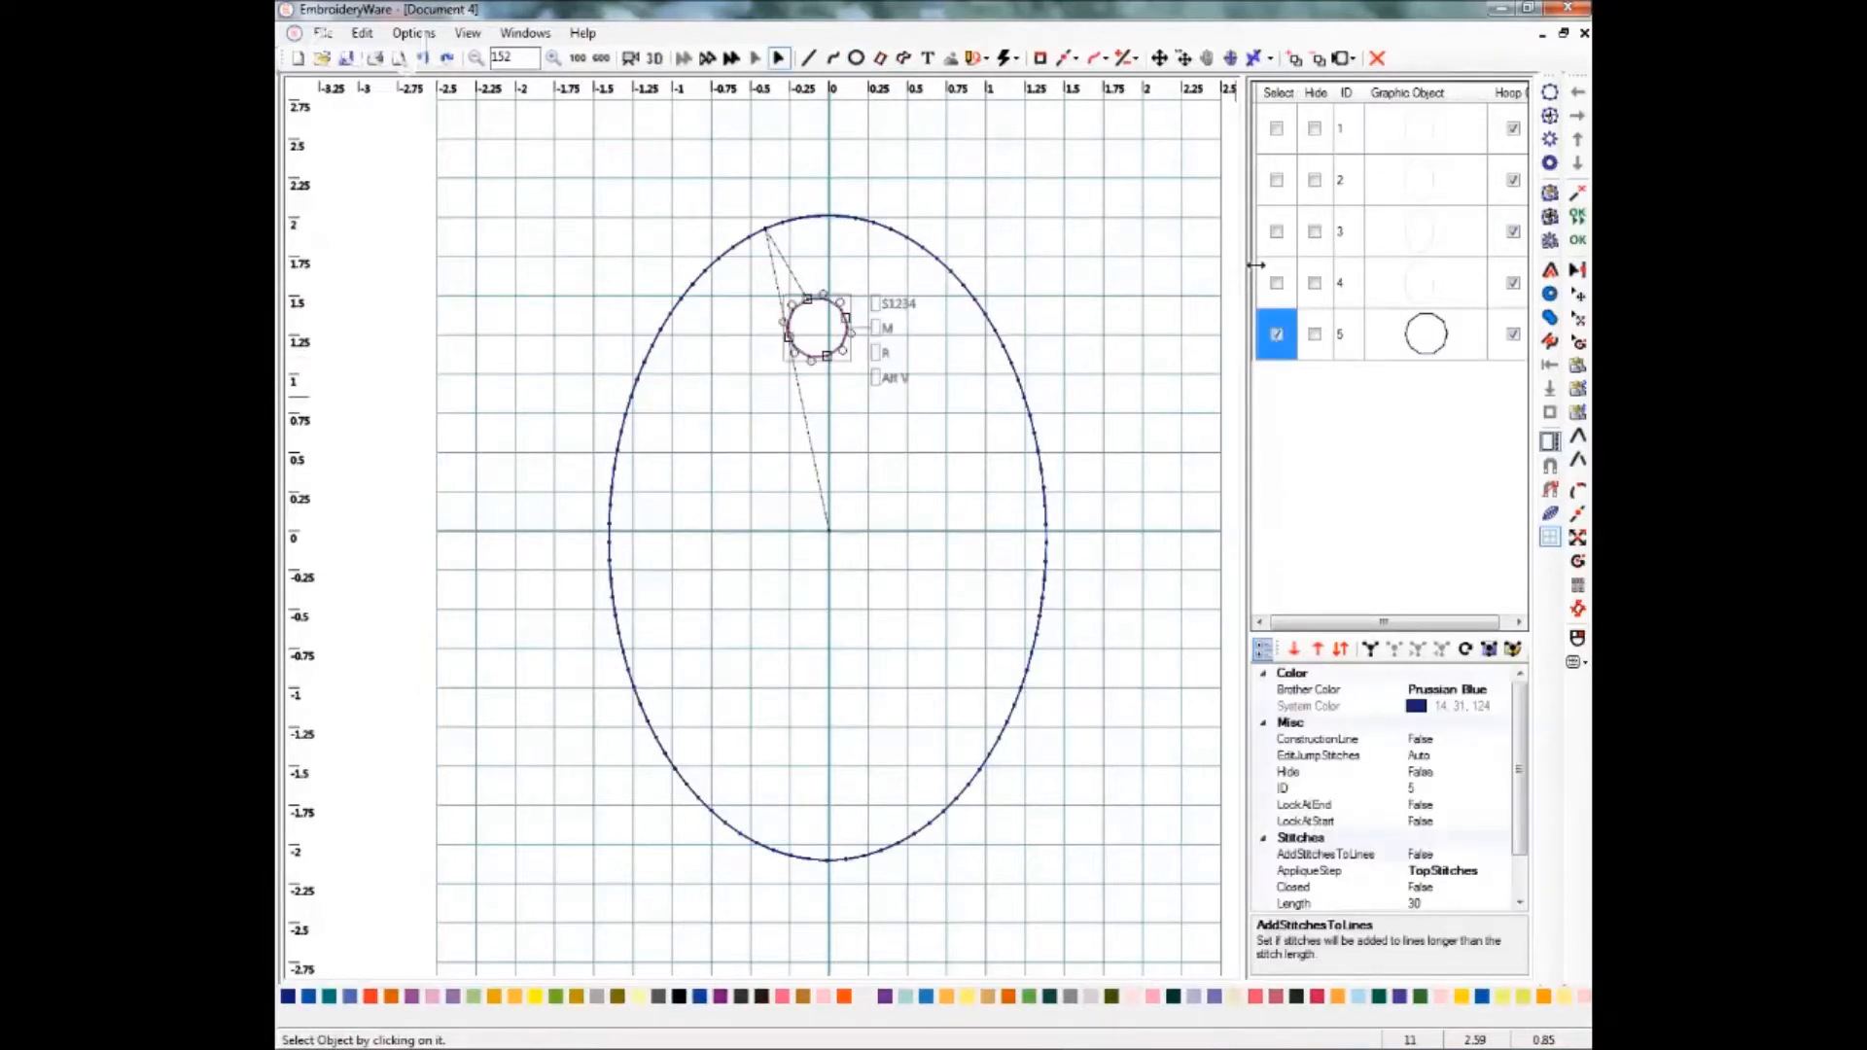
click(1160, 60)
click(826, 335)
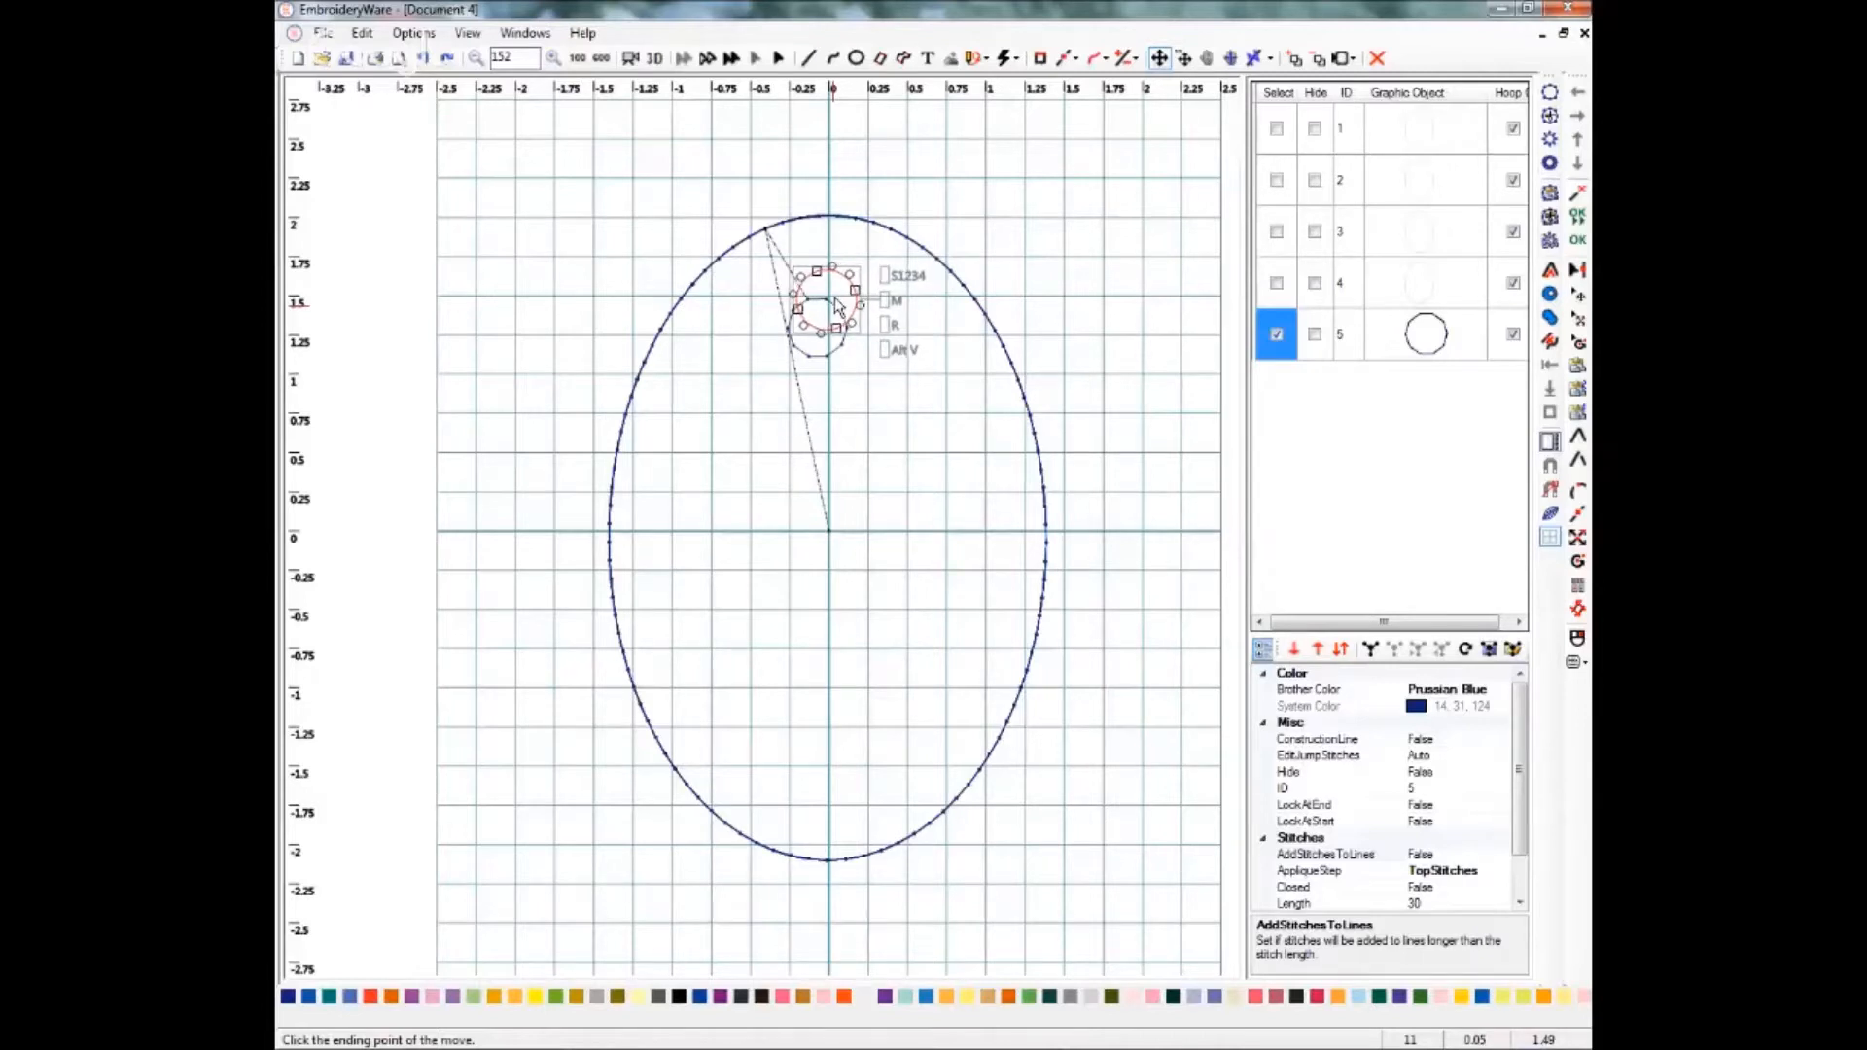
click(838, 305)
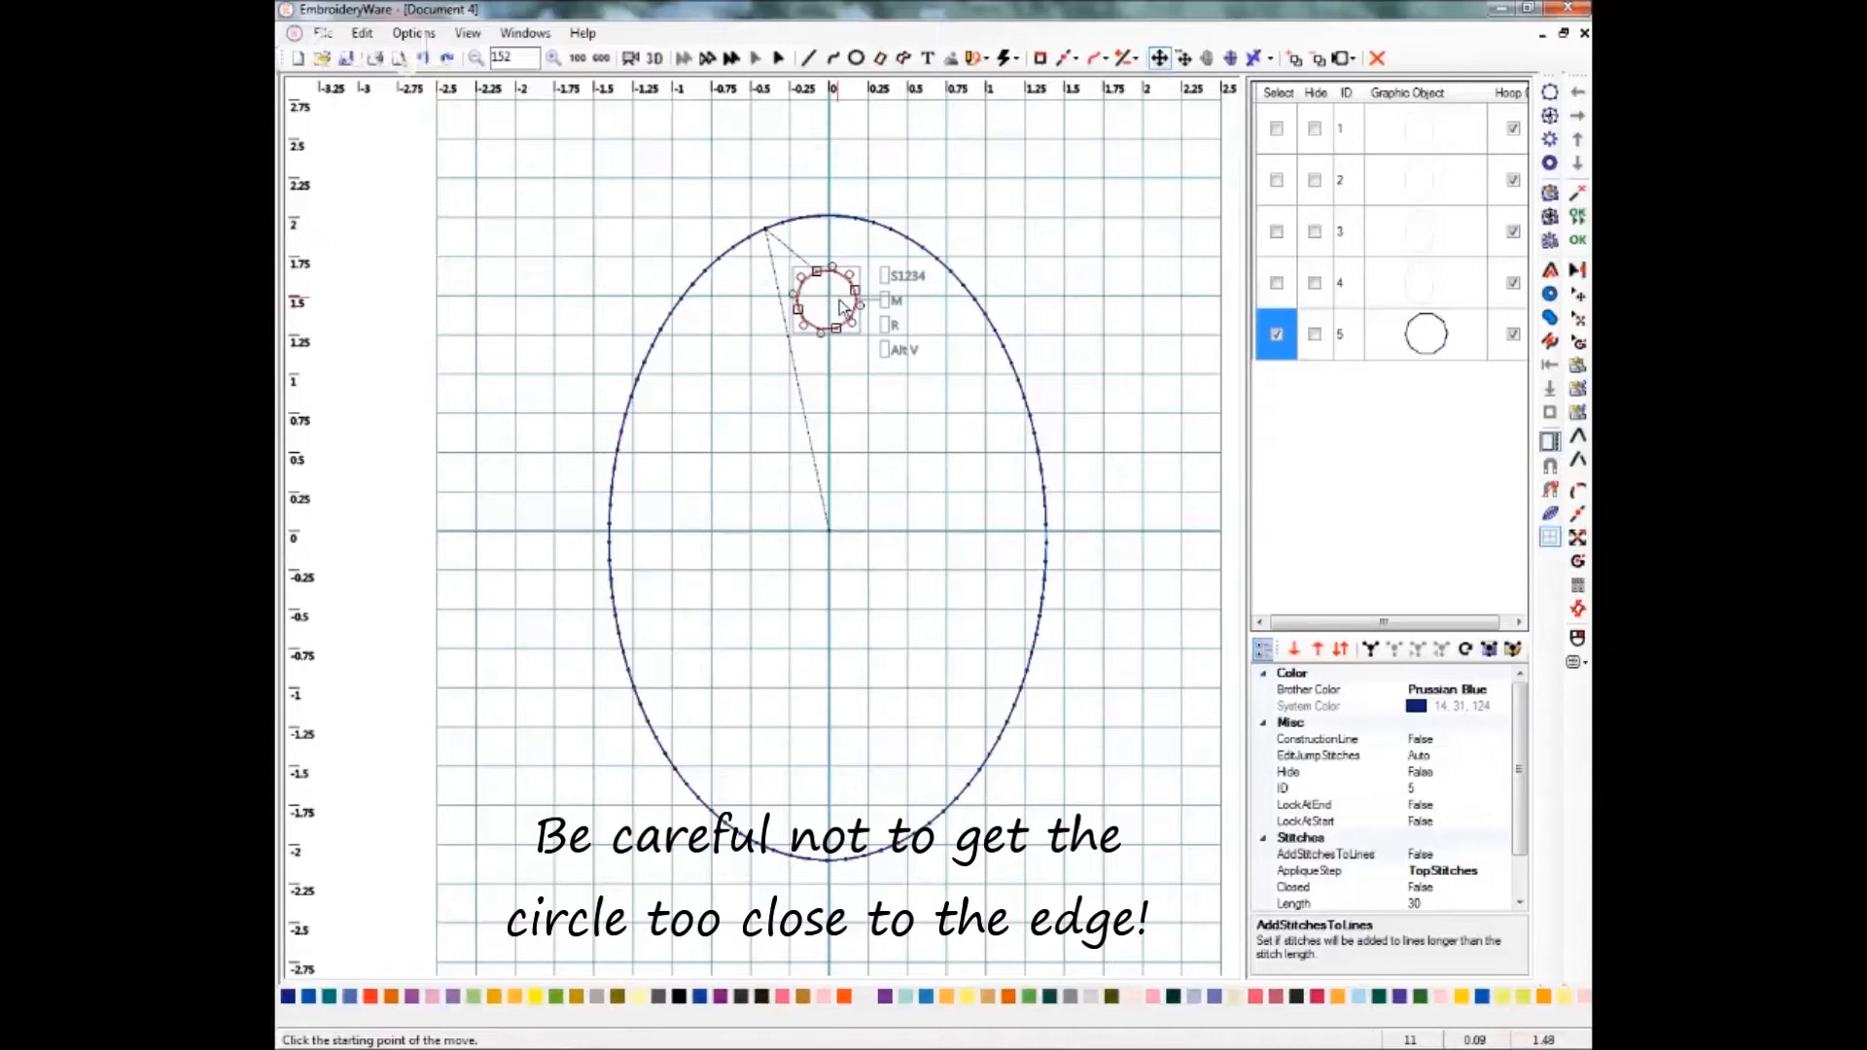
click(842, 305)
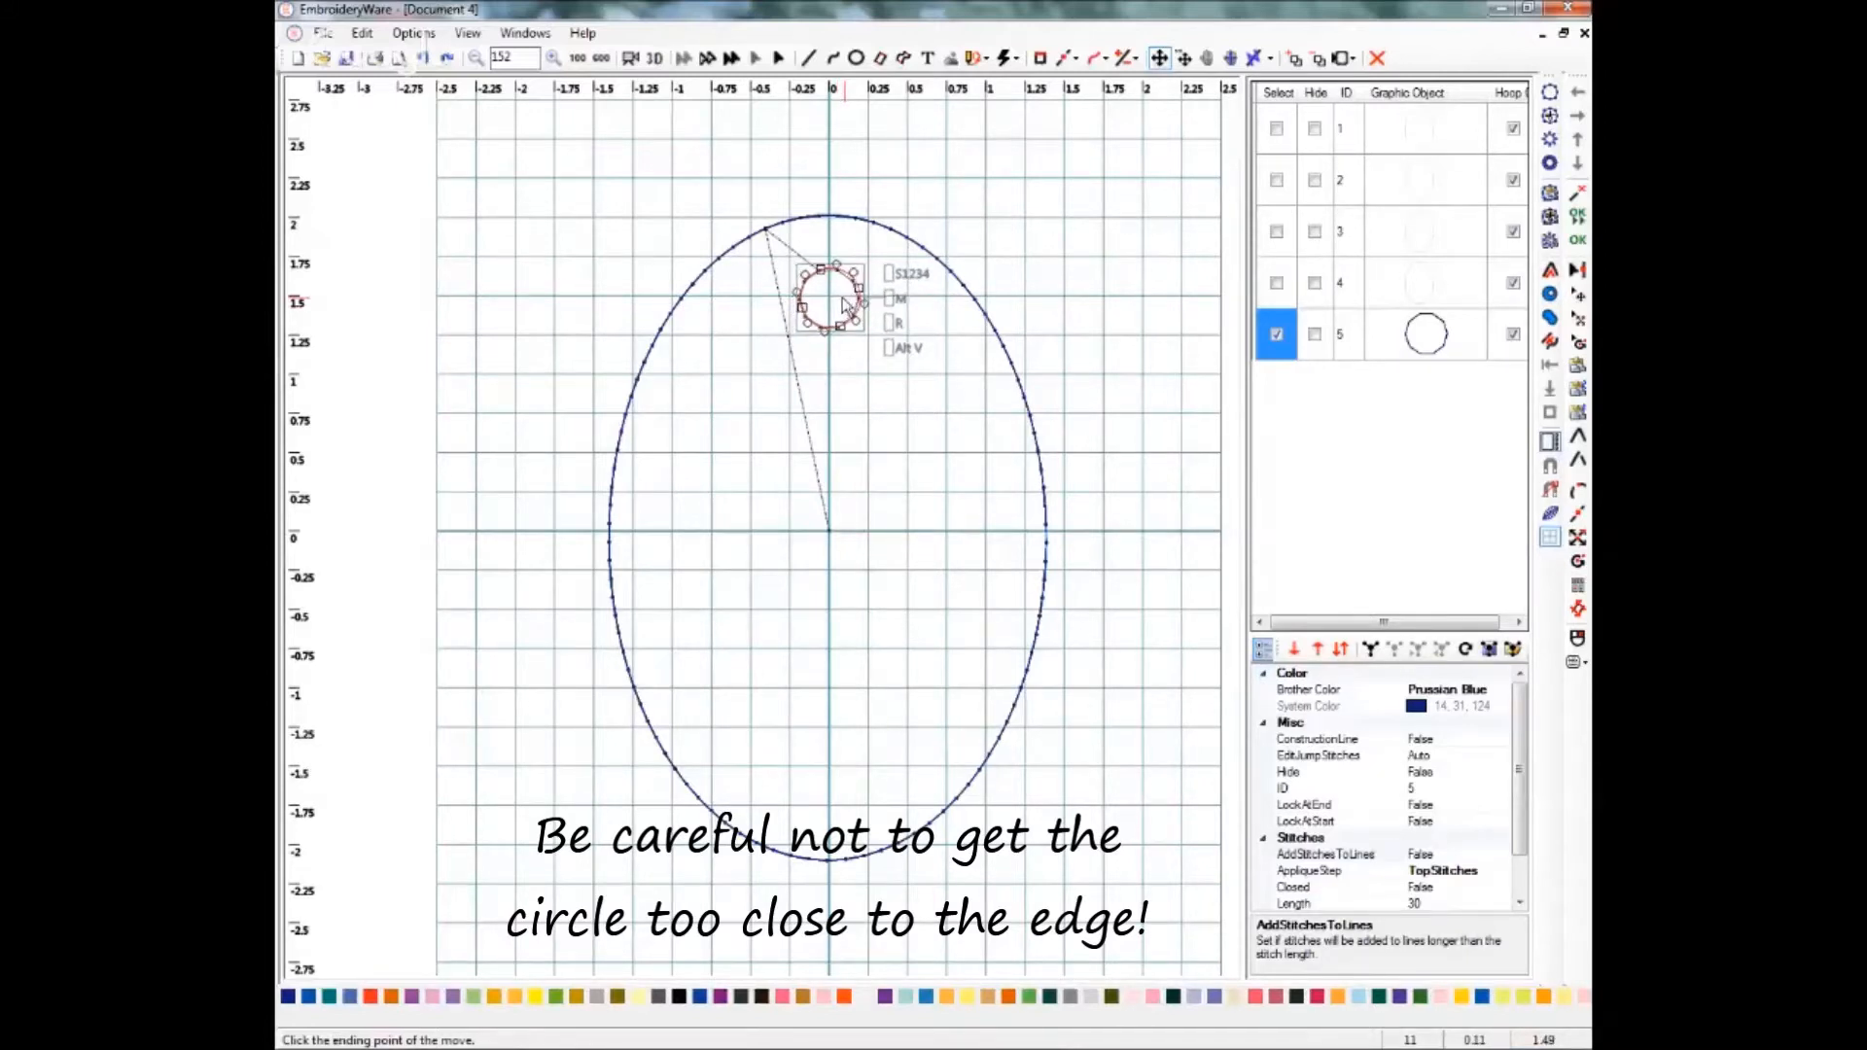
click(844, 306)
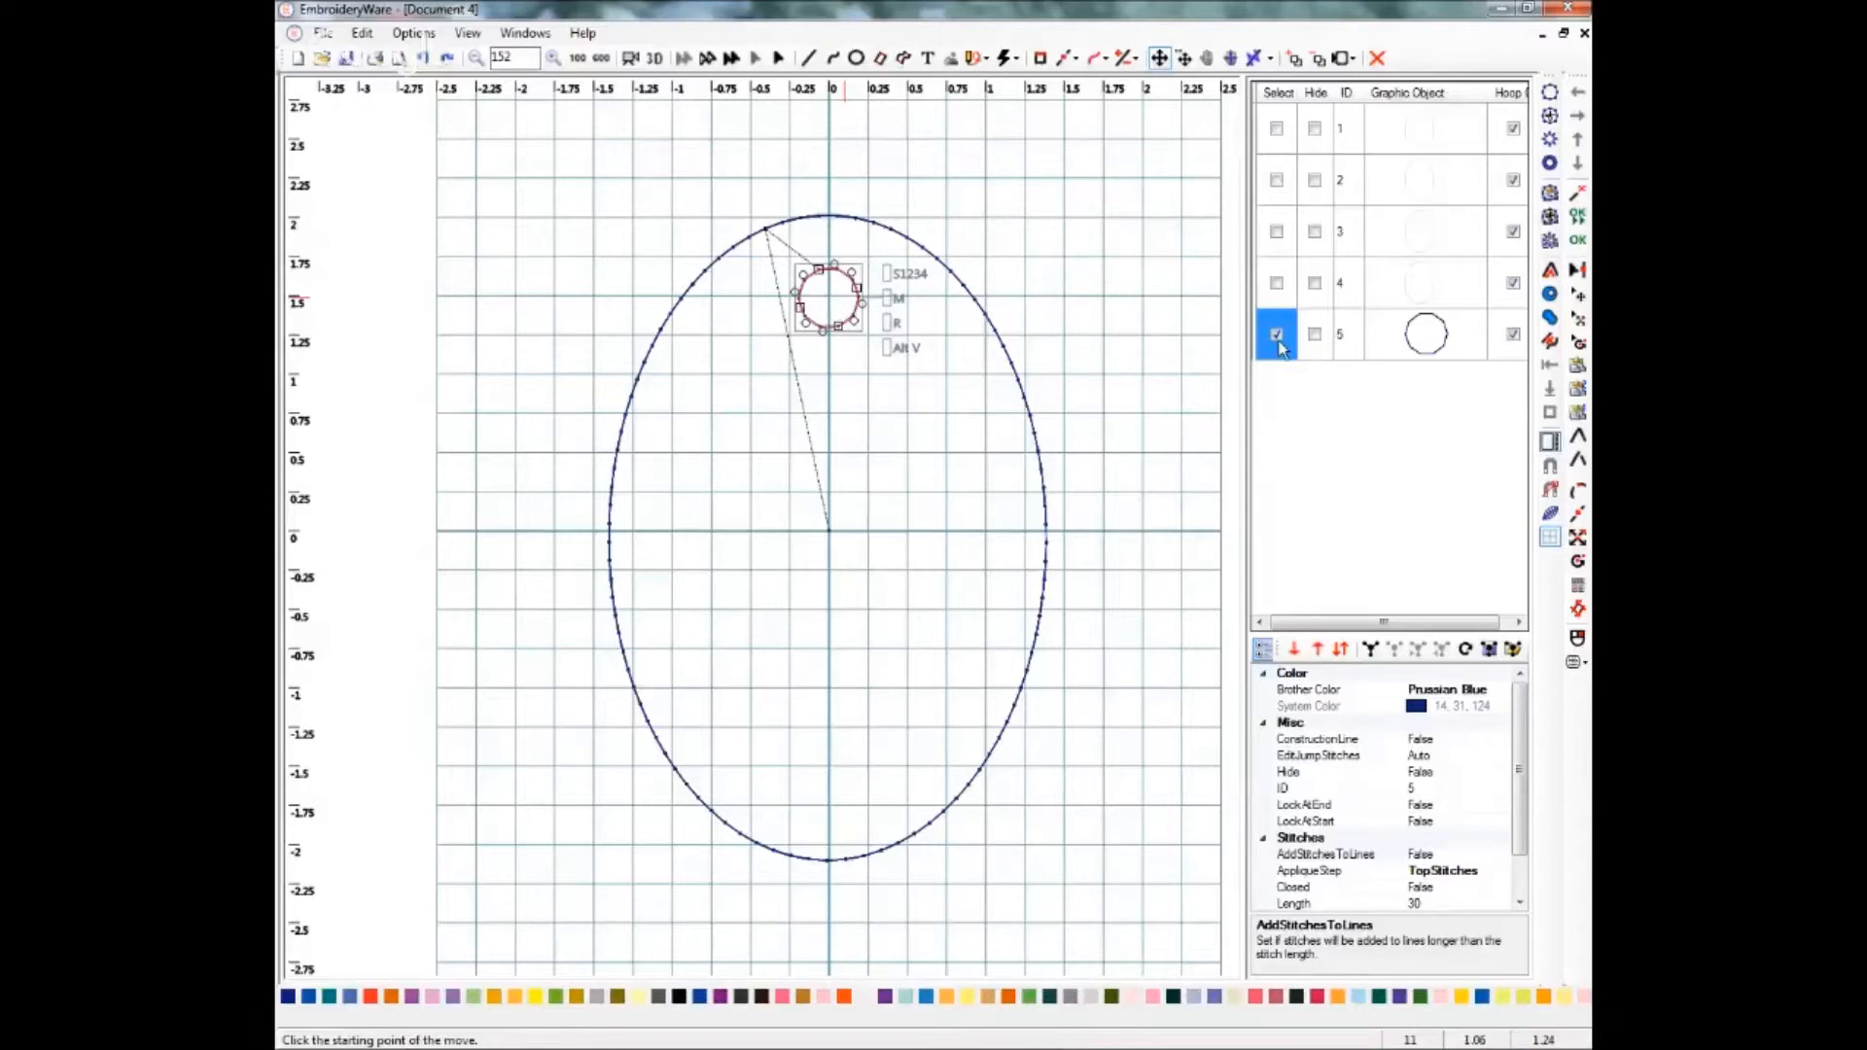
Duplicate the small circle and move the copy straight down to the bottom of the oval.
click(365, 35)
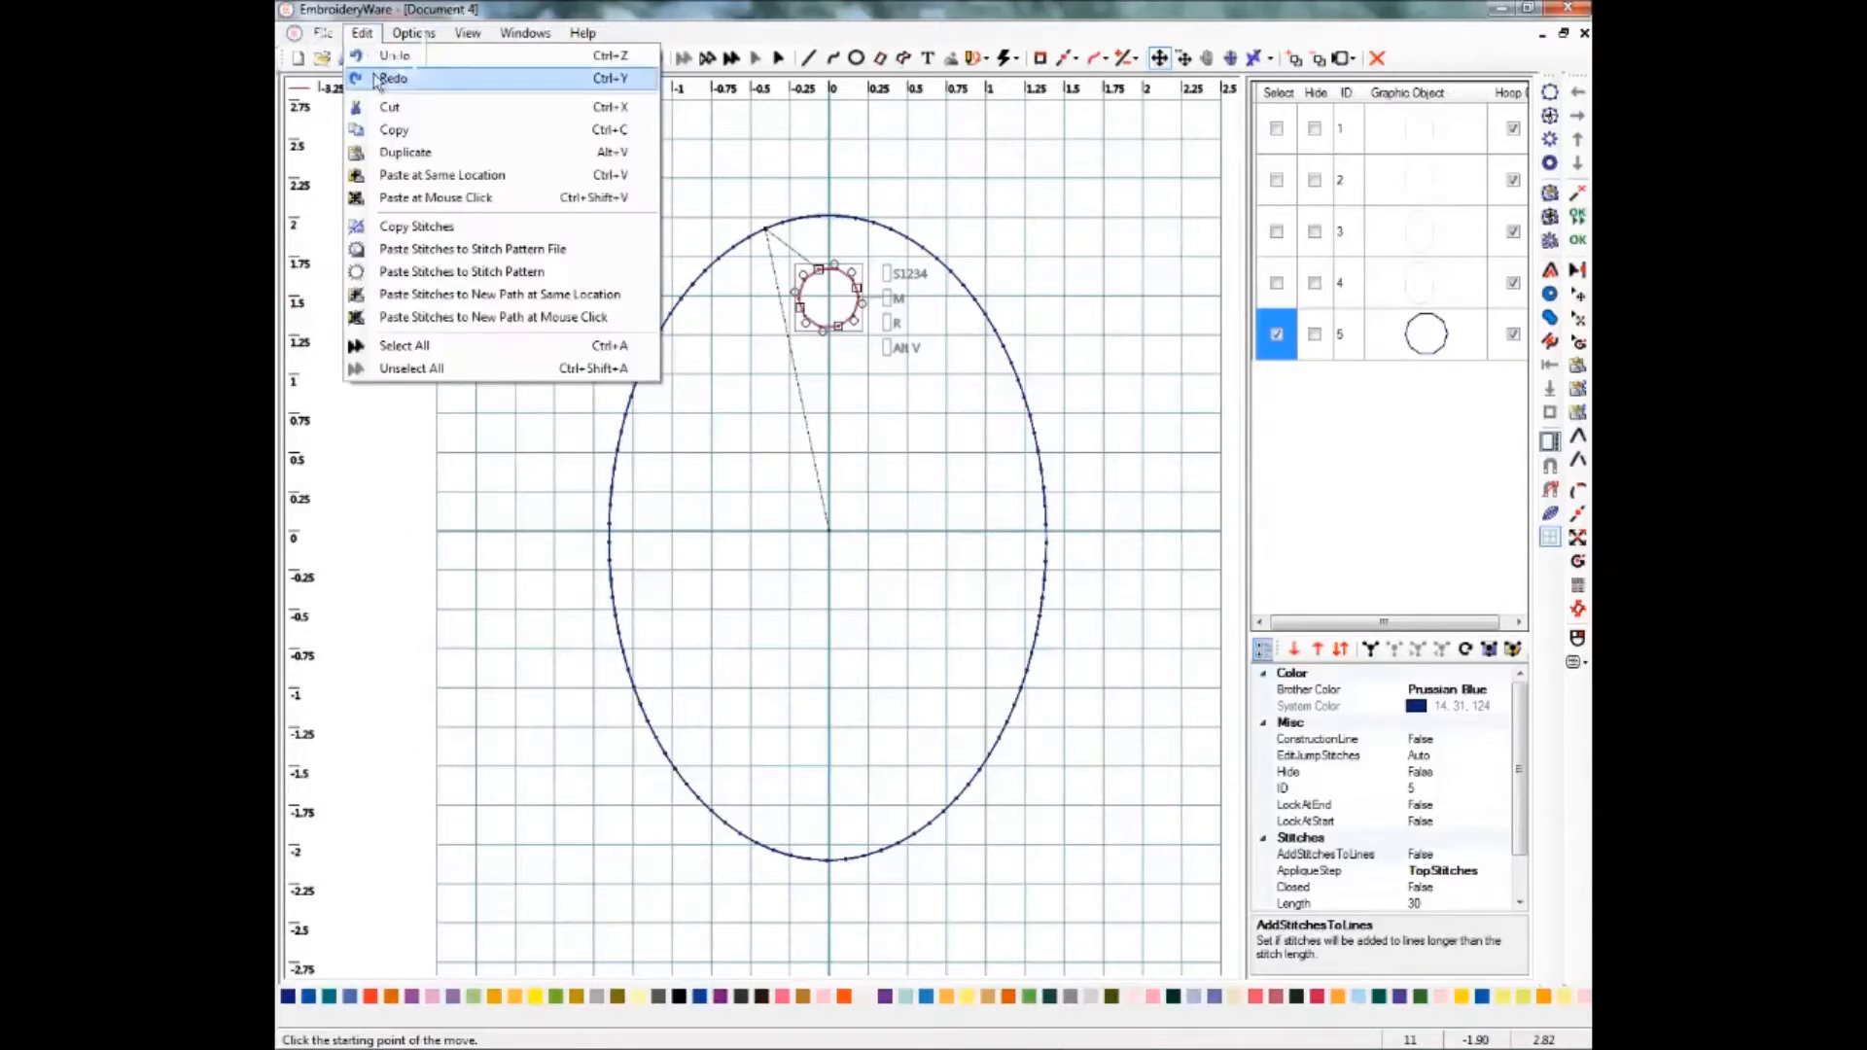
click(394, 156)
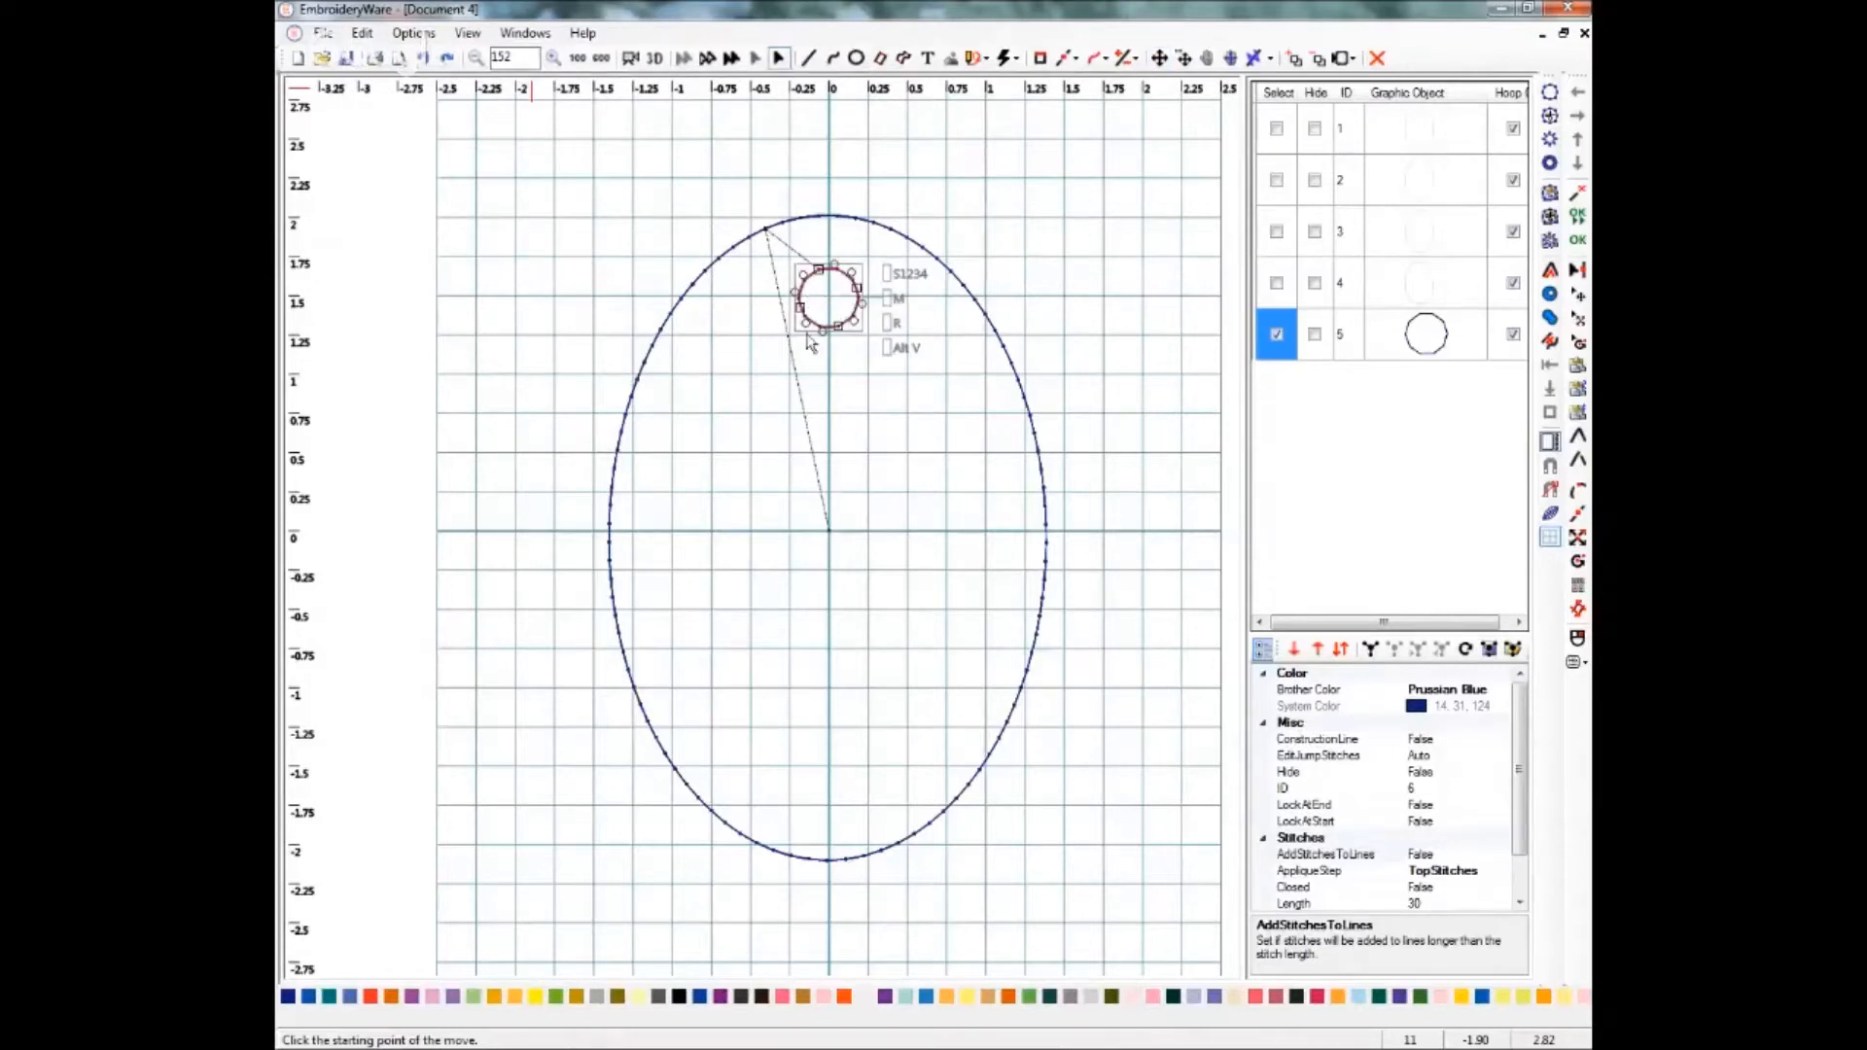
right_click(848, 331)
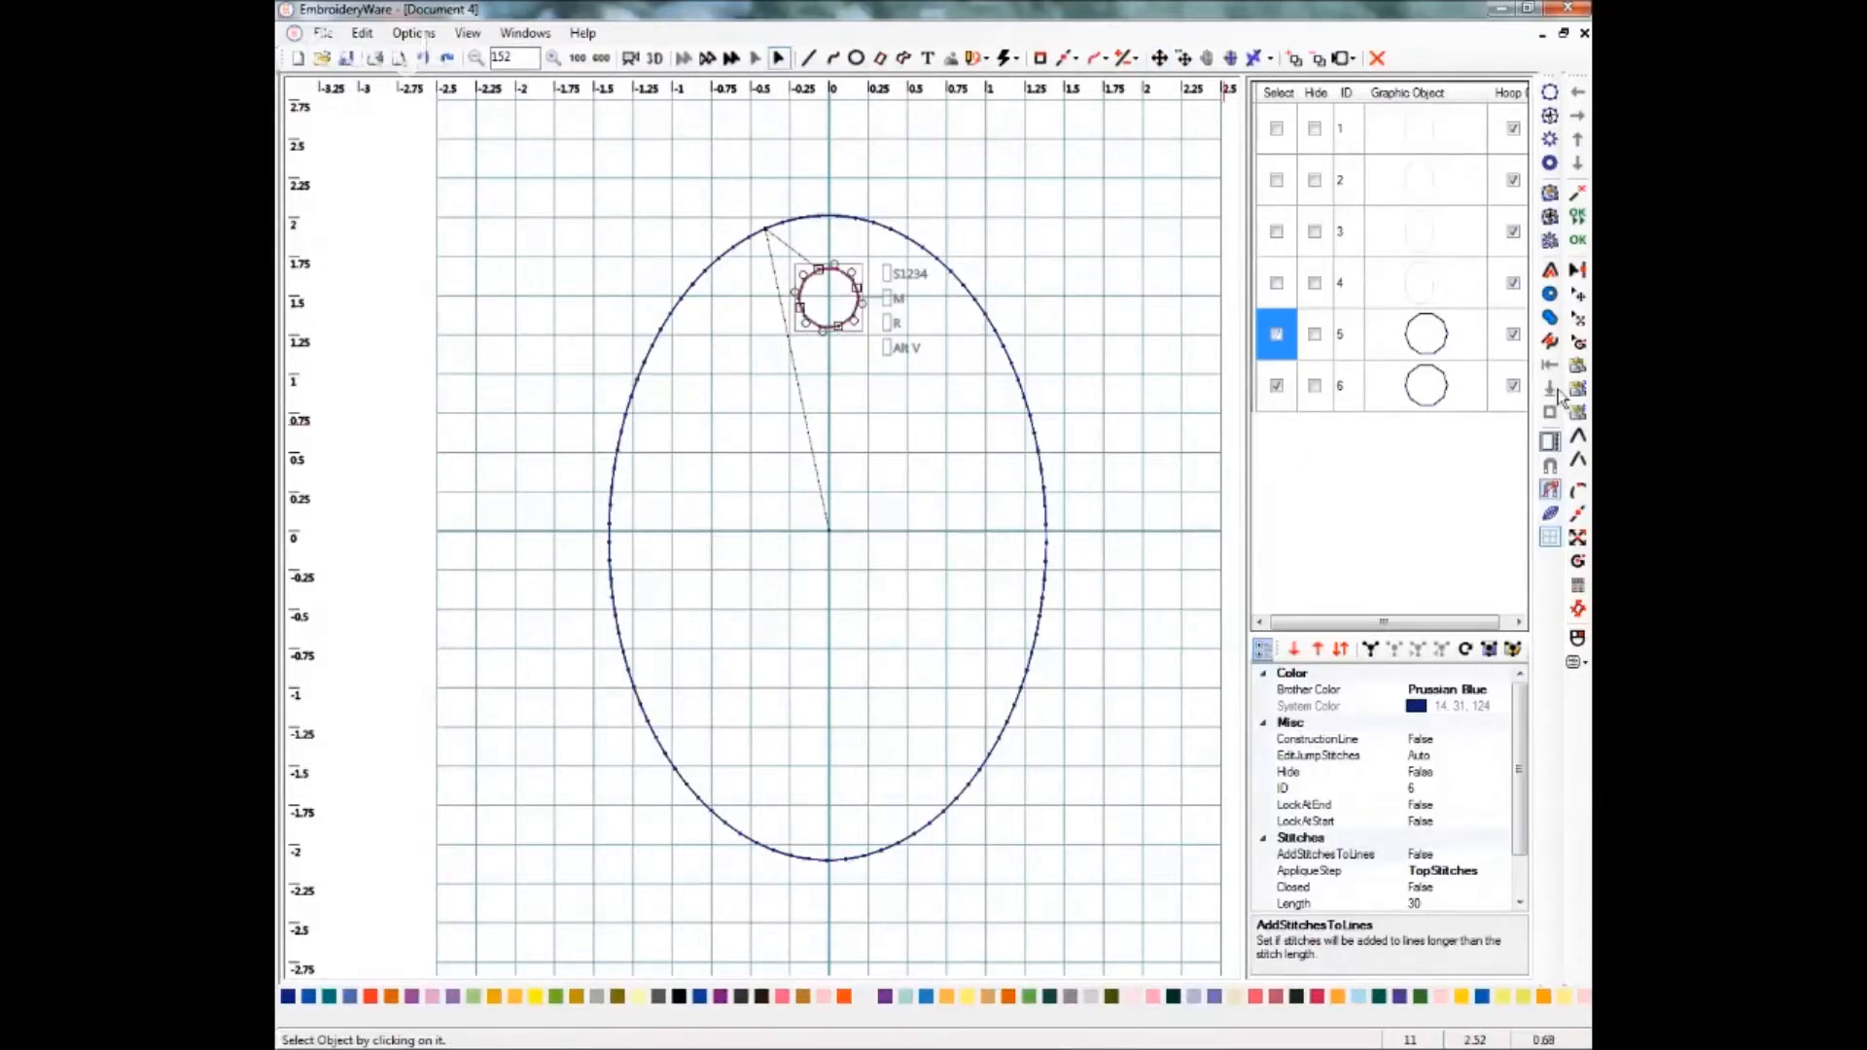
click(1577, 436)
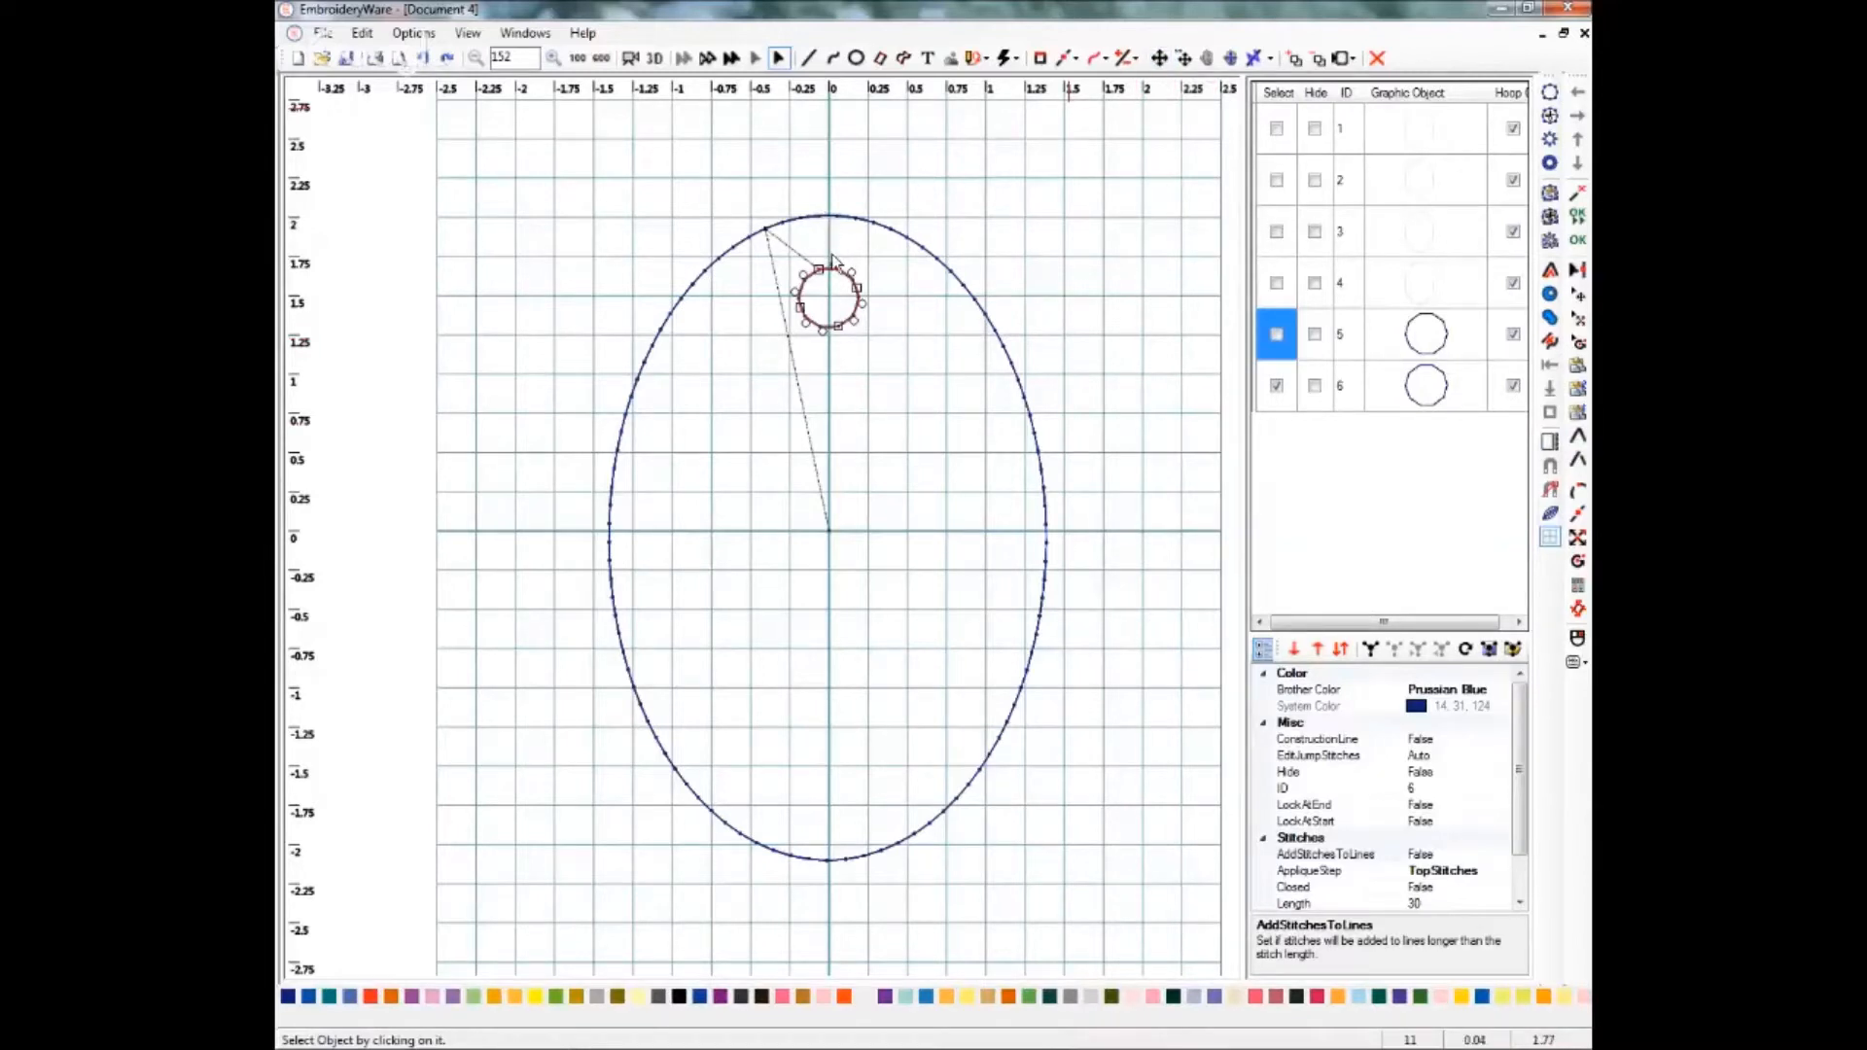
click(1158, 60)
drag(829, 311, 820, 809)
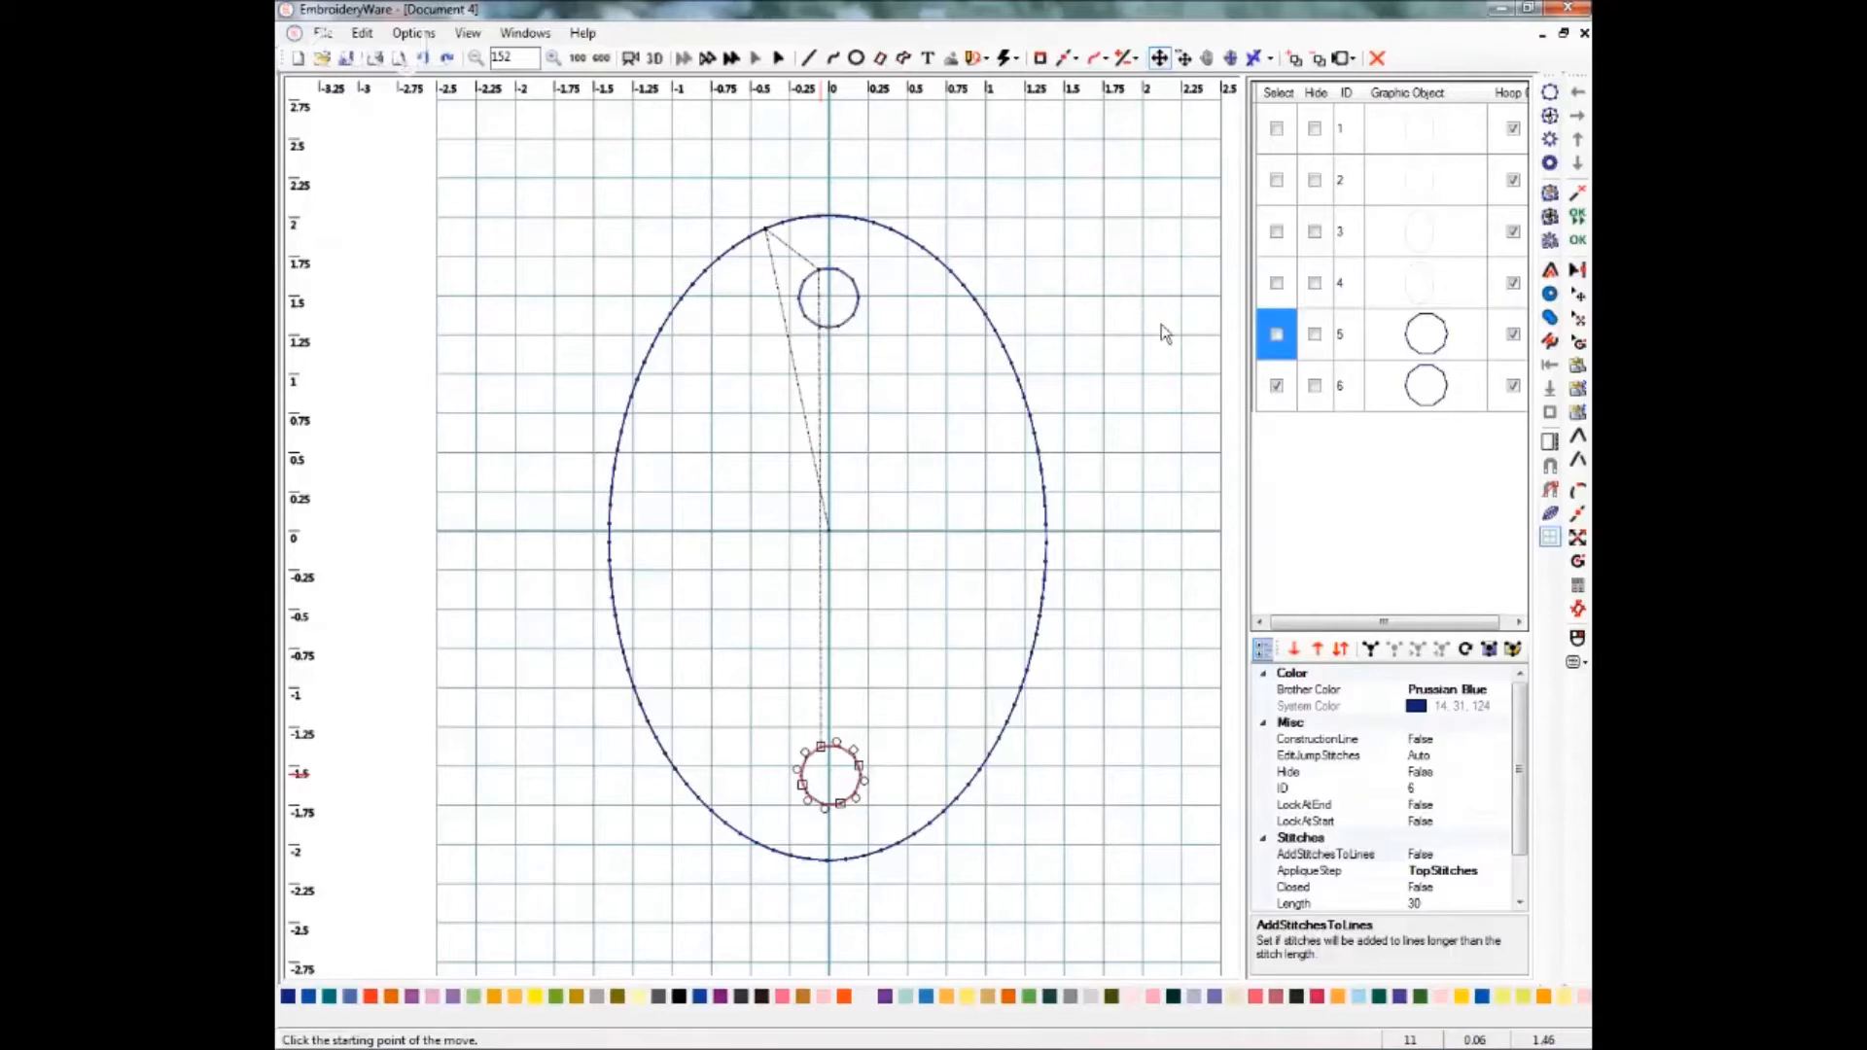
Select both small circles and duplicate them in place.
click(1278, 335)
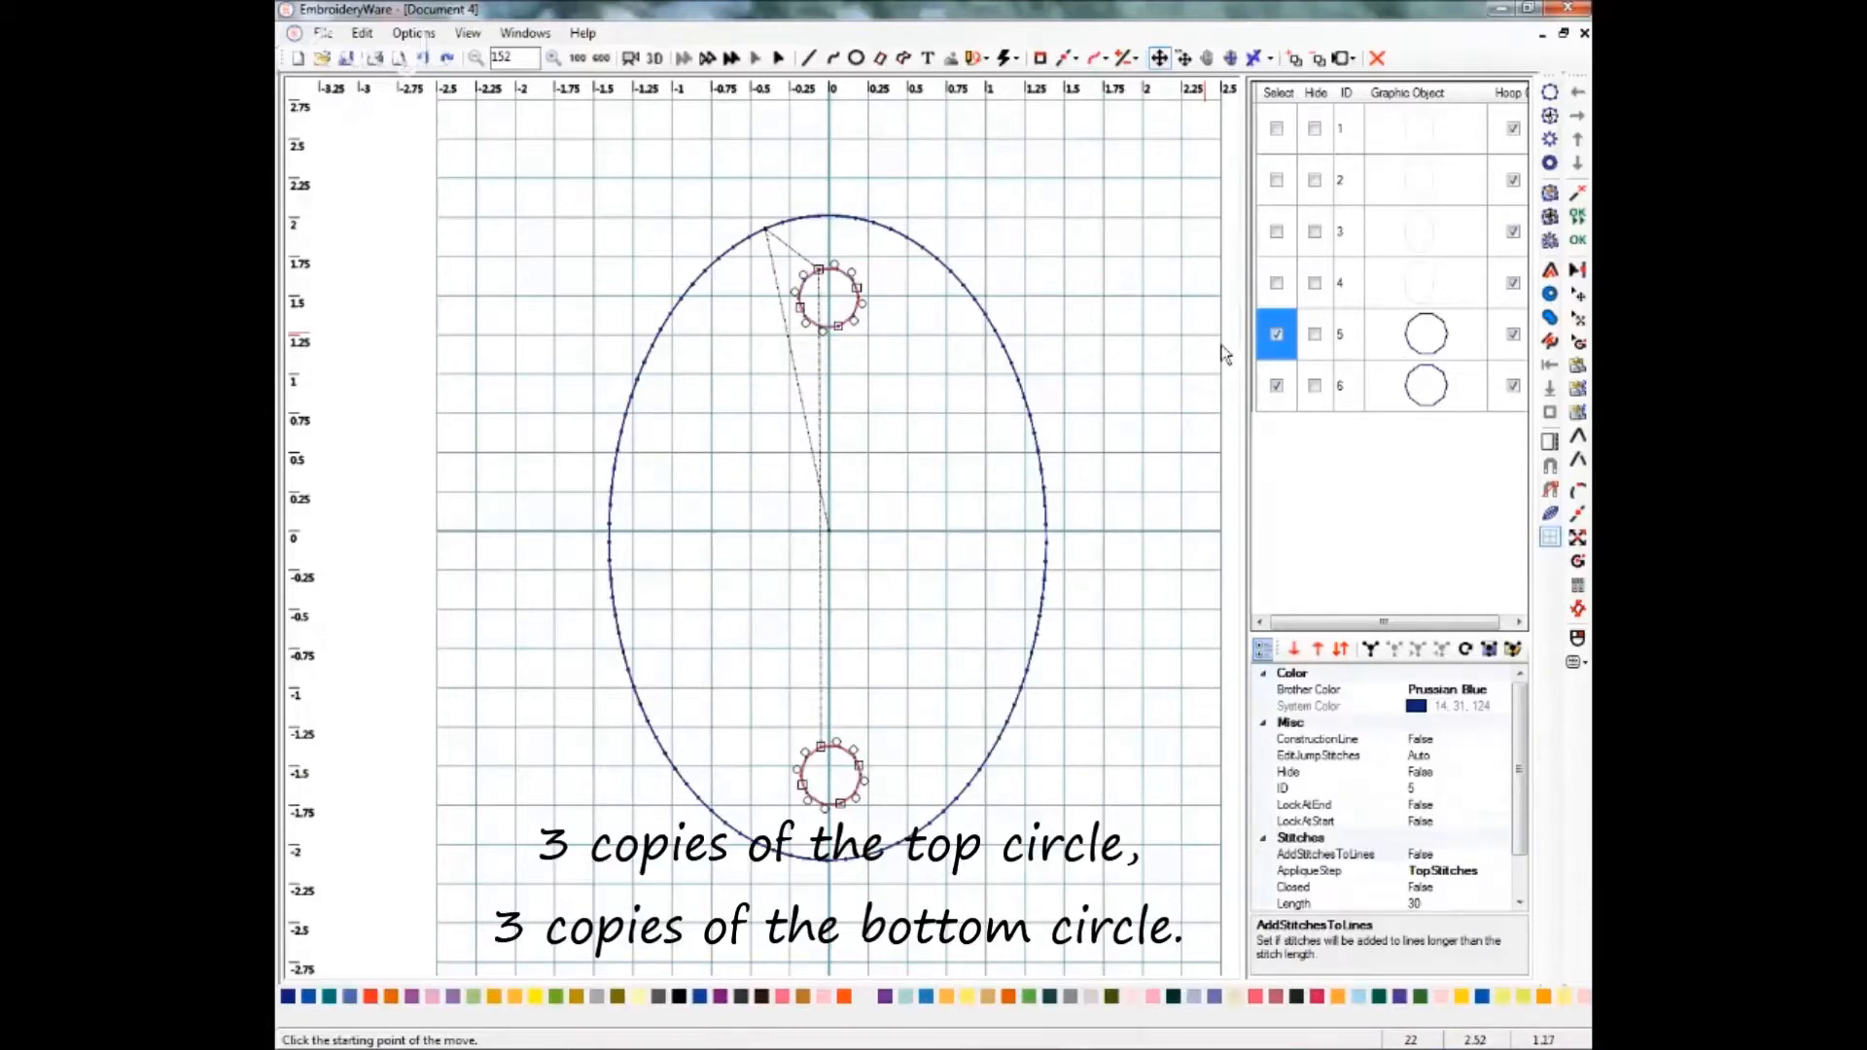
click(1277, 385)
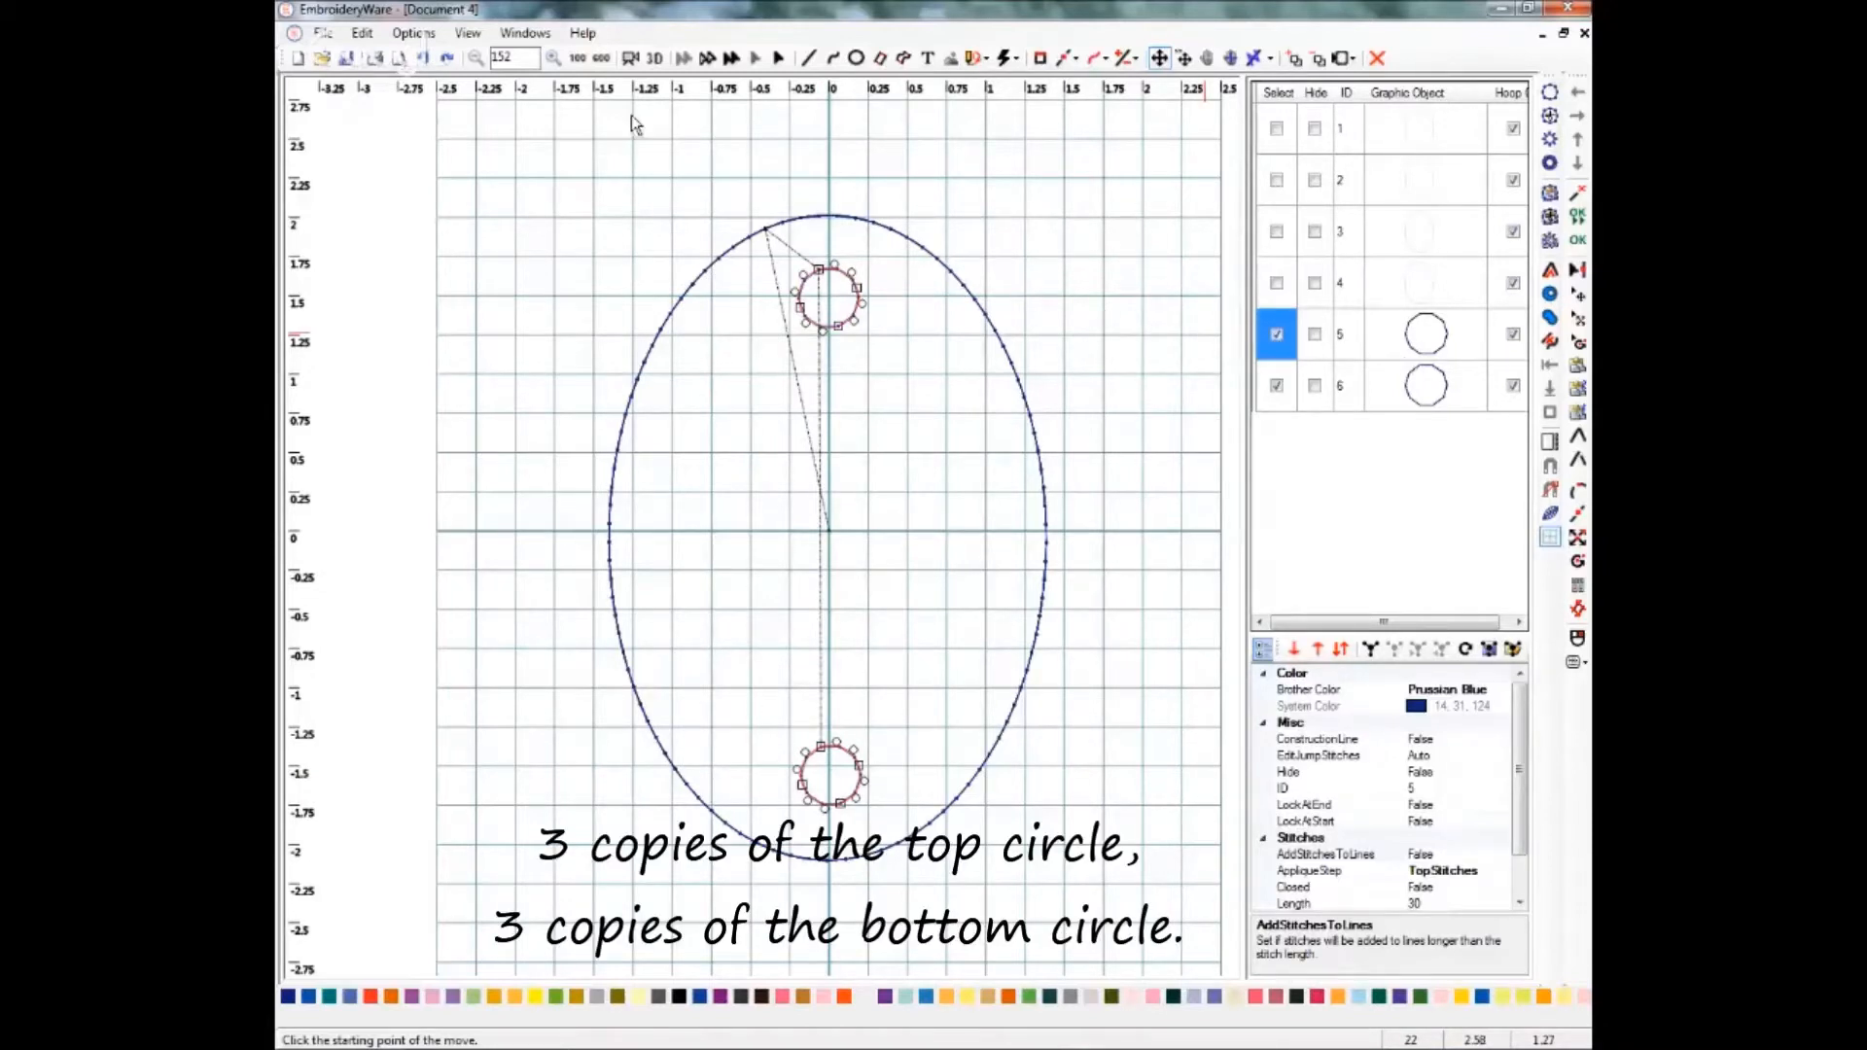
click(361, 34)
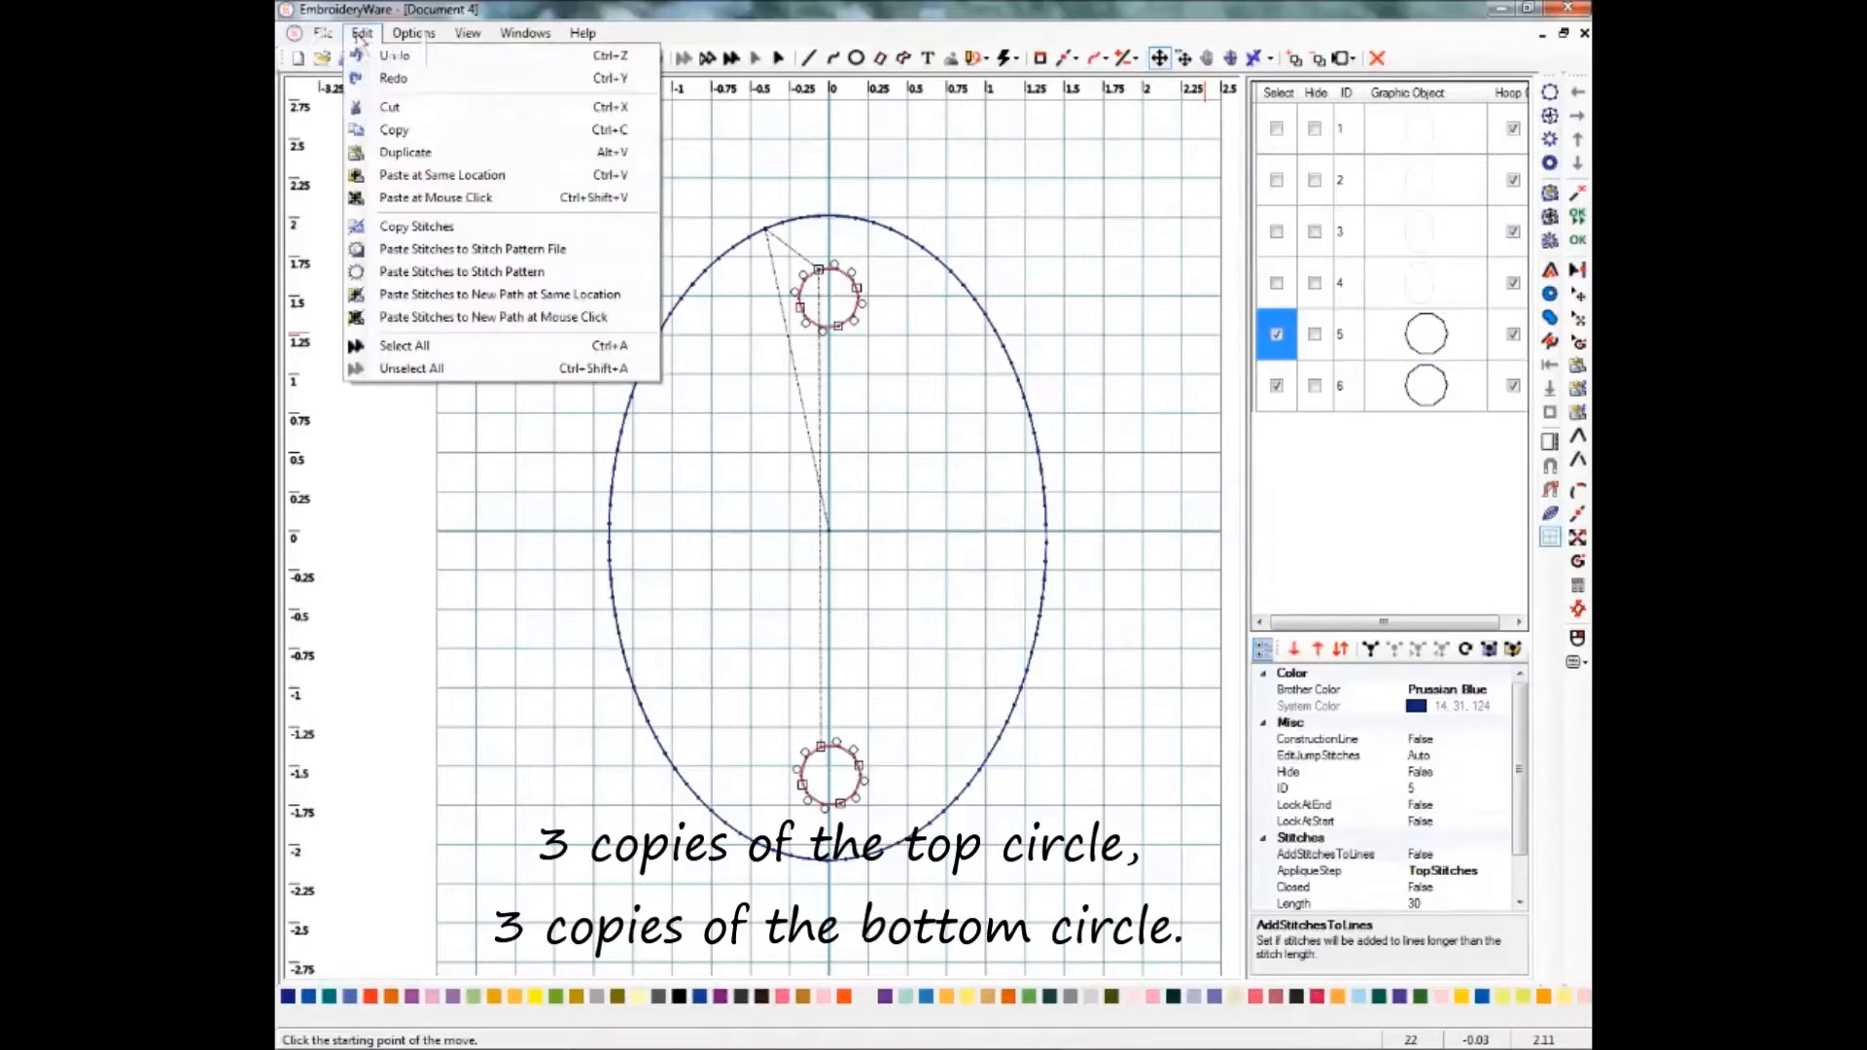
click(403, 154)
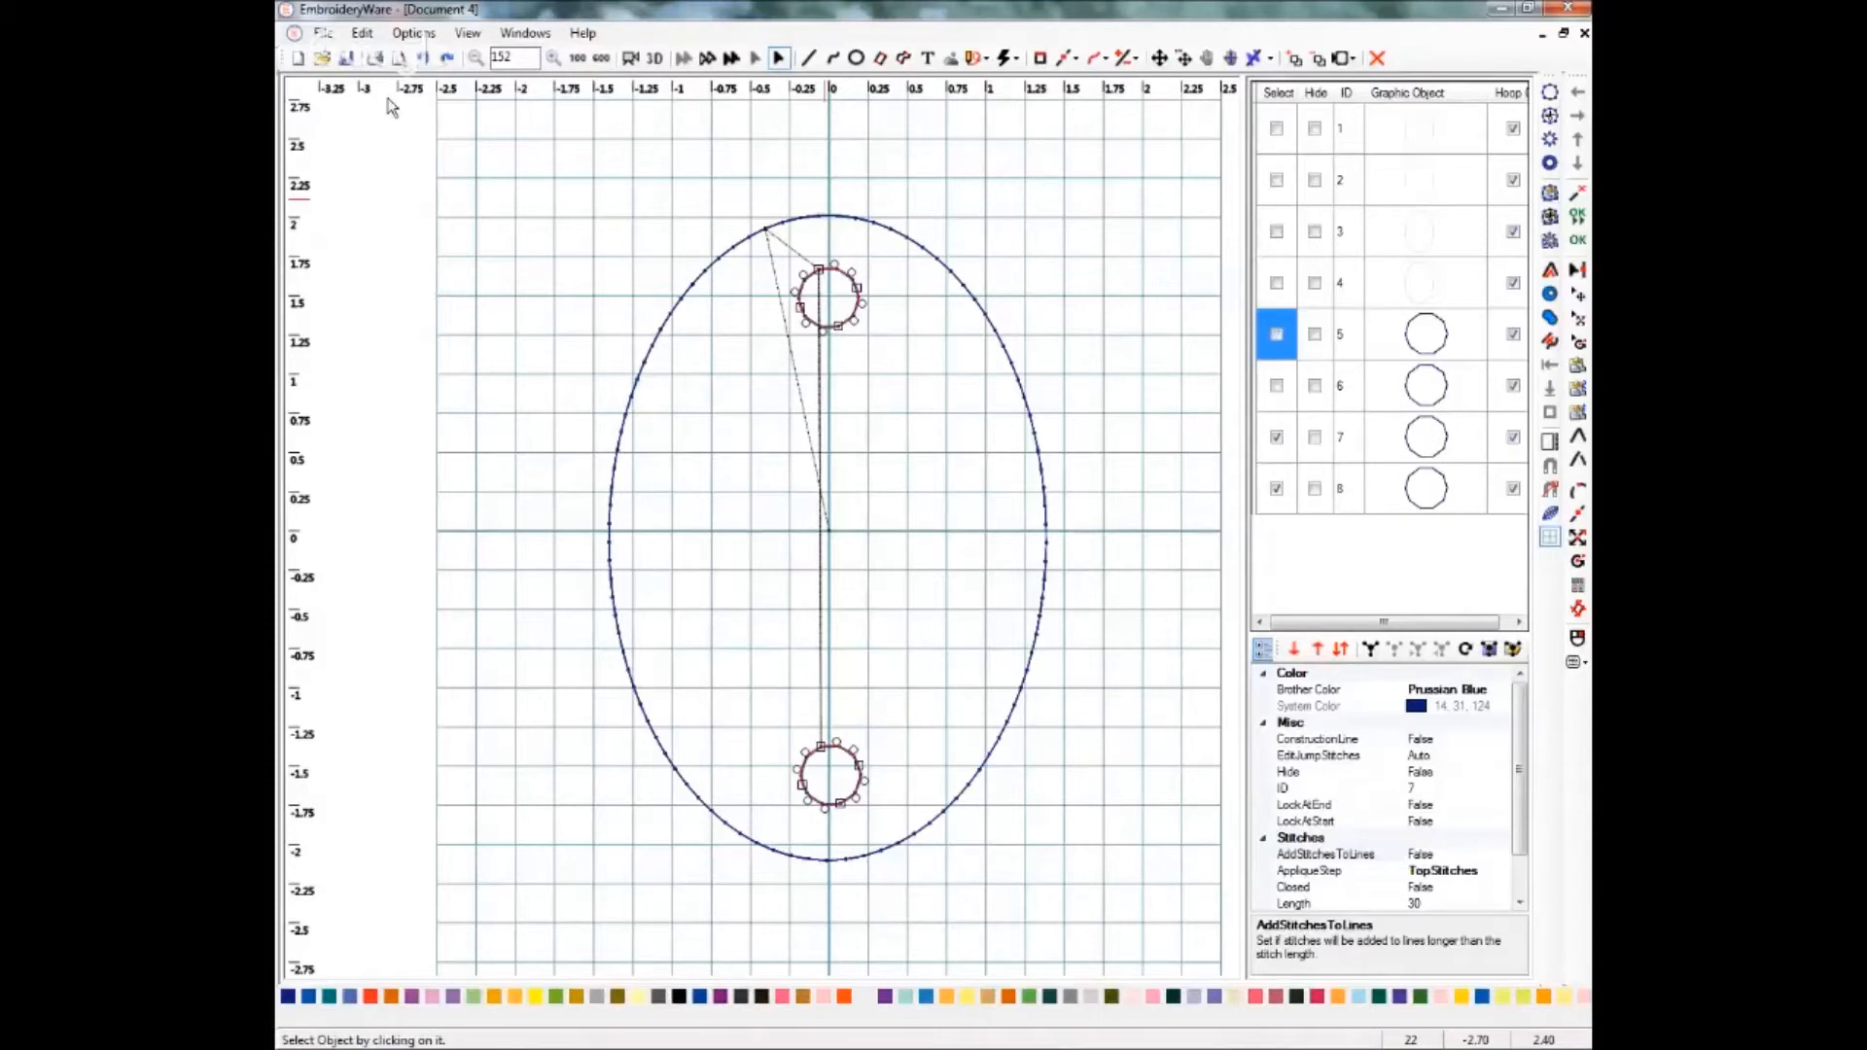
Duplicate the two selected small circles in place once more.
click(362, 34)
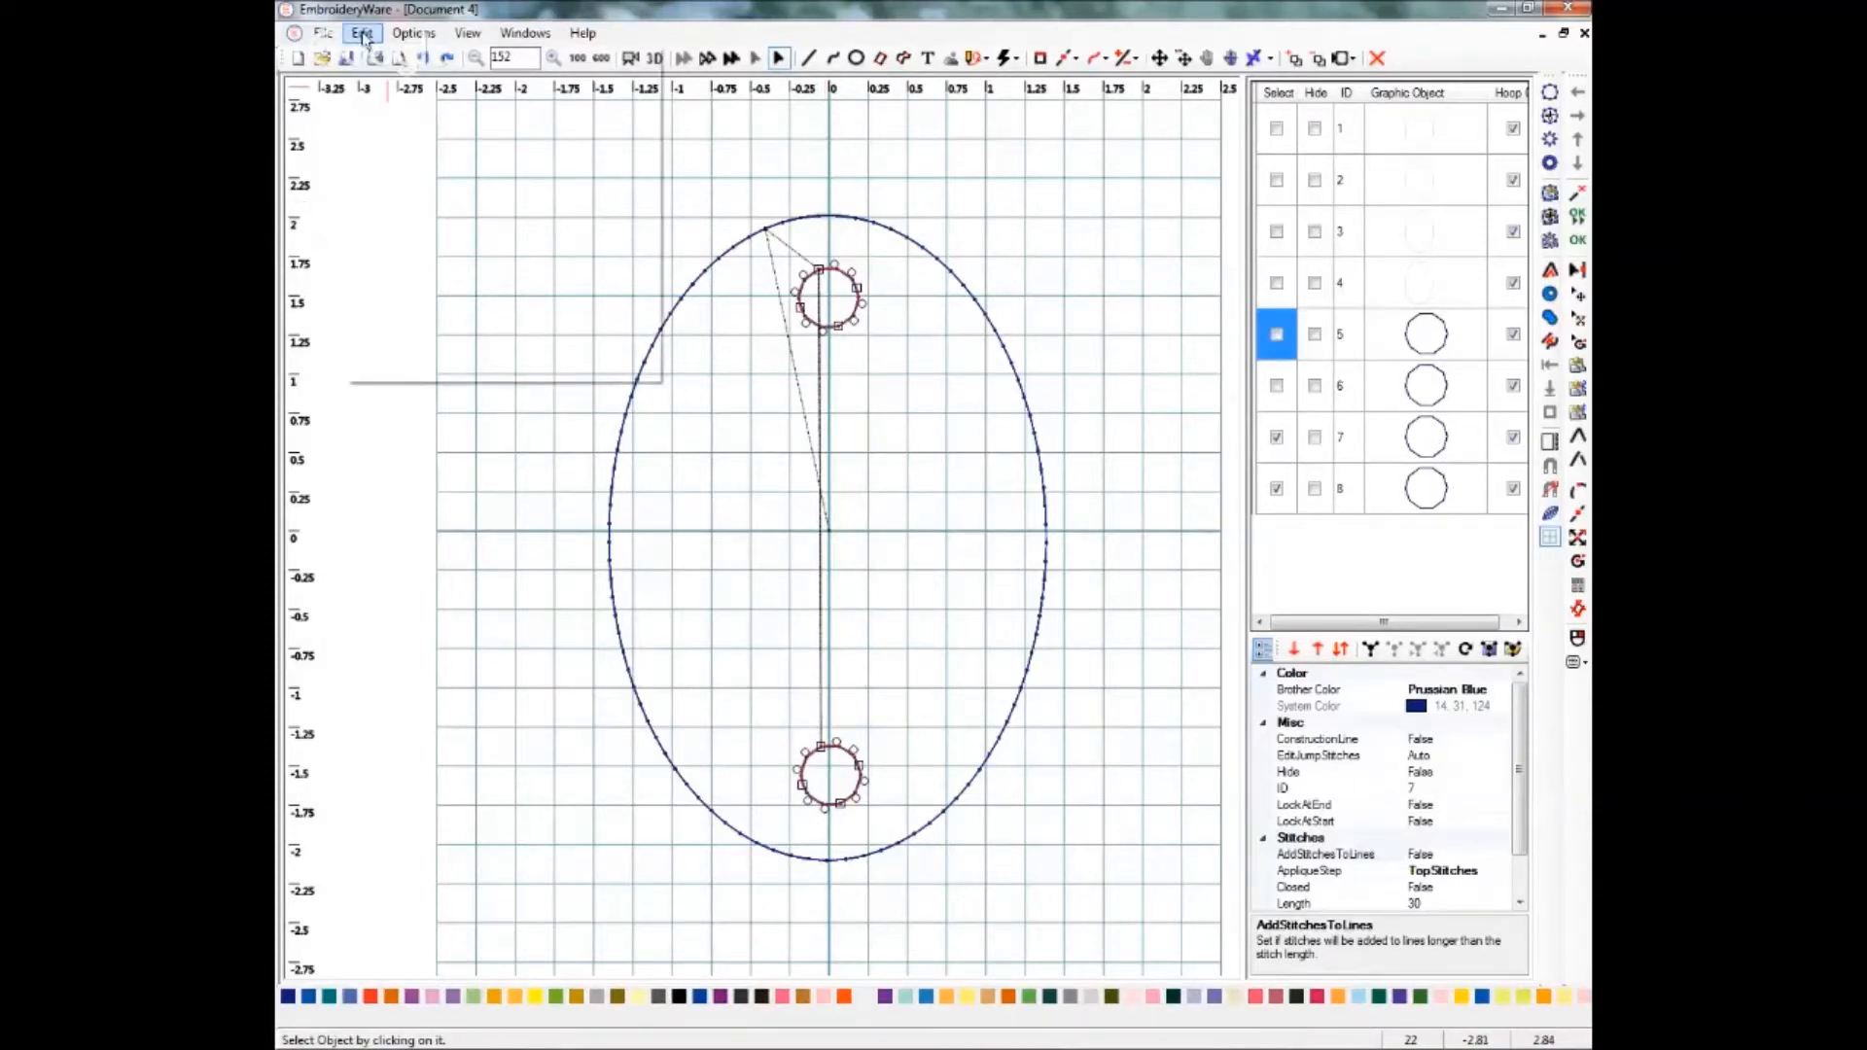
click(399, 155)
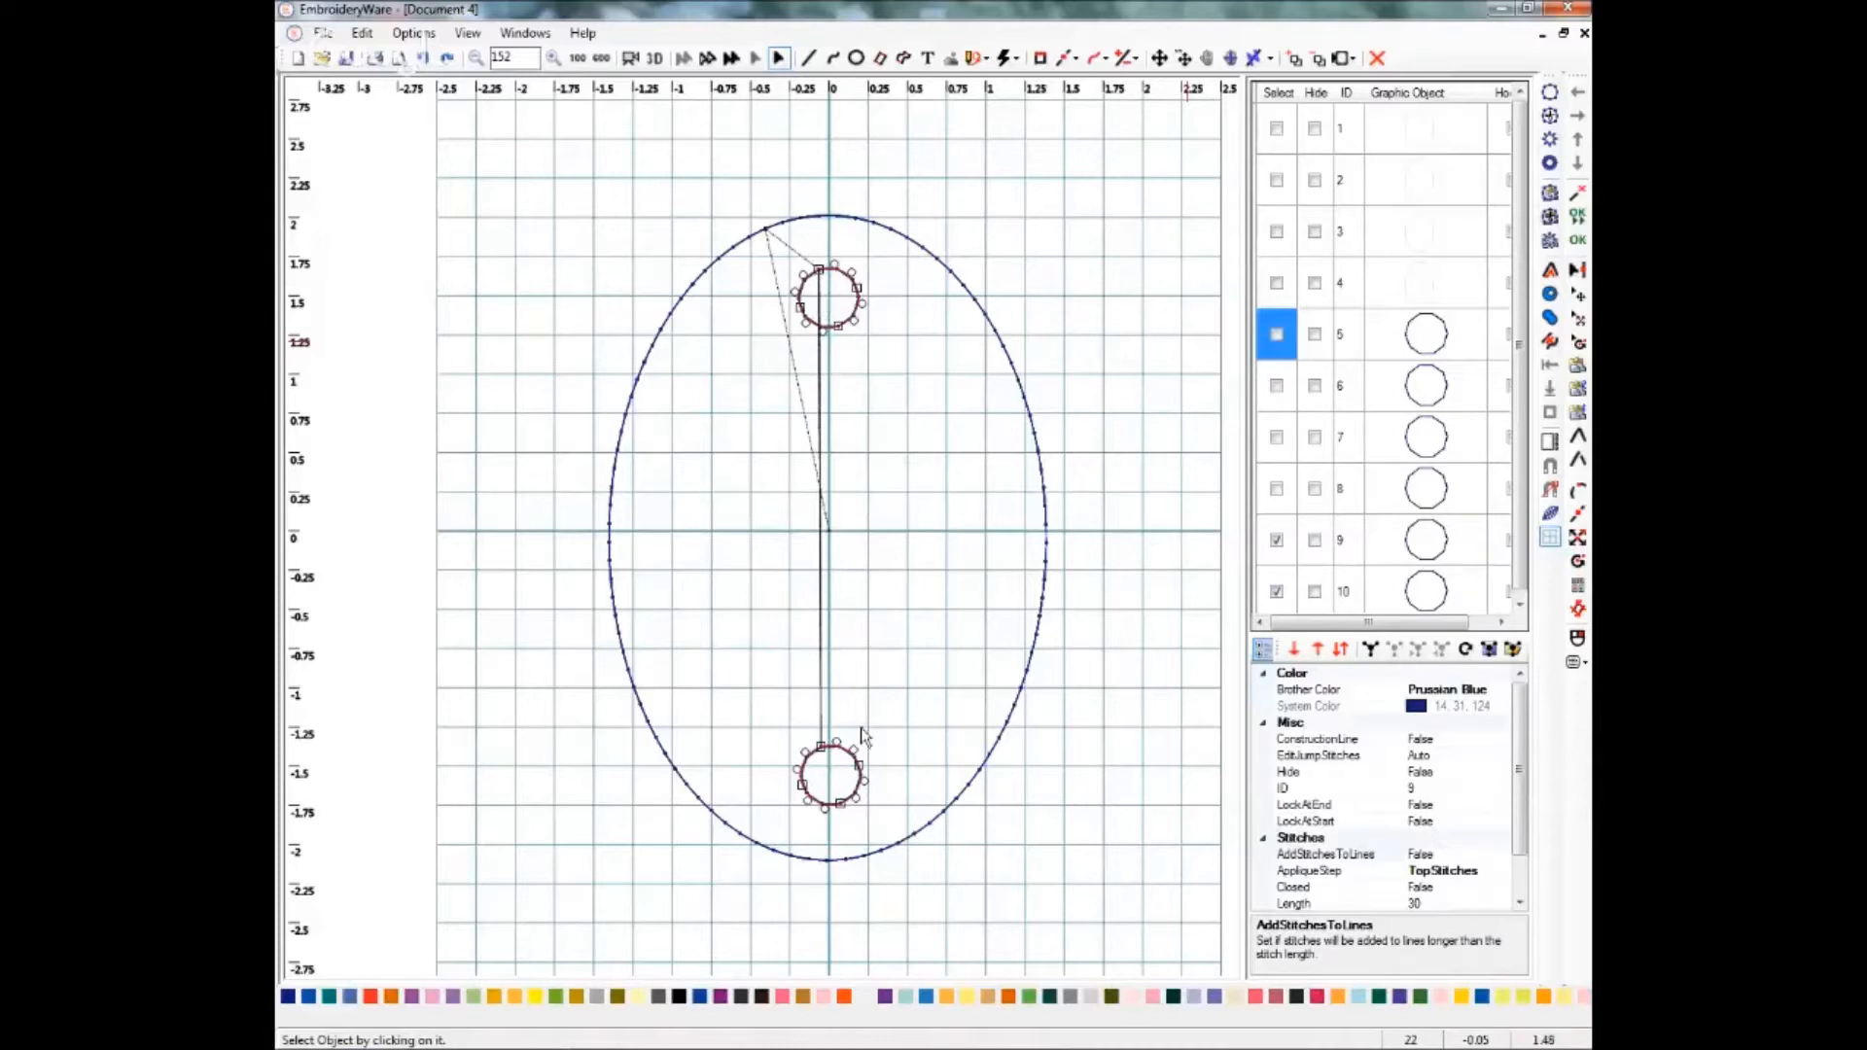
Select the three top circle copies and set their Brother colour to Light Lilac.
click(1276, 335)
click(1277, 539)
click(1276, 591)
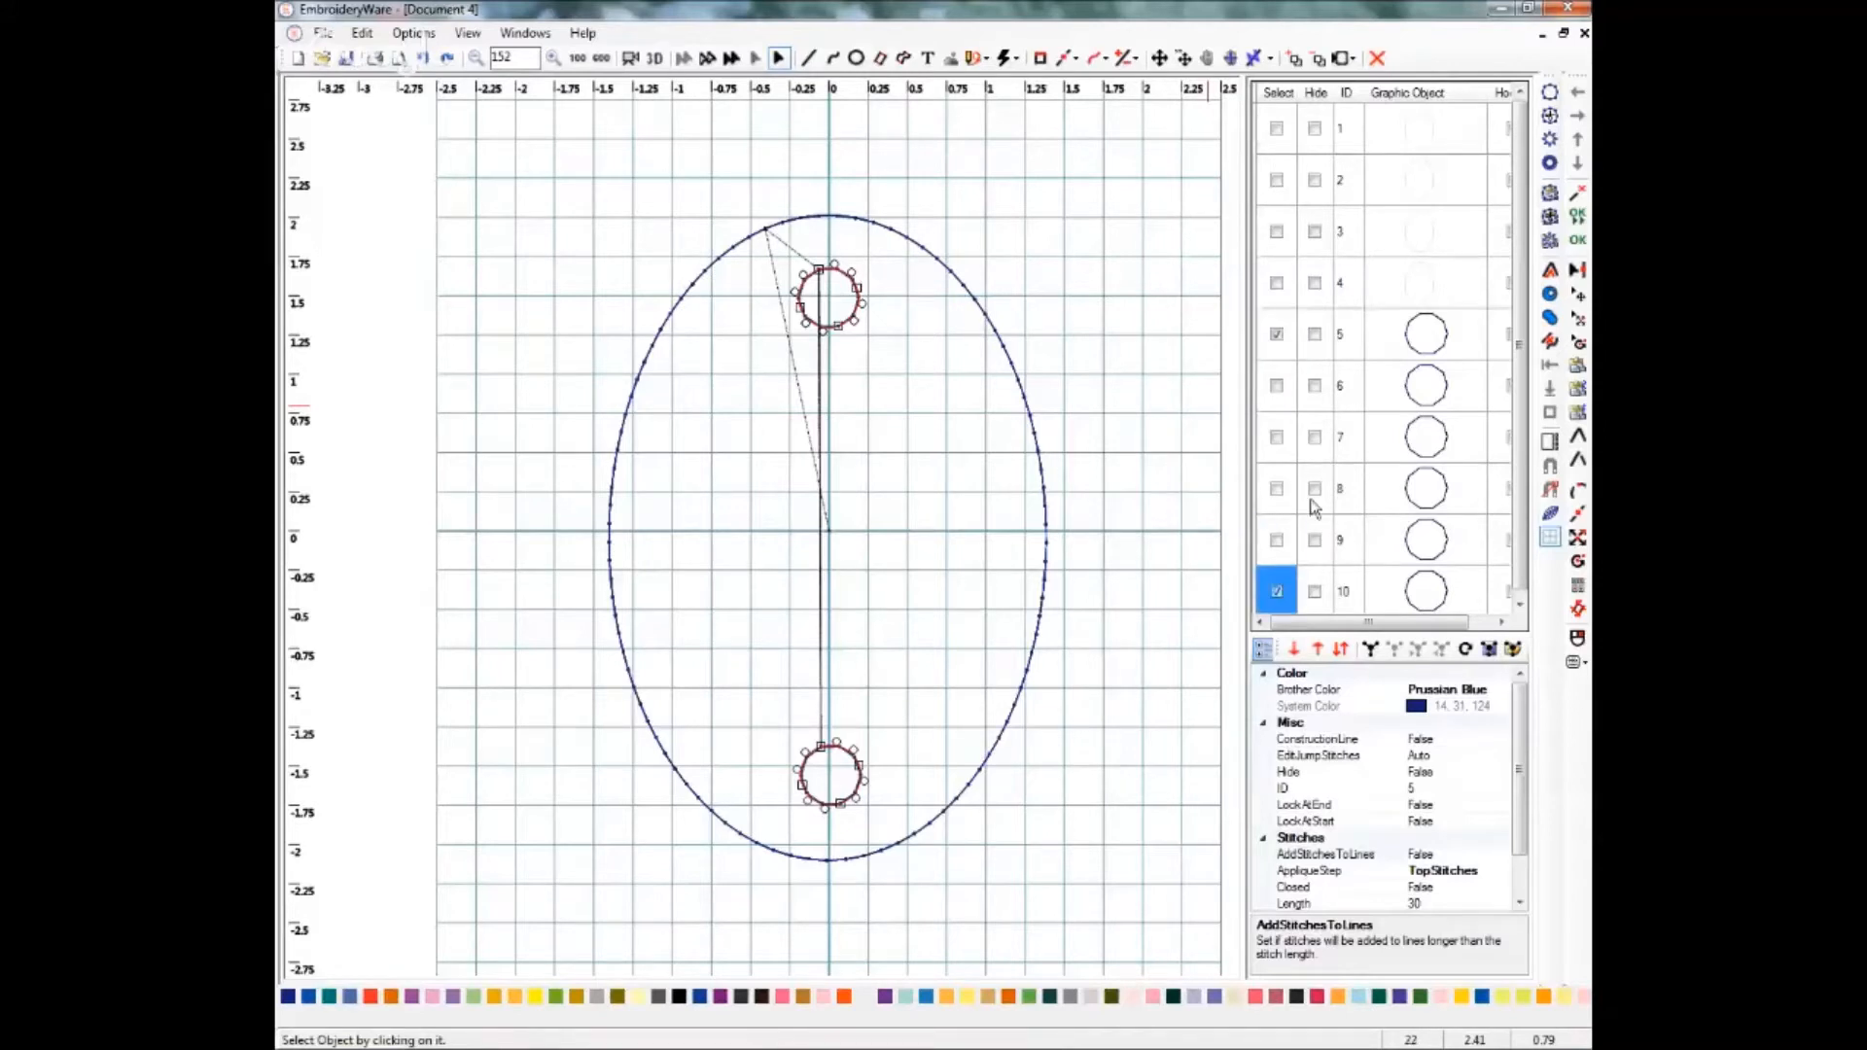
click(1277, 440)
click(1276, 547)
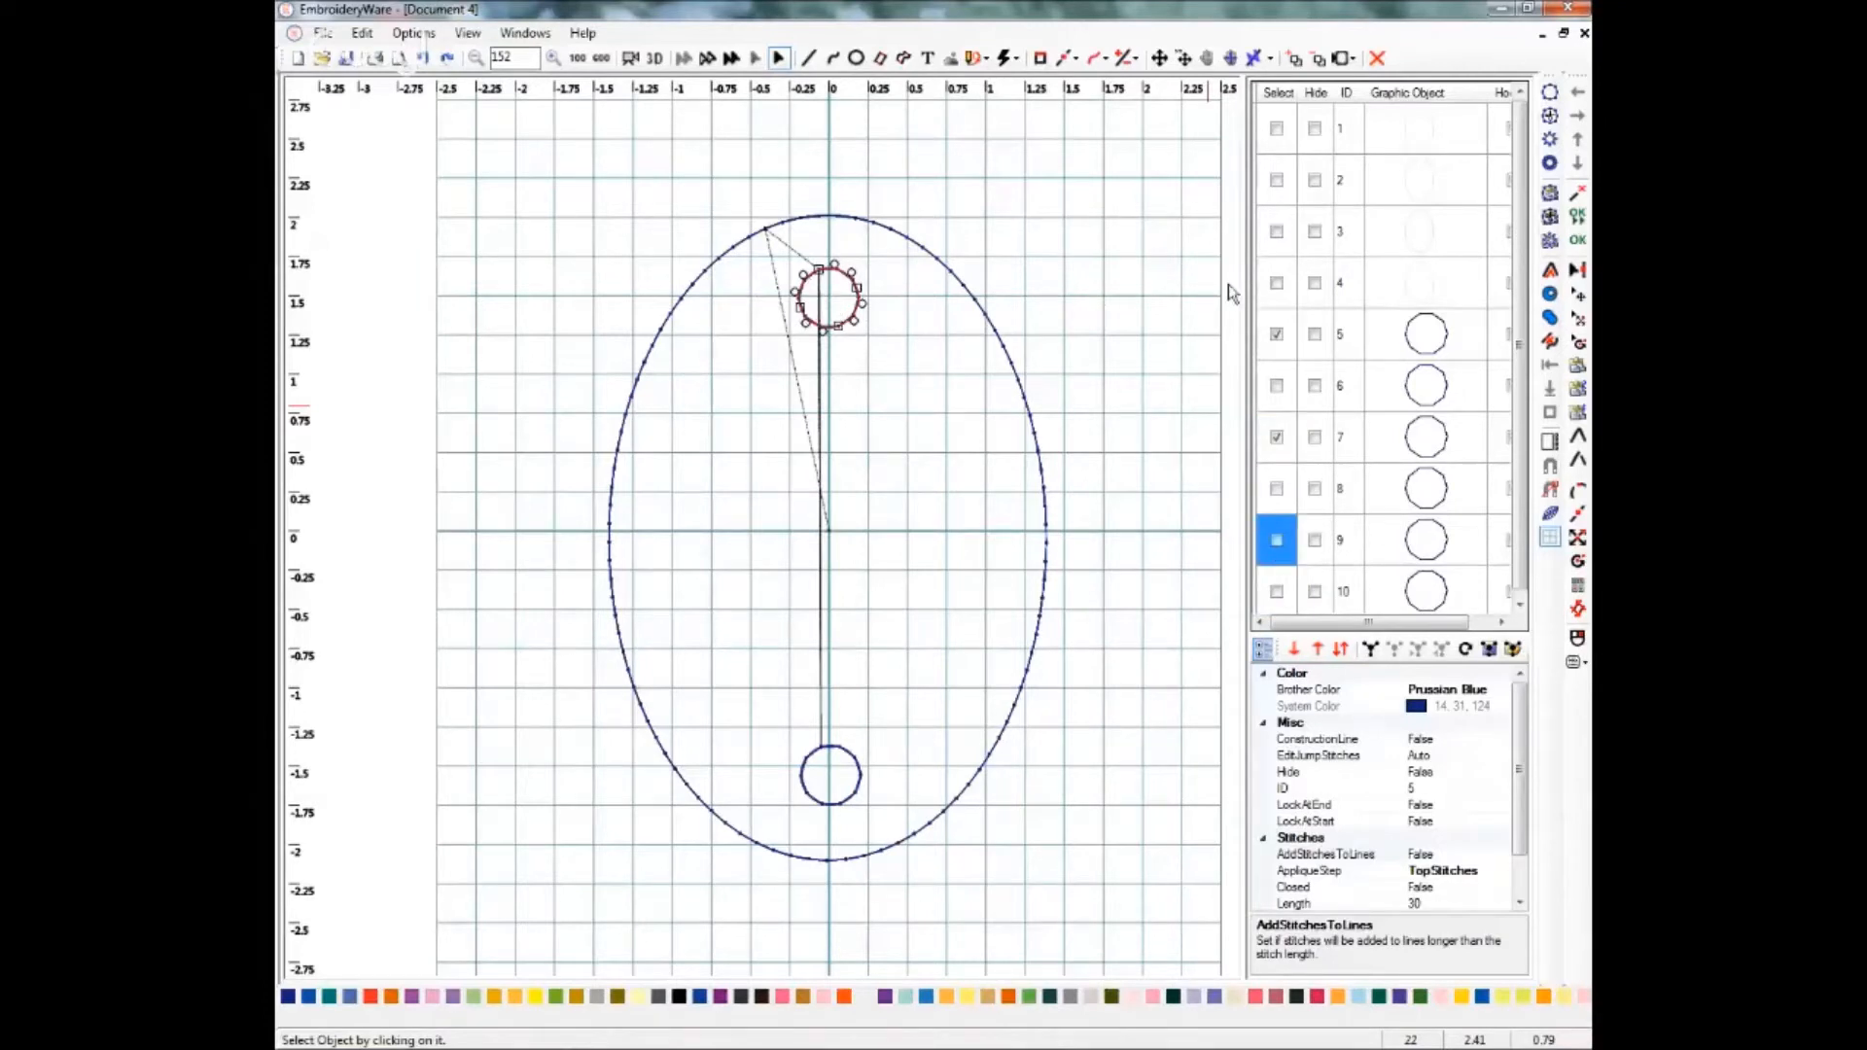
click(1473, 690)
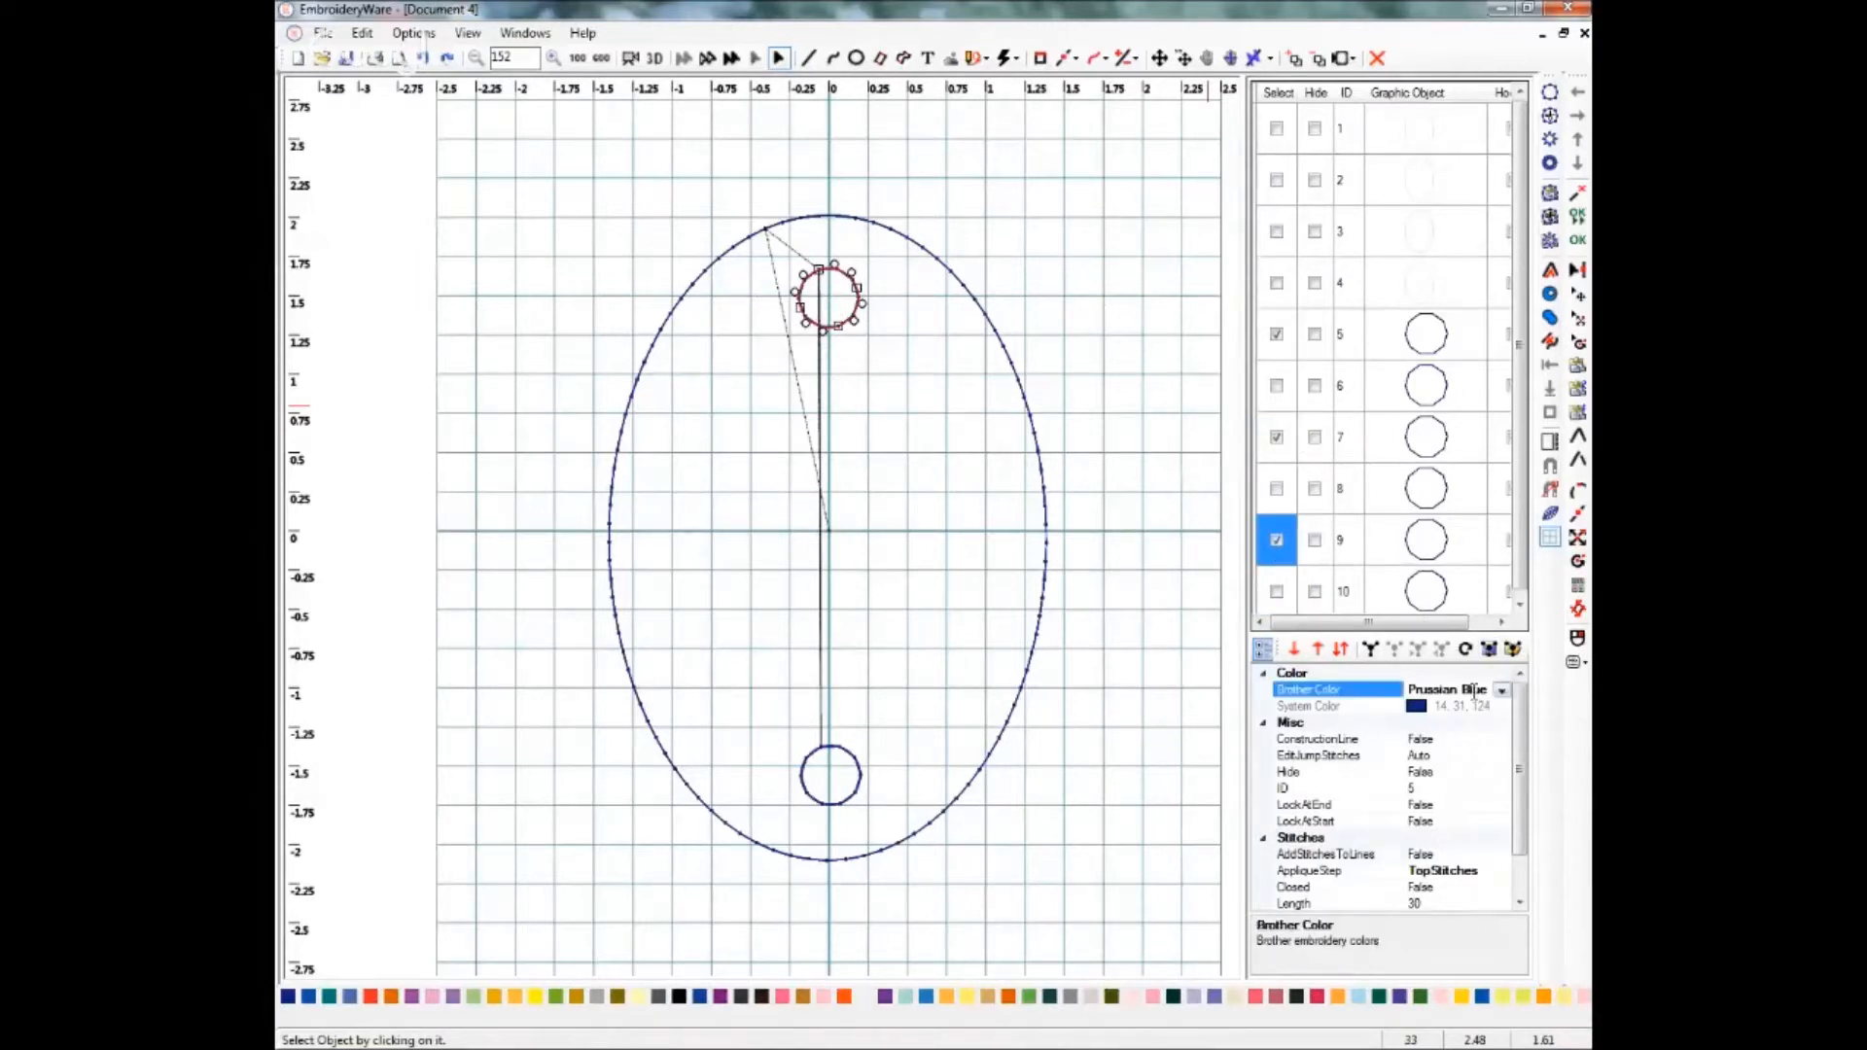
click(1502, 689)
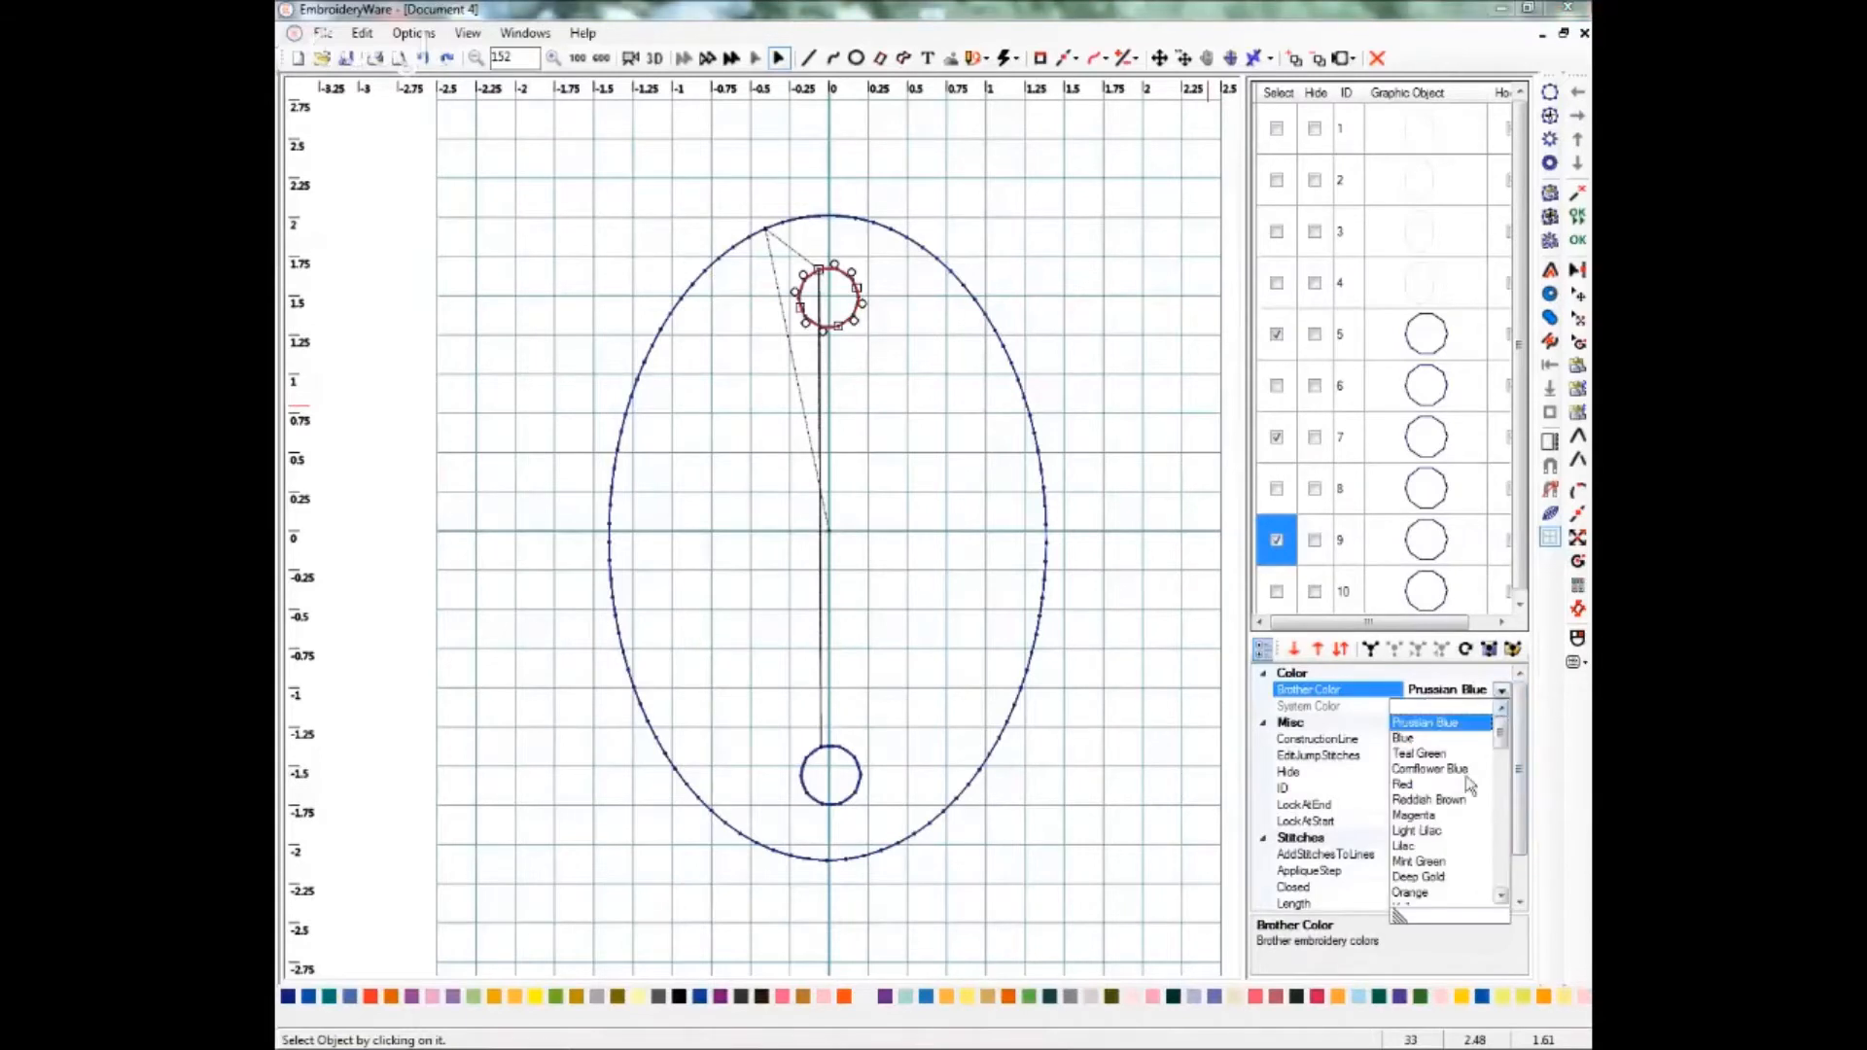
click(1433, 833)
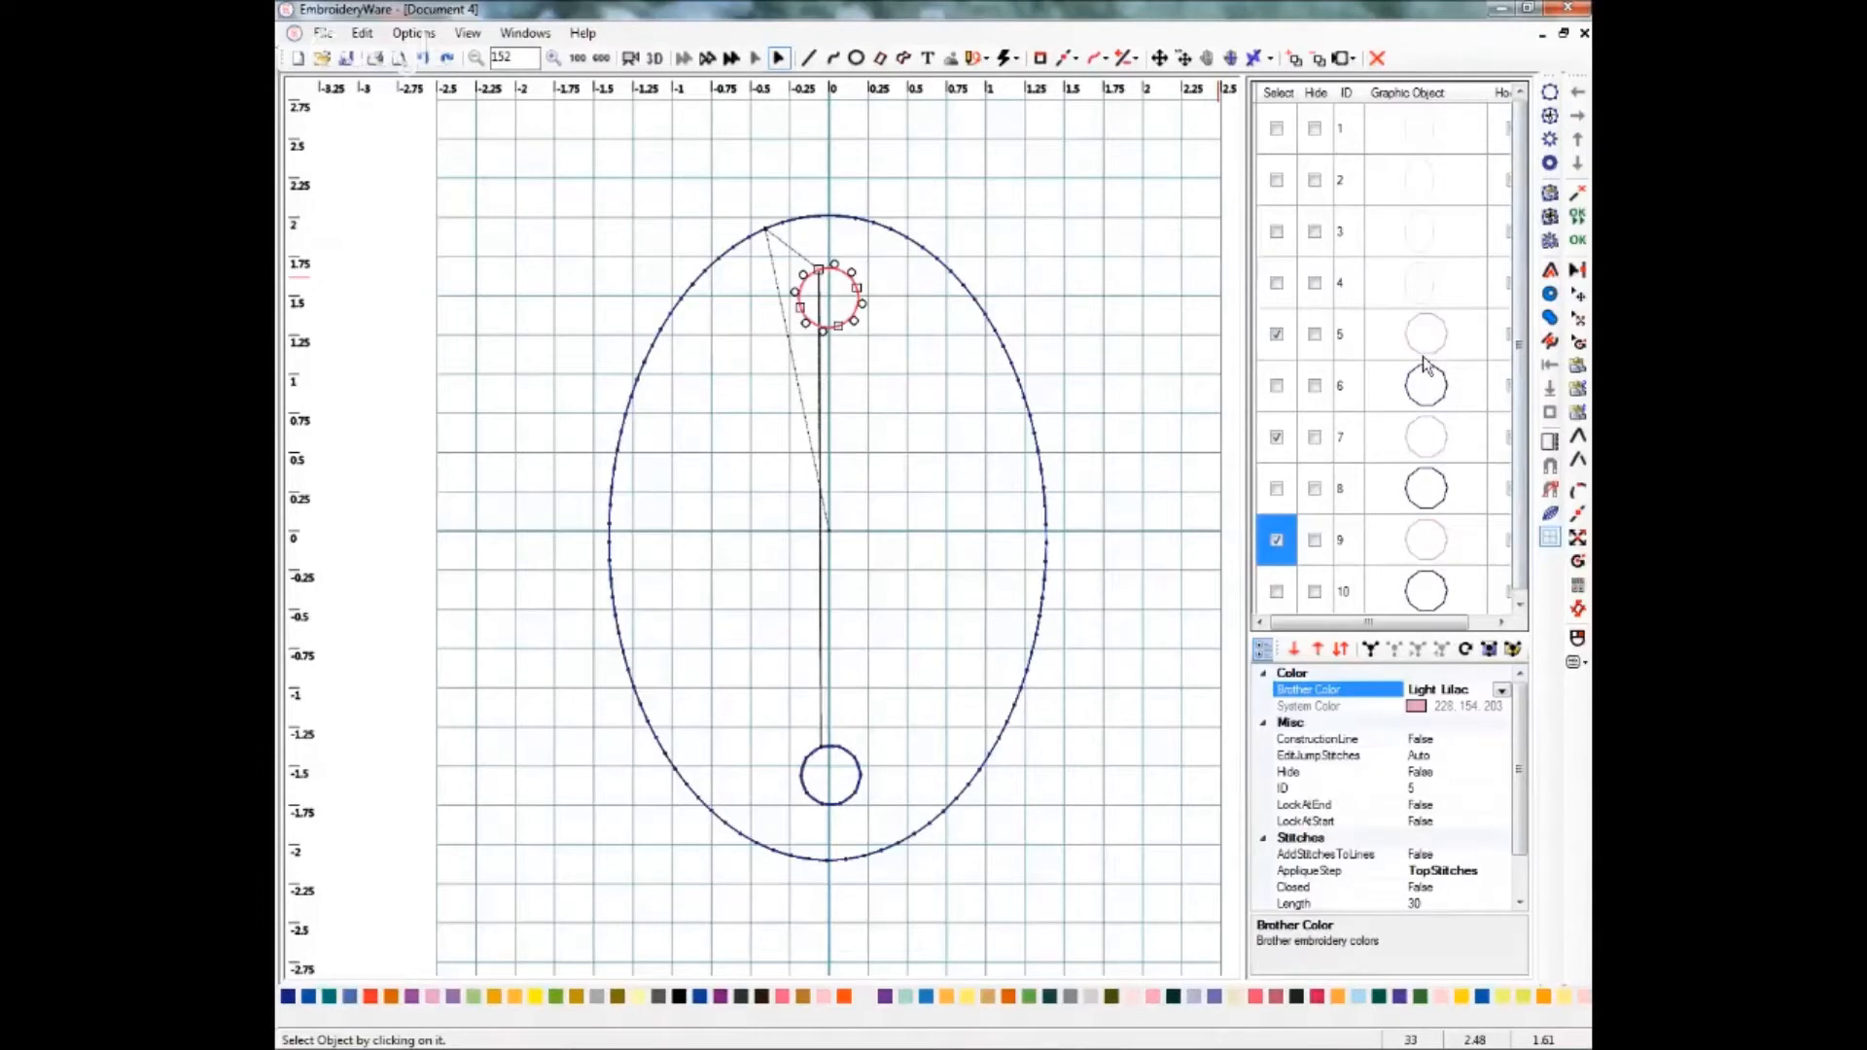
Select the three bottom circle copies and set their Brother colour to Deep Gold.
click(1277, 335)
click(1277, 439)
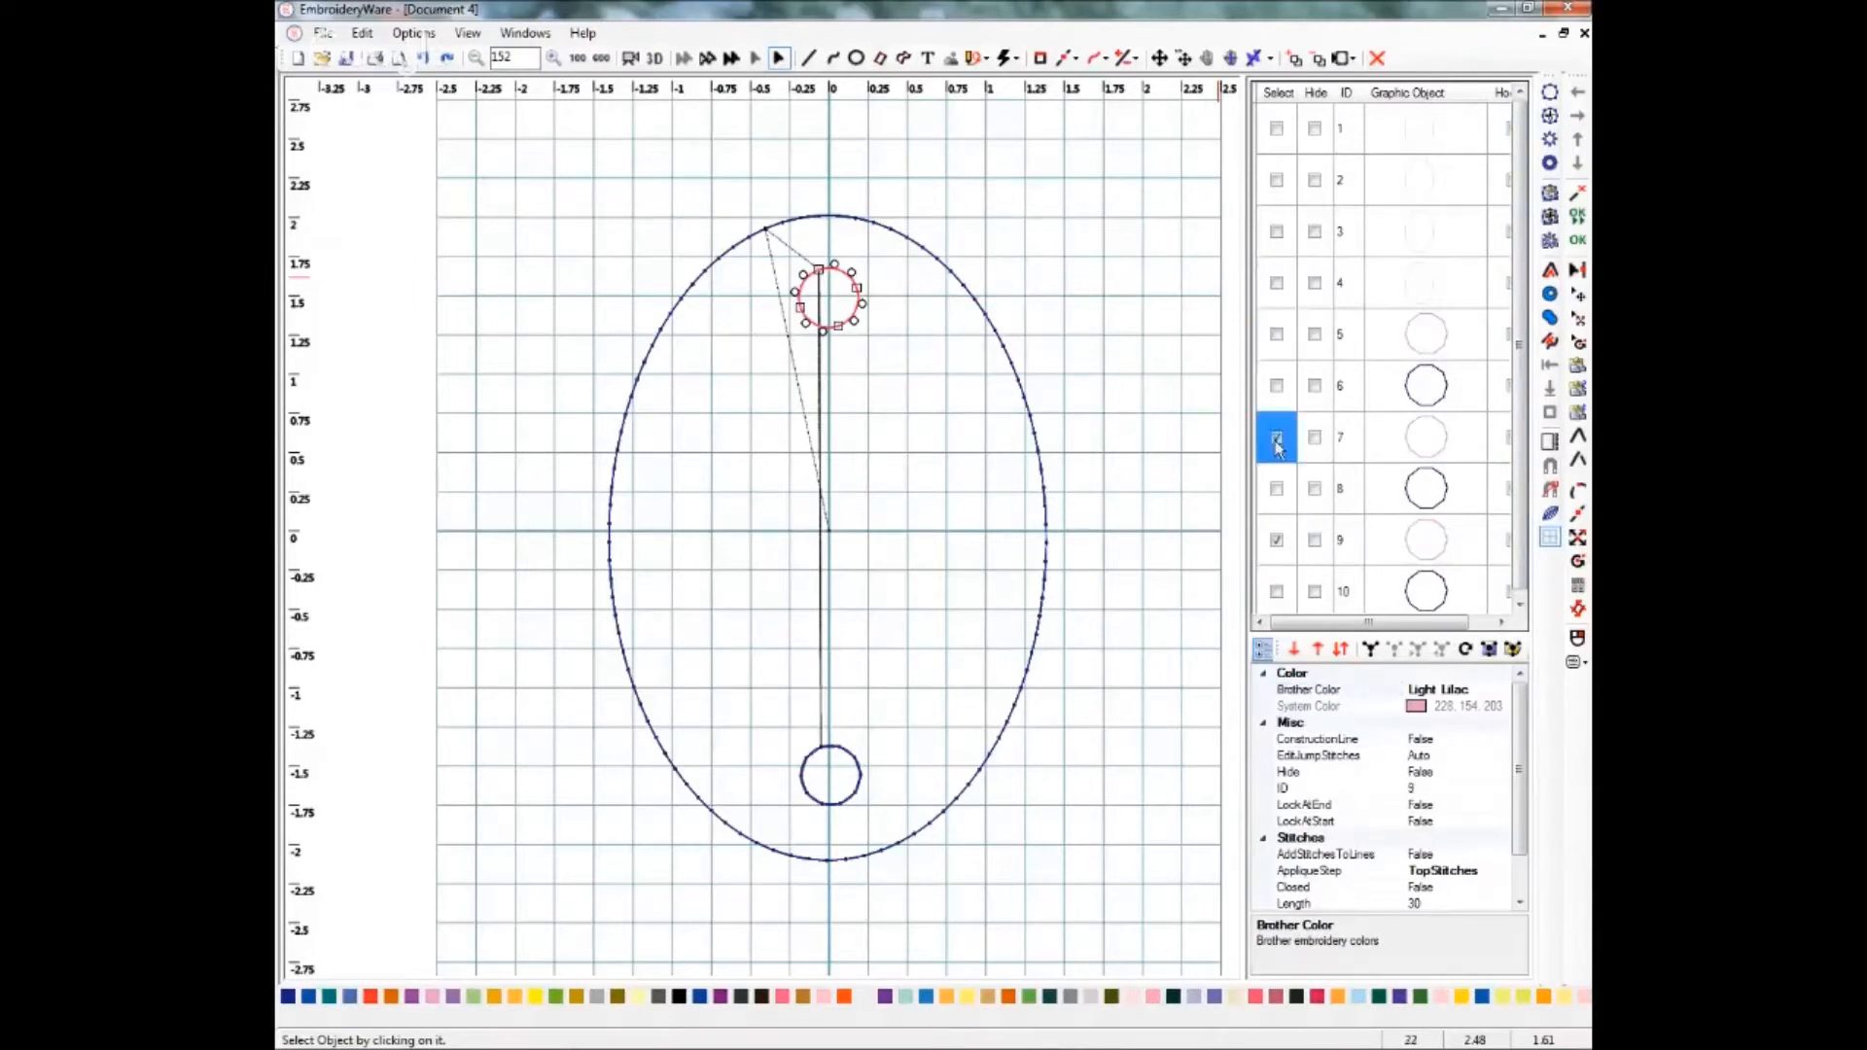
click(1276, 545)
click(1277, 542)
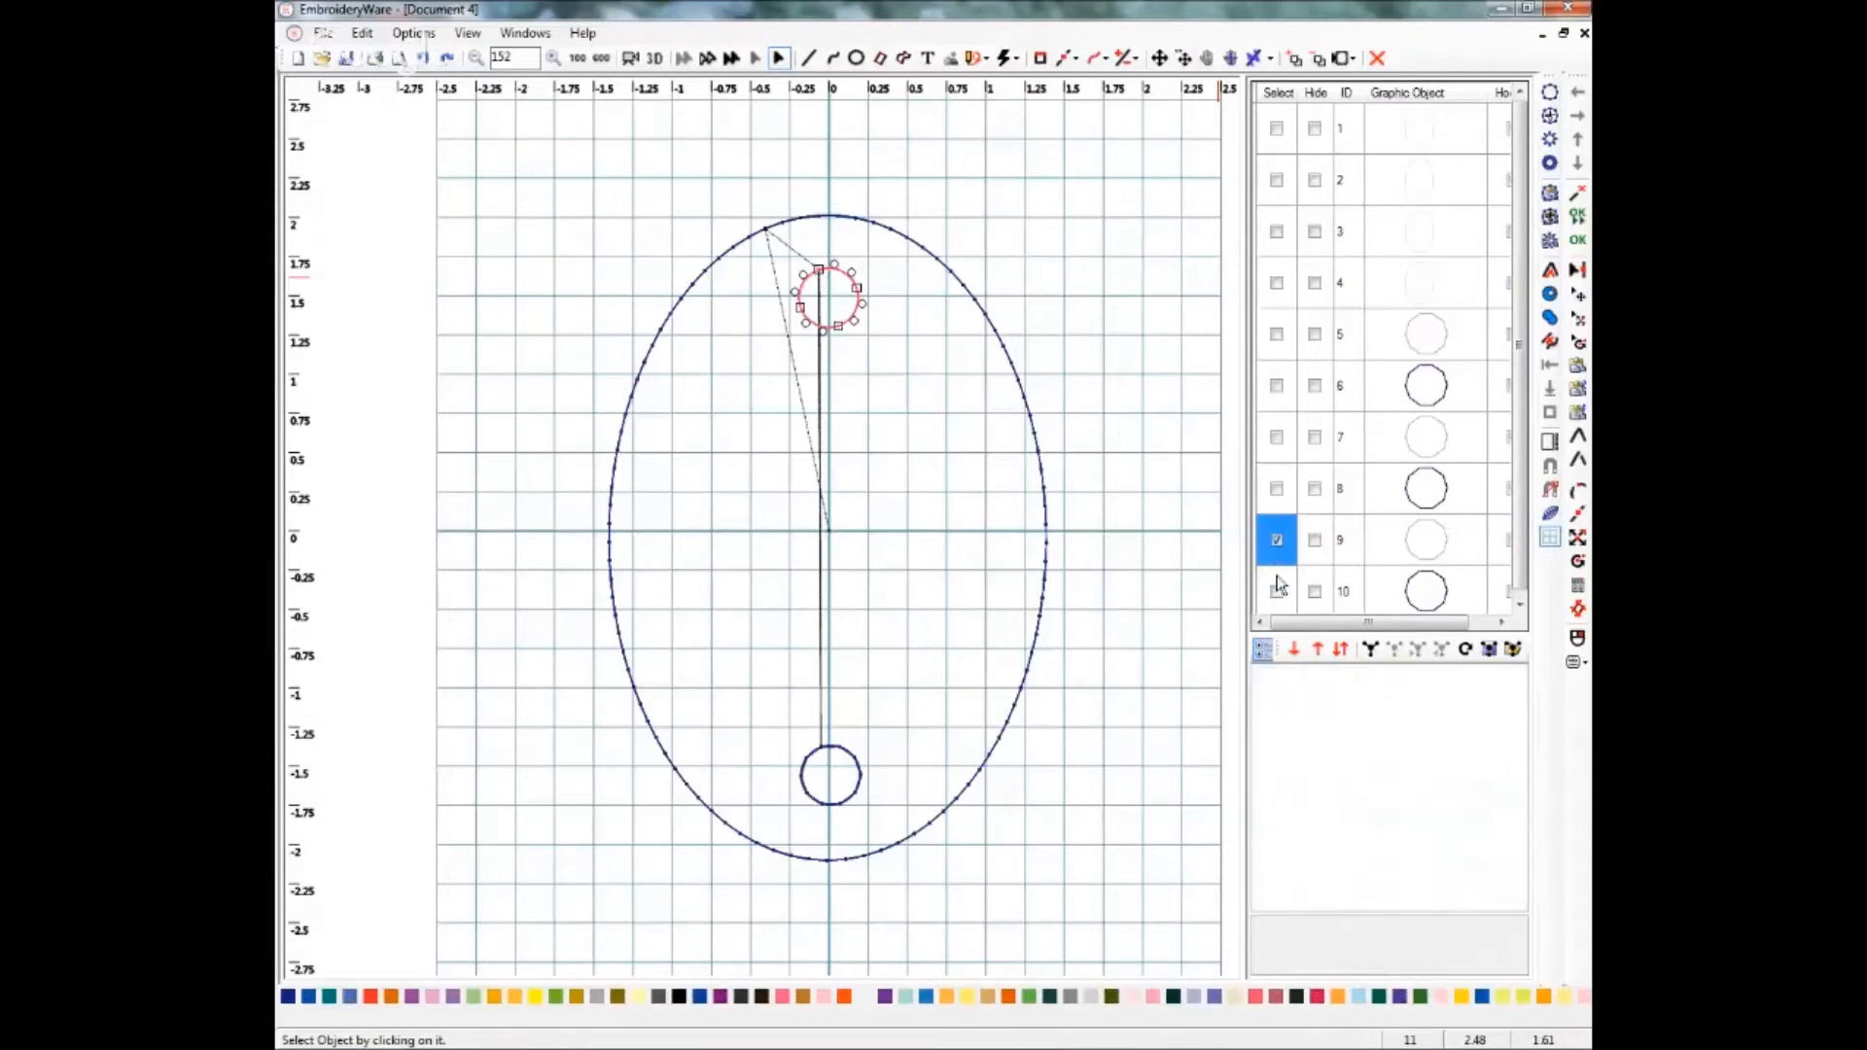
click(1277, 593)
click(1277, 489)
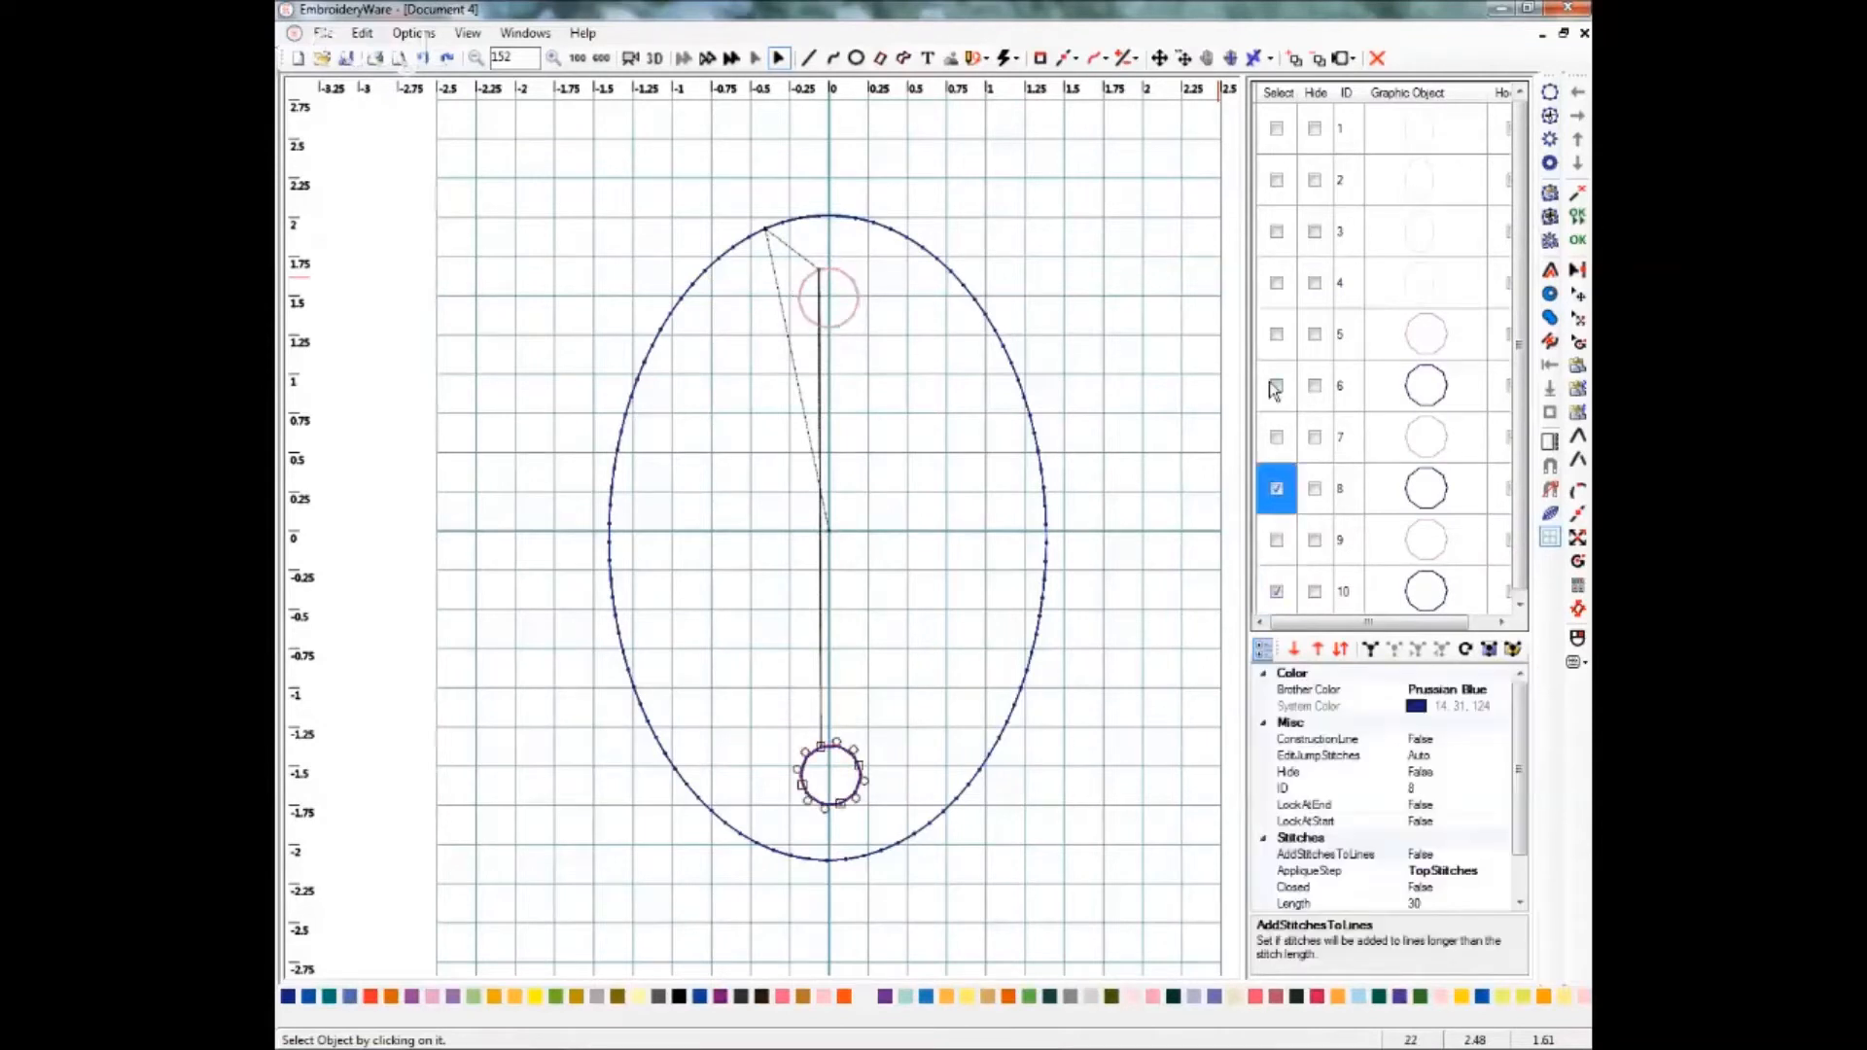
click(1277, 389)
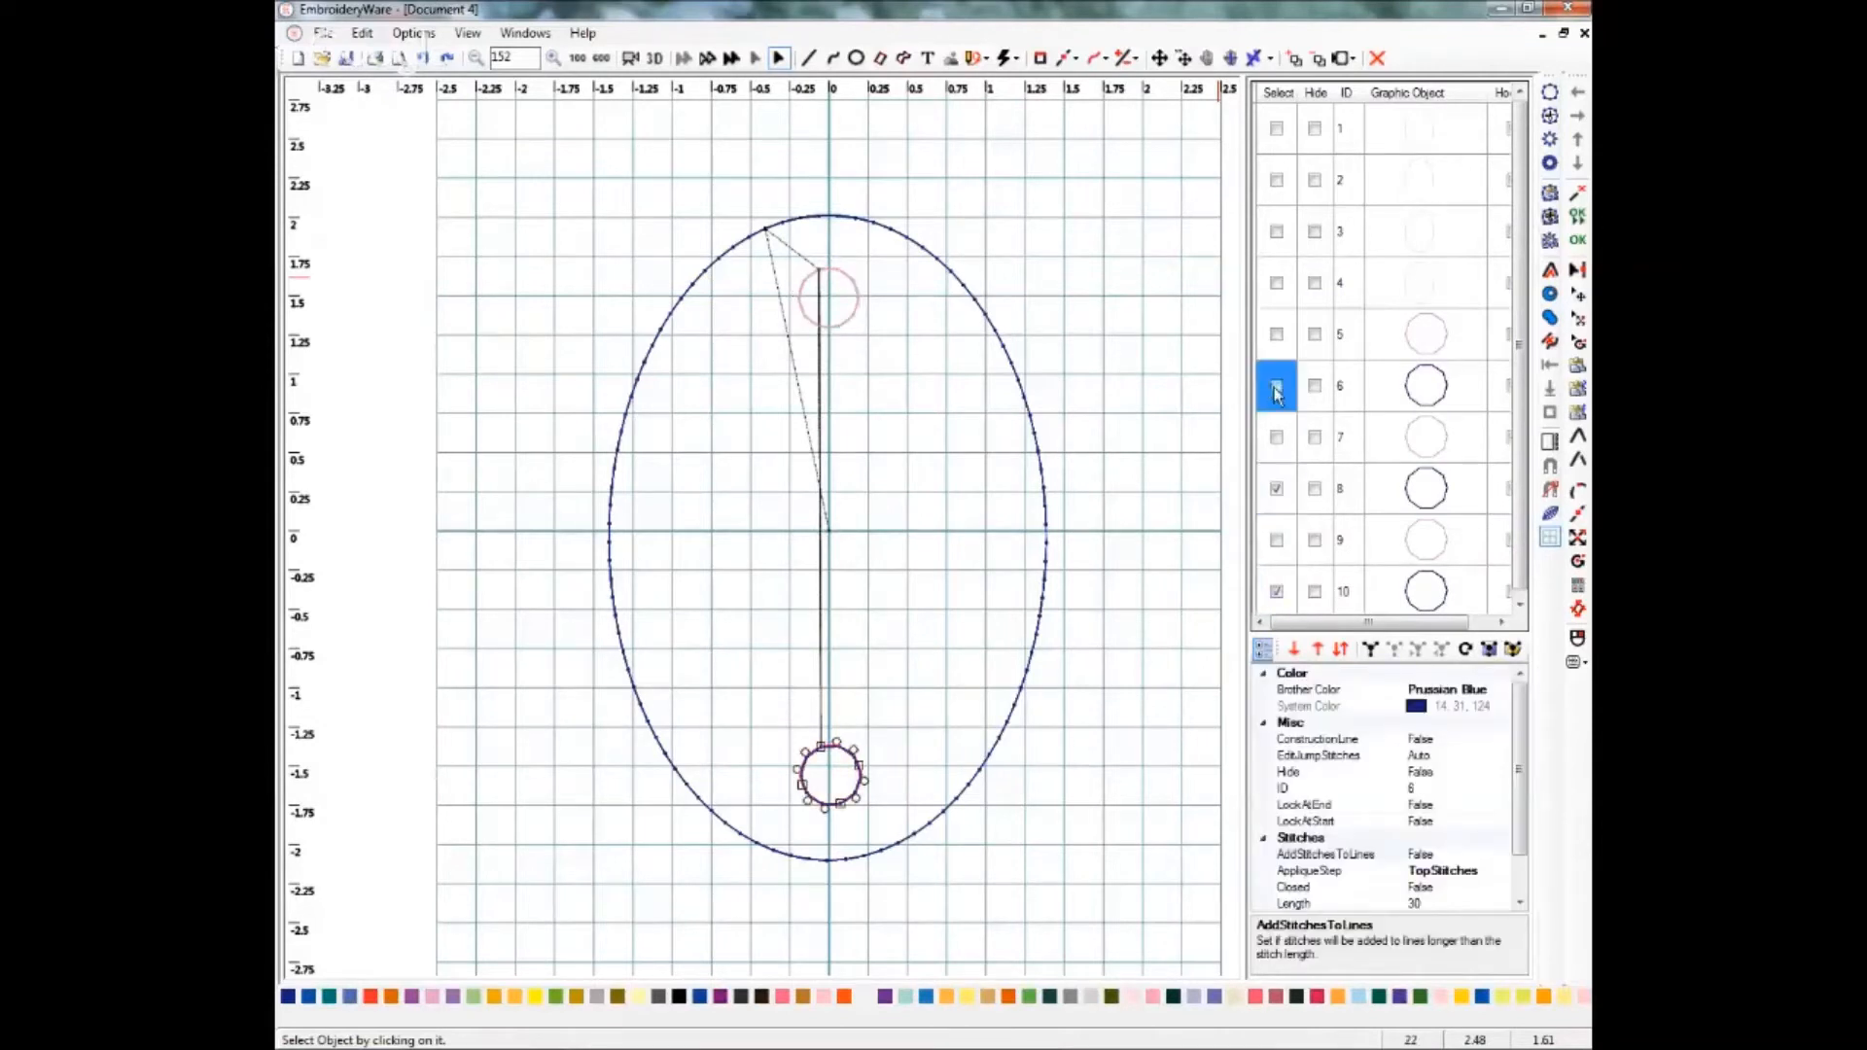
click(1472, 690)
click(1502, 692)
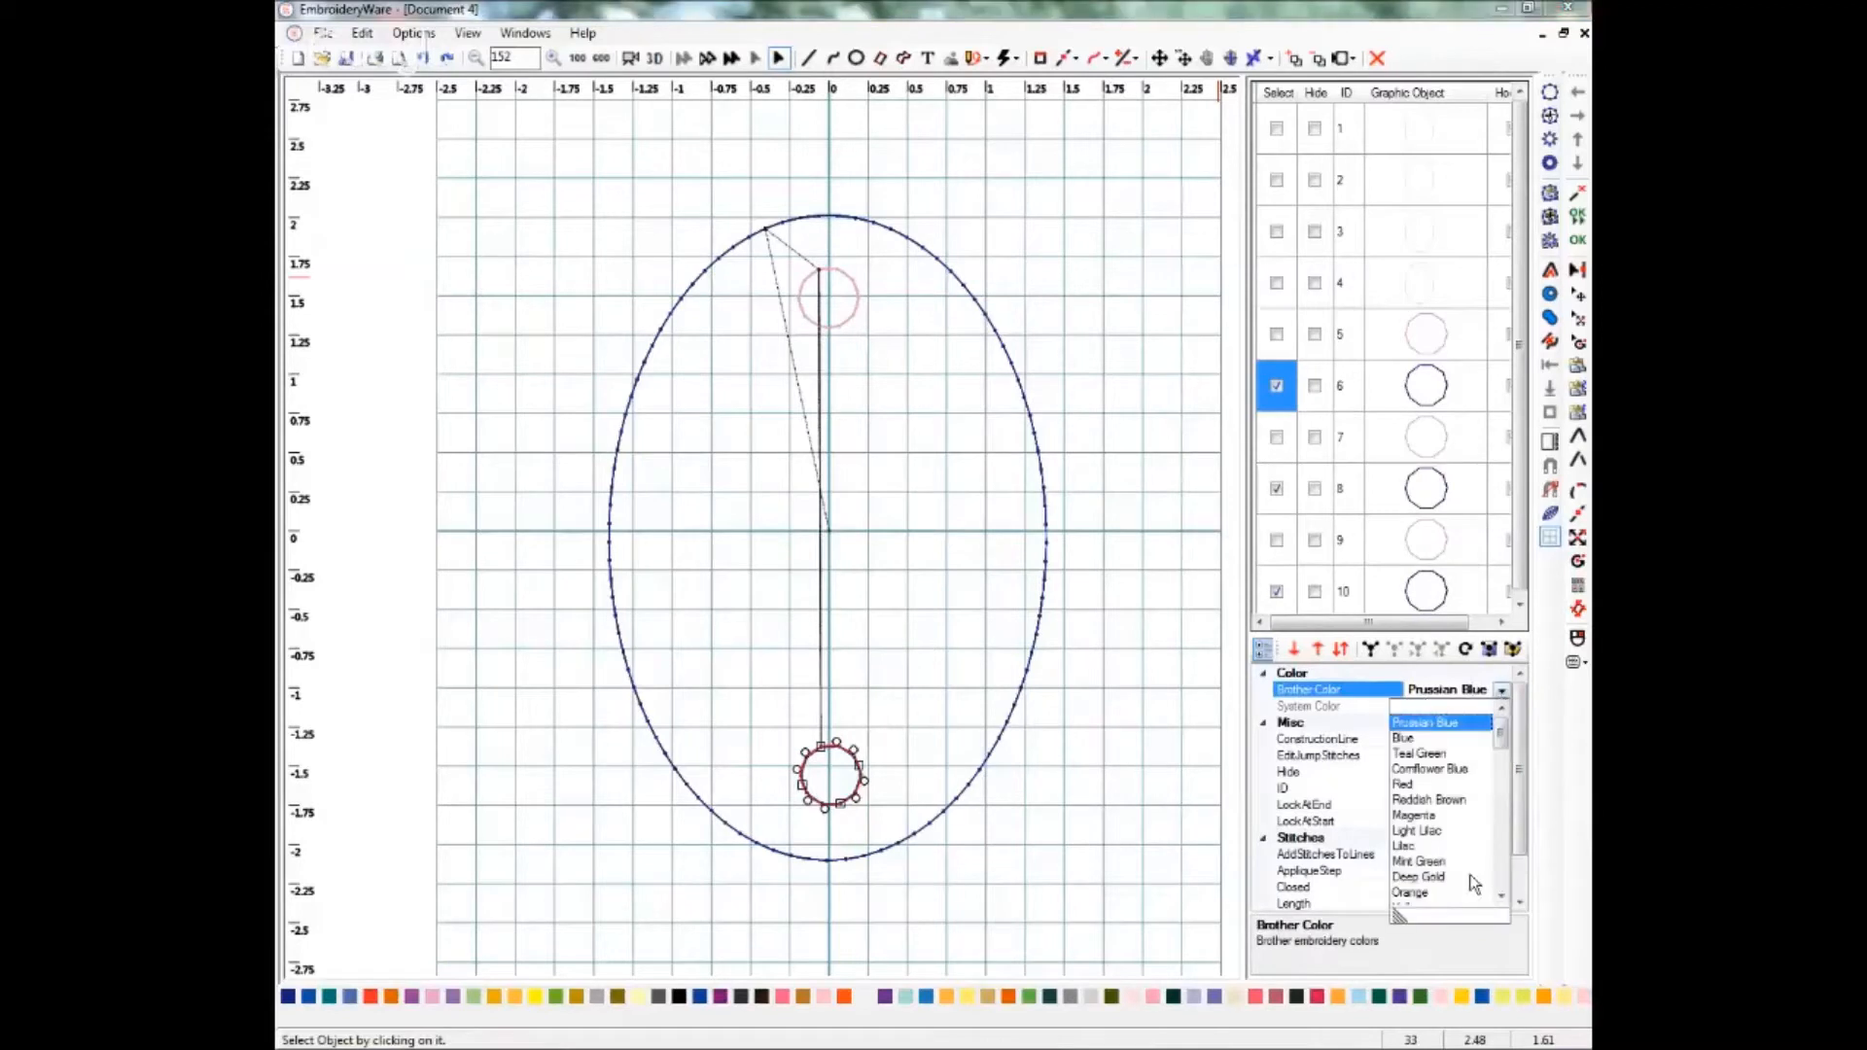
click(1412, 879)
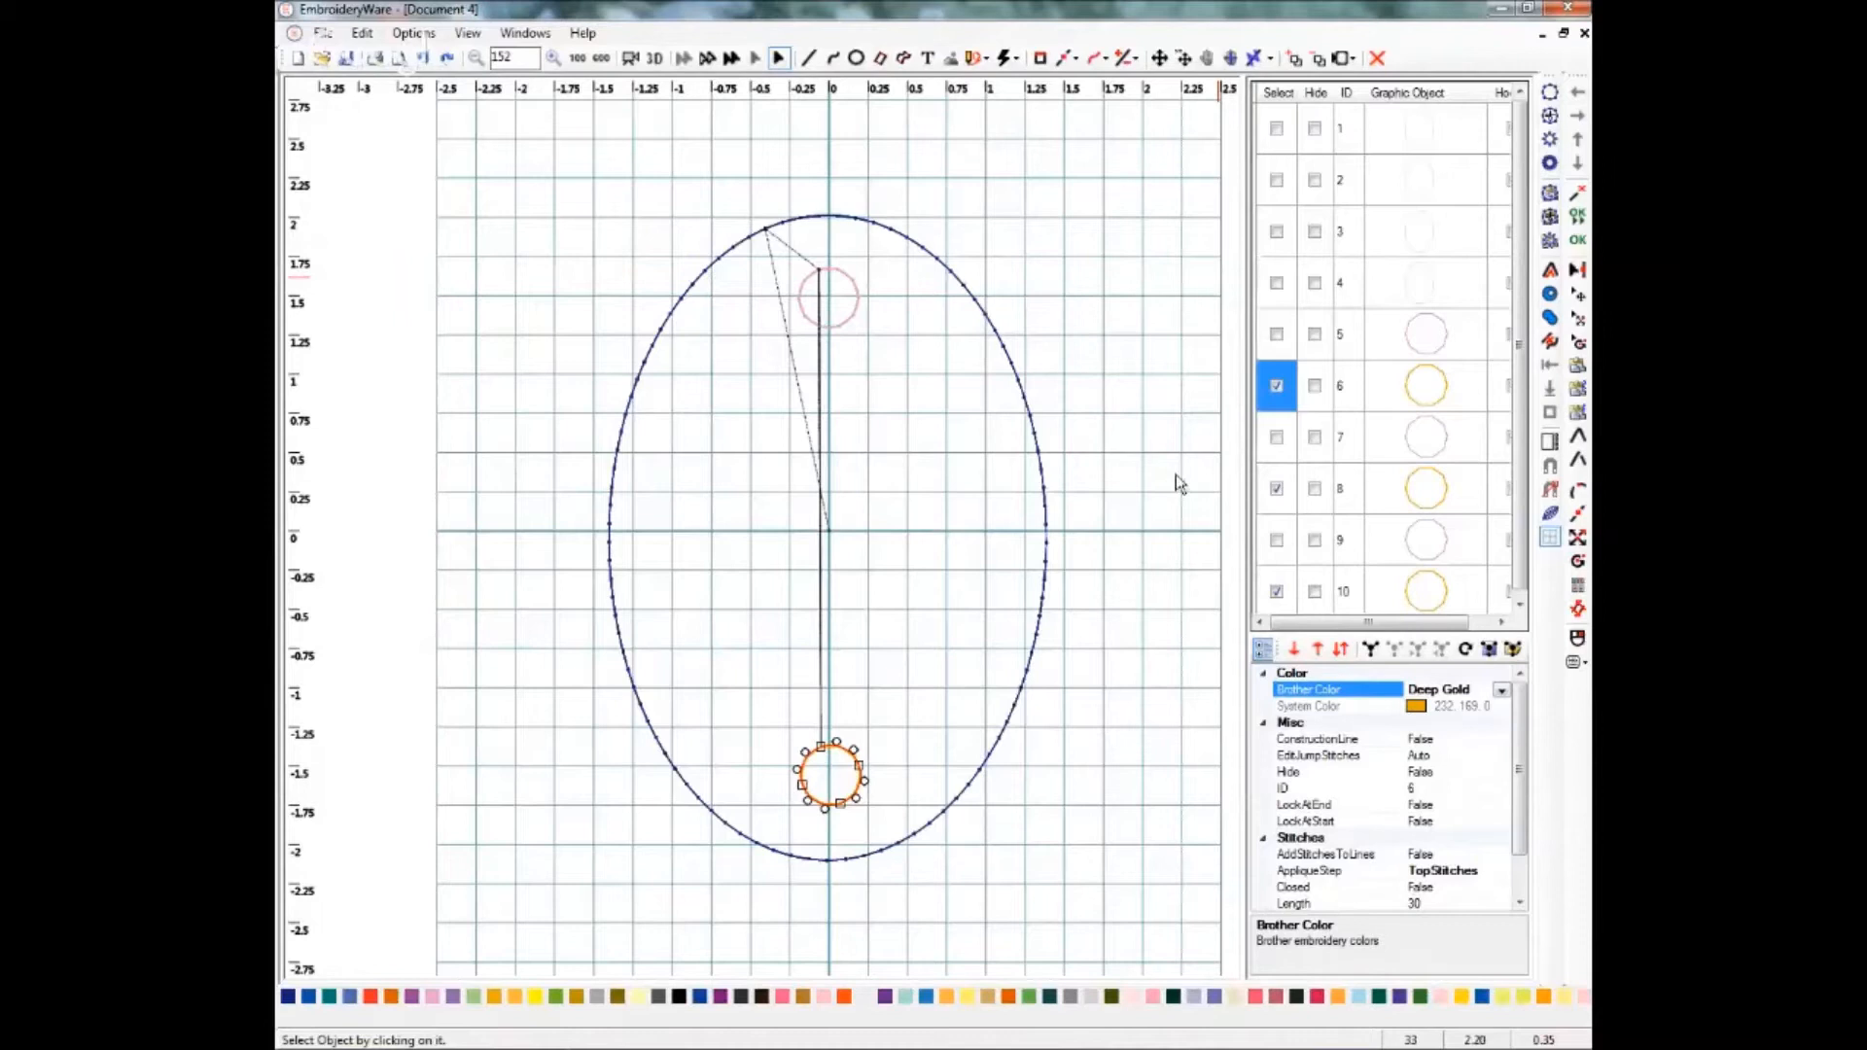
Move the three extra oval passes down in stitch order so they come after all the circles.
click(1276, 402)
click(1280, 391)
click(1279, 490)
click(1277, 591)
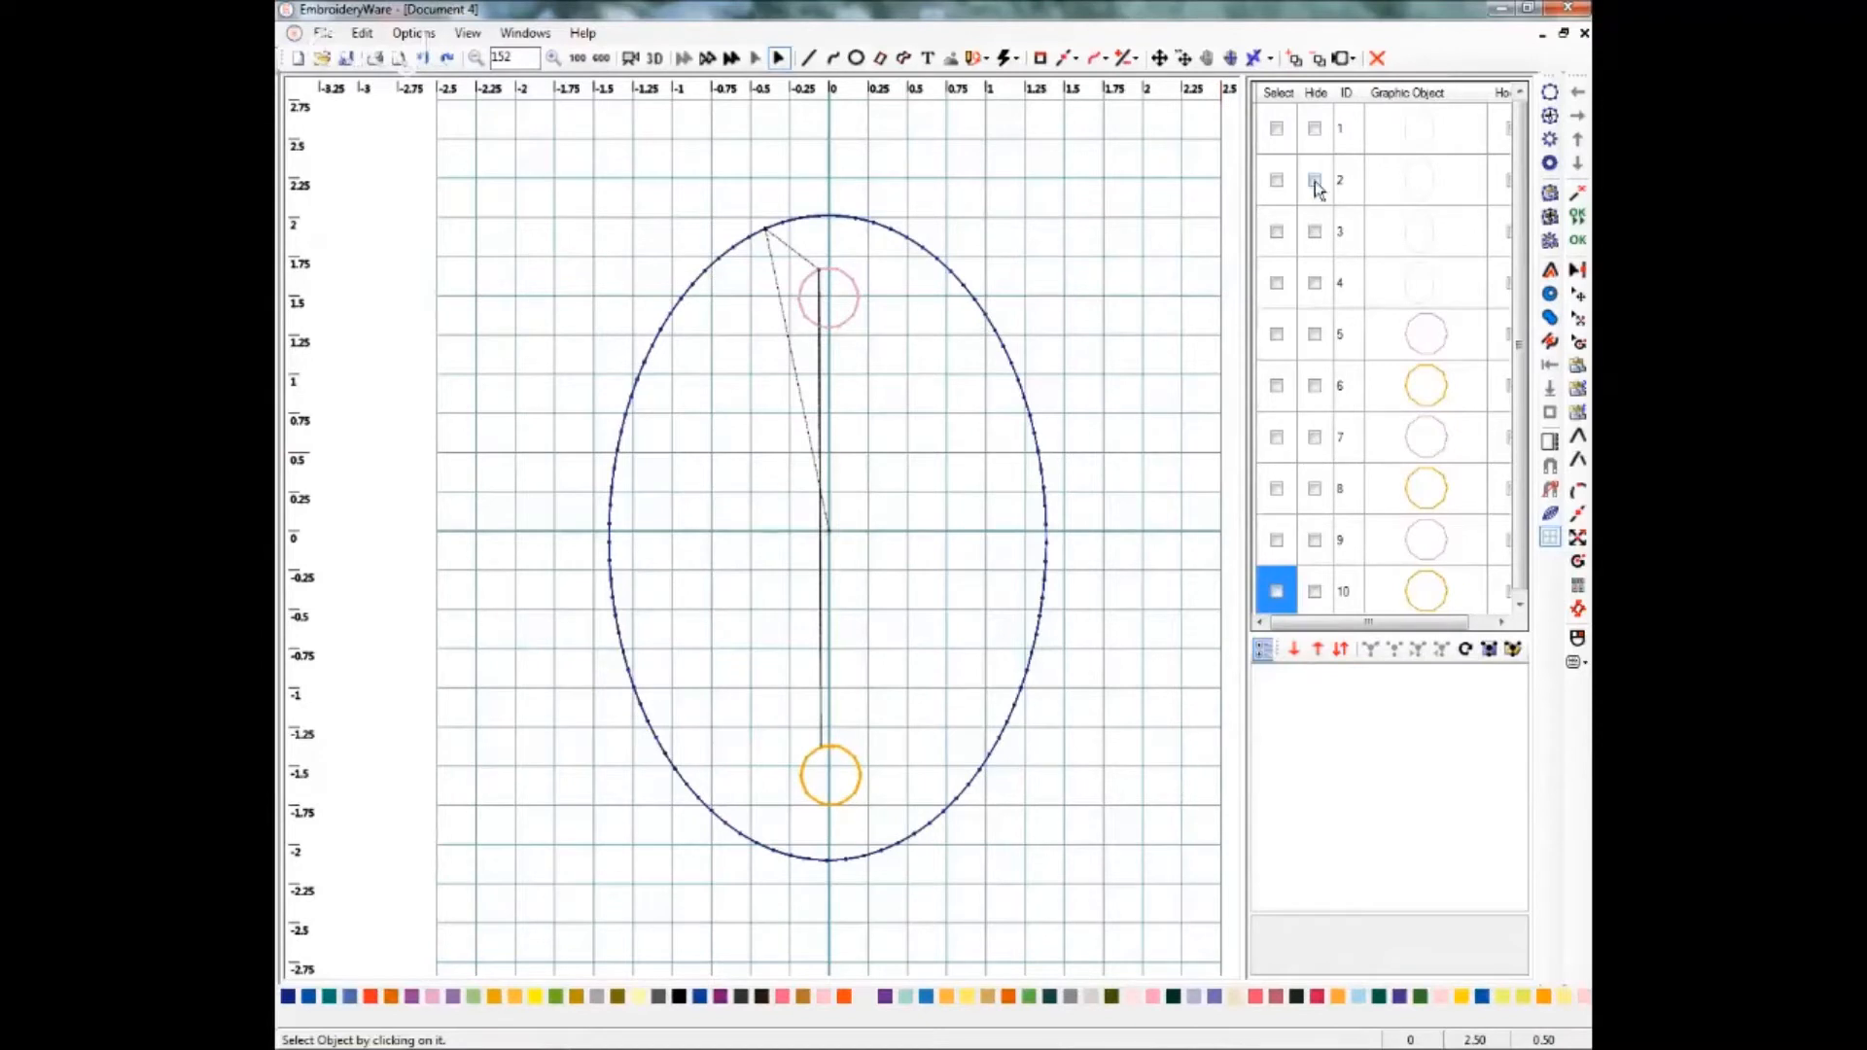
click(1276, 183)
click(1274, 234)
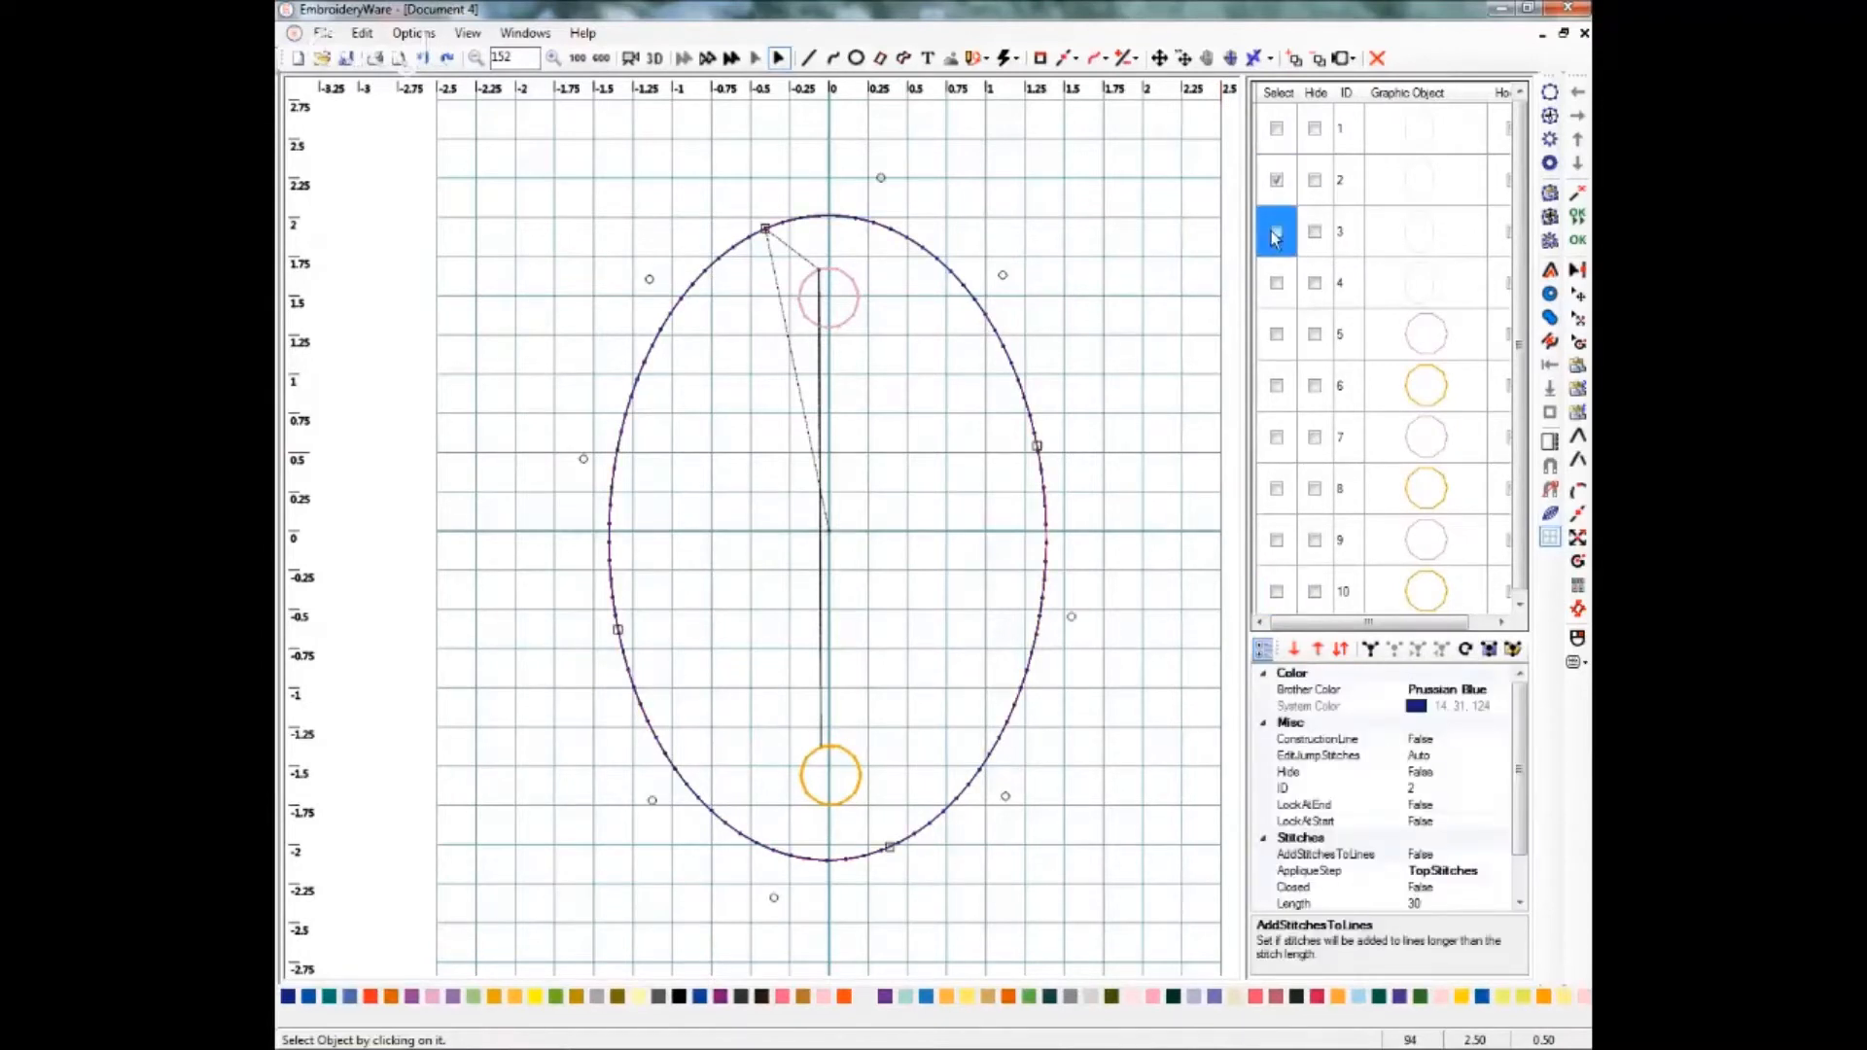
click(1278, 290)
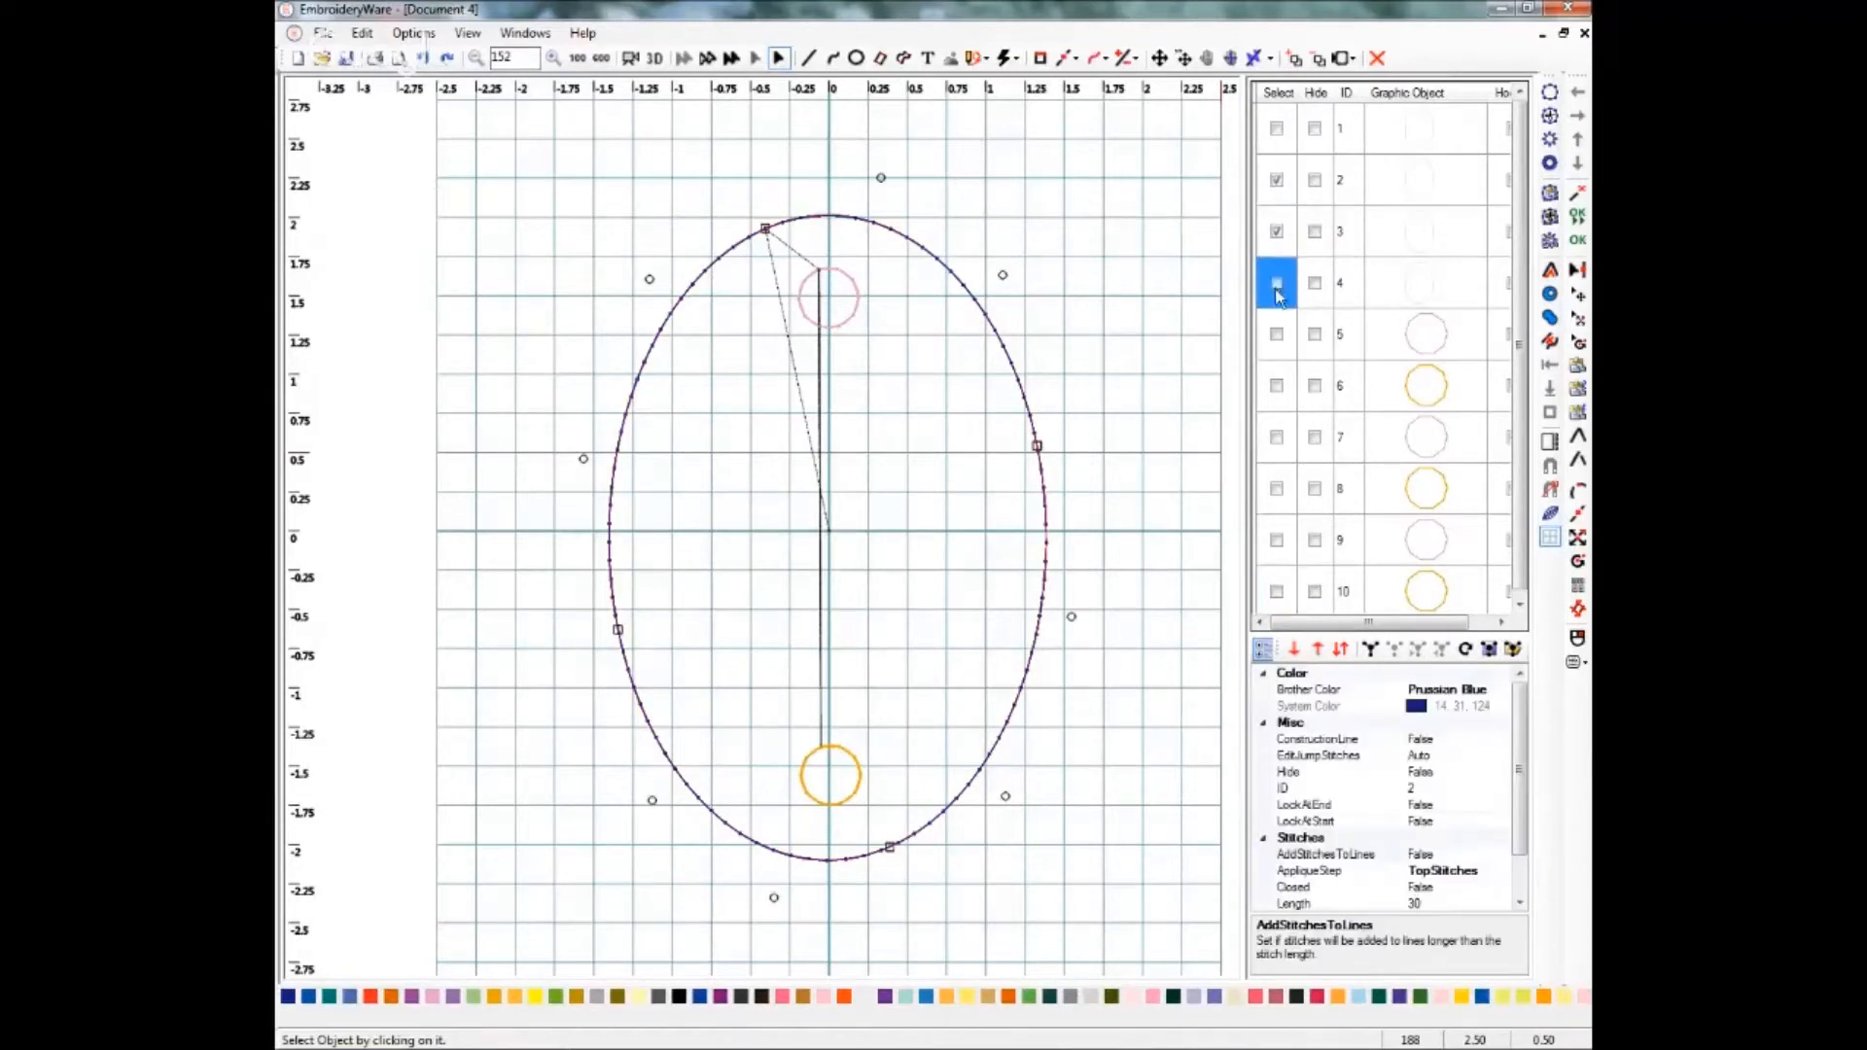
click(1295, 649)
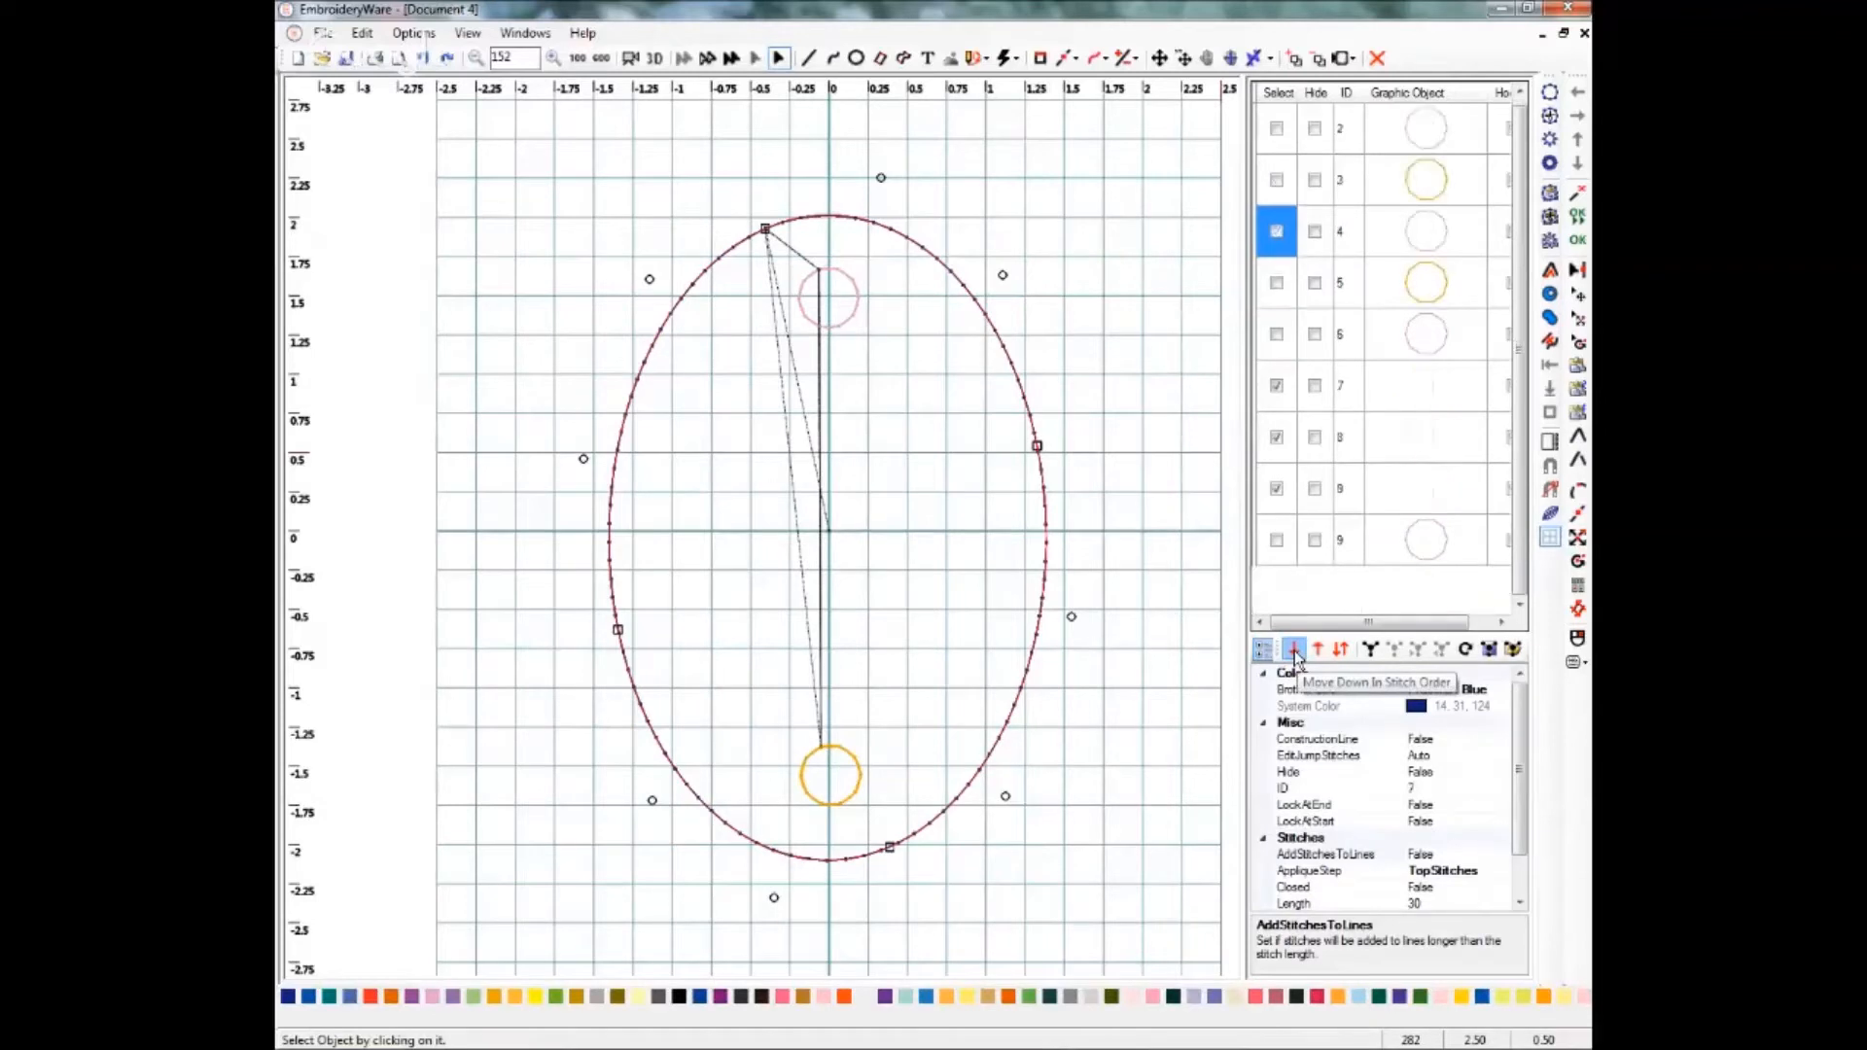
click(1294, 649)
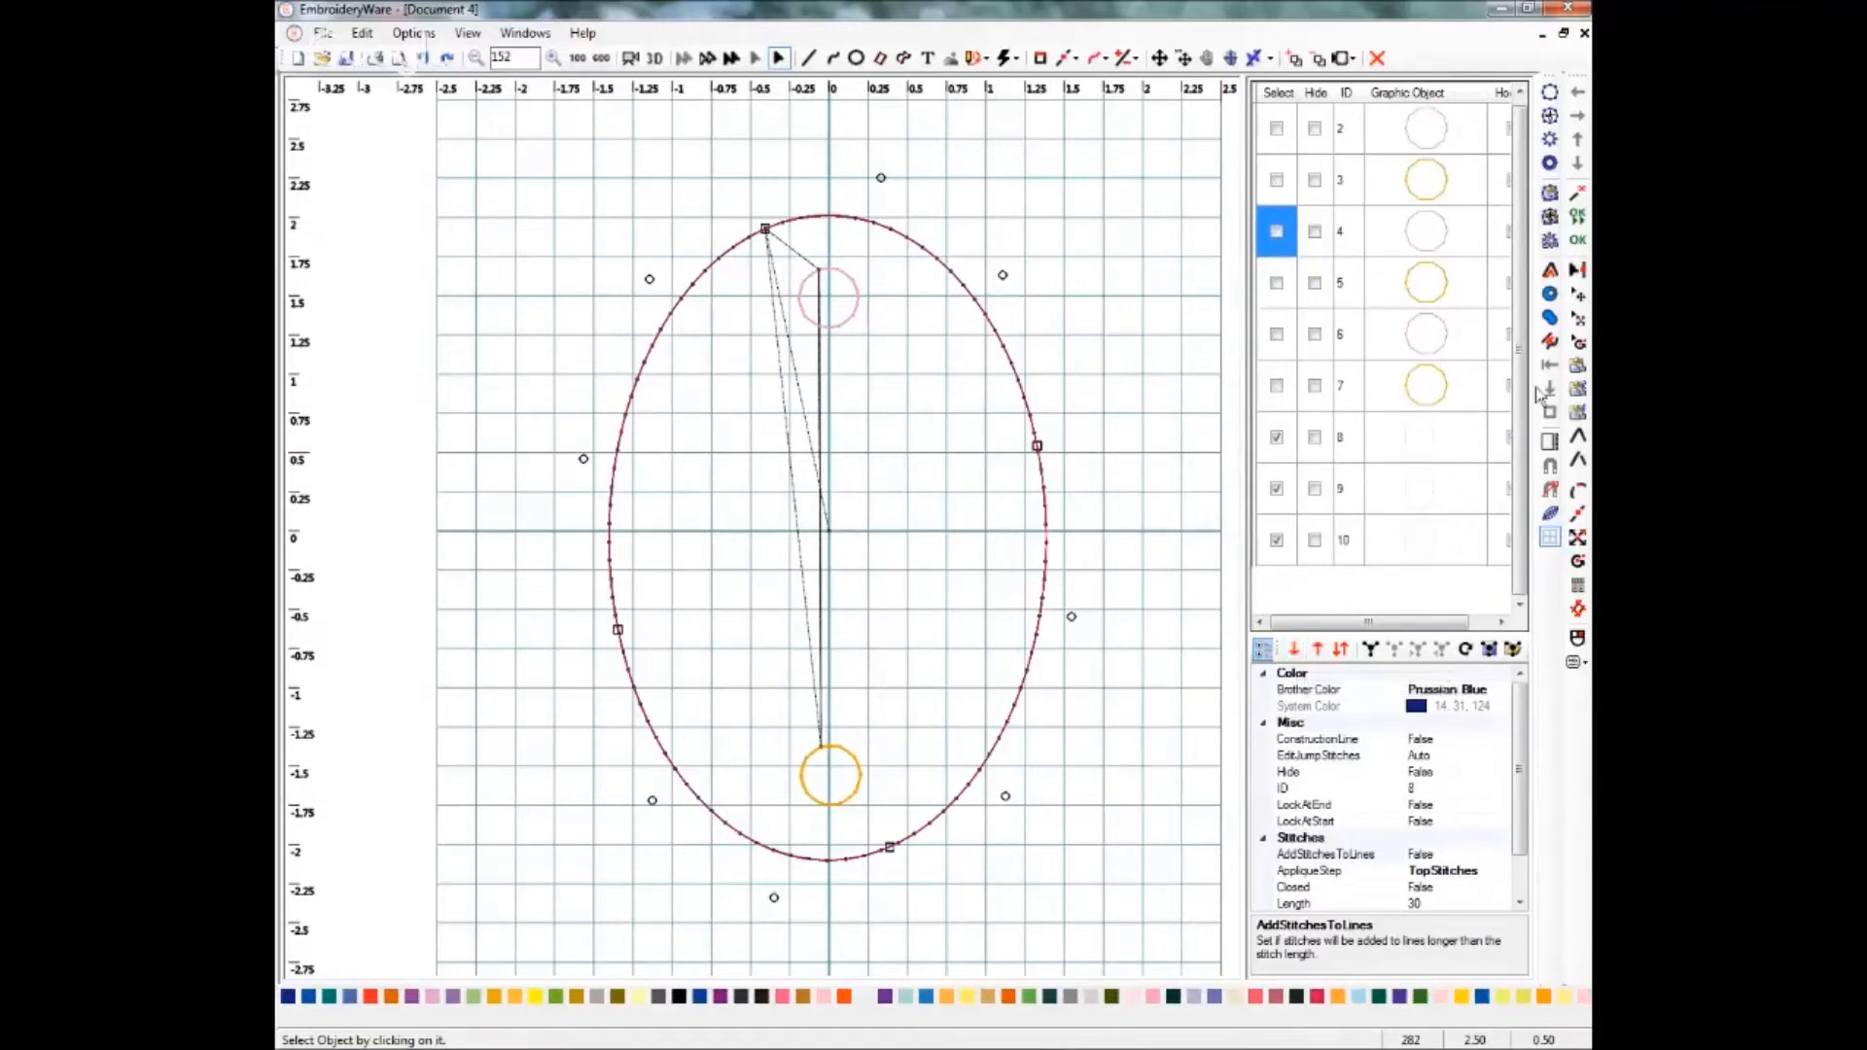
click(1274, 439)
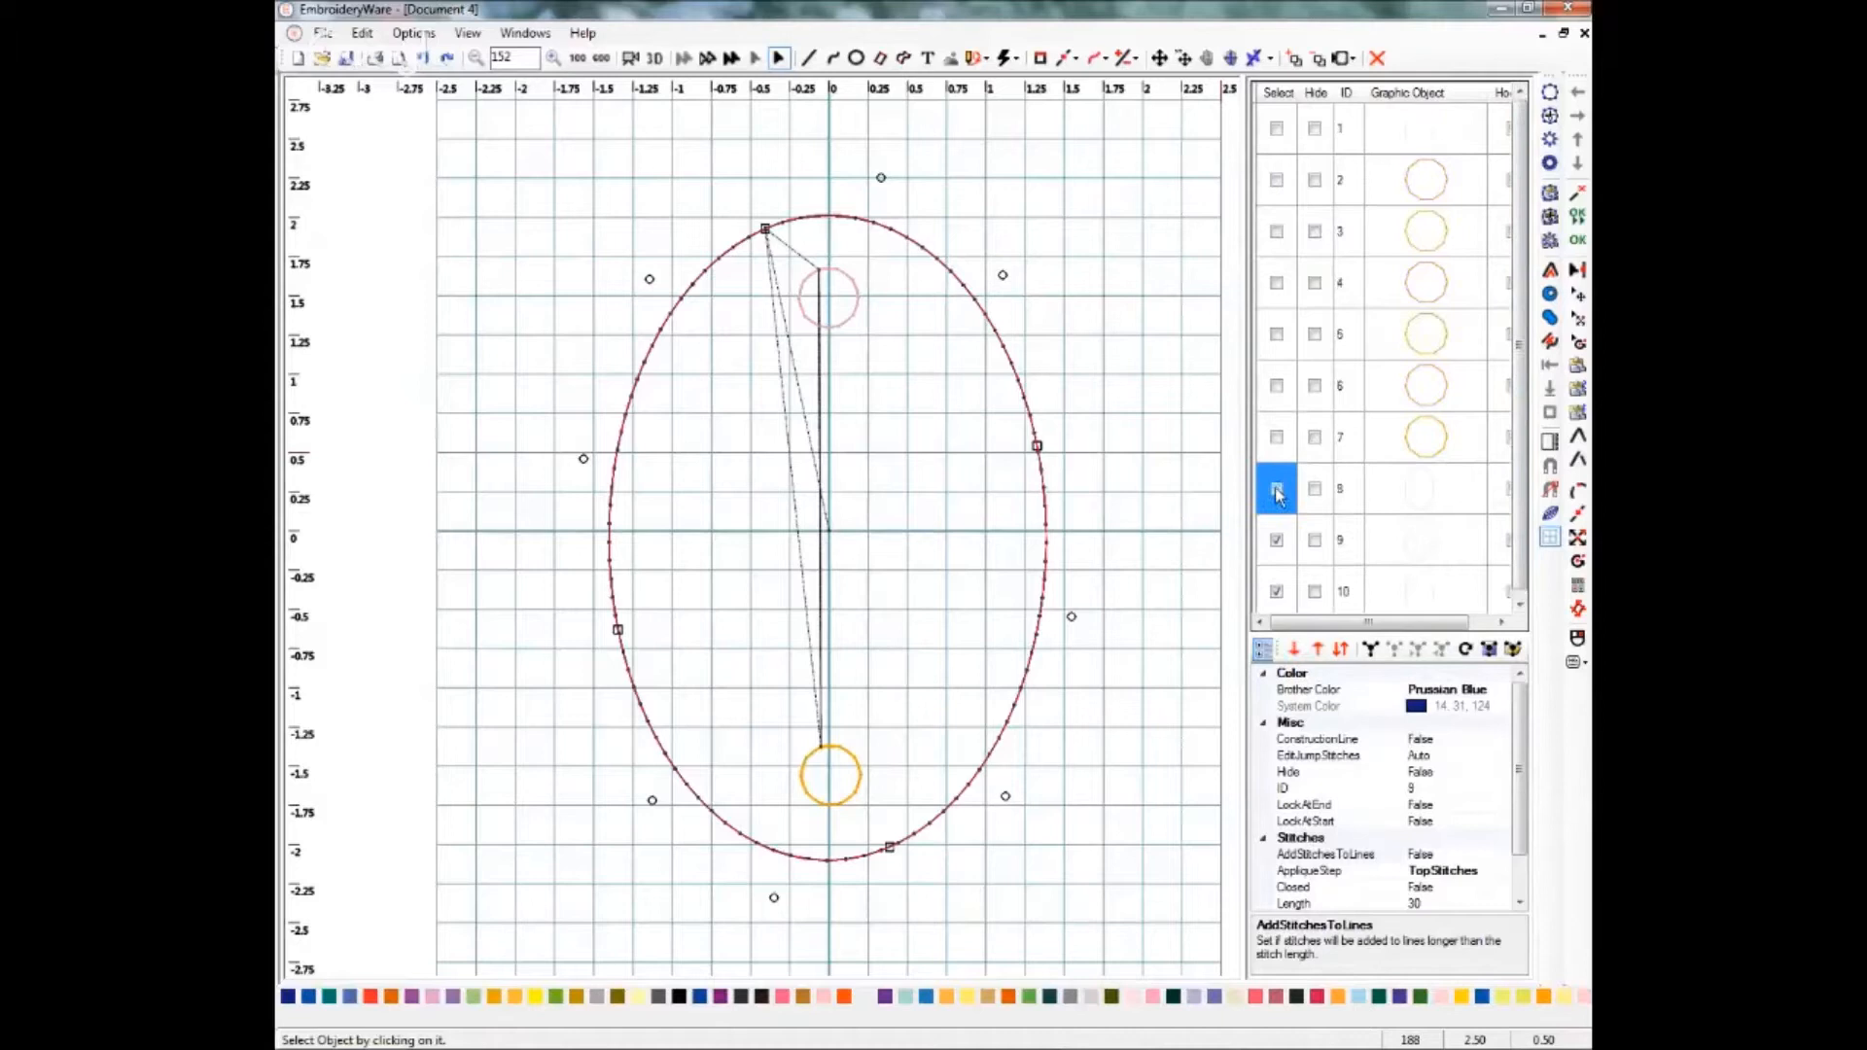
click(1275, 541)
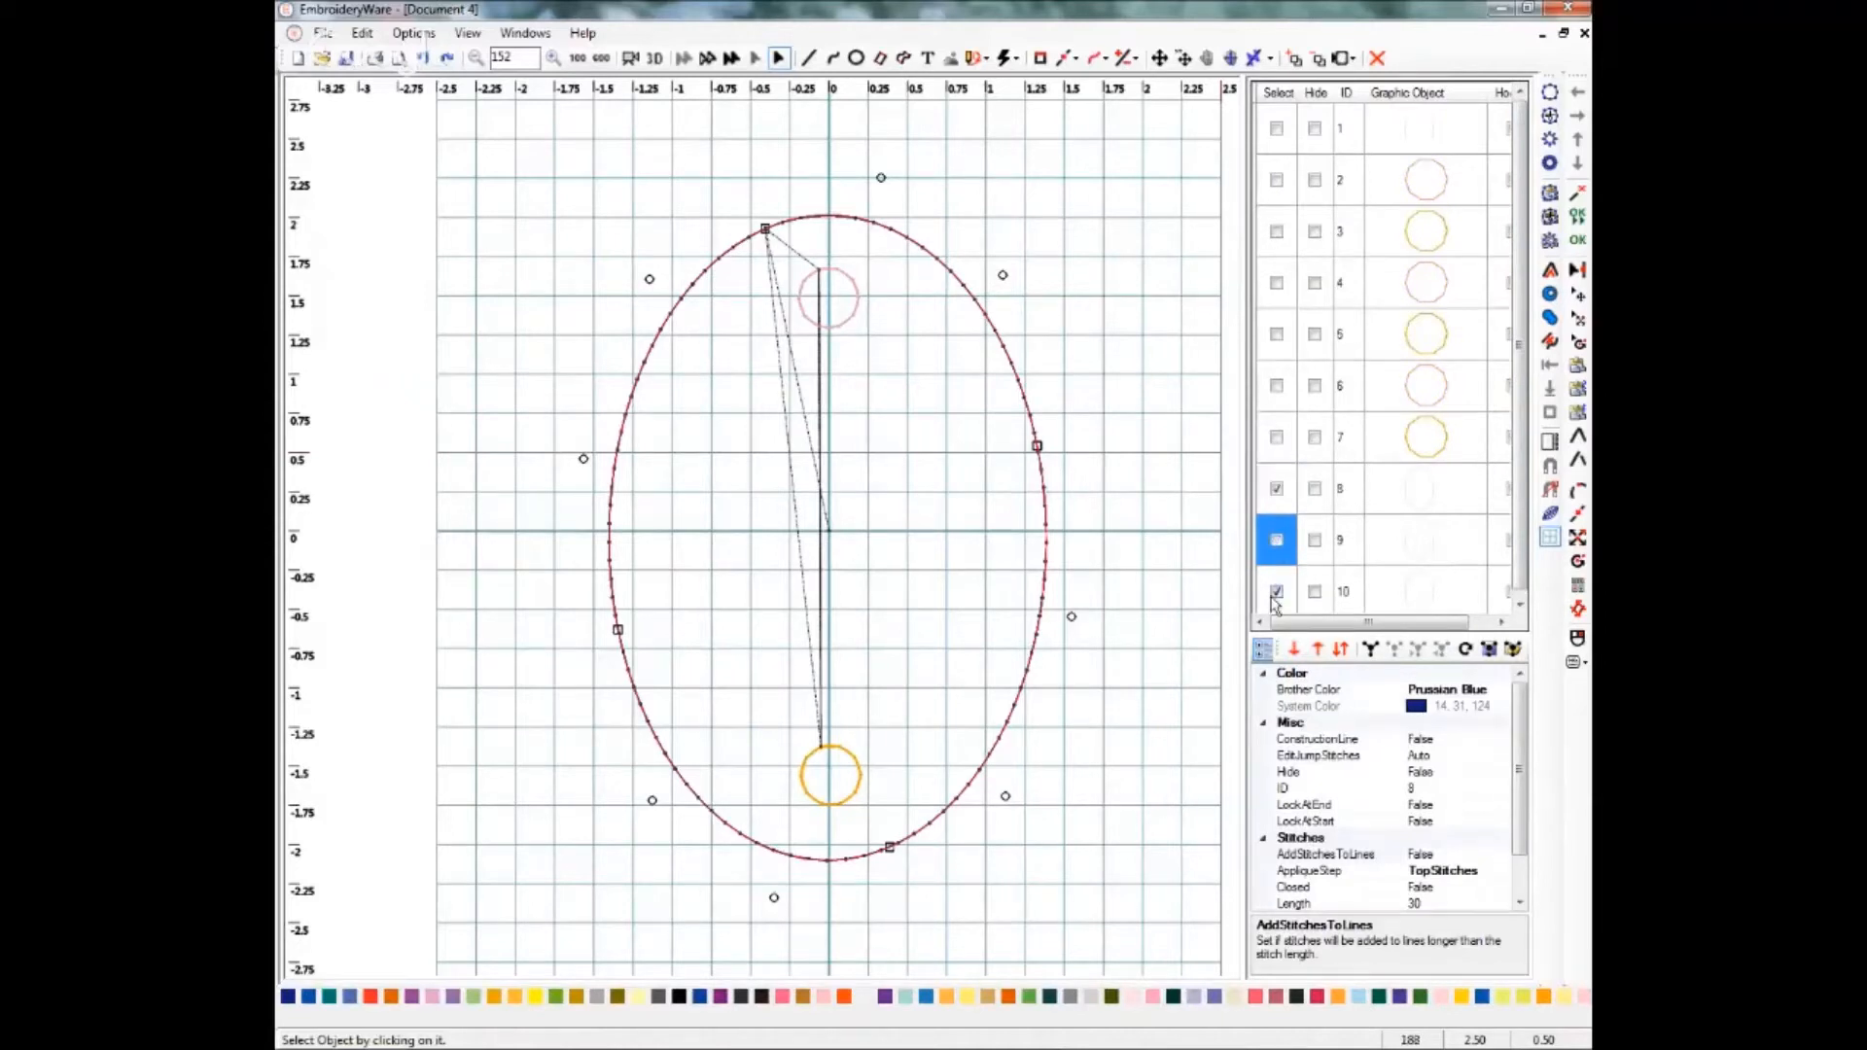
click(1277, 591)
click(1277, 488)
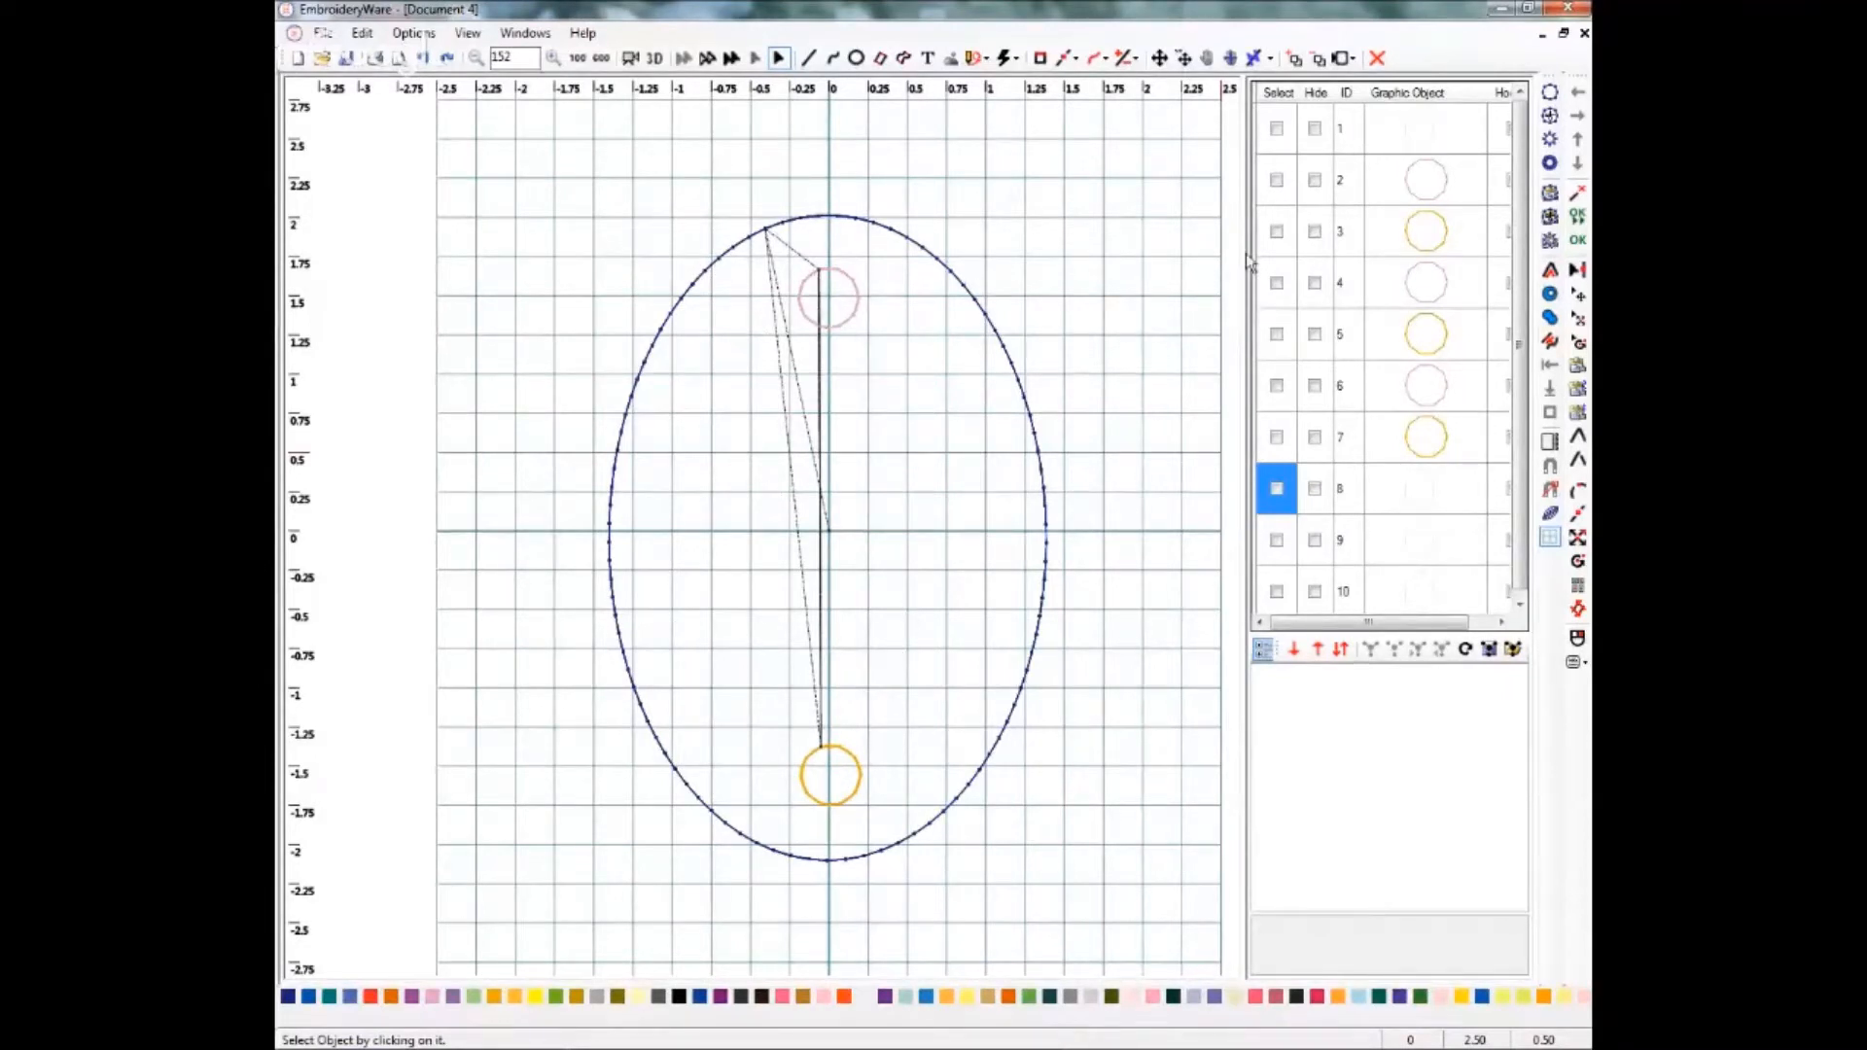
Add the bottom and top circles as holes in the first oval with Add Hole.
click(1276, 129)
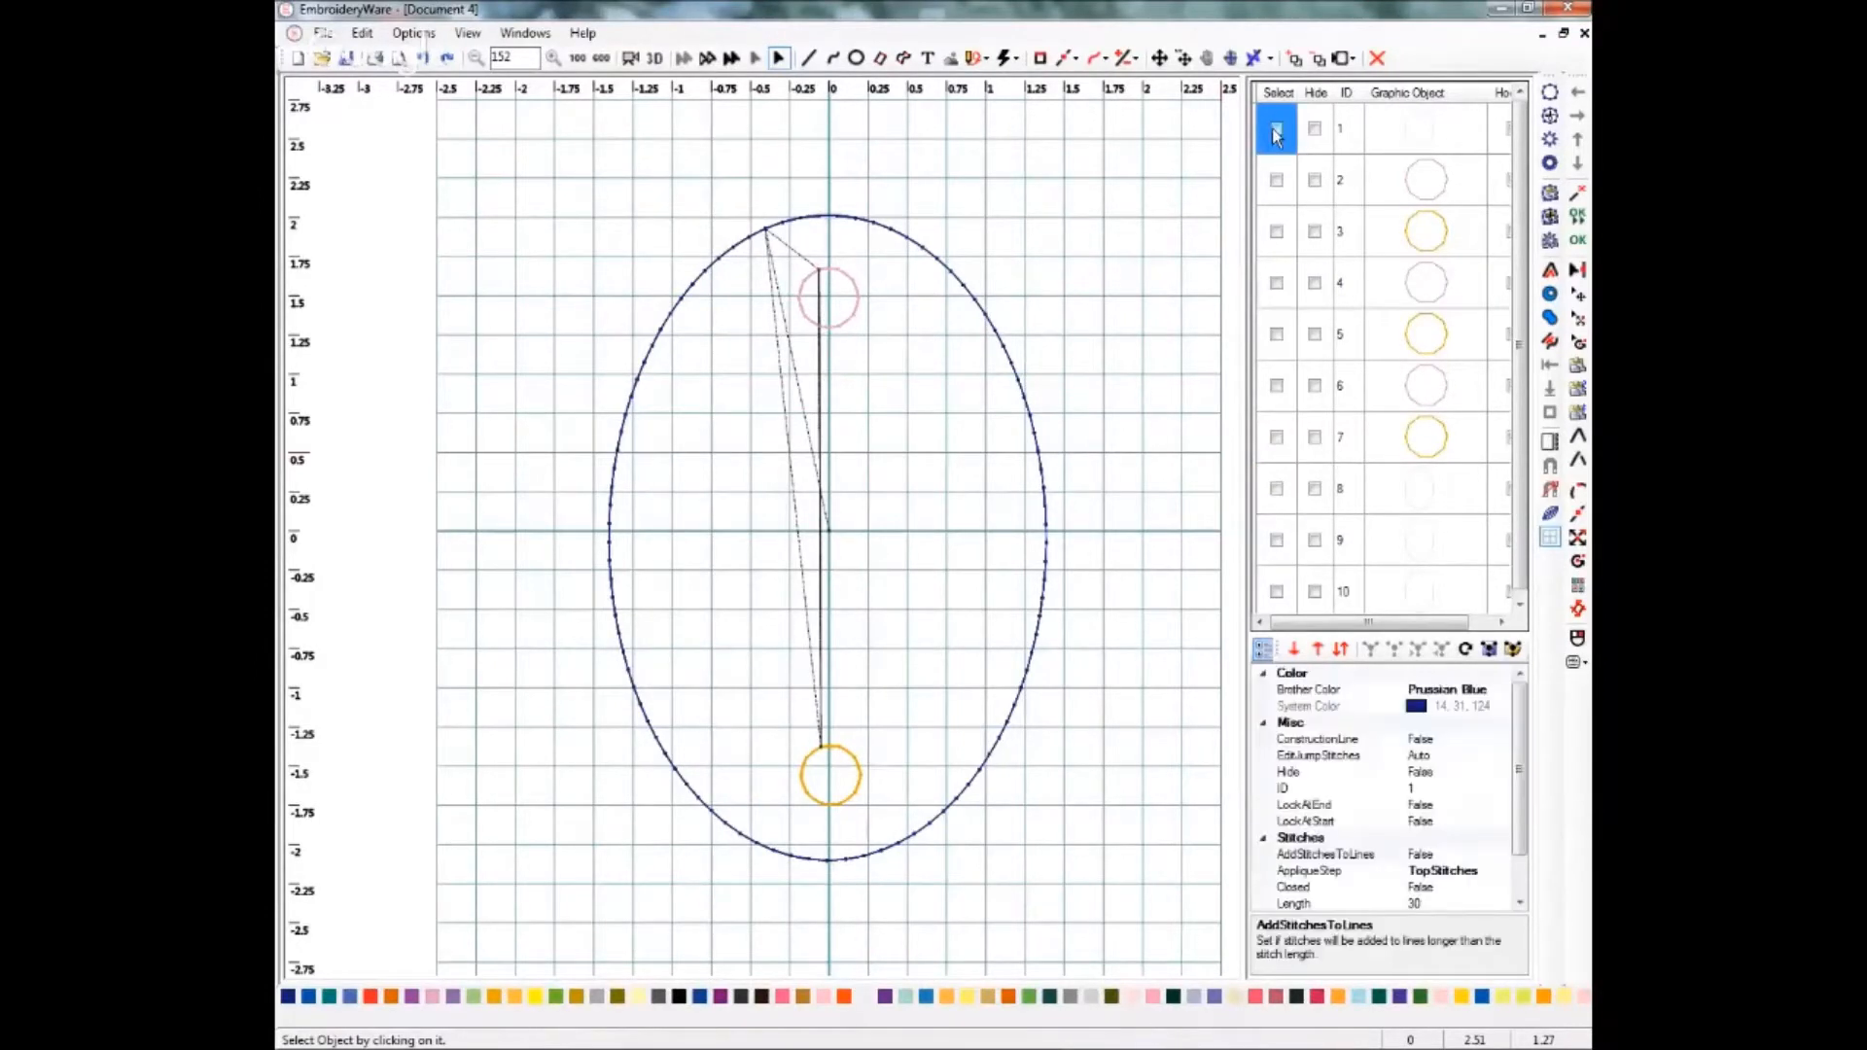
click(1276, 180)
click(1276, 234)
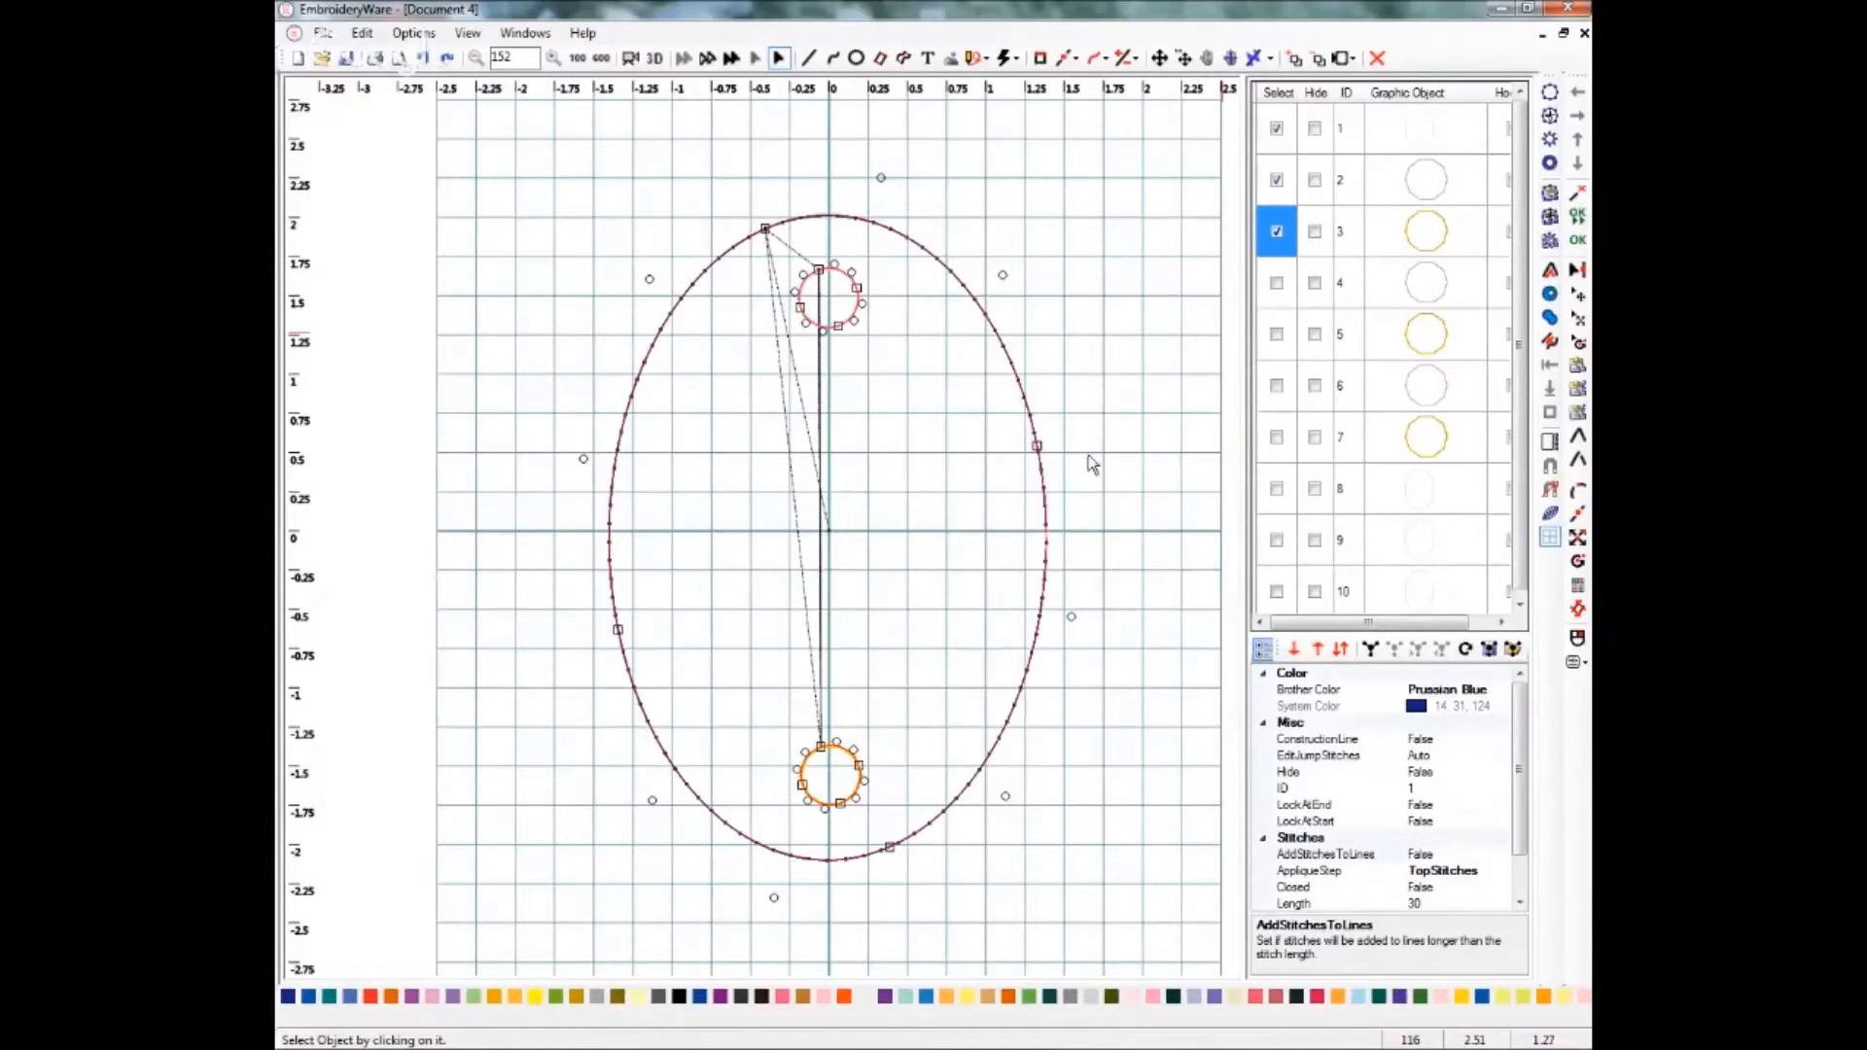
click(1128, 61)
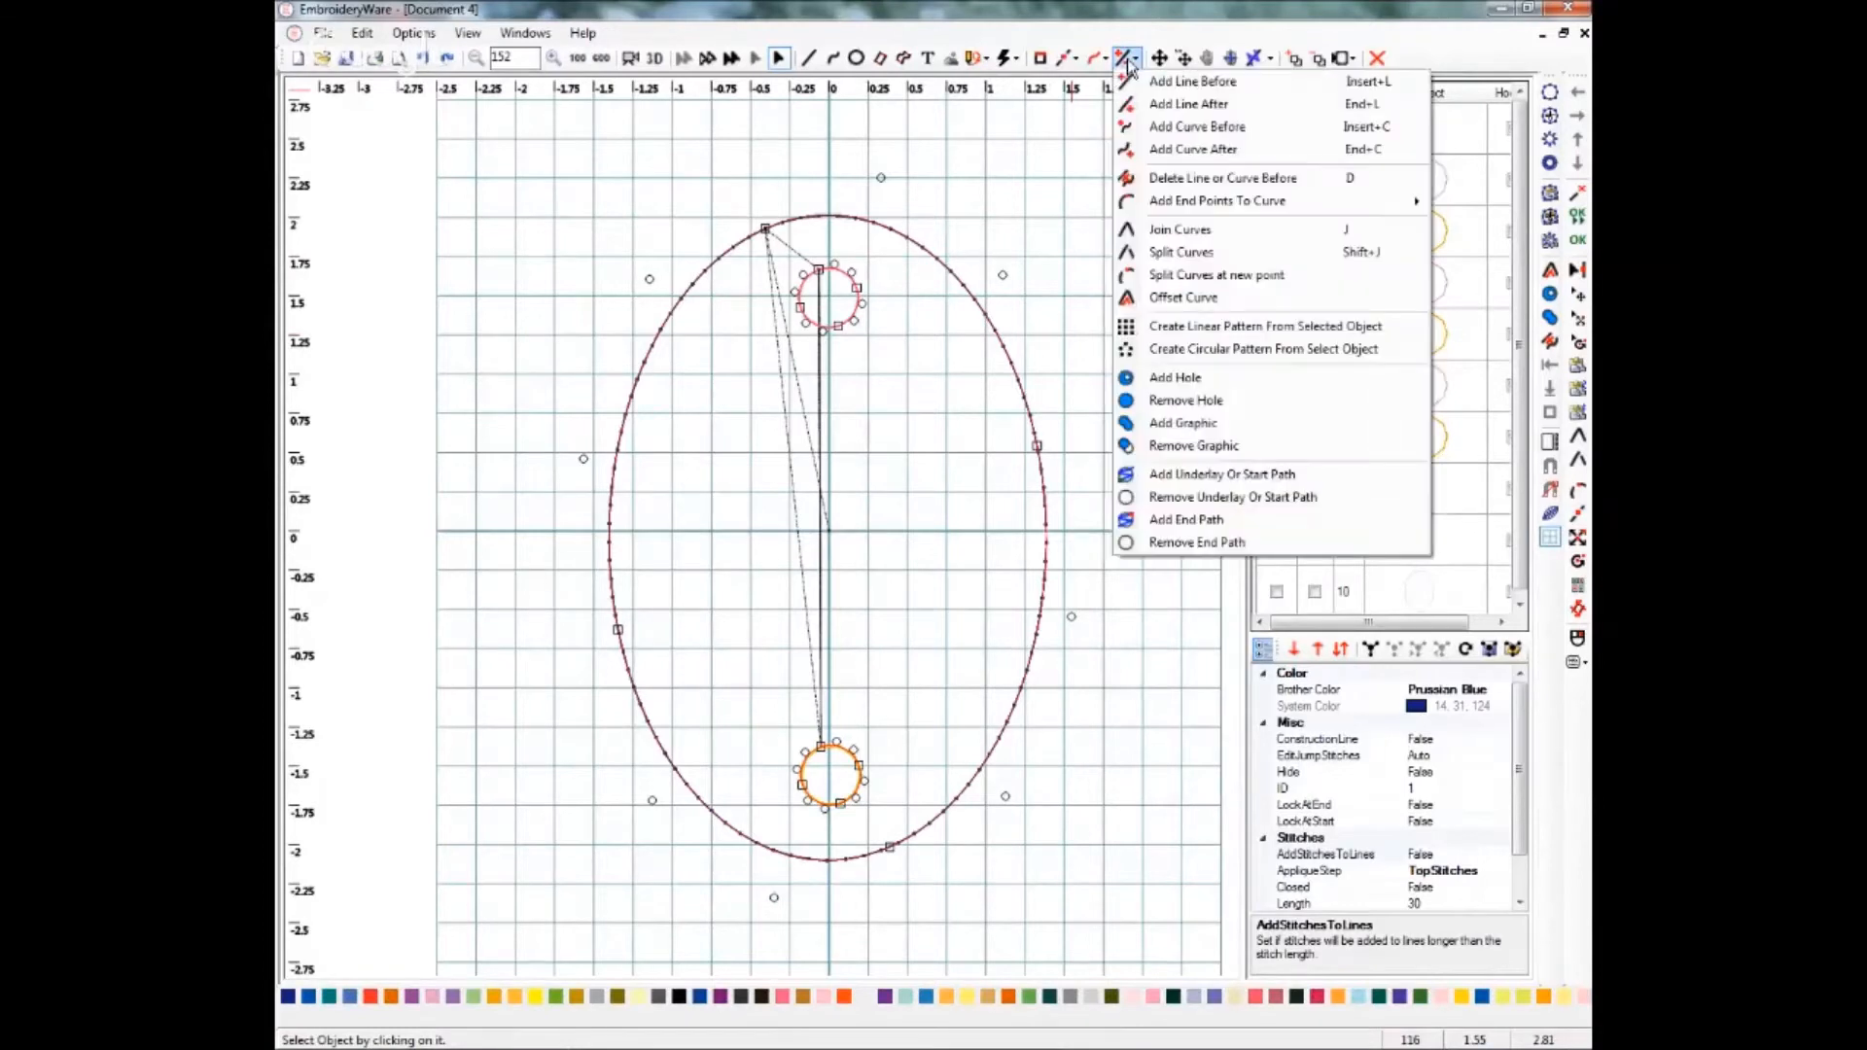
click(1167, 381)
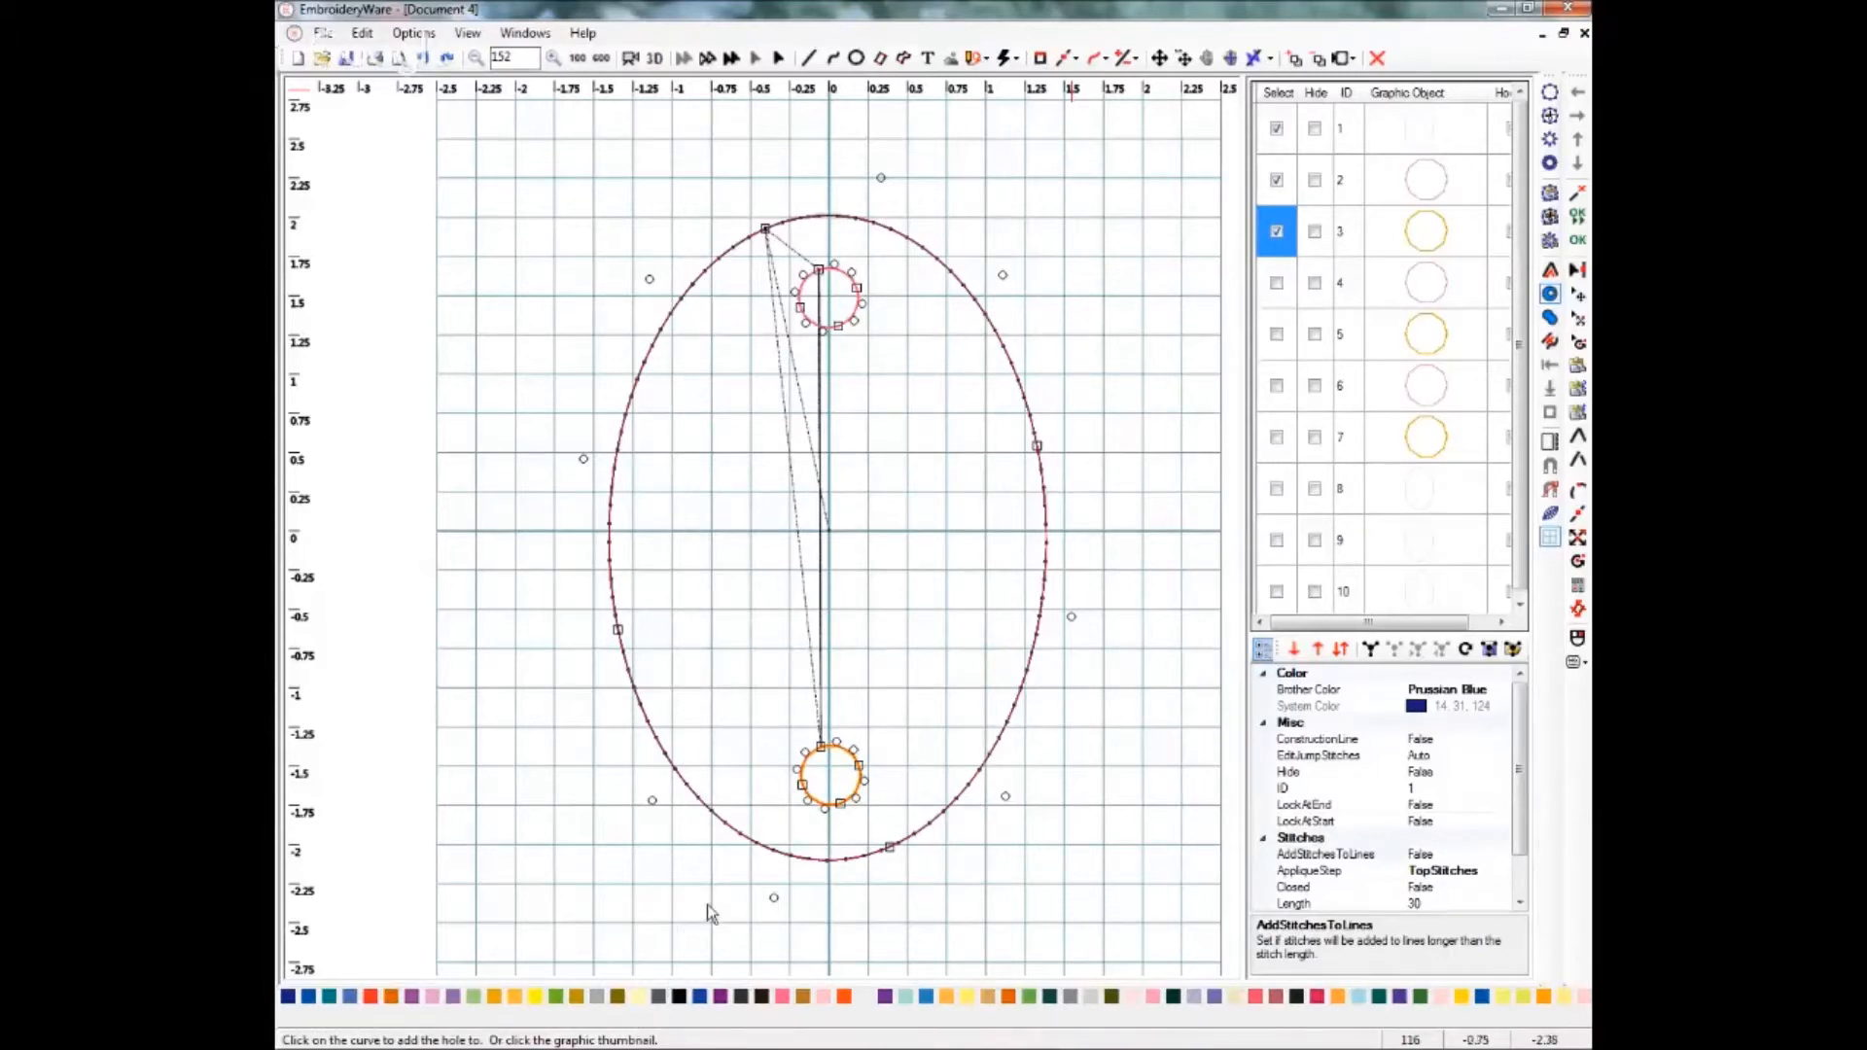
click(649, 801)
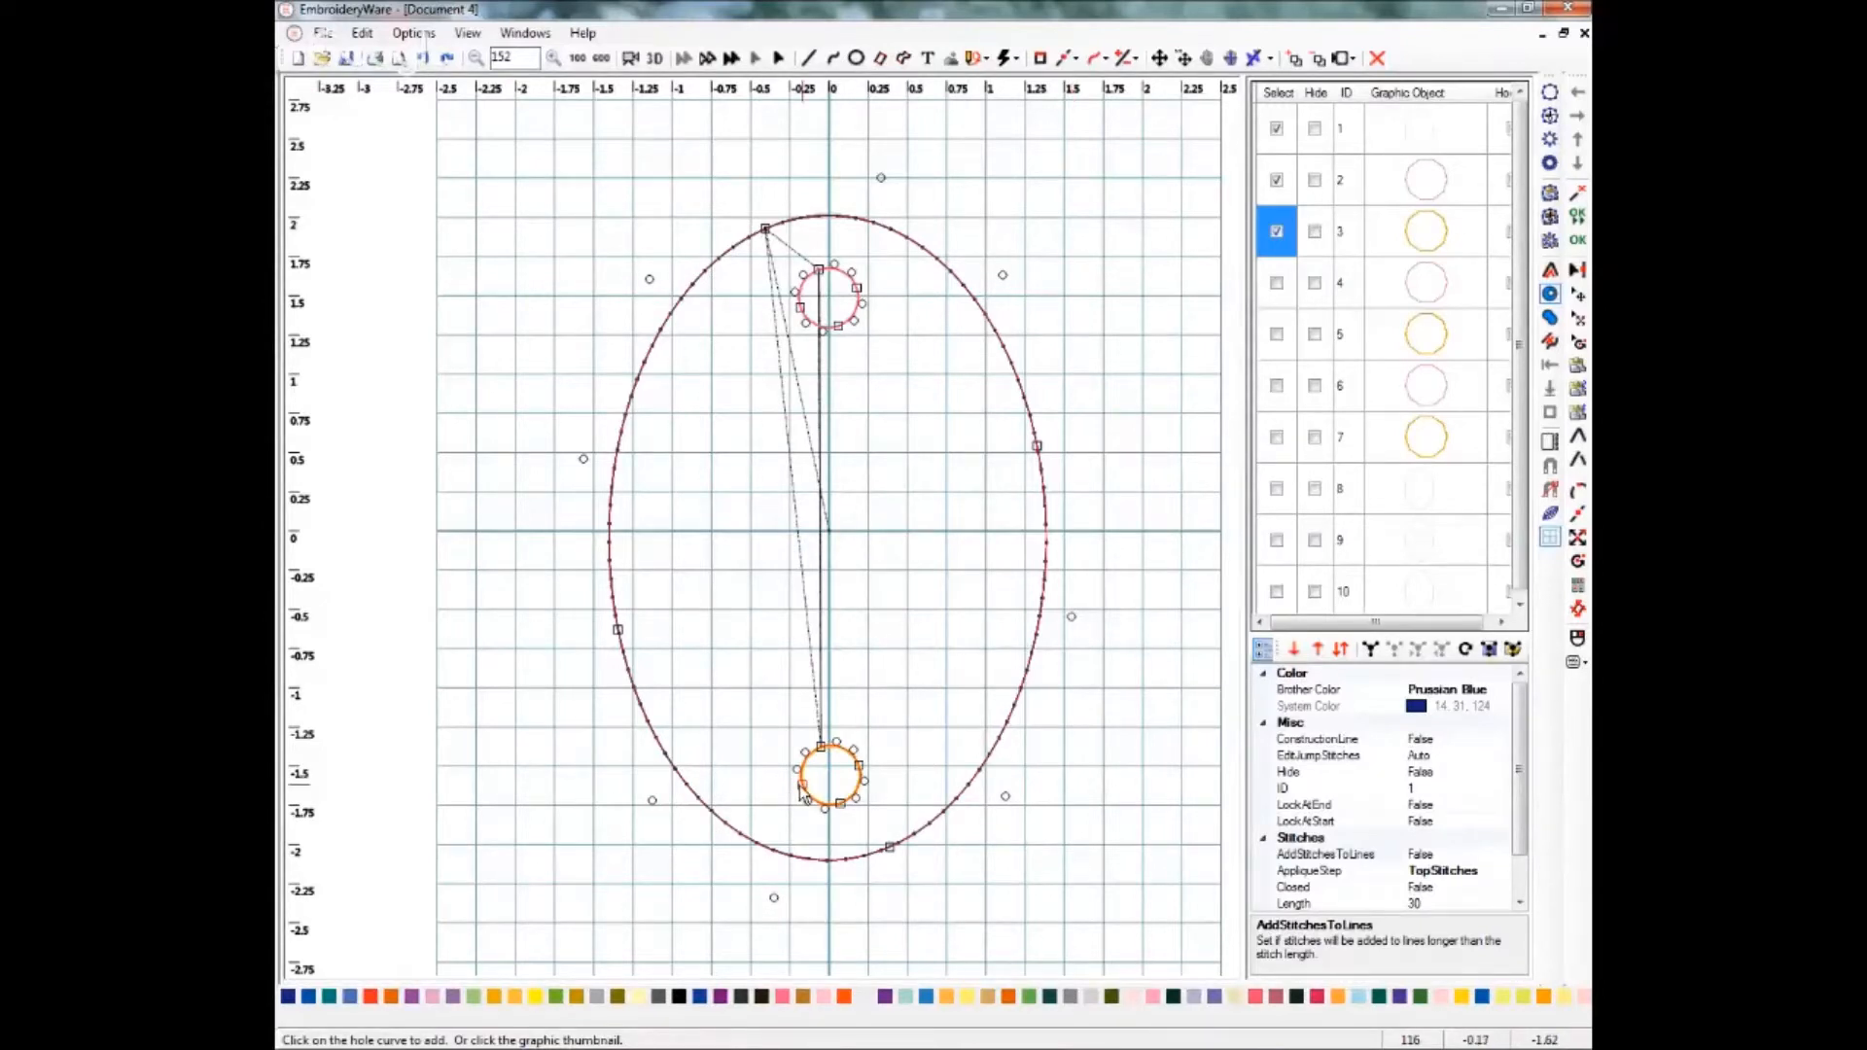
click(803, 789)
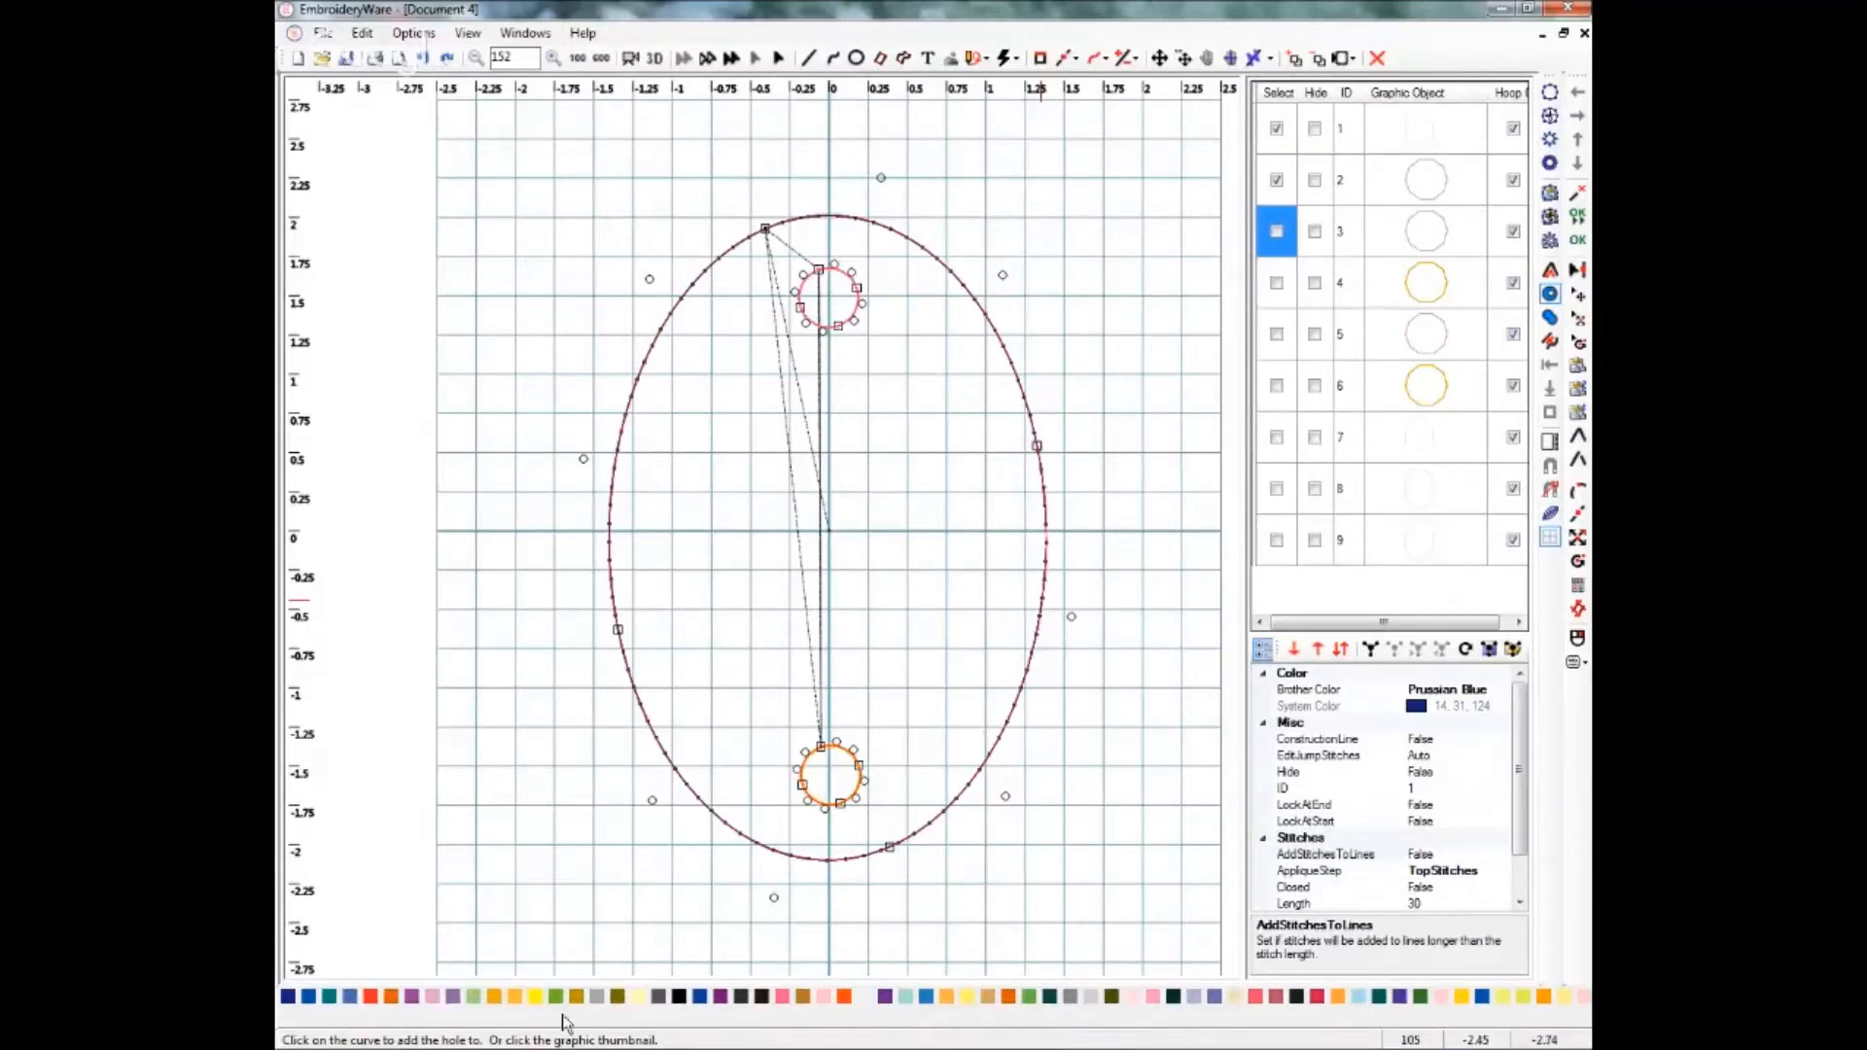
click(1002, 280)
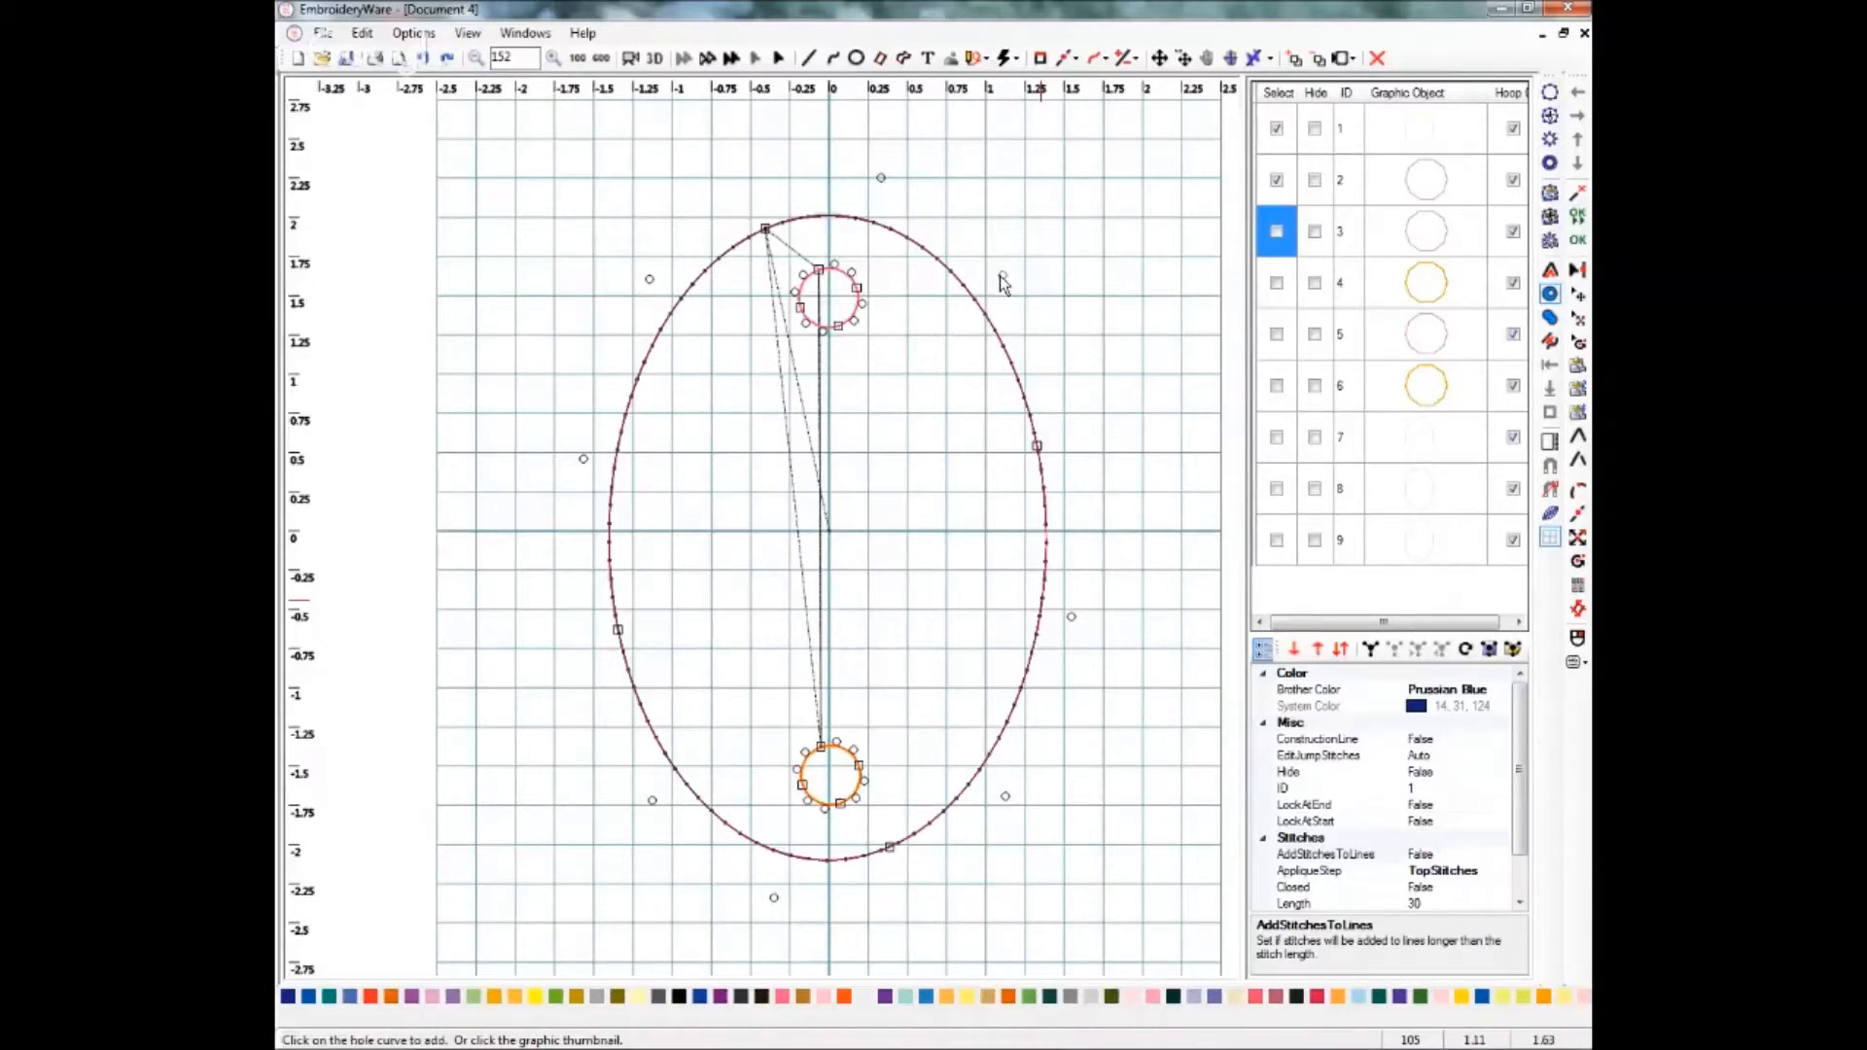
click(859, 300)
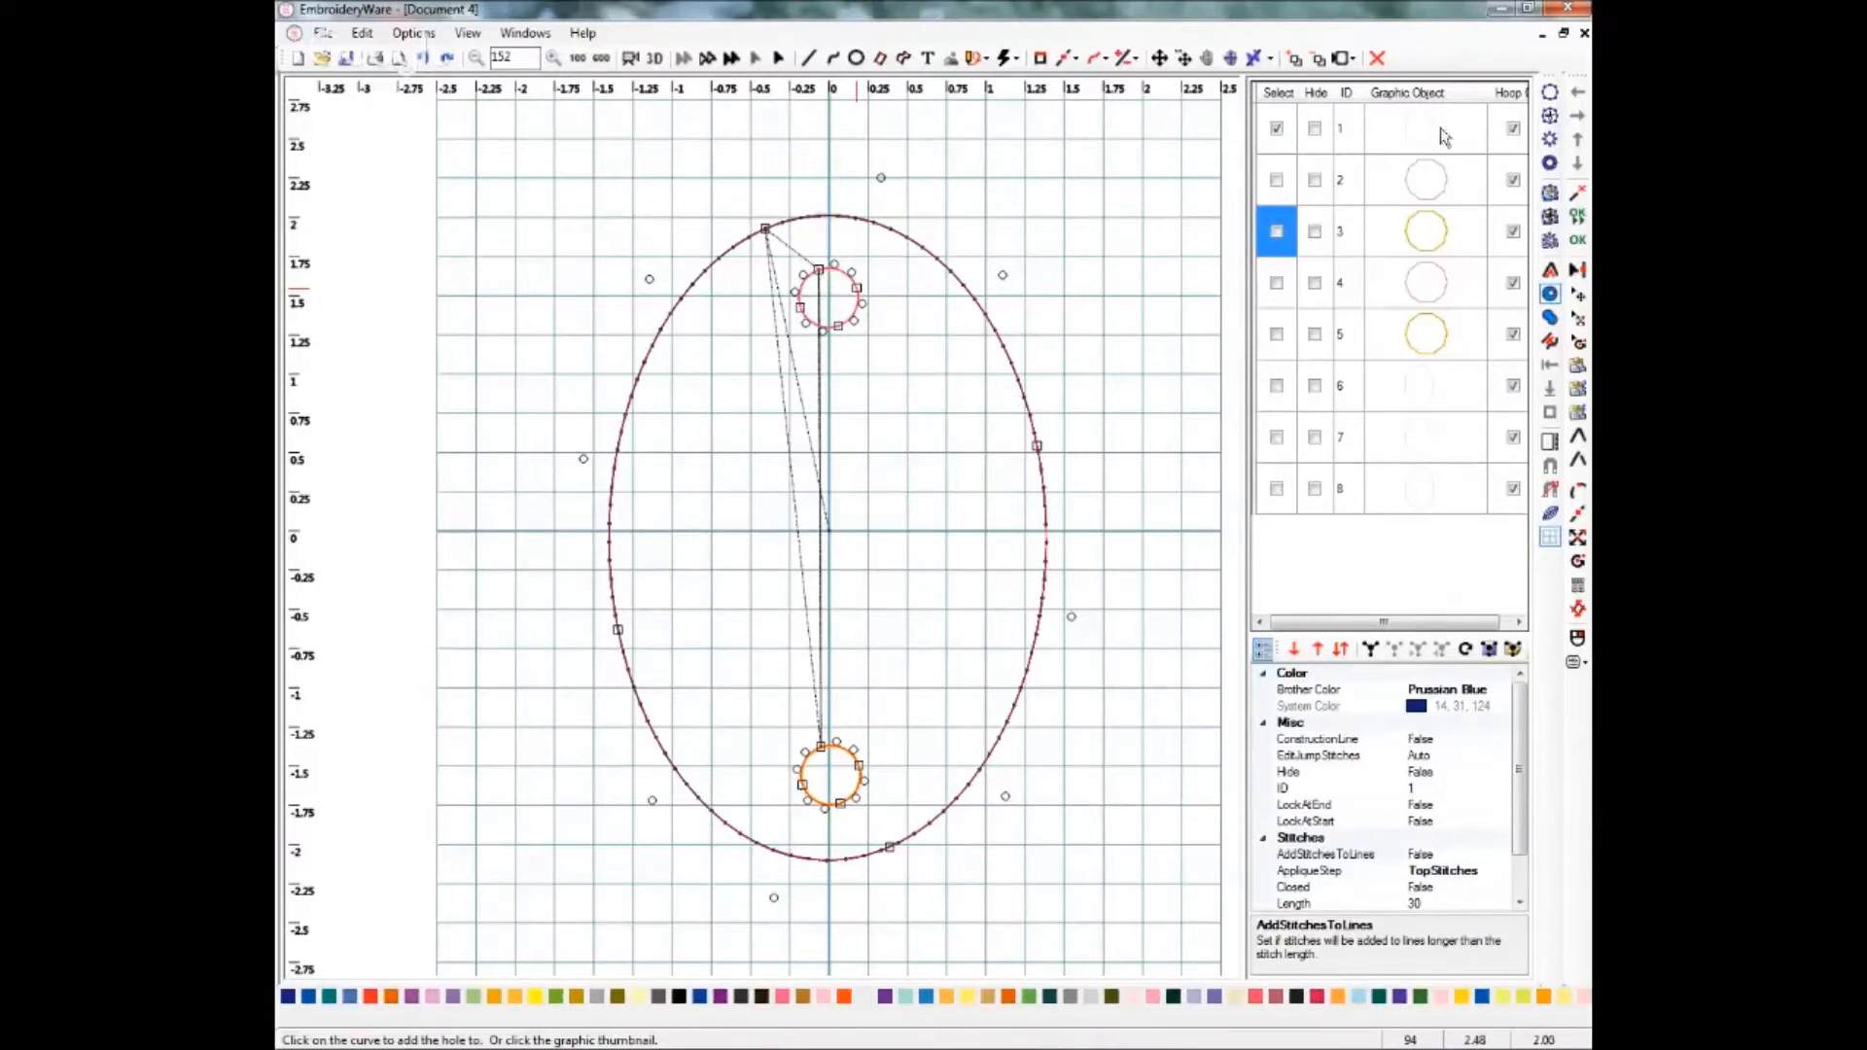
Apply the Fill TopStitches stitch type to the oval and set its fill angle to 135.
click(1014, 62)
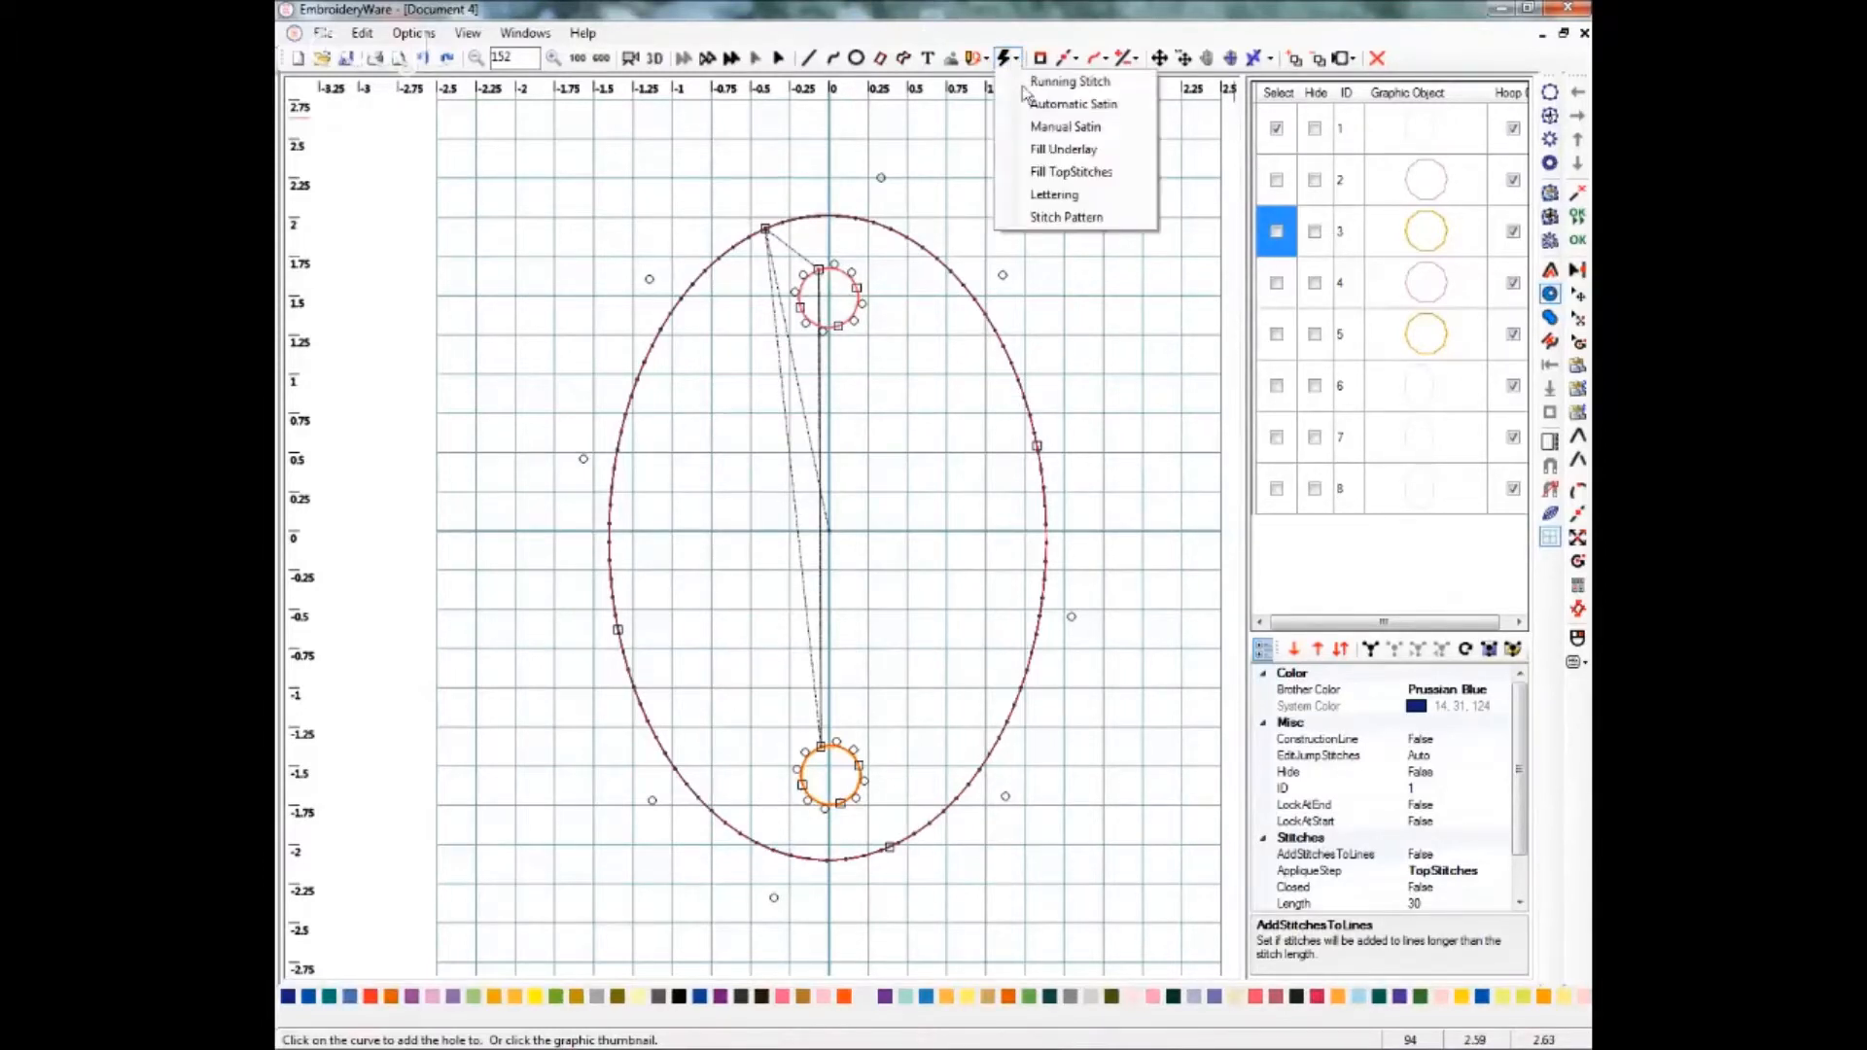
click(1062, 175)
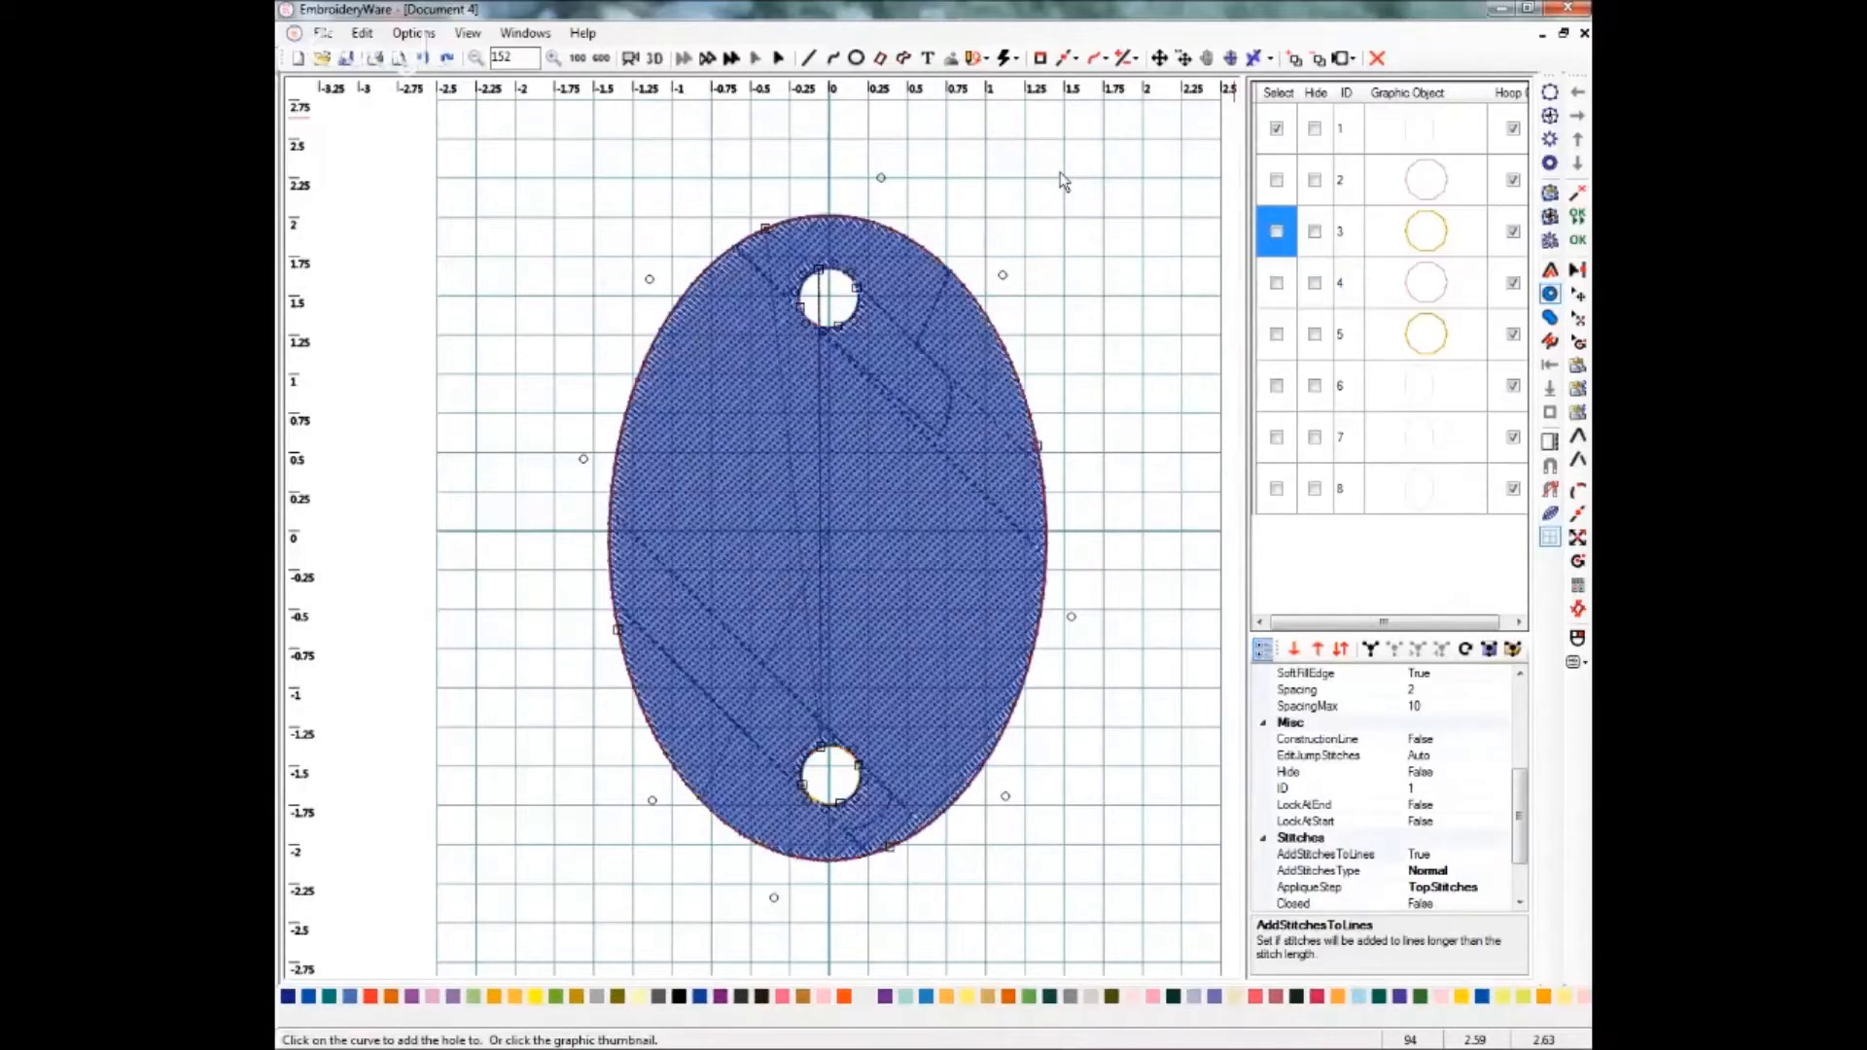
drag(1519, 844, 1524, 878)
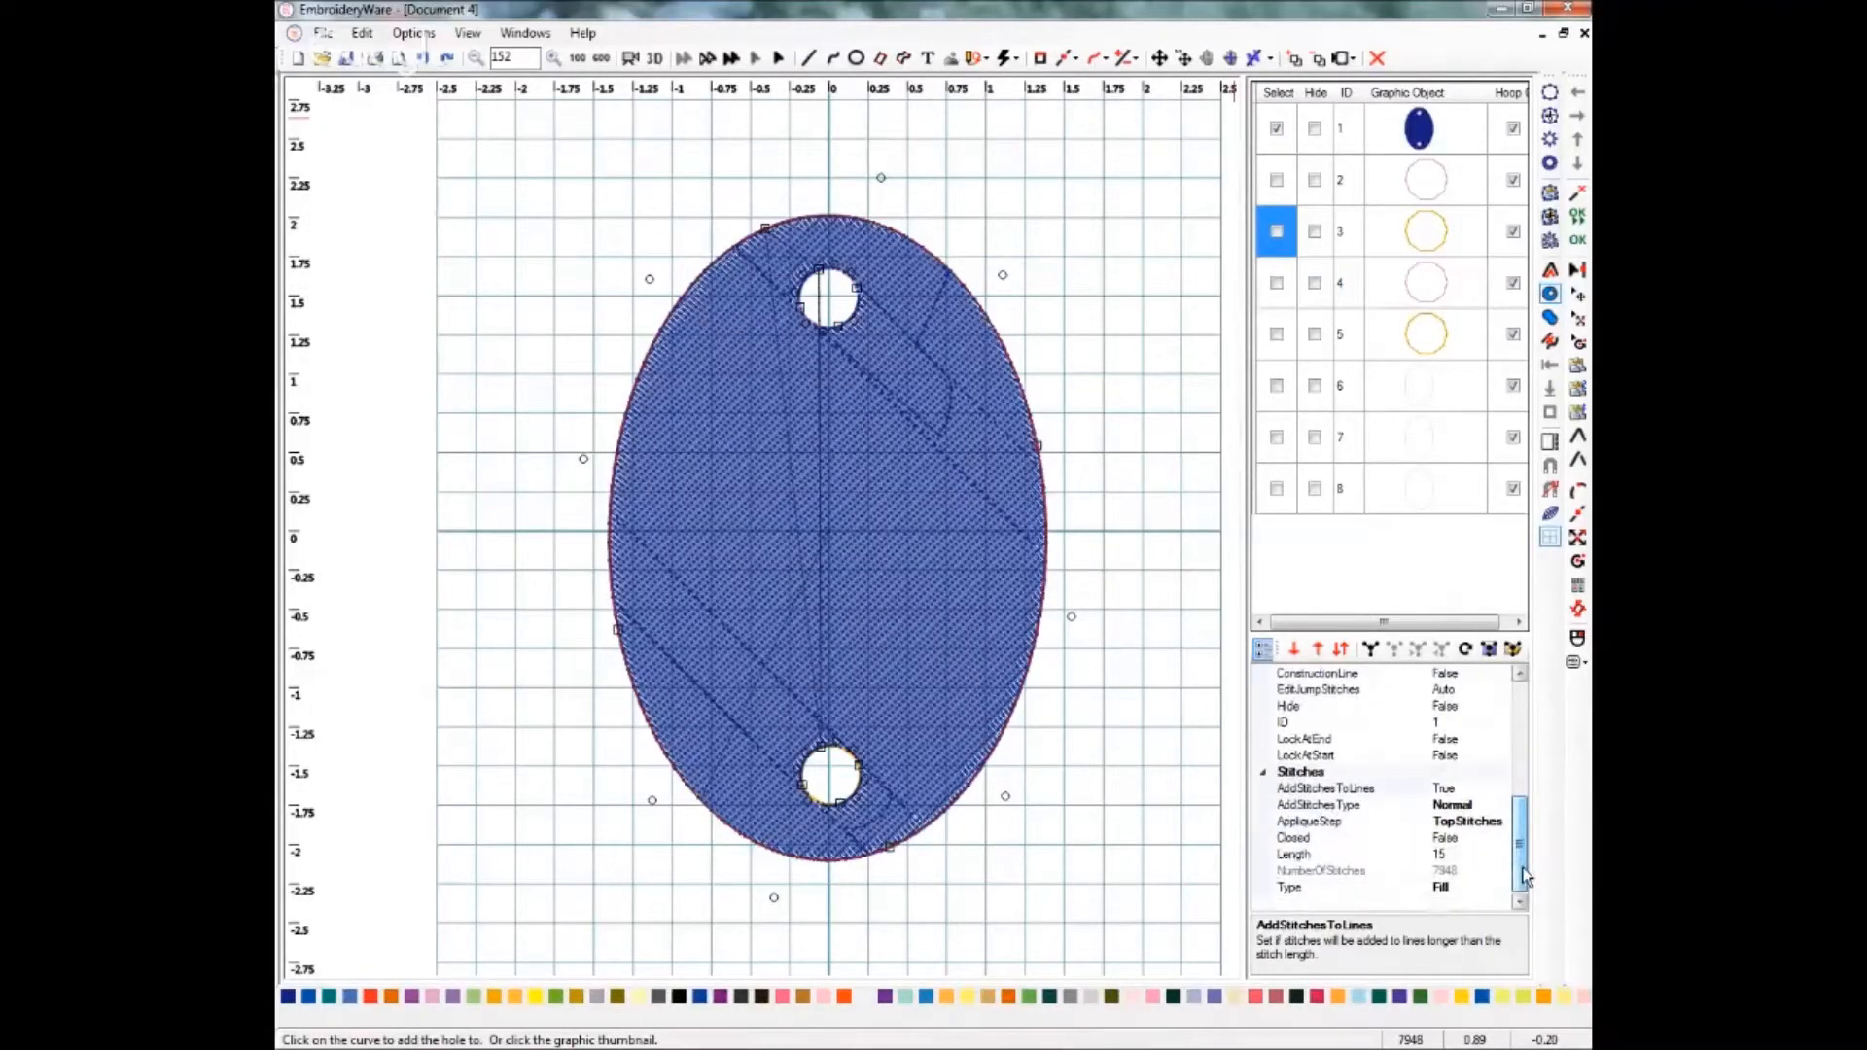
click(1516, 716)
click(1445, 706)
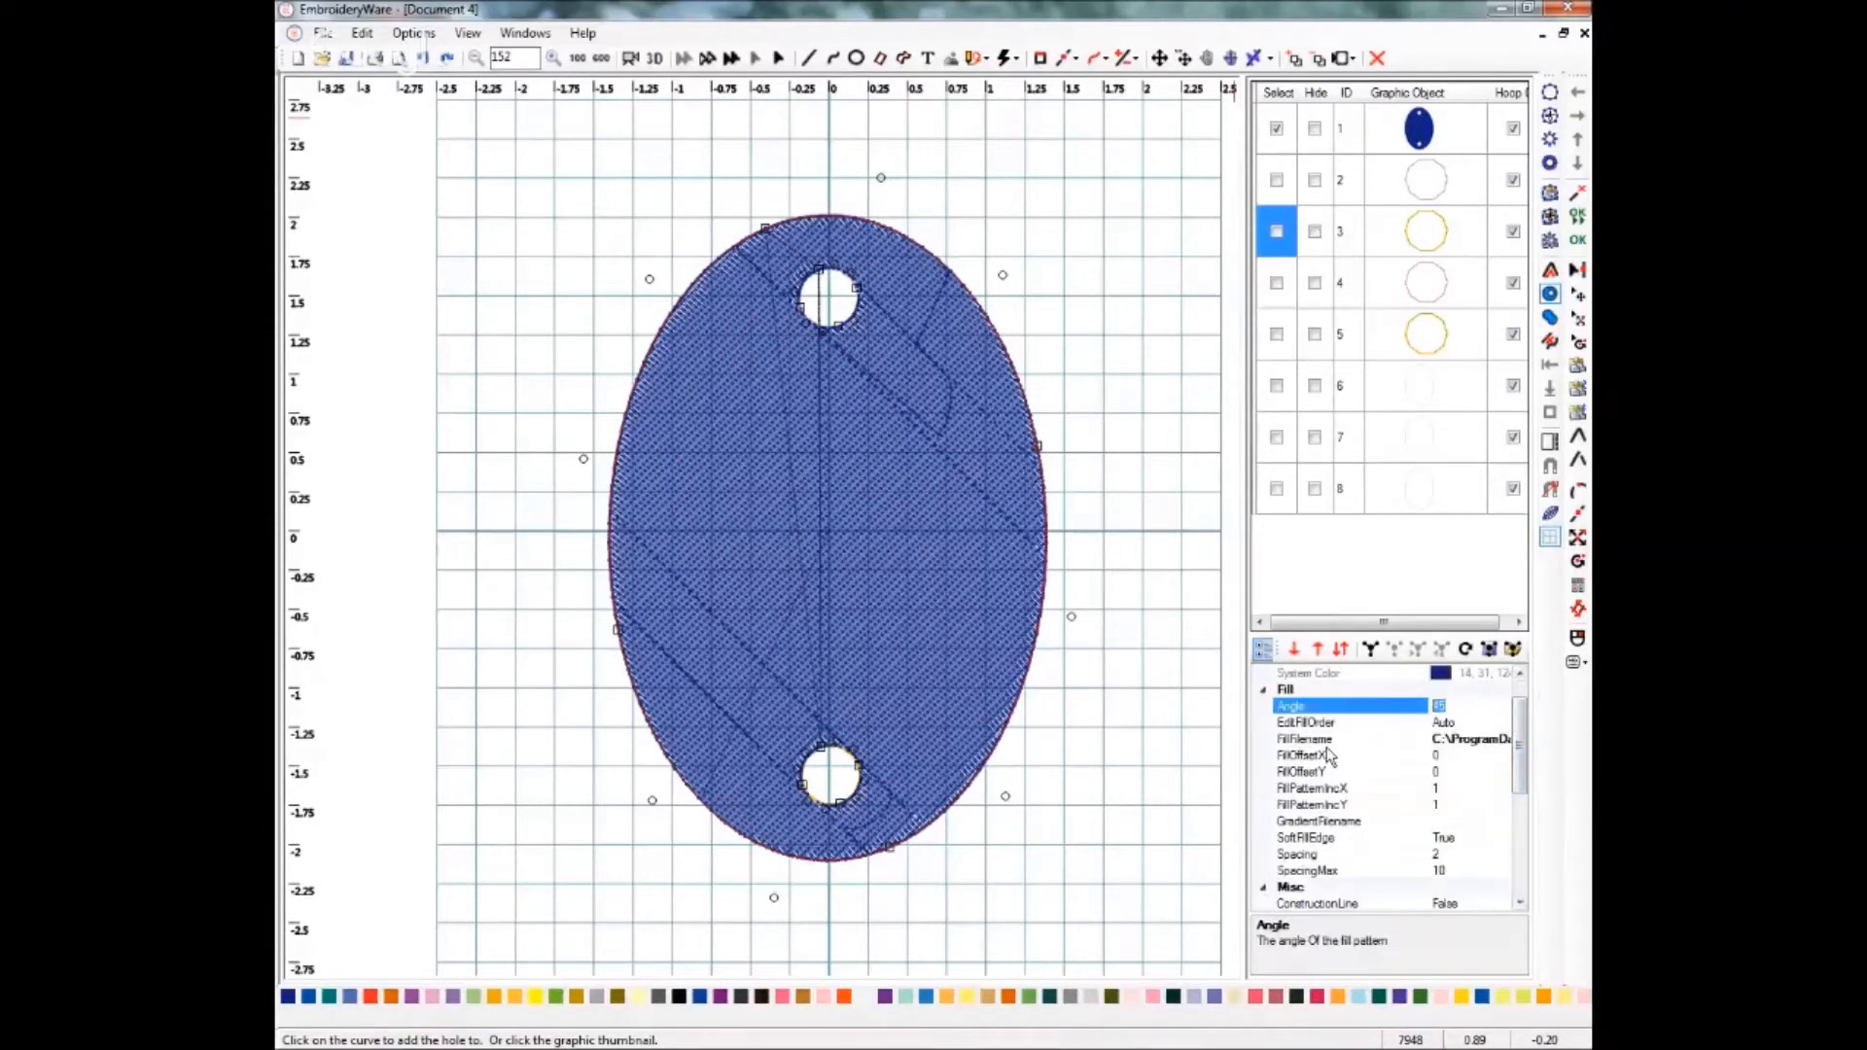
text(135)
key(Return)
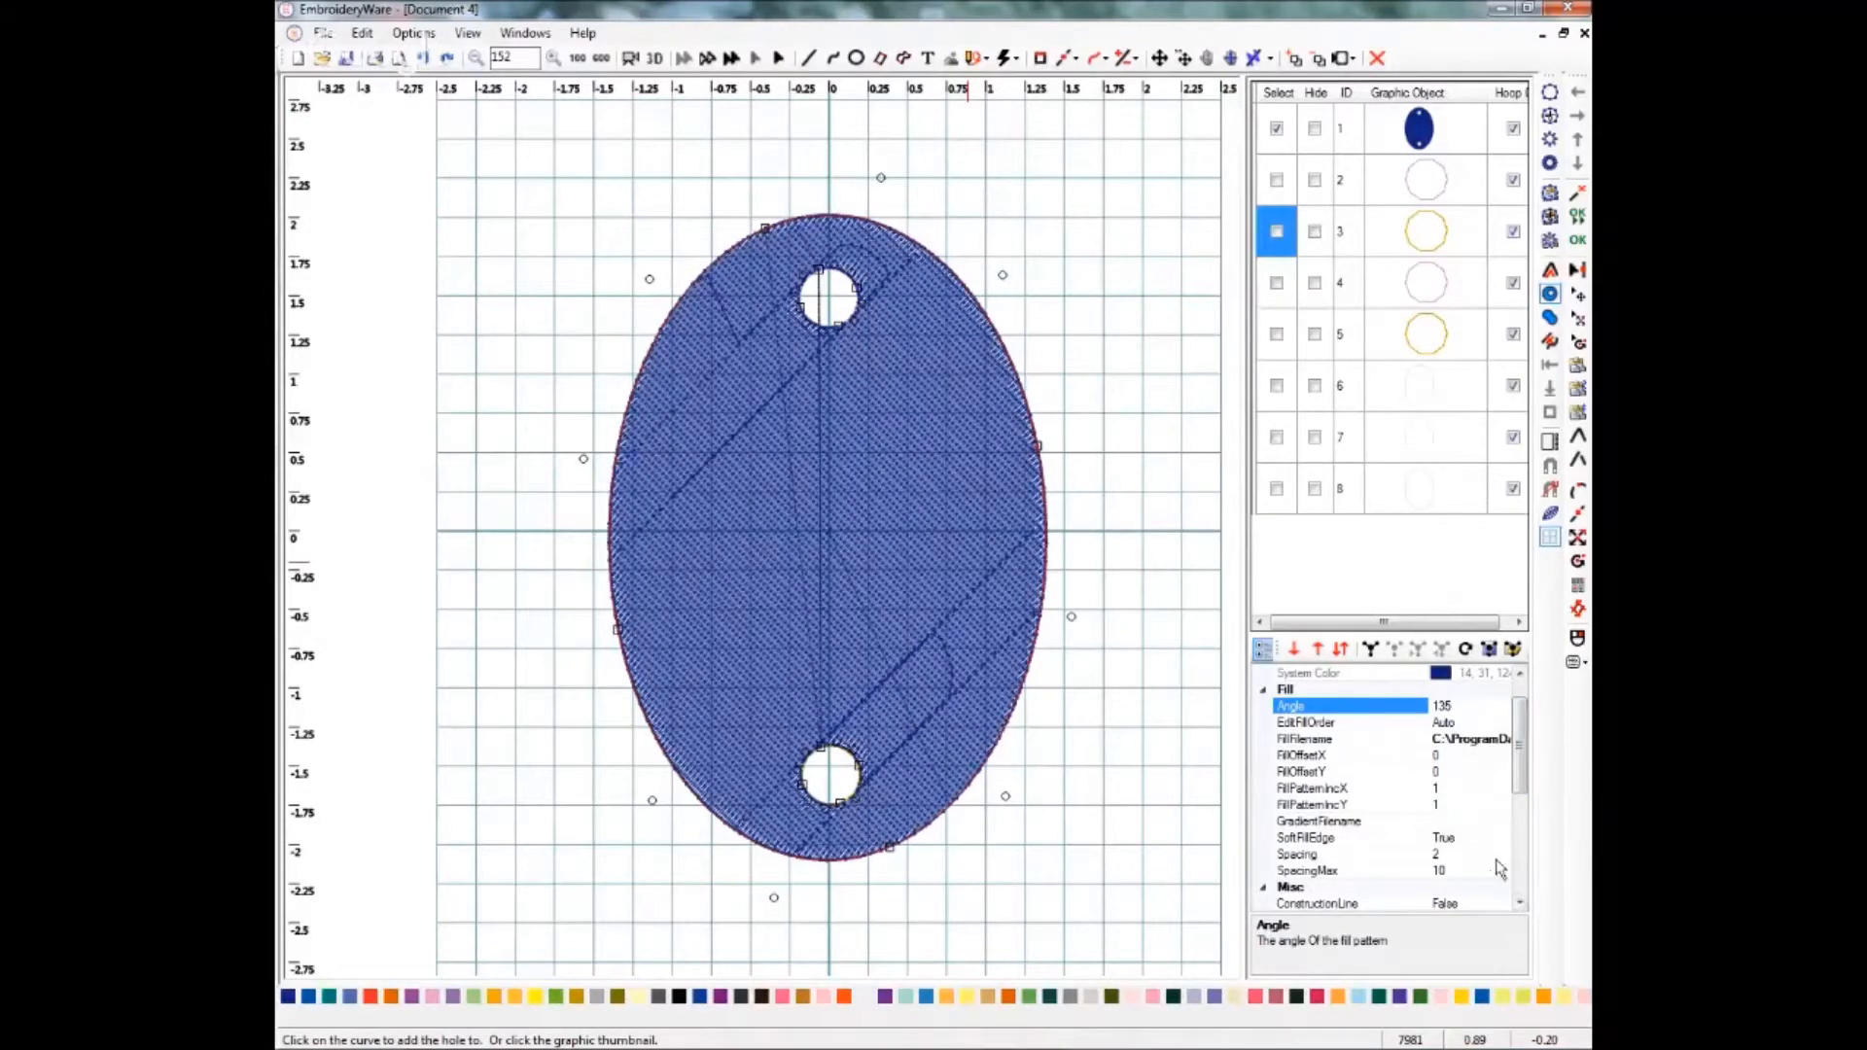
Set the oval's fill spacing to 25.
click(1452, 854)
double_click(1451, 854)
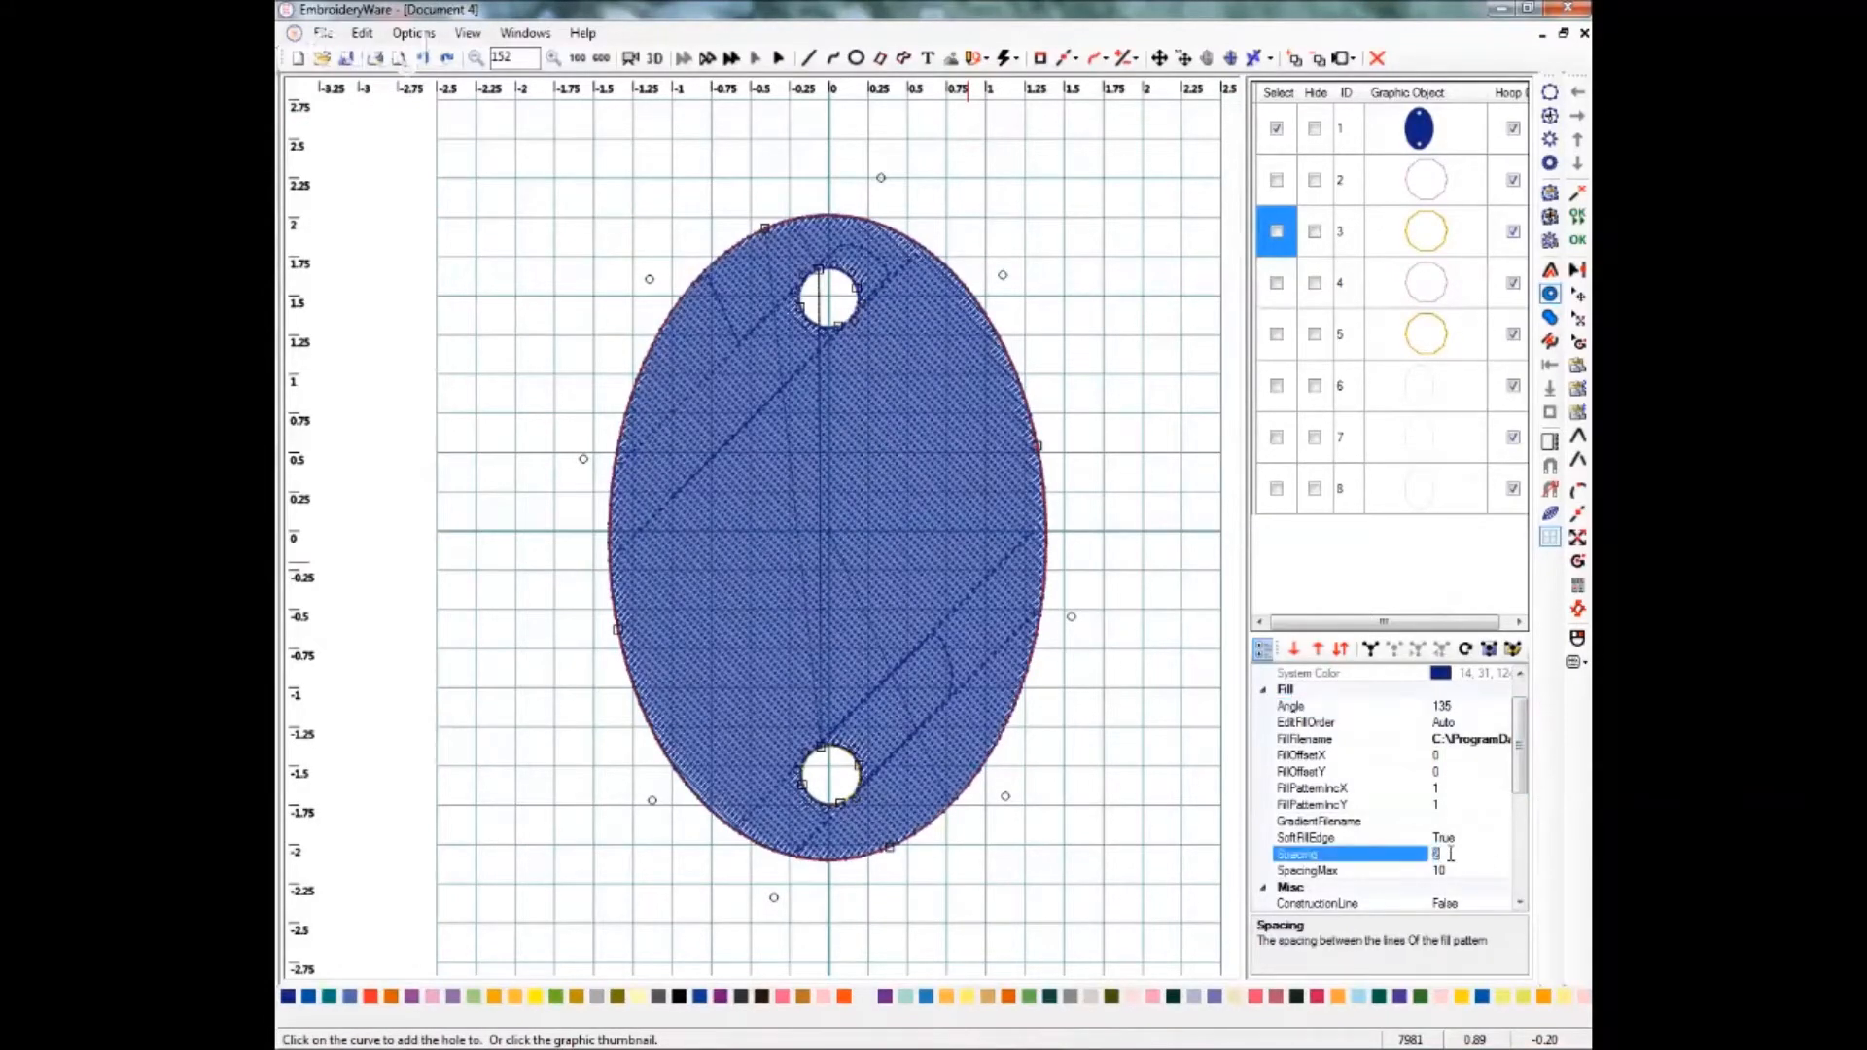
text(25)
key(Return)
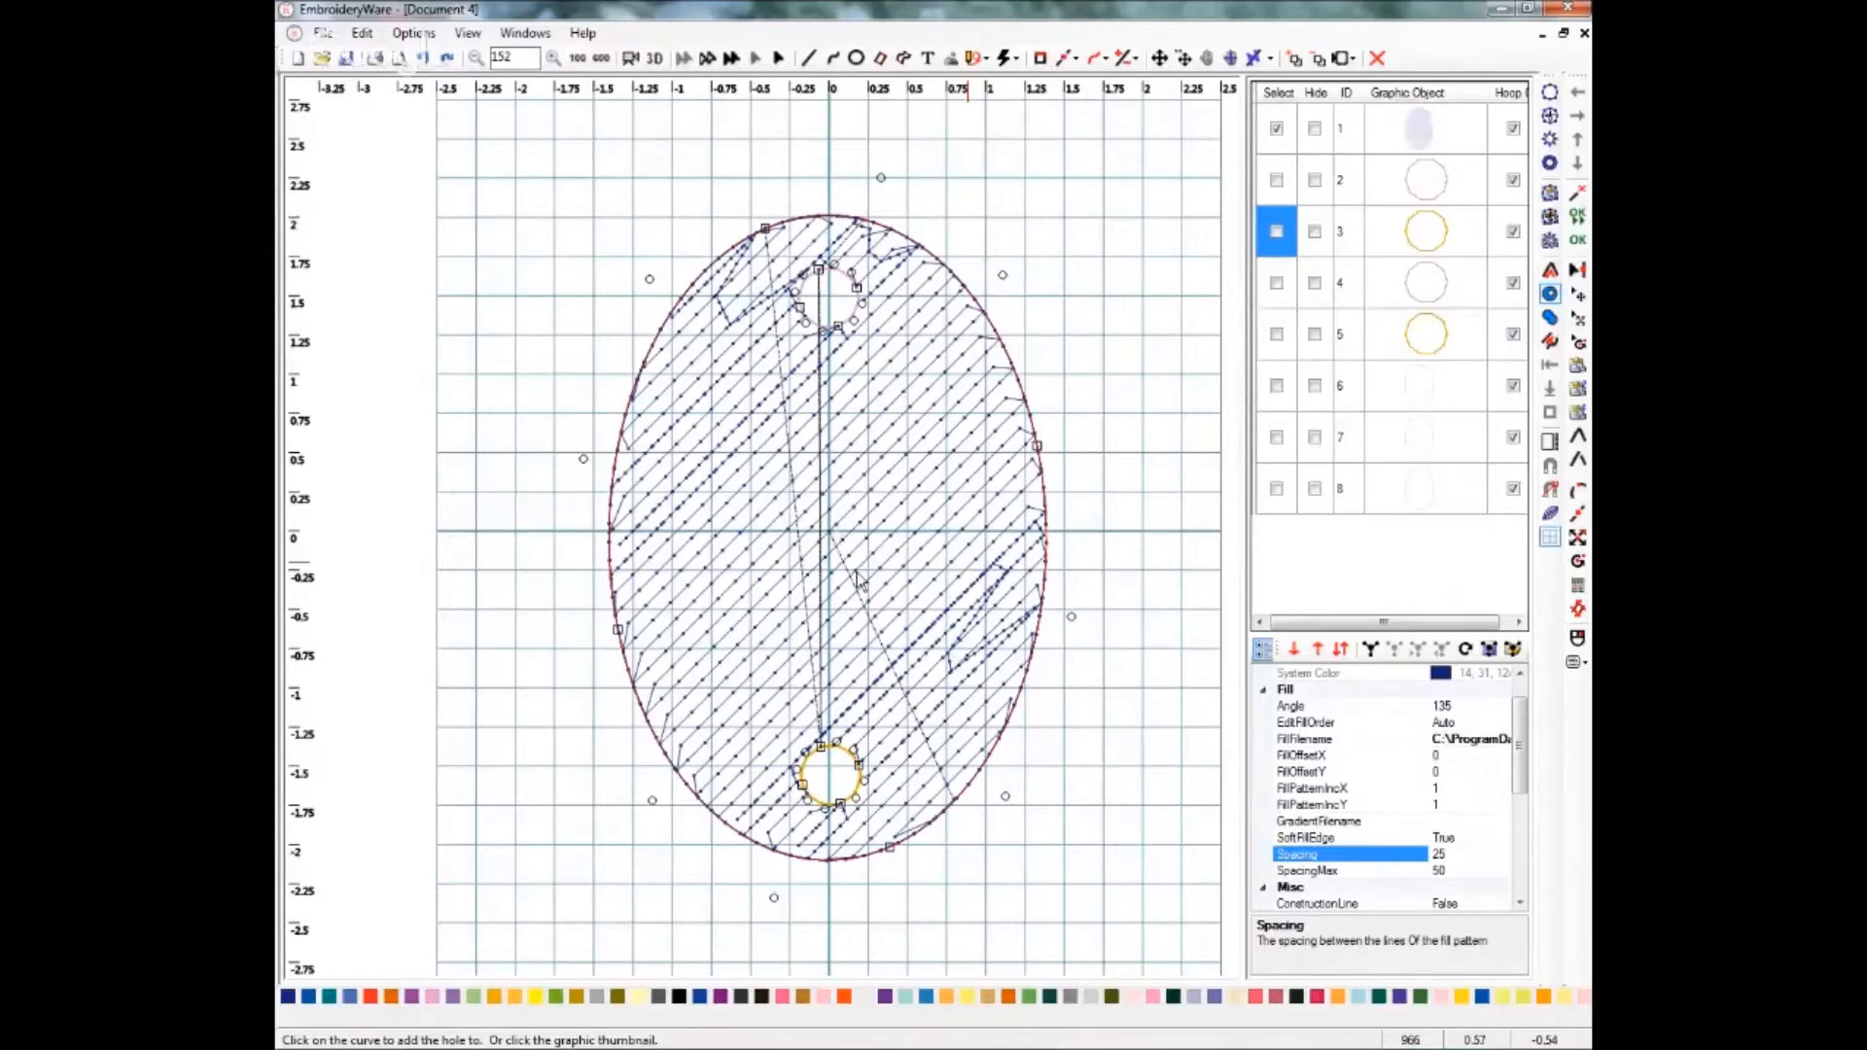
Duplicate the selected oval with Duplicate.
click(1519, 887)
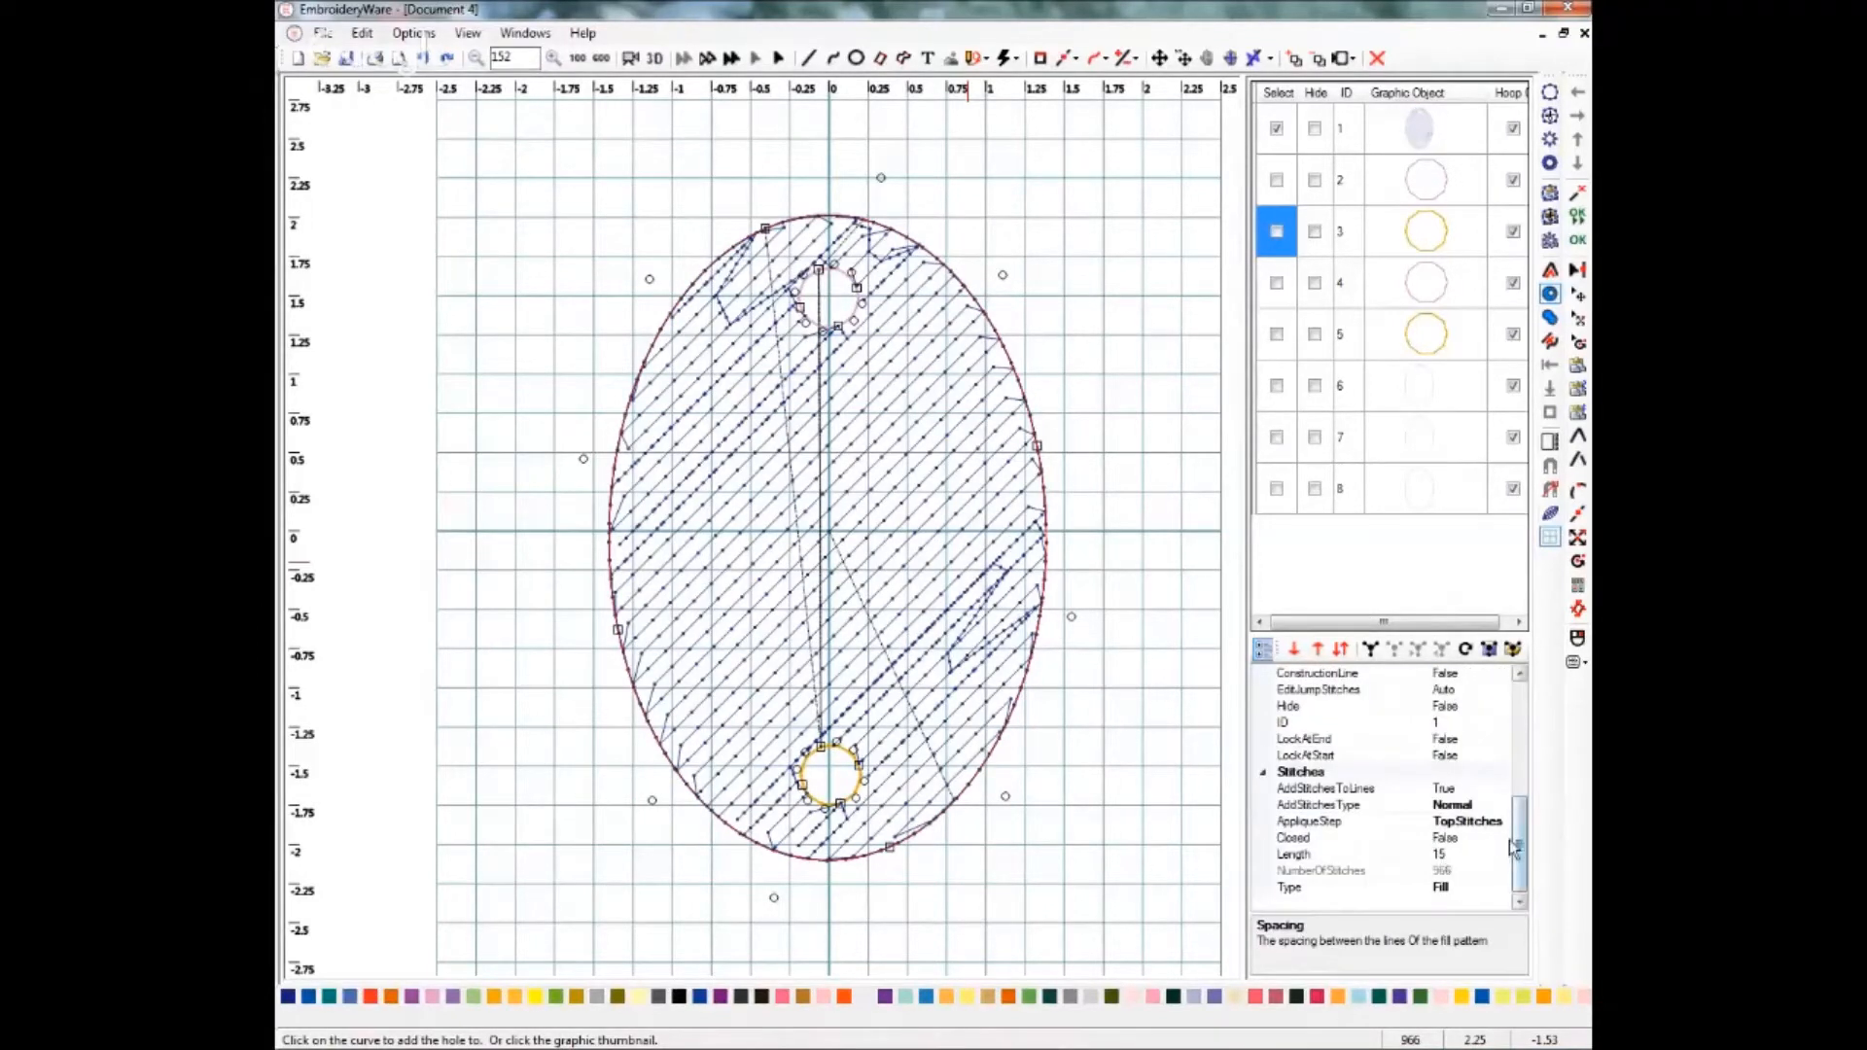
drag(1519, 842, 1522, 721)
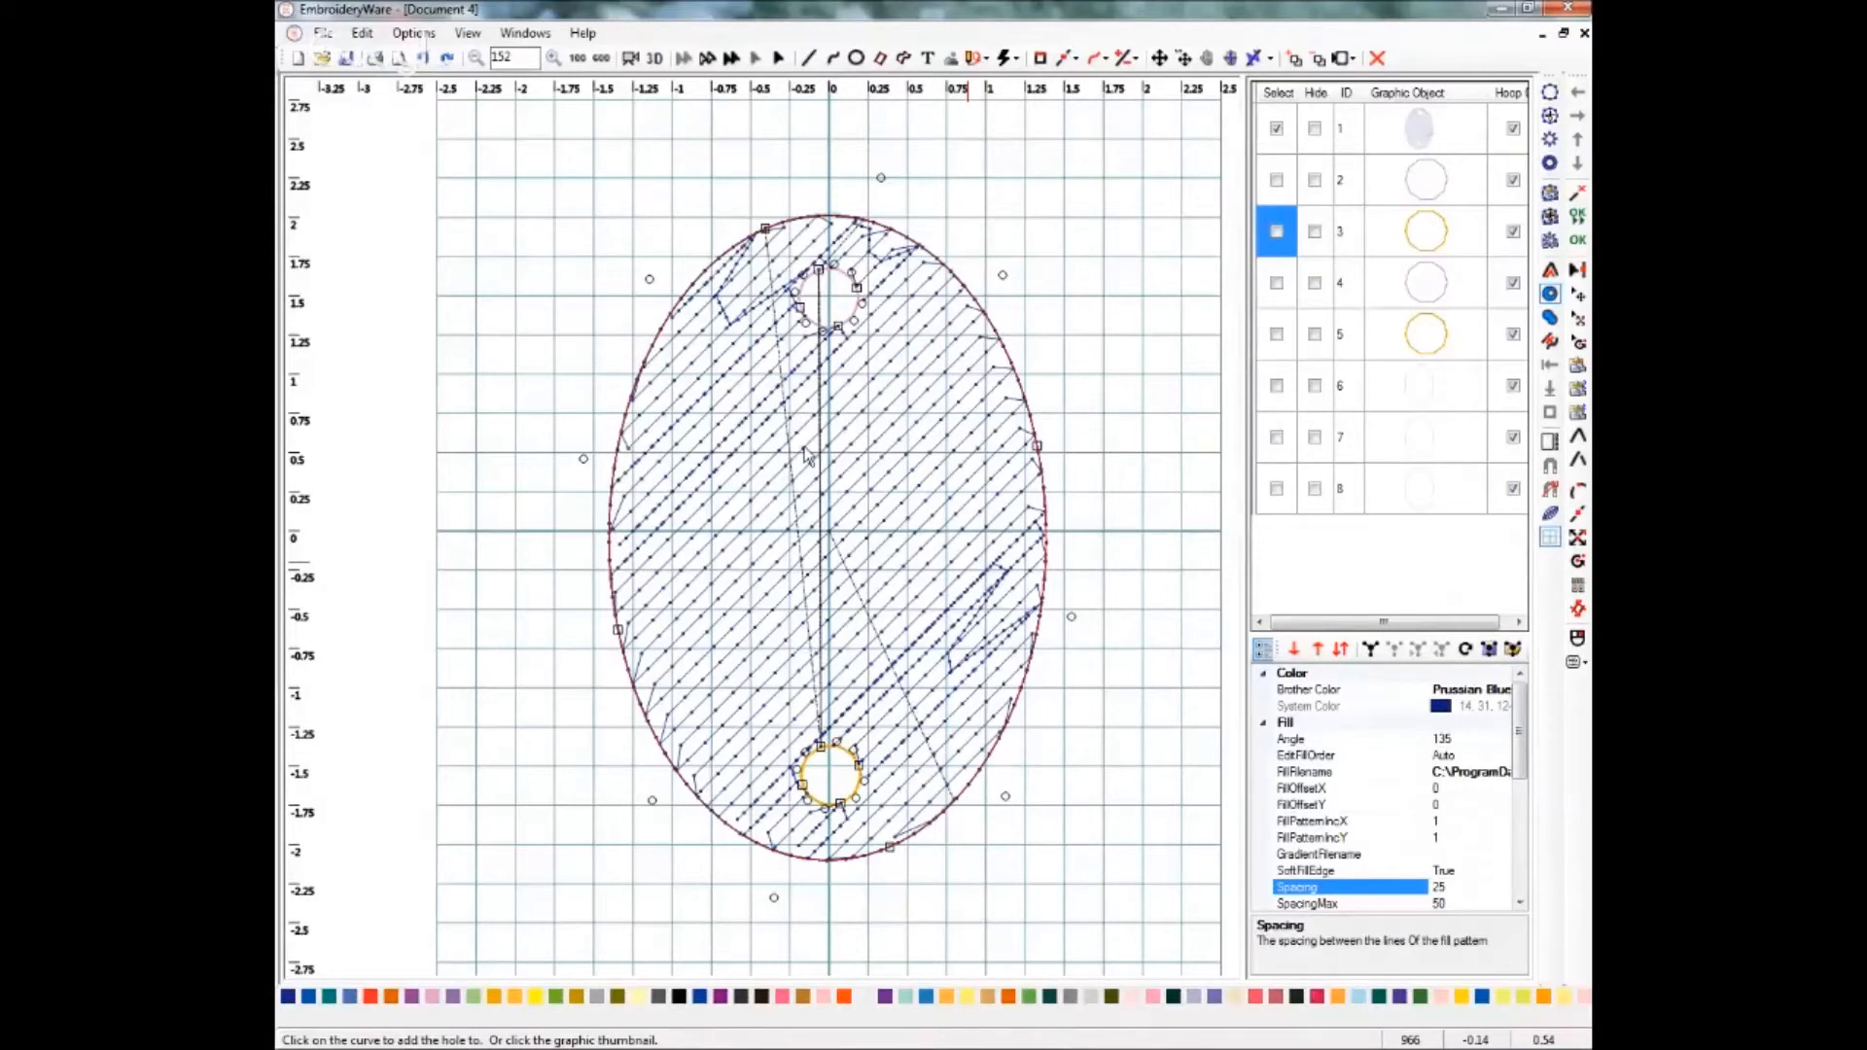
click(357, 33)
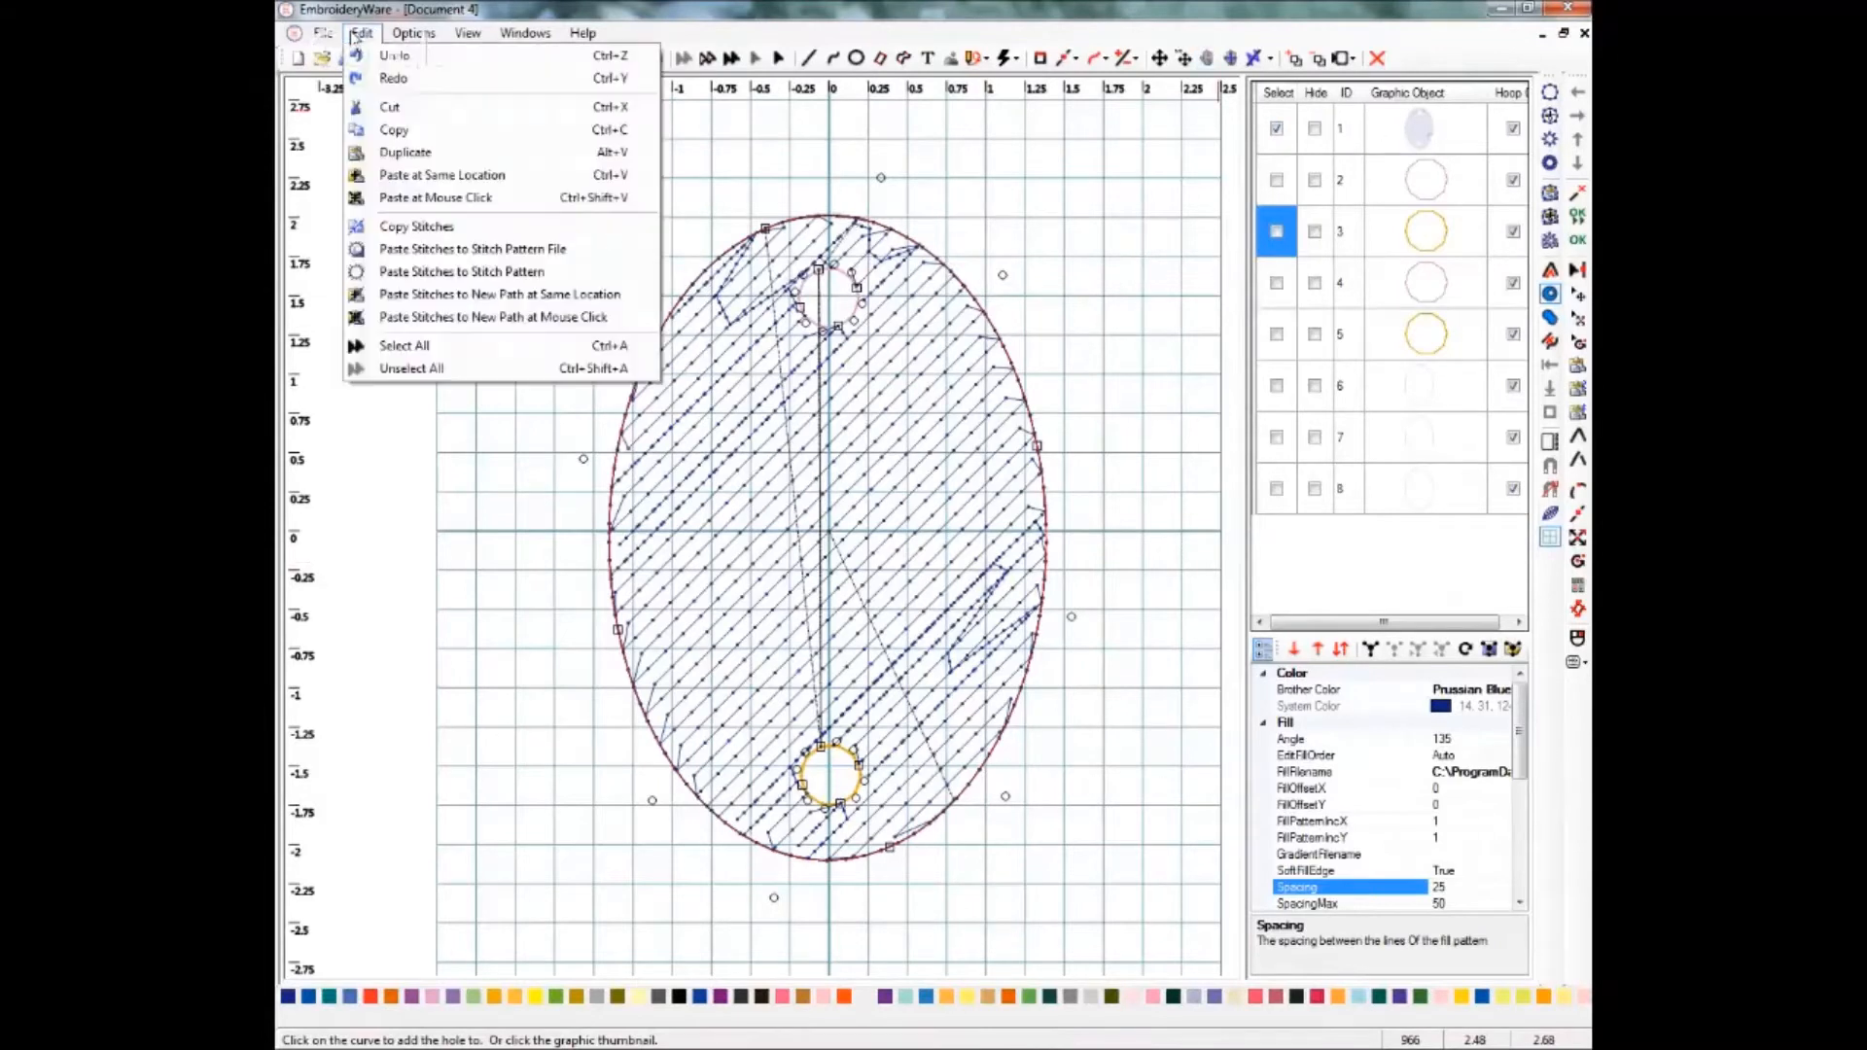
click(399, 154)
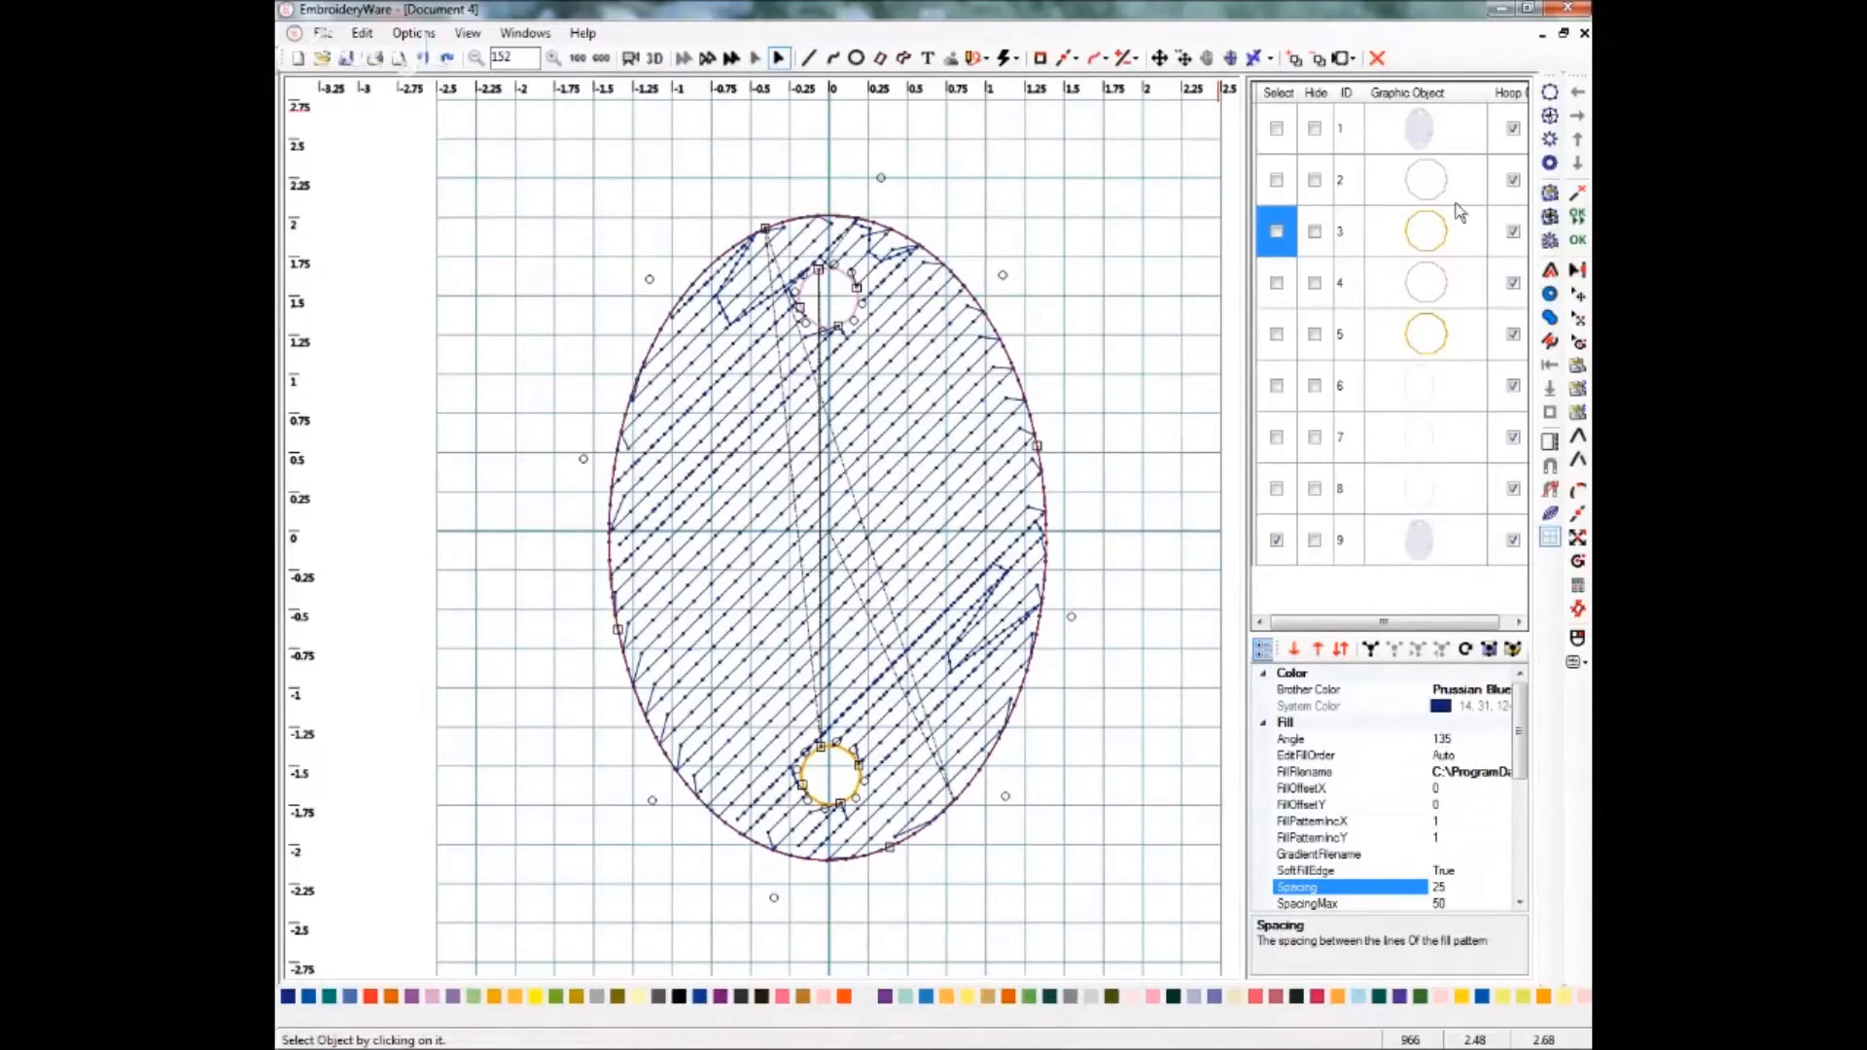
Move the oval duplicate up in stitch order until it sits directly after the original oval.
click(1318, 653)
click(1319, 654)
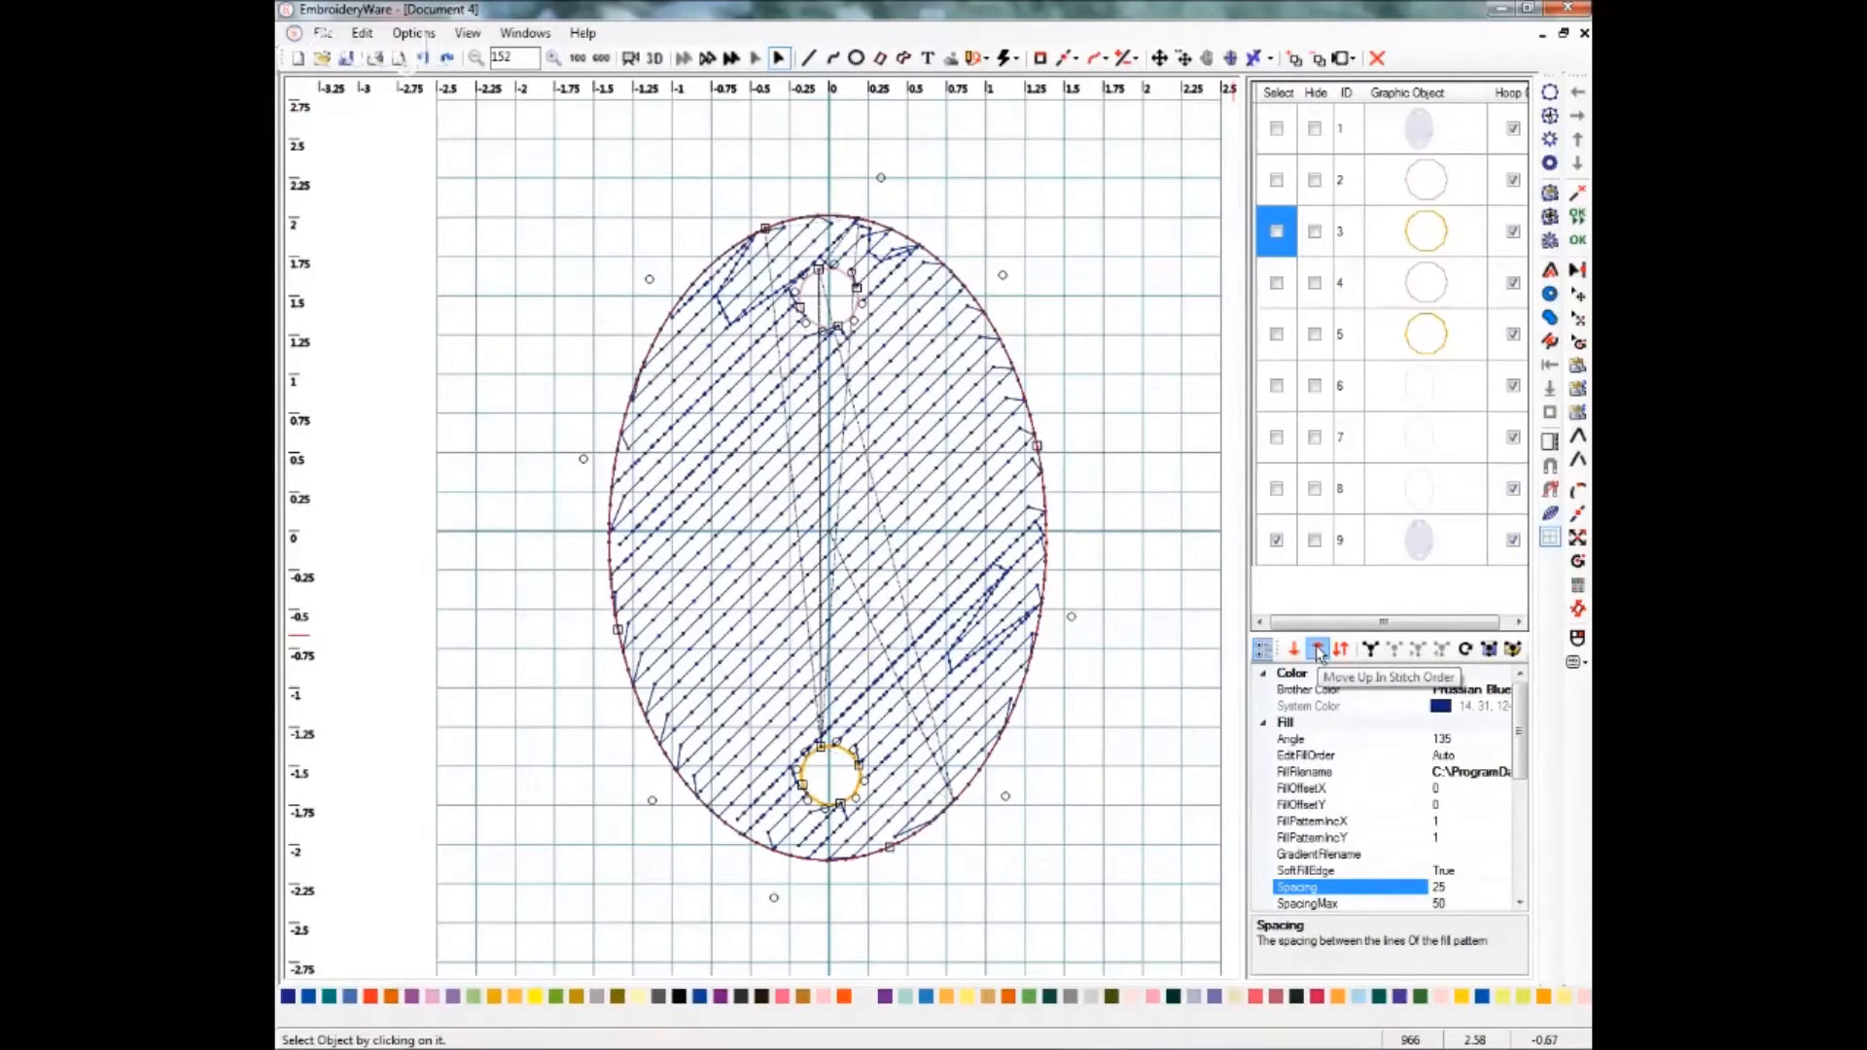
click(1318, 653)
click(1319, 654)
click(1319, 653)
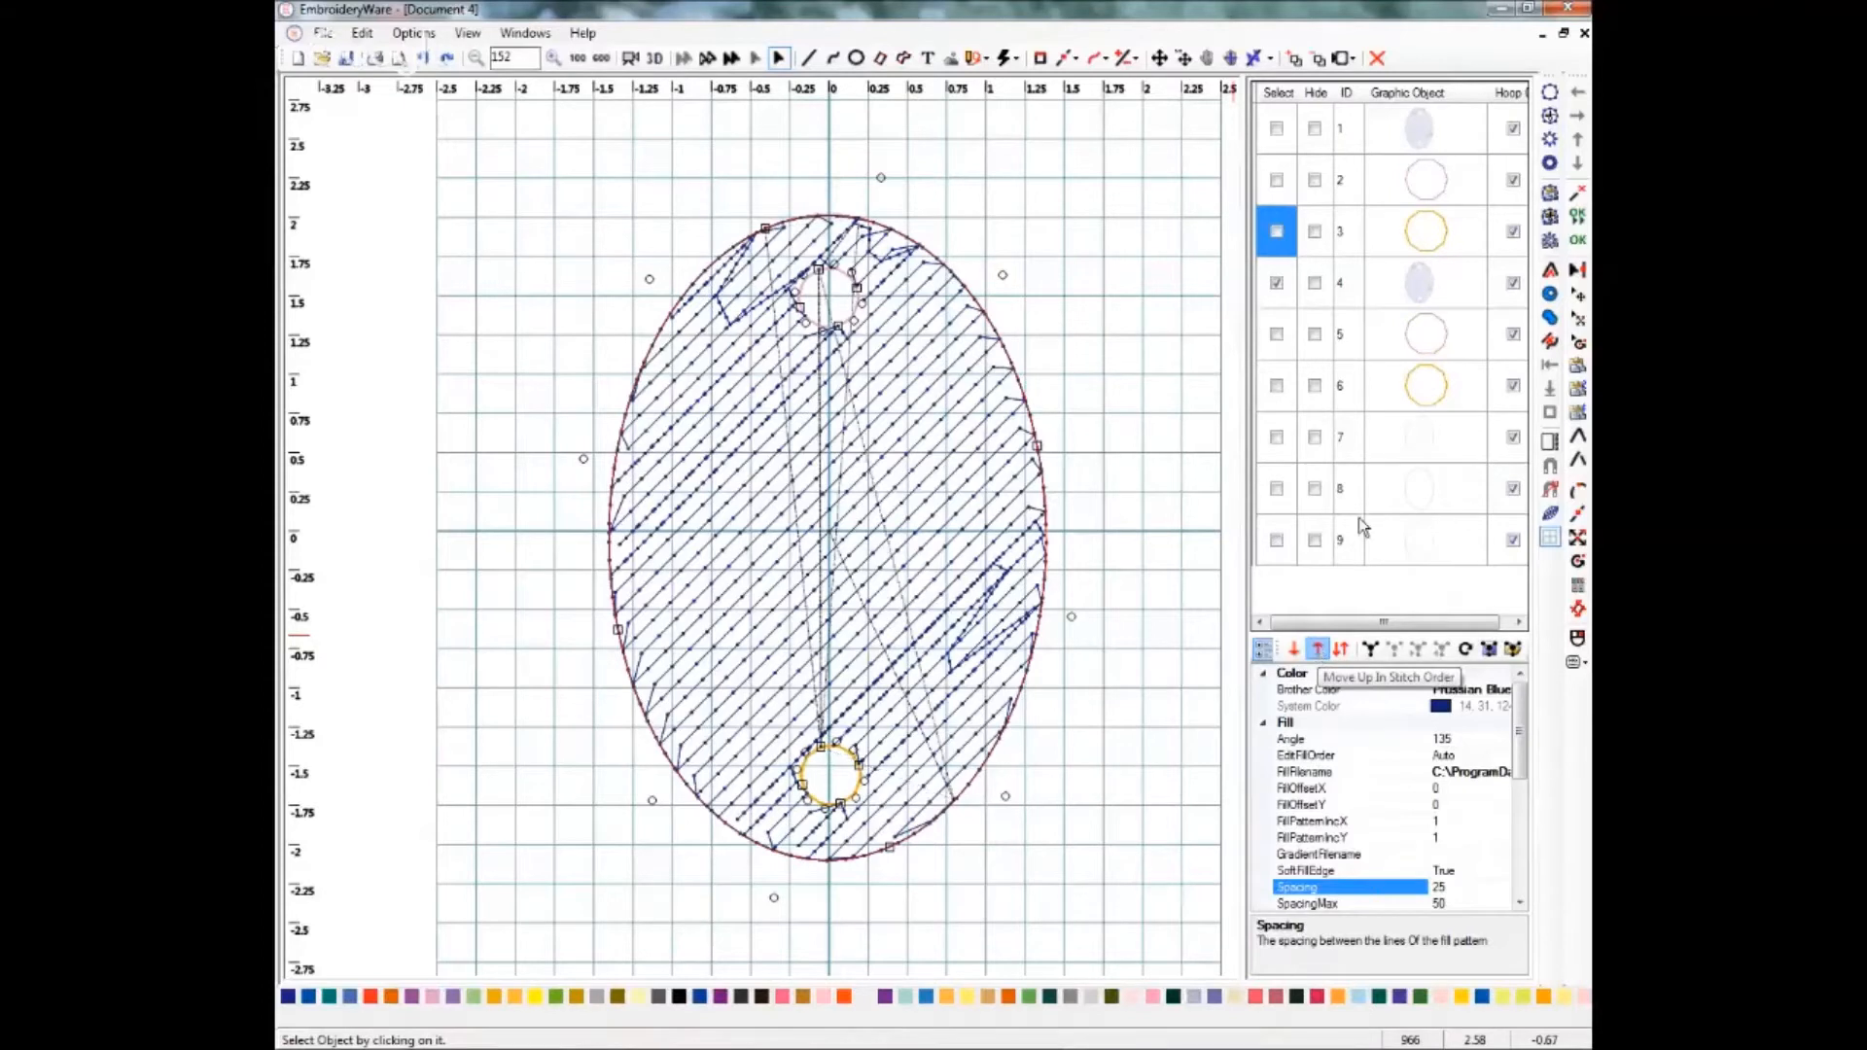
Select the duplicate oval and set its fill angle to 80.
click(1420, 202)
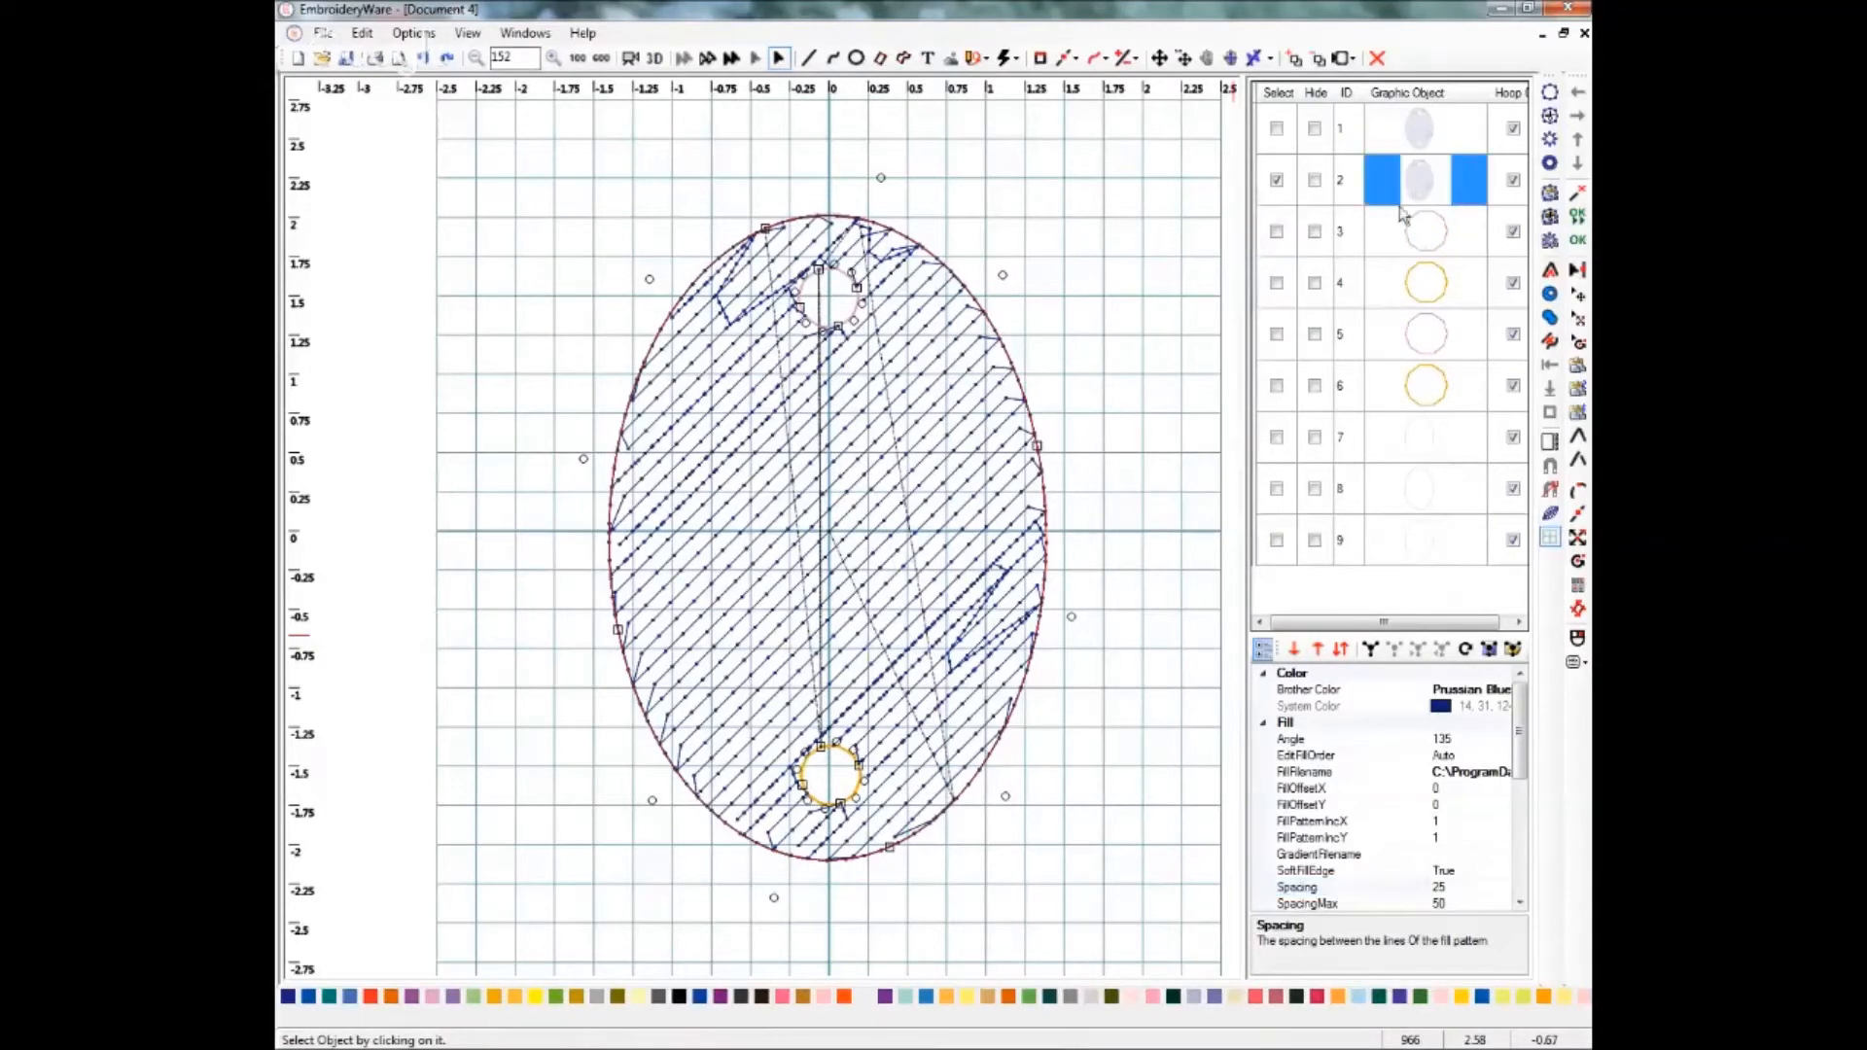
click(1275, 179)
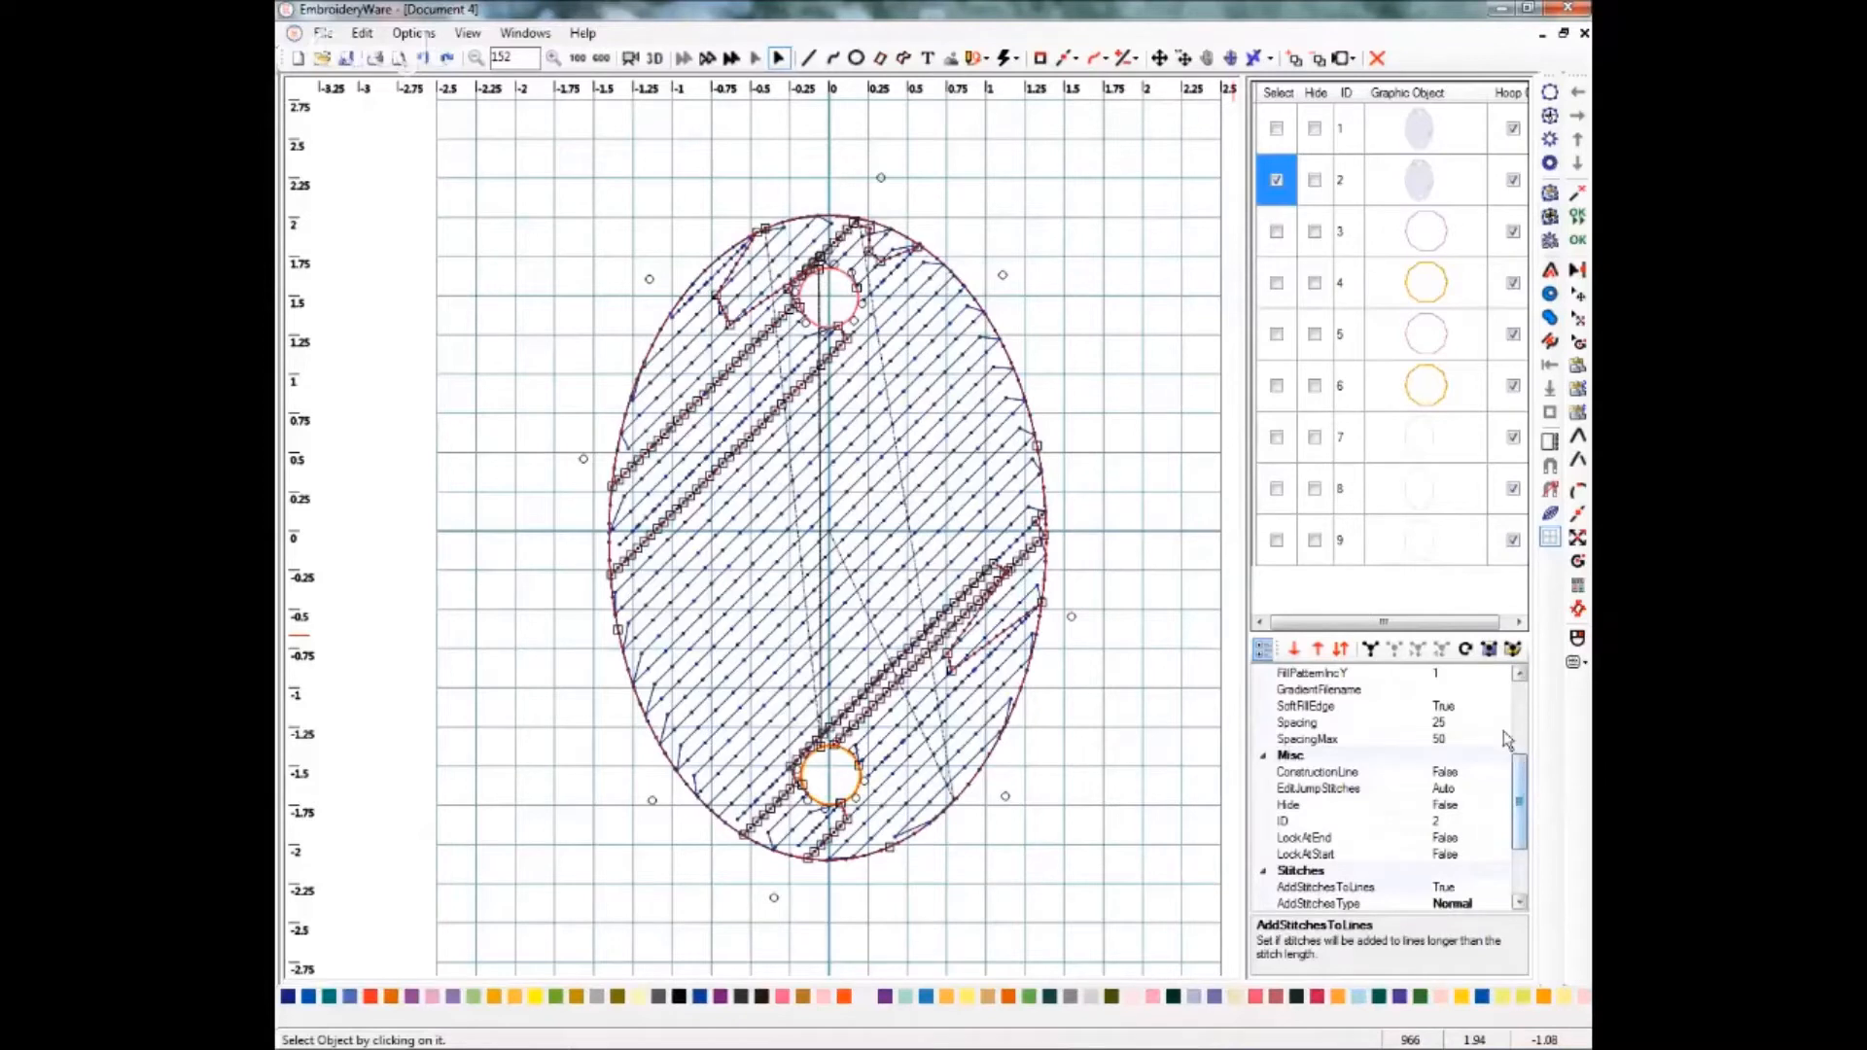
click(1518, 698)
click(1360, 740)
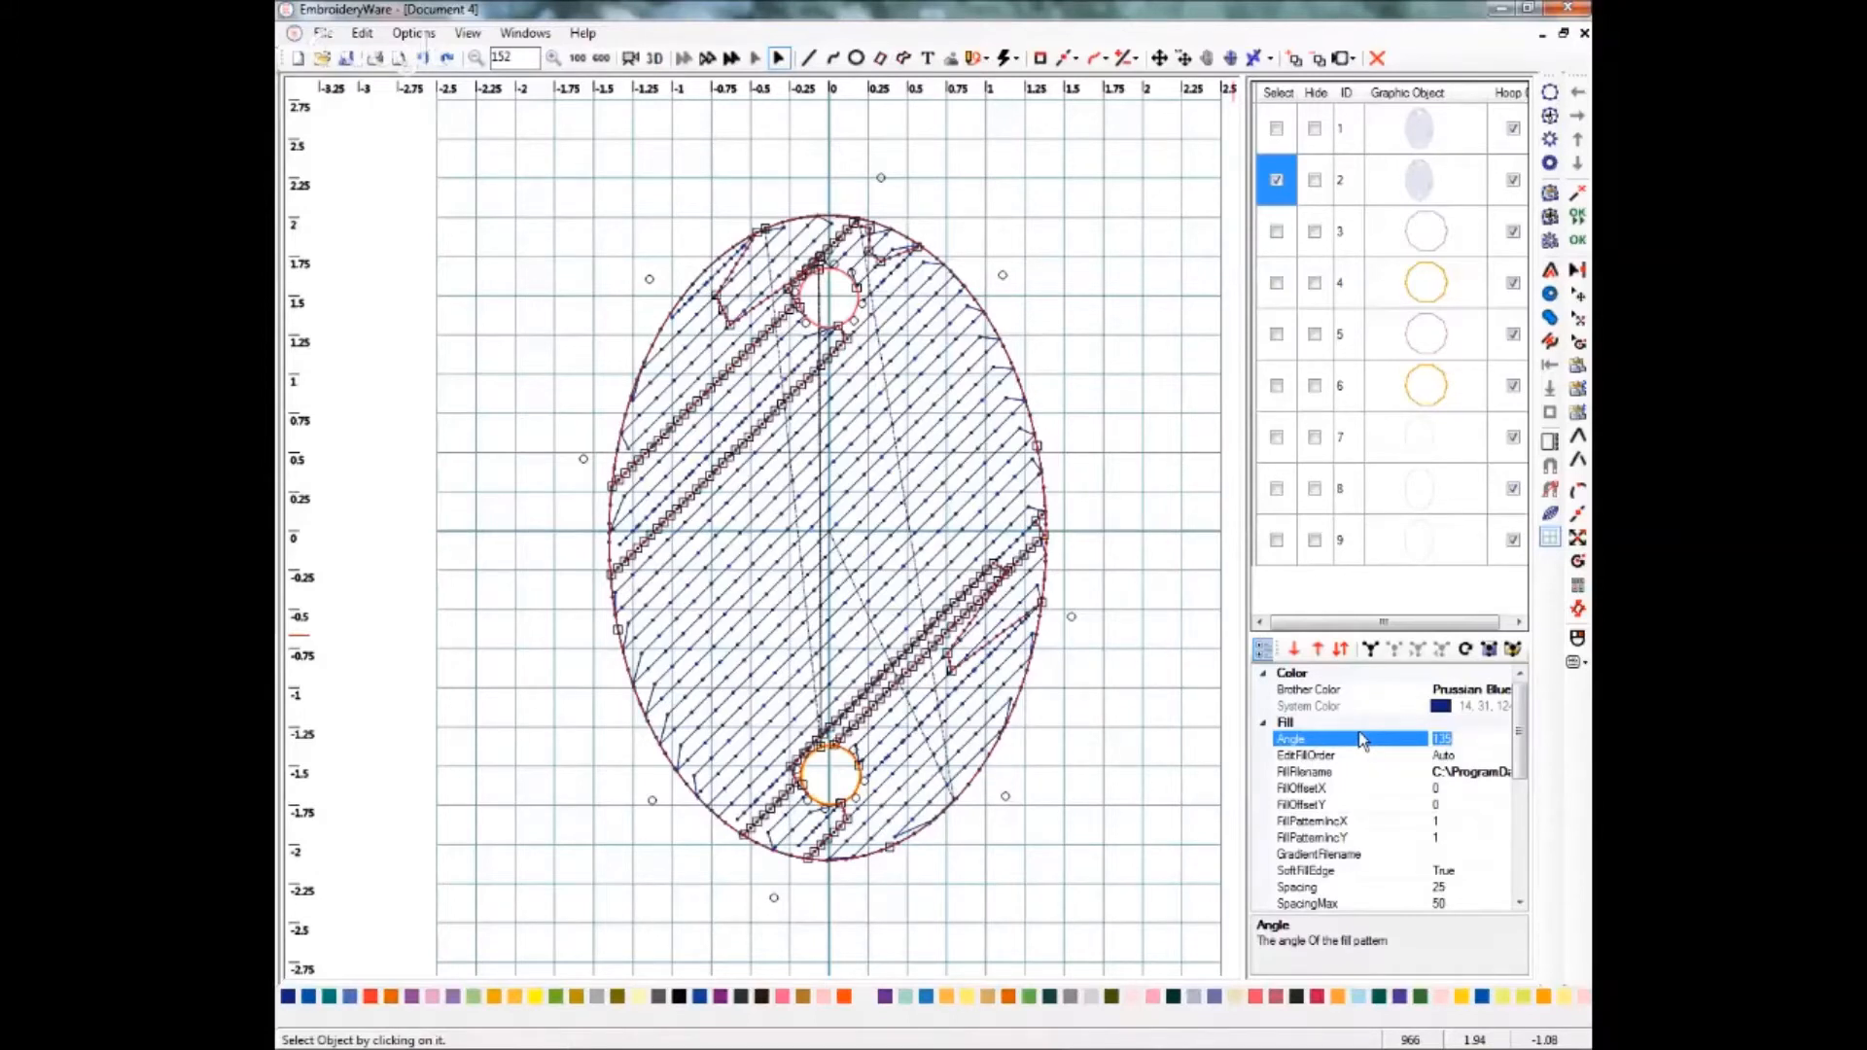
text(80)
key(Return)
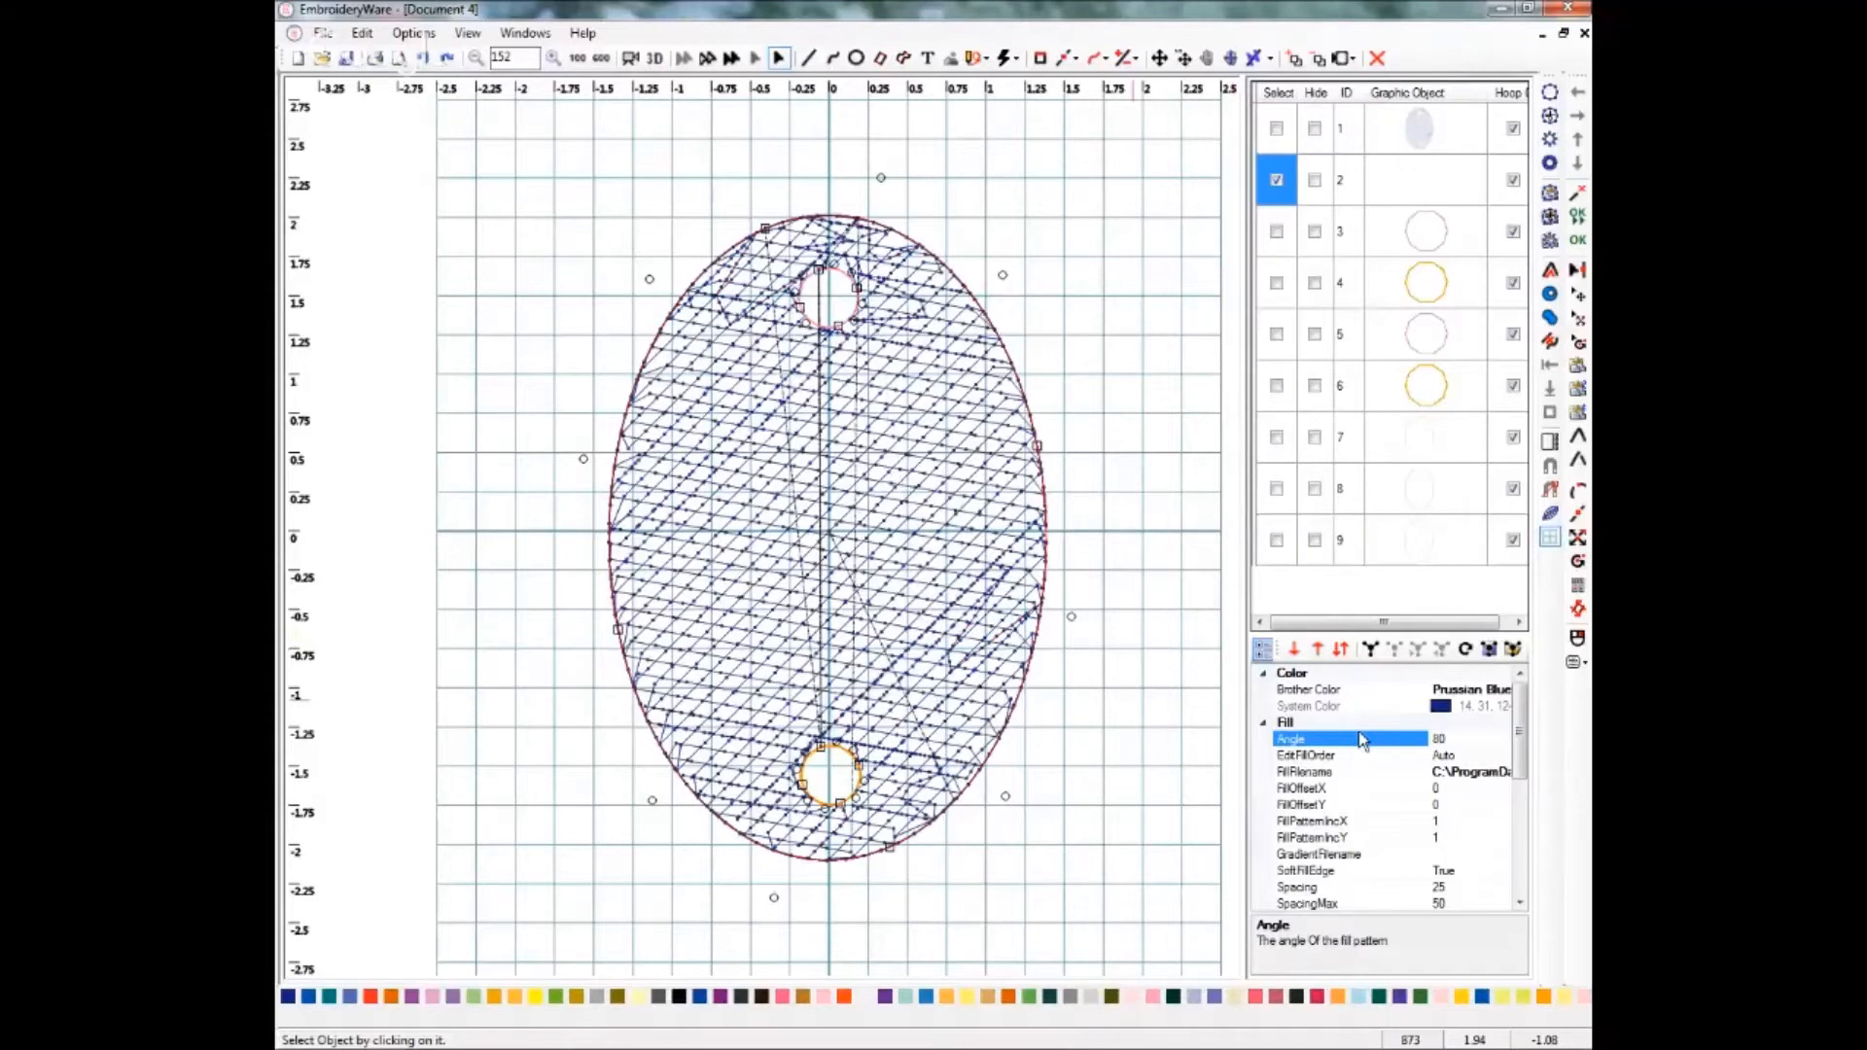
Set the duplicate oval's Brother colour to Vermilion.
mouse_move(1519, 768)
mouse_down()
mouse_move(1533, 813)
mouse_move(1534, 762)
mouse_up()
click(1483, 693)
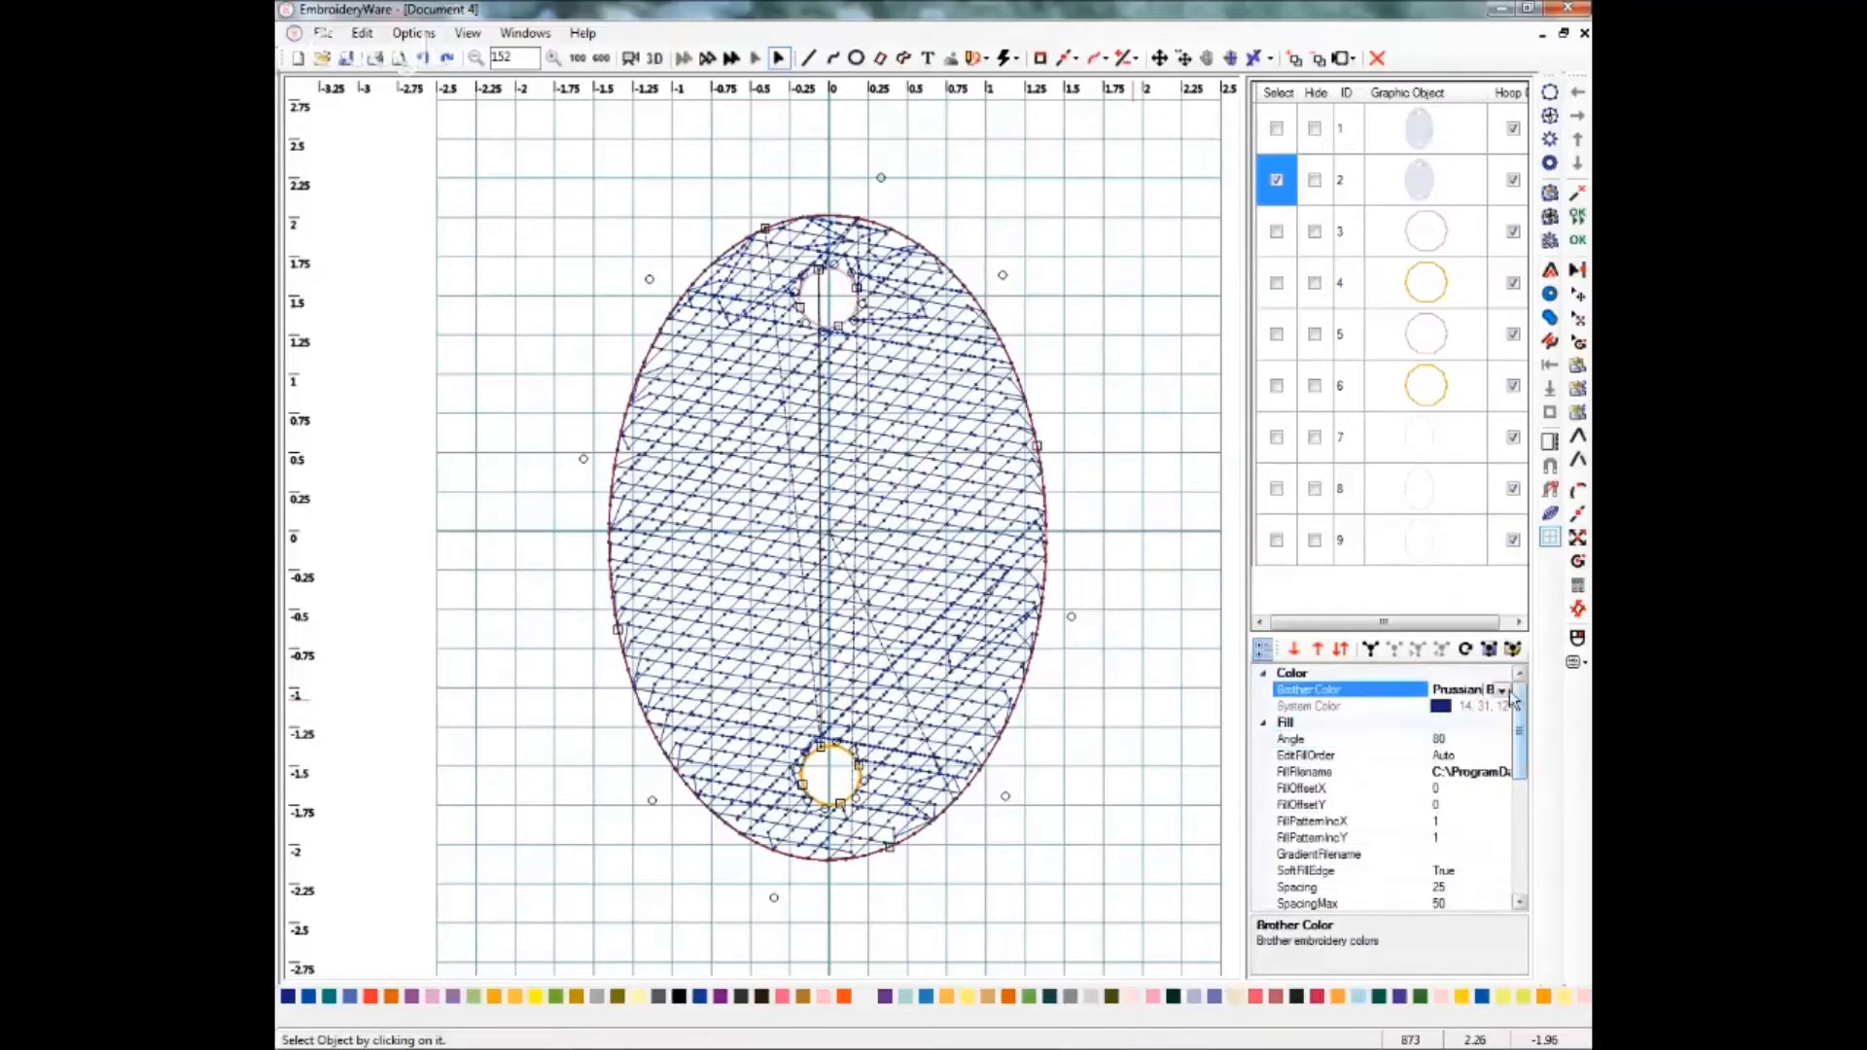
click(1500, 691)
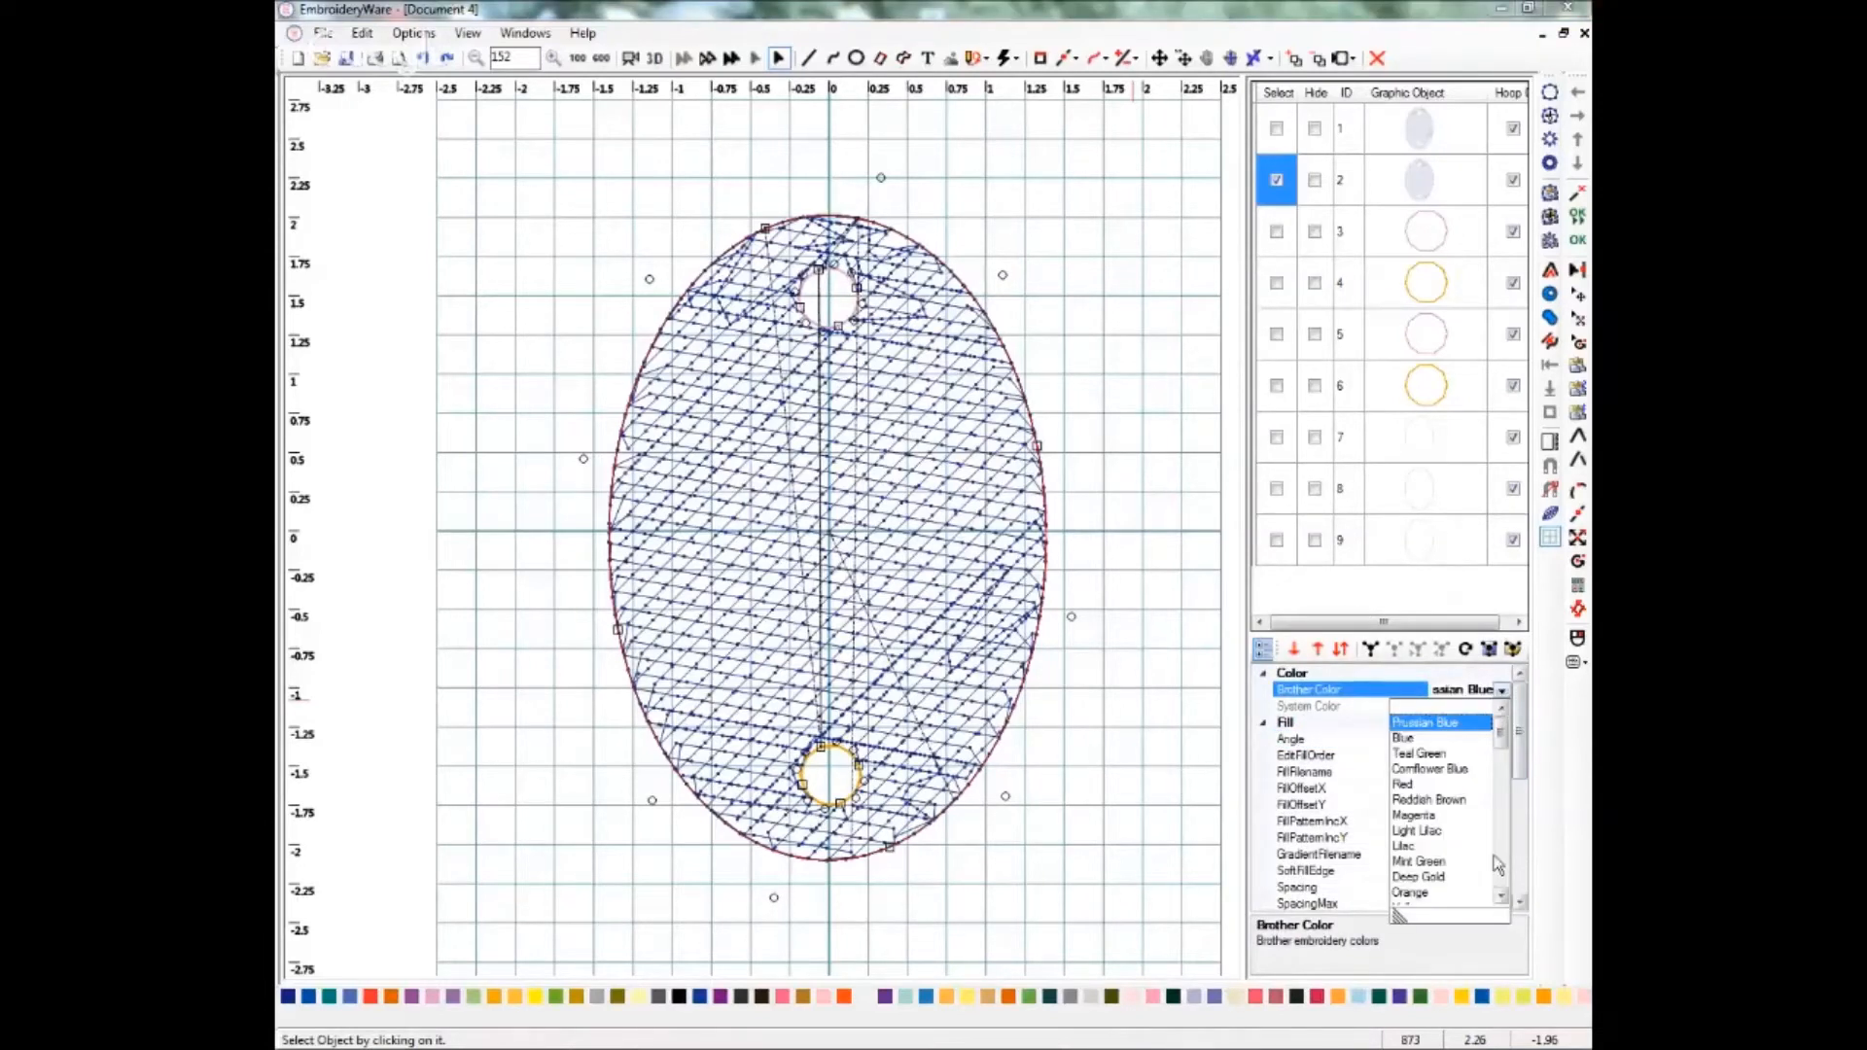
scroll(1498, 866, down, 4)
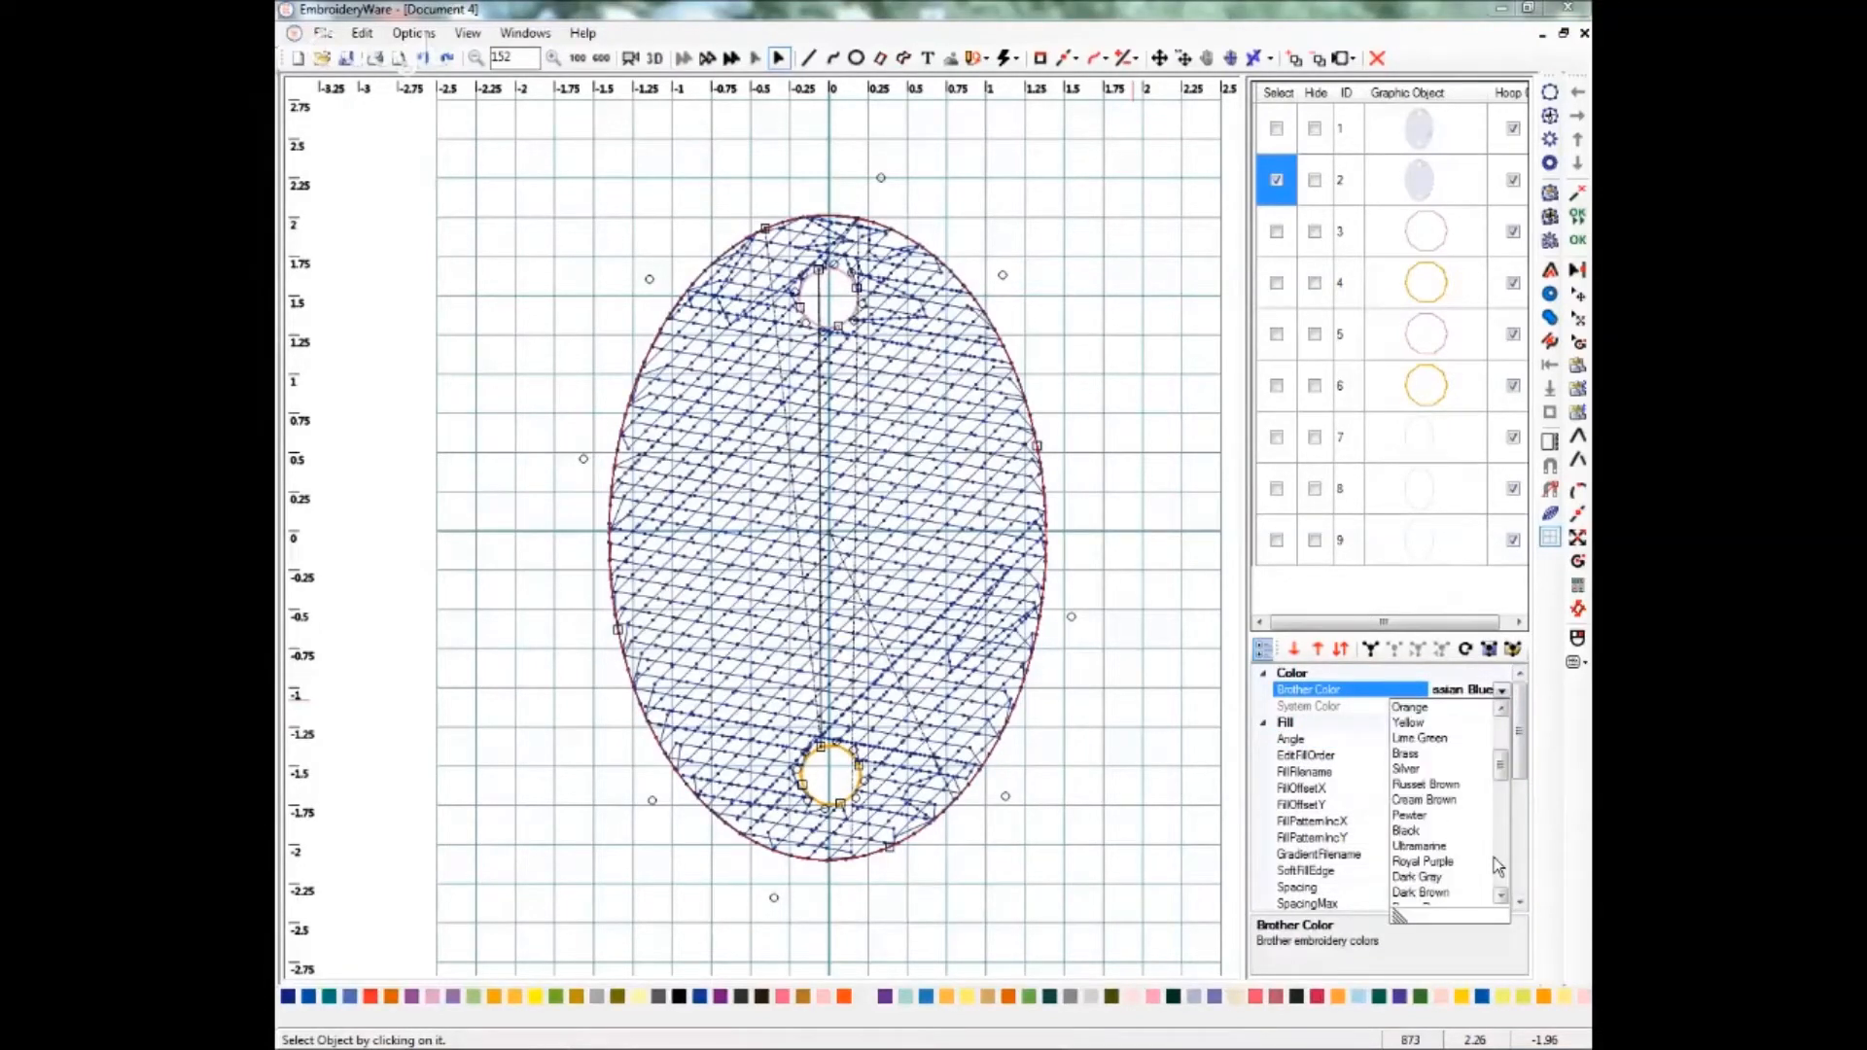
scroll(1497, 866, down, 4)
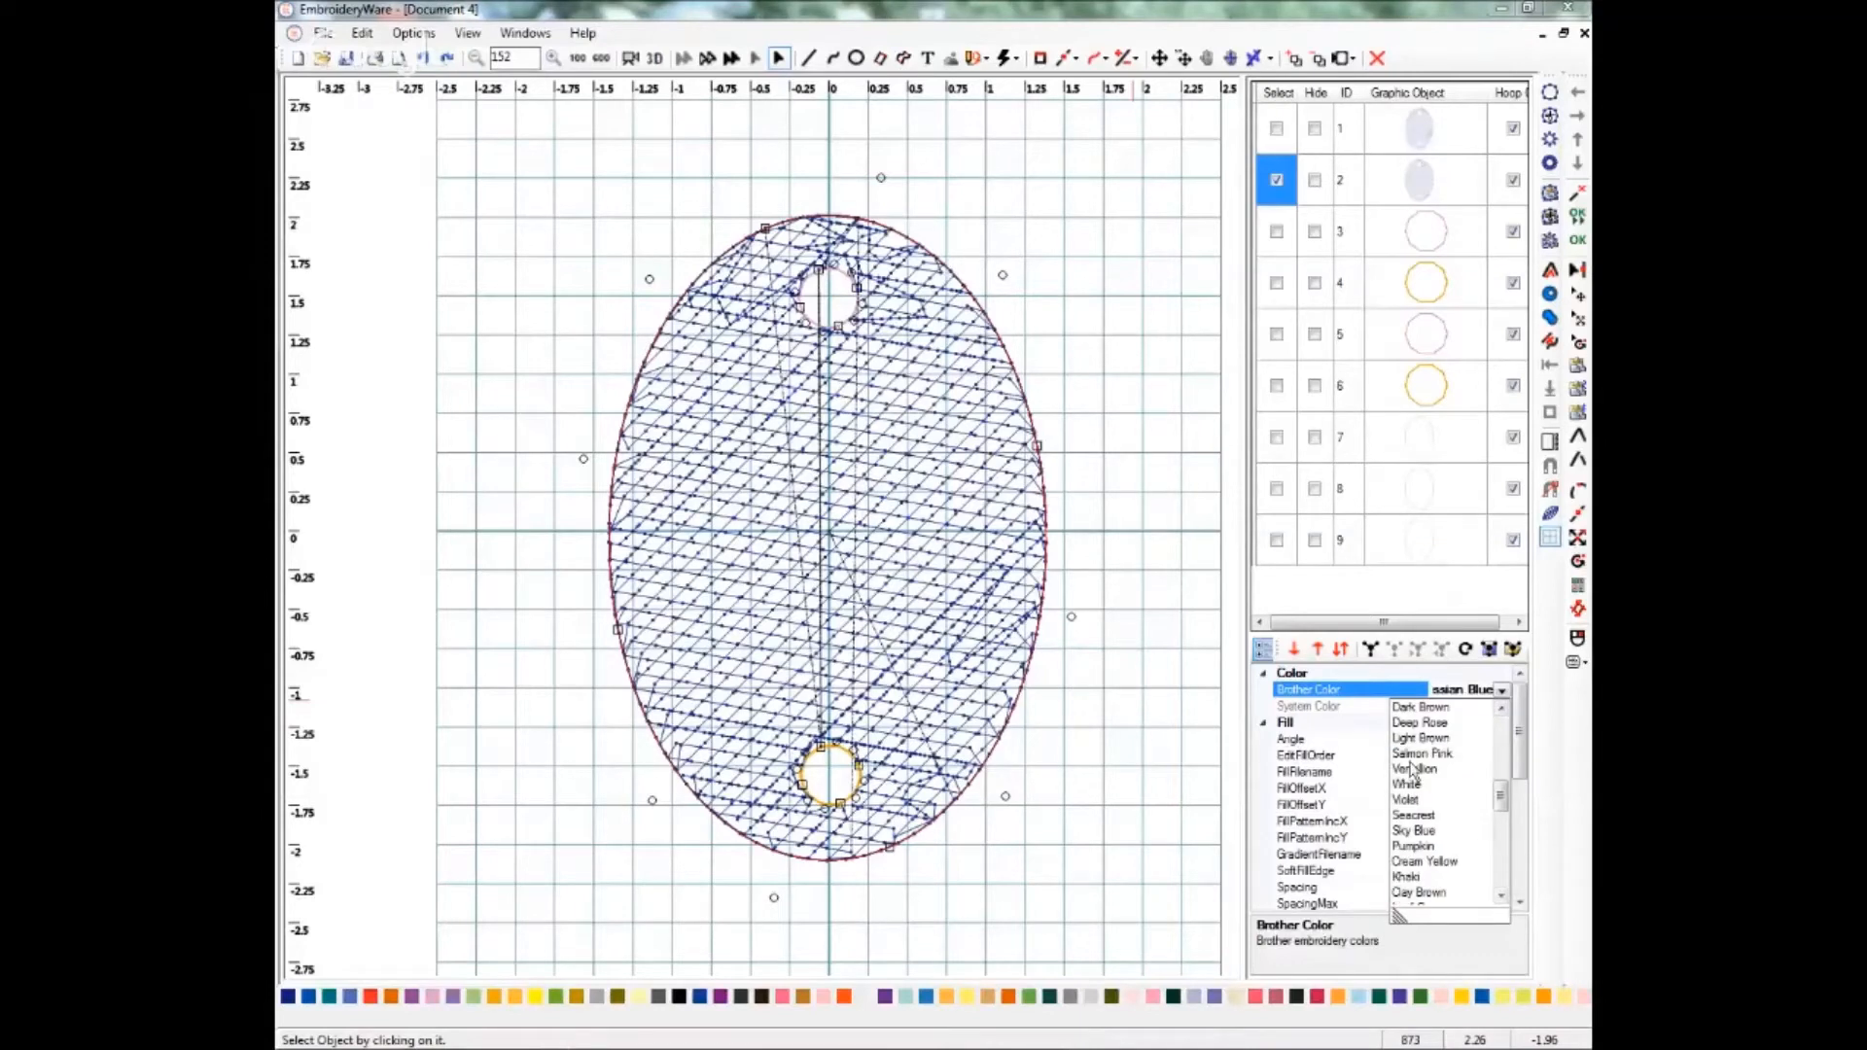
click(1410, 781)
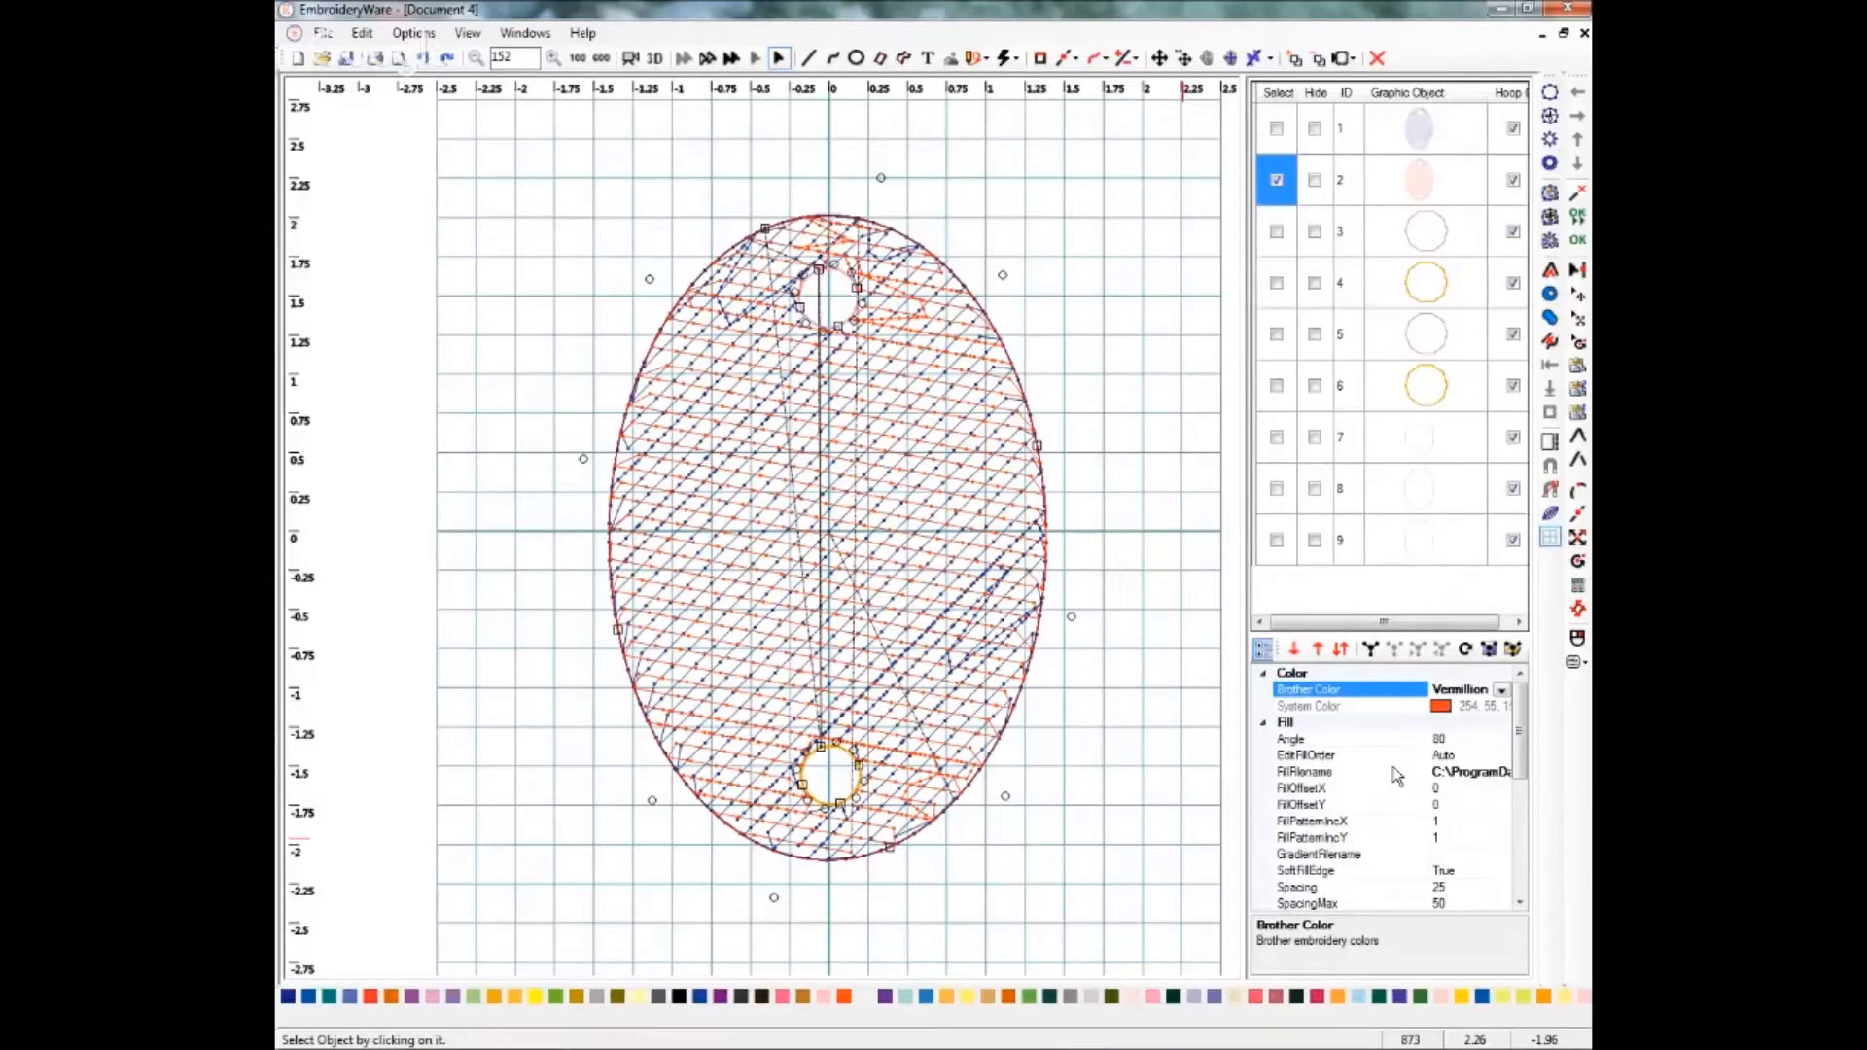
Select the original oval and open its Edit Fill Order dialog.
click(1275, 183)
click(1277, 132)
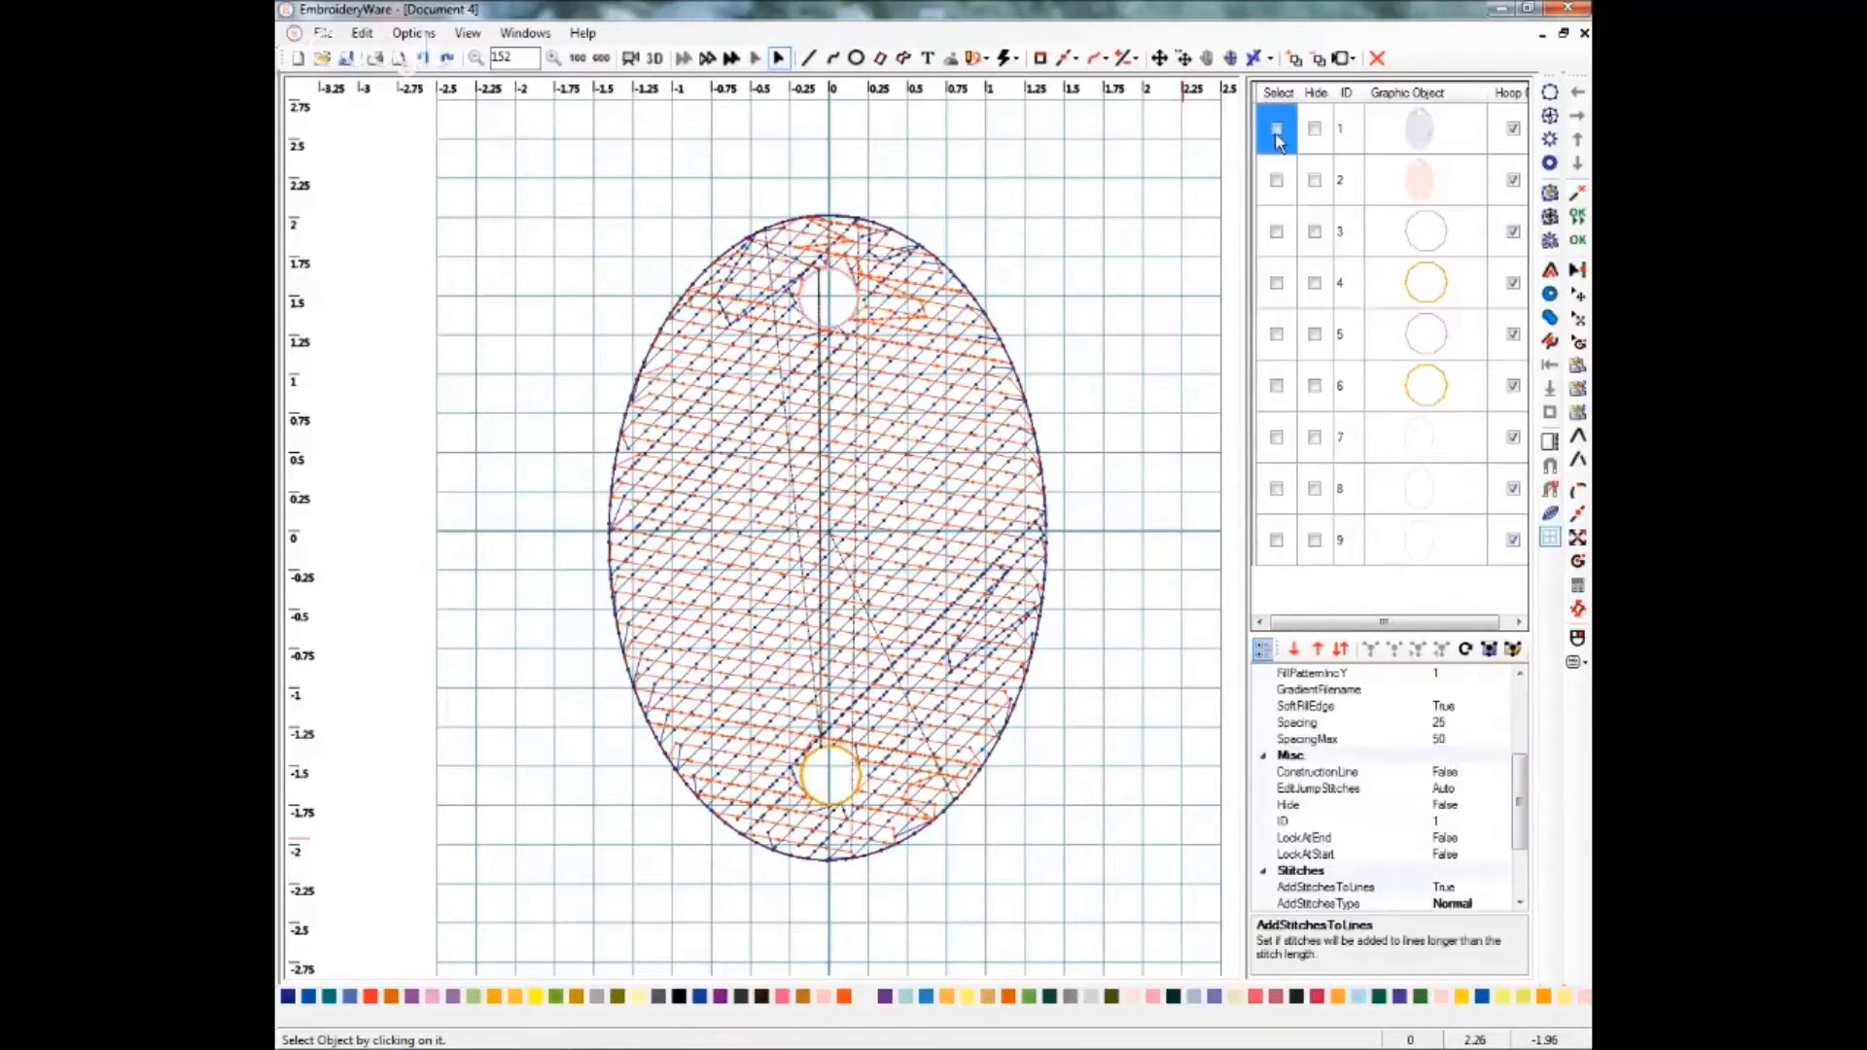
click(1275, 129)
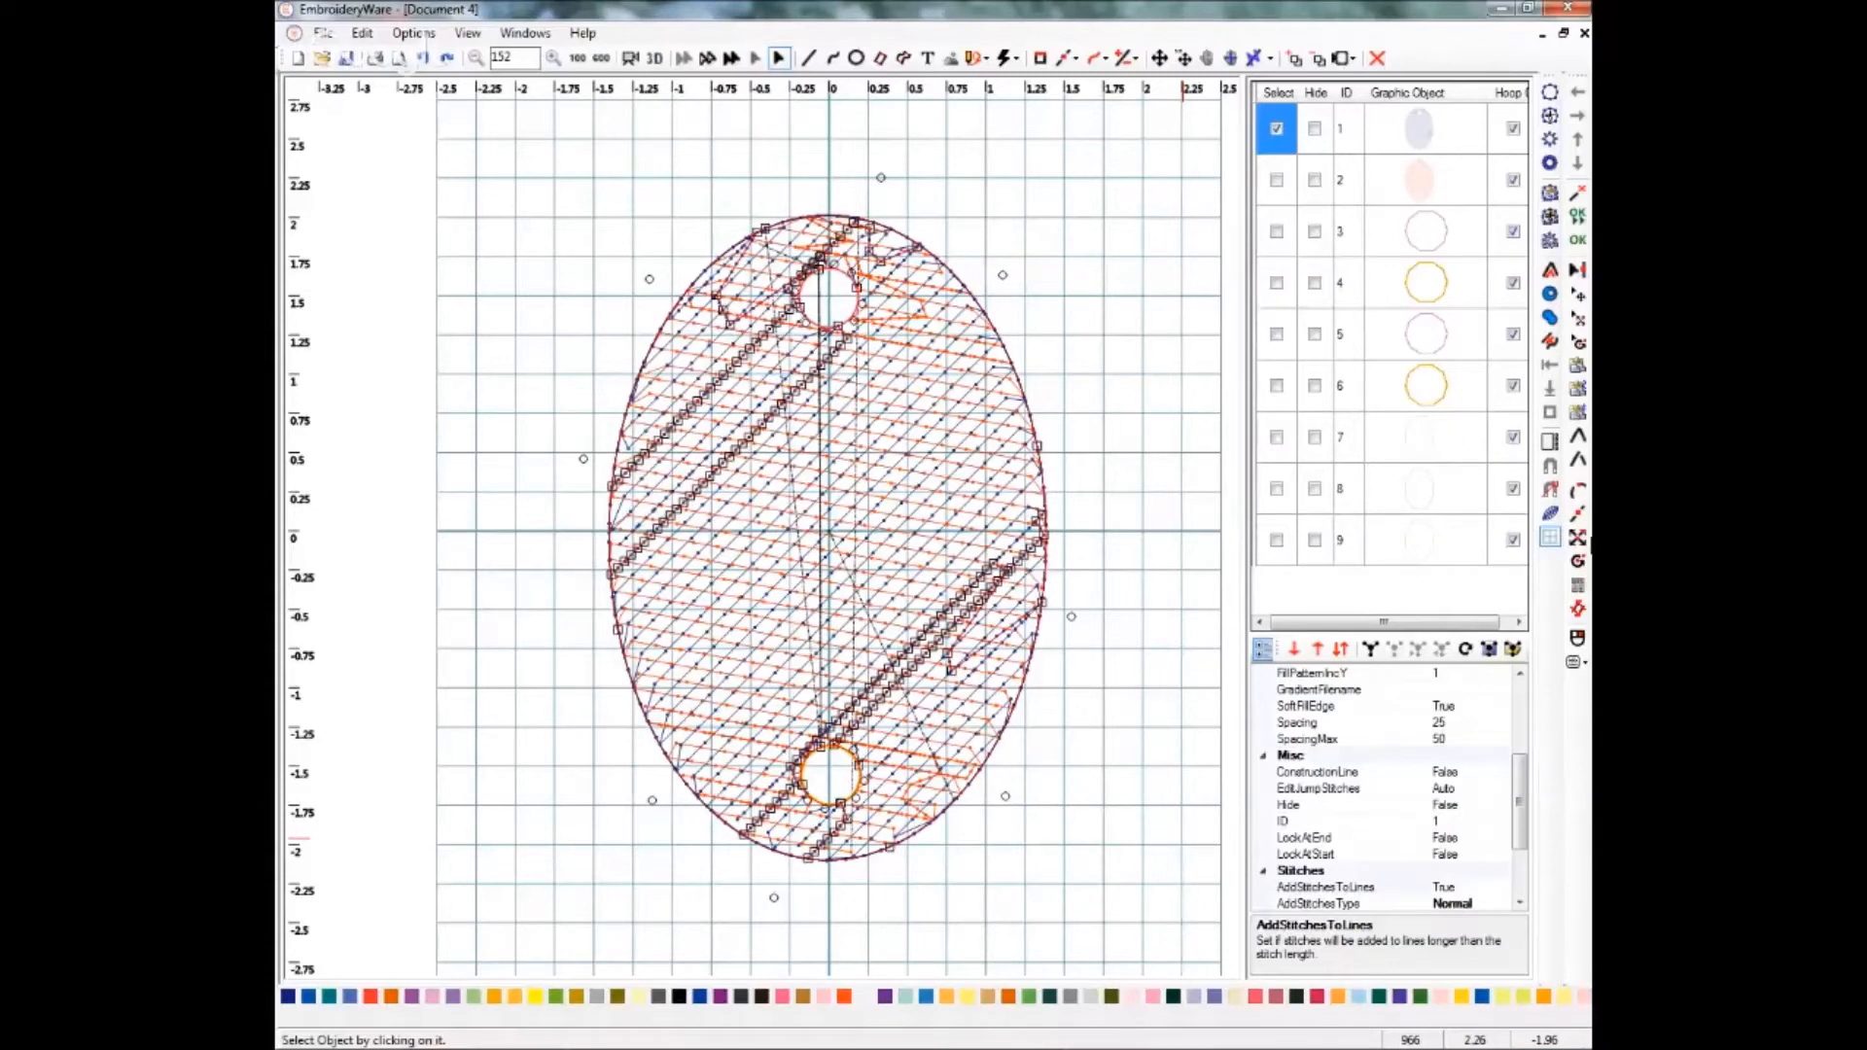
scroll(1520, 697, up, 4)
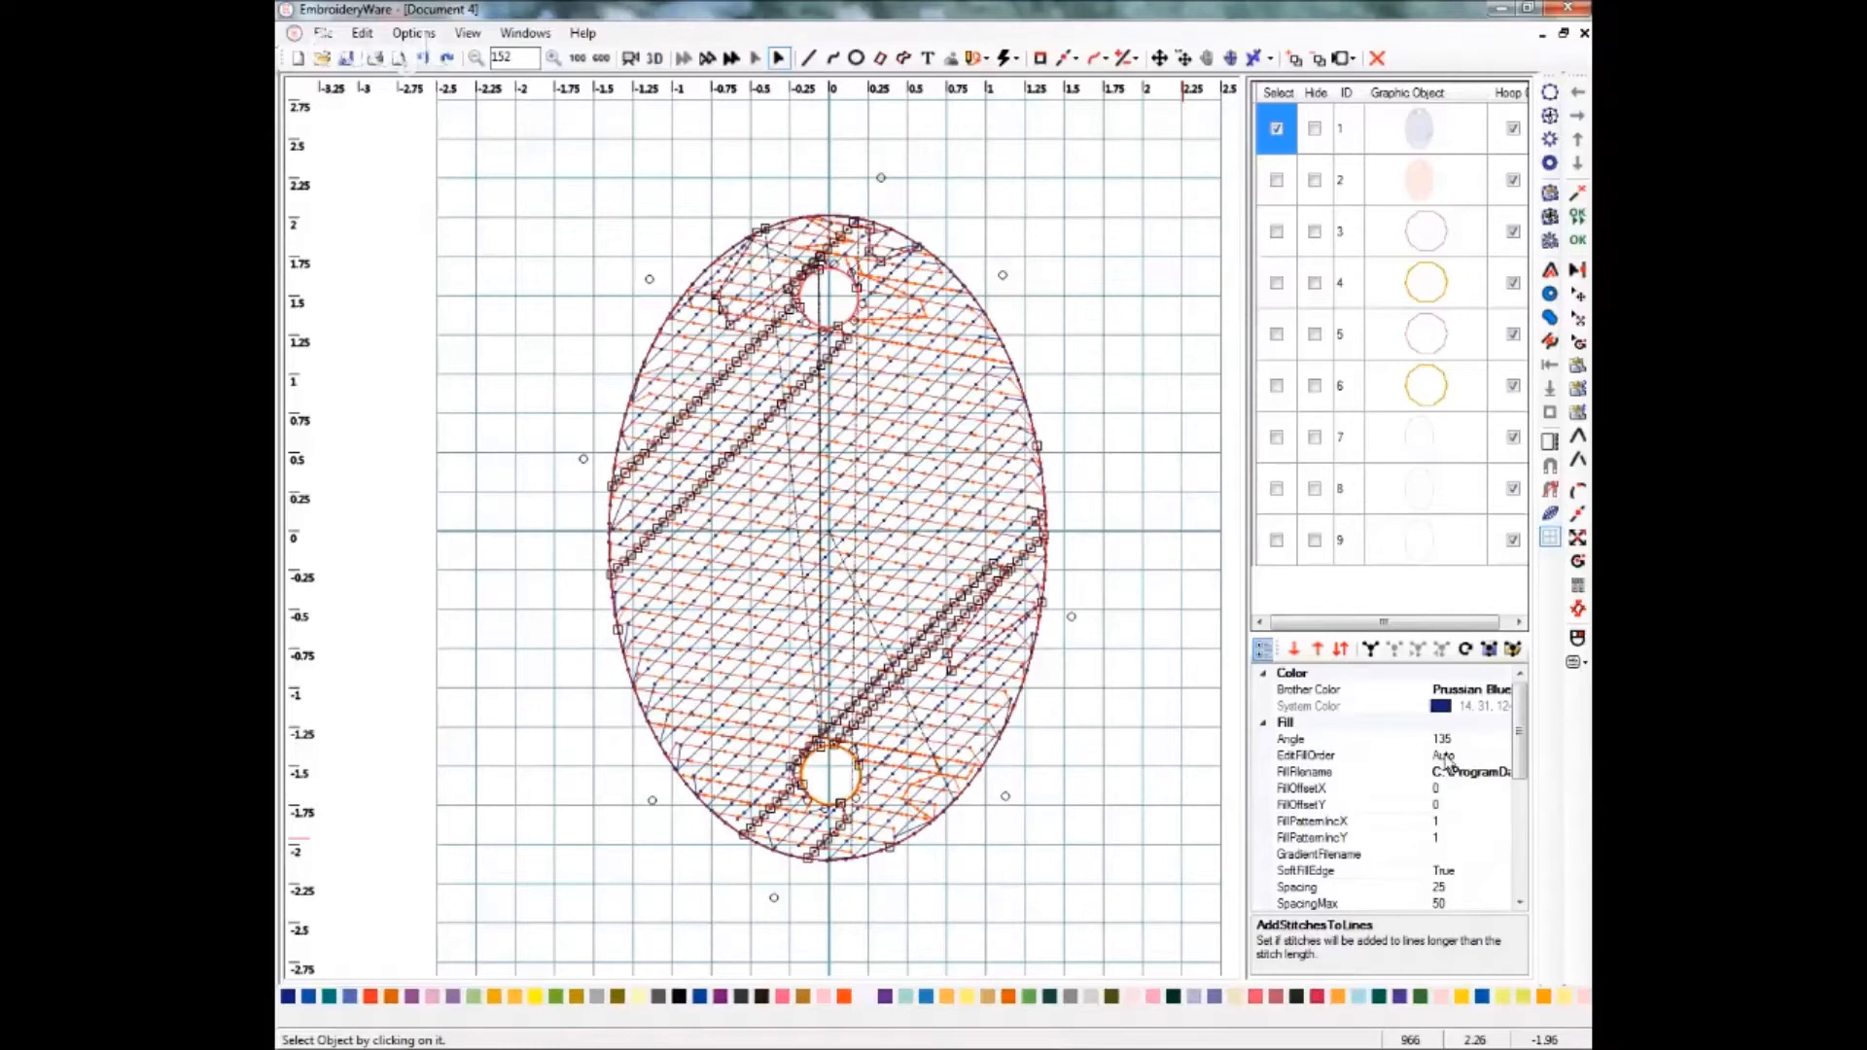
click(1445, 756)
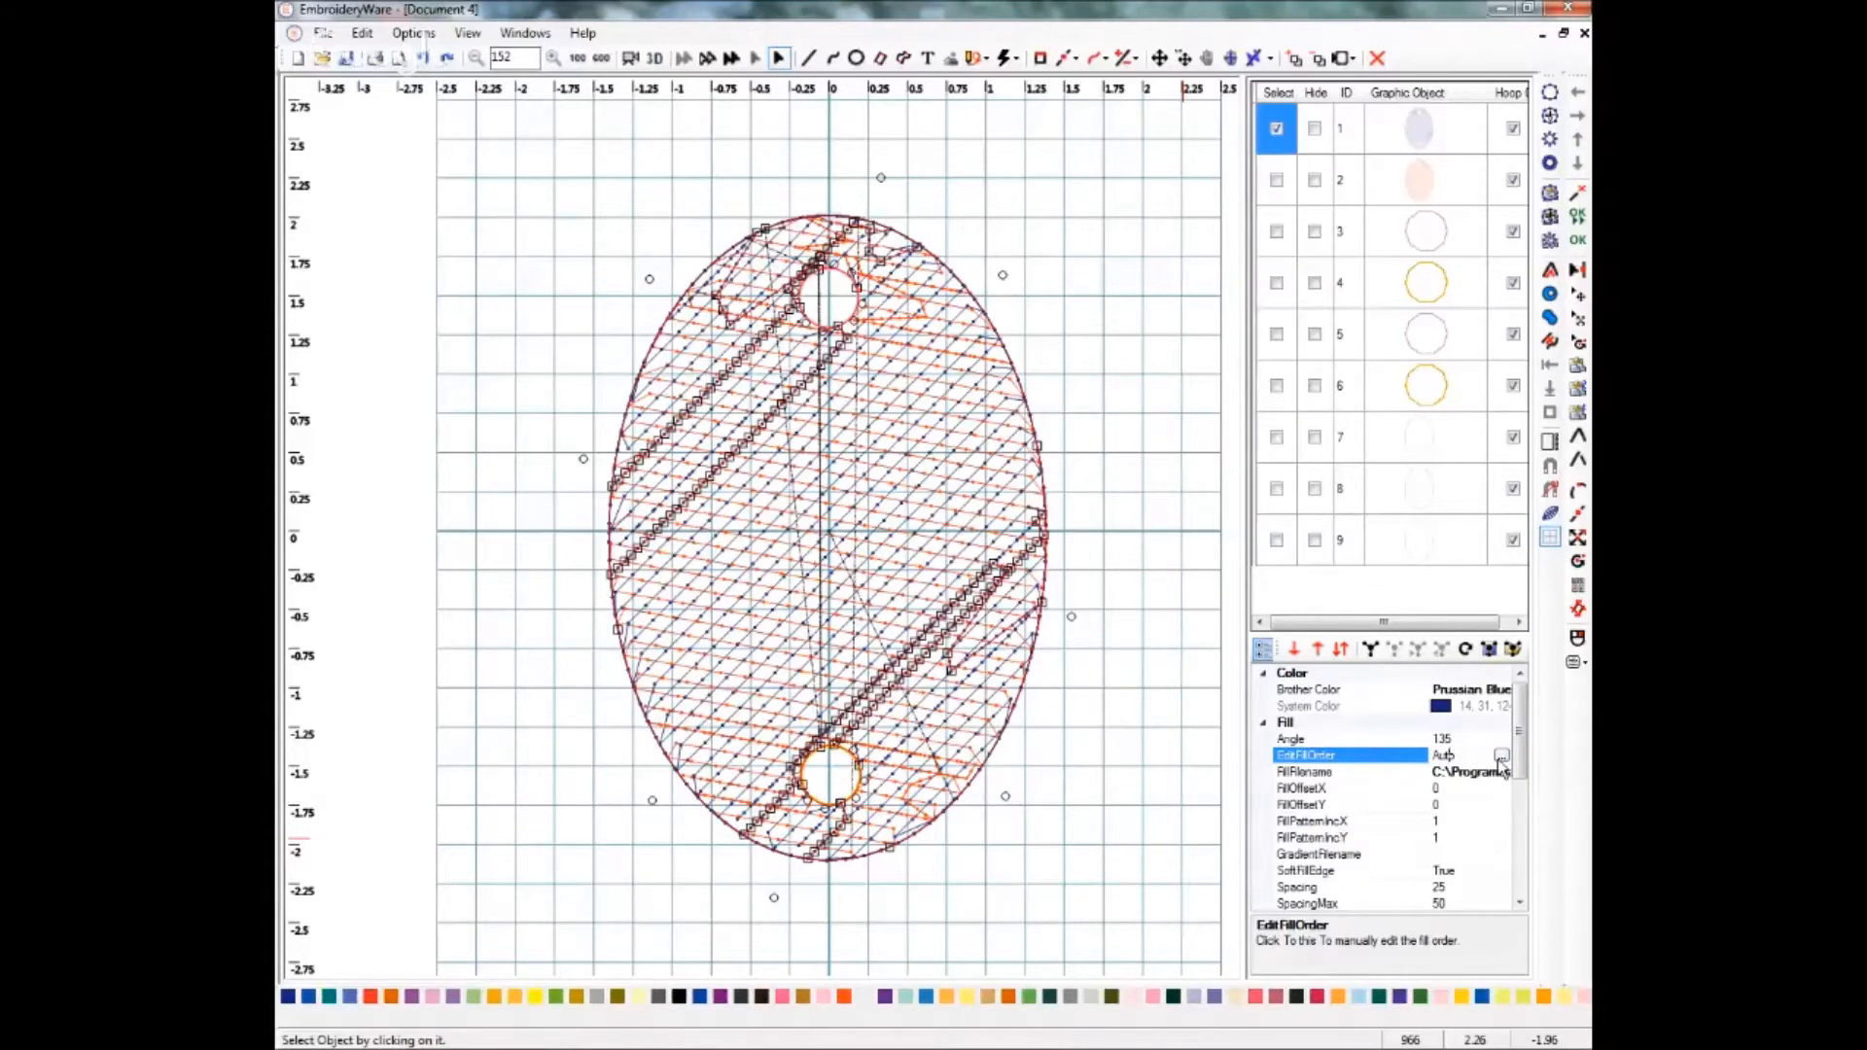
click(1501, 757)
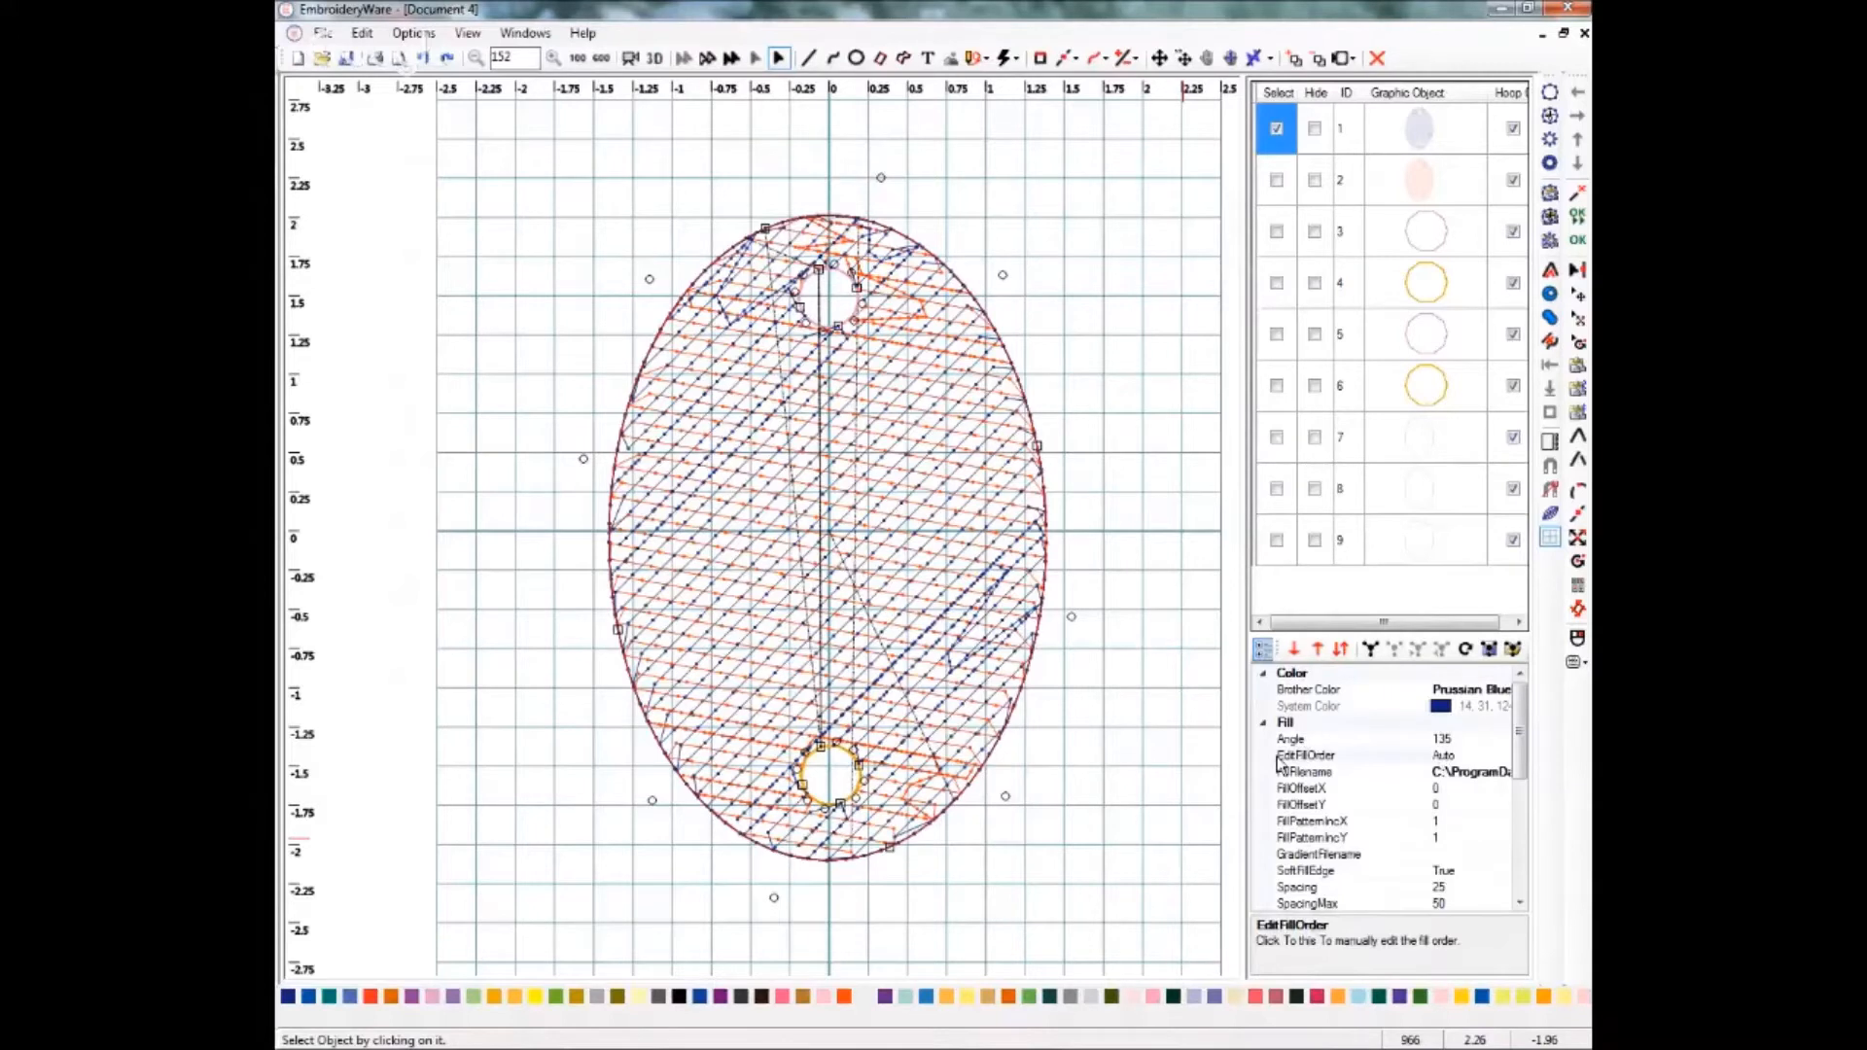
click(1449, 757)
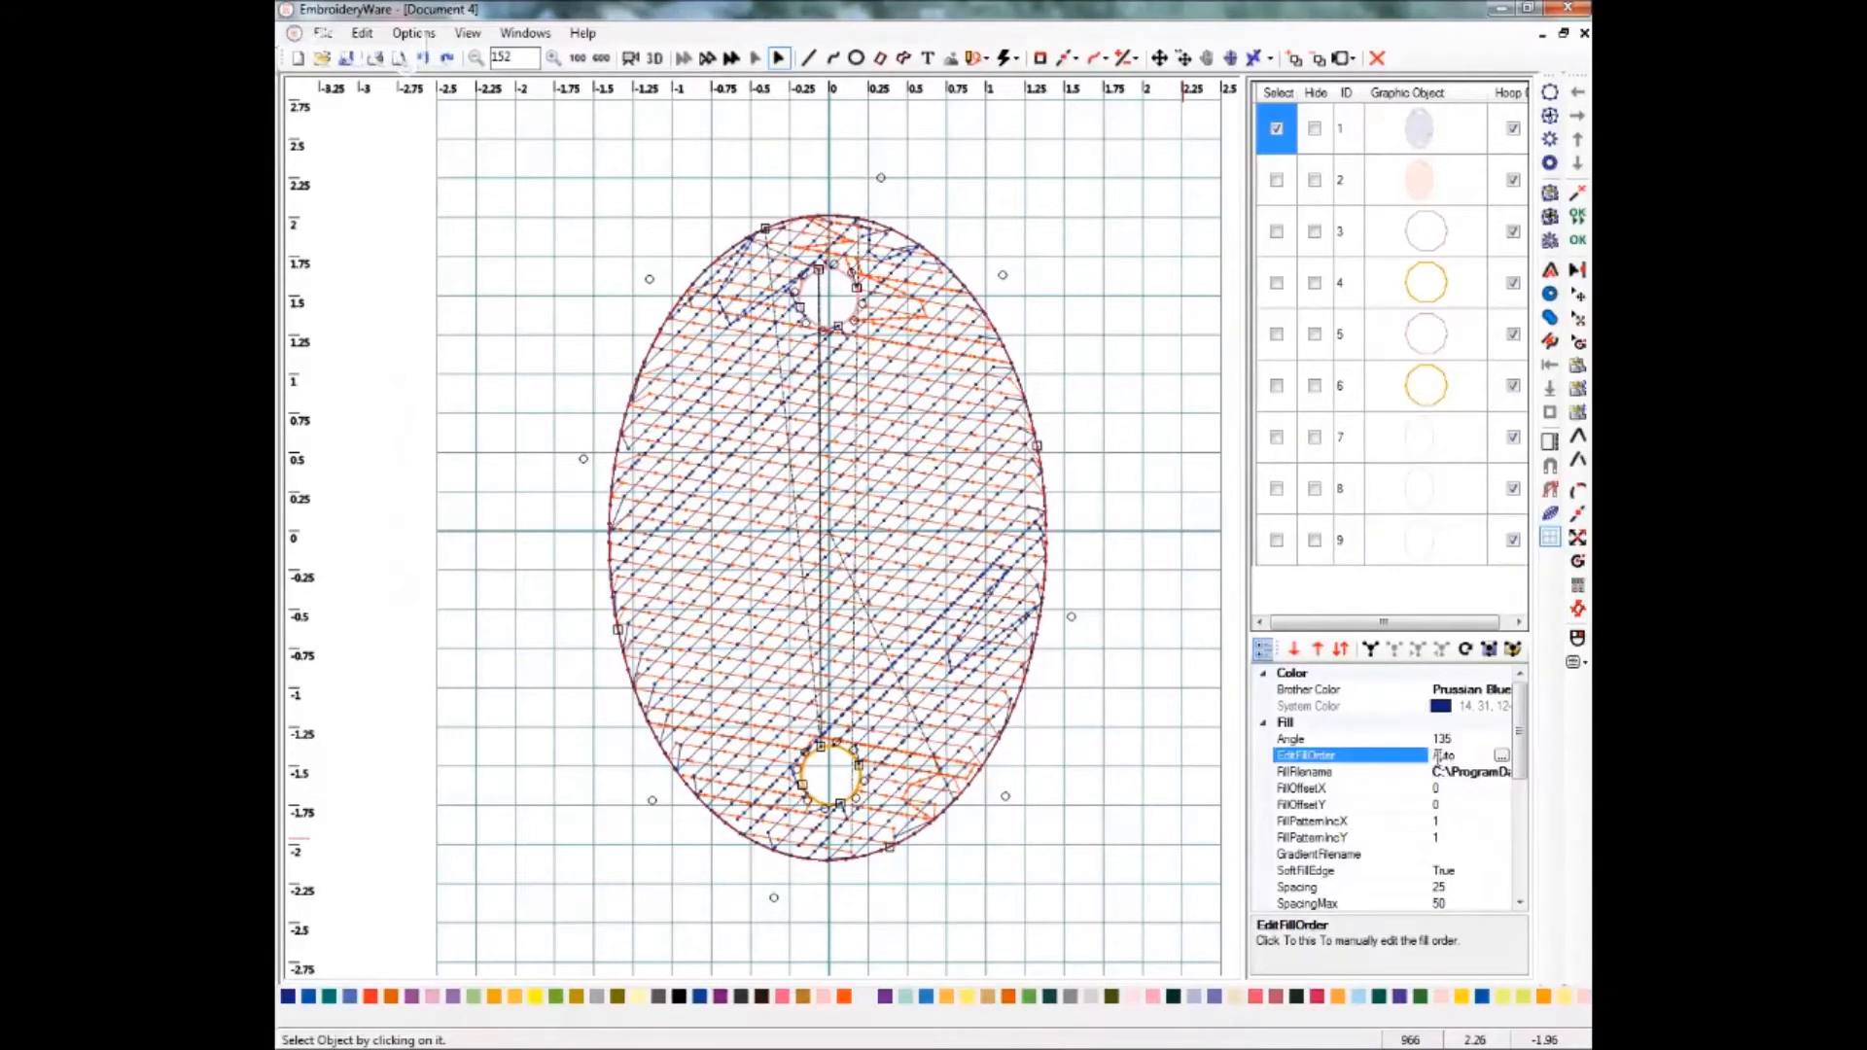
click(1502, 758)
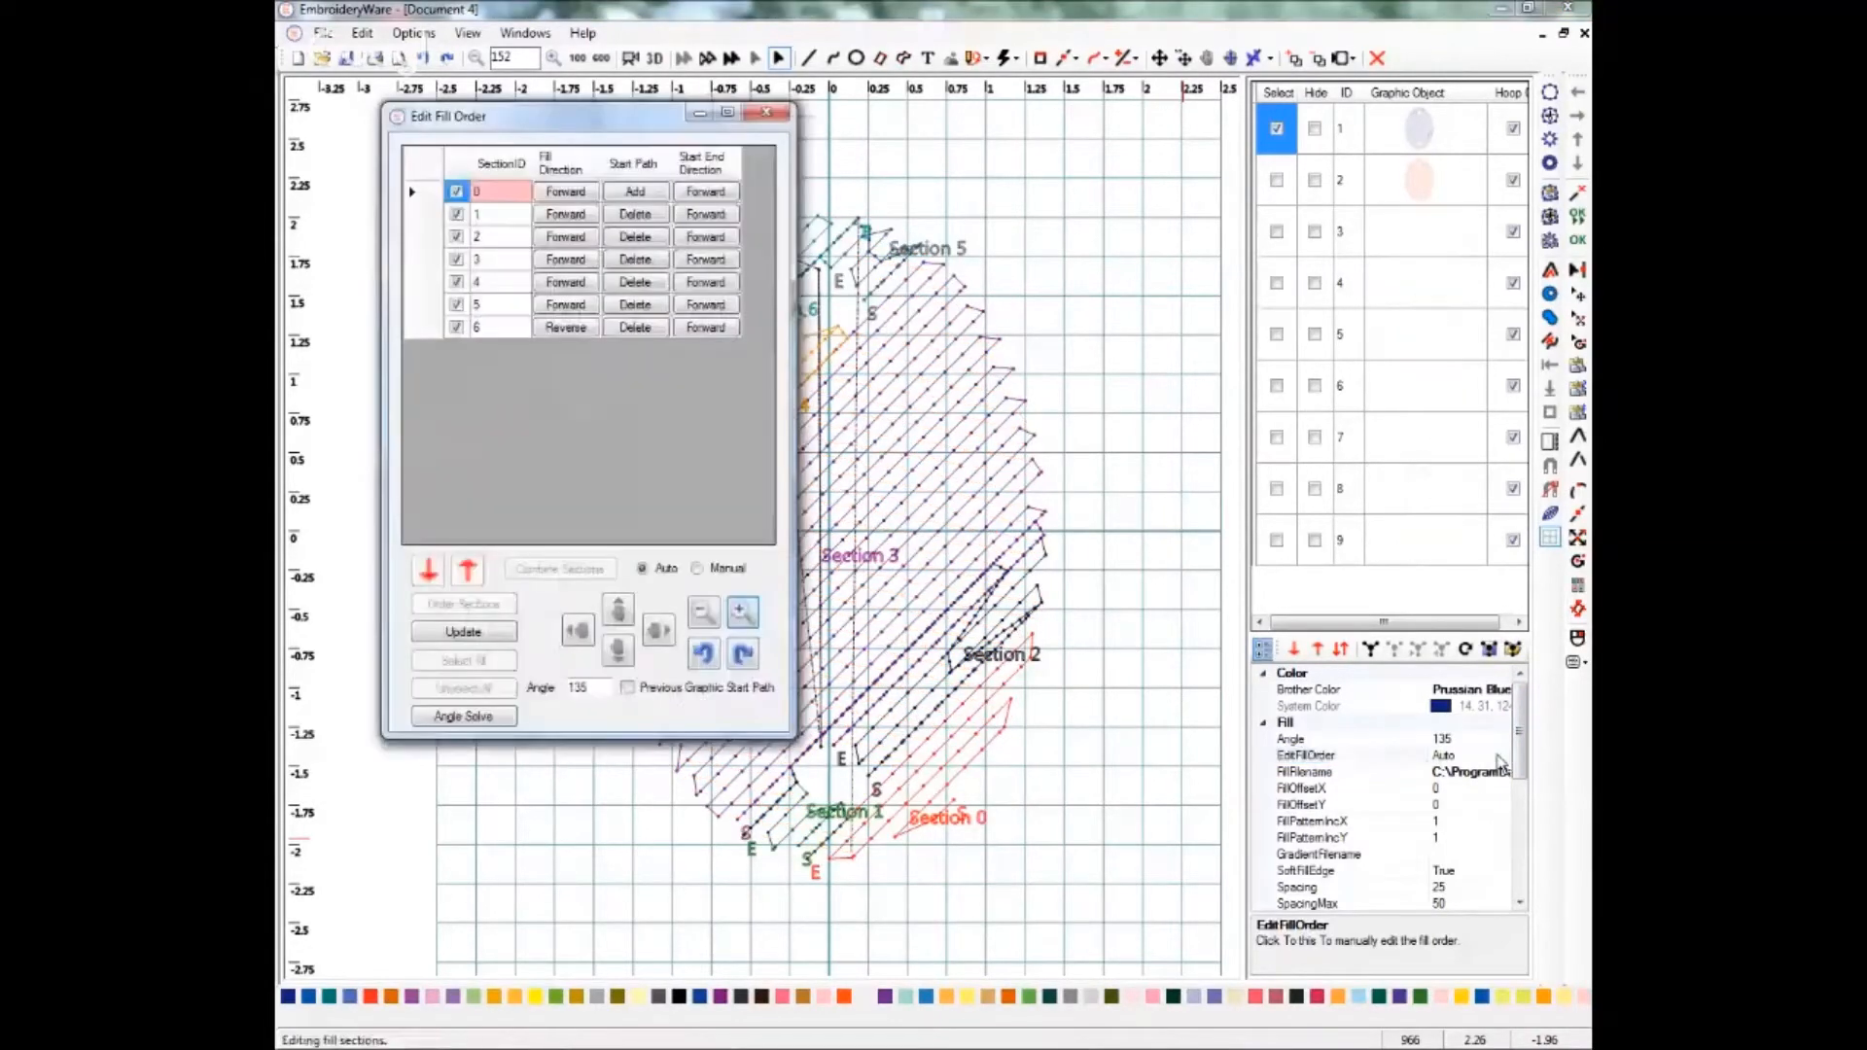
drag(591, 114, 1310, 257)
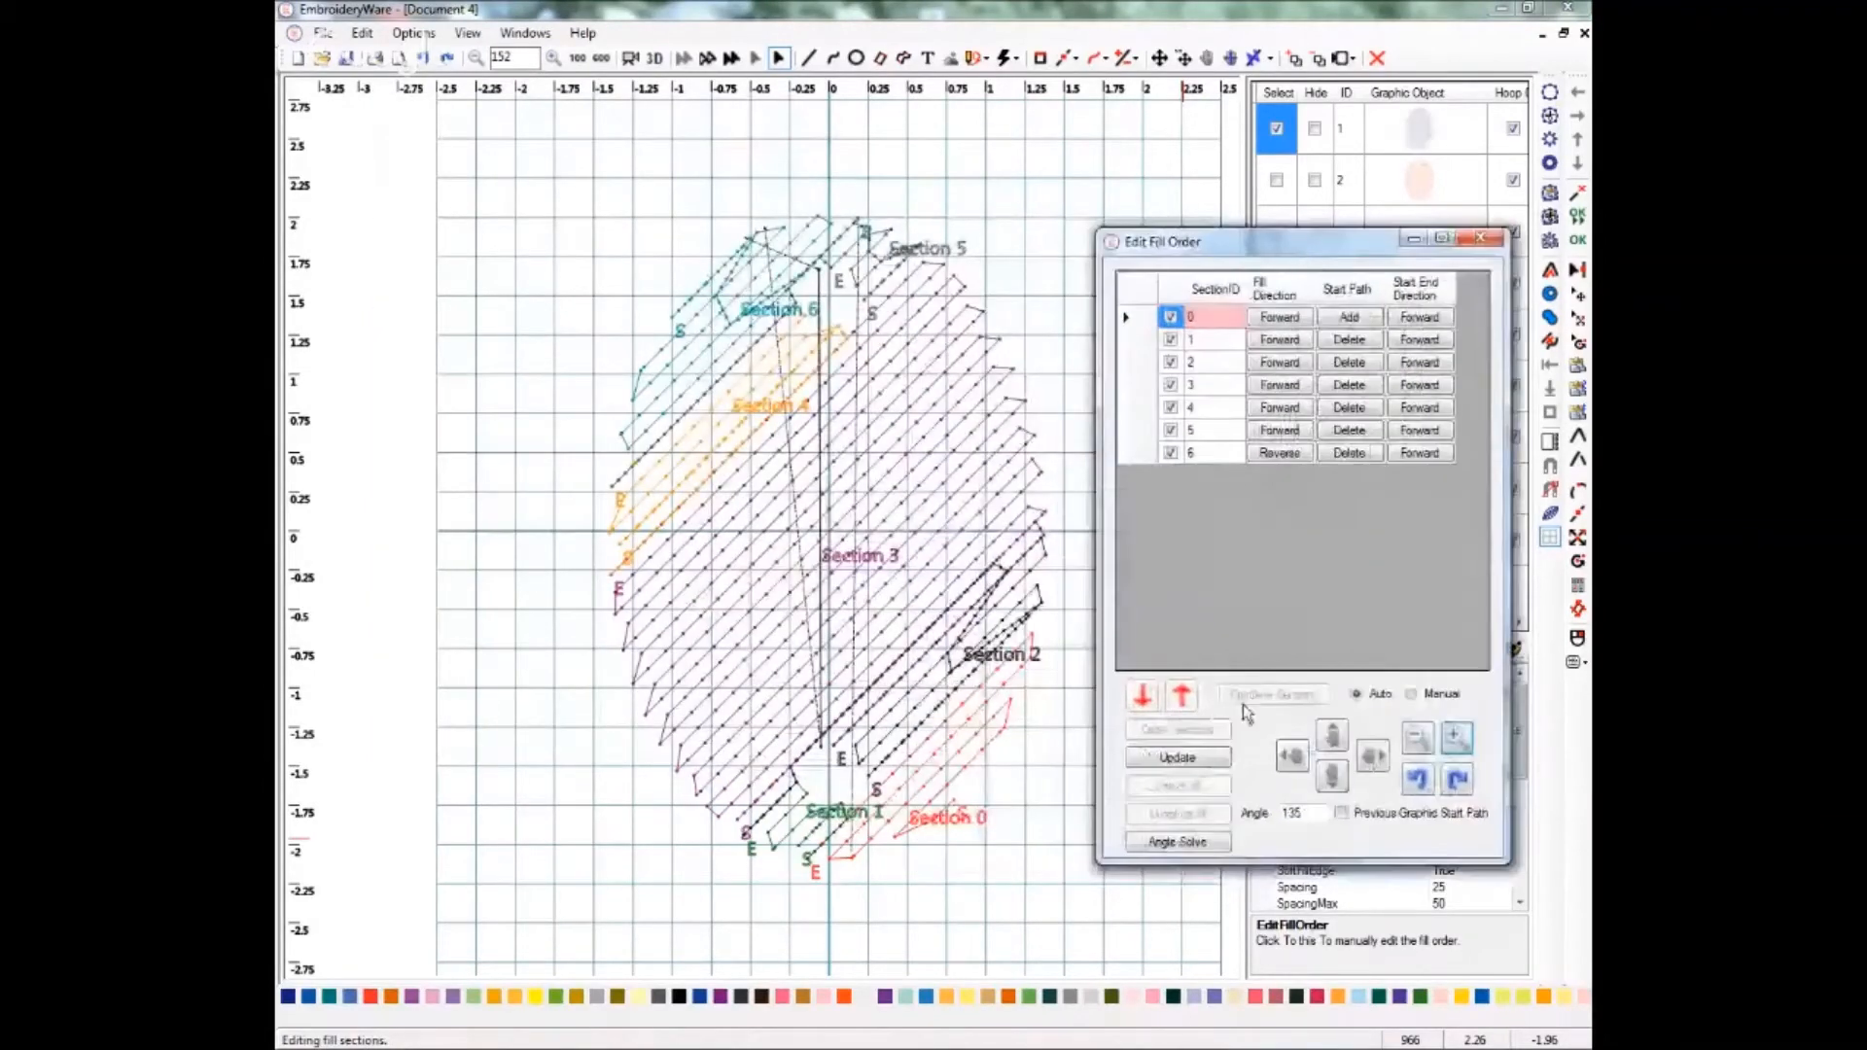
Zoom and pan the fill-order preview to examine the oval's numbered fill sections.
click(1291, 759)
click(1291, 758)
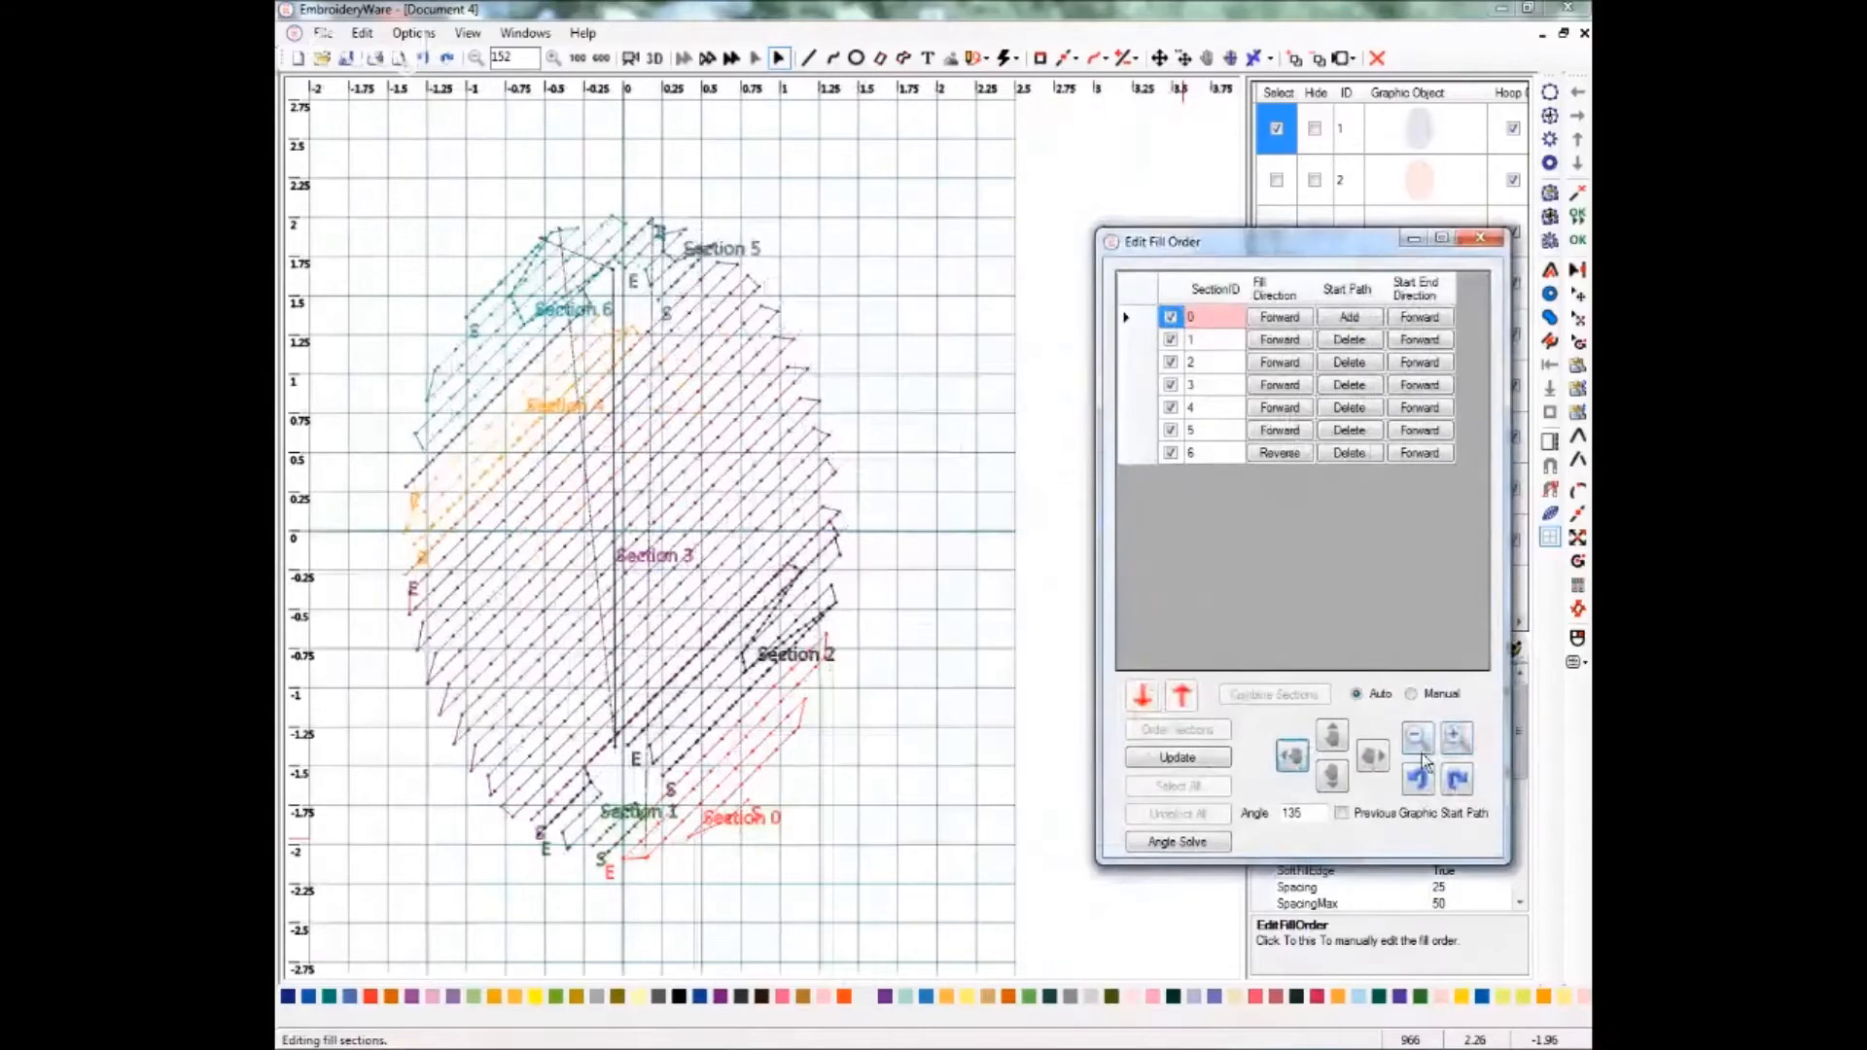
click(1453, 739)
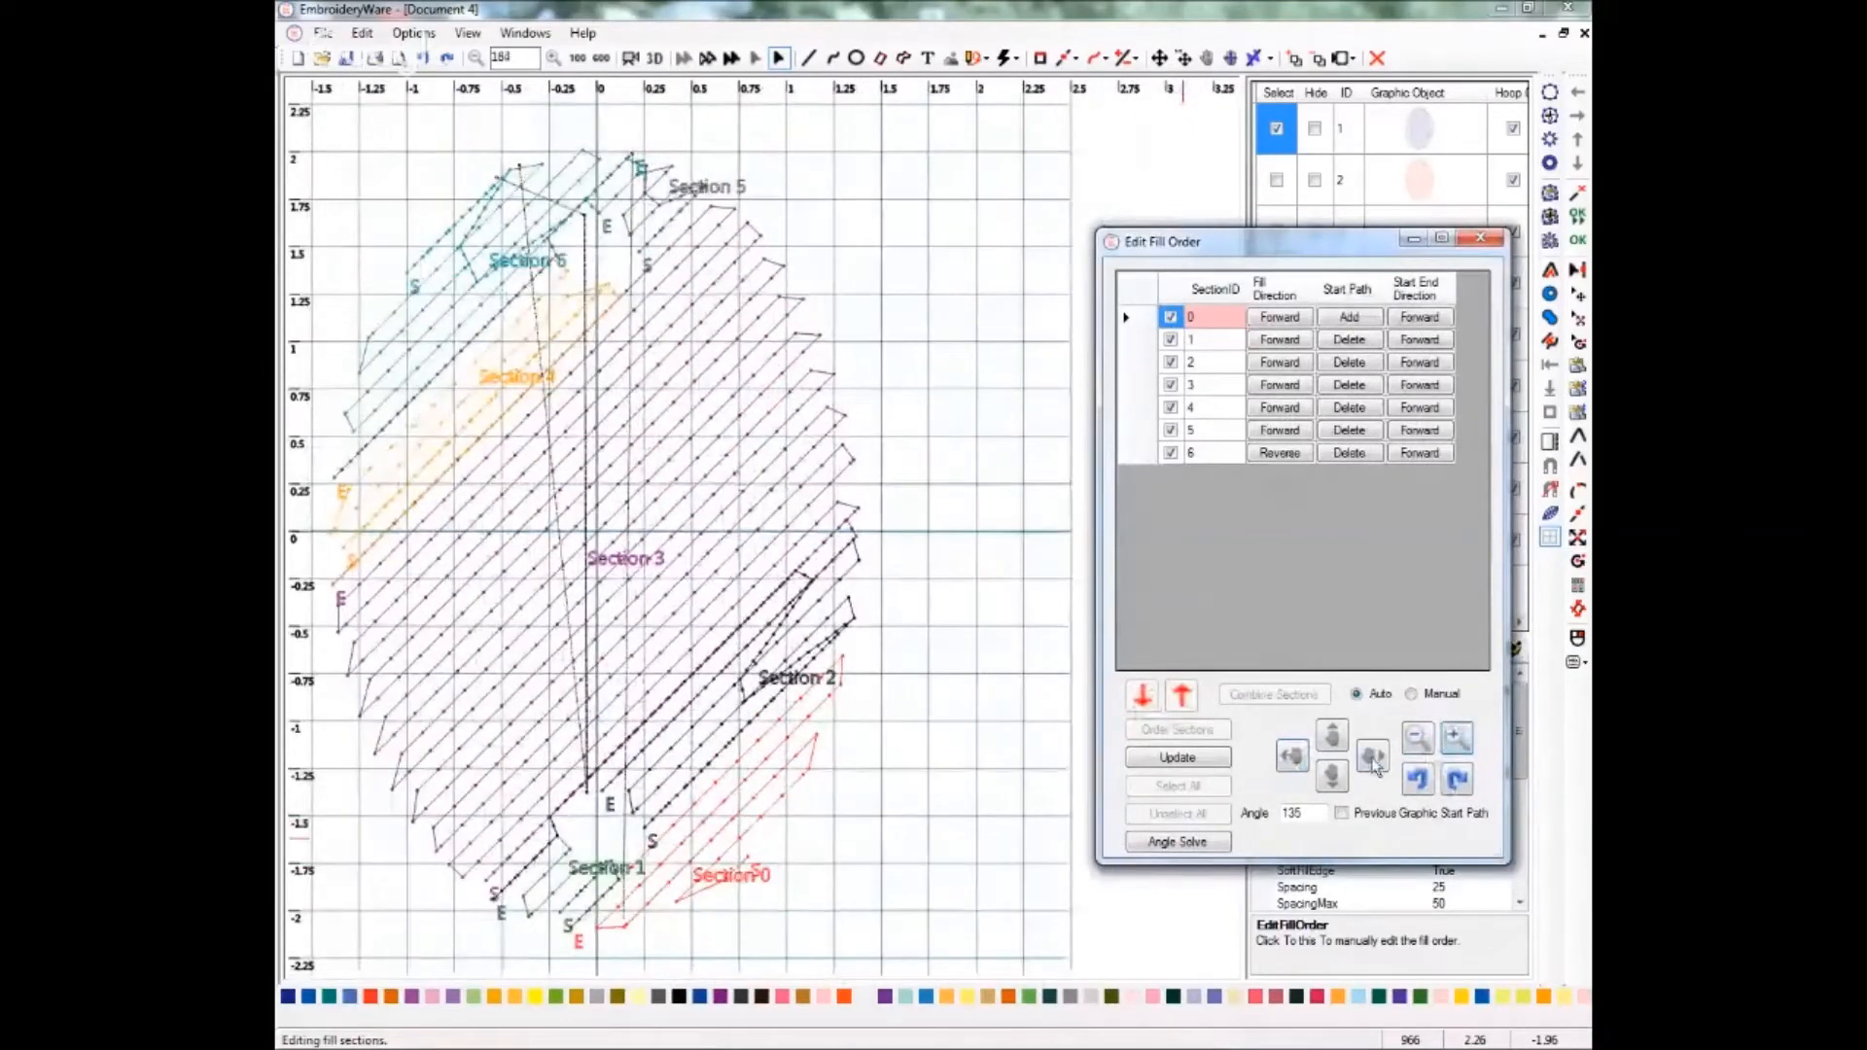
click(1372, 757)
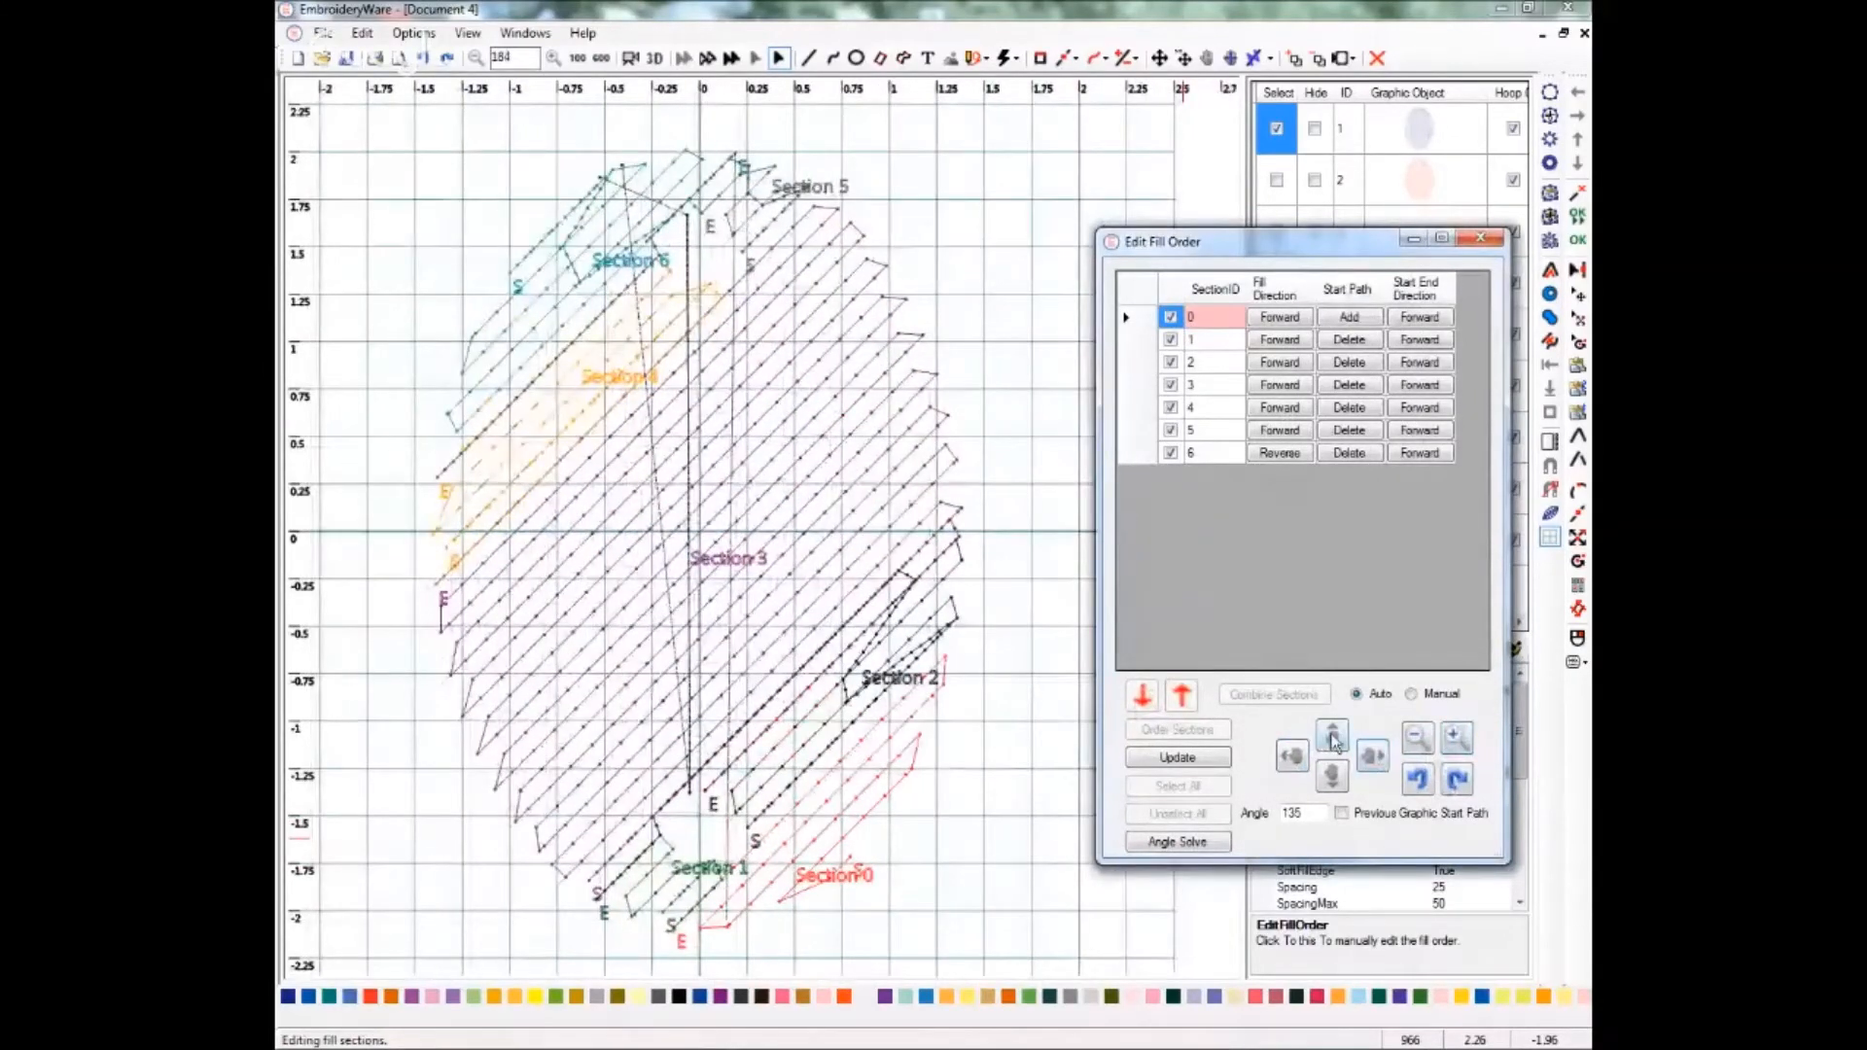
click(1333, 739)
click(1331, 778)
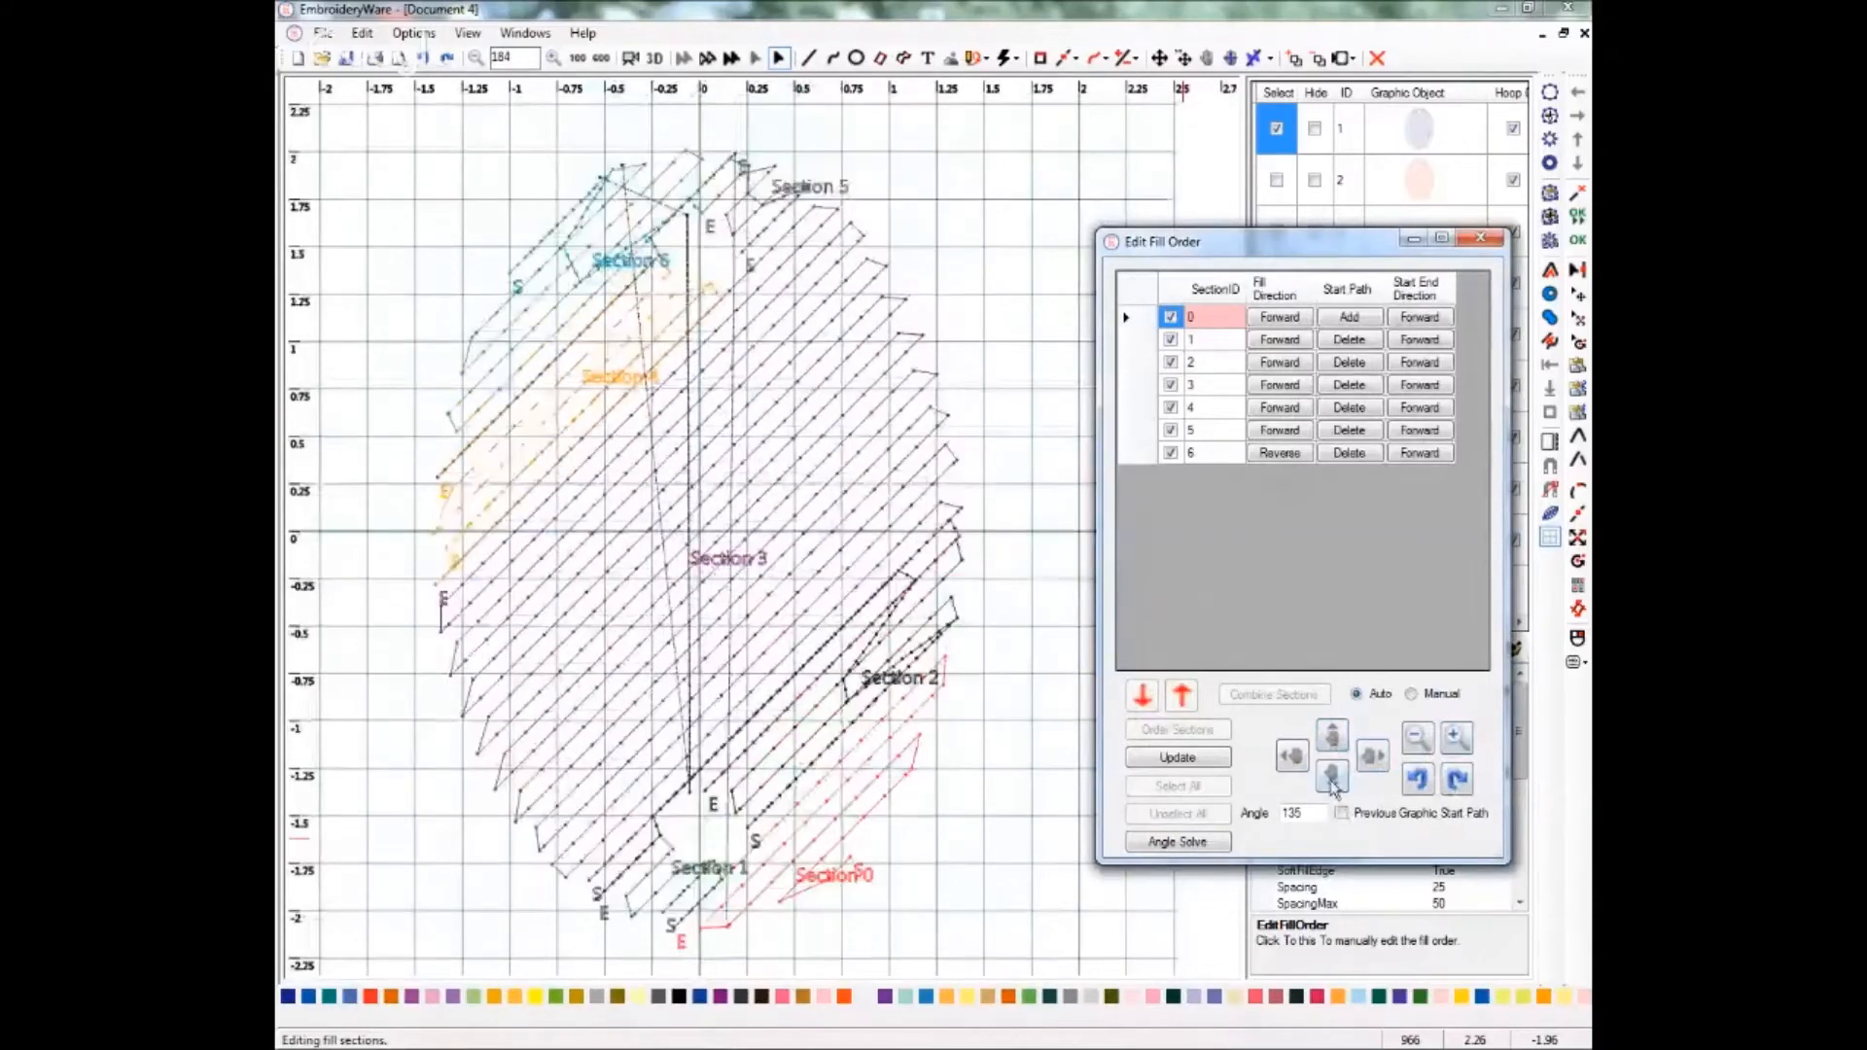
click(1453, 739)
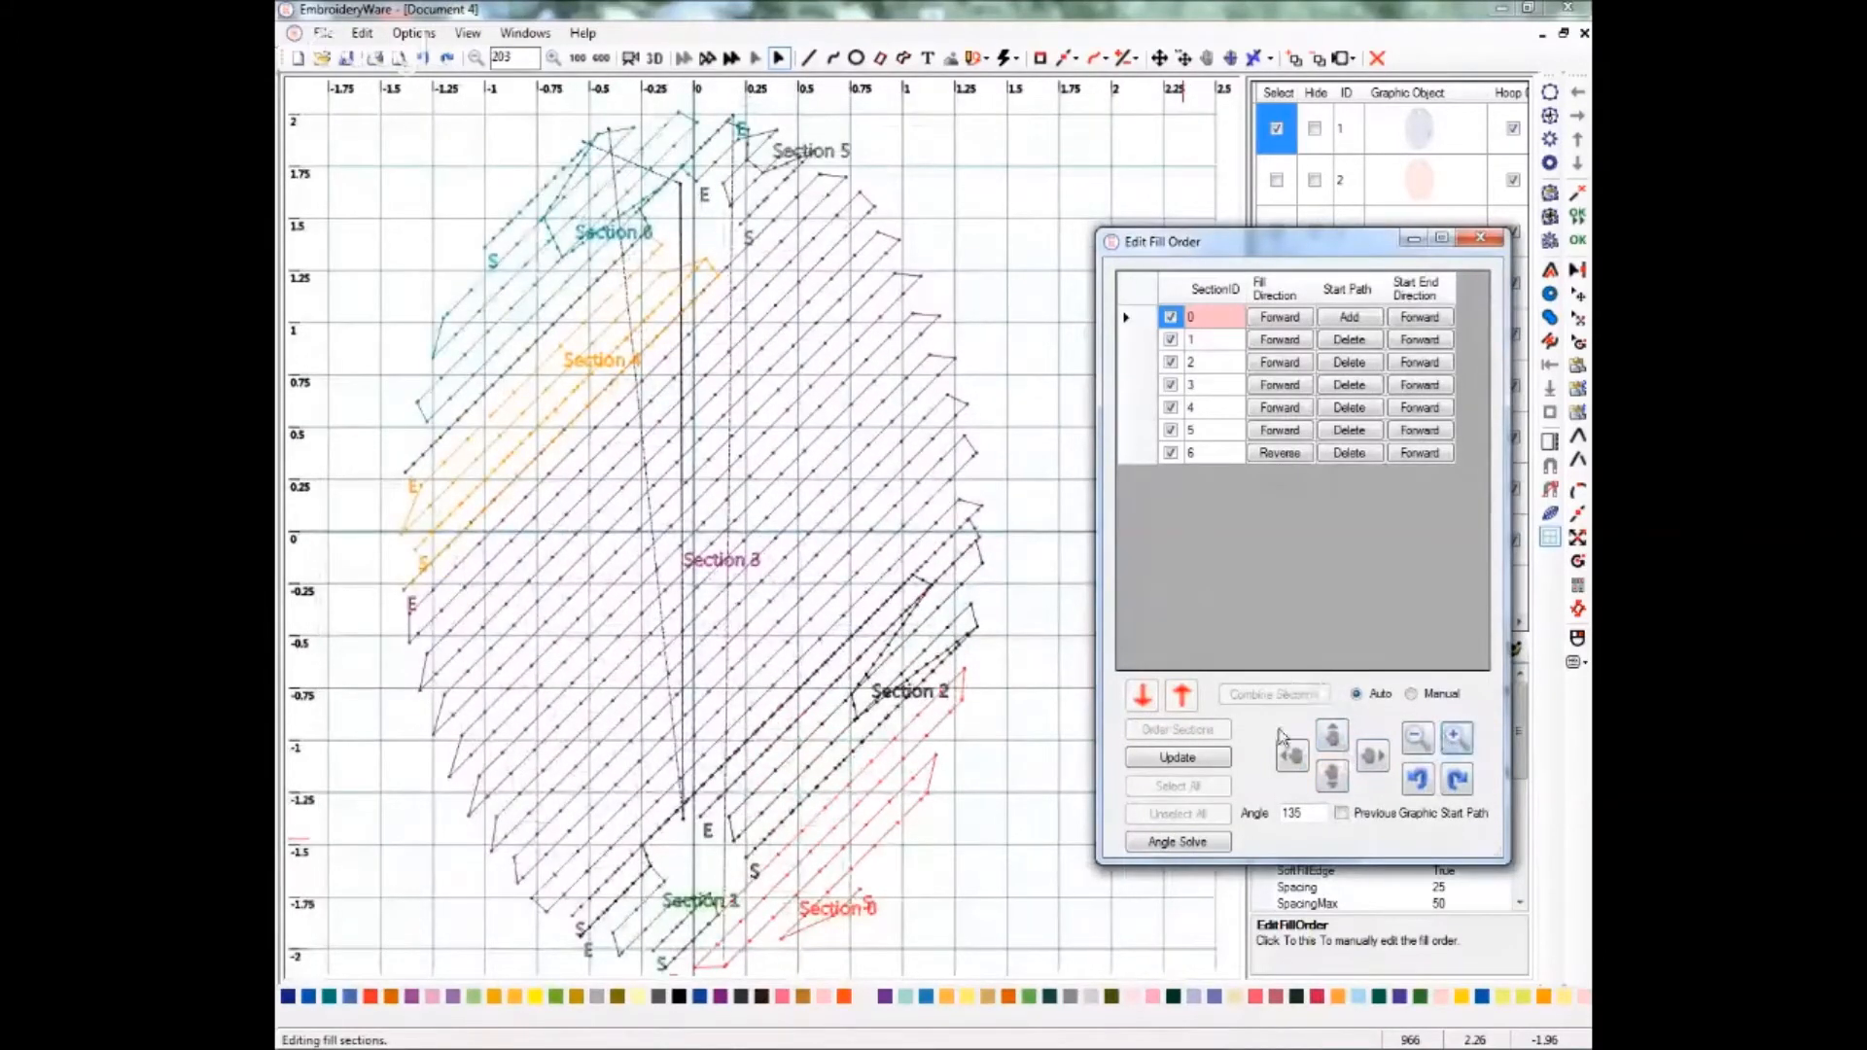
click(1417, 737)
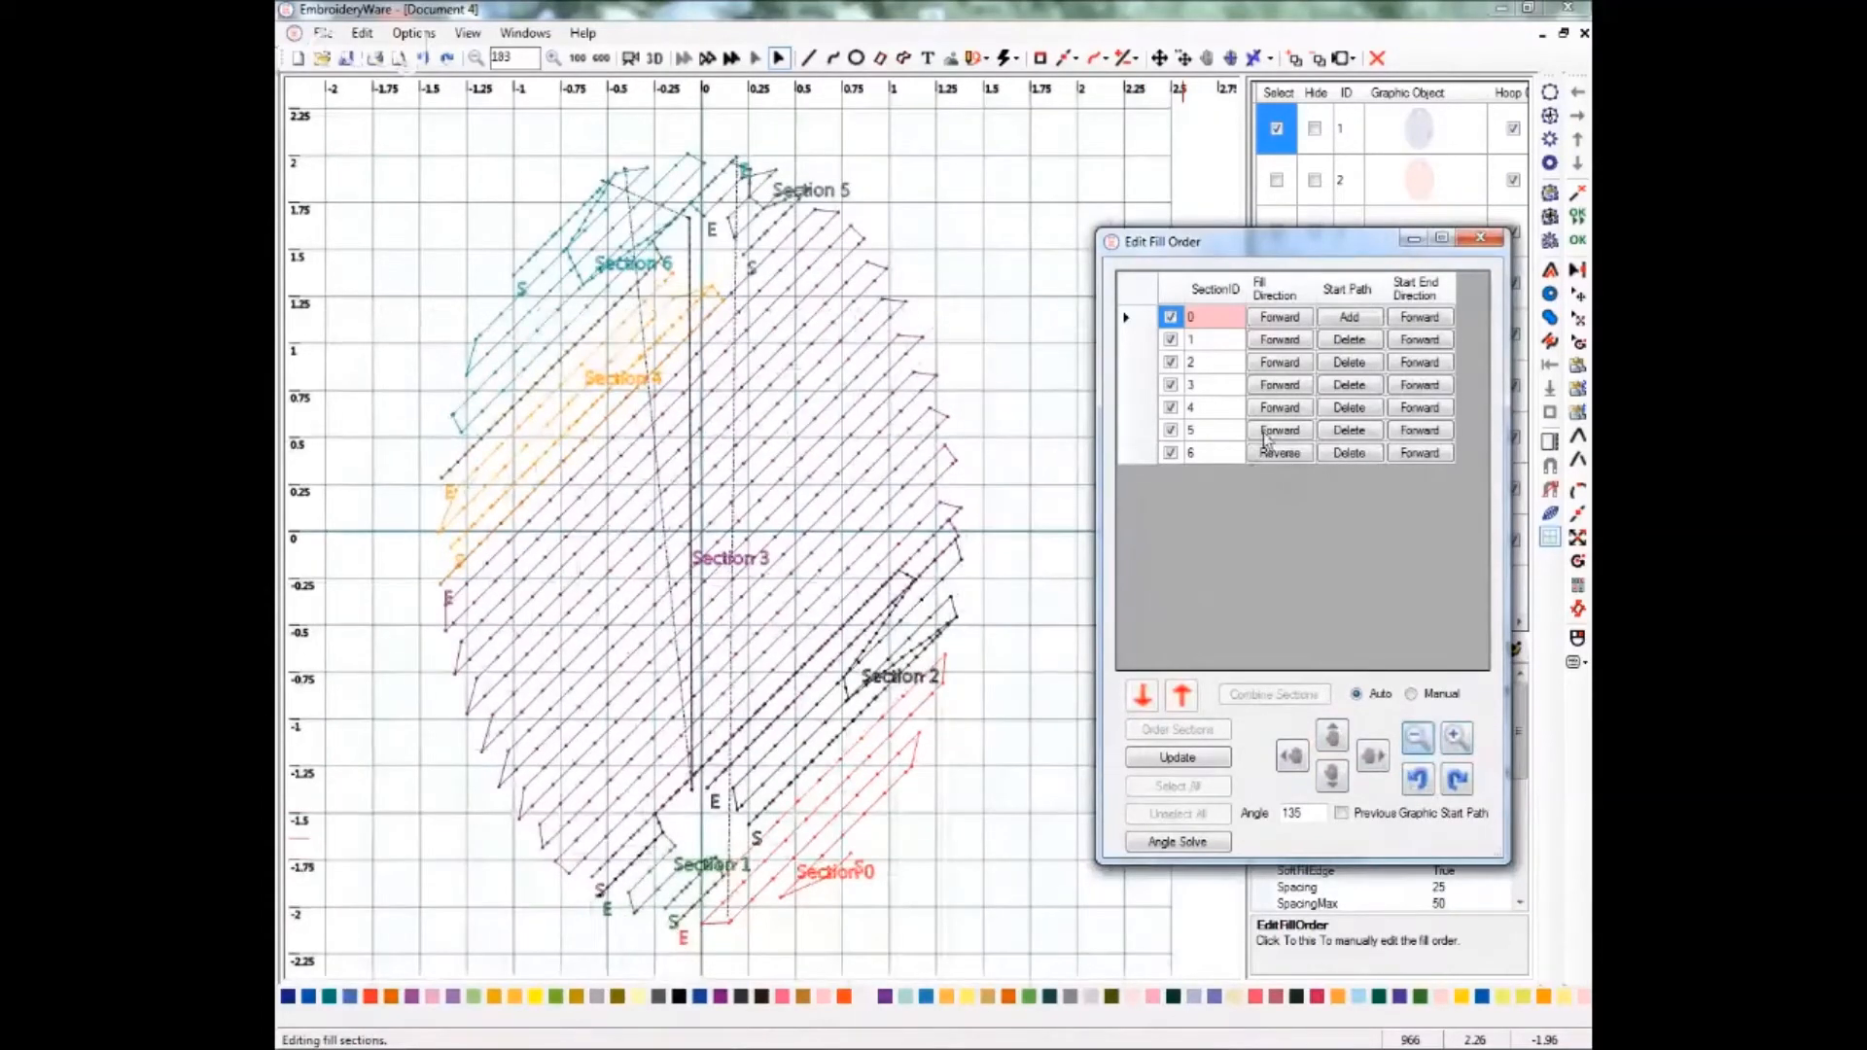
Switch the fill order to Manual without keeping the auto result, and reverse section 1's fill and start-end directions.
click(1410, 693)
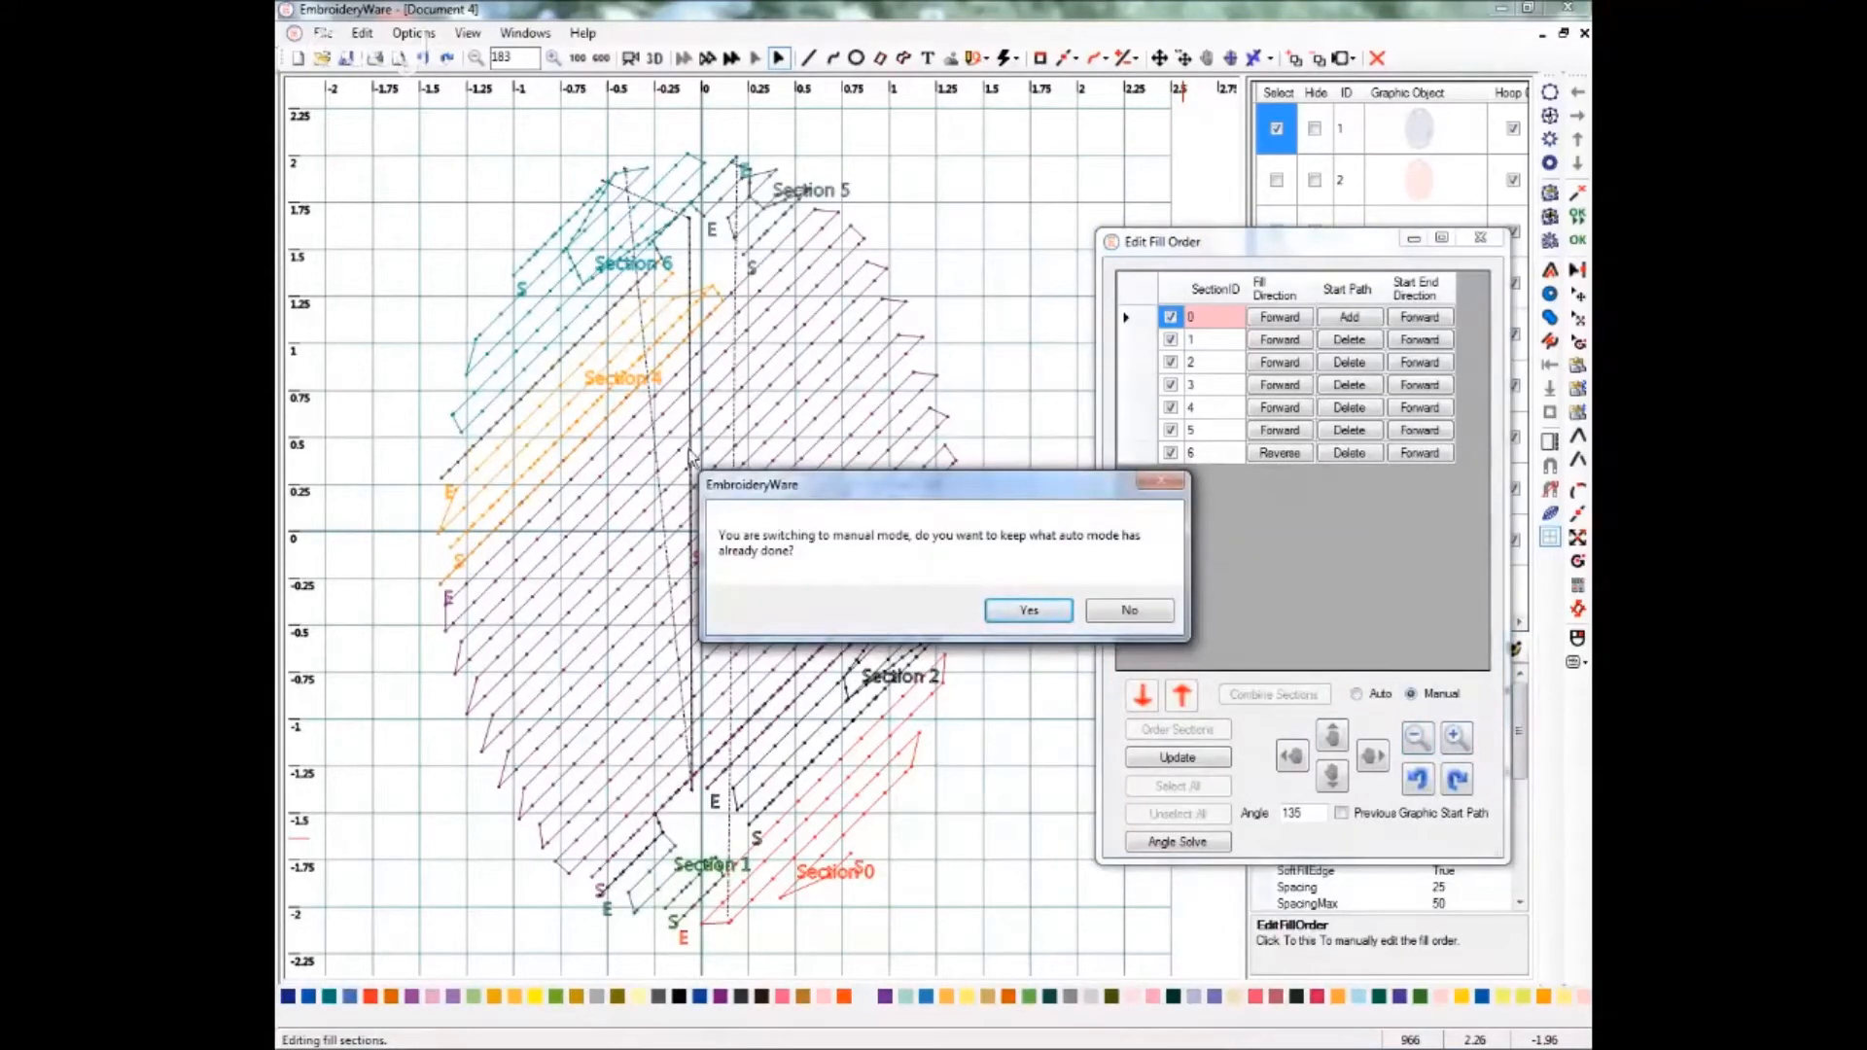
click(1126, 612)
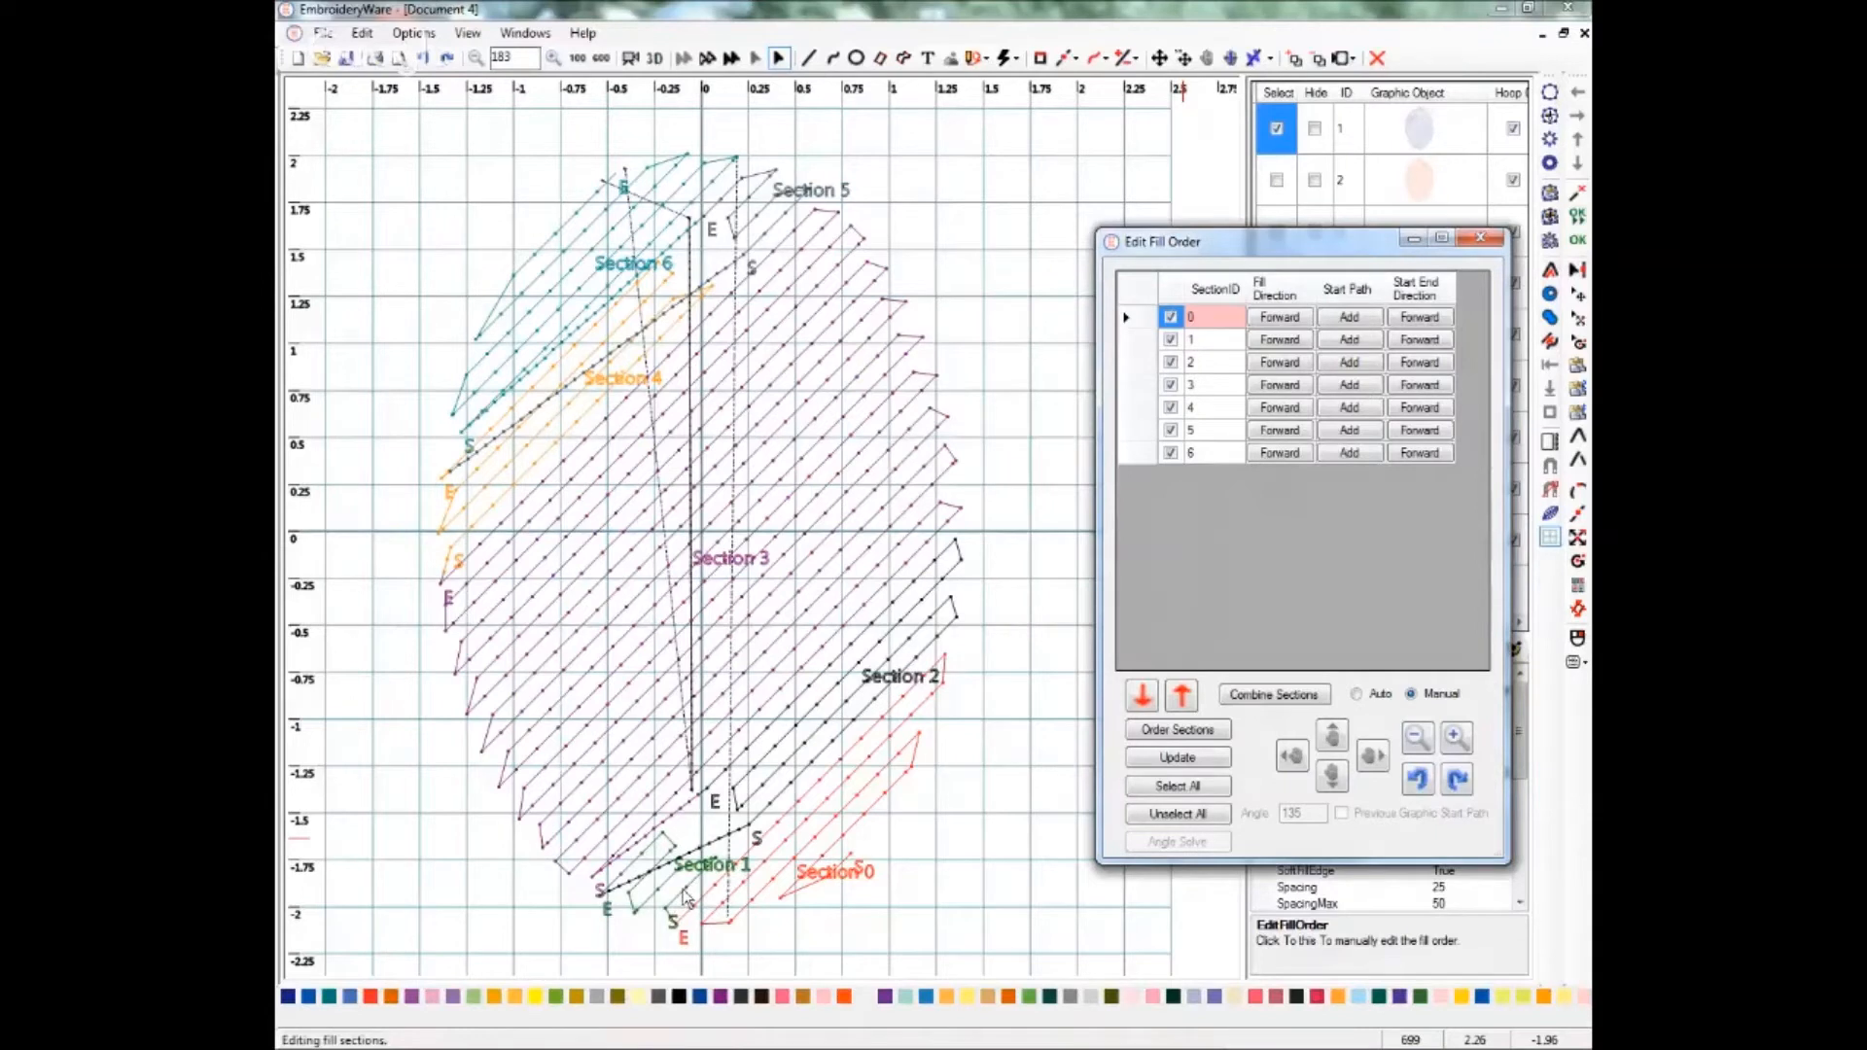
click(1290, 345)
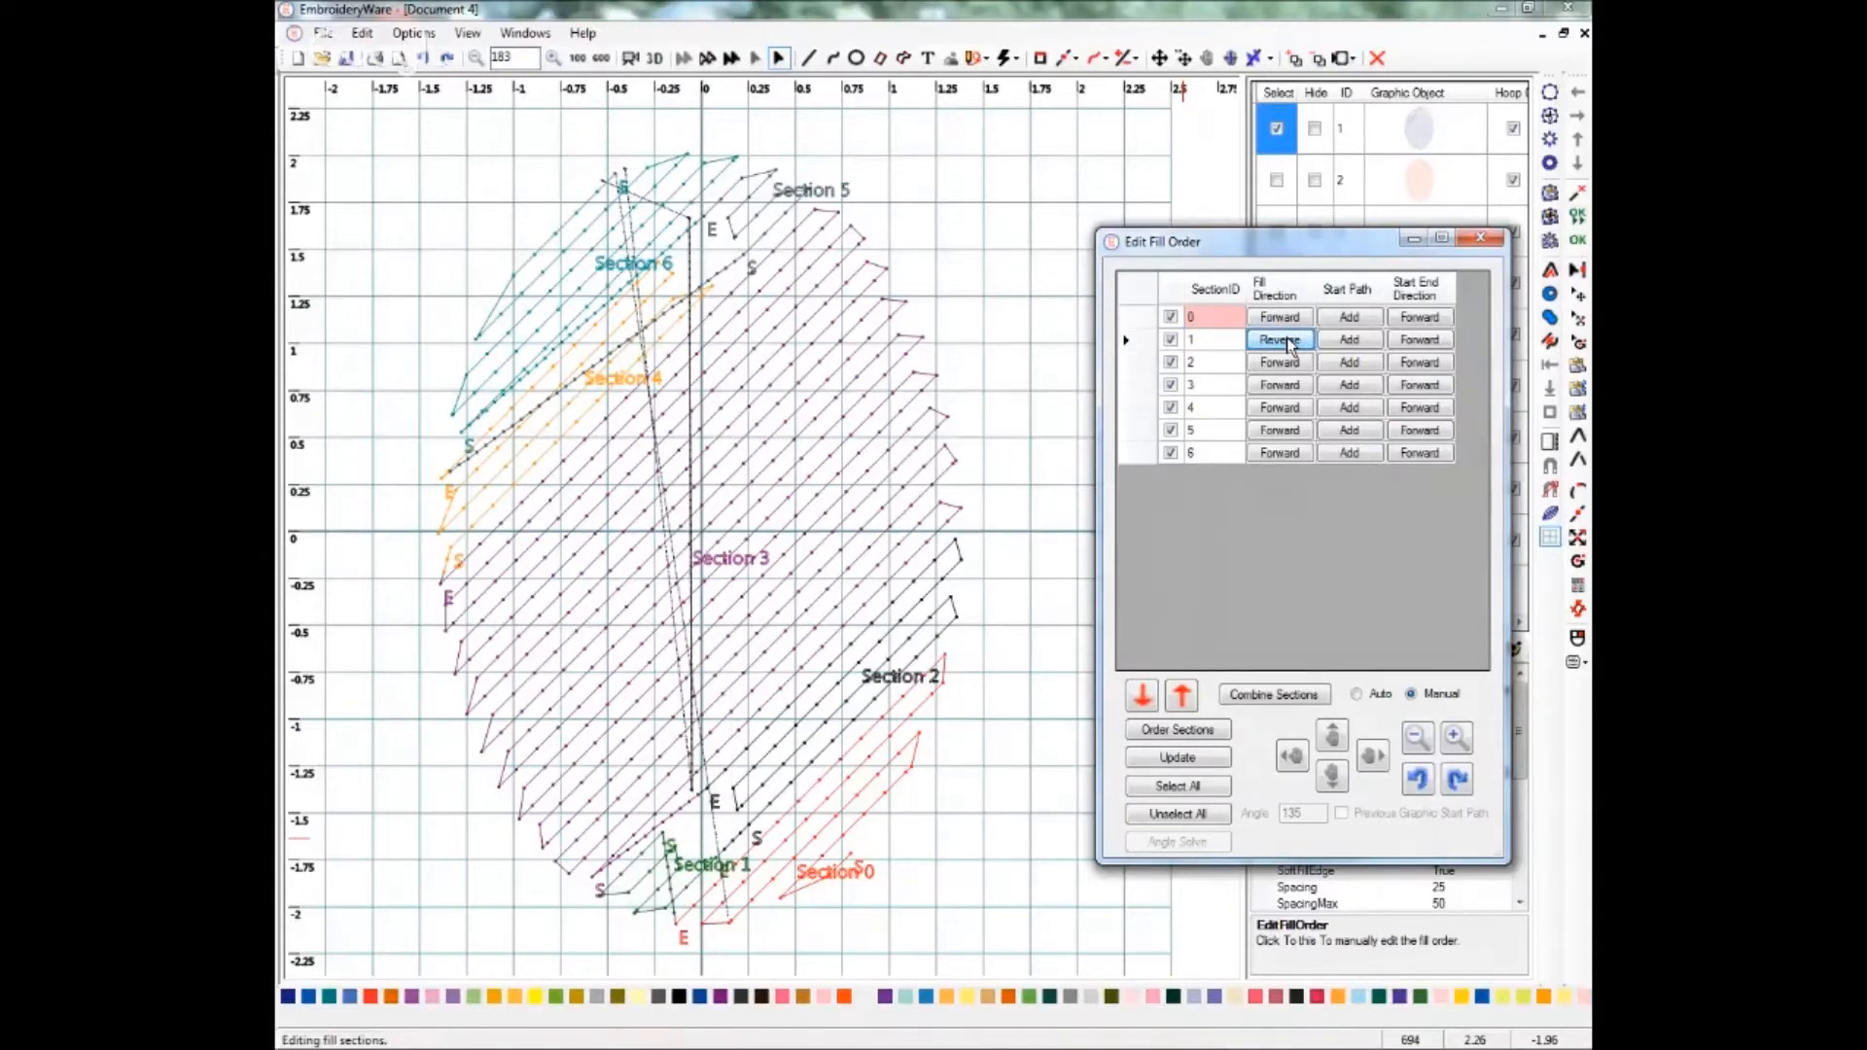
click(1420, 339)
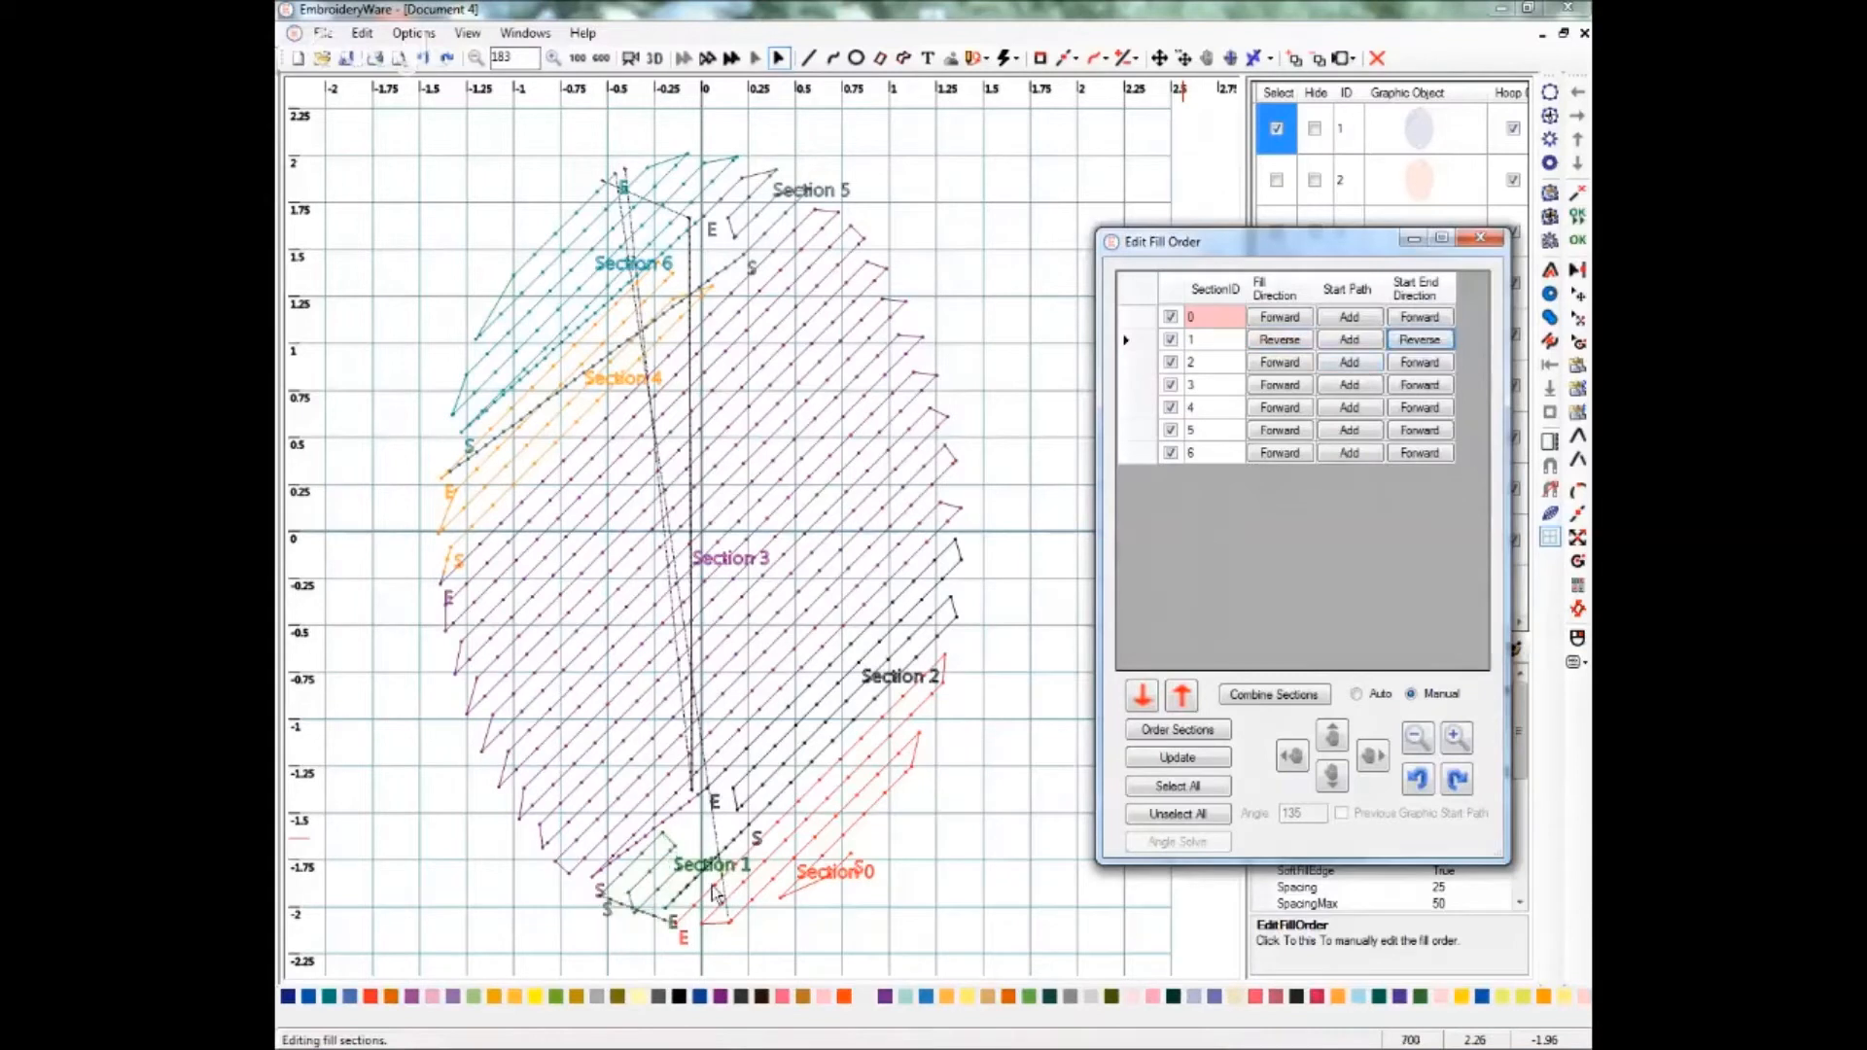
Set section 1's fill direction back to Forward and draw a short start path for it near the lower hole.
click(1281, 343)
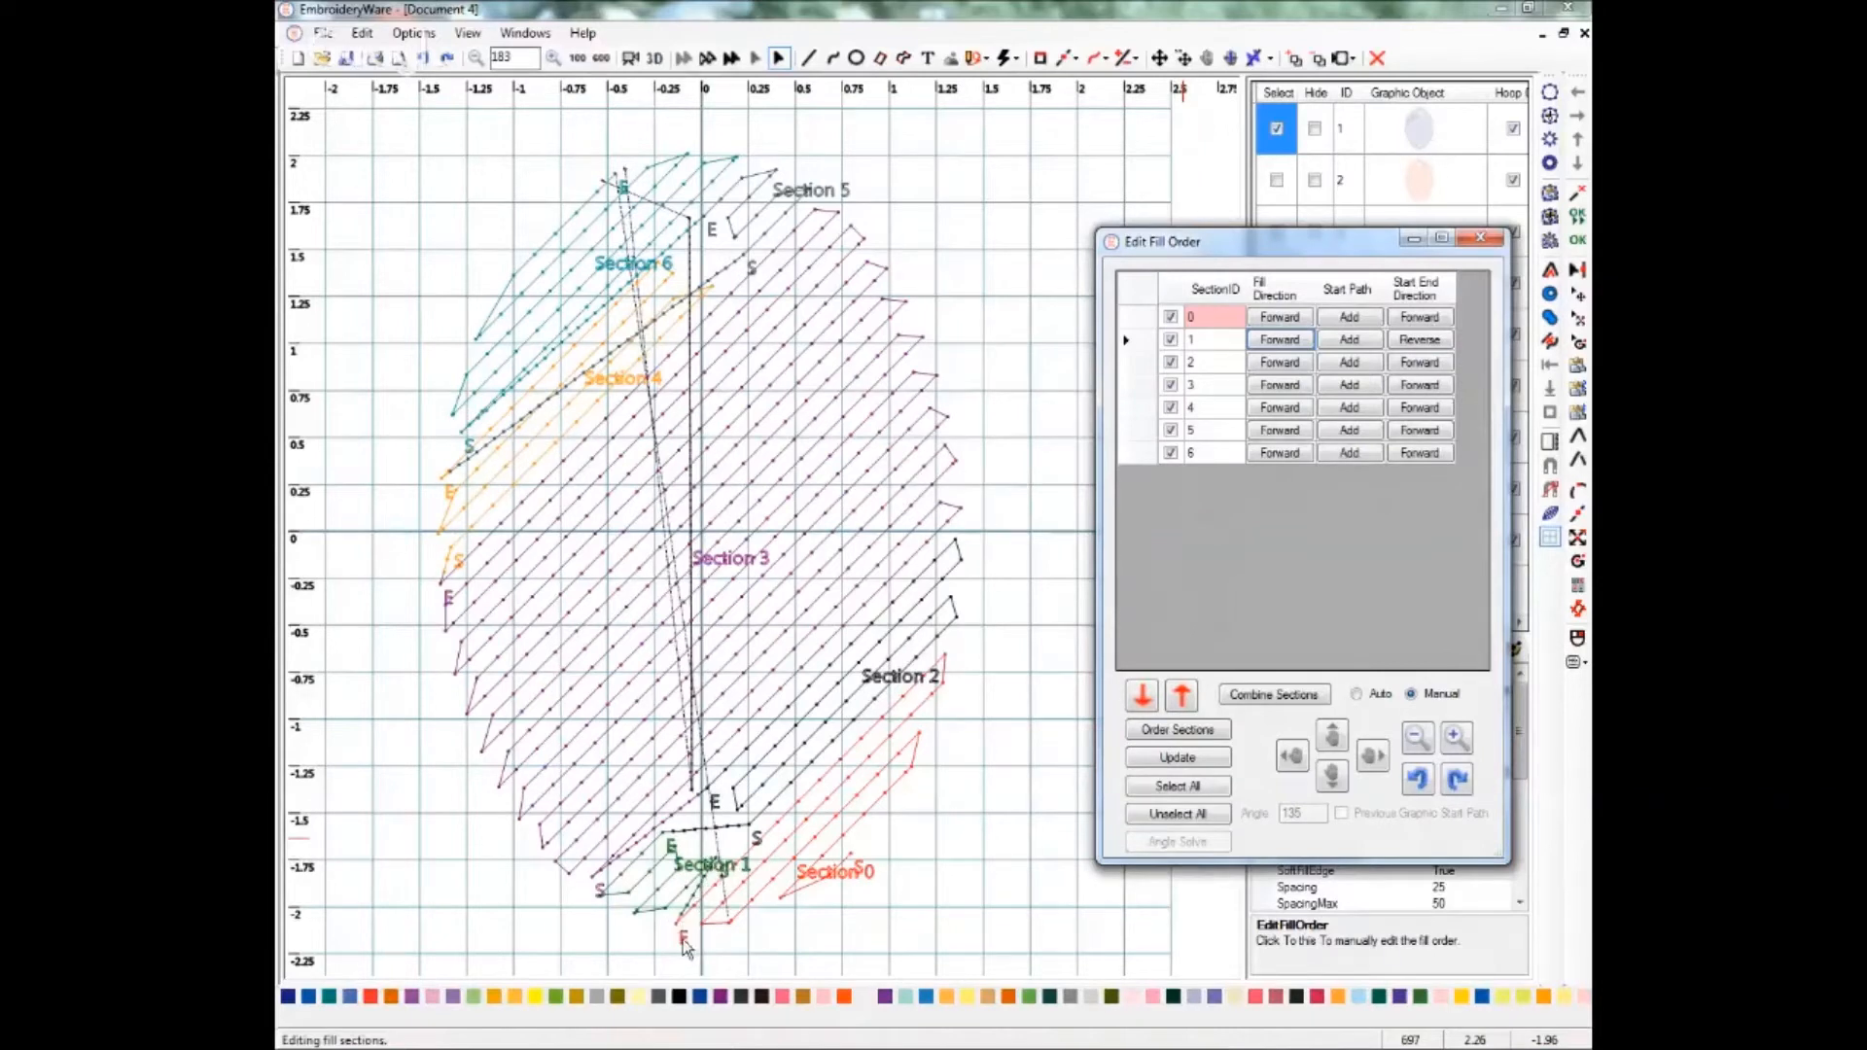
click(1345, 340)
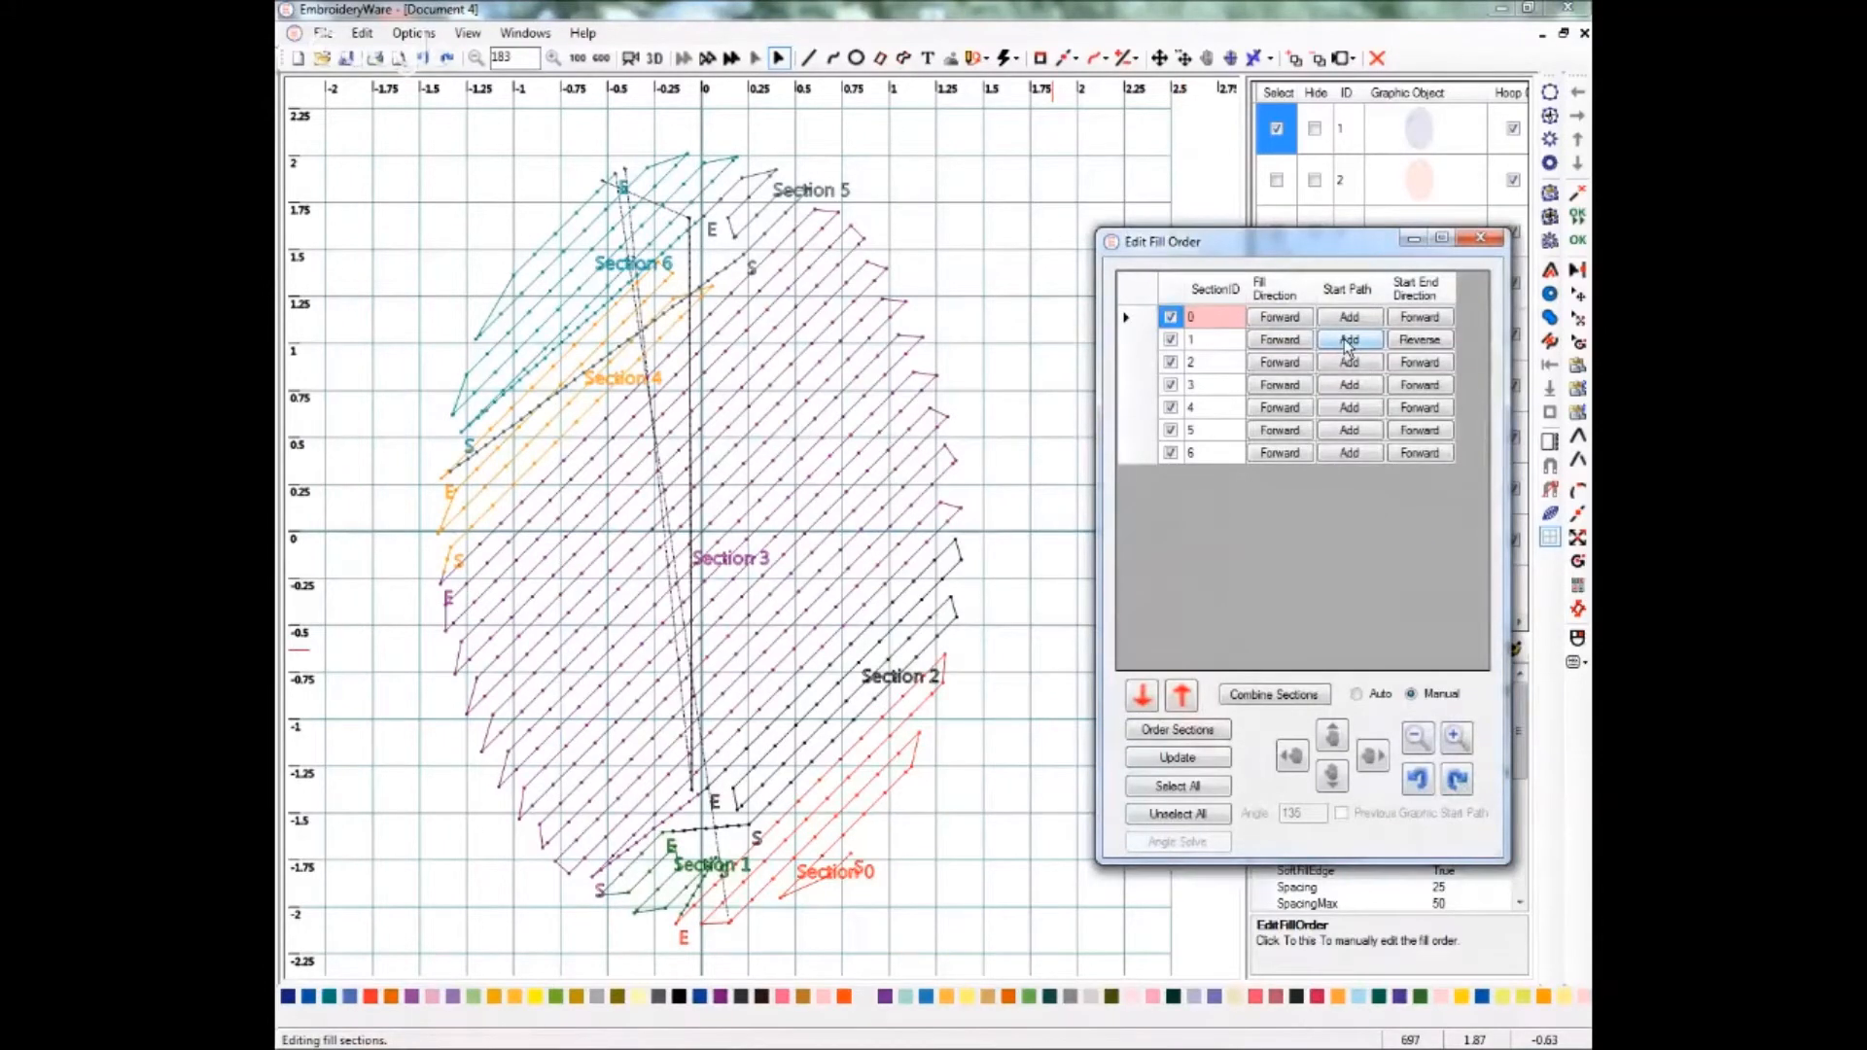
click(1347, 342)
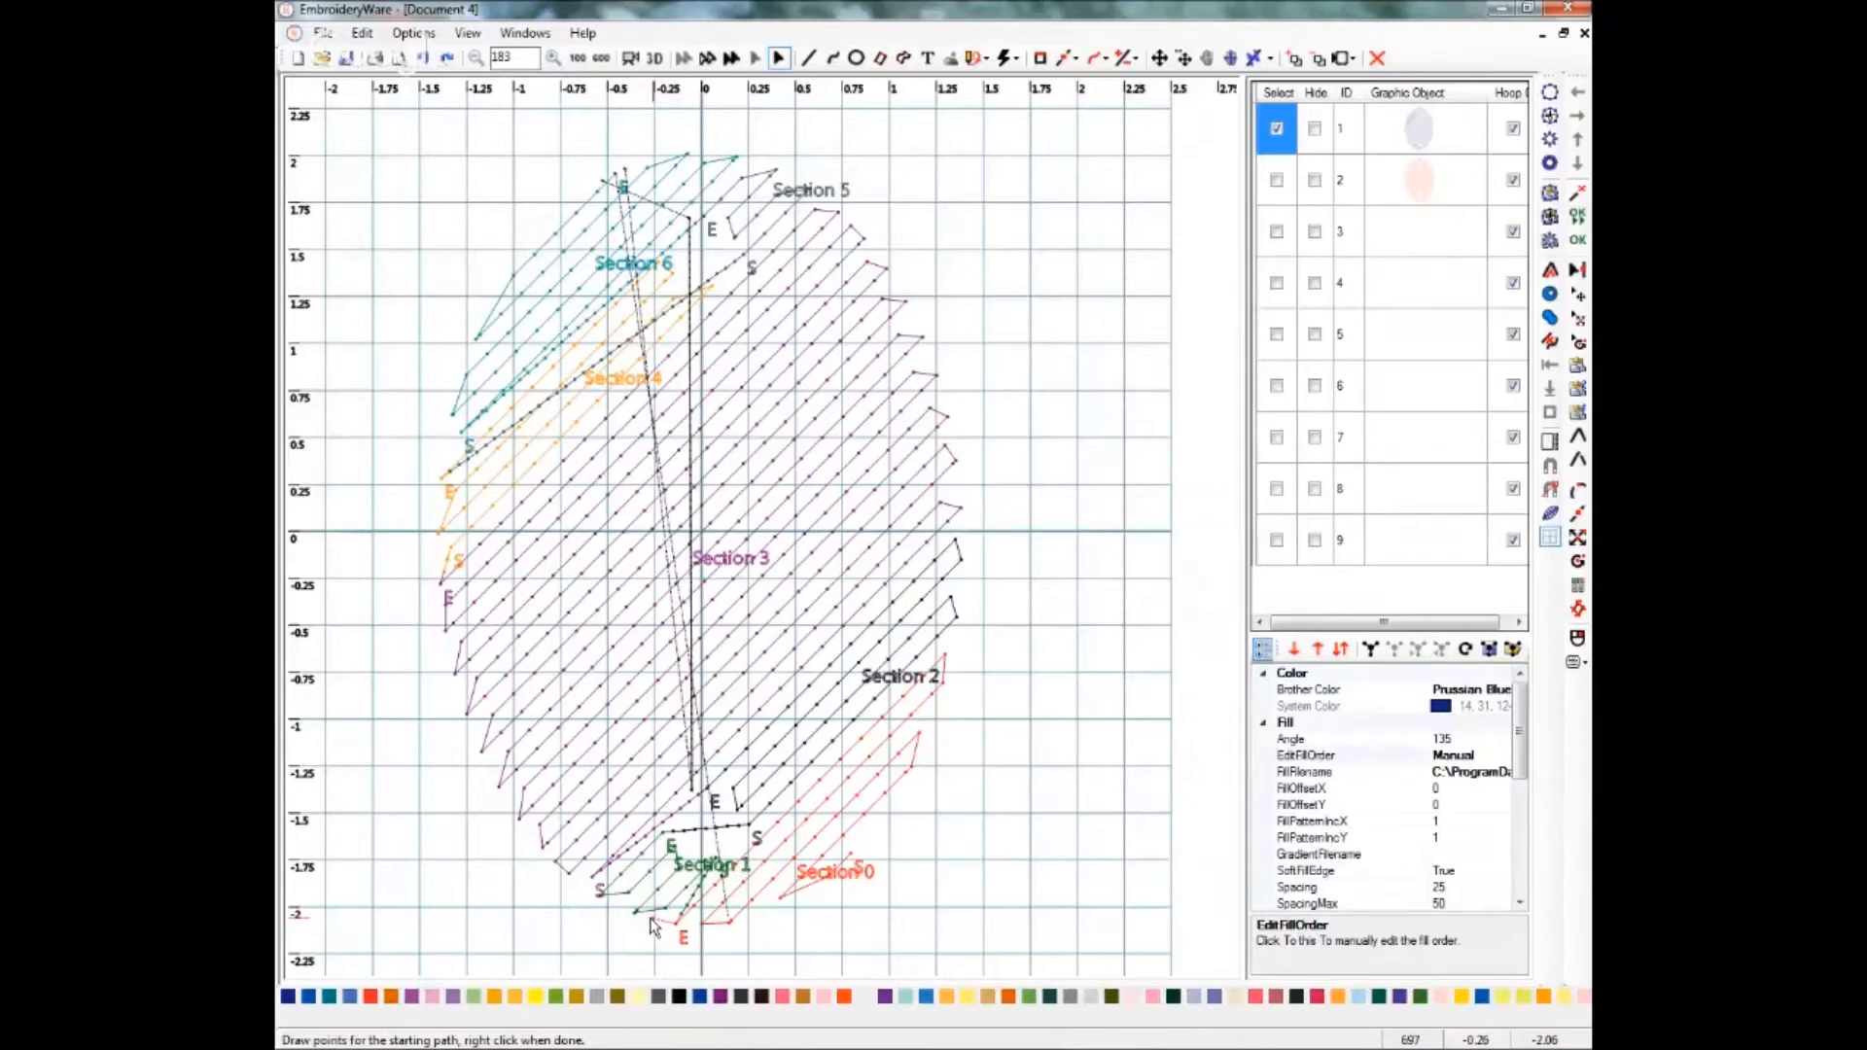
right_click(715, 866)
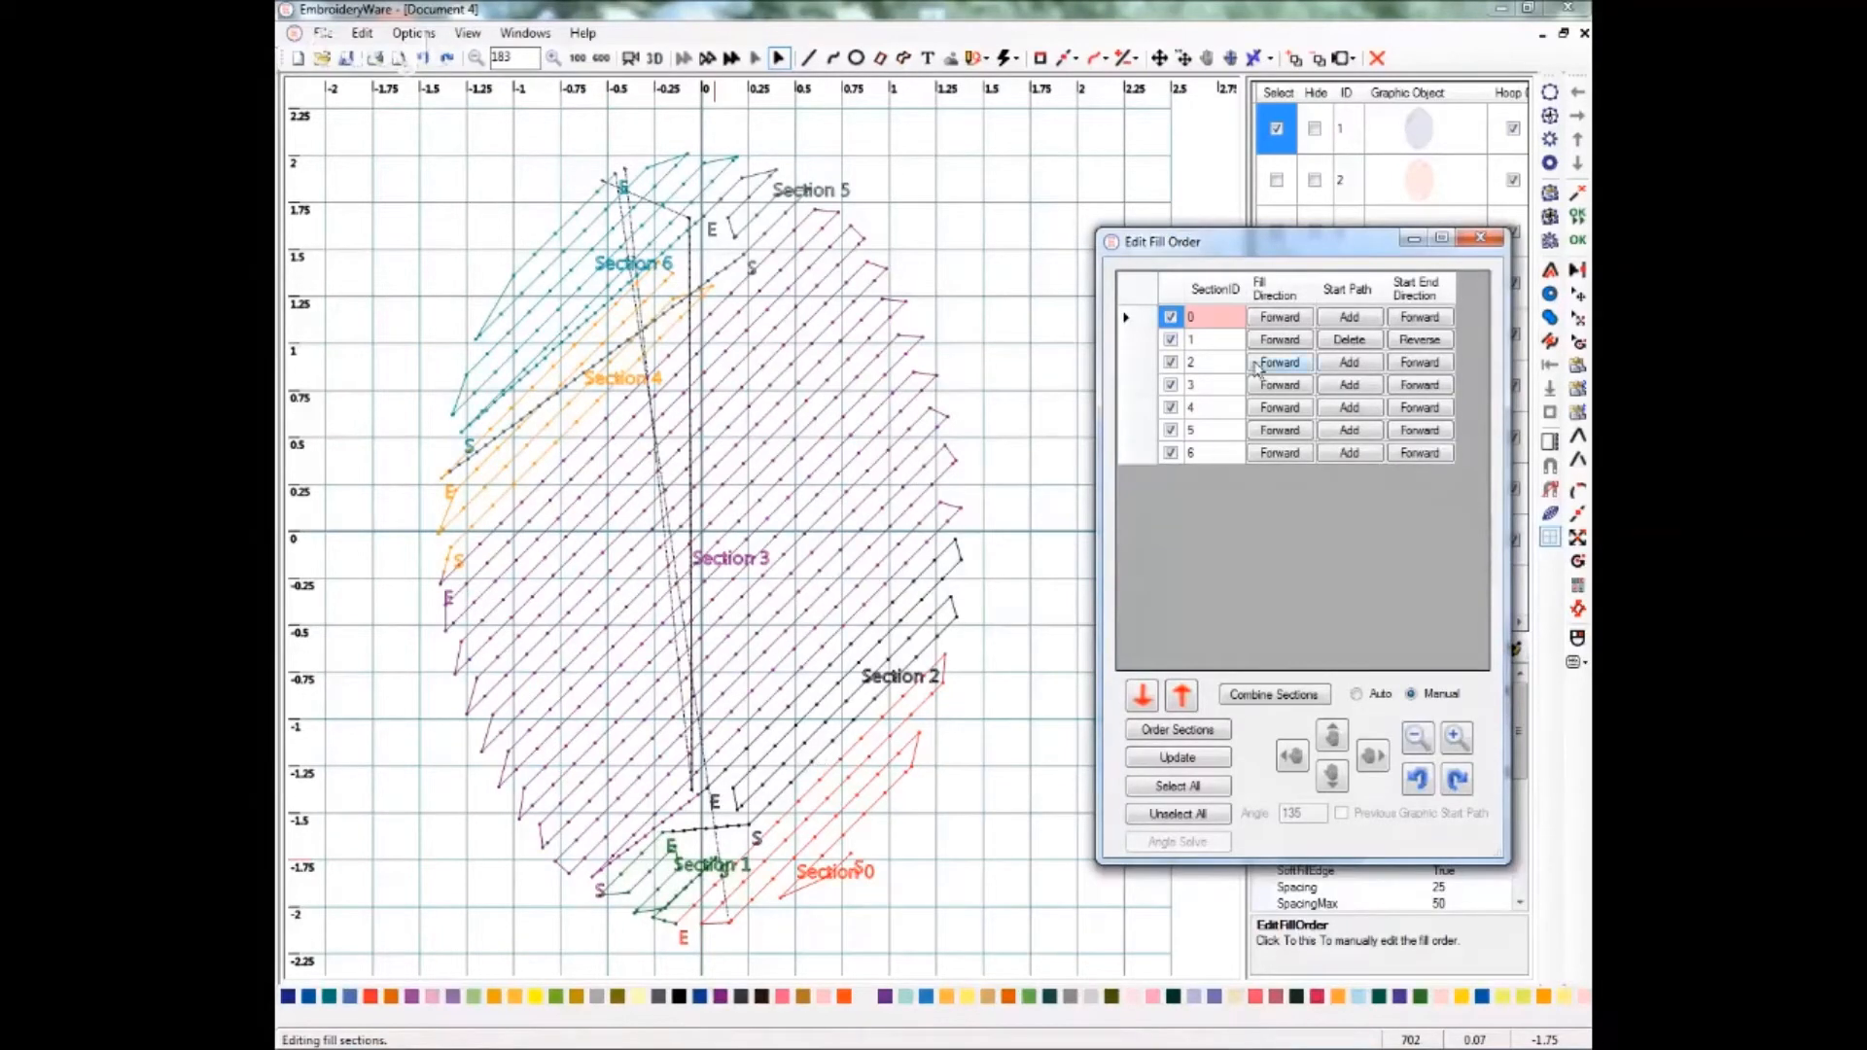
Add a start path for section 2, drawn with two points beside the lower hole.
click(1349, 364)
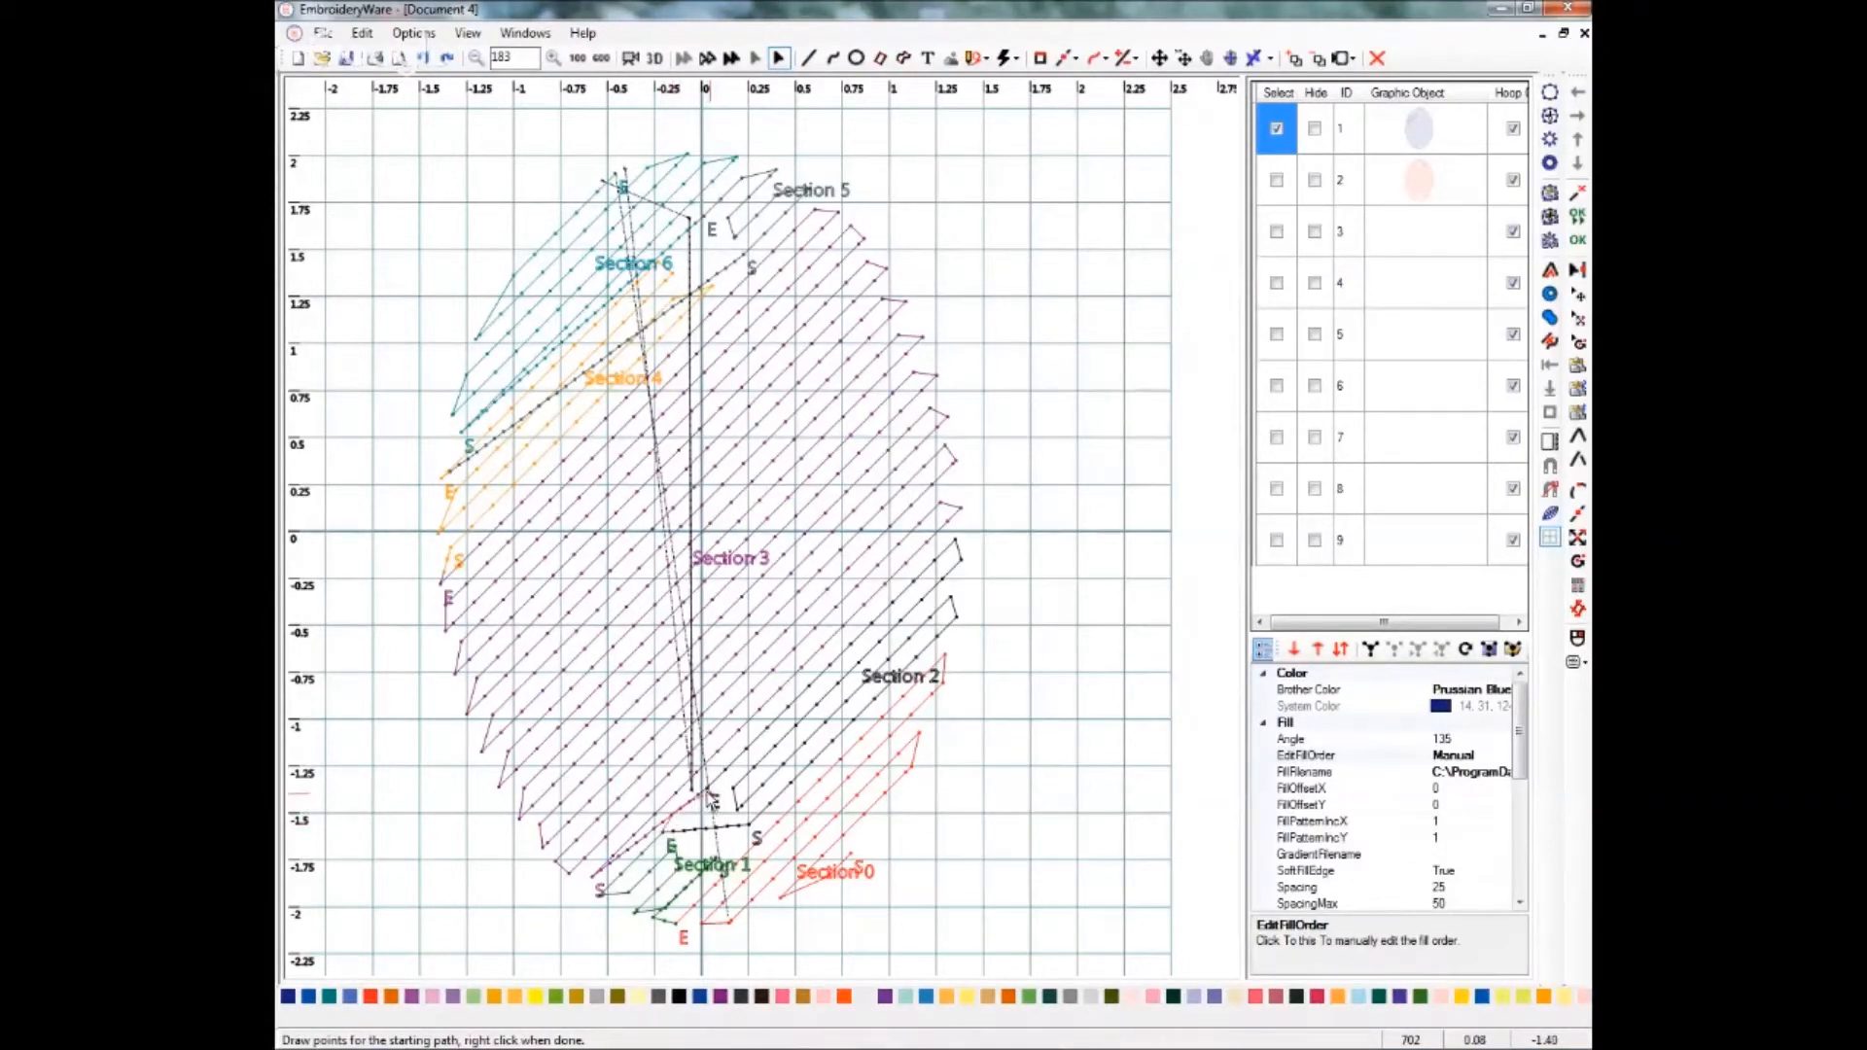
click(708, 790)
click(734, 800)
right_click(749, 826)
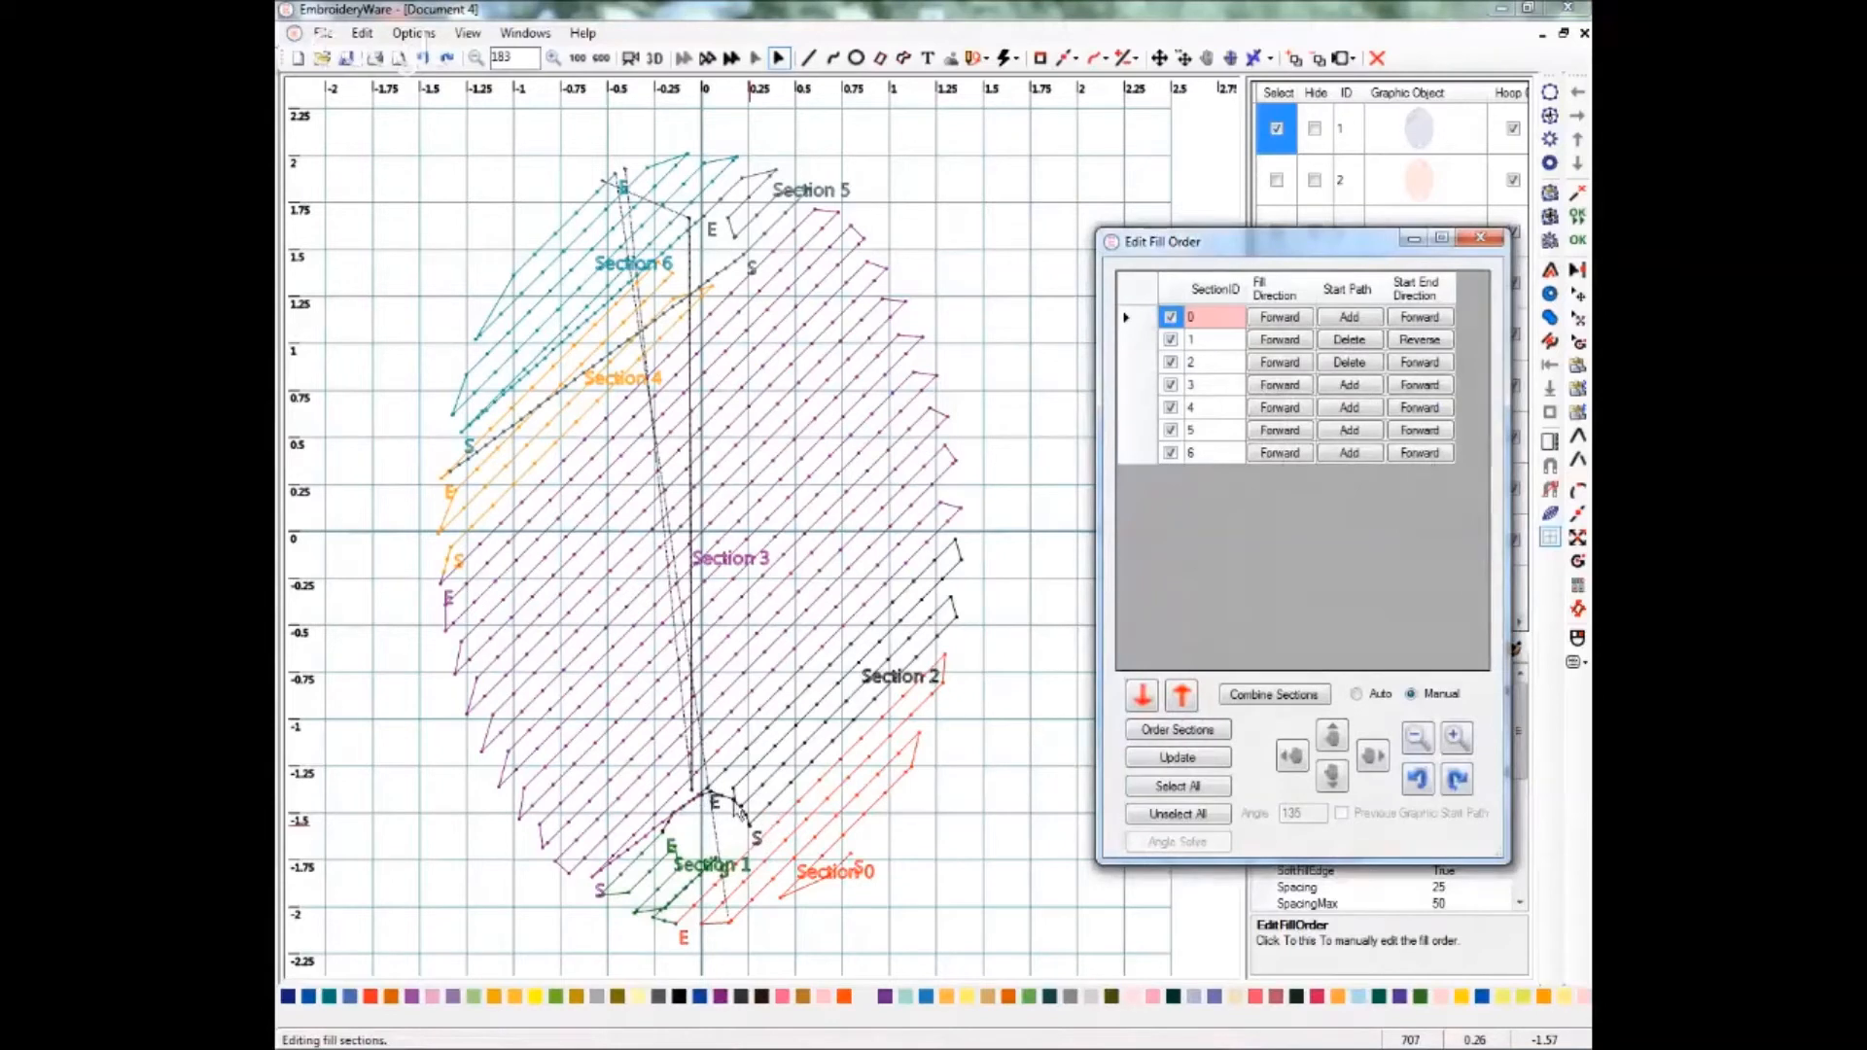
Add a start path for section 3, running from the lower hole's left side down towards the oval's bottom edge.
click(716, 803)
click(1340, 387)
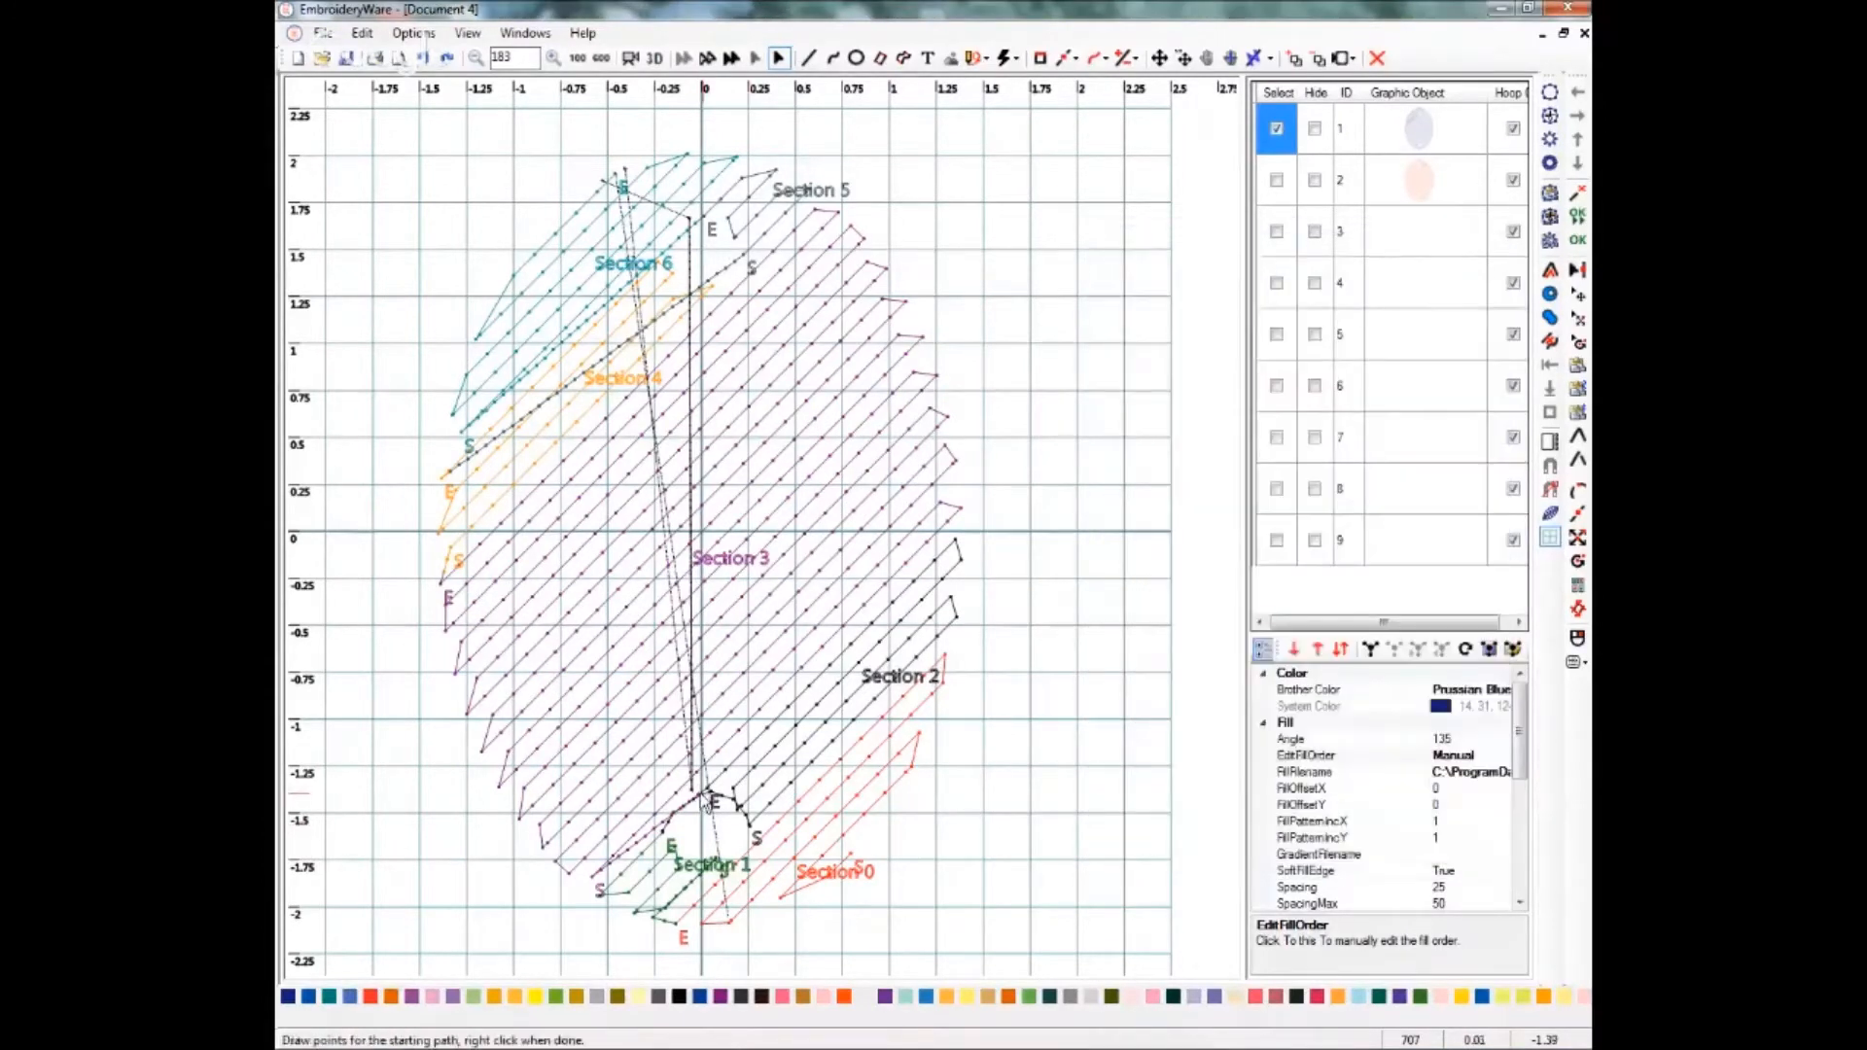
click(672, 814)
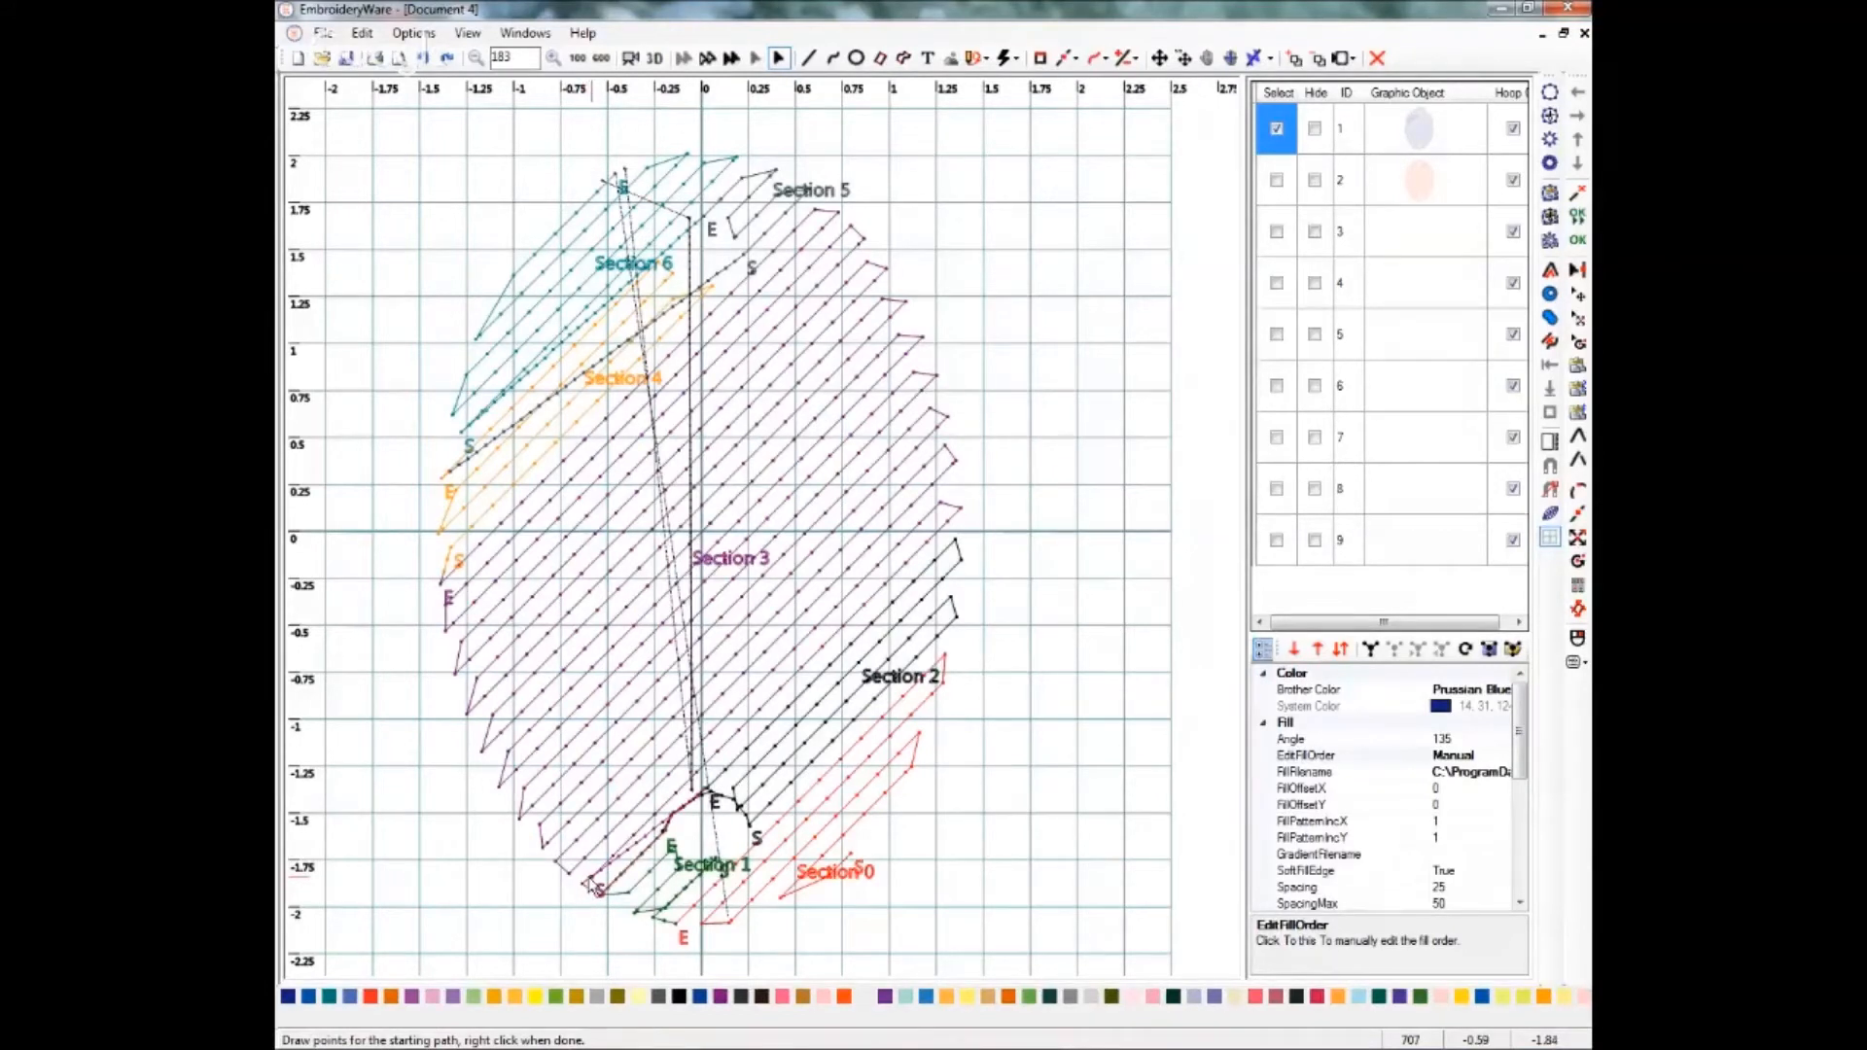
right_click(593, 885)
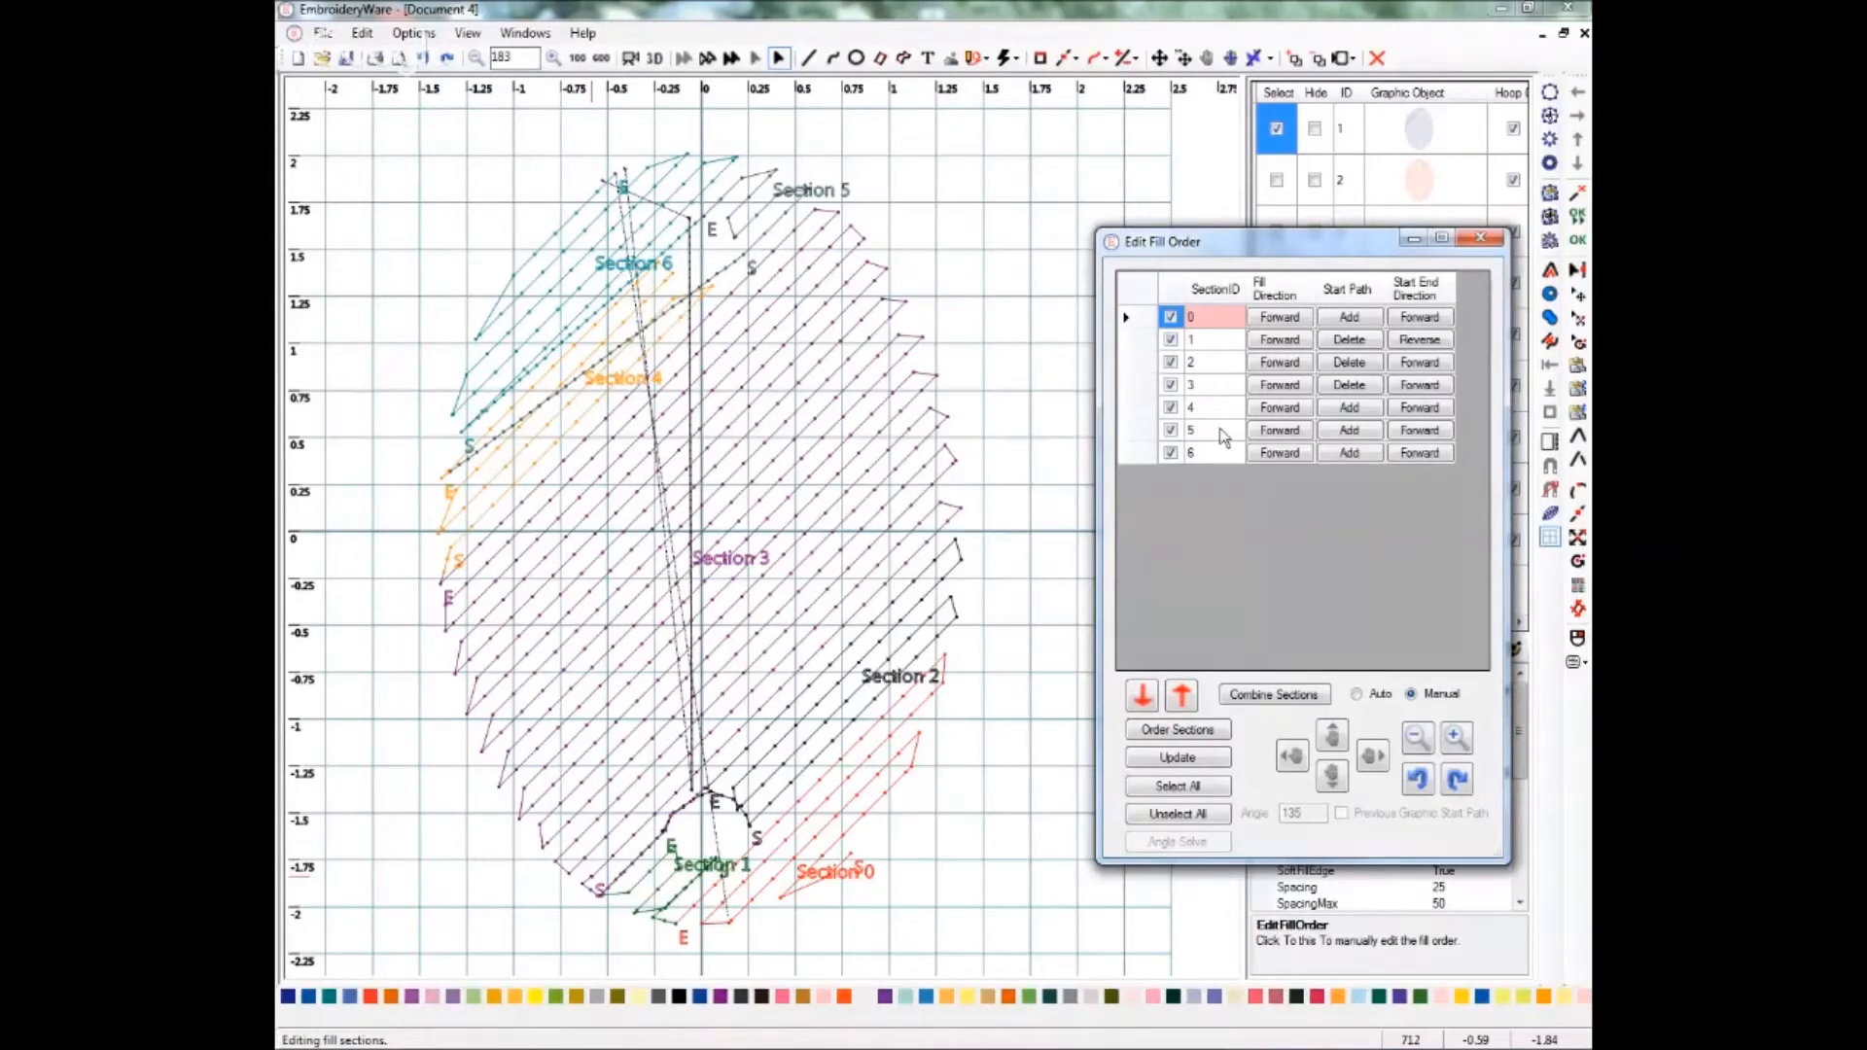
Move section 6 up one place, ahead of section 5, and update the fill-order preview.
click(1213, 452)
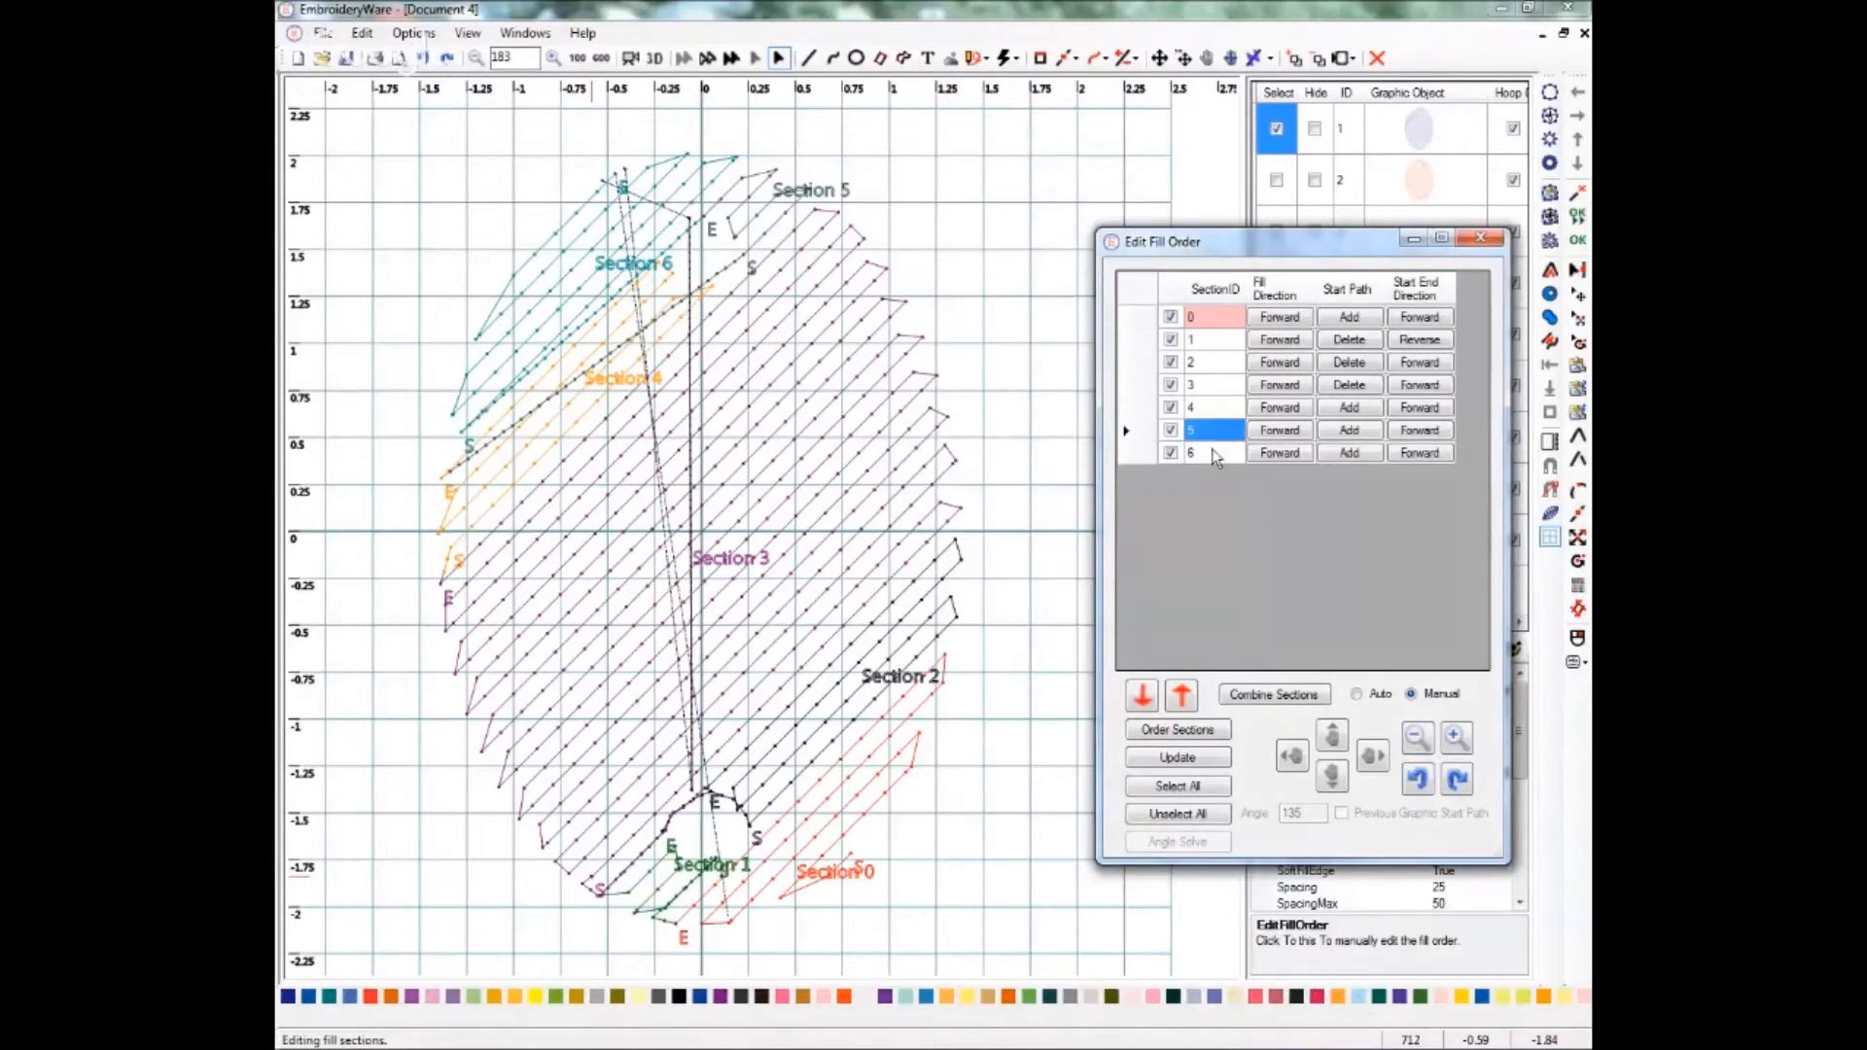
click(1181, 695)
click(1168, 763)
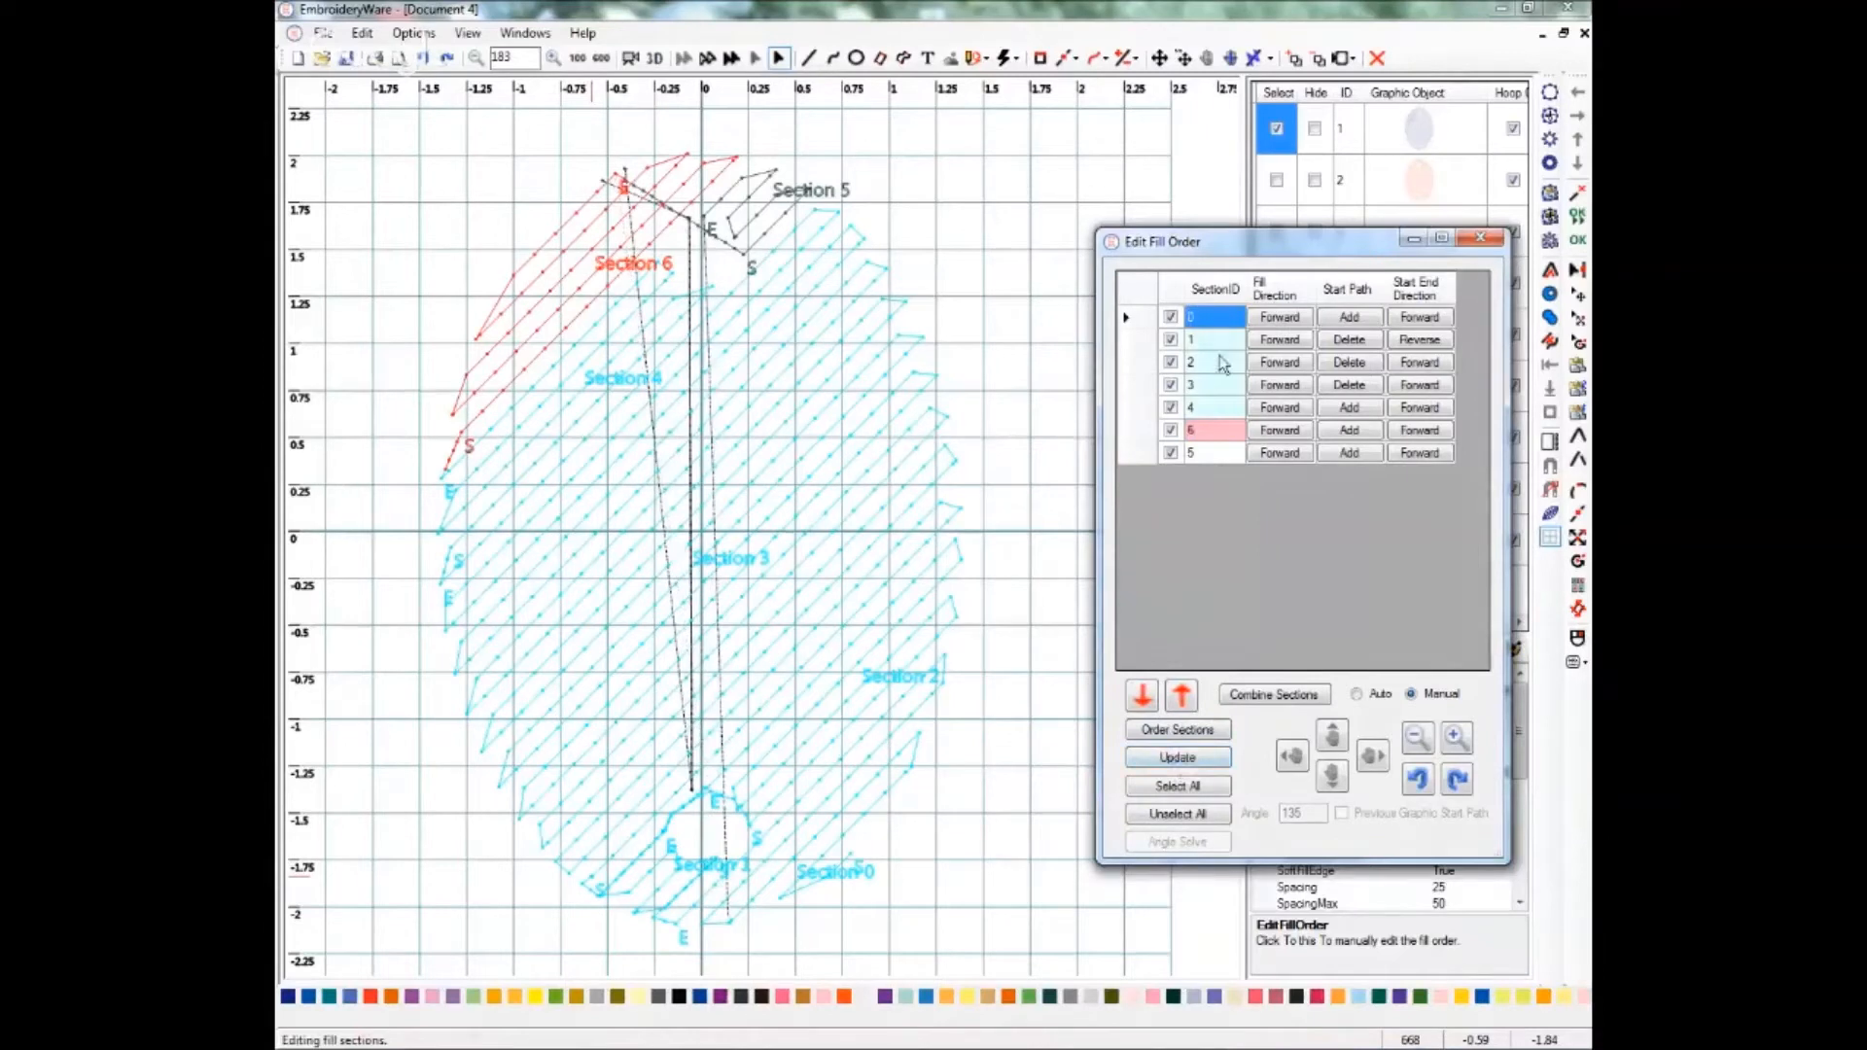
click(1200, 735)
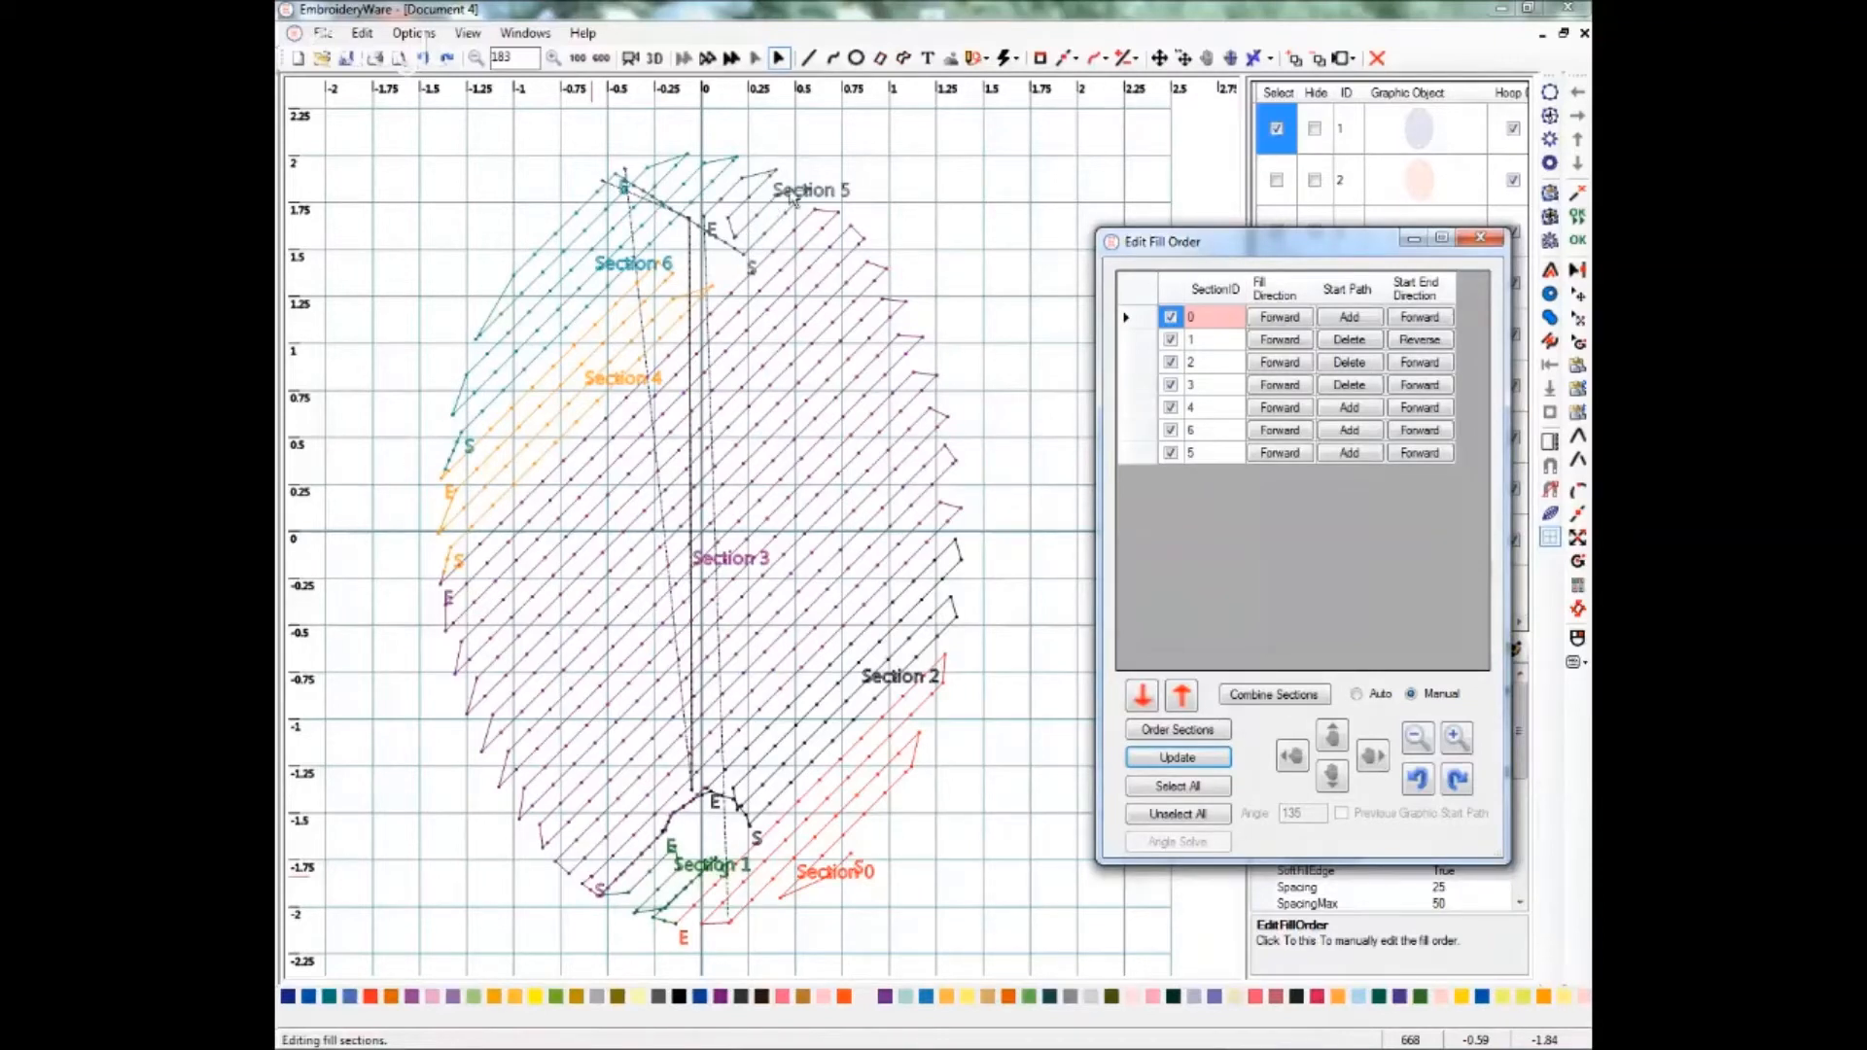
Reverse section 5's fill direction, draw its start path across the oval's top, and close the fill-order dialog.
click(1281, 452)
click(1282, 453)
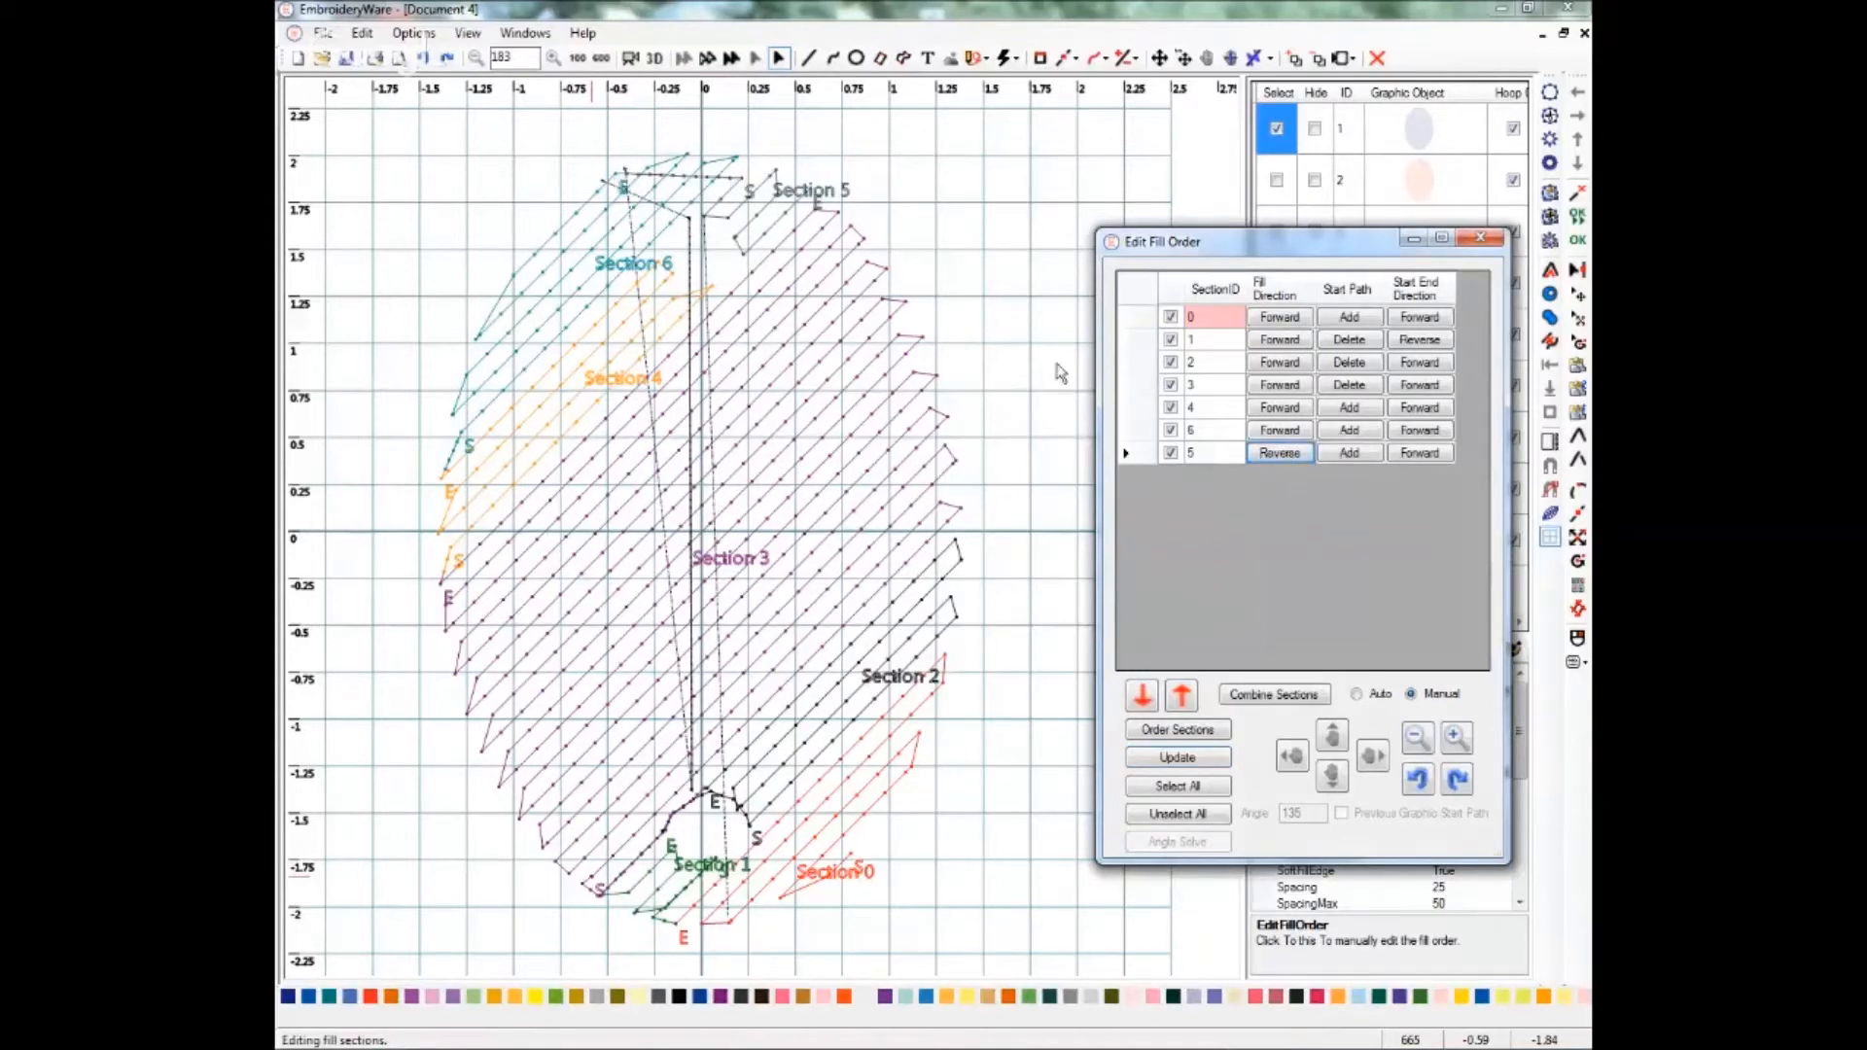
click(1347, 454)
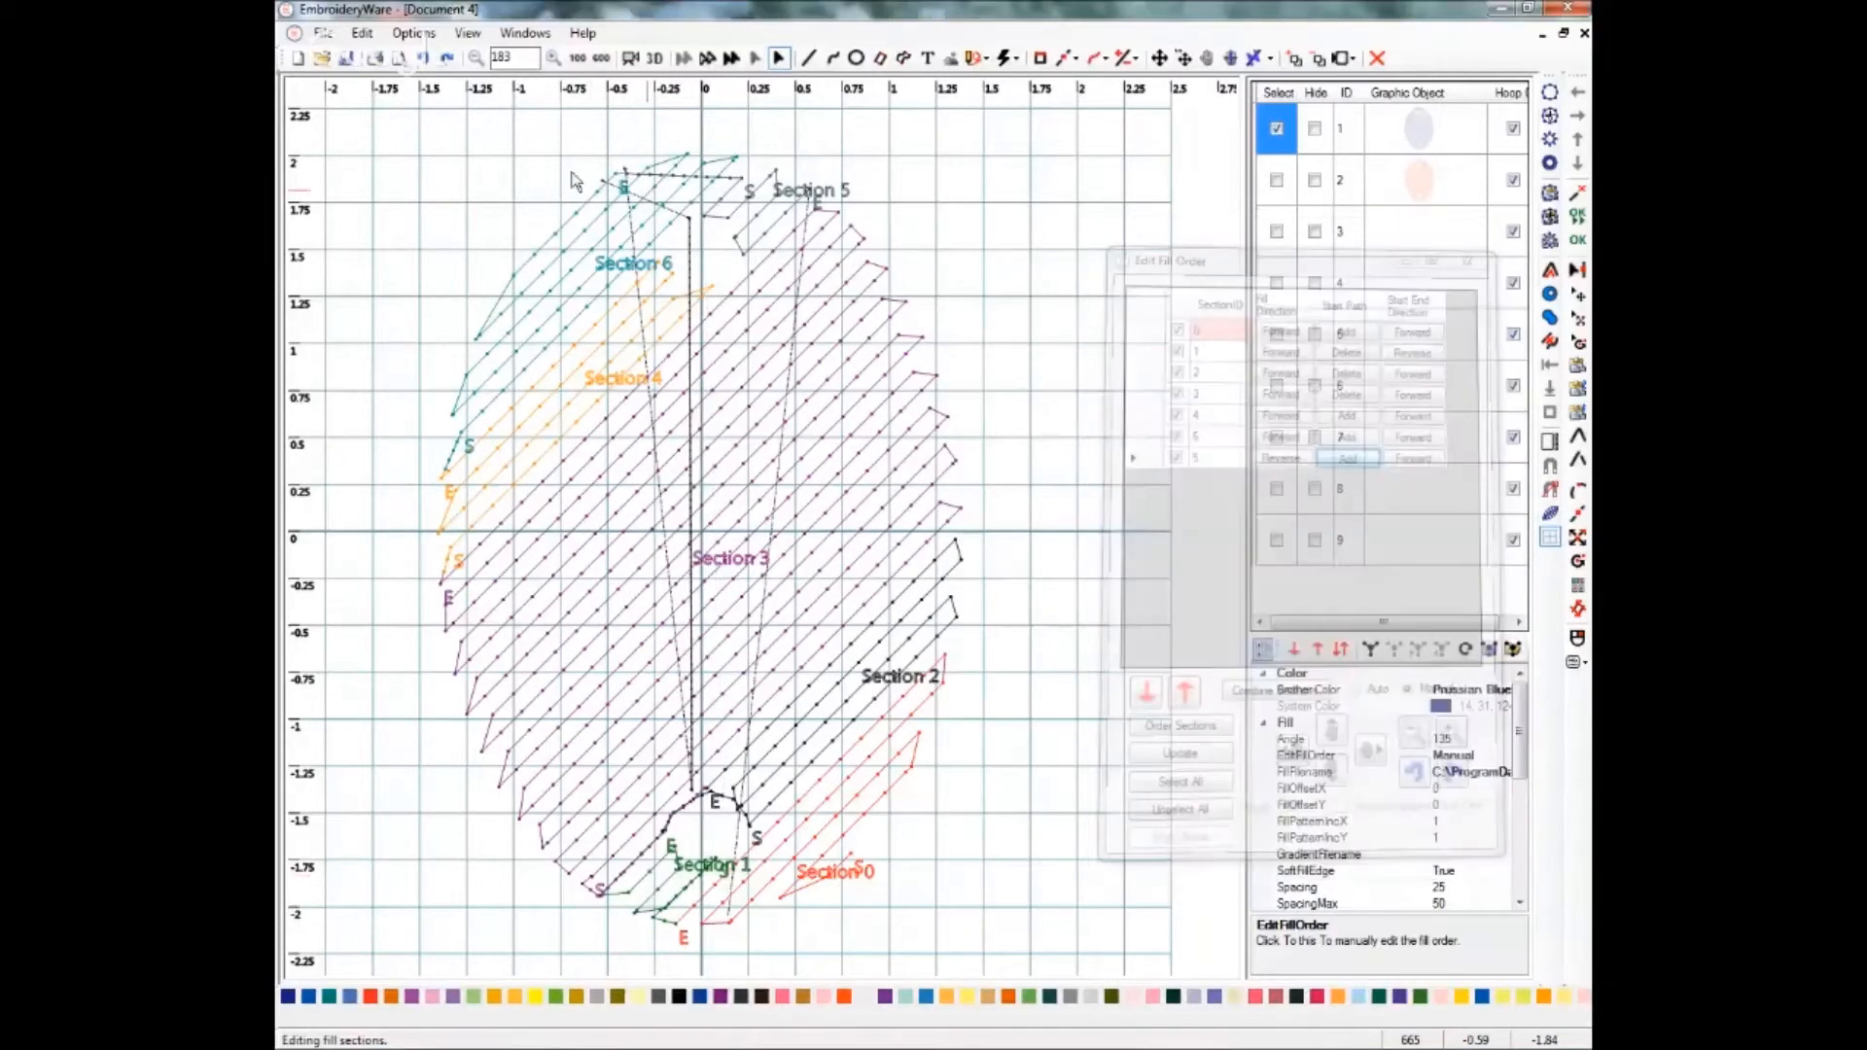
click(625, 169)
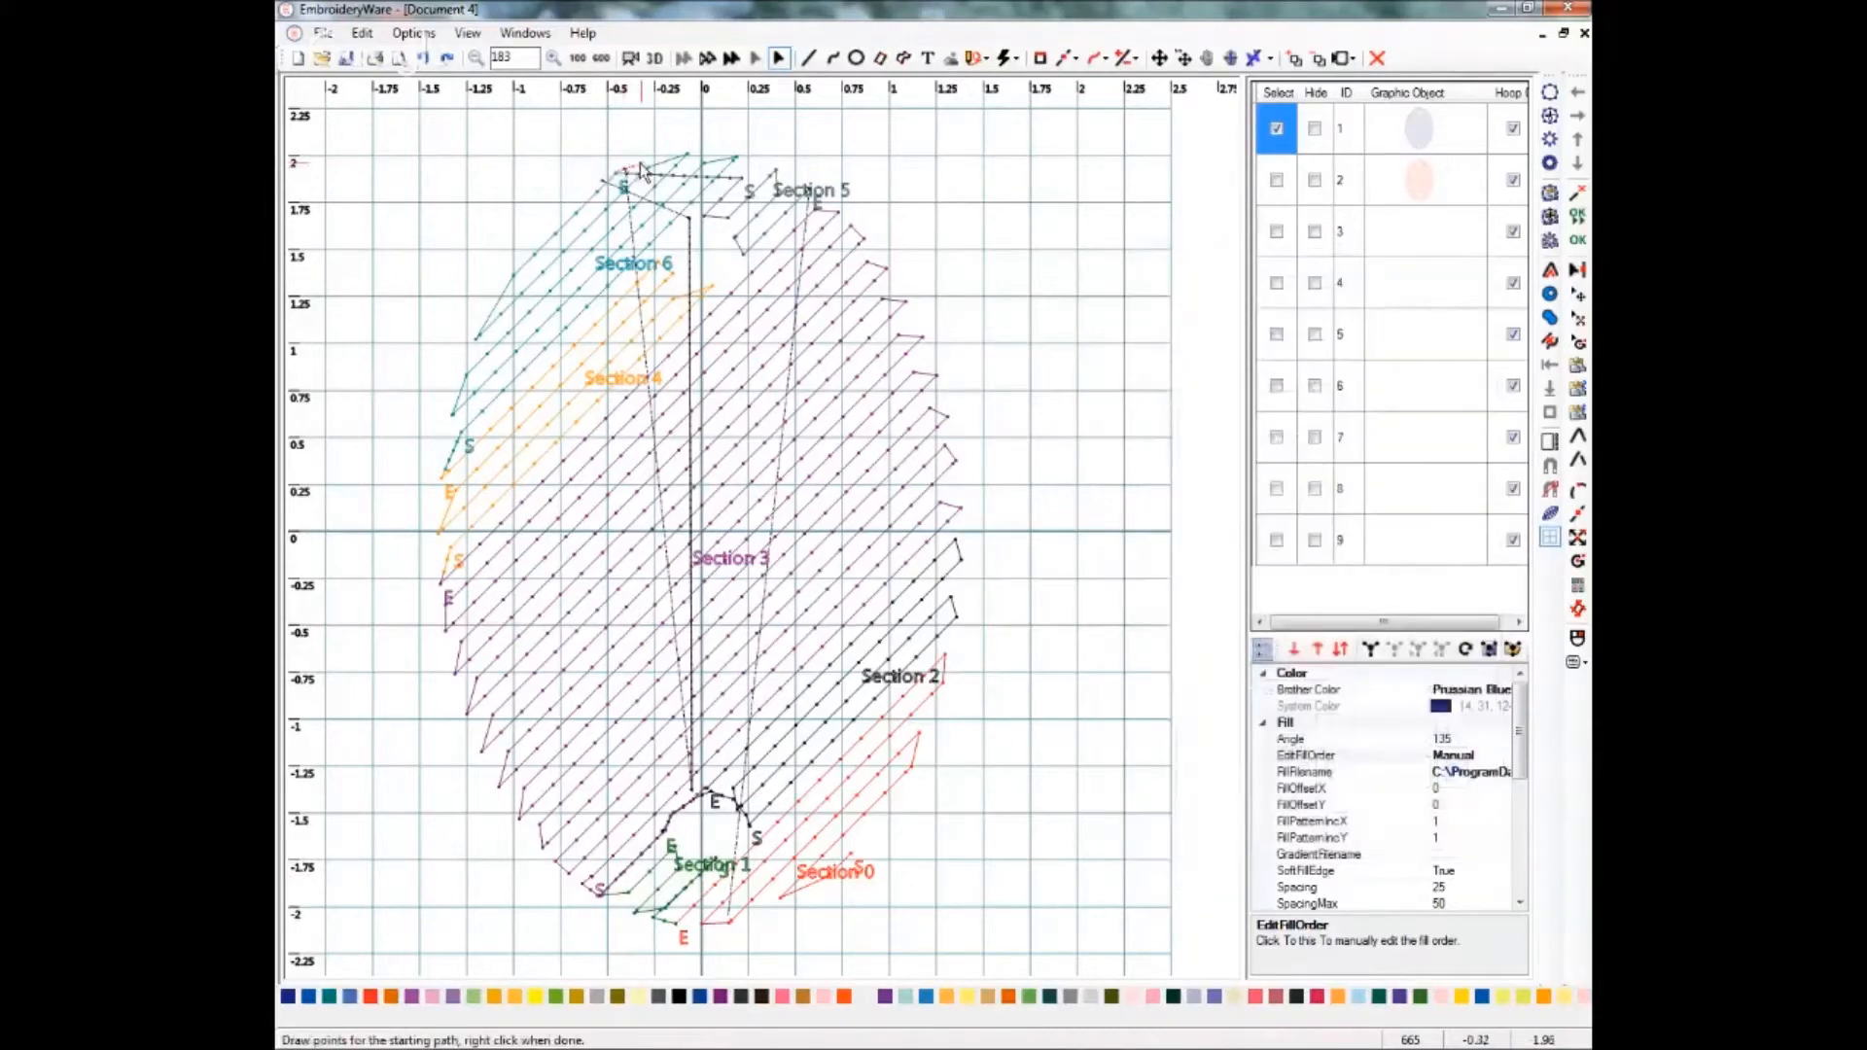
click(685, 155)
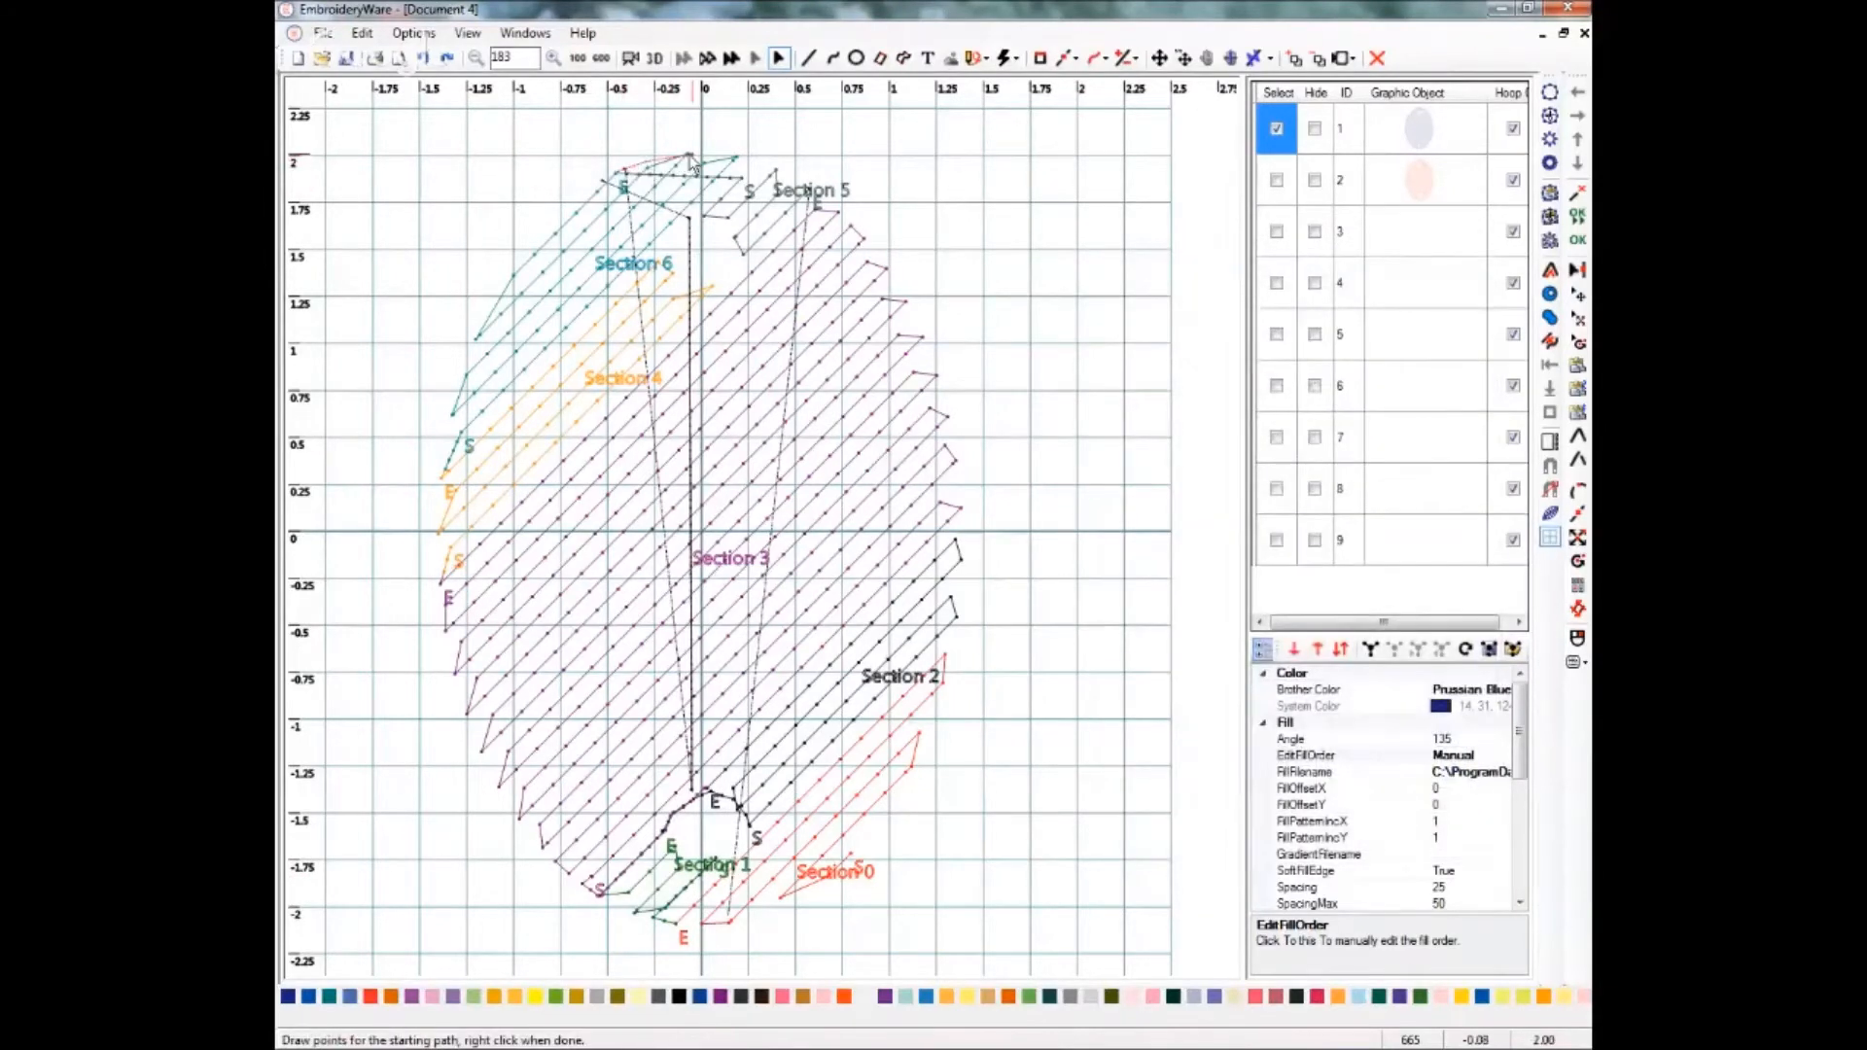
right_click(746, 188)
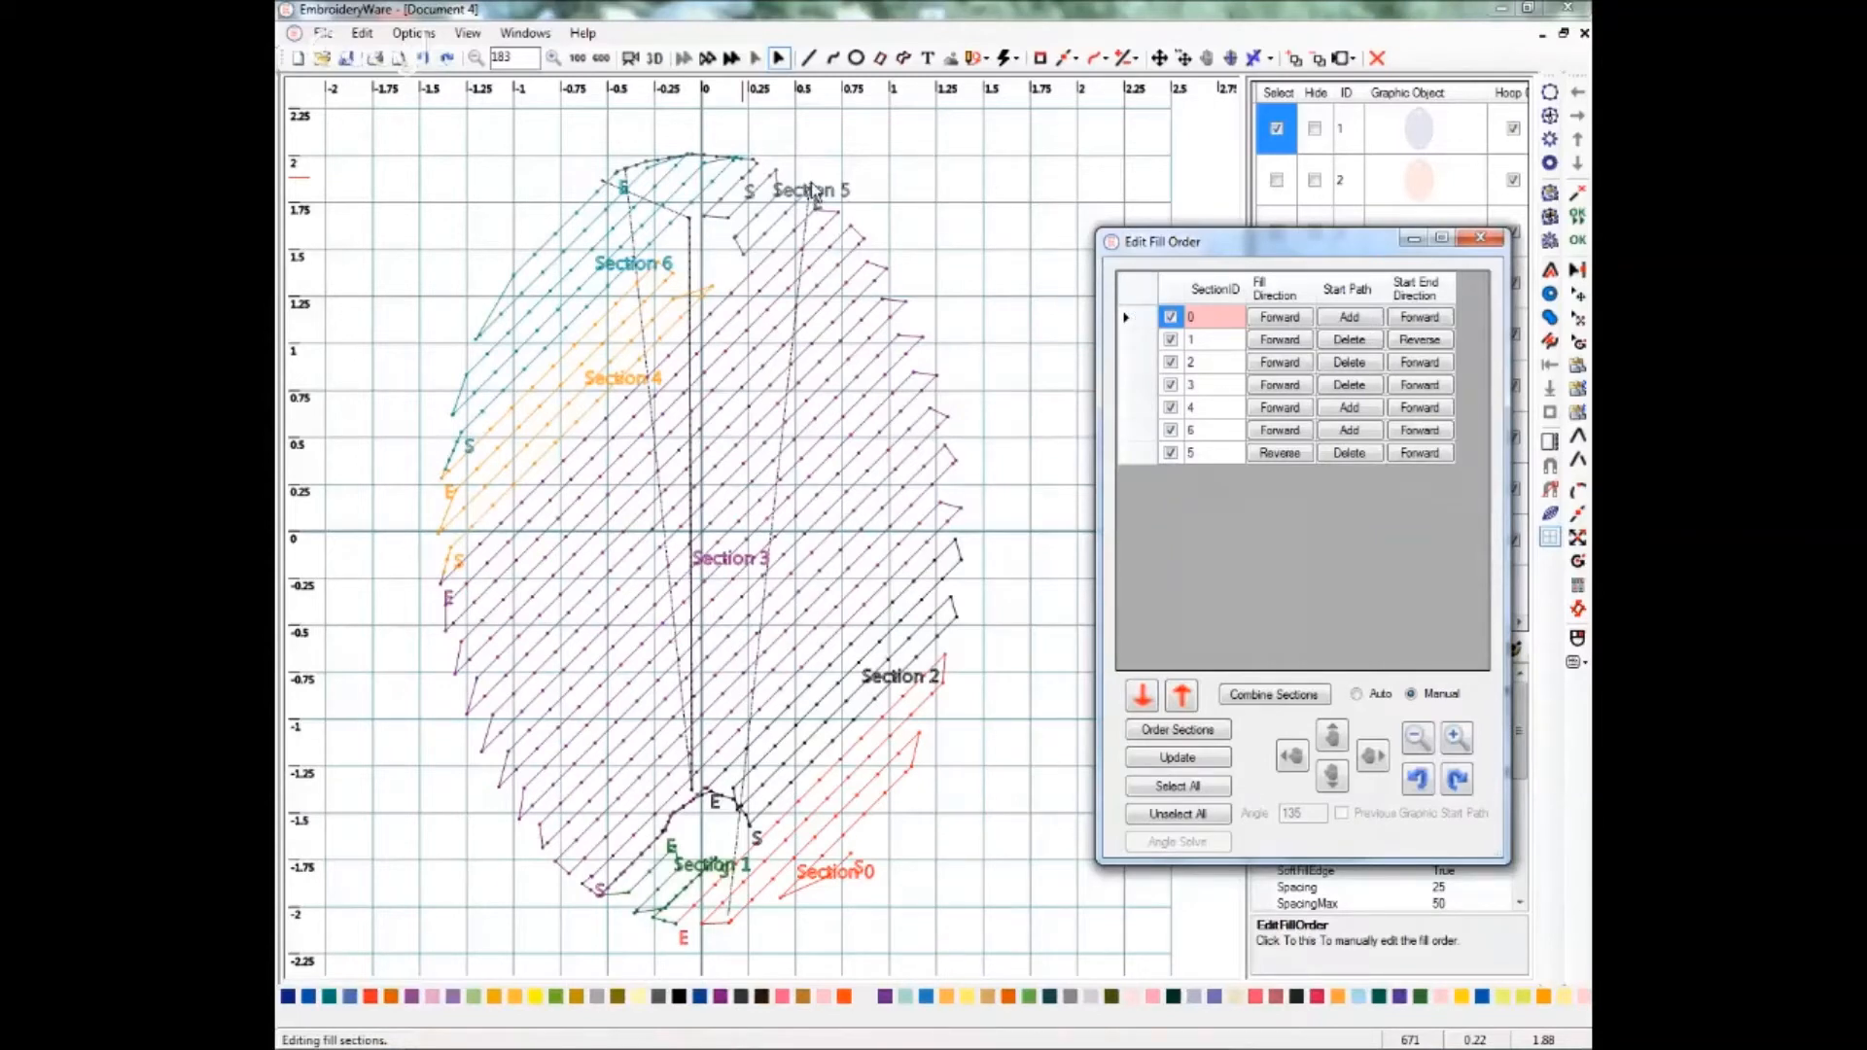
click(1479, 241)
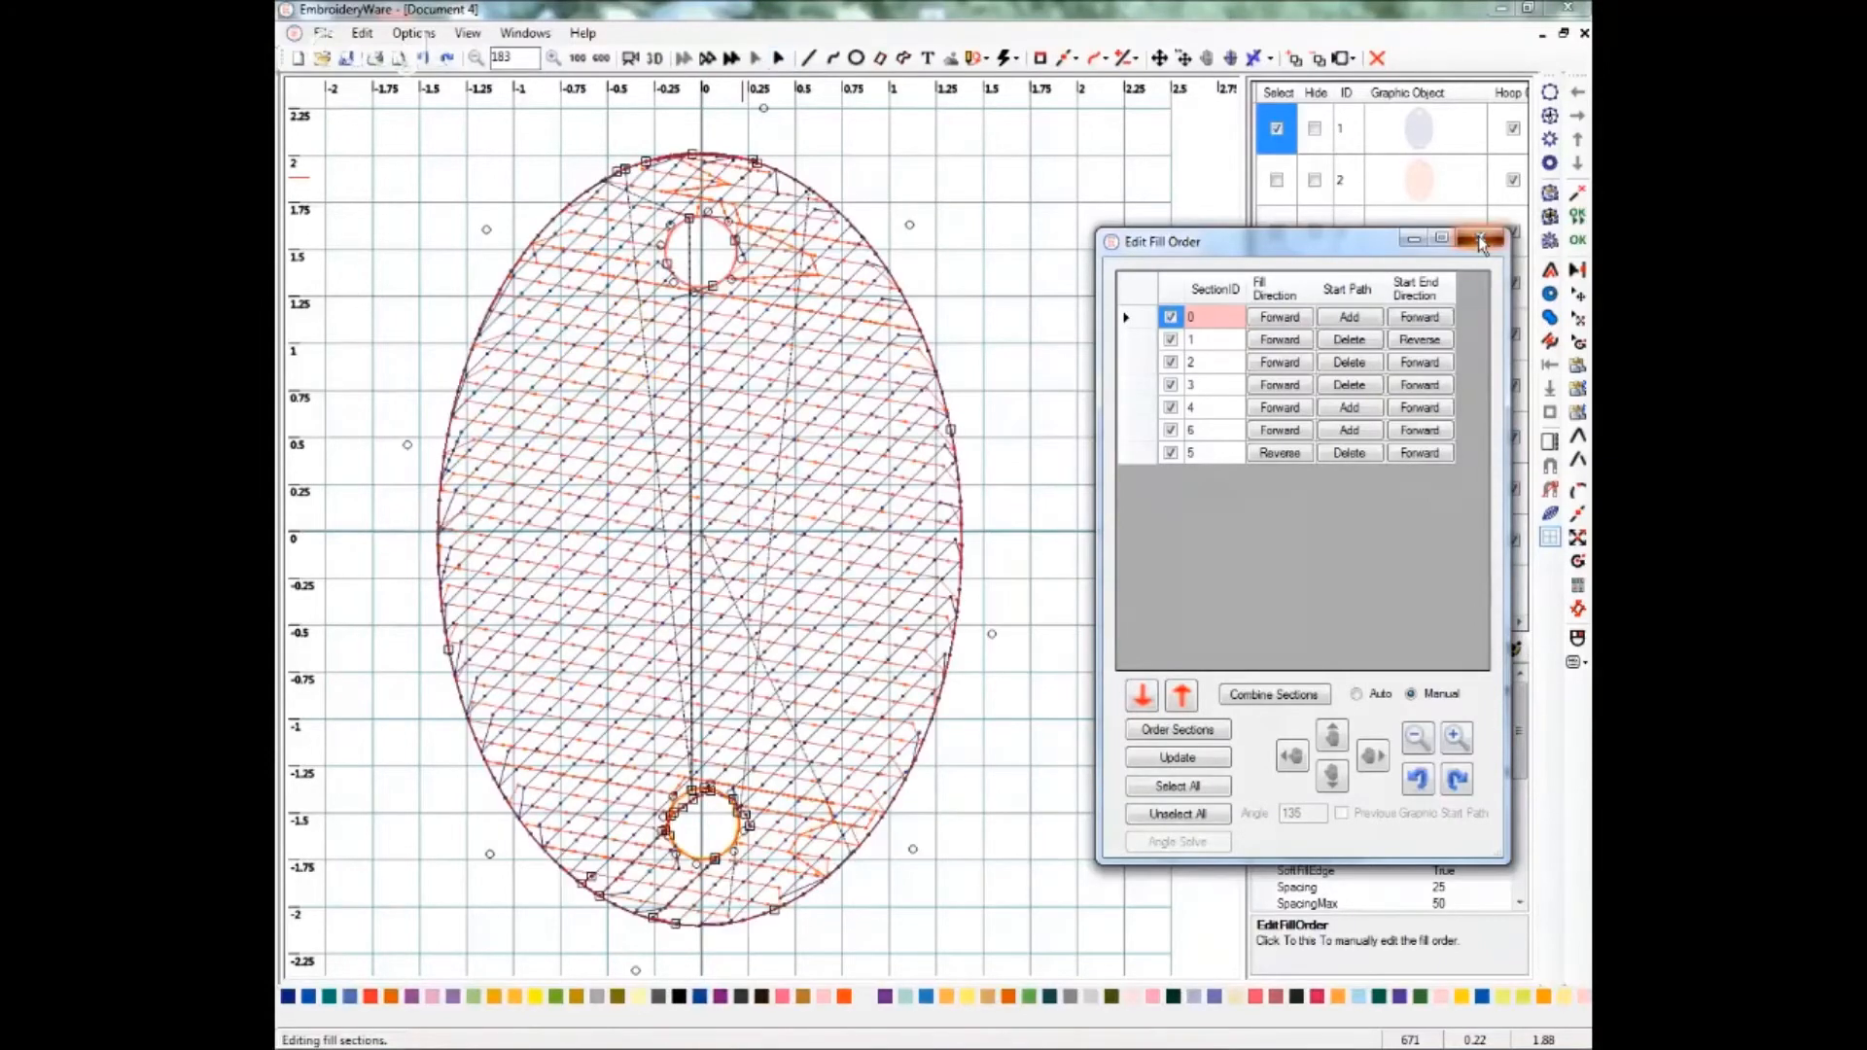
Select the Vermilion duplicate oval, hide the original oval, and open the duplicate's Edit Fill Order dialog.
click(1274, 180)
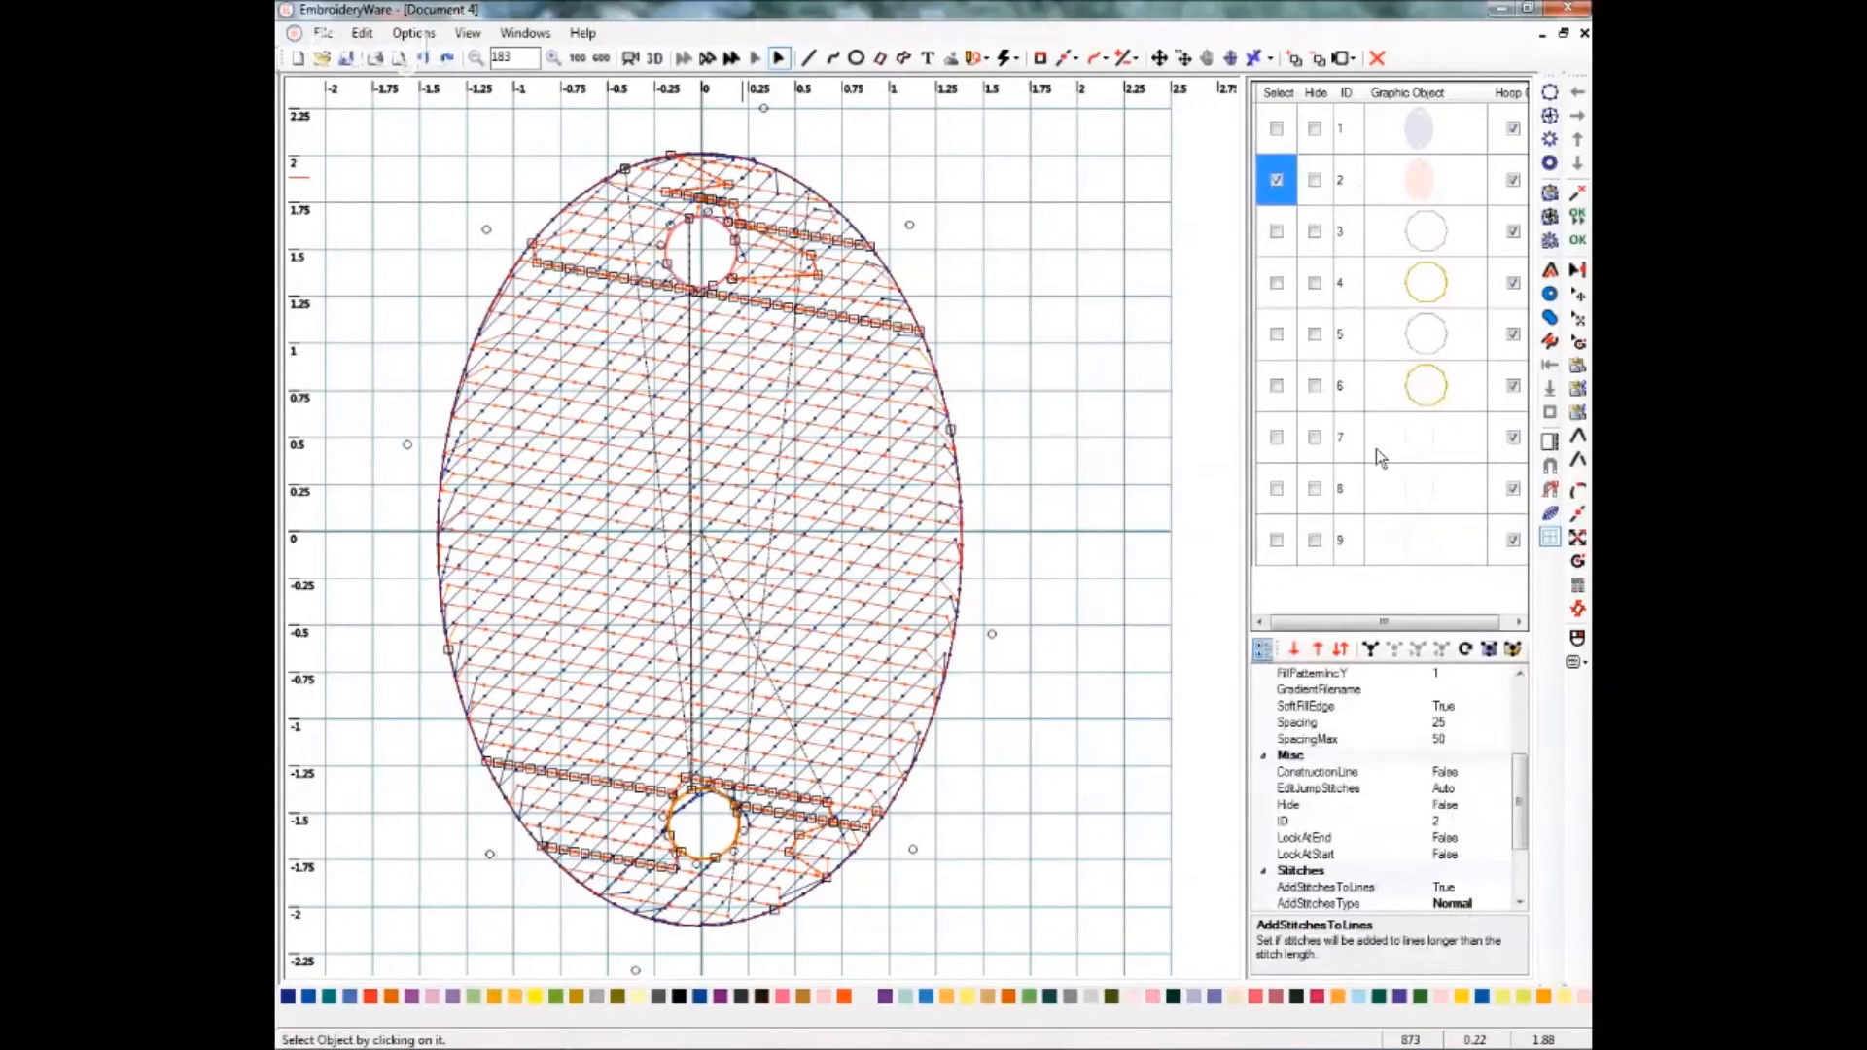
click(1315, 128)
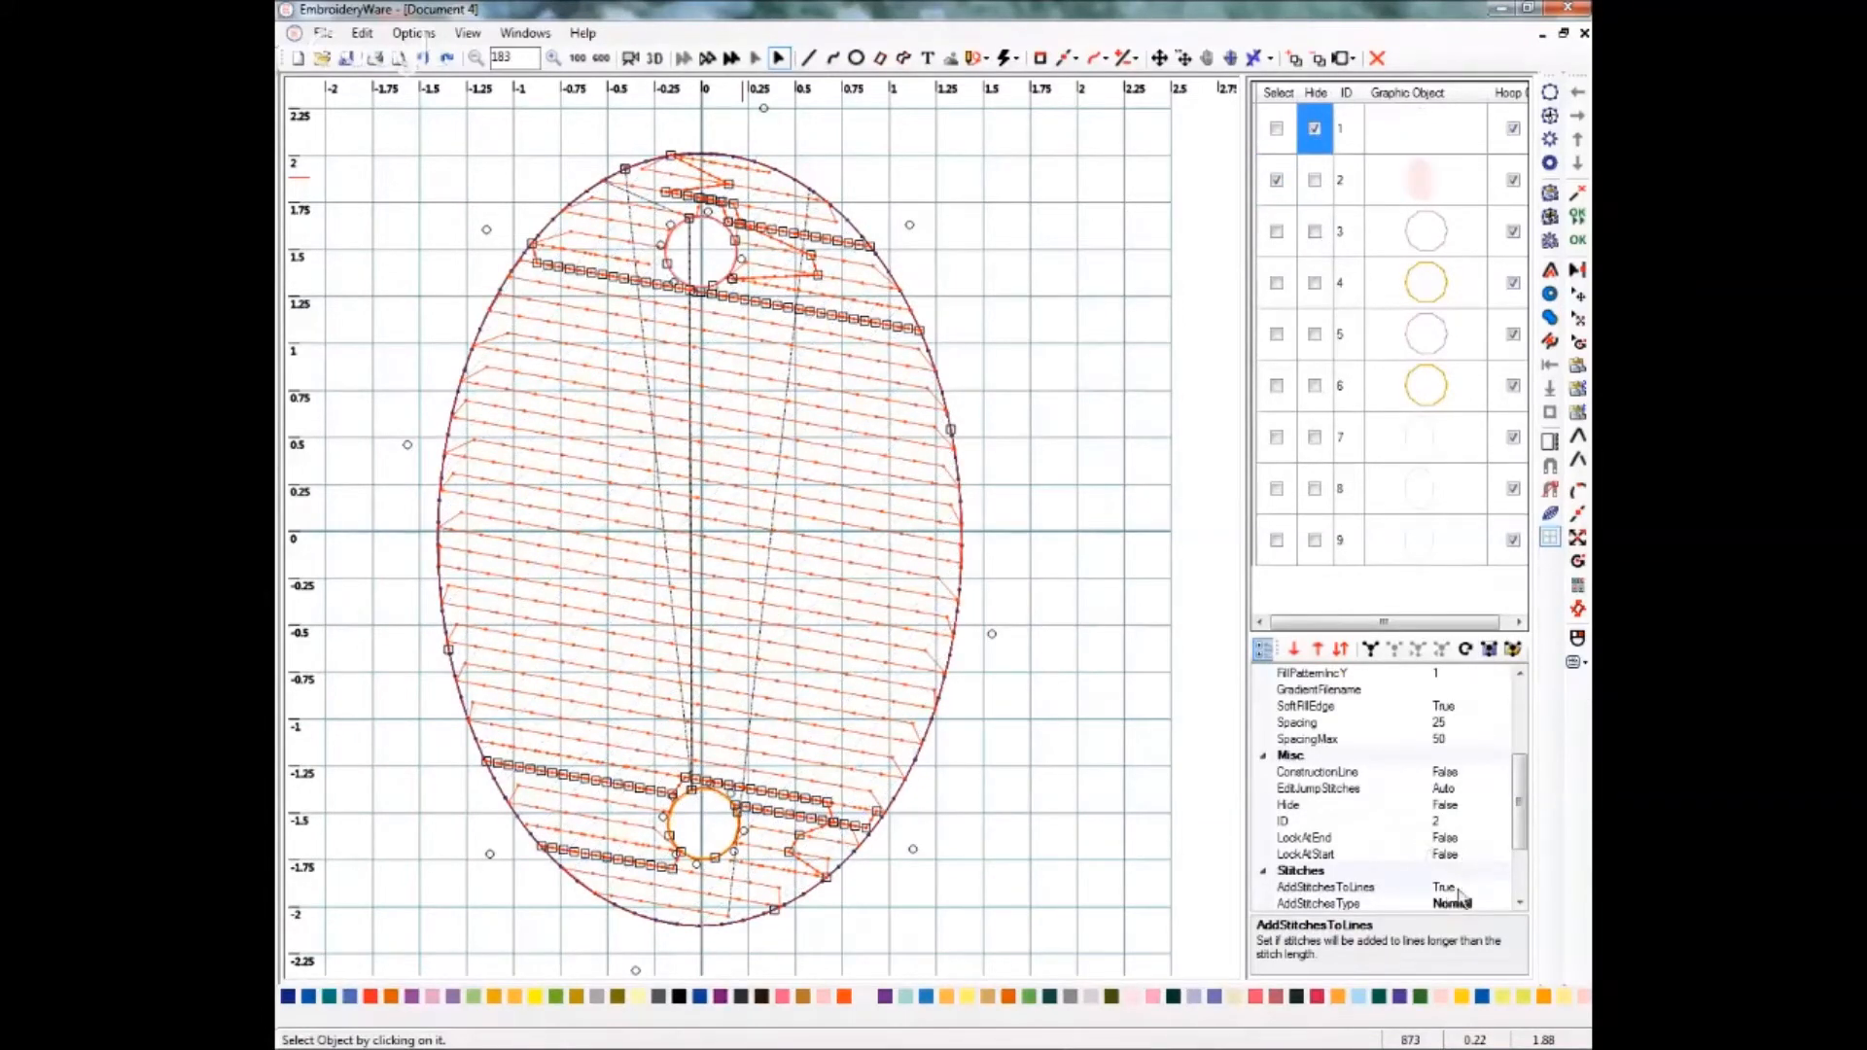
click(1520, 720)
click(1451, 756)
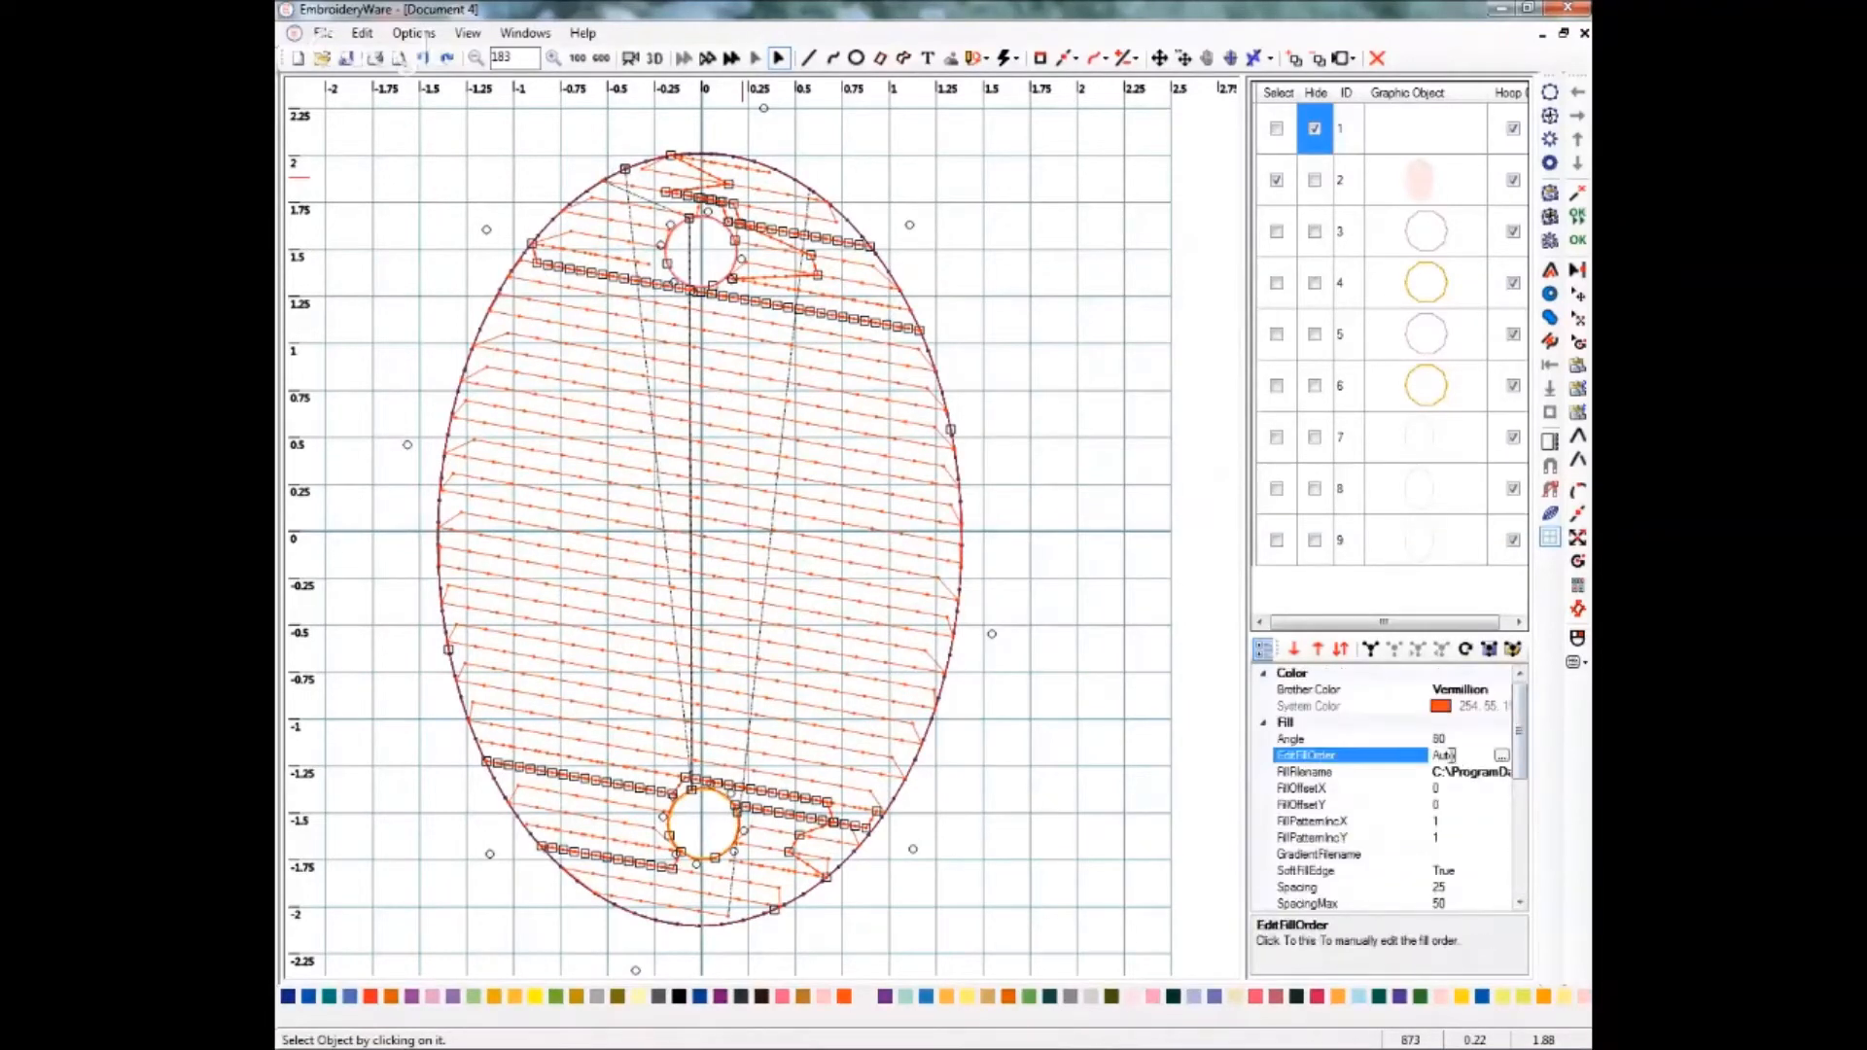
click(1501, 759)
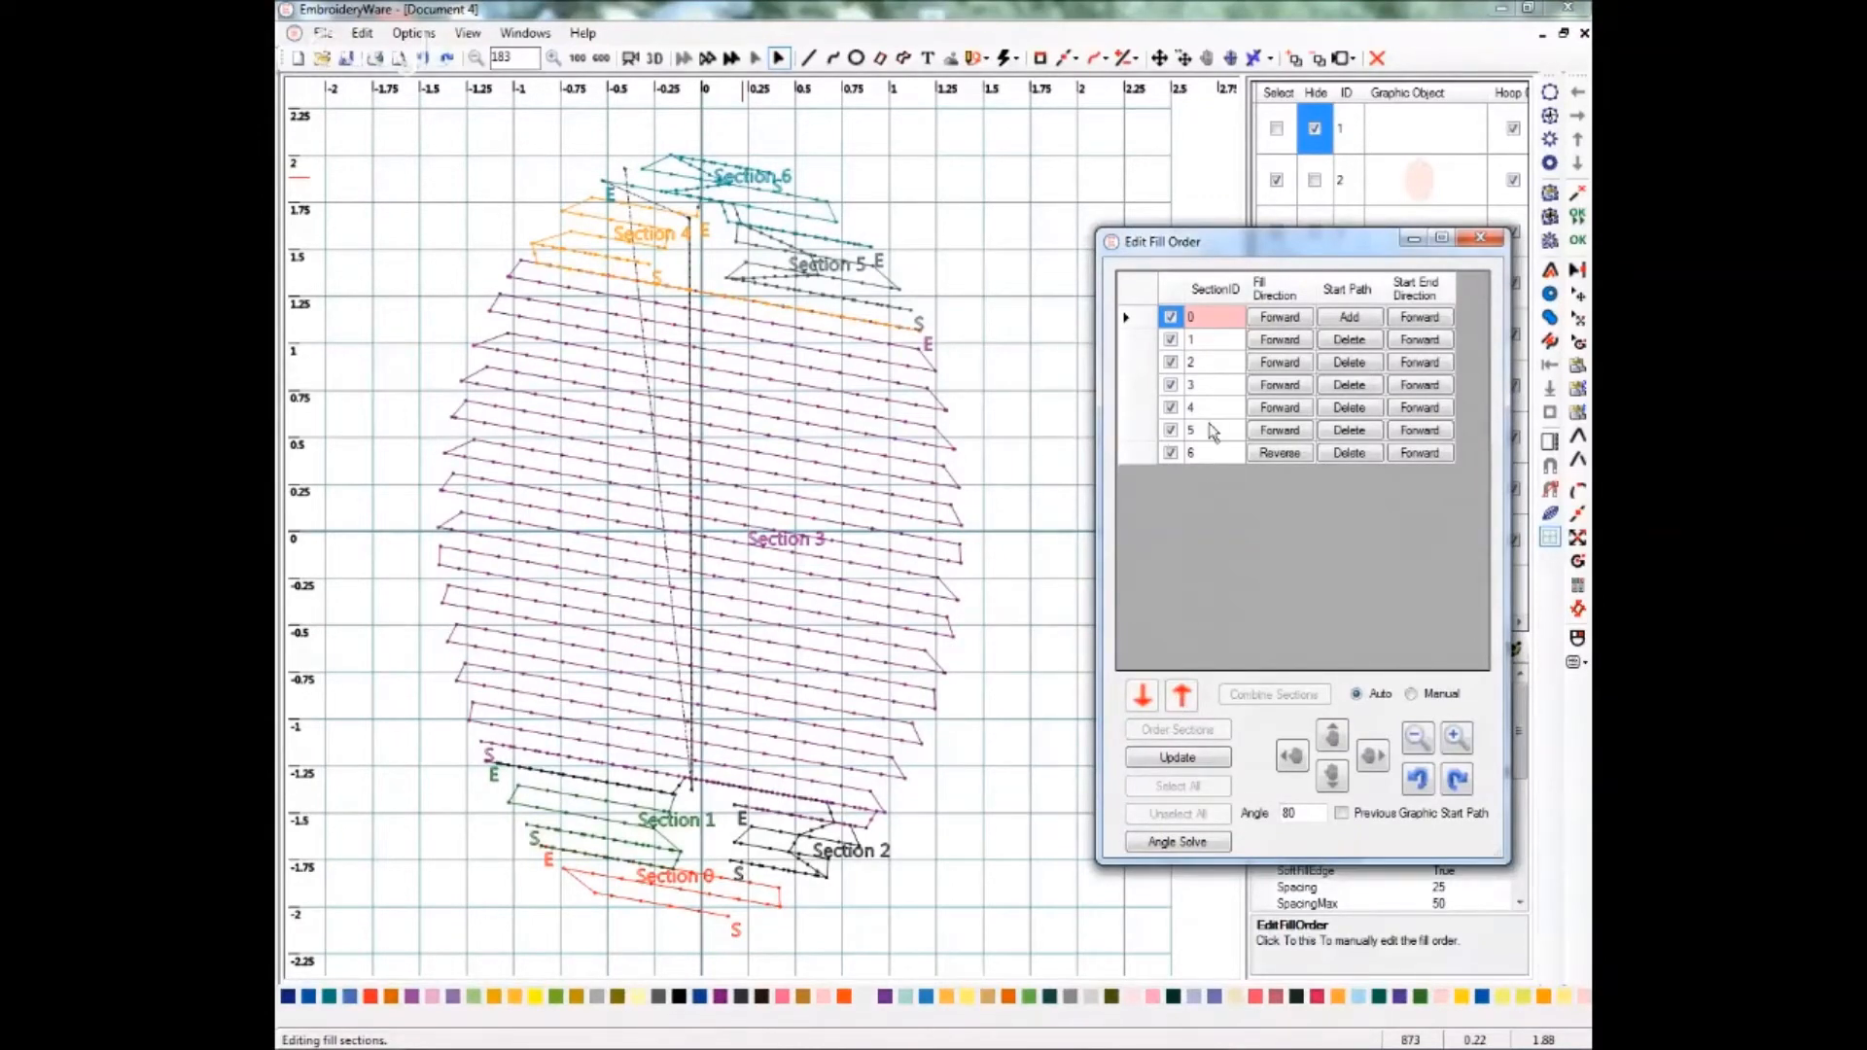
Switch the fill order to Manual without keeping the auto result, and move section 6 to the top of the list.
click(1407, 693)
click(1113, 611)
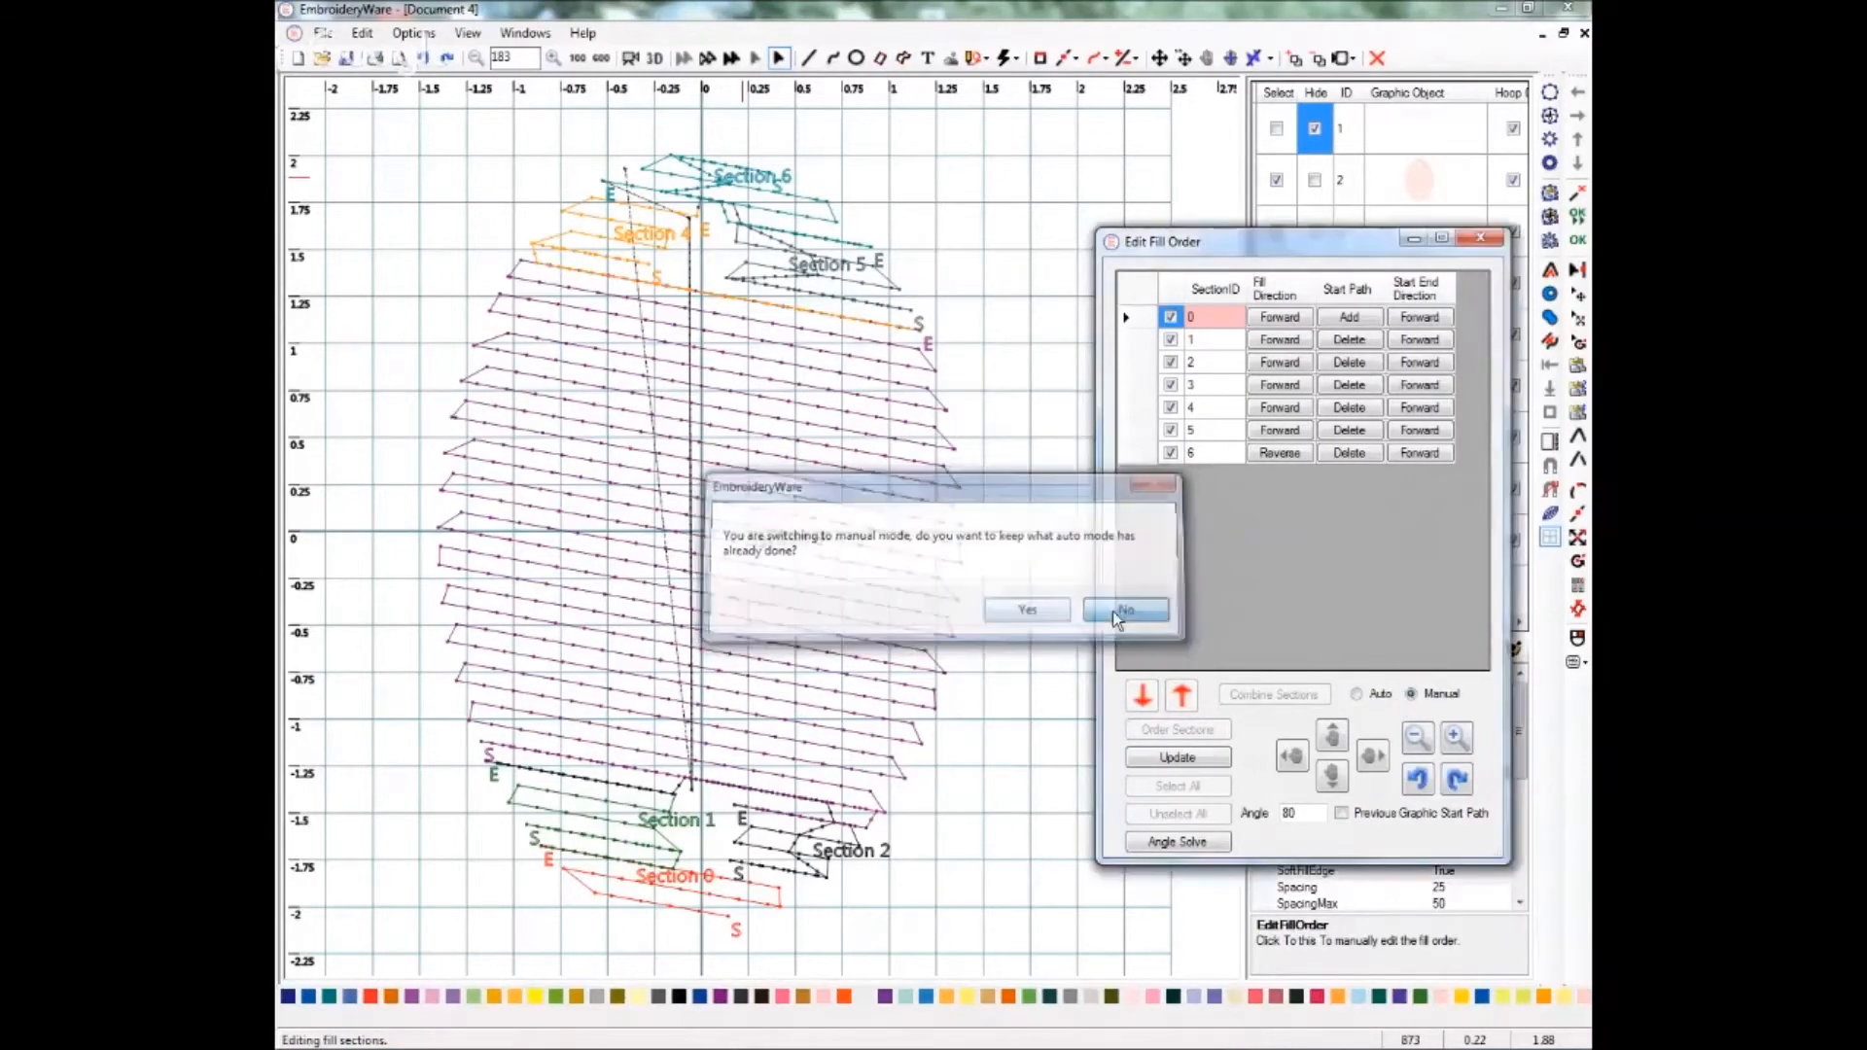
click(1204, 453)
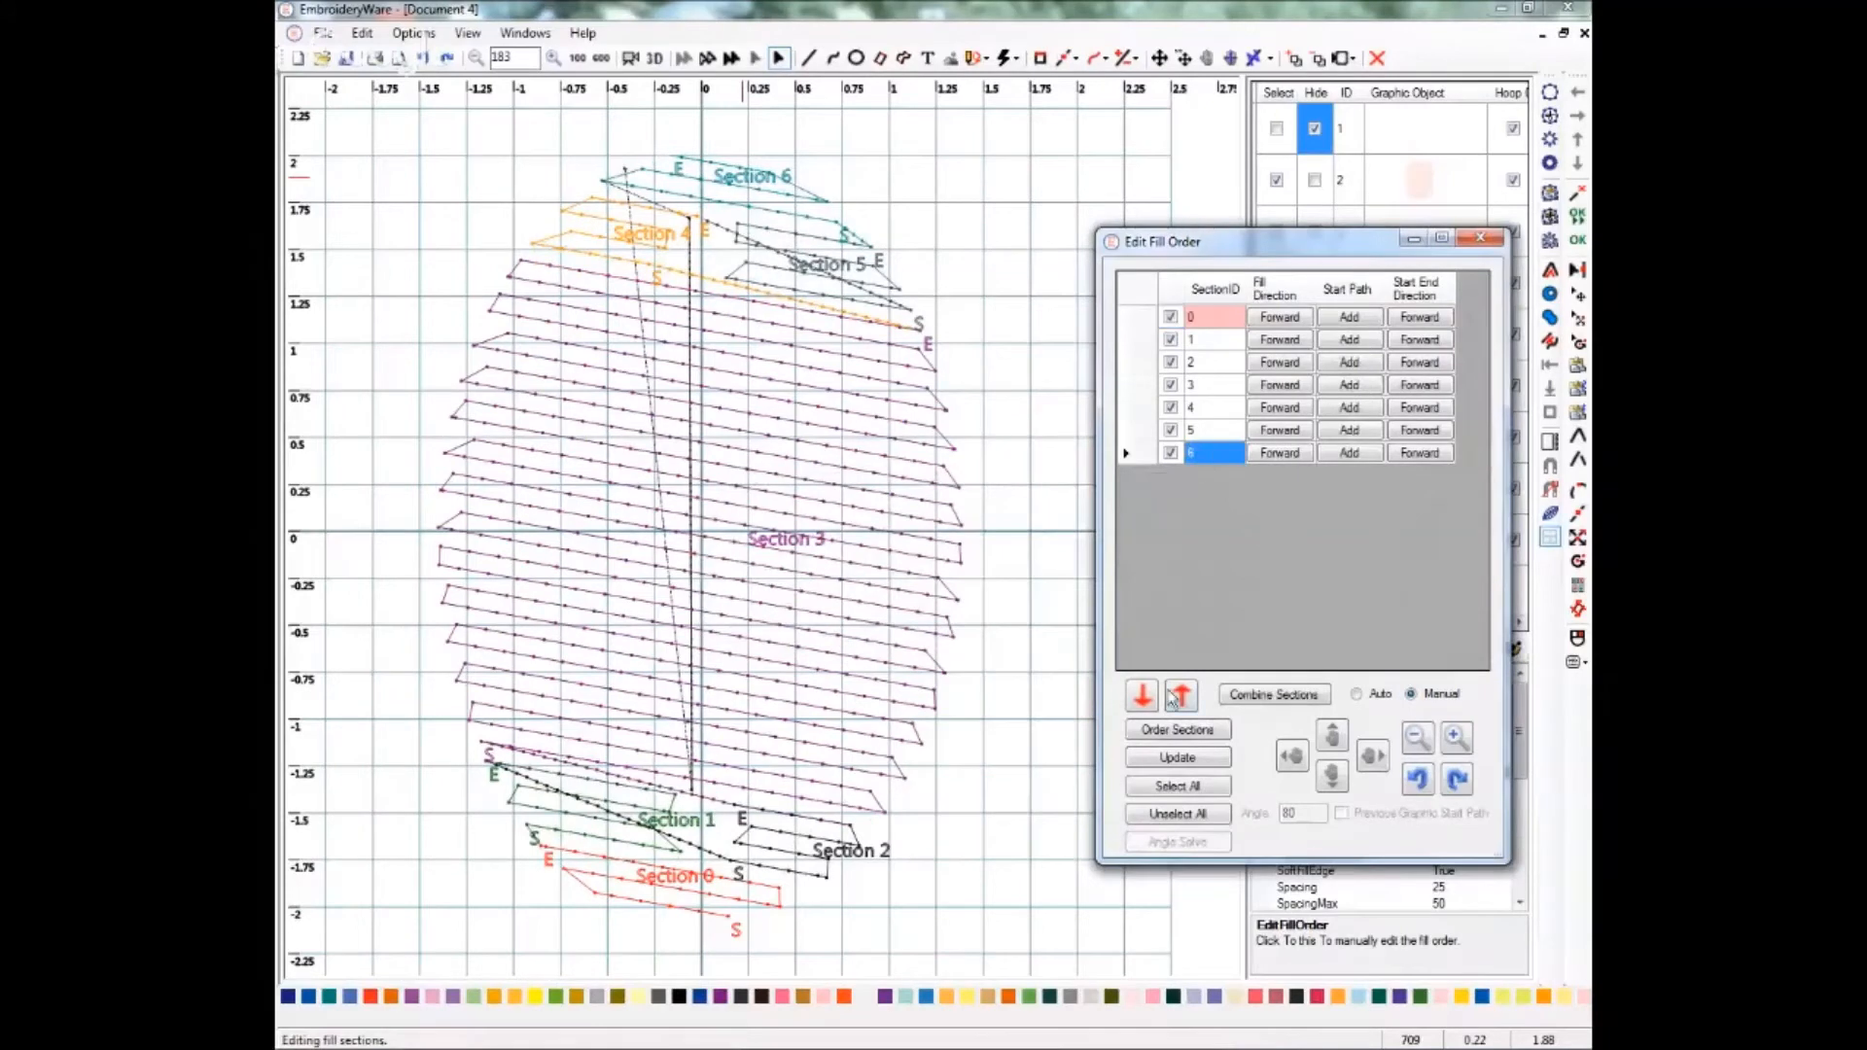
click(1179, 696)
click(1179, 696)
click(1180, 696)
click(1180, 696)
click(1180, 696)
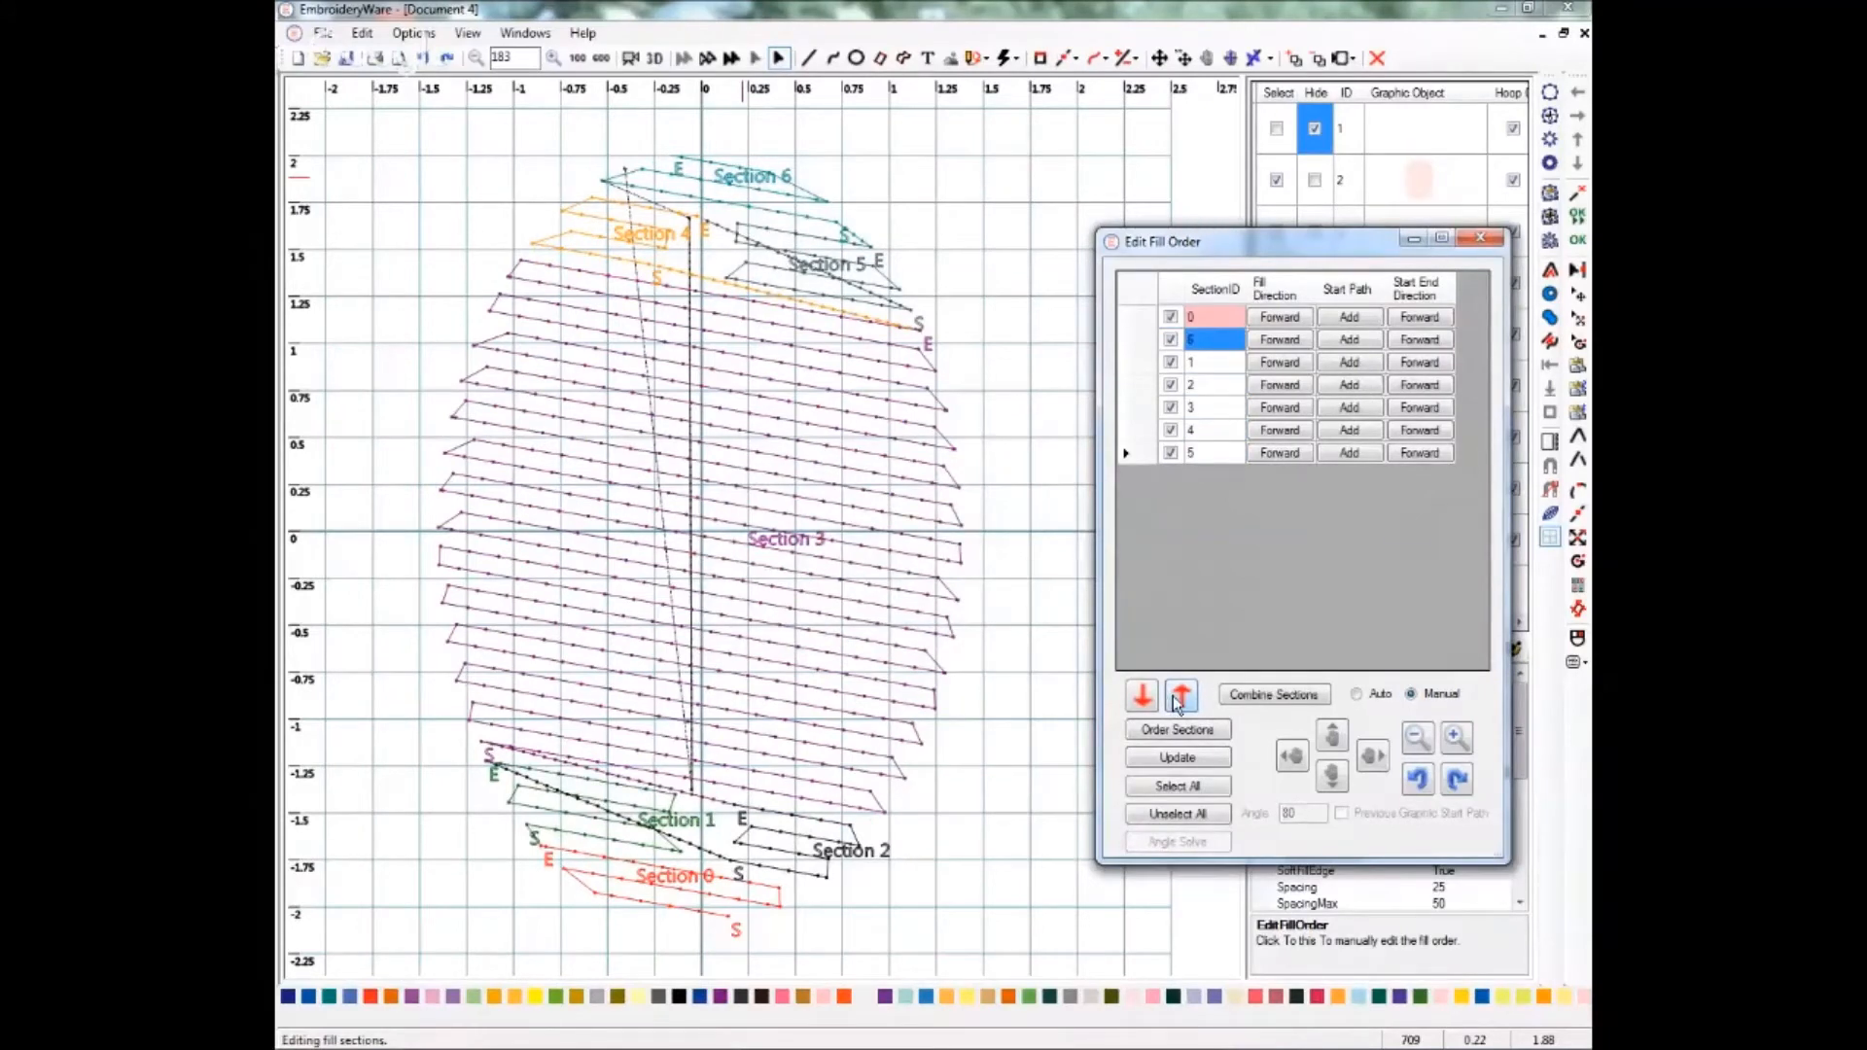
click(1180, 696)
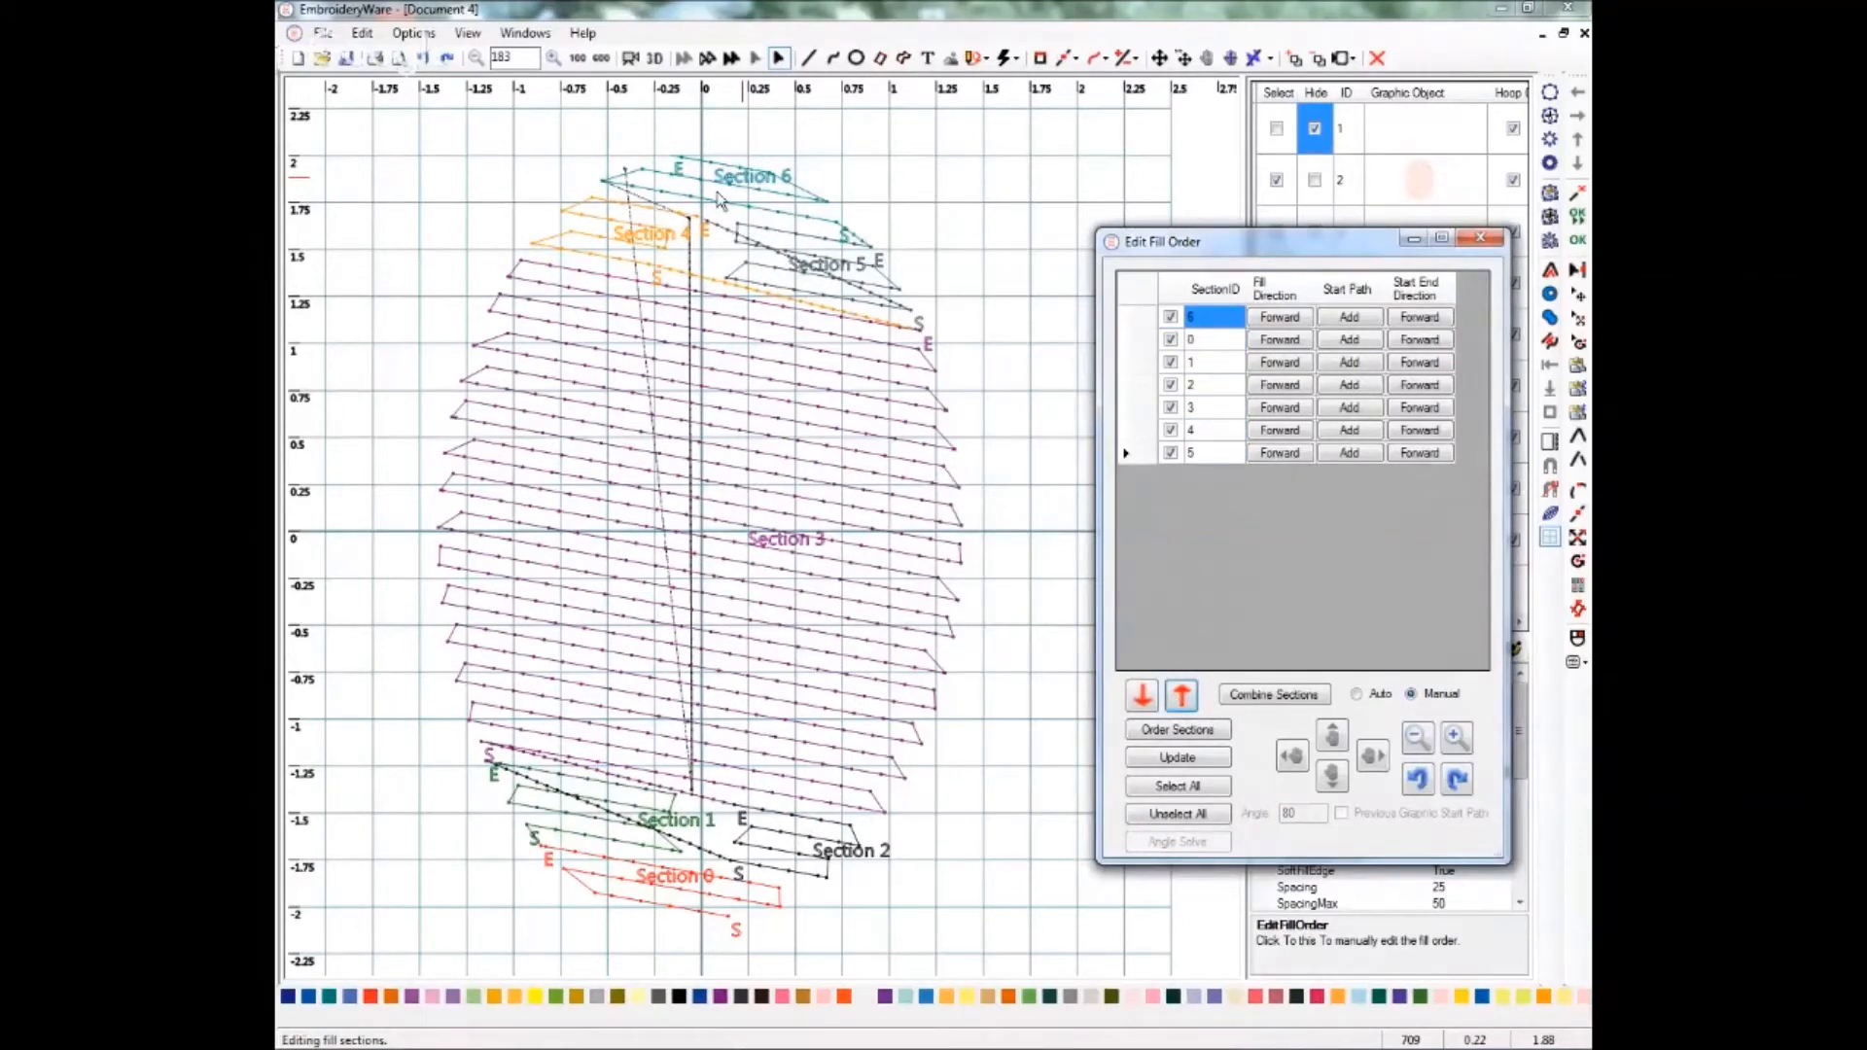
click(1178, 758)
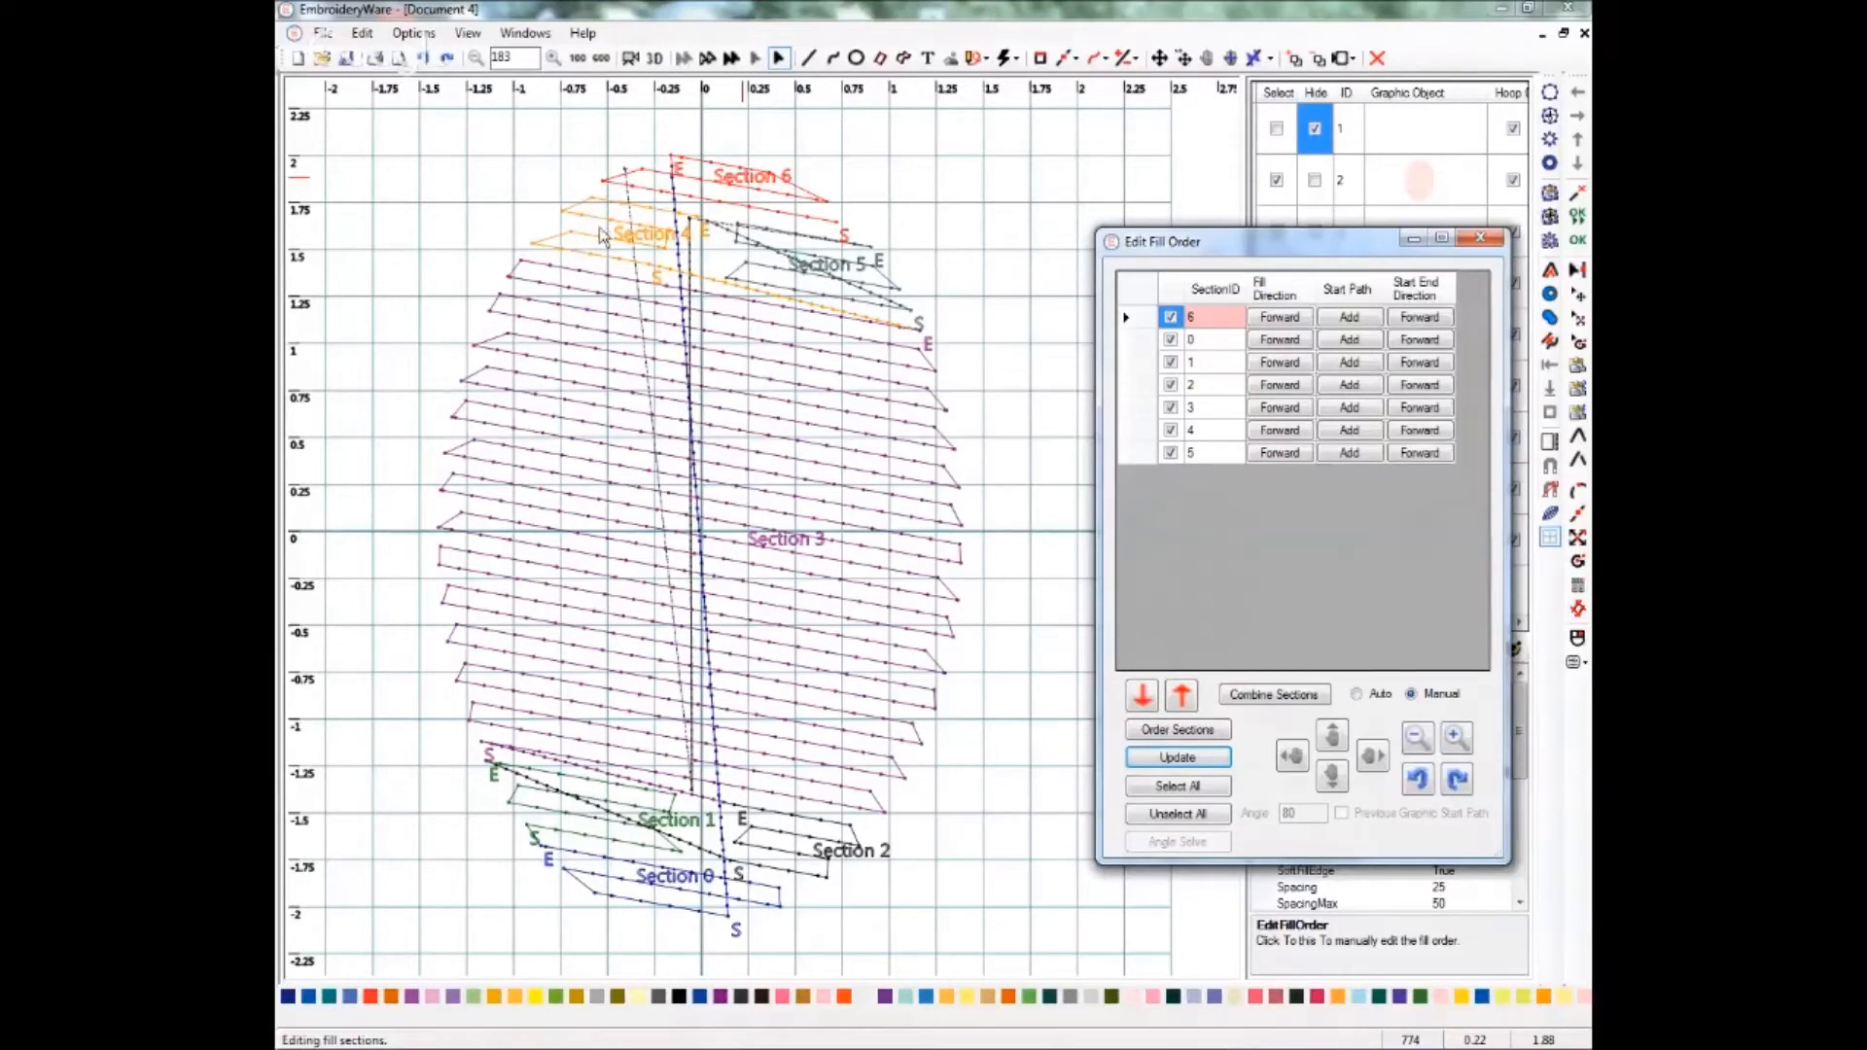
Move section 4 into second place and section 5 into third place in the fill order.
click(1211, 431)
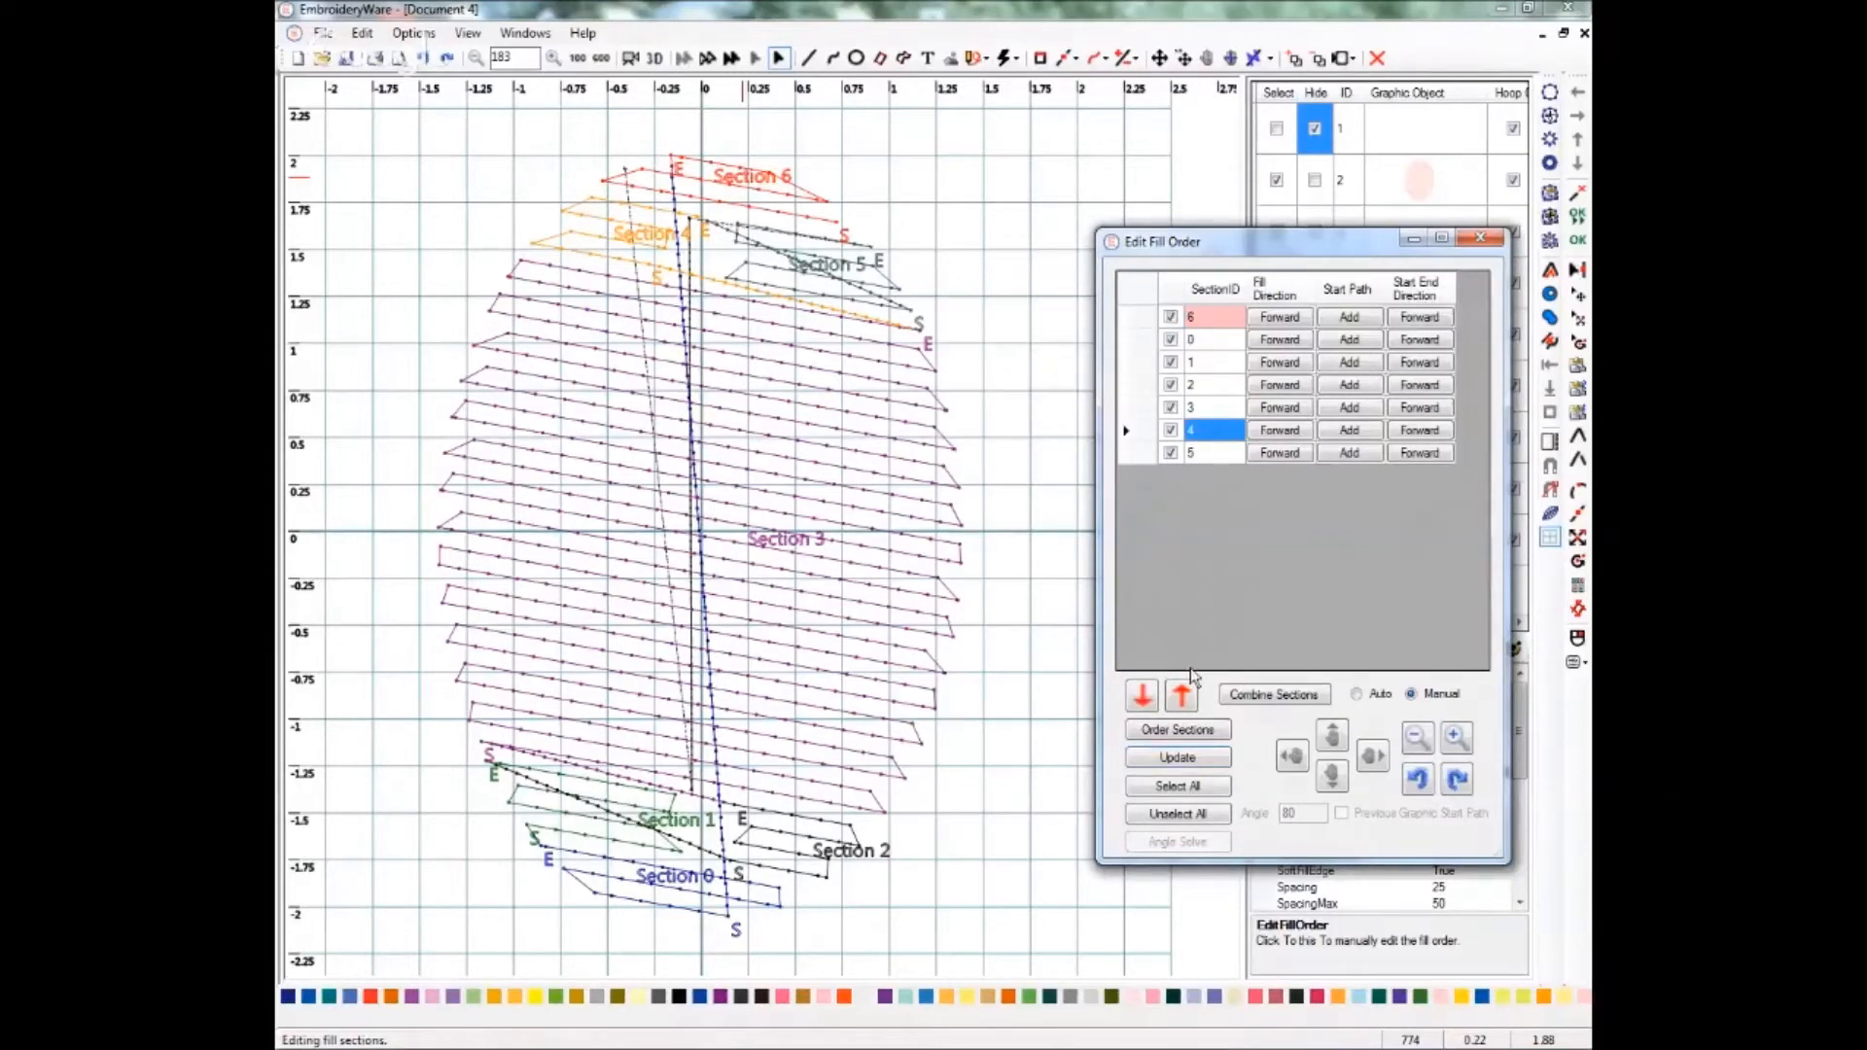
click(1180, 696)
click(1180, 696)
click(1181, 696)
click(1180, 696)
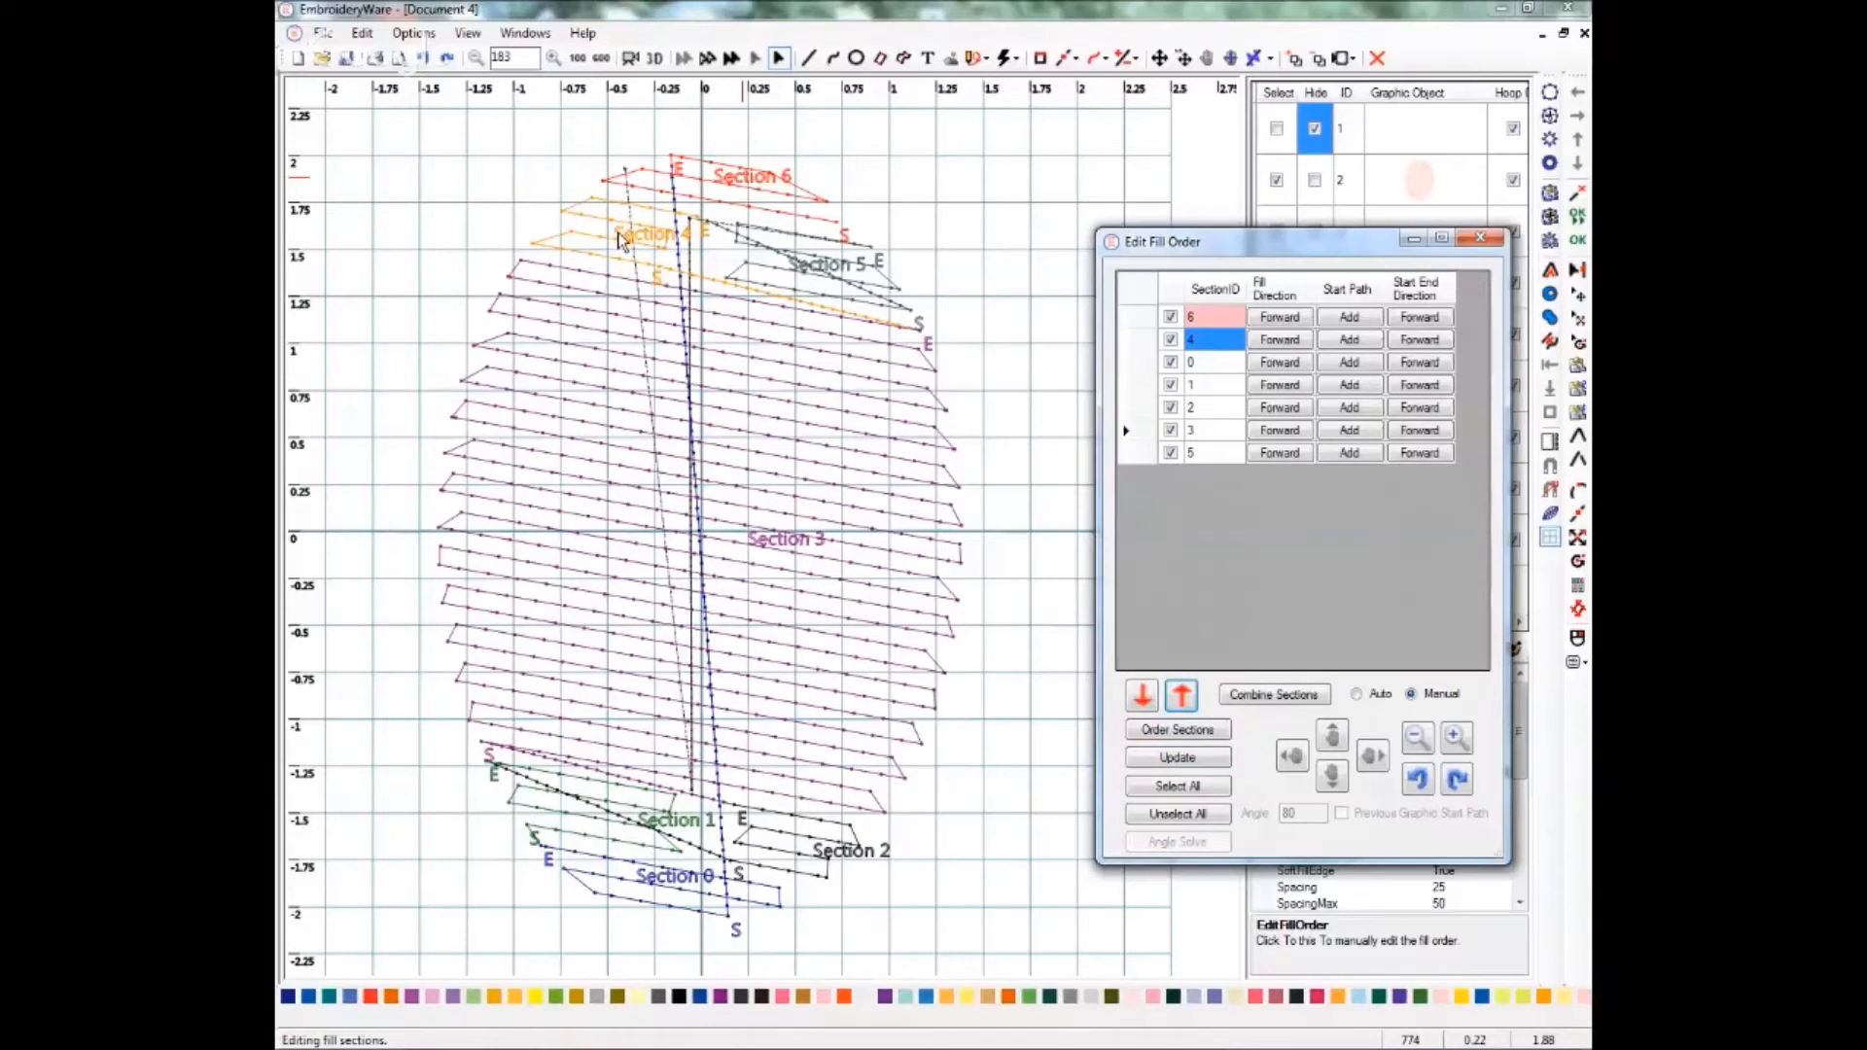
click(1214, 454)
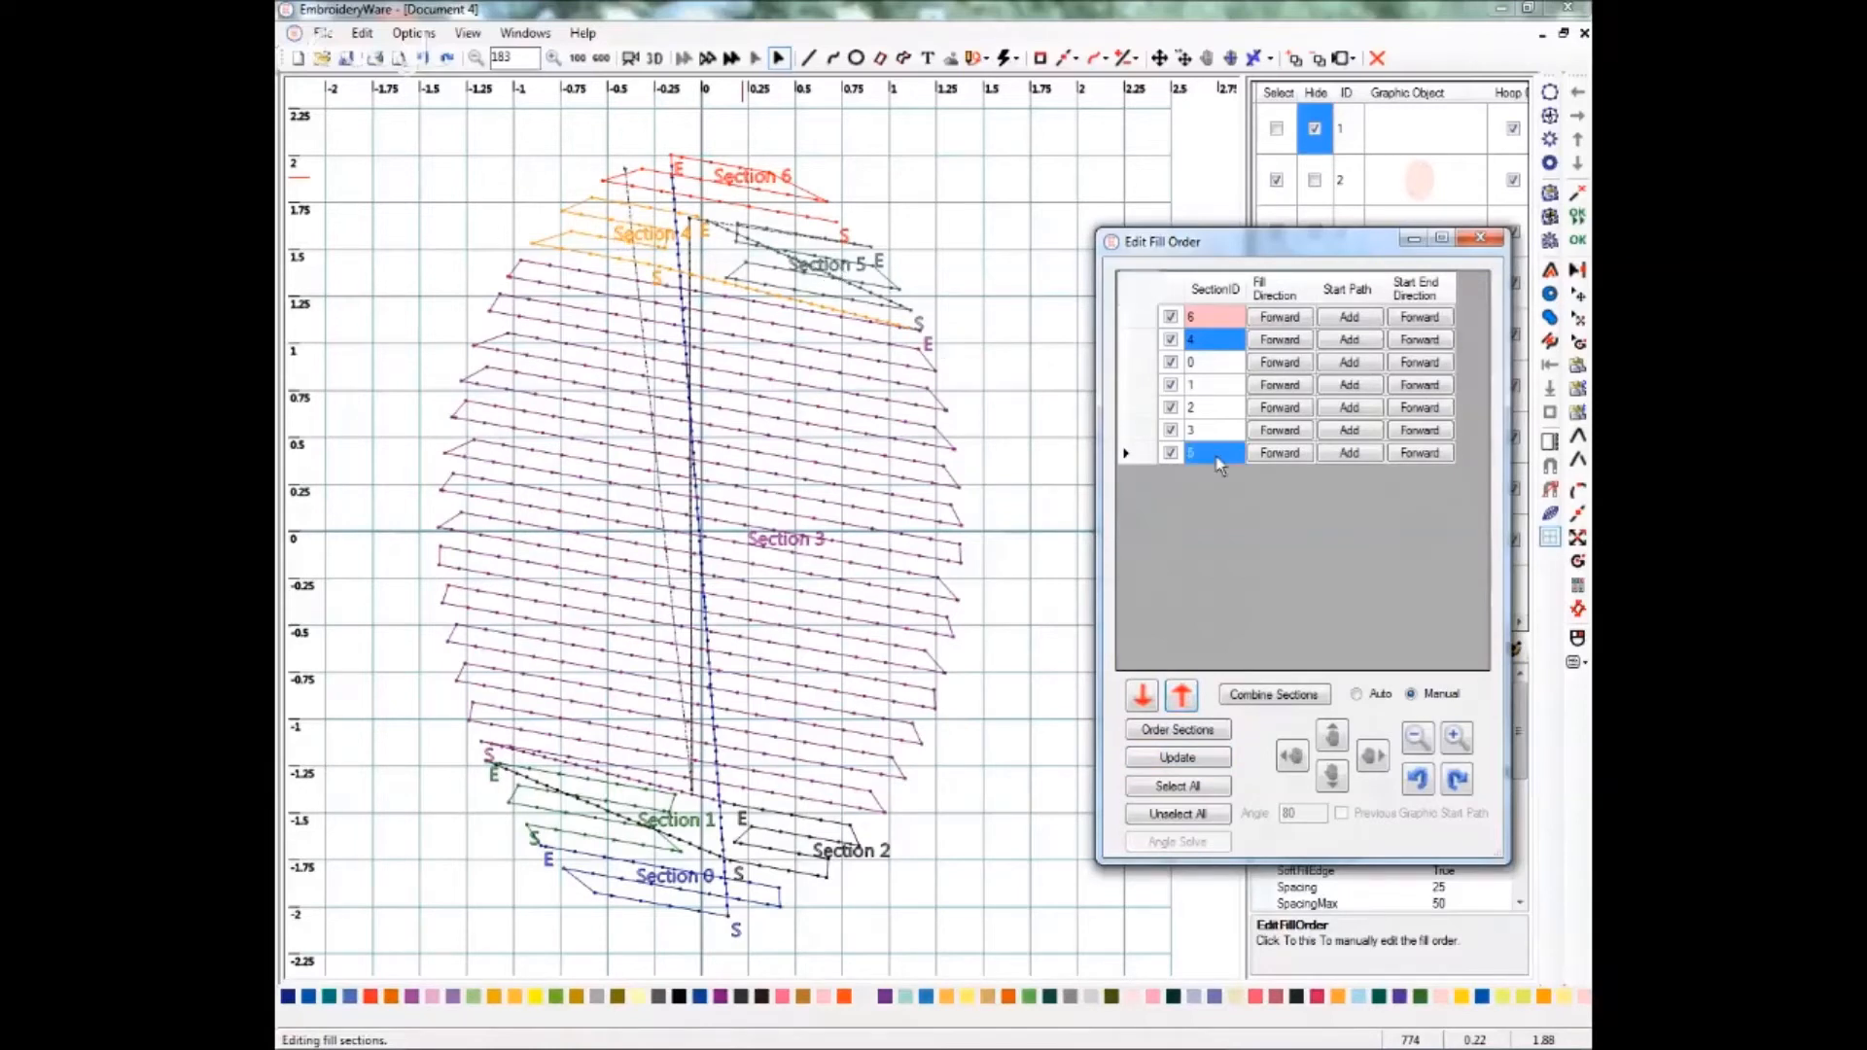
click(1180, 696)
click(1181, 696)
click(1181, 696)
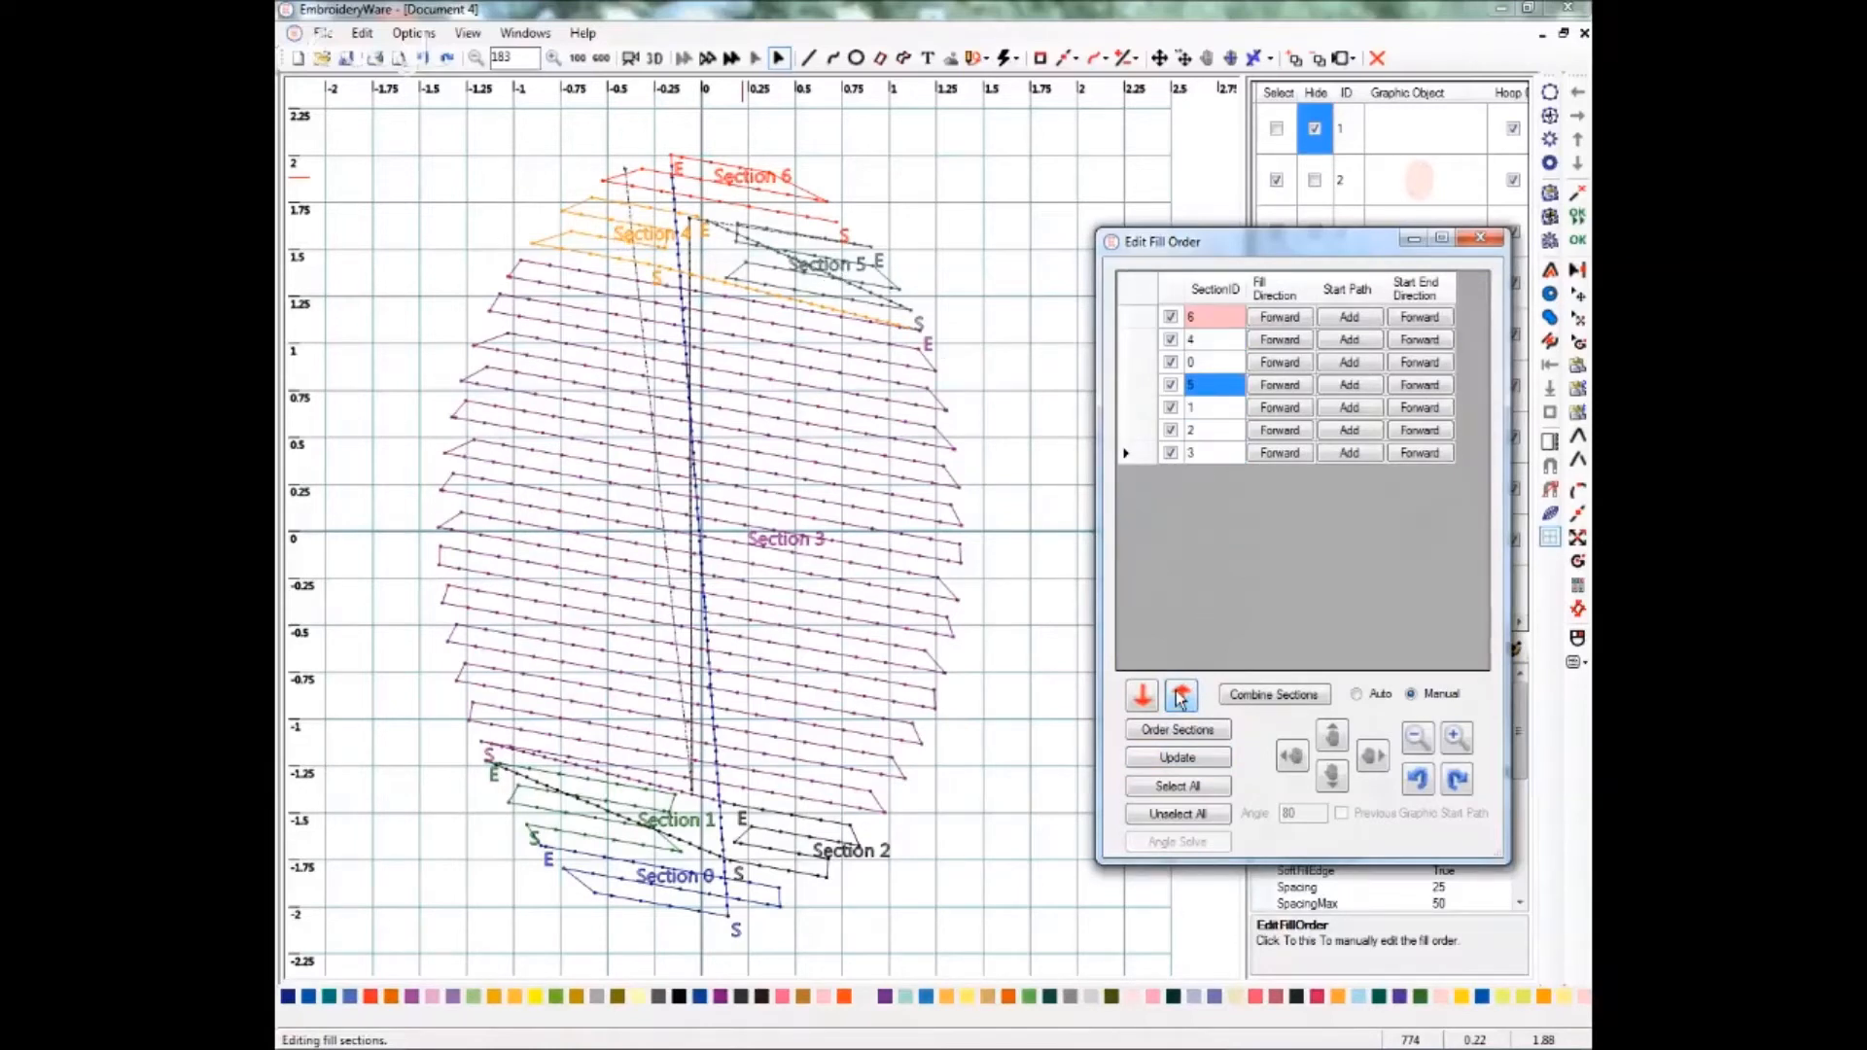
click(1181, 696)
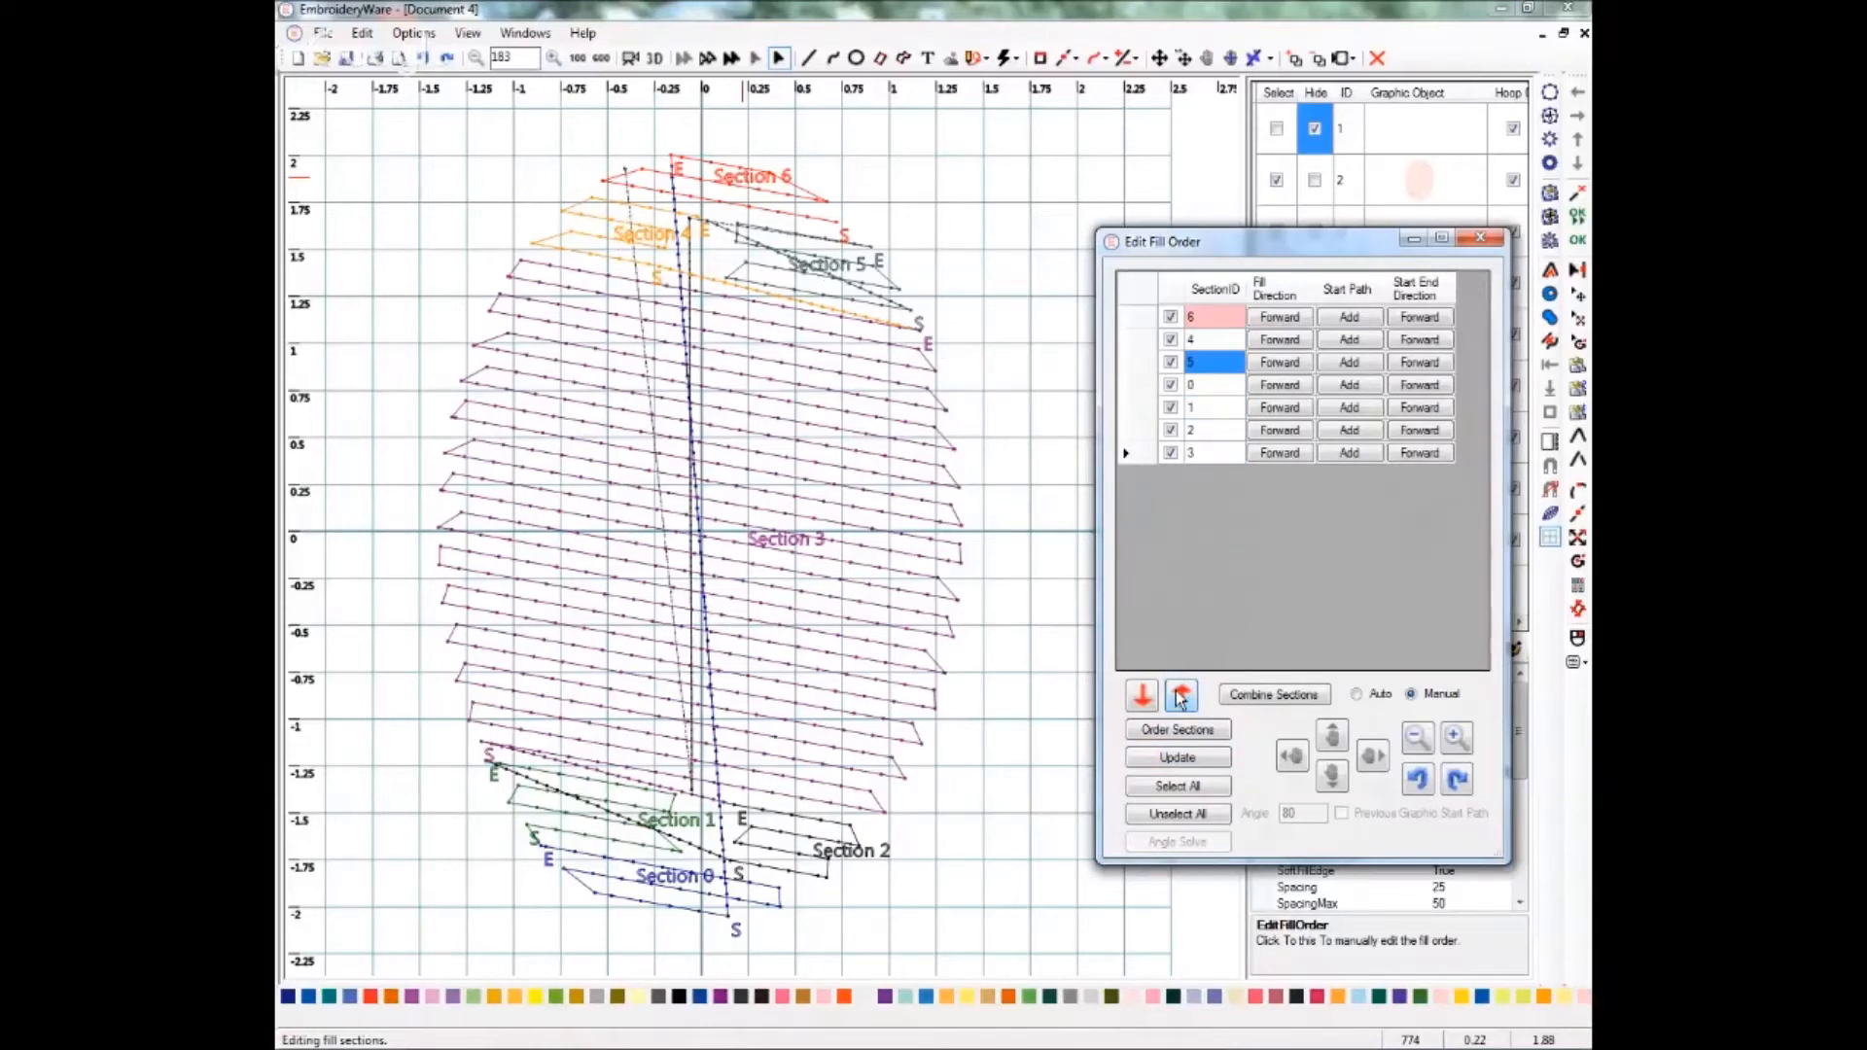
Move section 3 into fourth place, giving the order 6, 4, 5, 3, 0, 1, 2, and update the preview.
click(1214, 456)
click(1181, 697)
click(1182, 696)
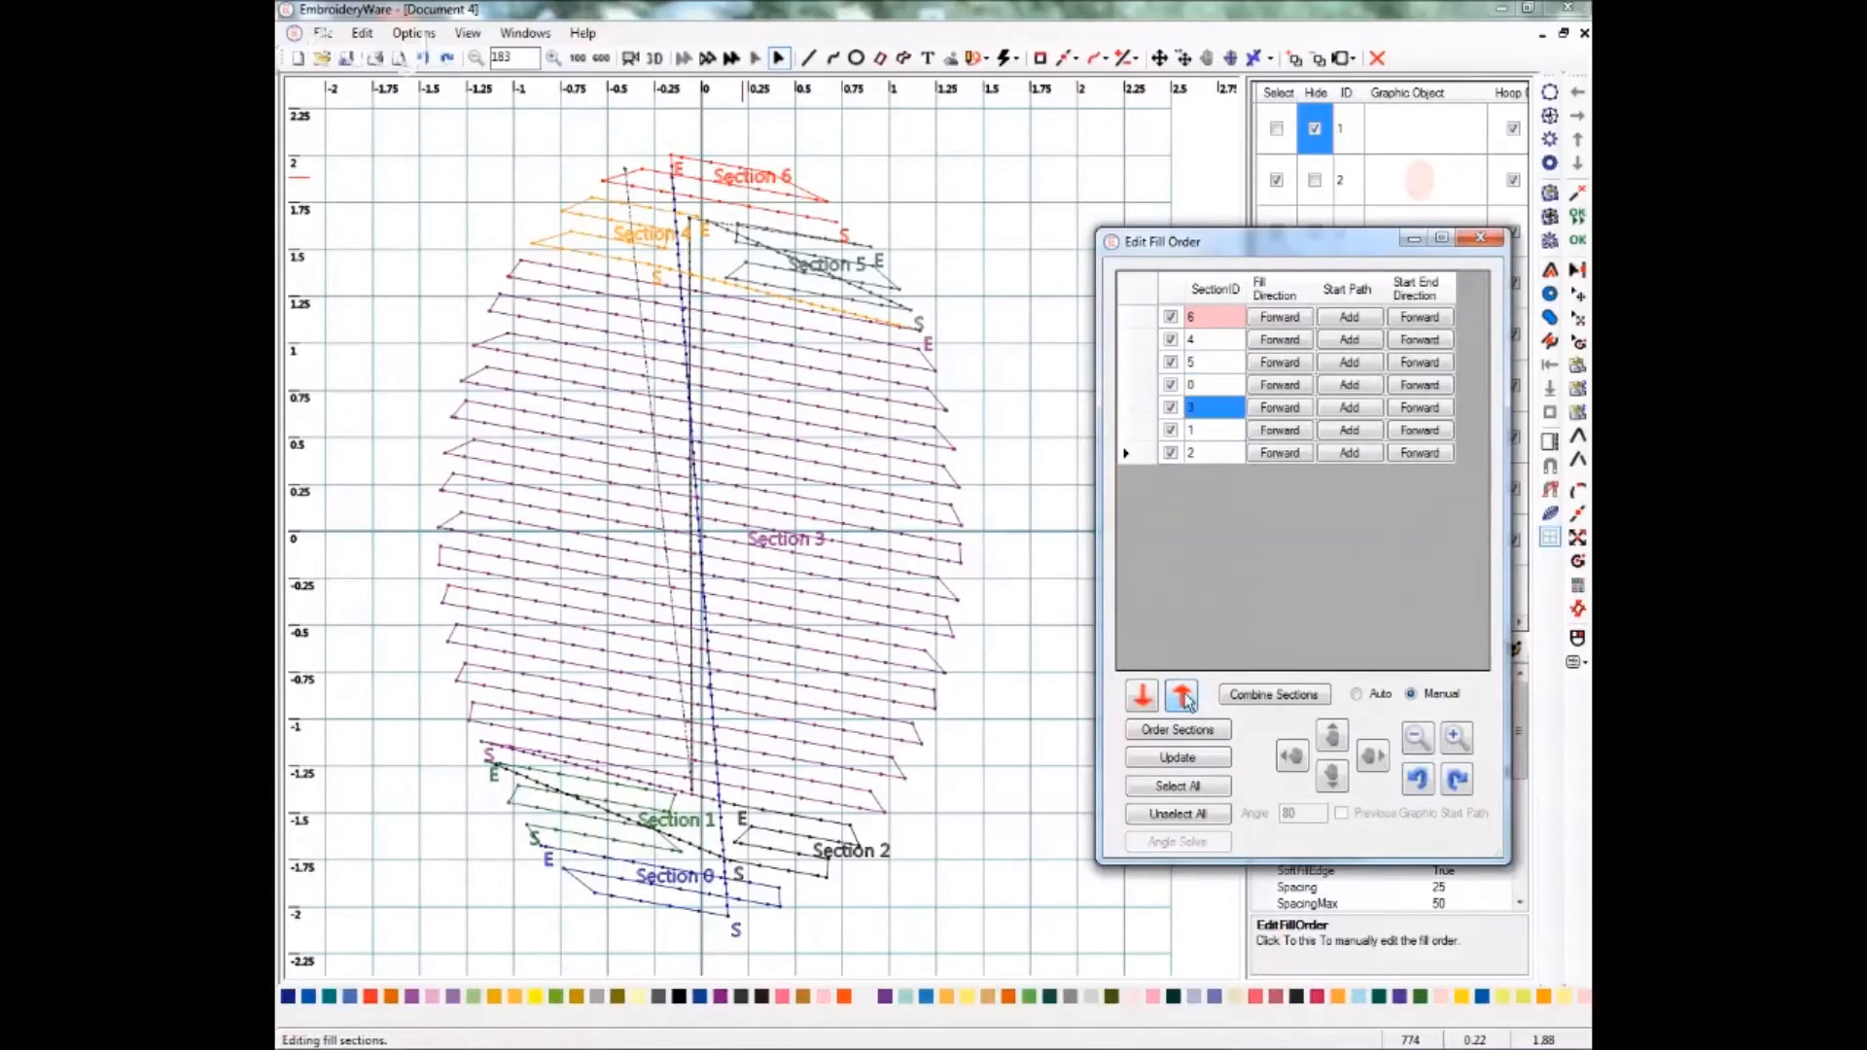
click(1184, 699)
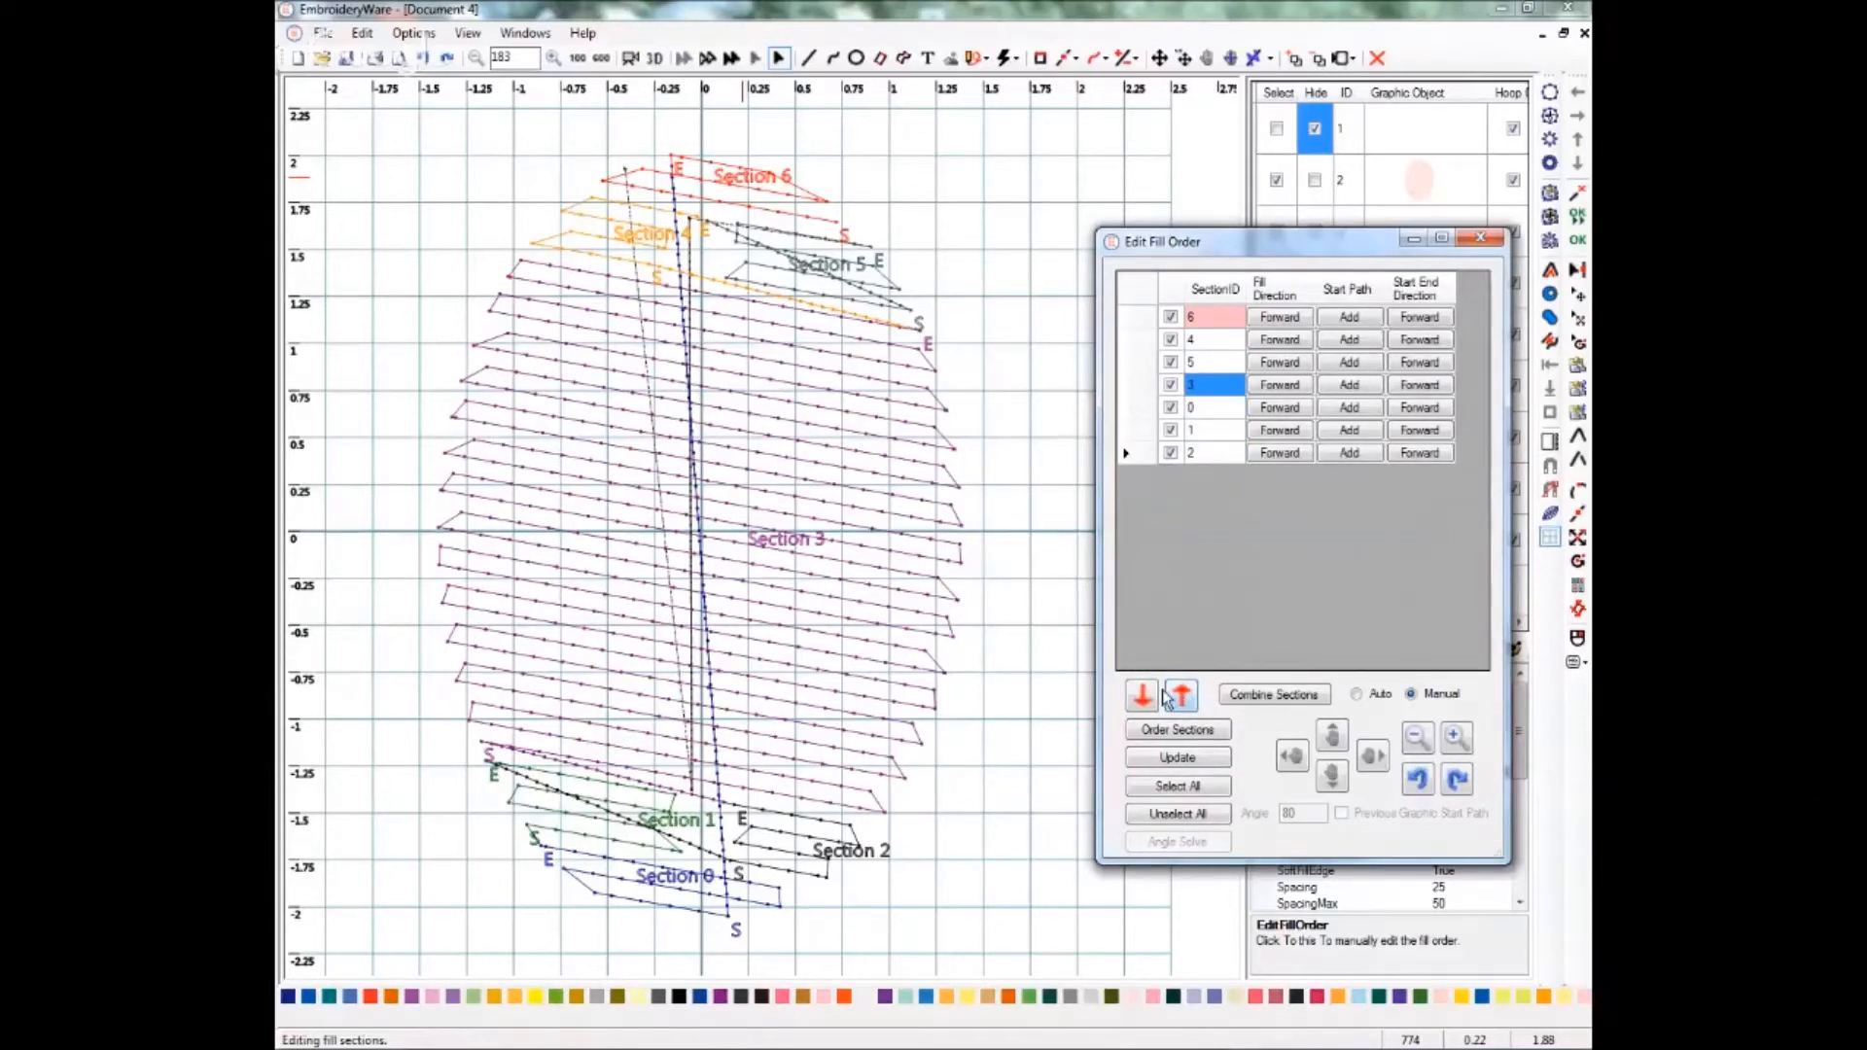
click(1177, 759)
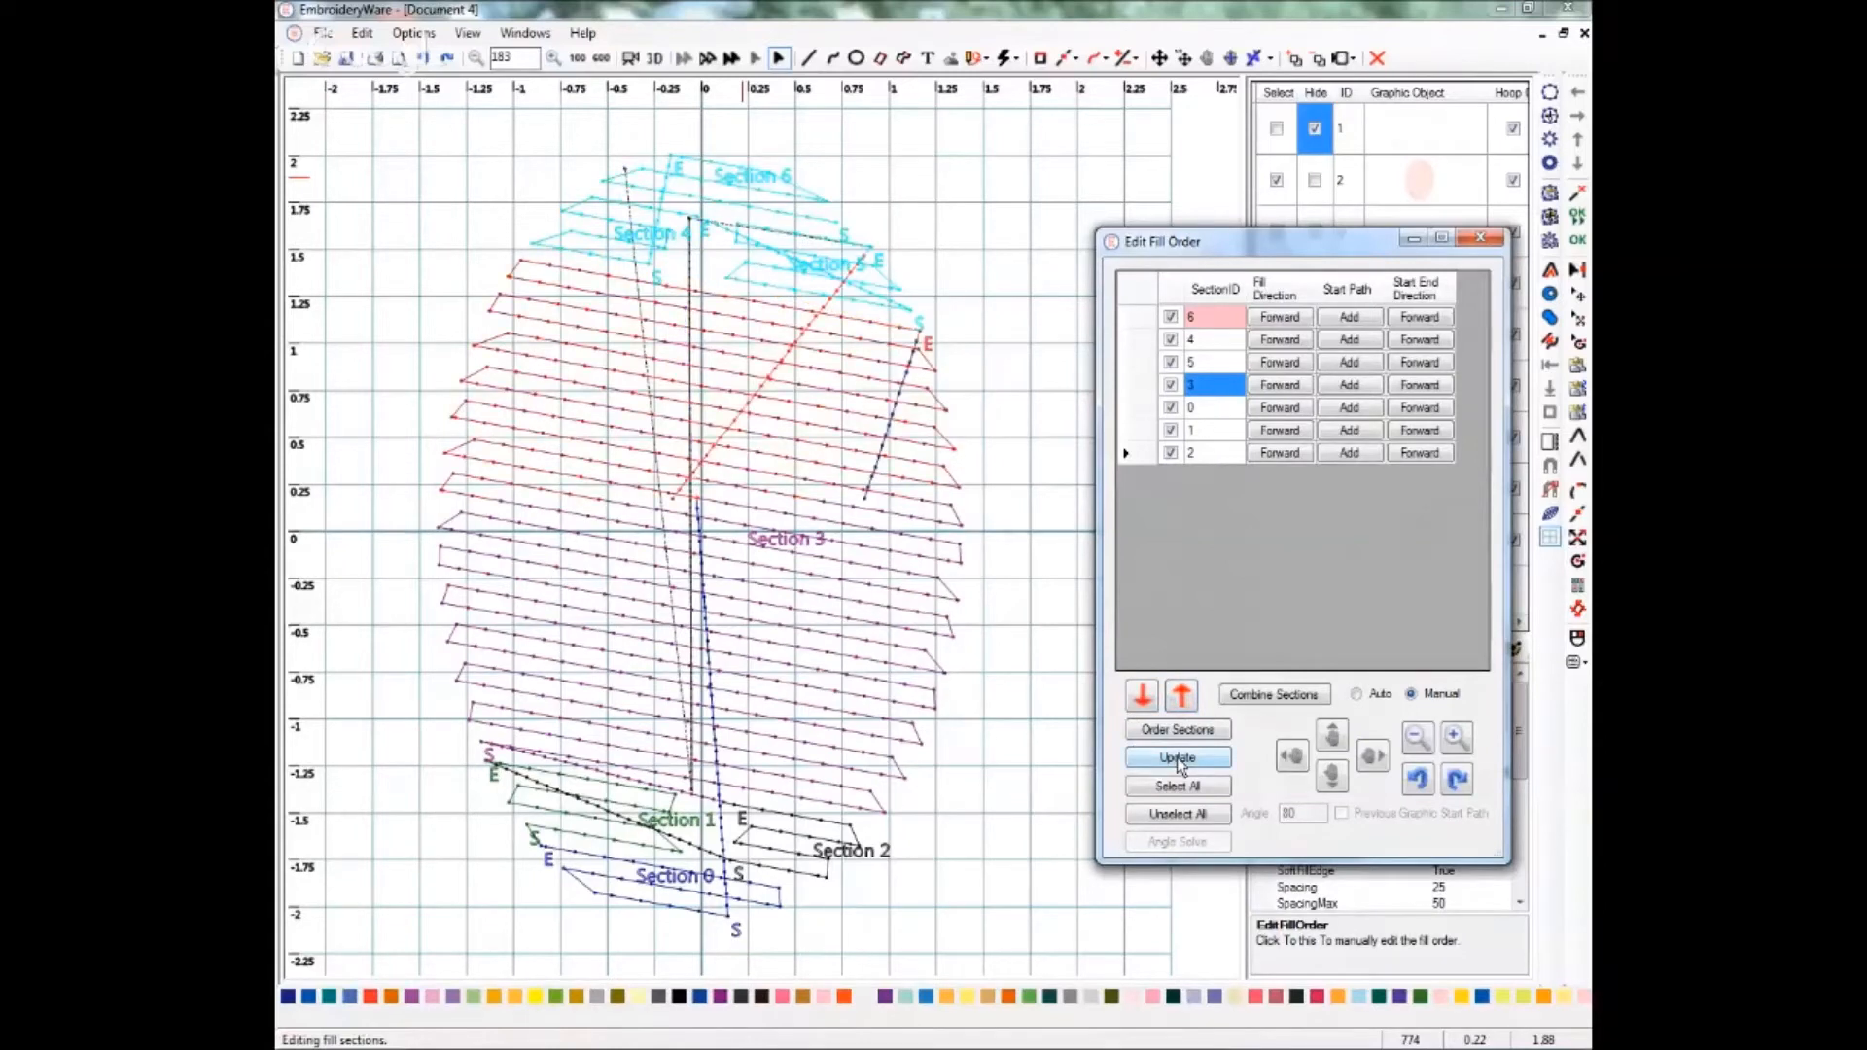
click(1212, 321)
click(1178, 758)
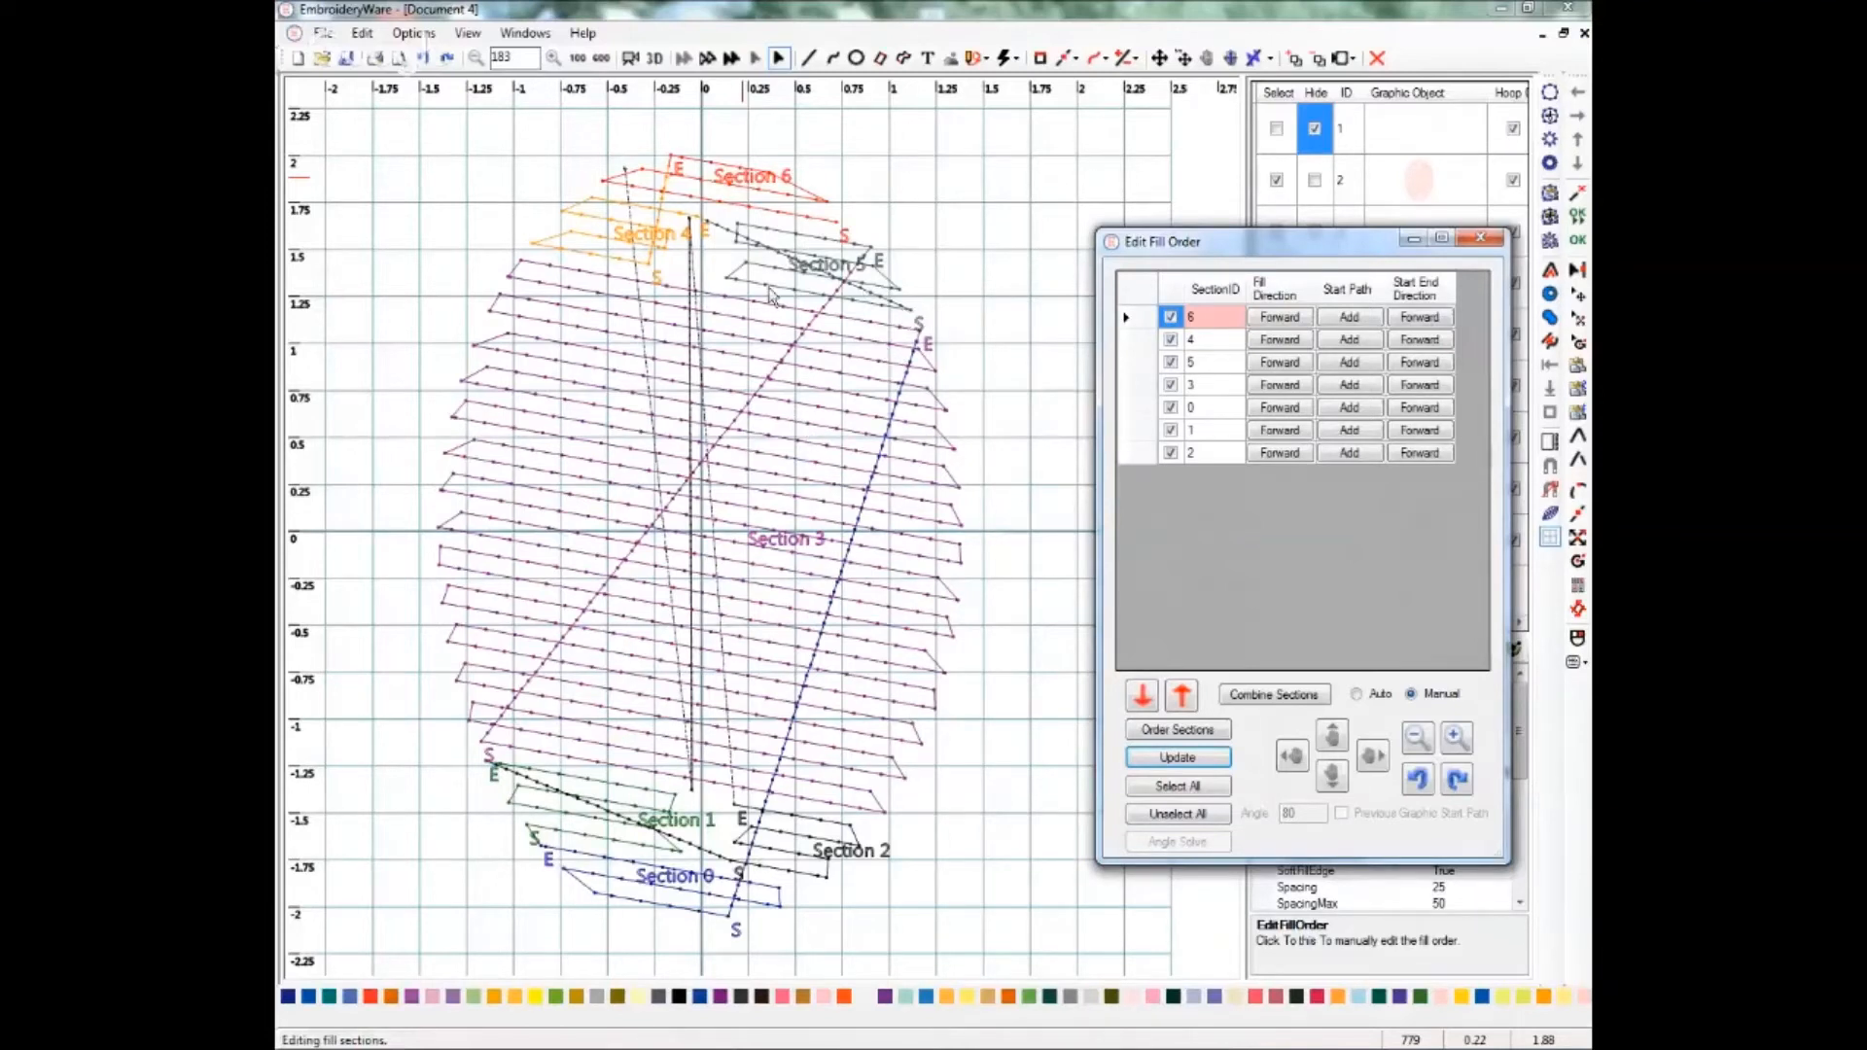
Reverse both the fill direction and the start/end direction of sections 4 and 5 in the fill order.
click(1282, 341)
click(1420, 342)
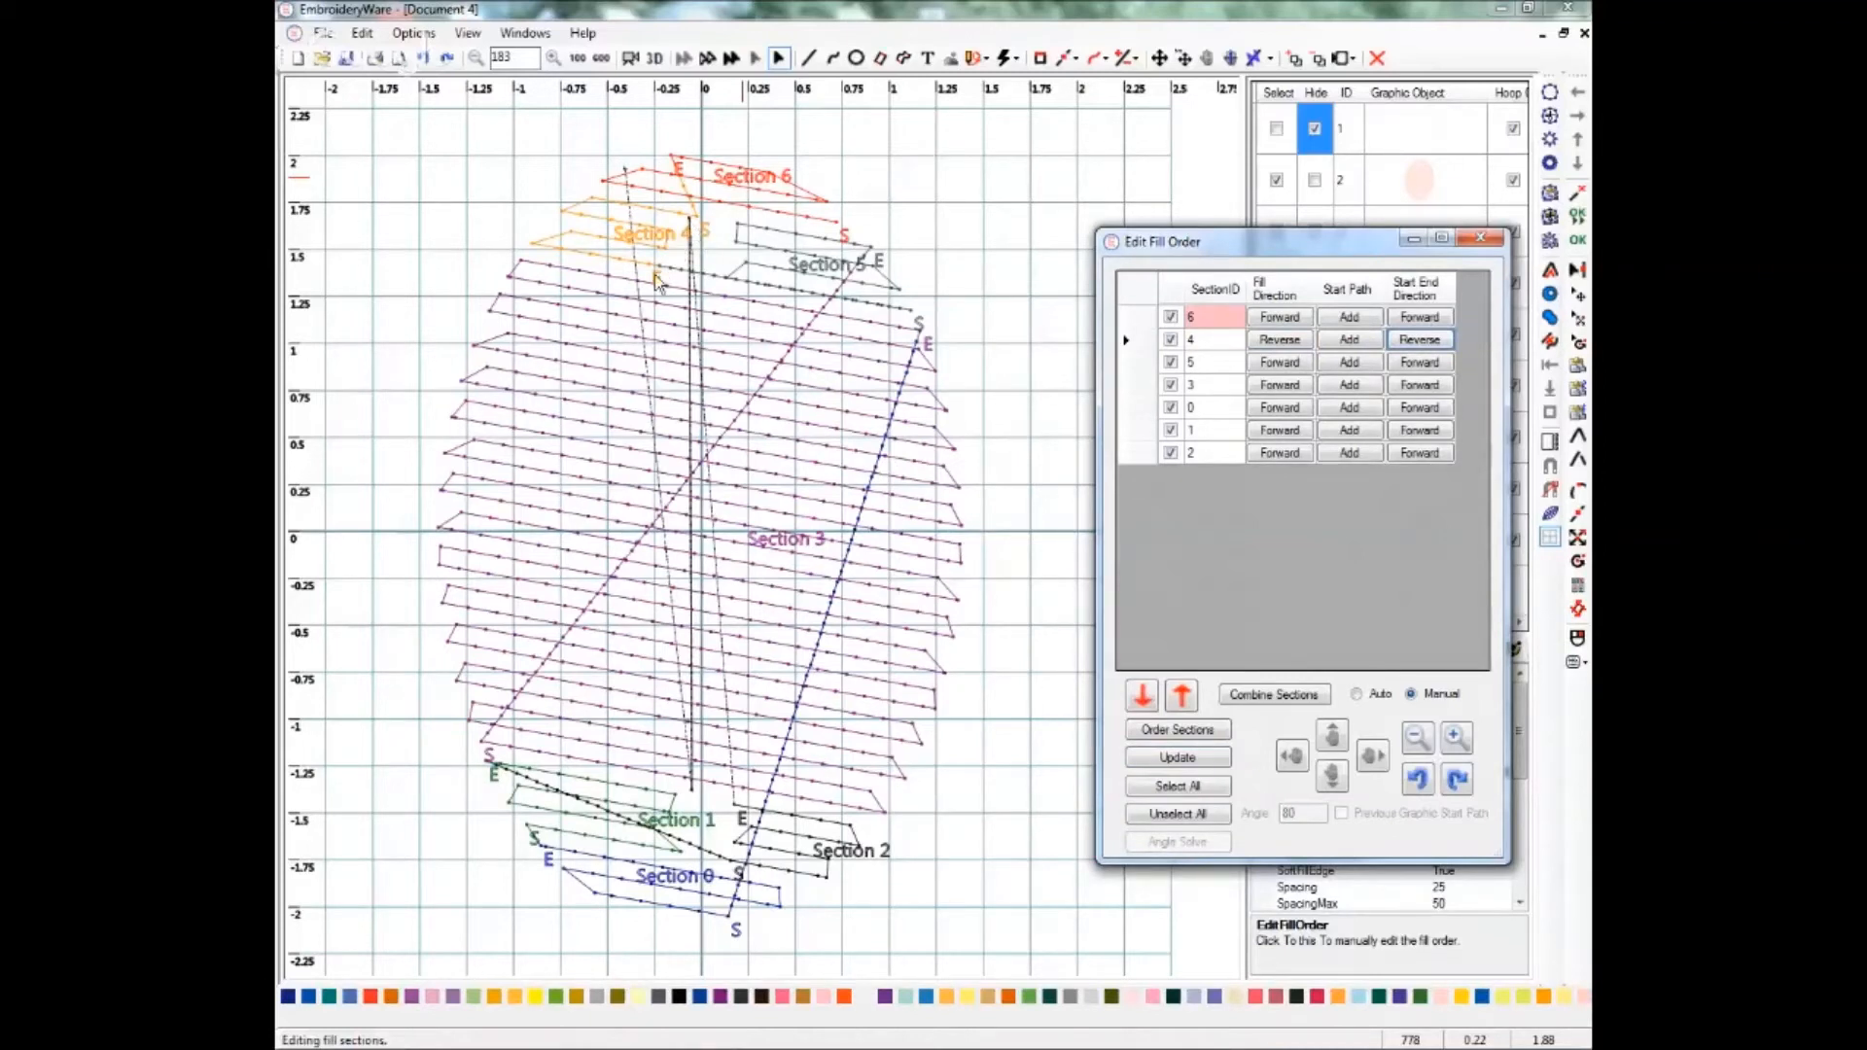
click(1269, 370)
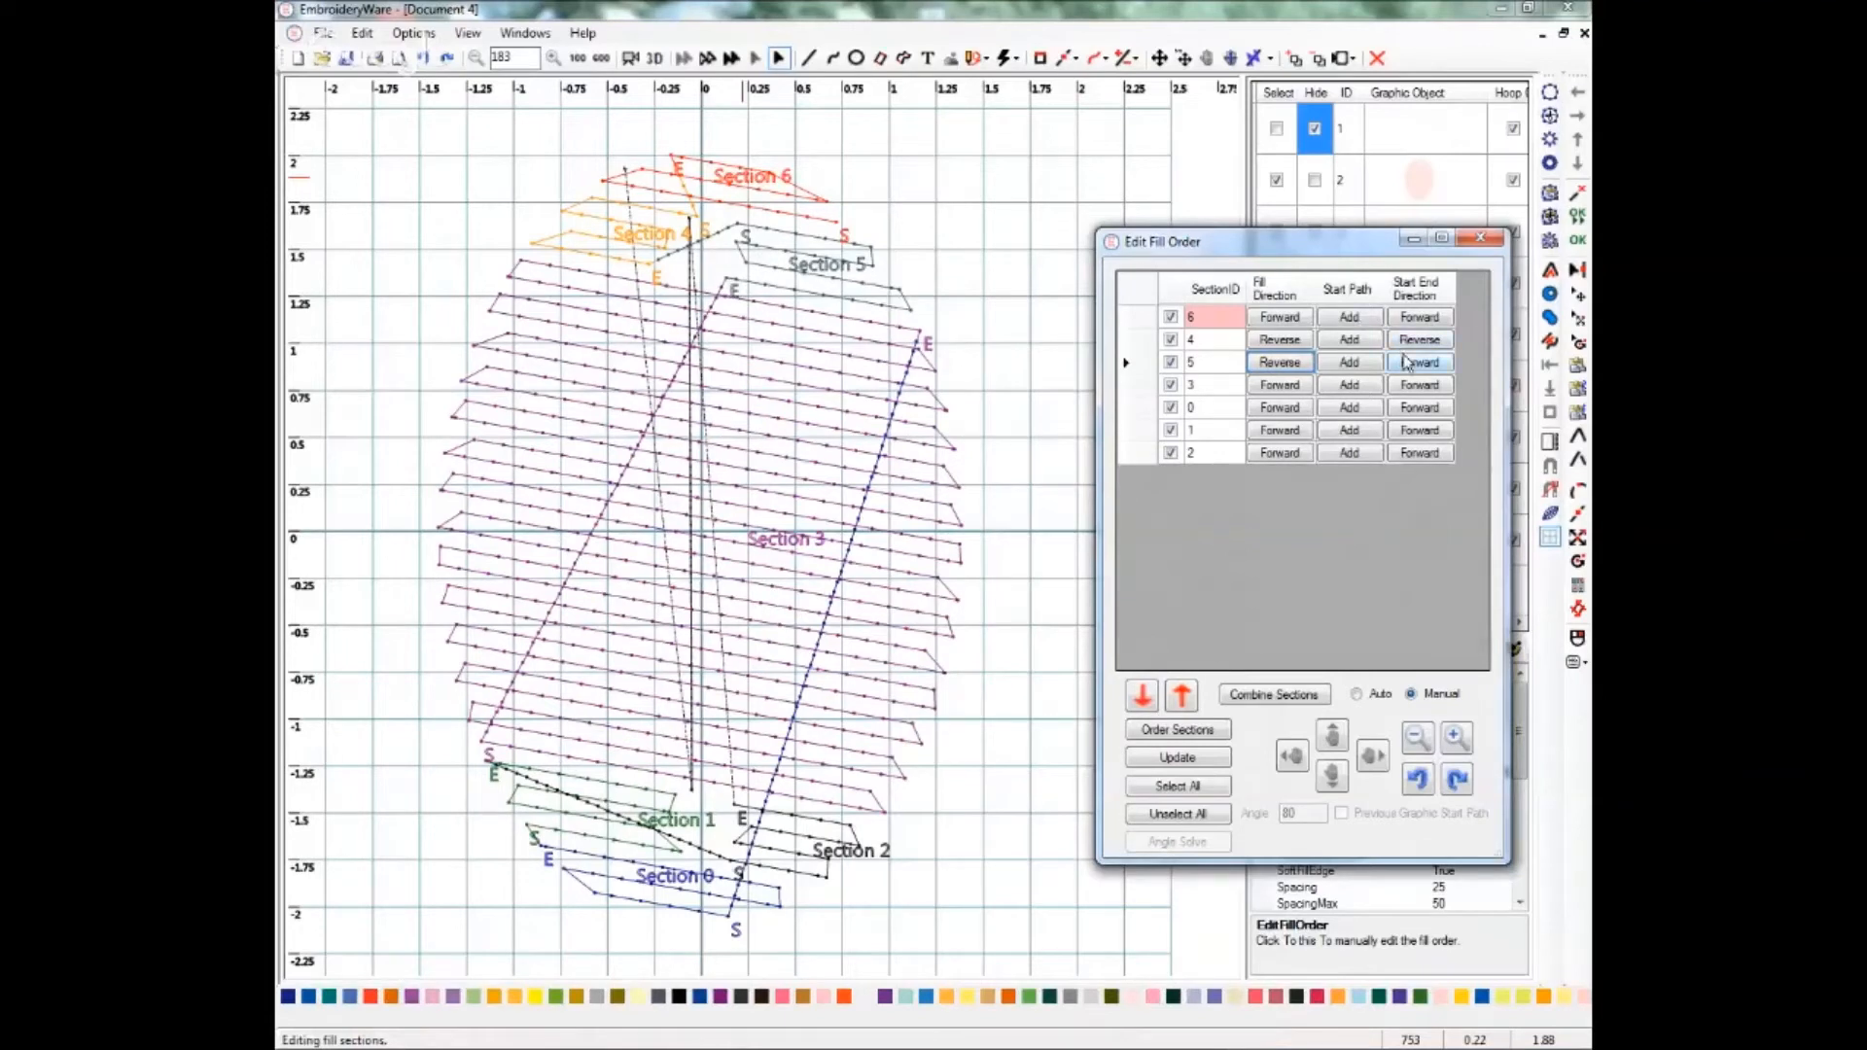
click(1279, 362)
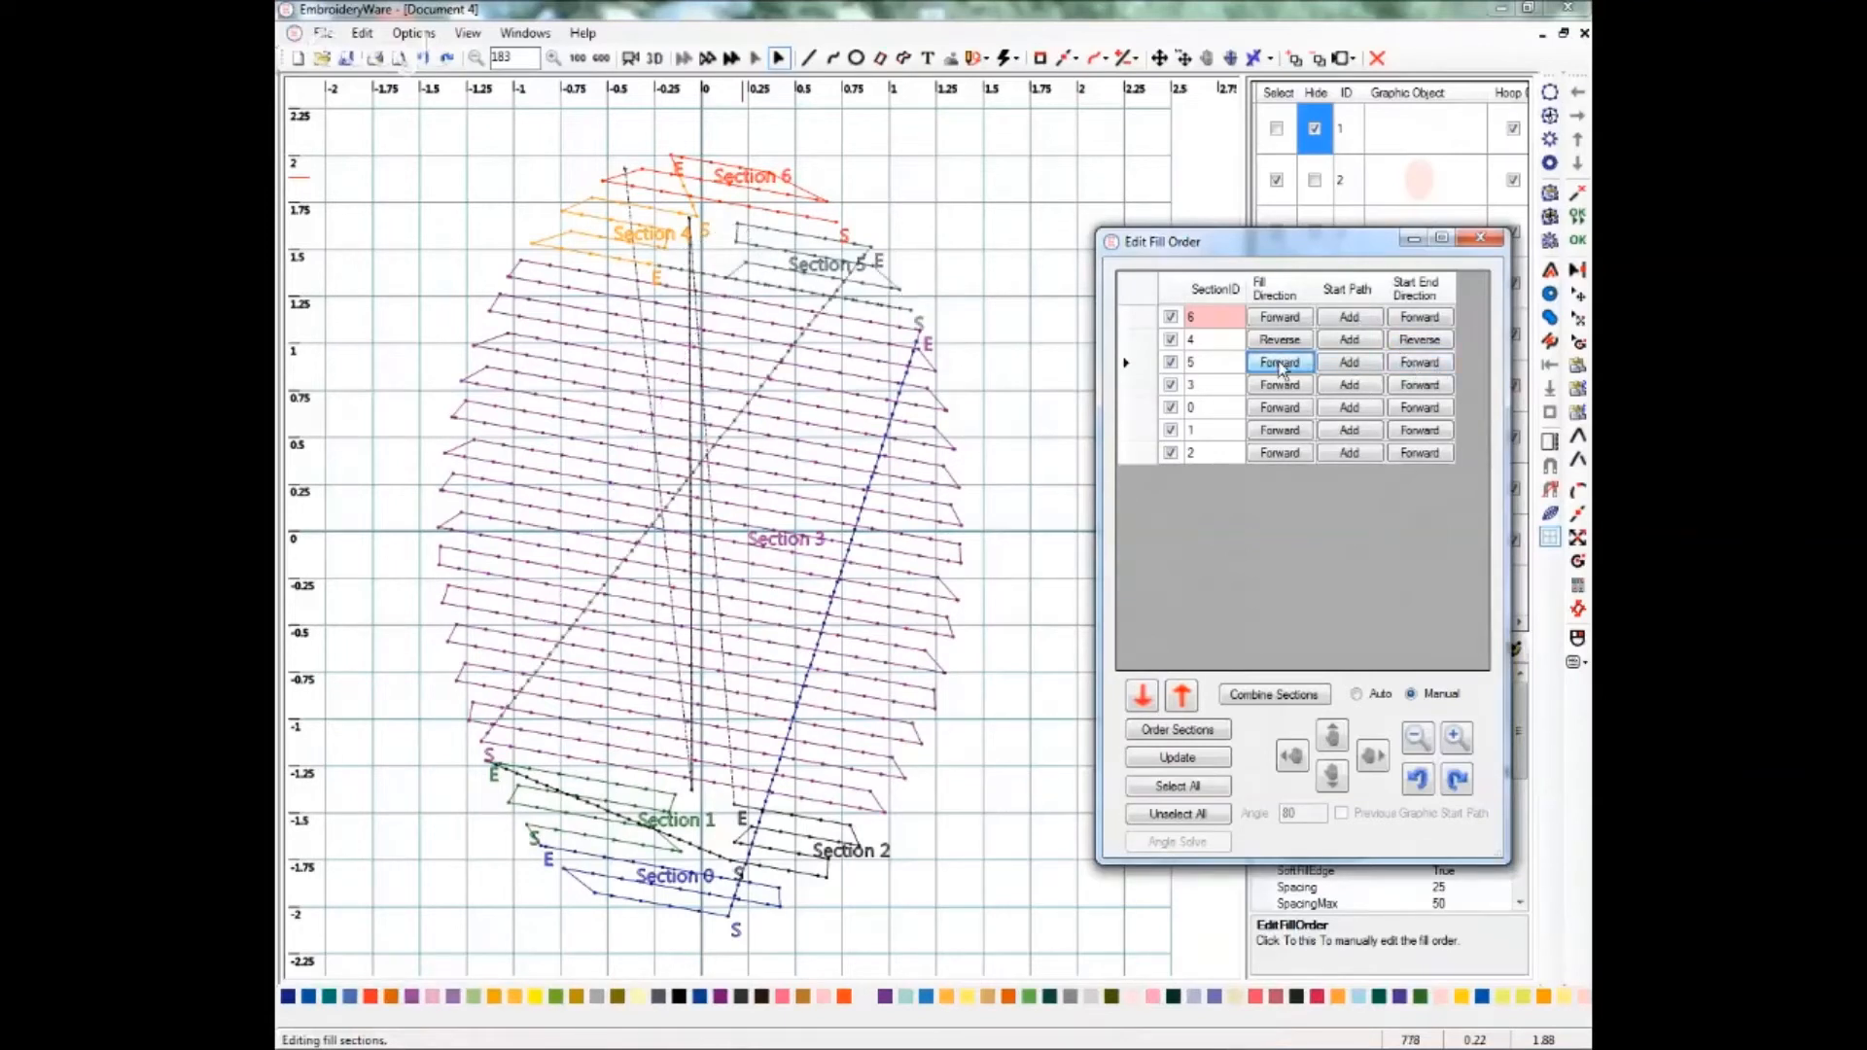
click(1422, 363)
click(1274, 365)
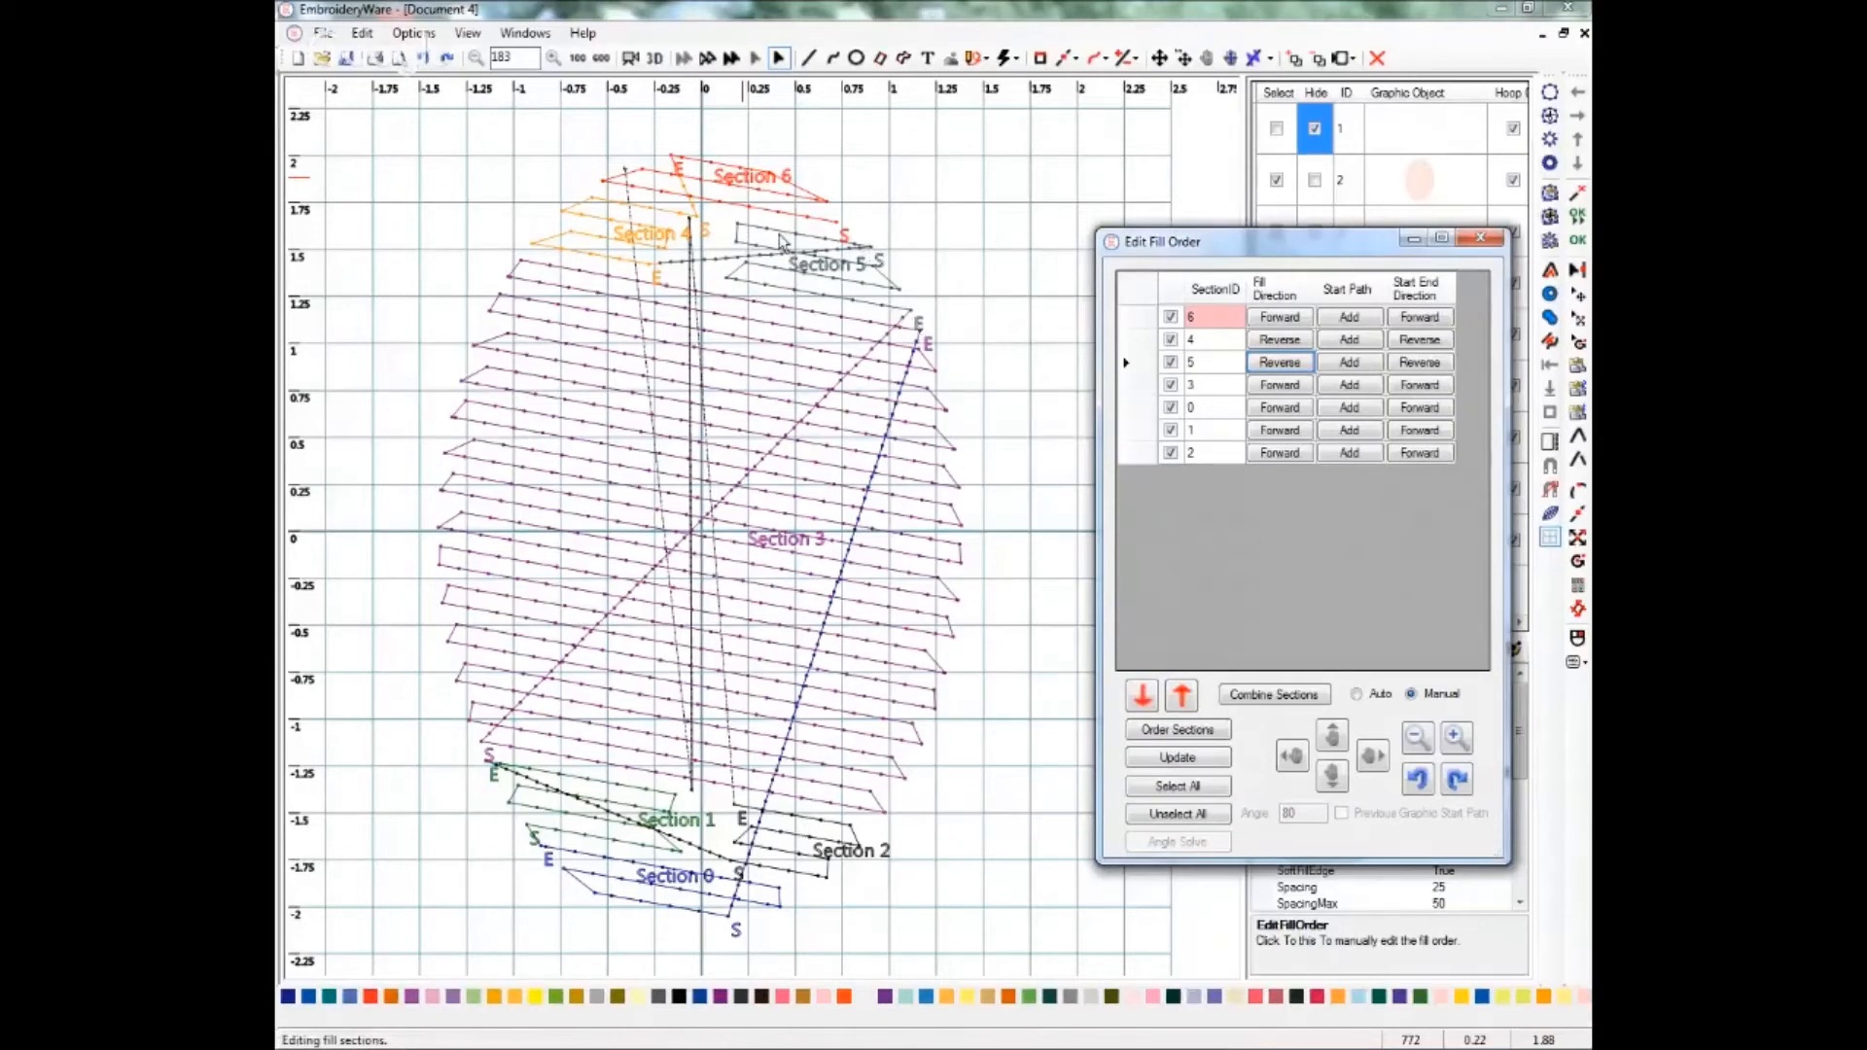
click(870, 257)
click(1349, 341)
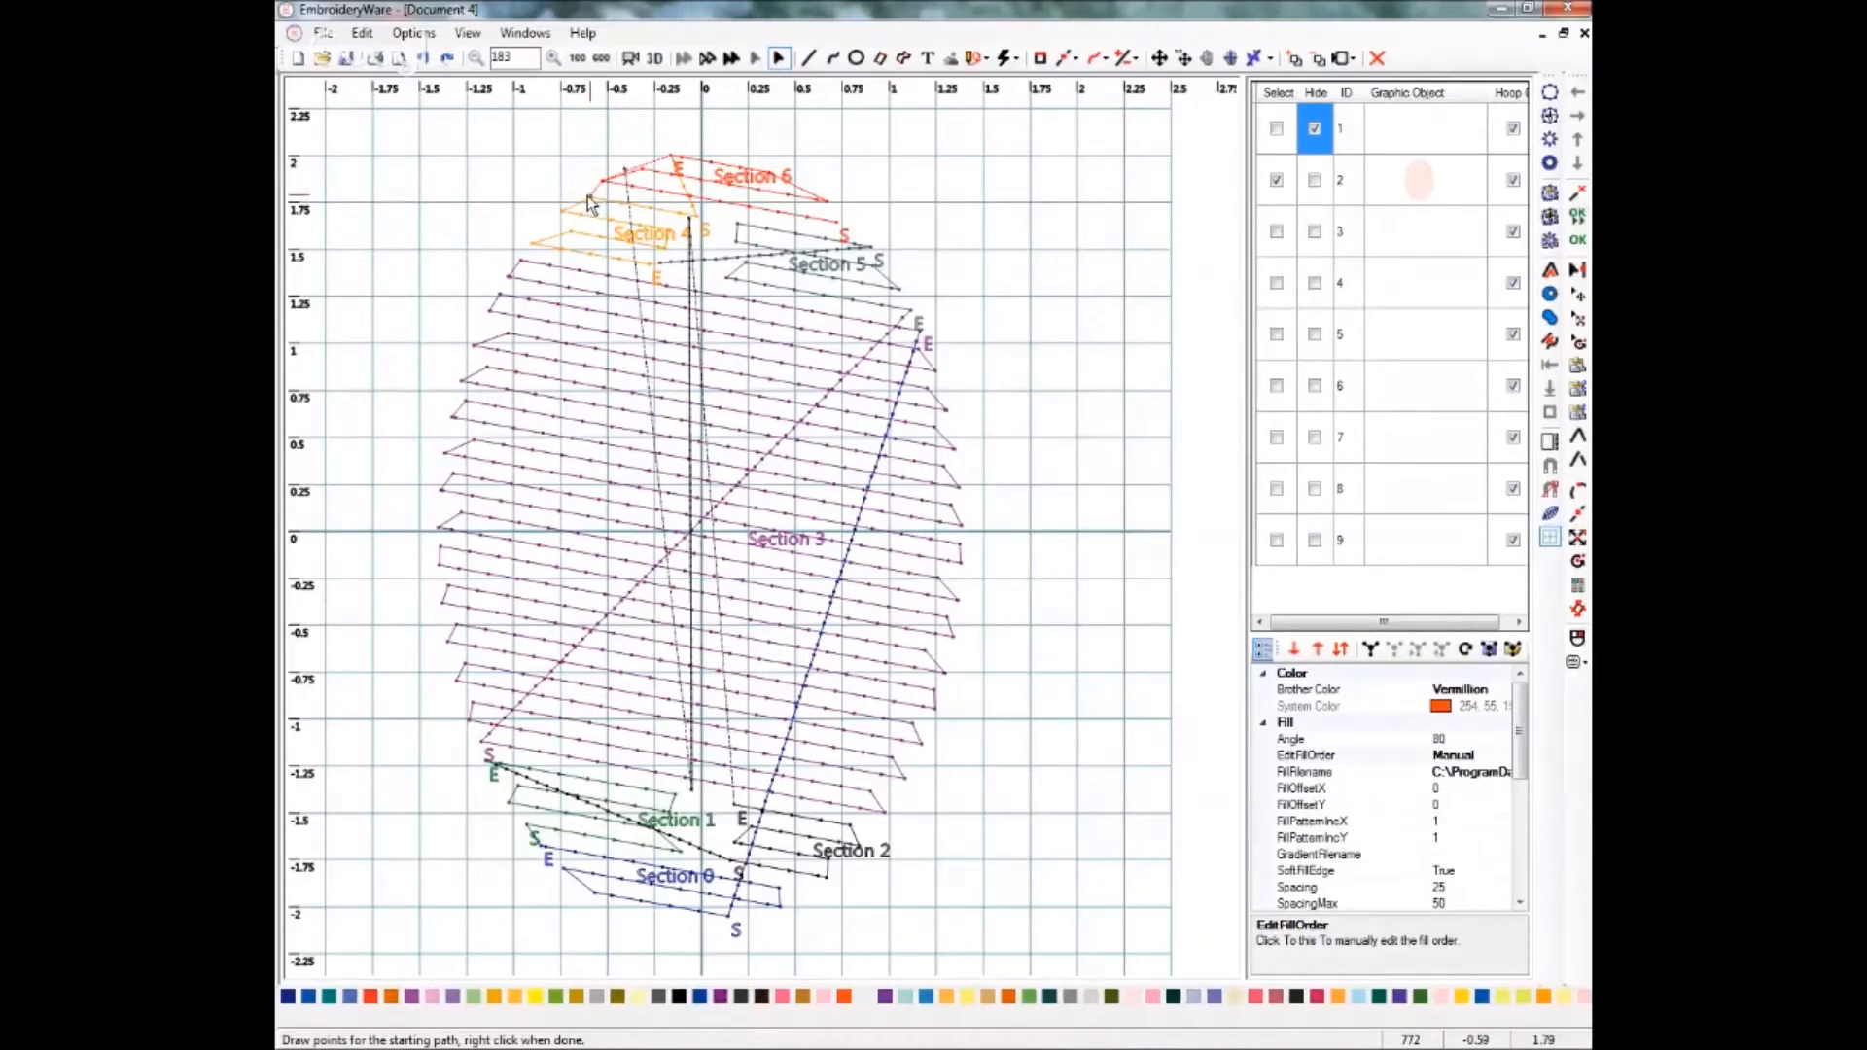
right_click(700, 224)
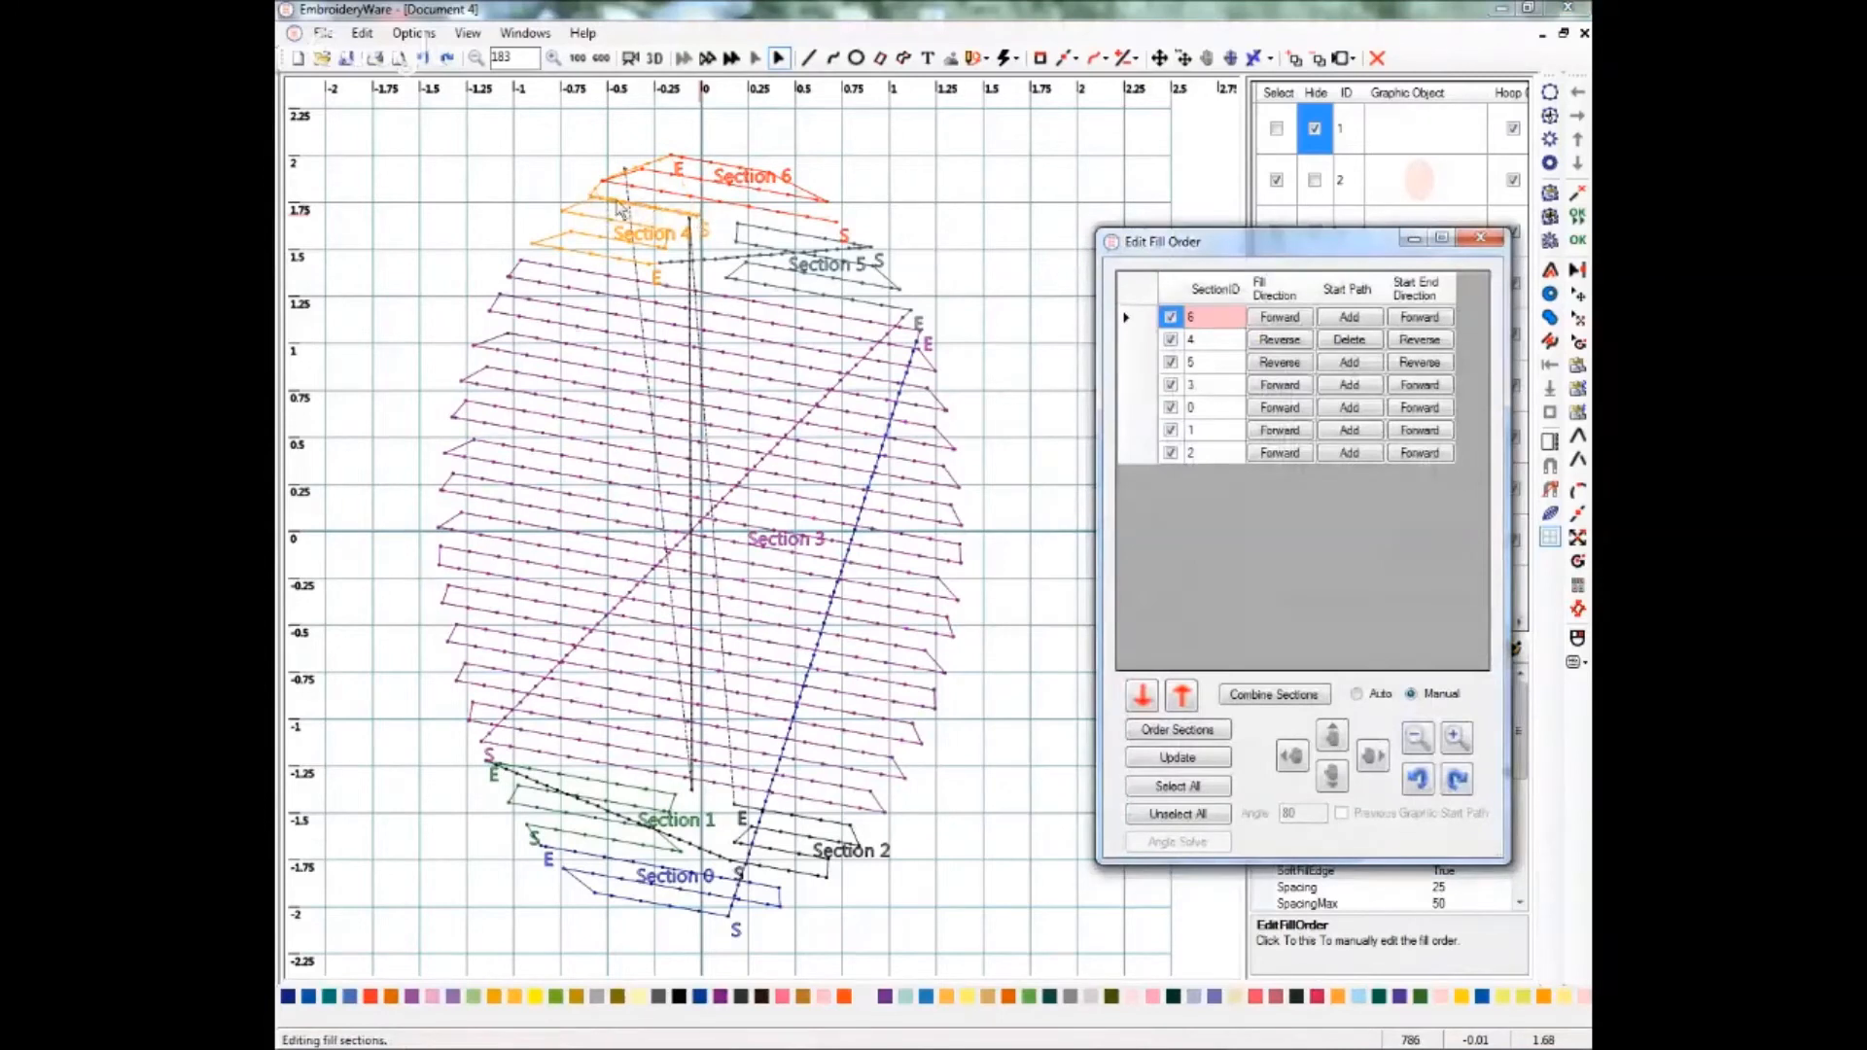
click(1348, 341)
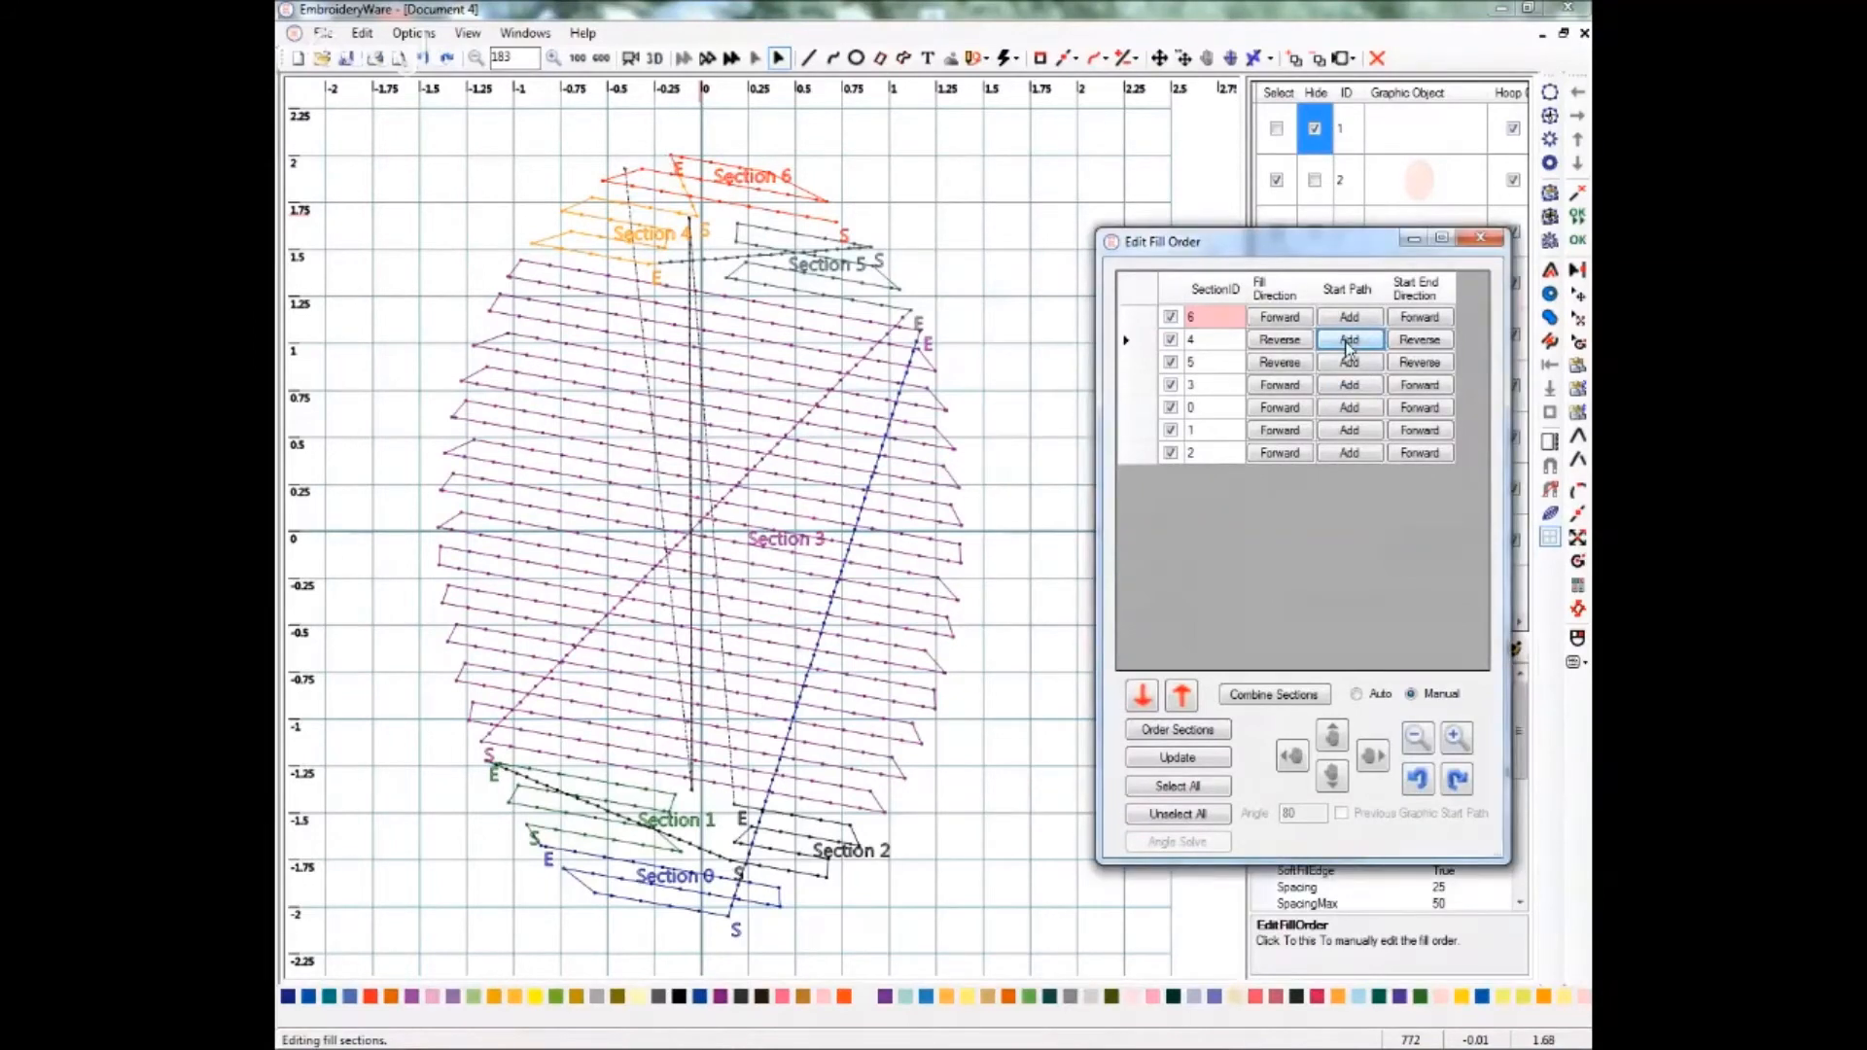
Add start paths for sections 4 and 5, each ending near the section's start point on the oval.
click(1348, 343)
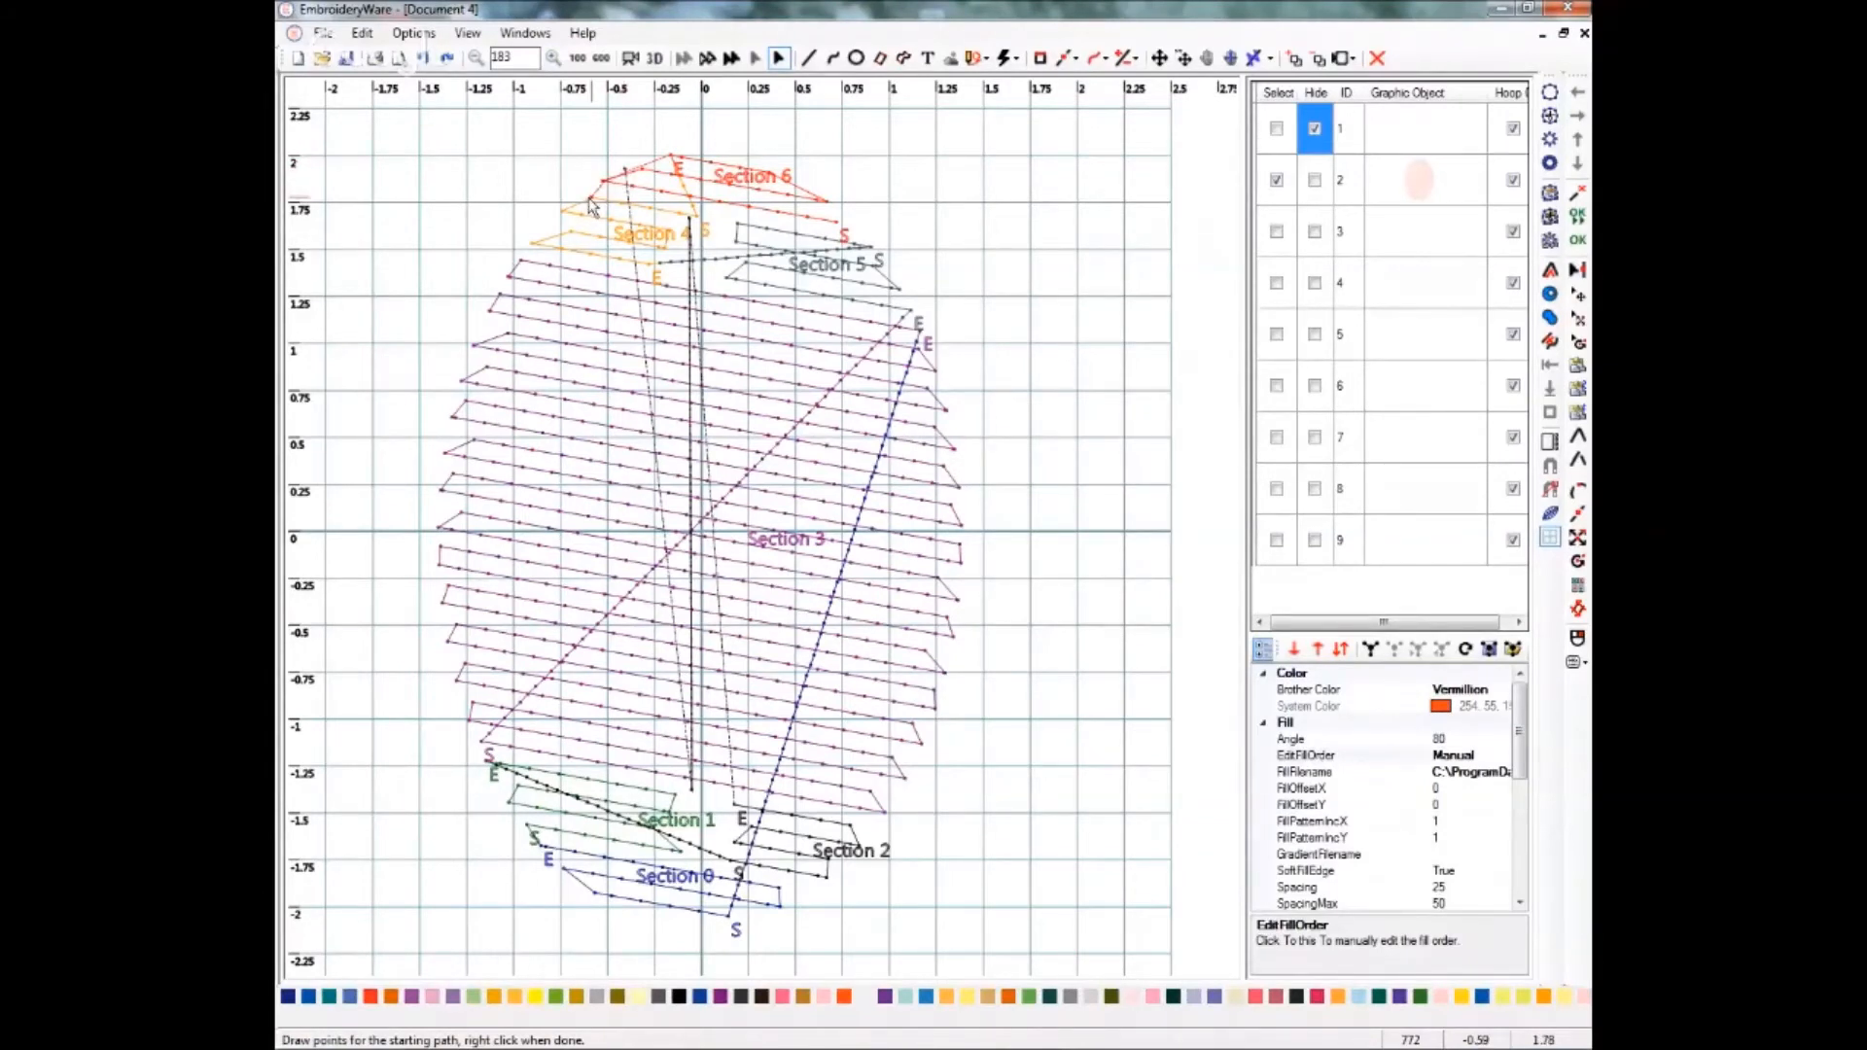
right_click(694, 222)
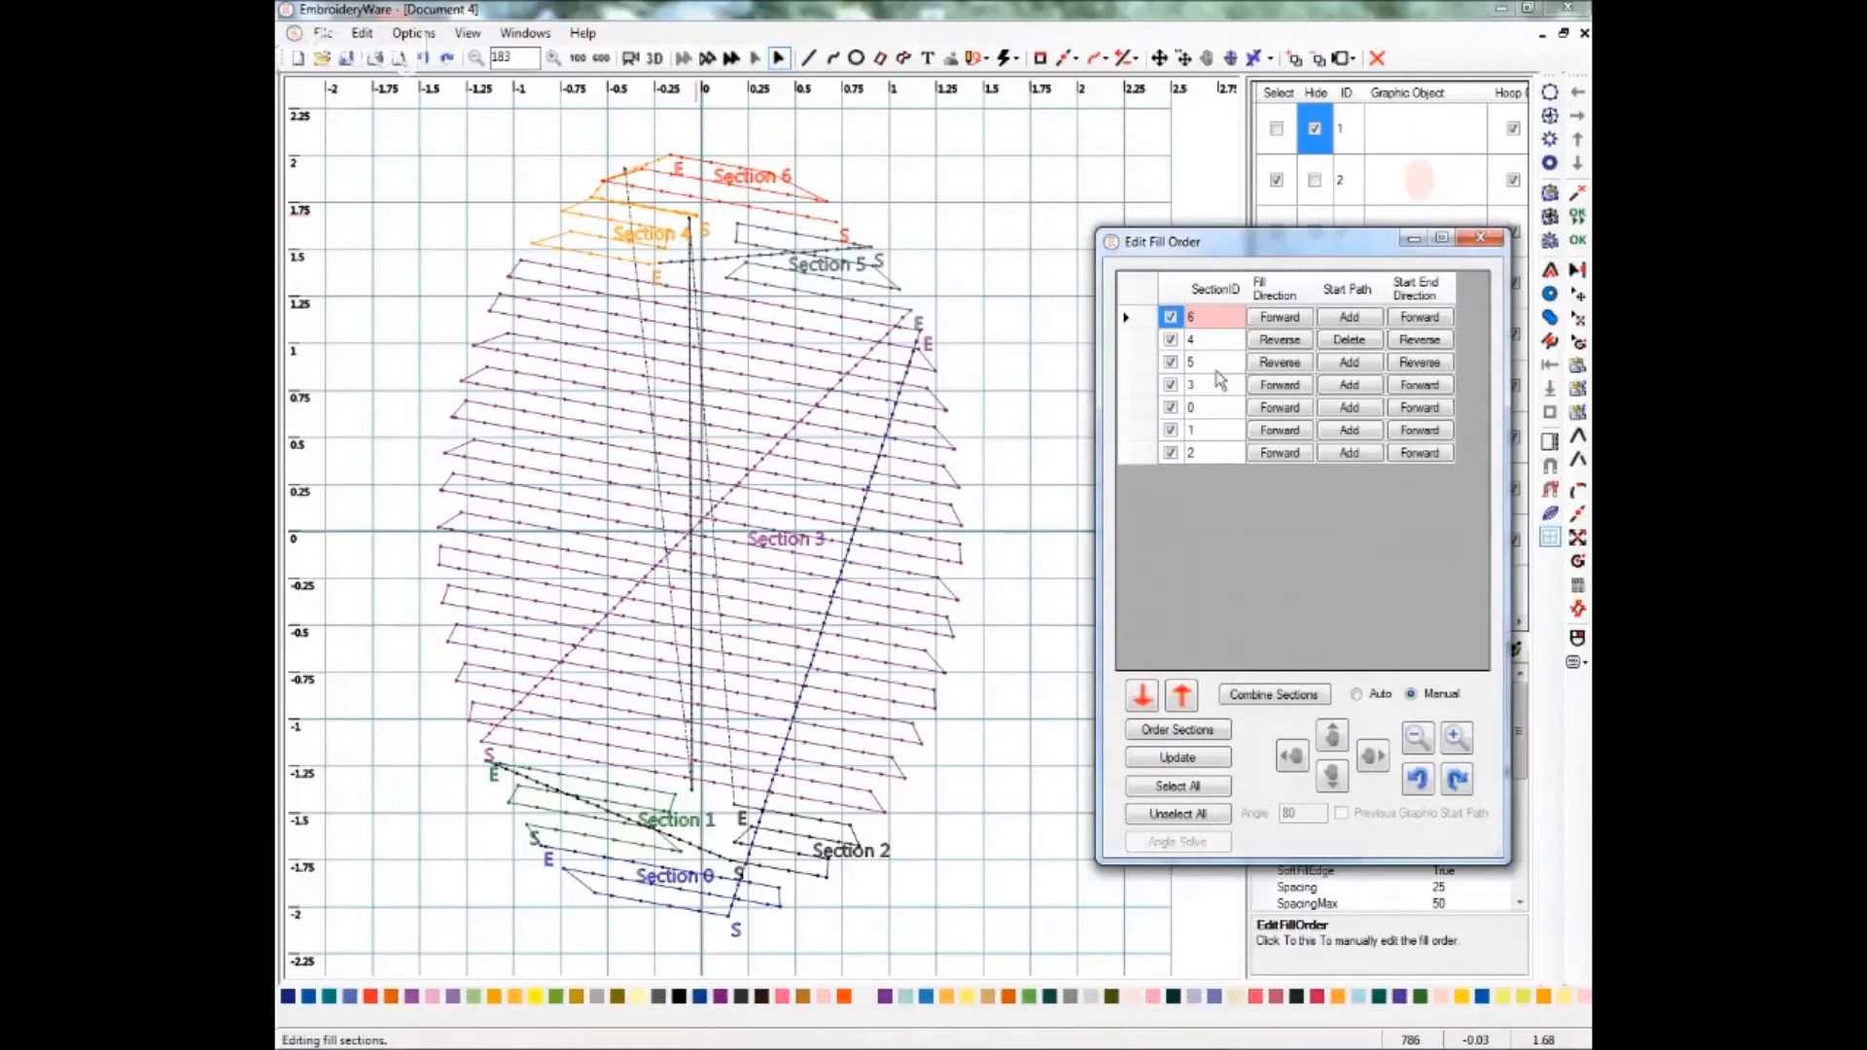
click(1346, 367)
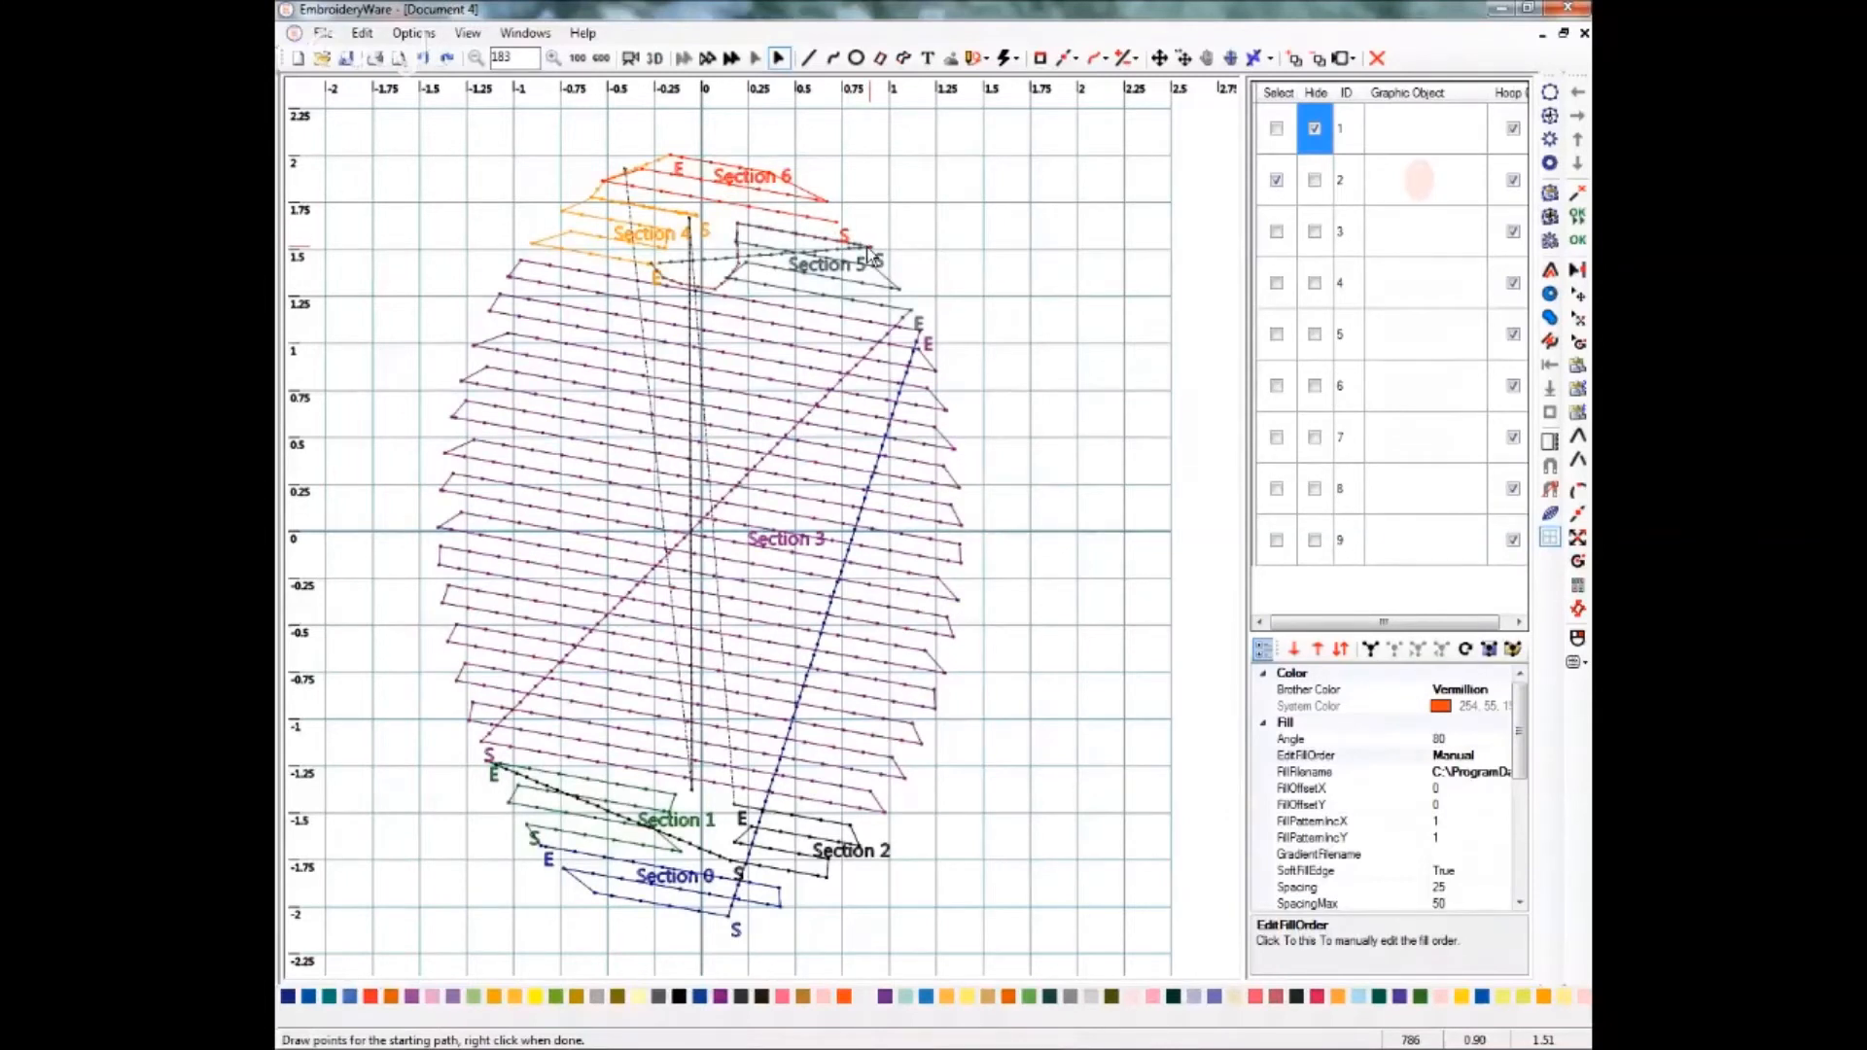
right_click(870, 255)
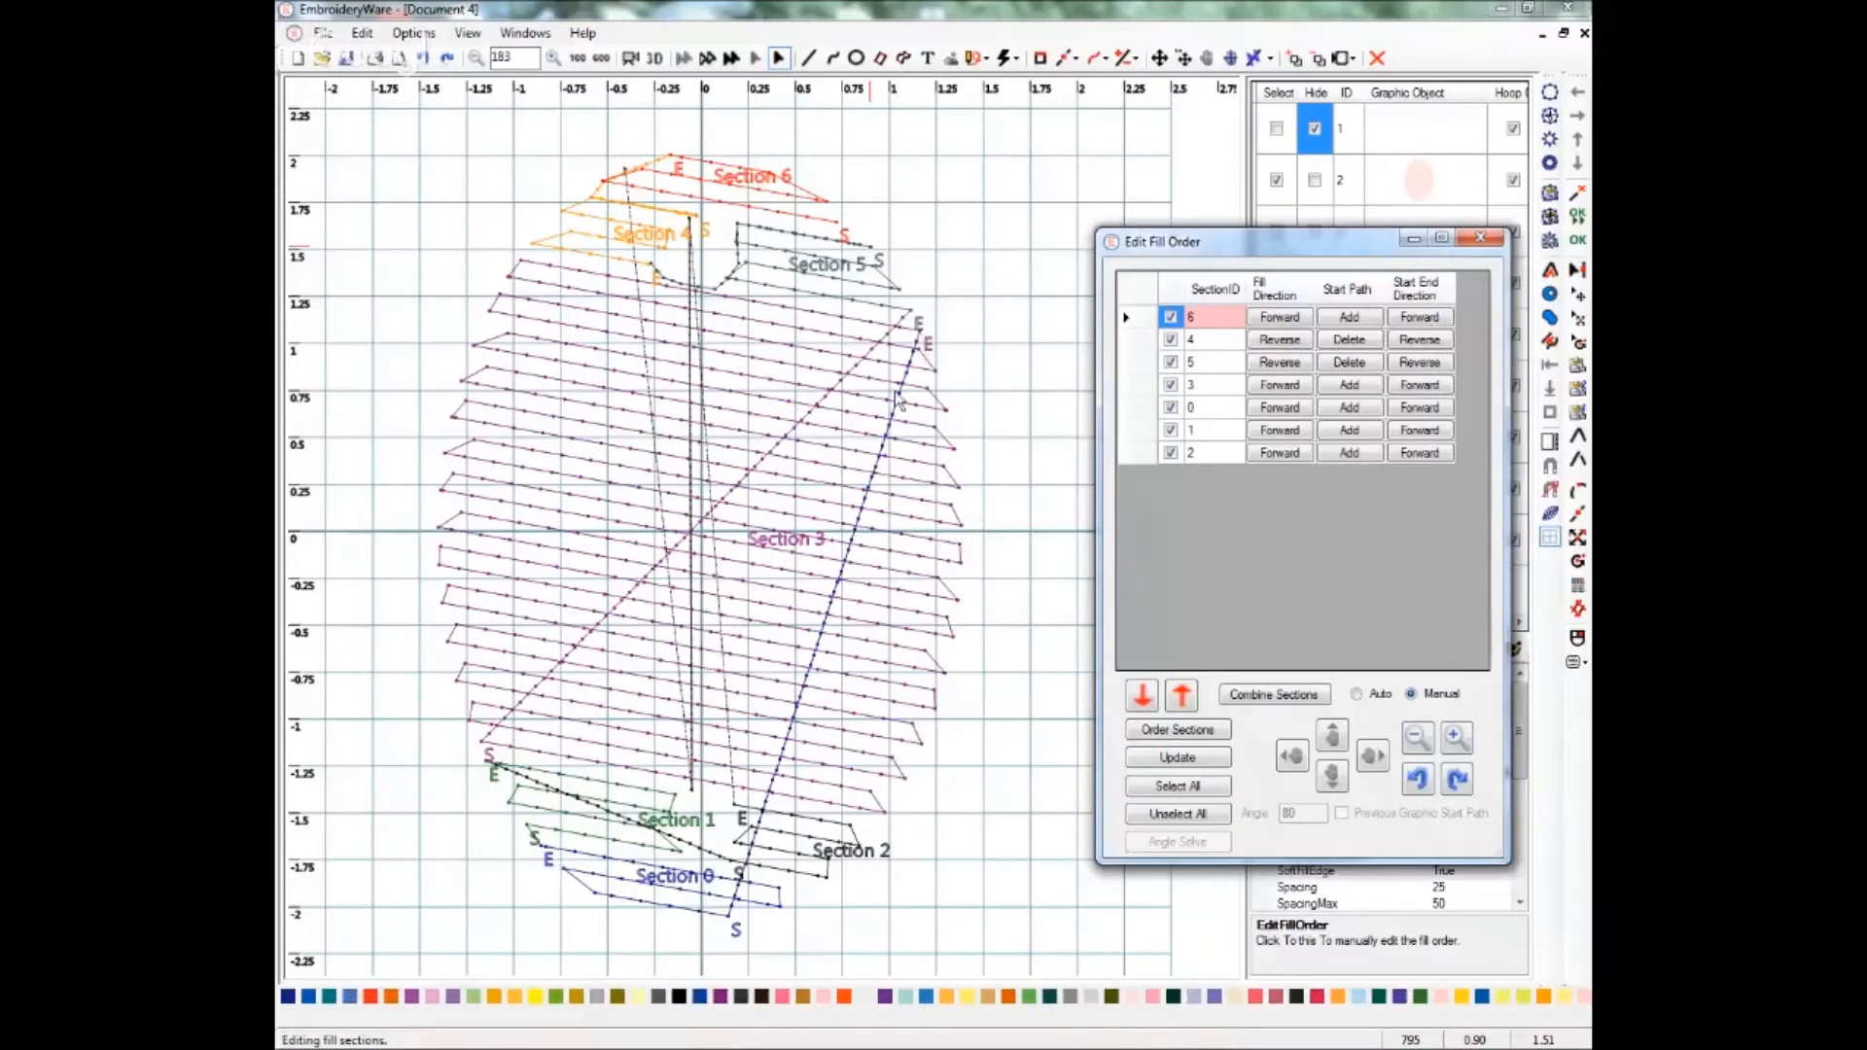
Reverse section 3's fill and start/end directions, move section 1 above section 0, and update the preview.
click(1280, 386)
click(1420, 388)
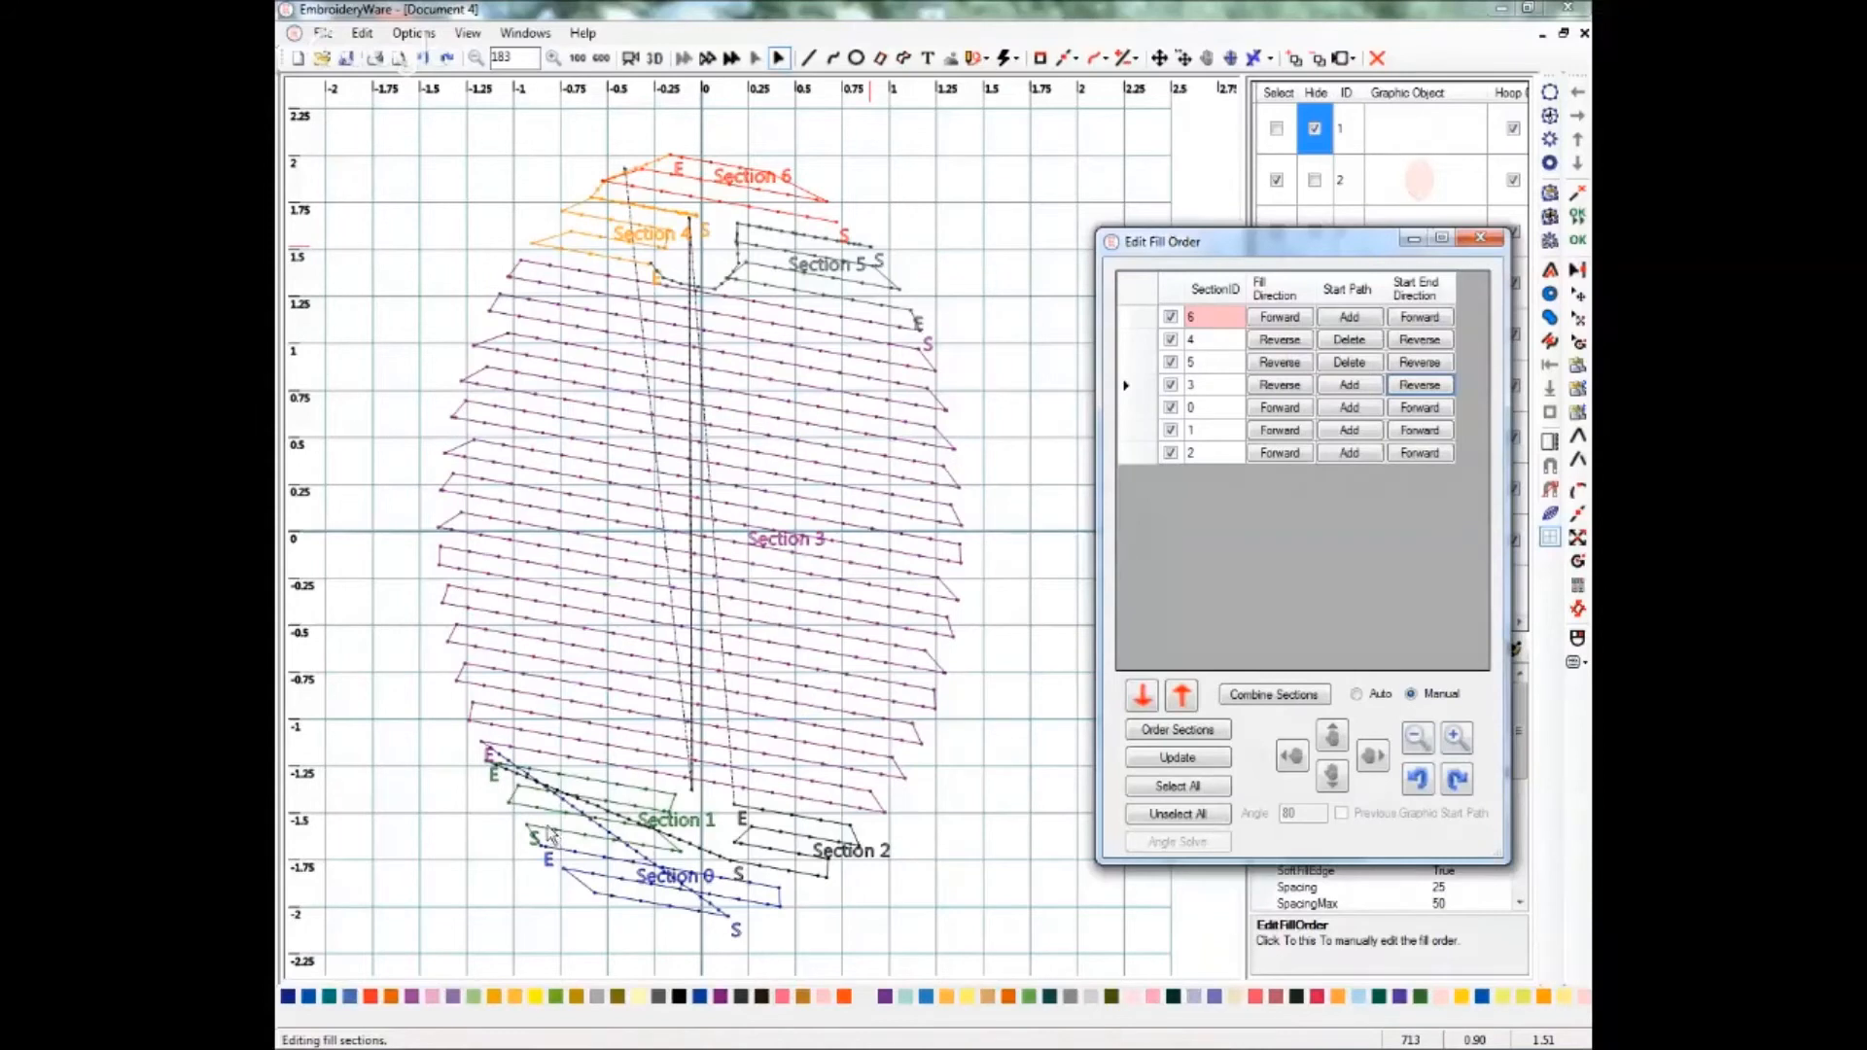
click(1210, 441)
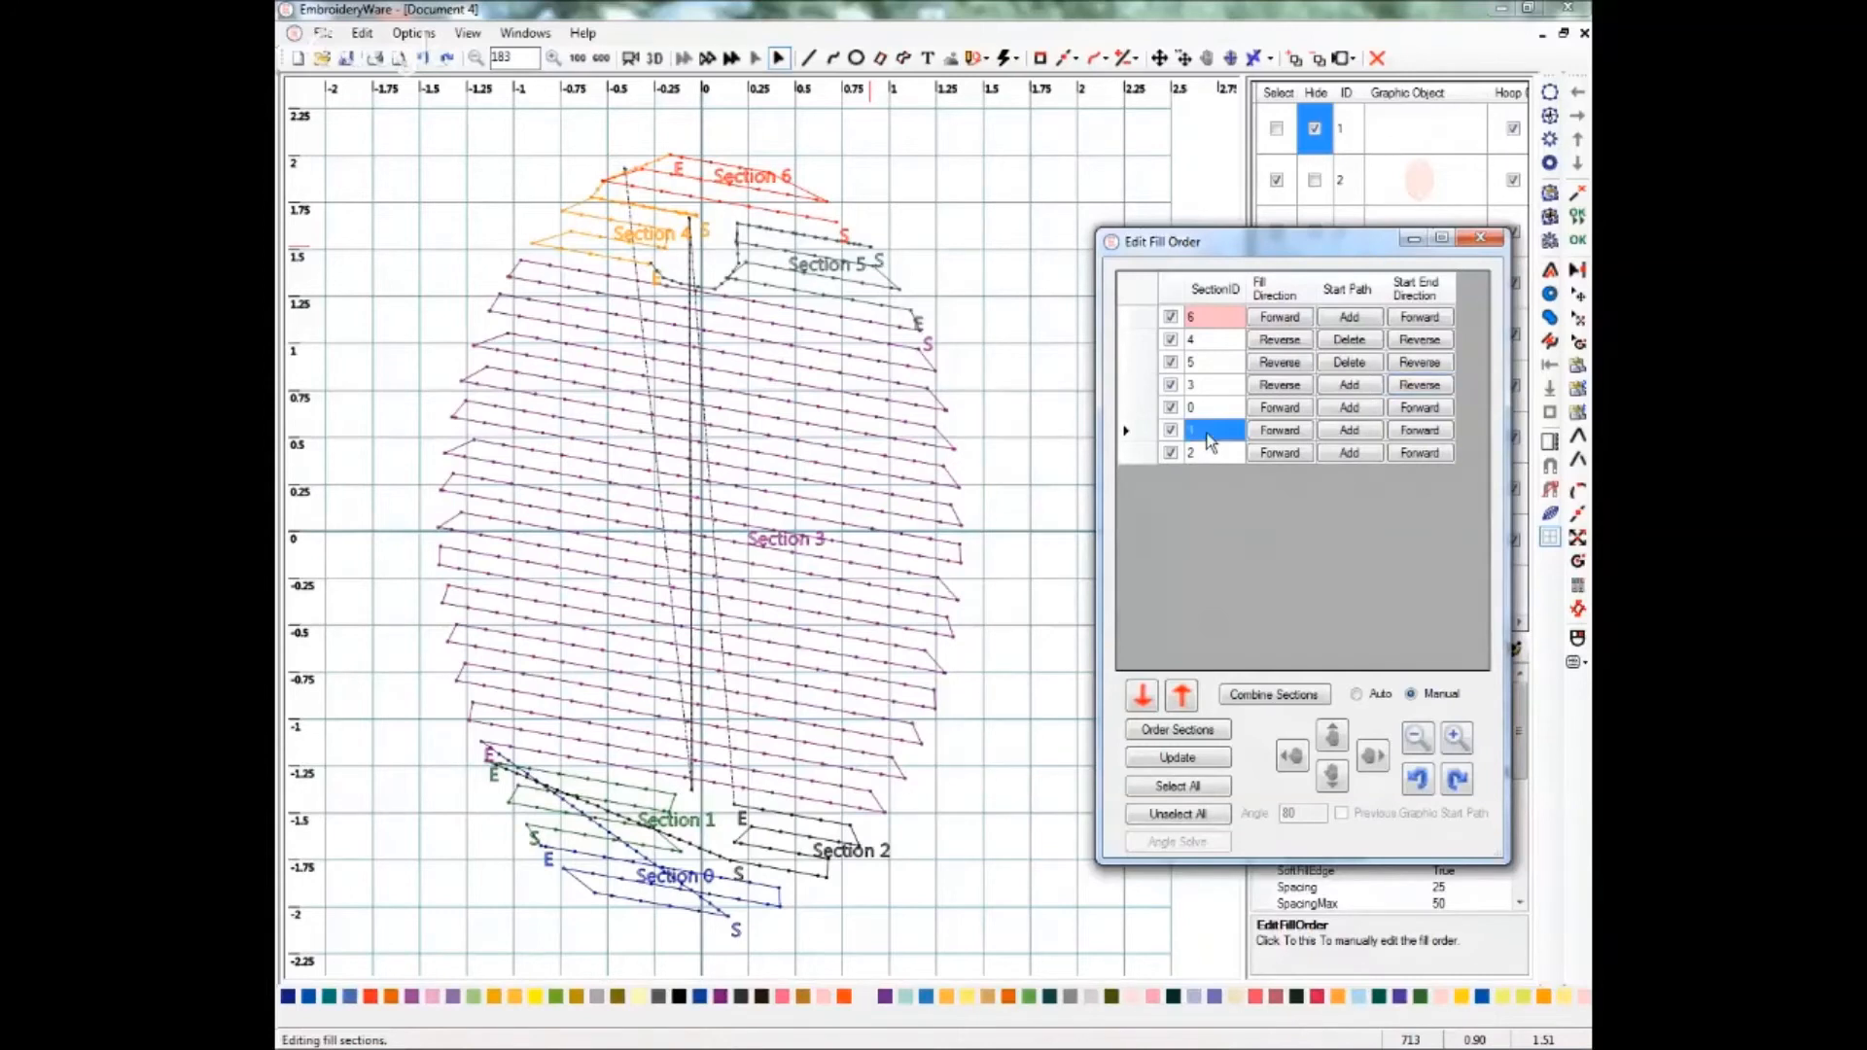
click(1182, 695)
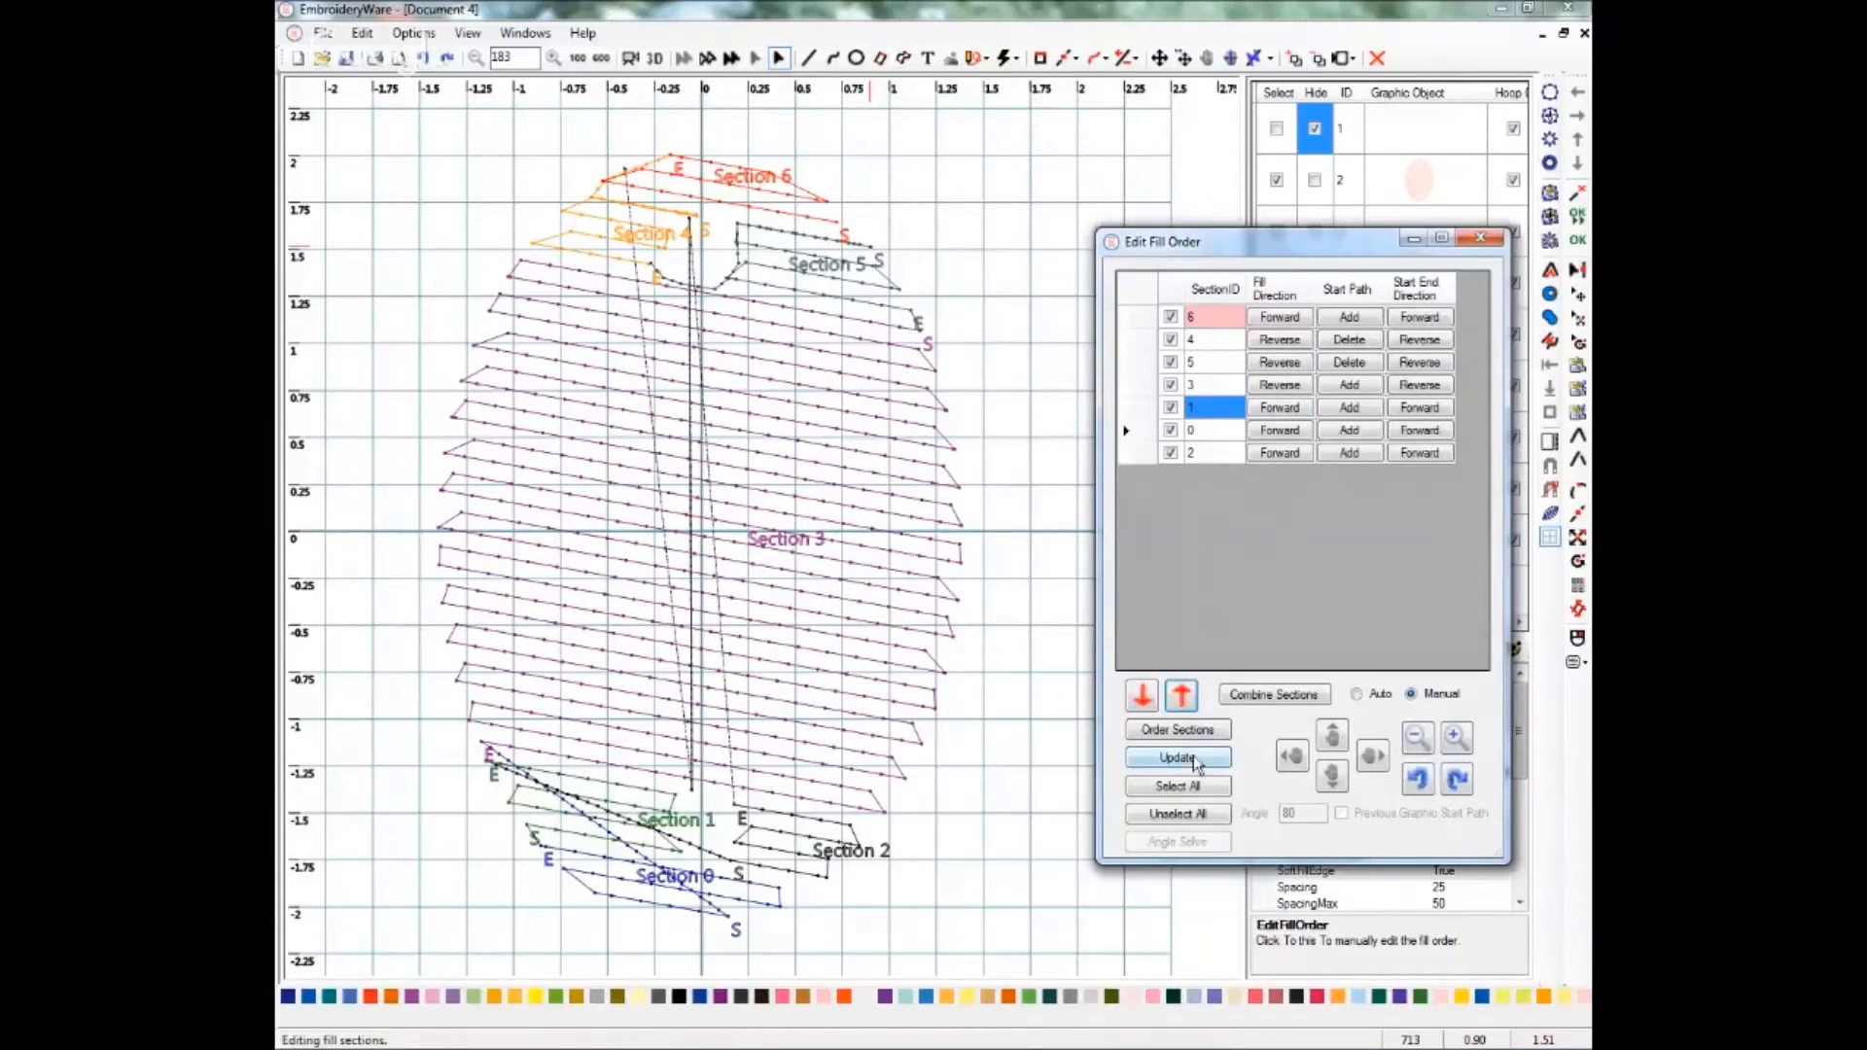
click(1259, 696)
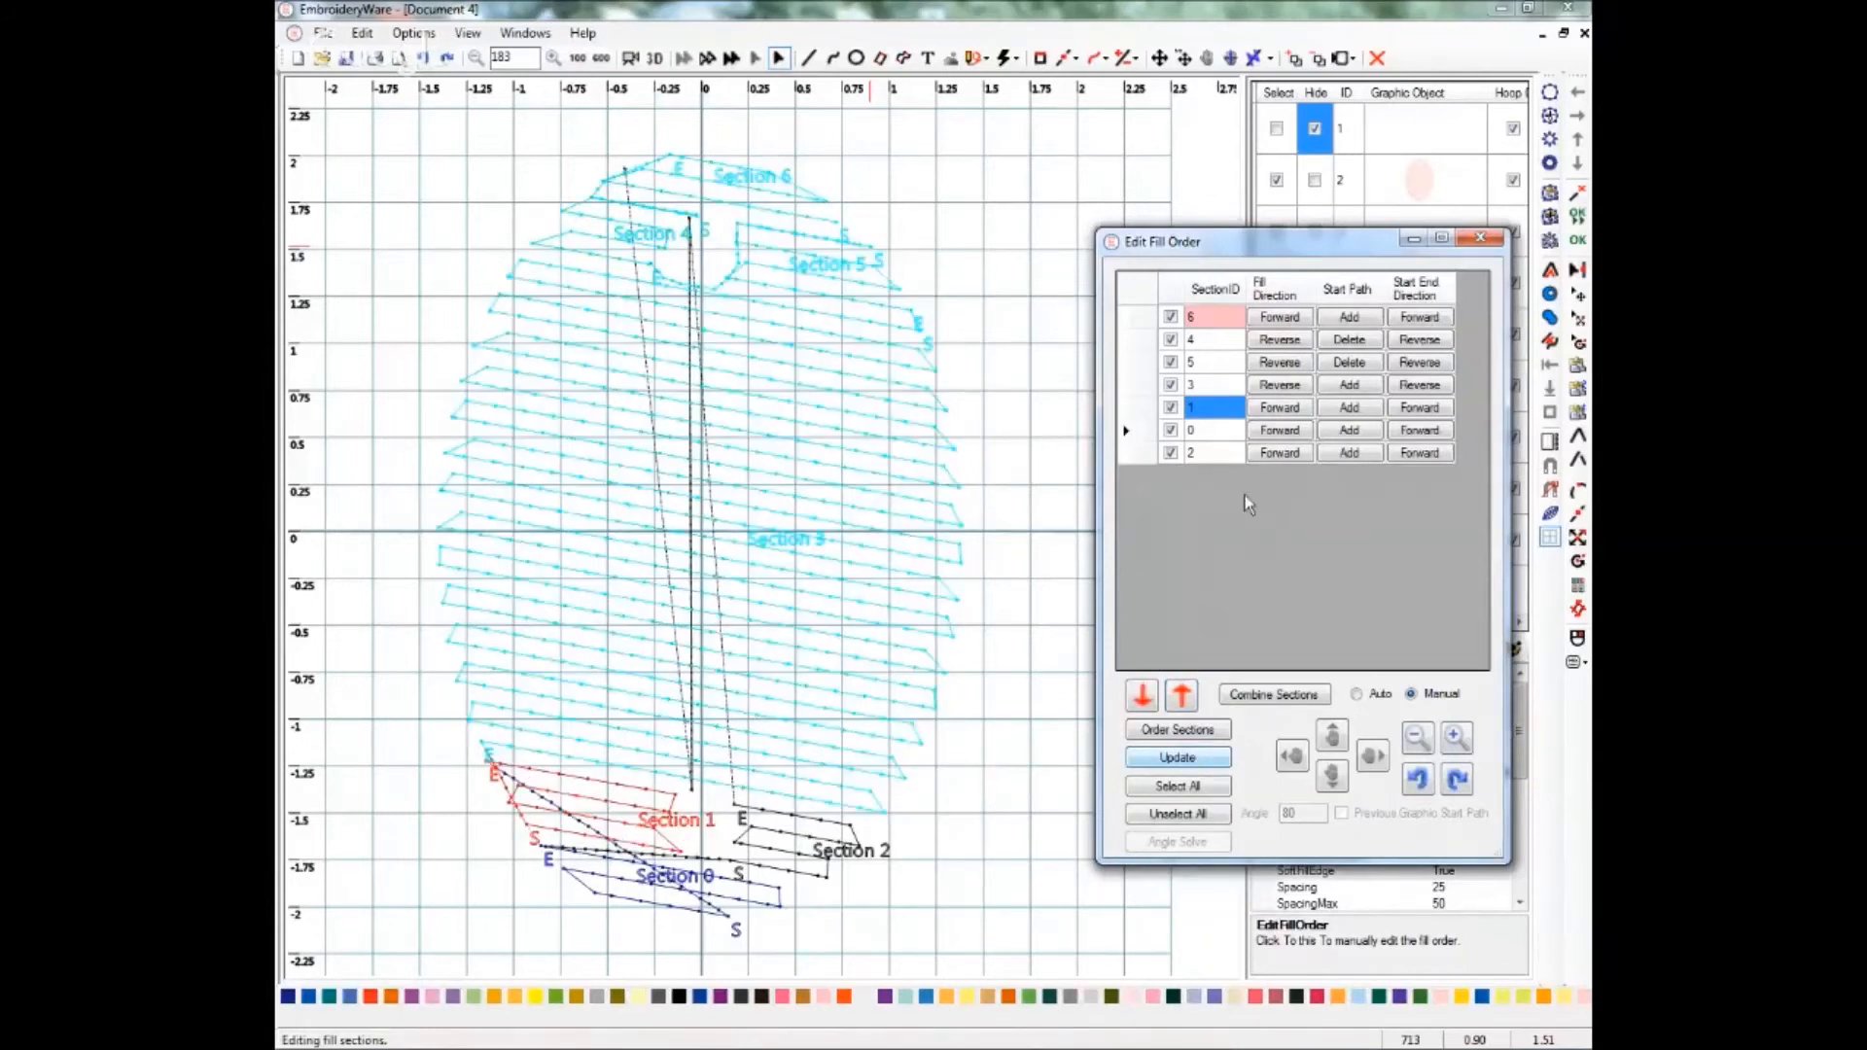
click(1178, 757)
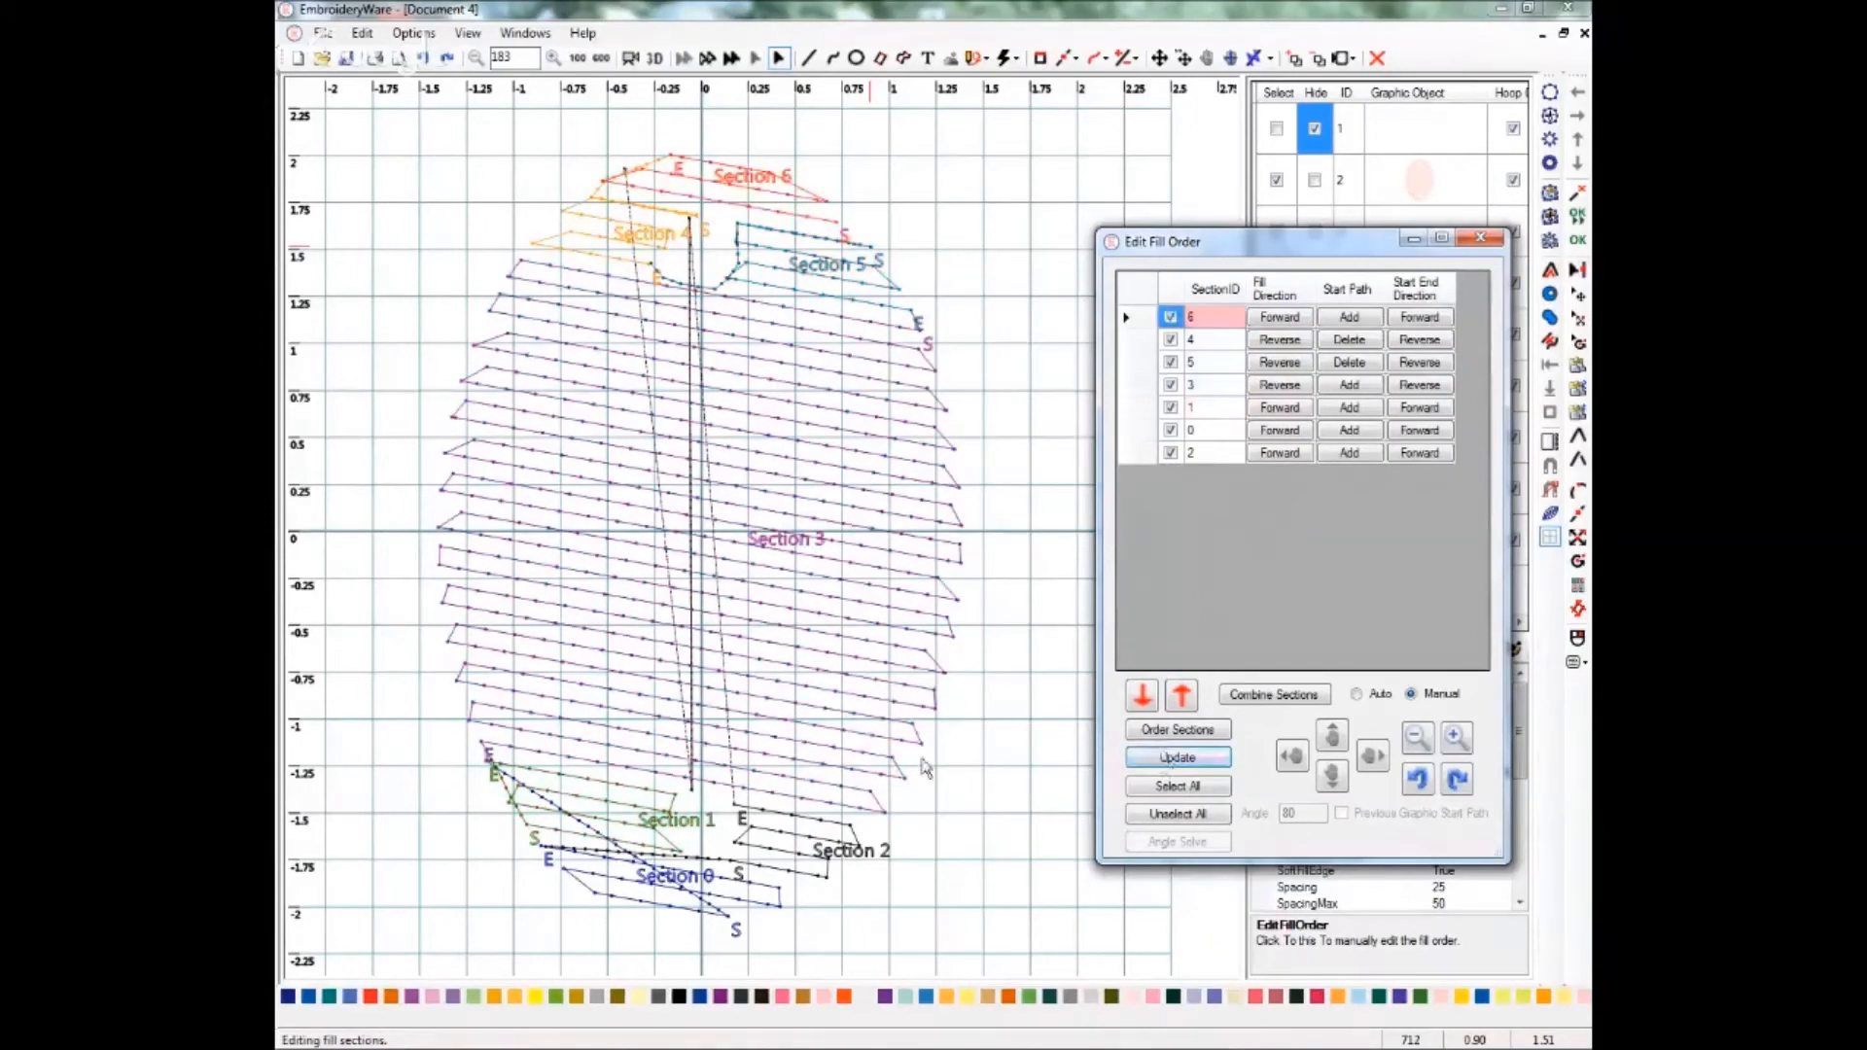
Reverse both the fill direction and the start/end direction of sections 1 and 0.
click(1282, 409)
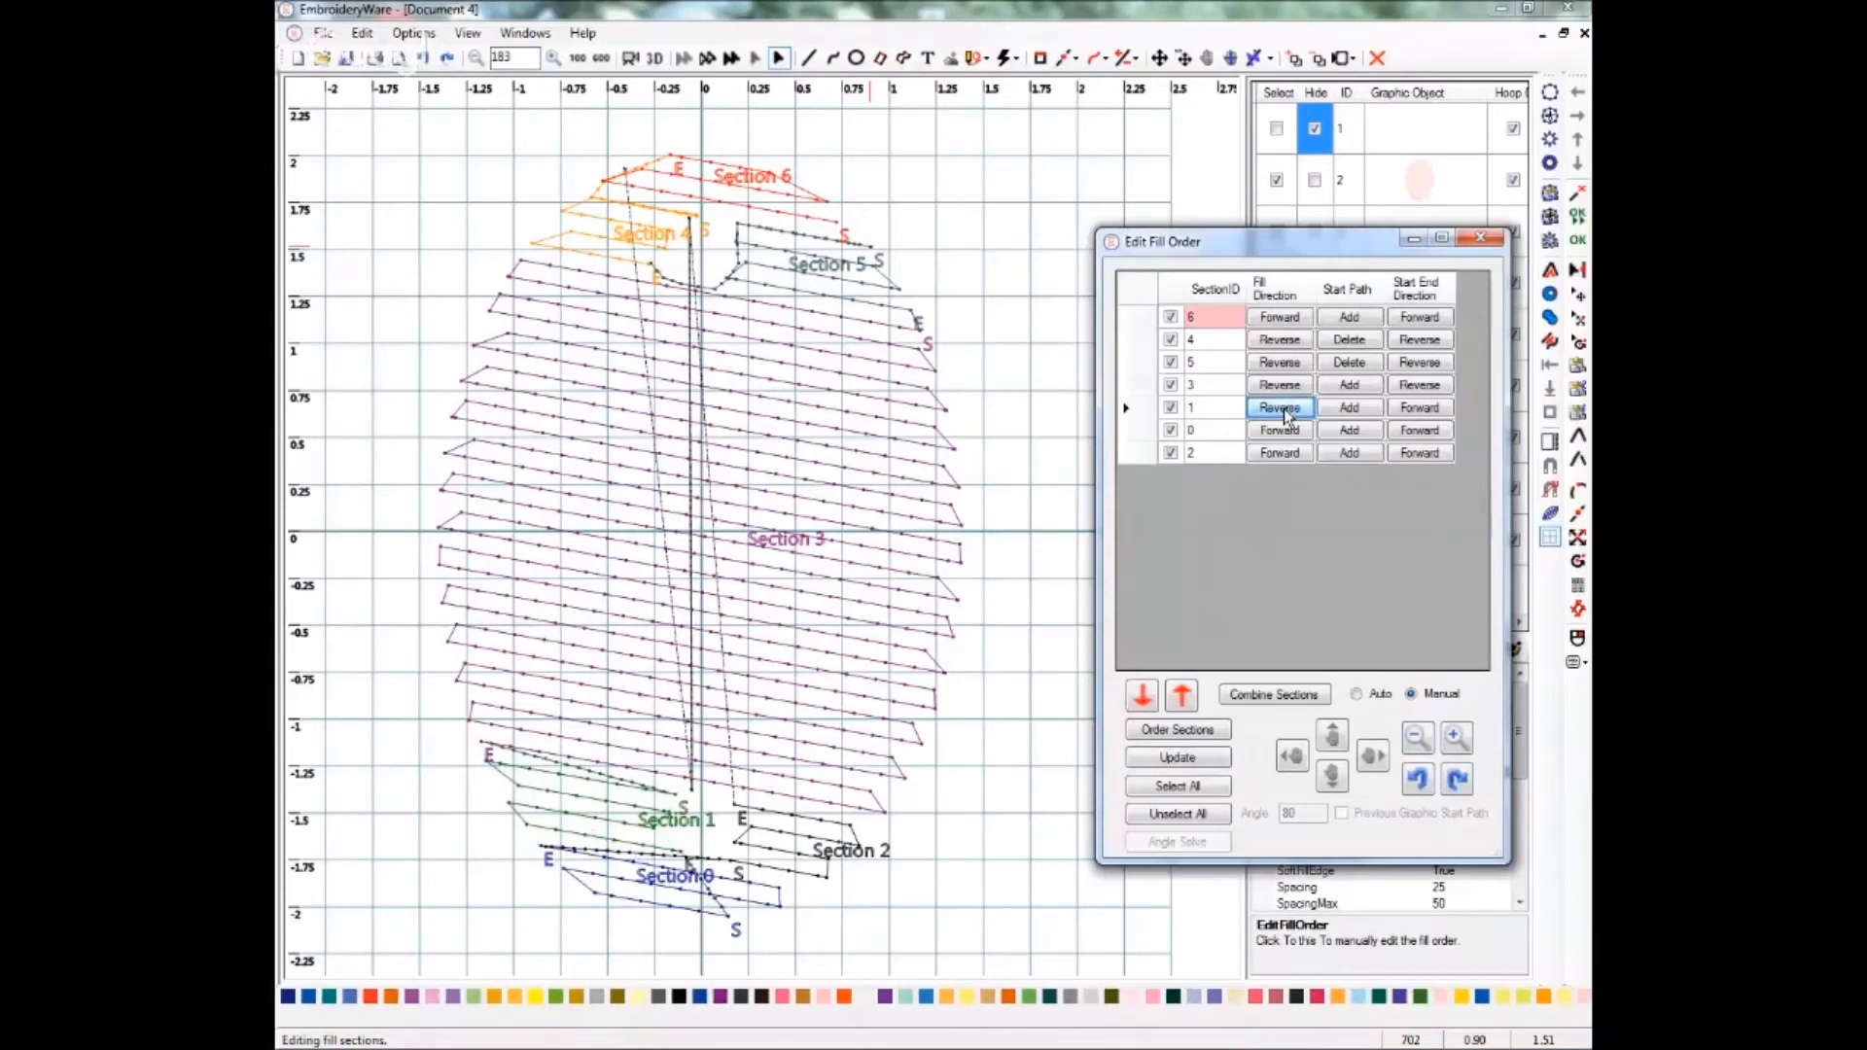
click(1417, 409)
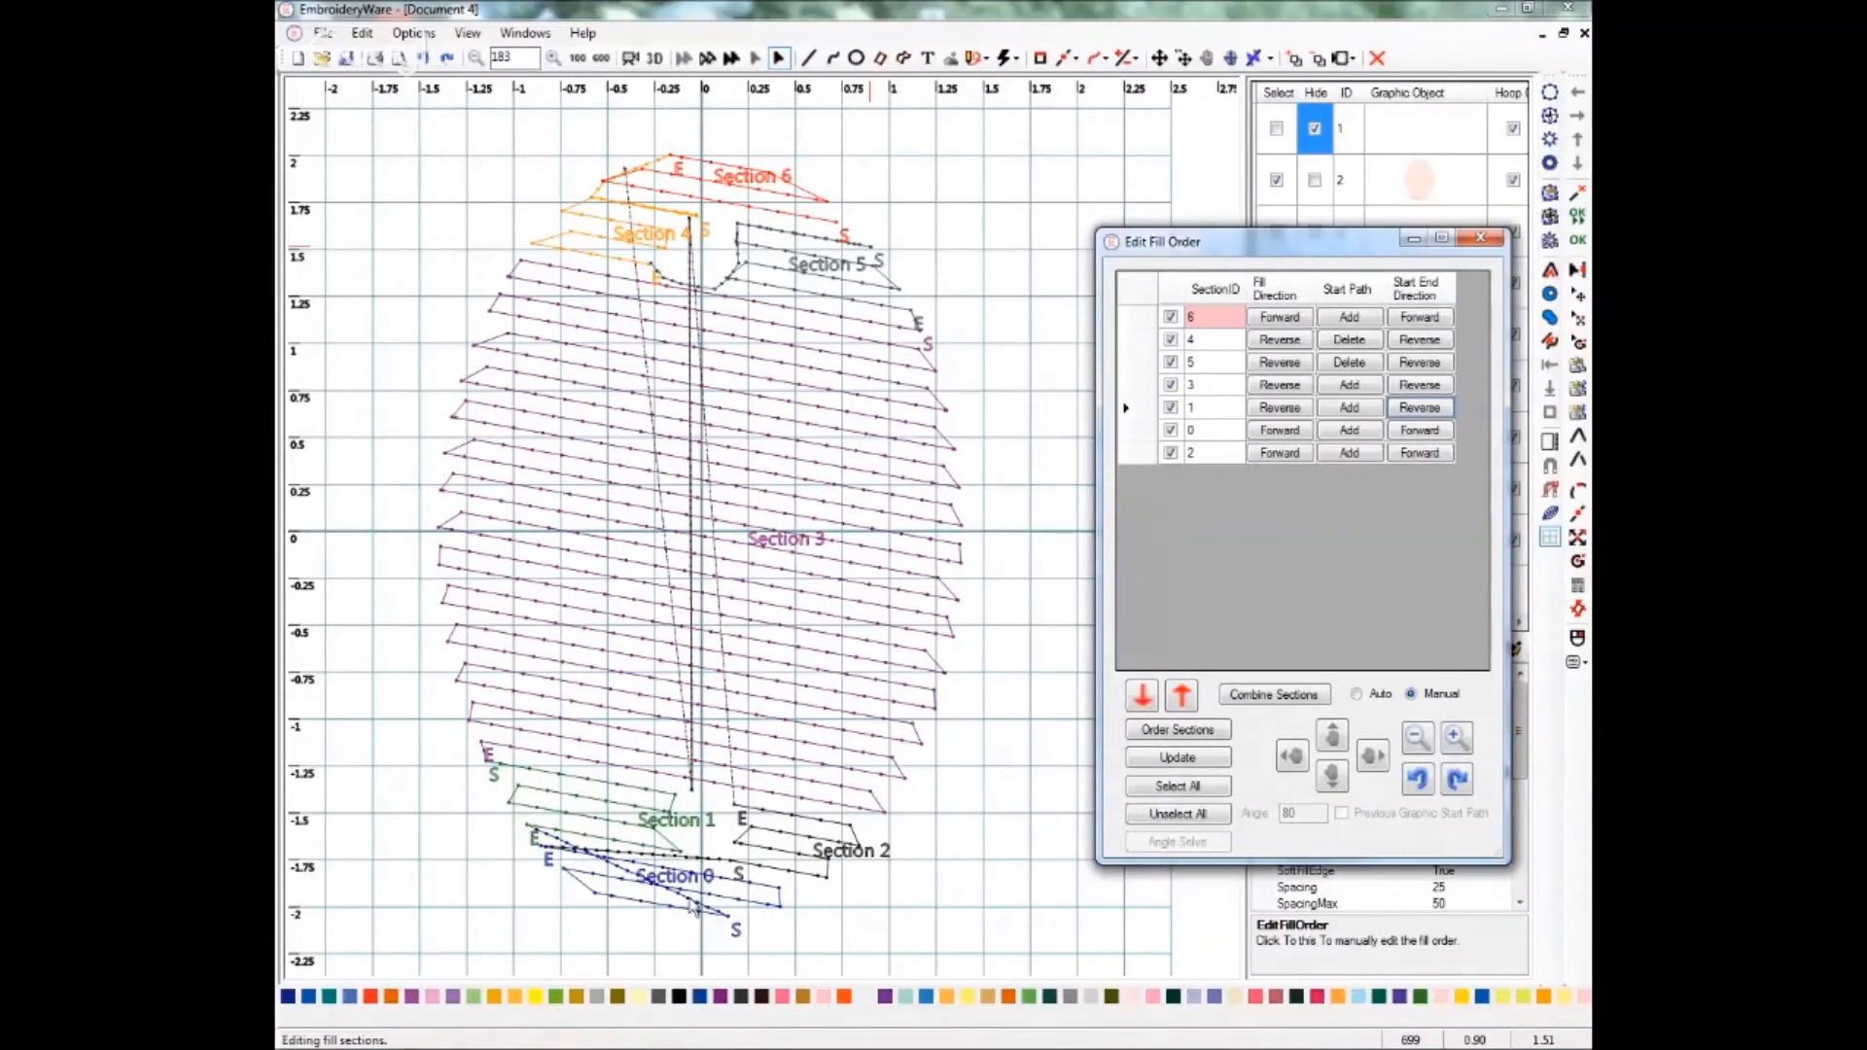
click(1280, 430)
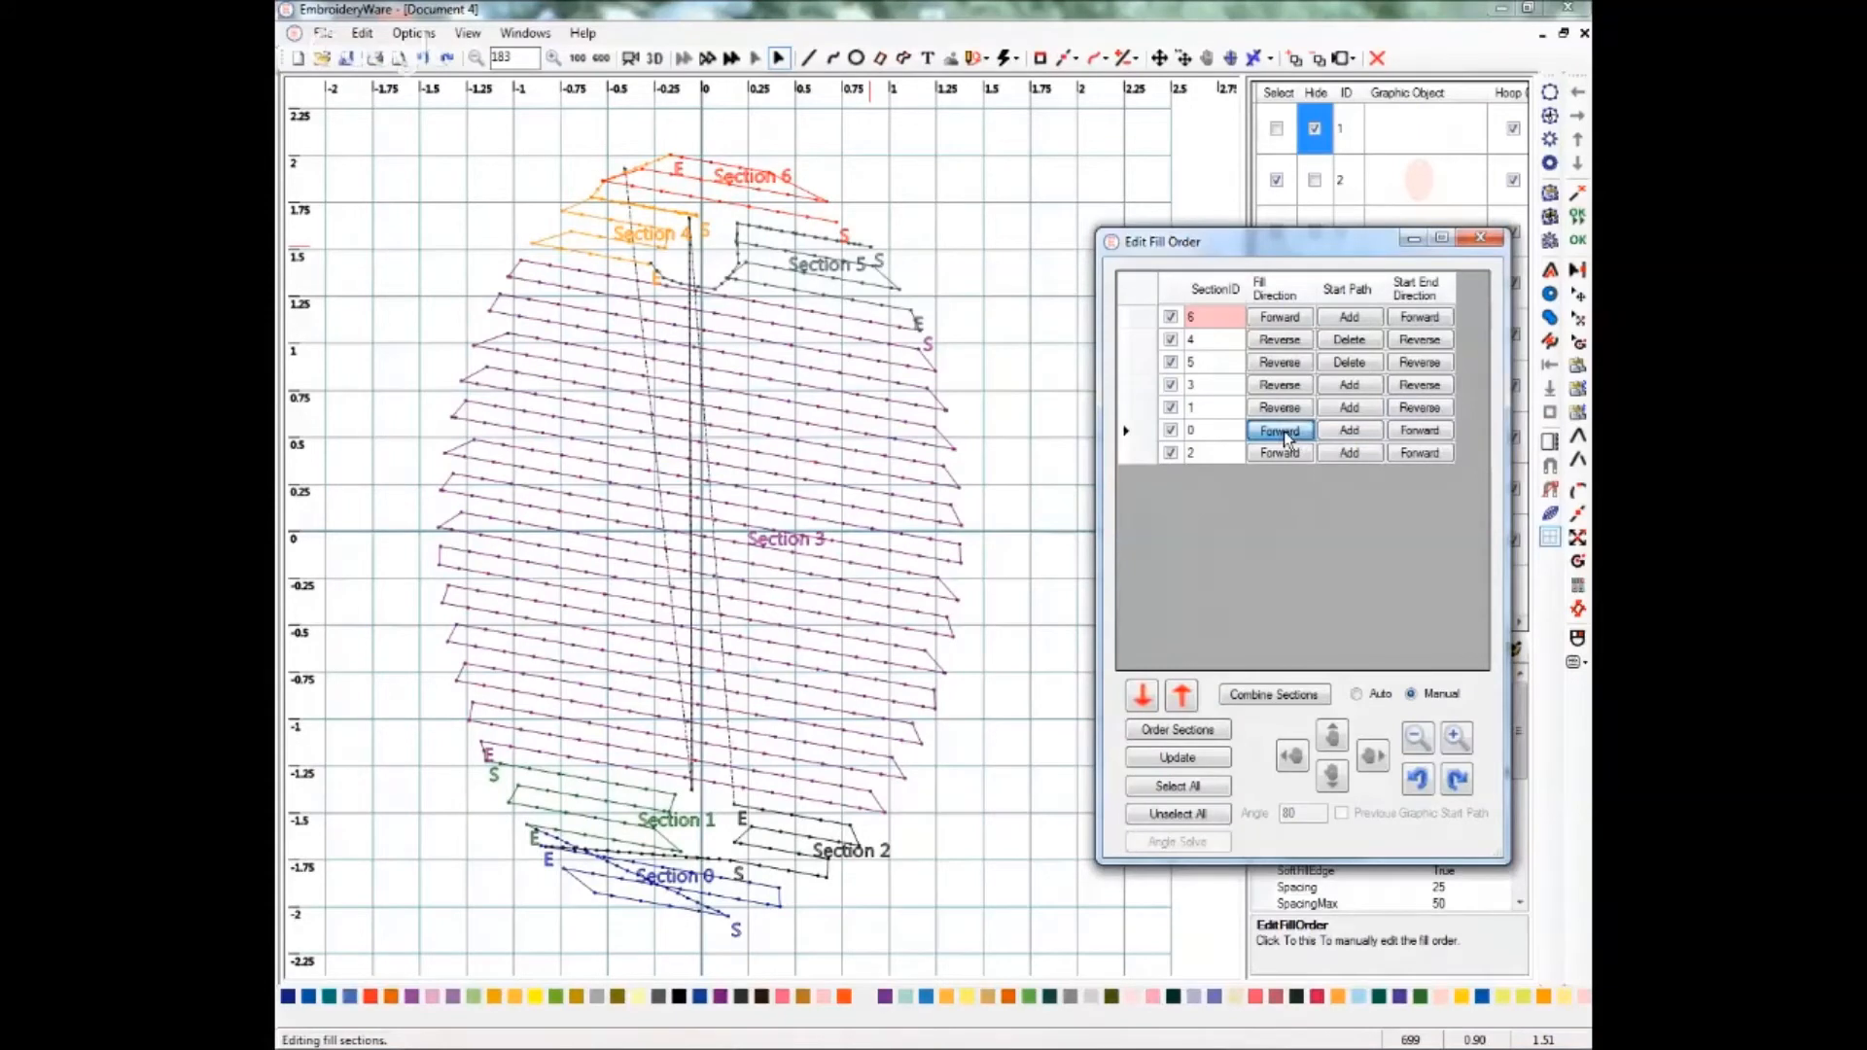
click(1419, 432)
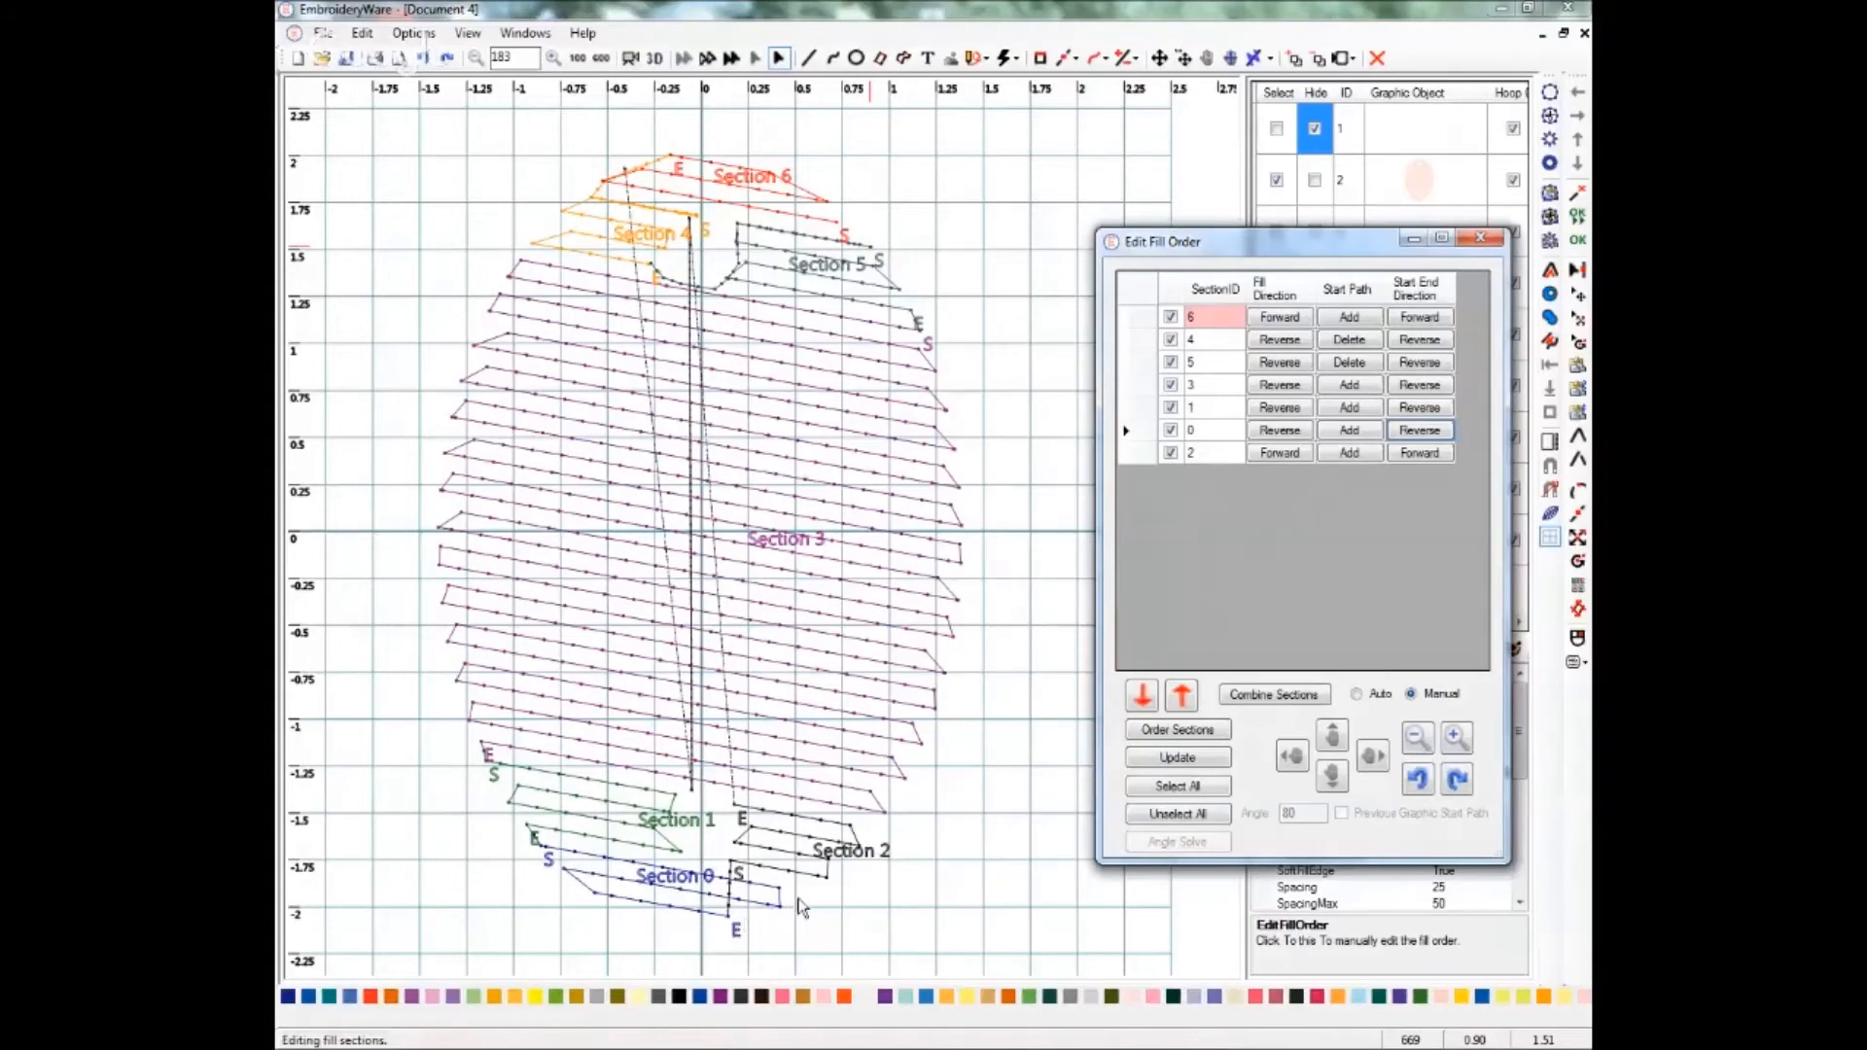
Add a start path for section 2 with a point near the oval's lower edge below section 2.
click(1350, 459)
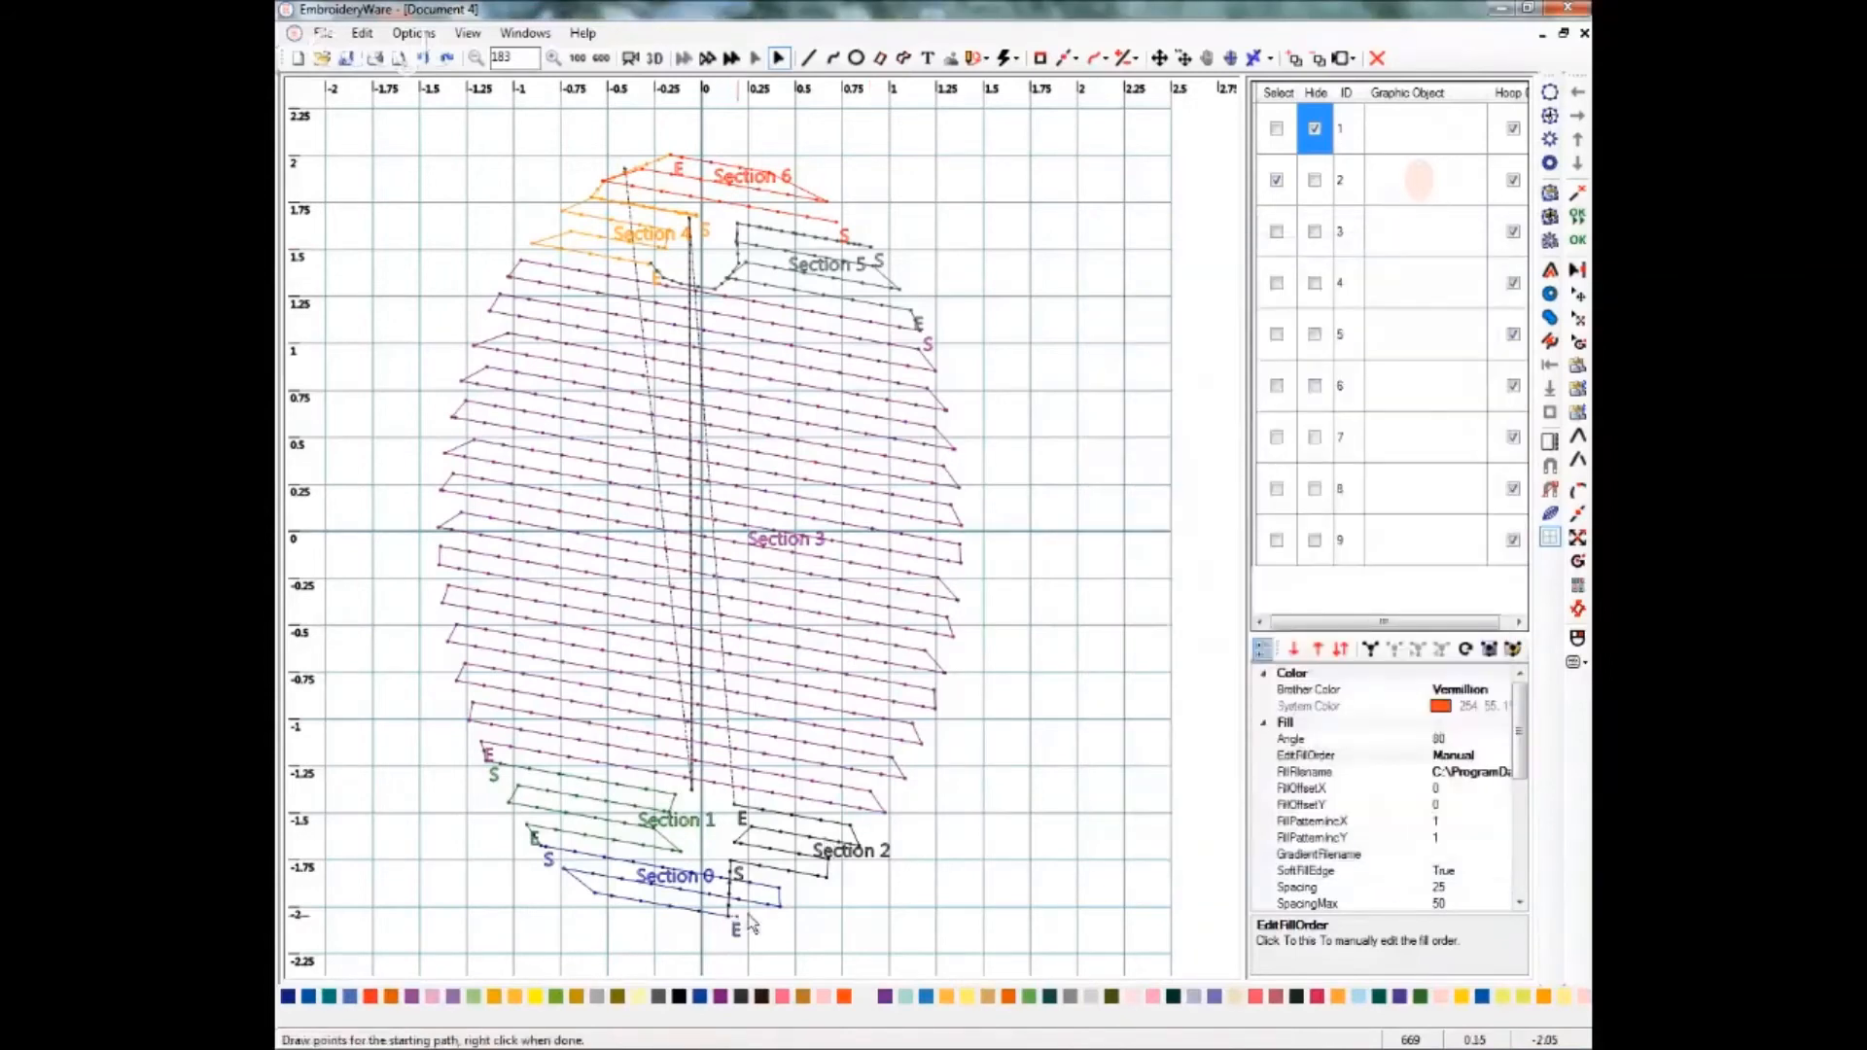
click(823, 879)
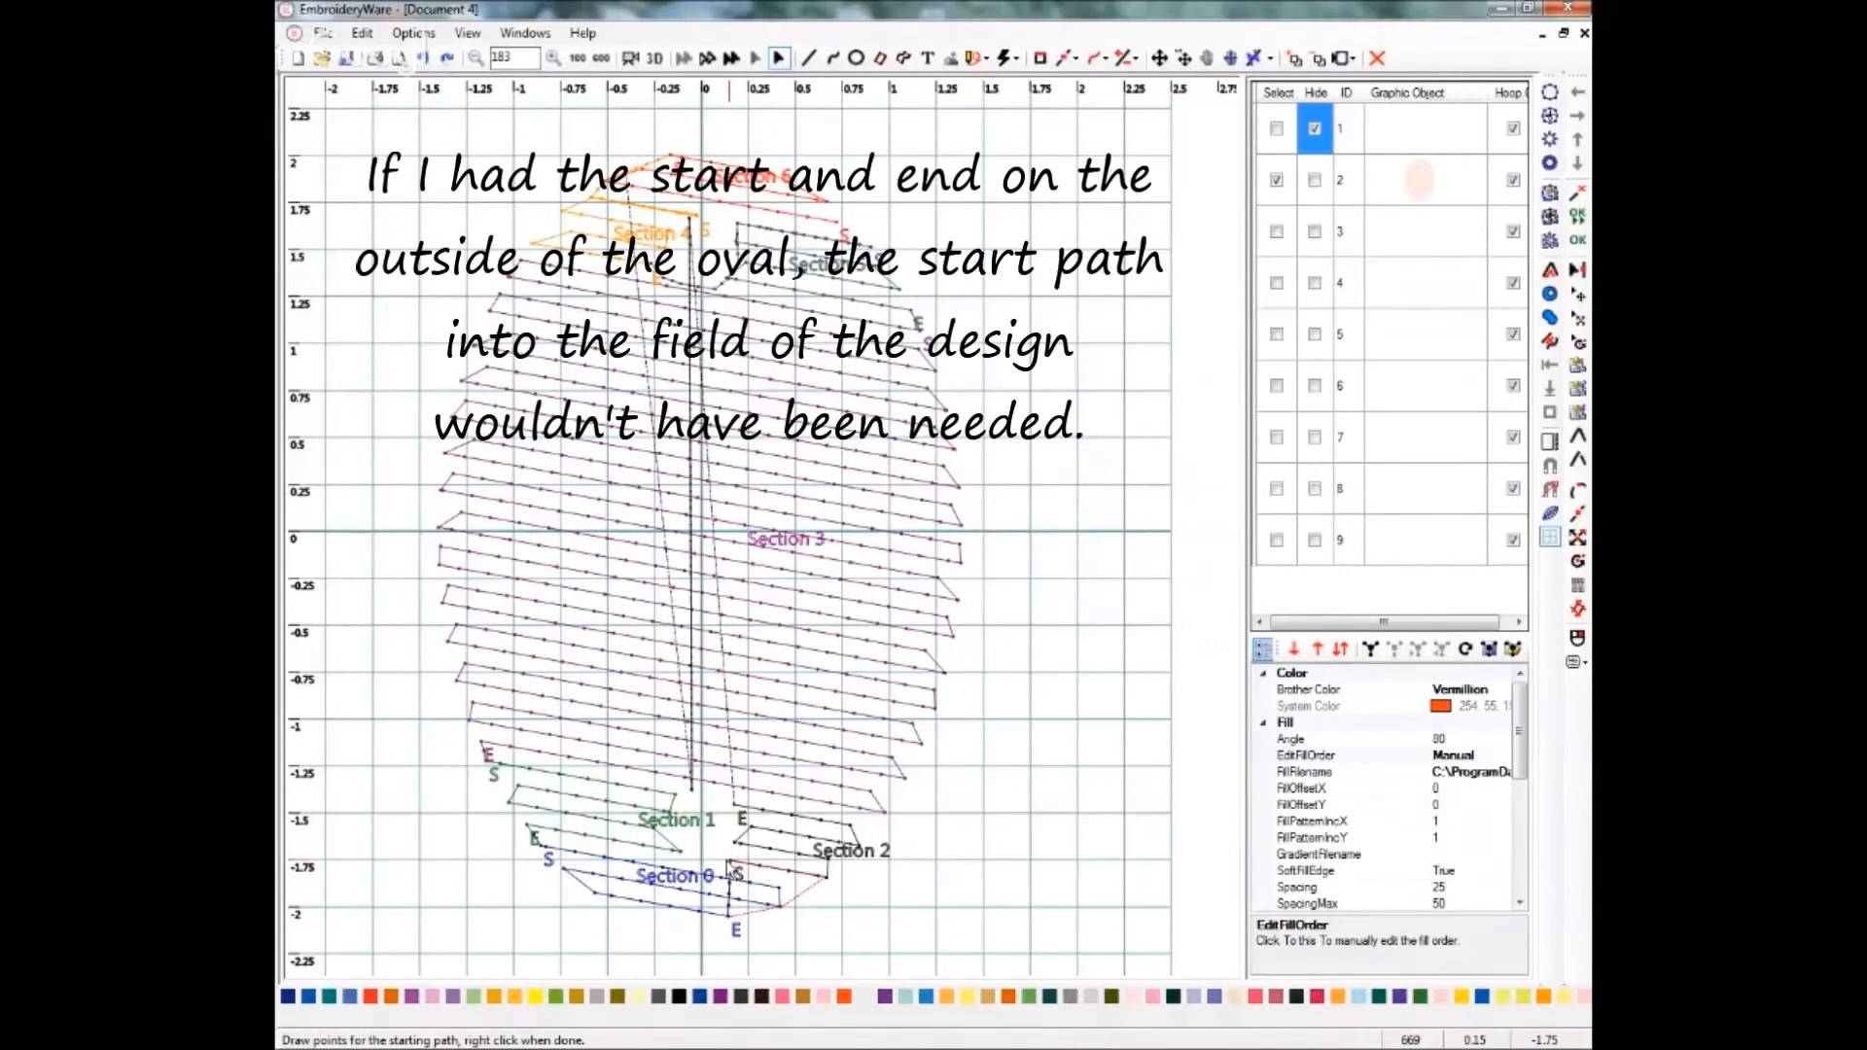
right_click(728, 862)
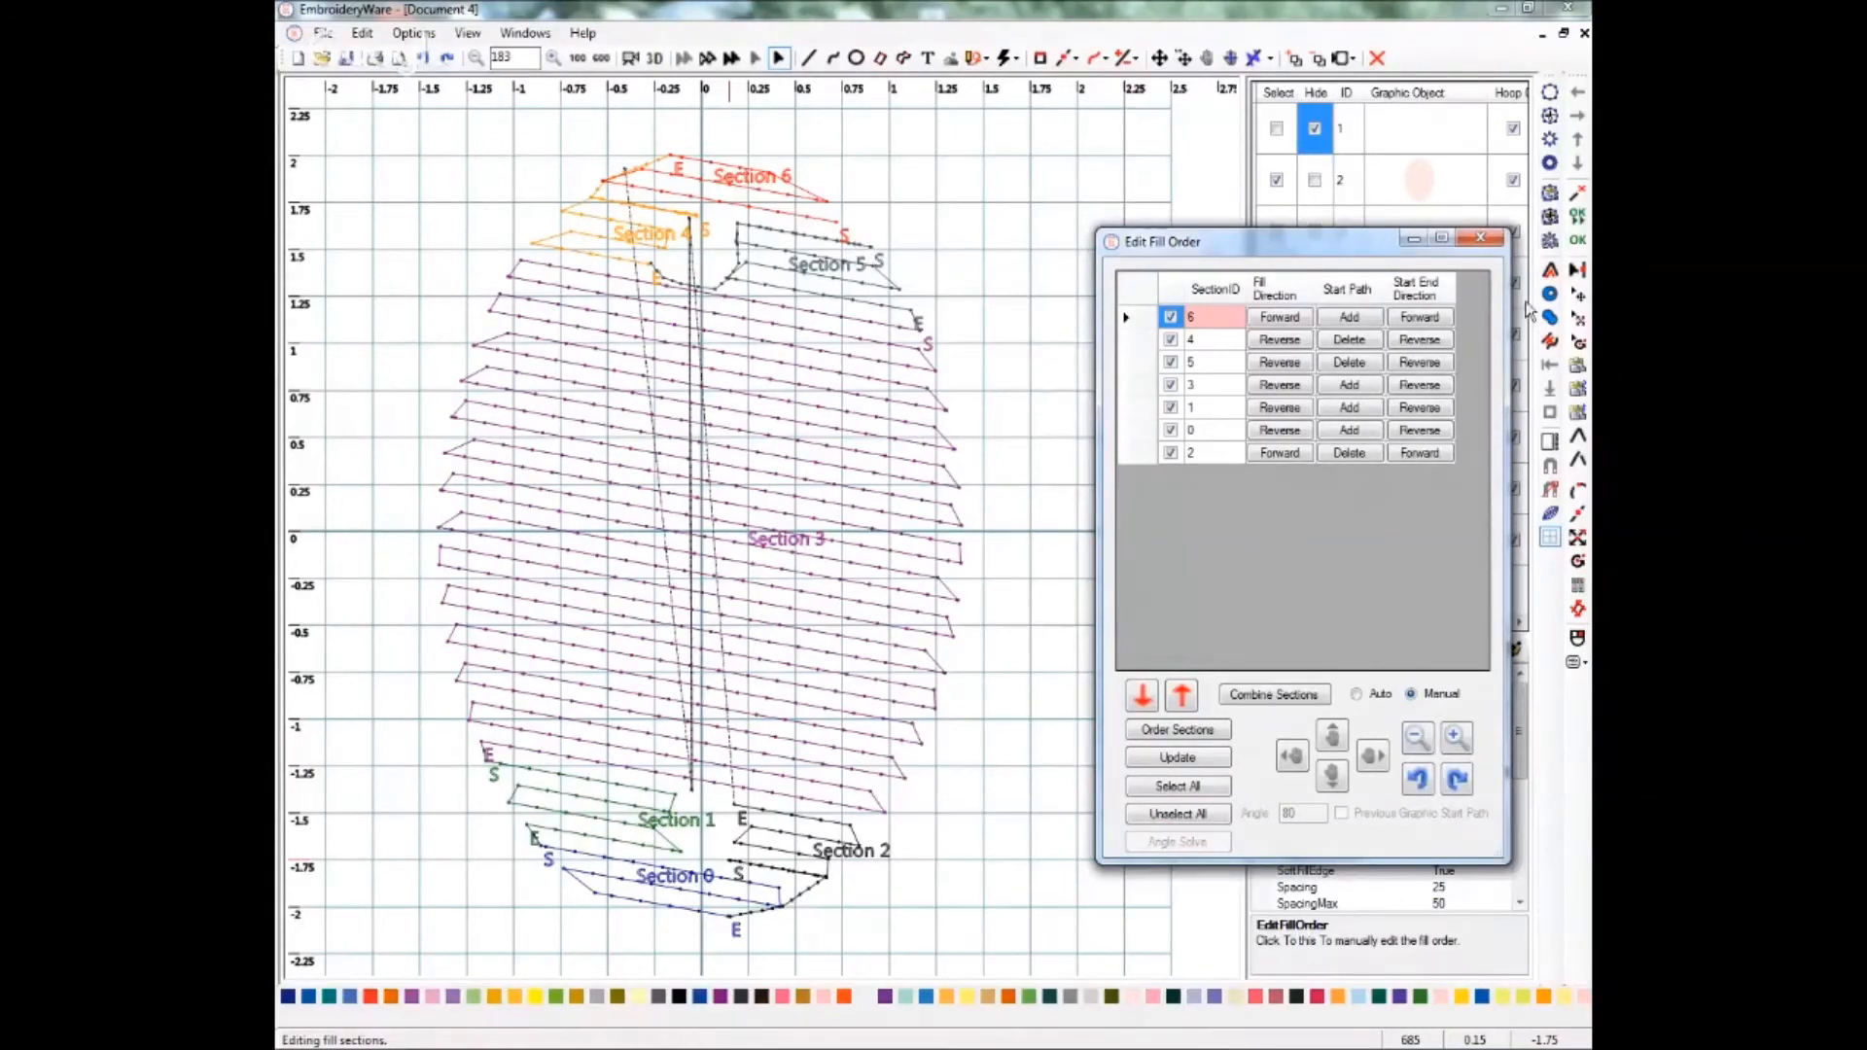
Close the Edit Fill Order dialog and toggle the original oval's hide setting.
click(1479, 238)
click(1479, 241)
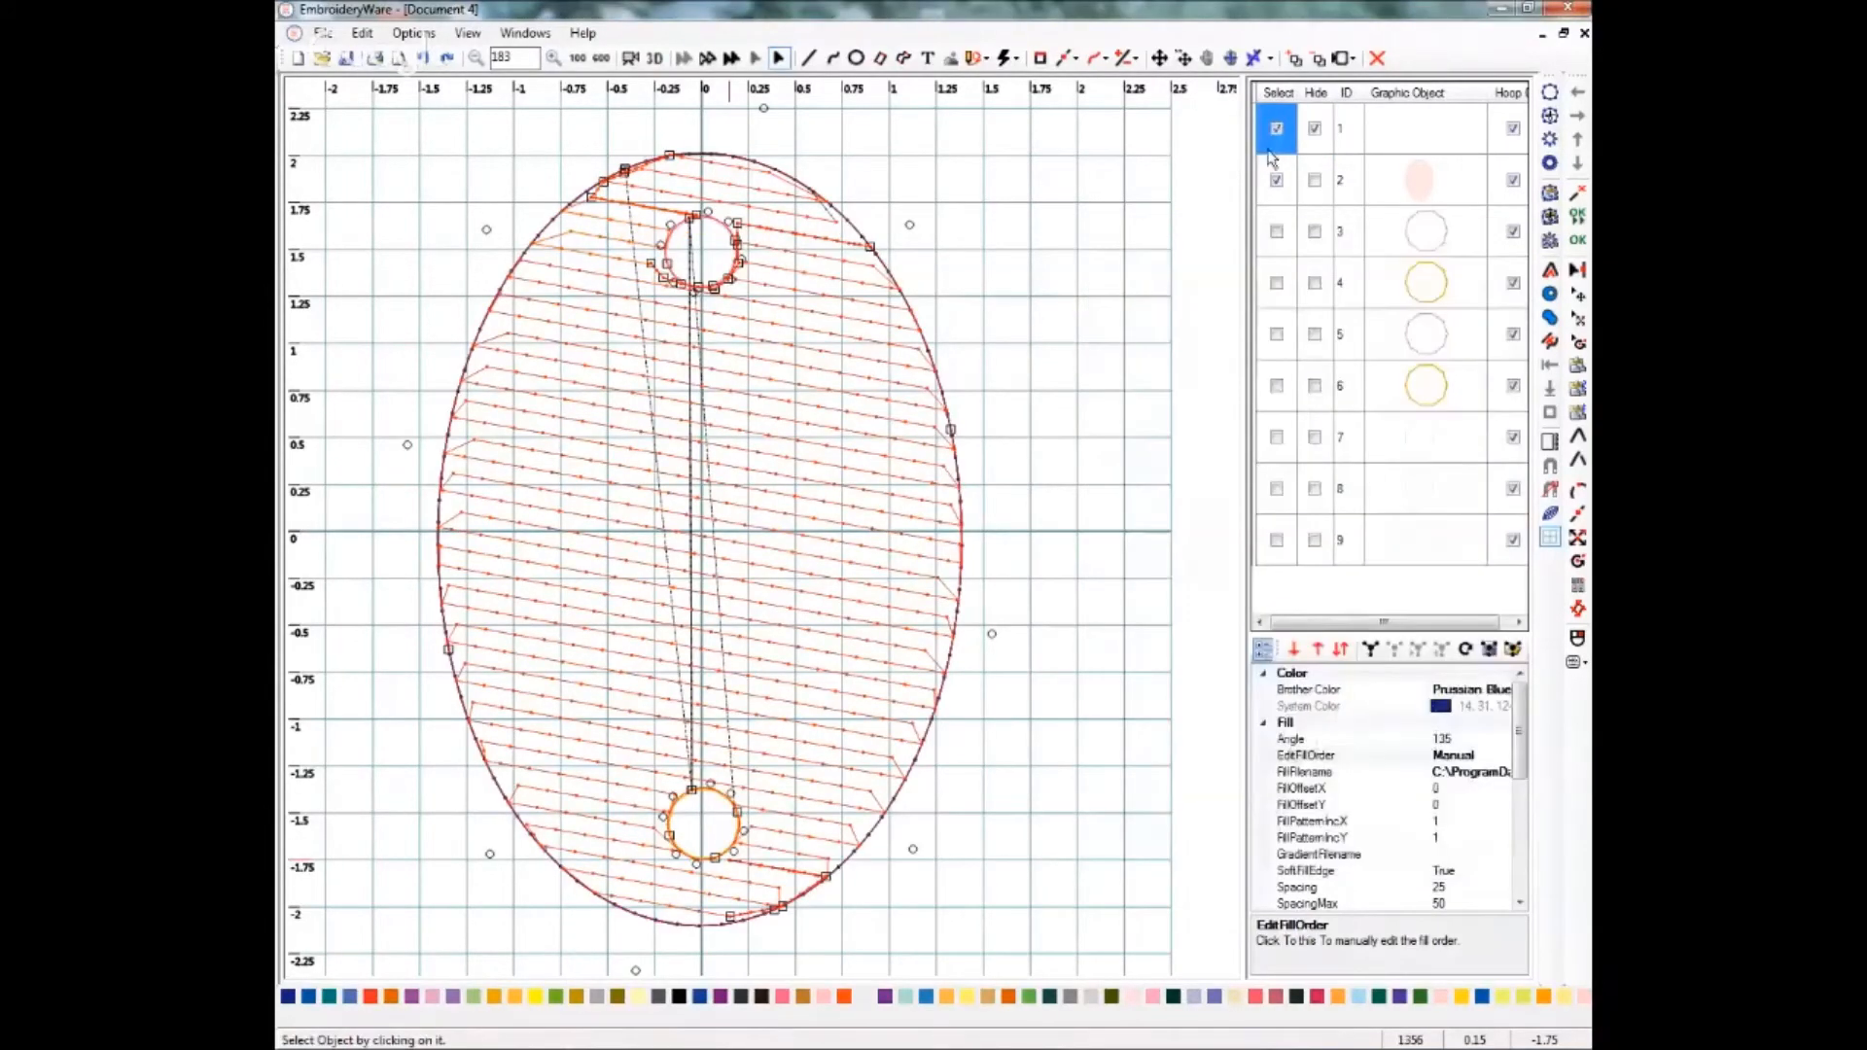
click(1314, 130)
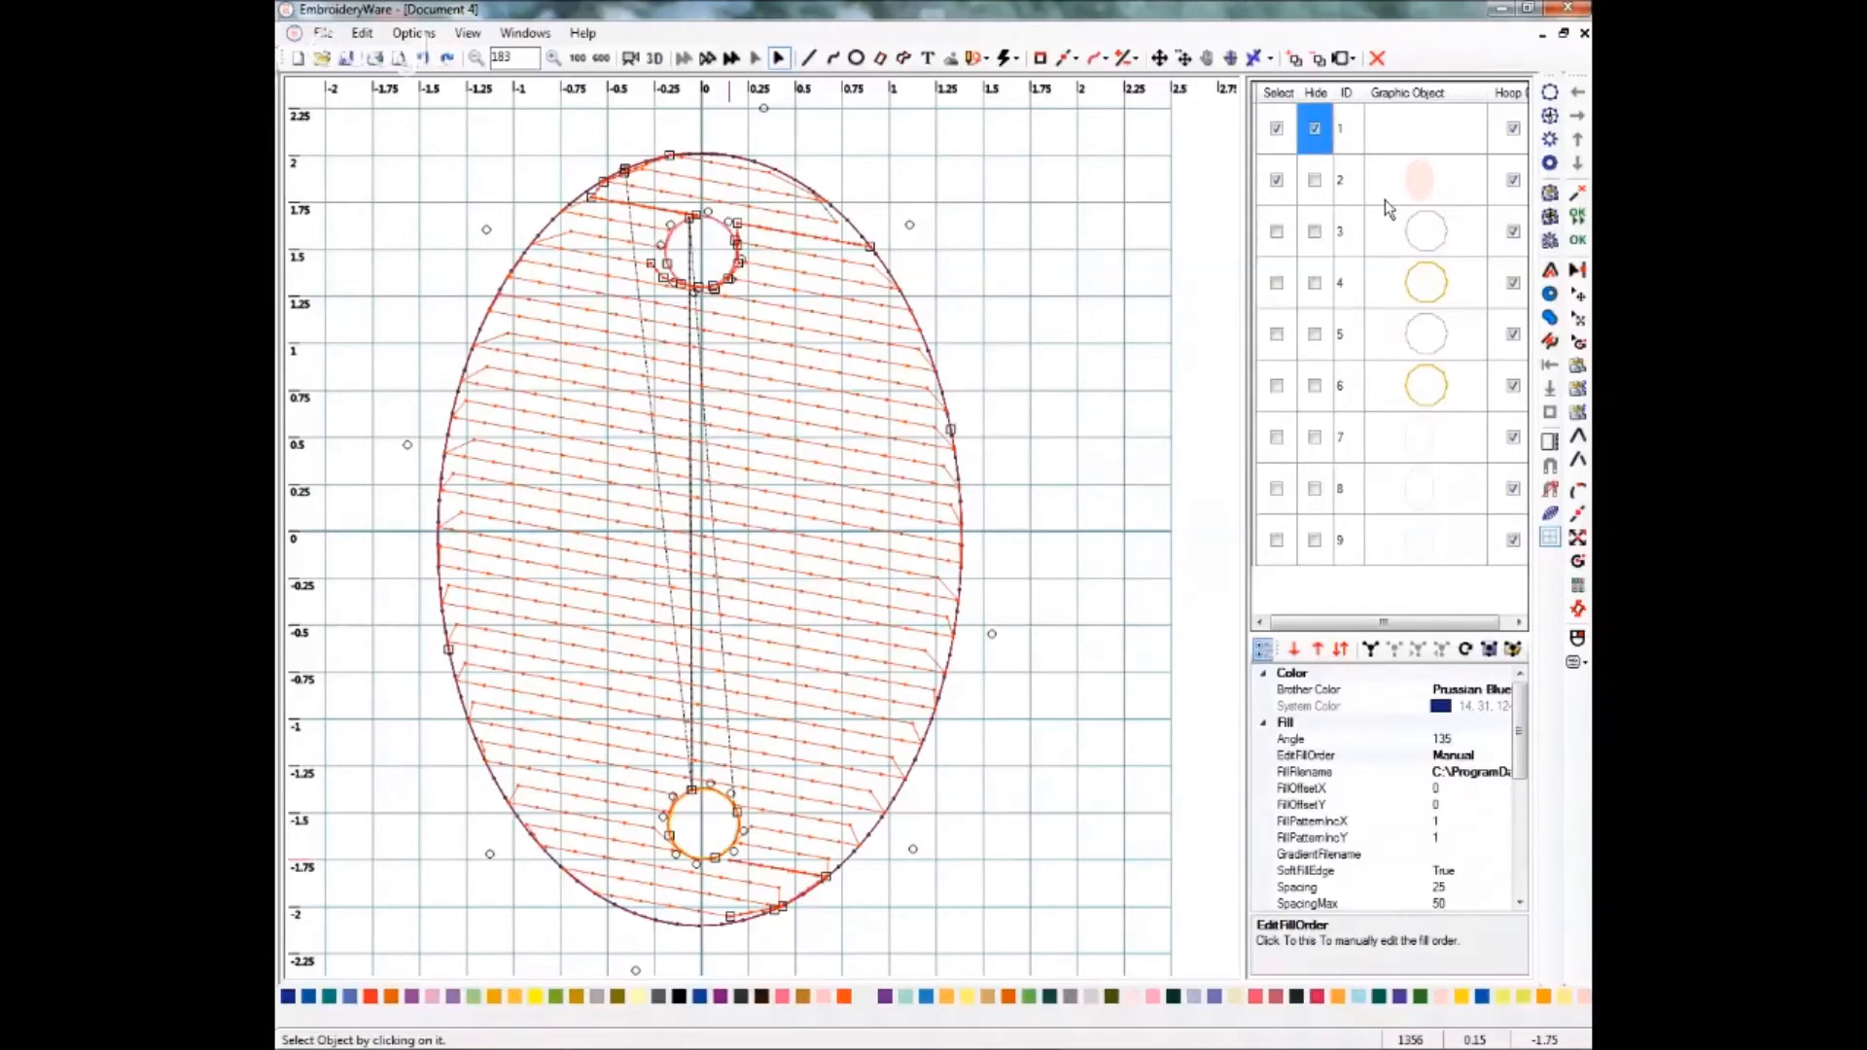
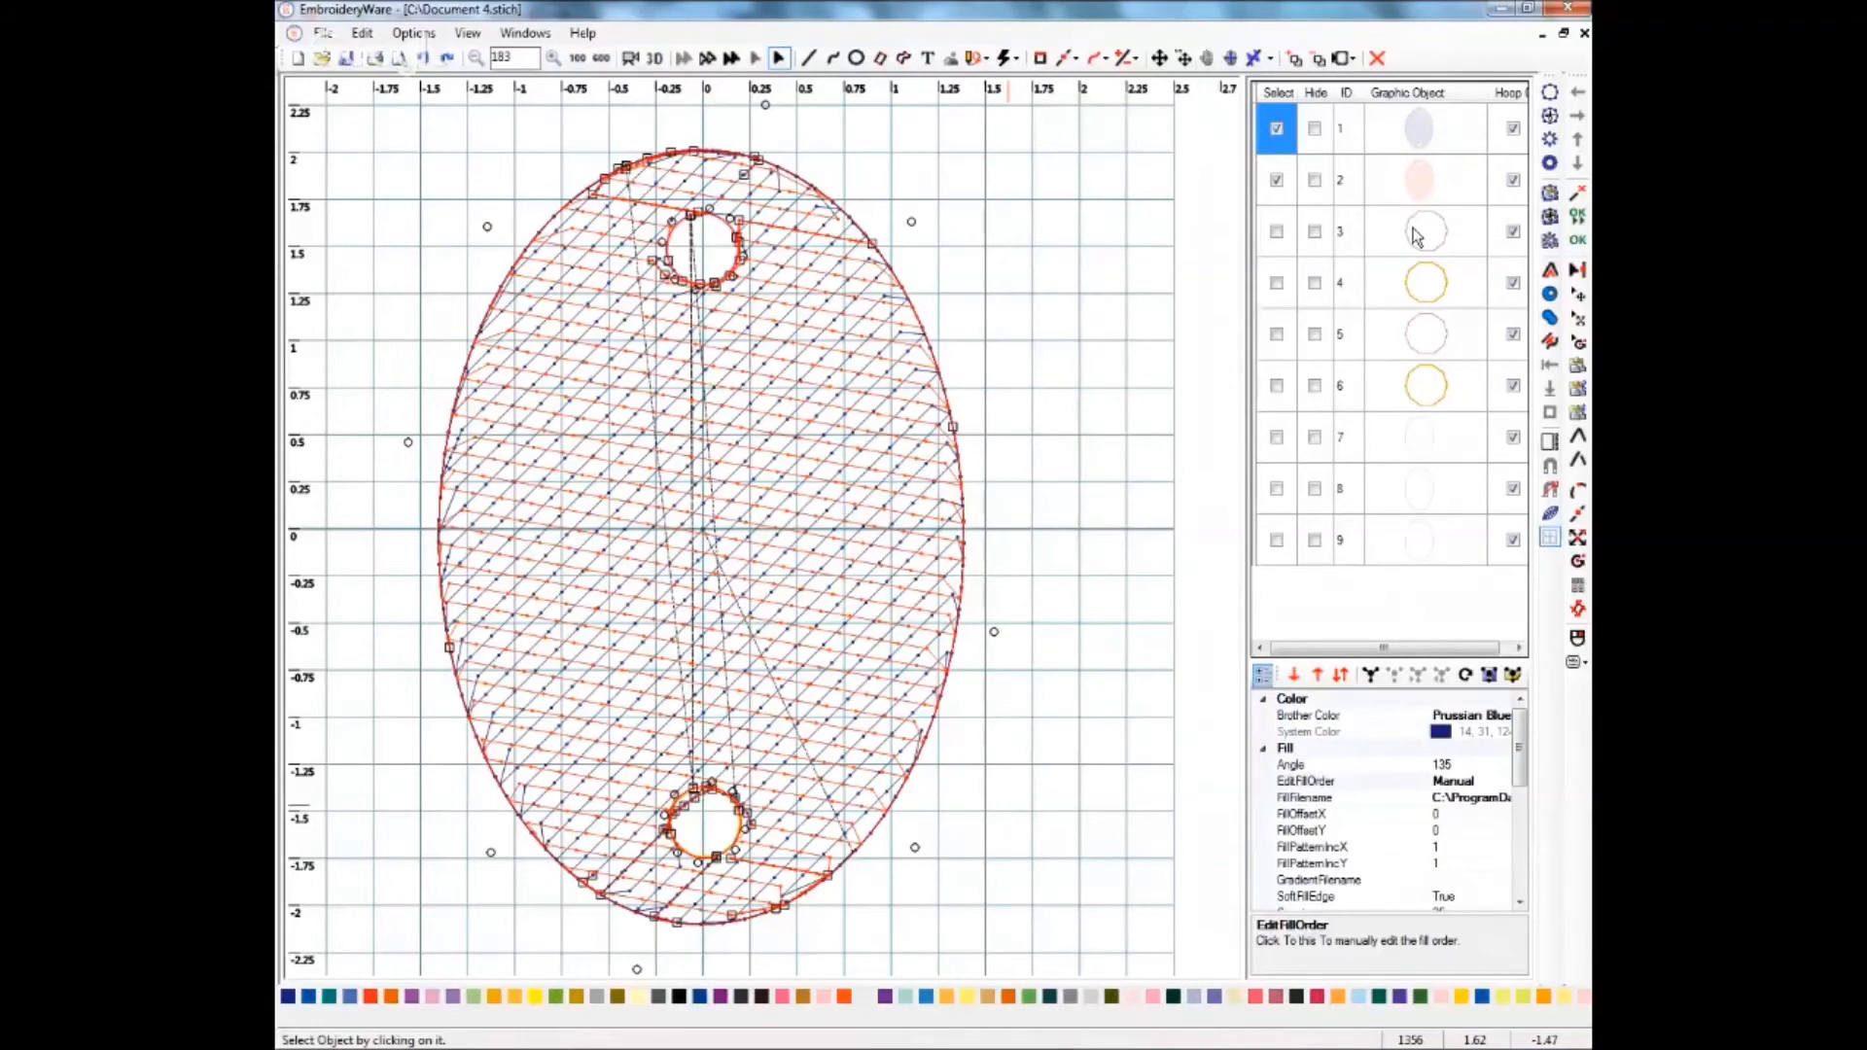
Add a start path for section 6 of the vermillion fill with a point near the oval's upper right edge, then close the Edit Fill Order dialog.
click(1270, 60)
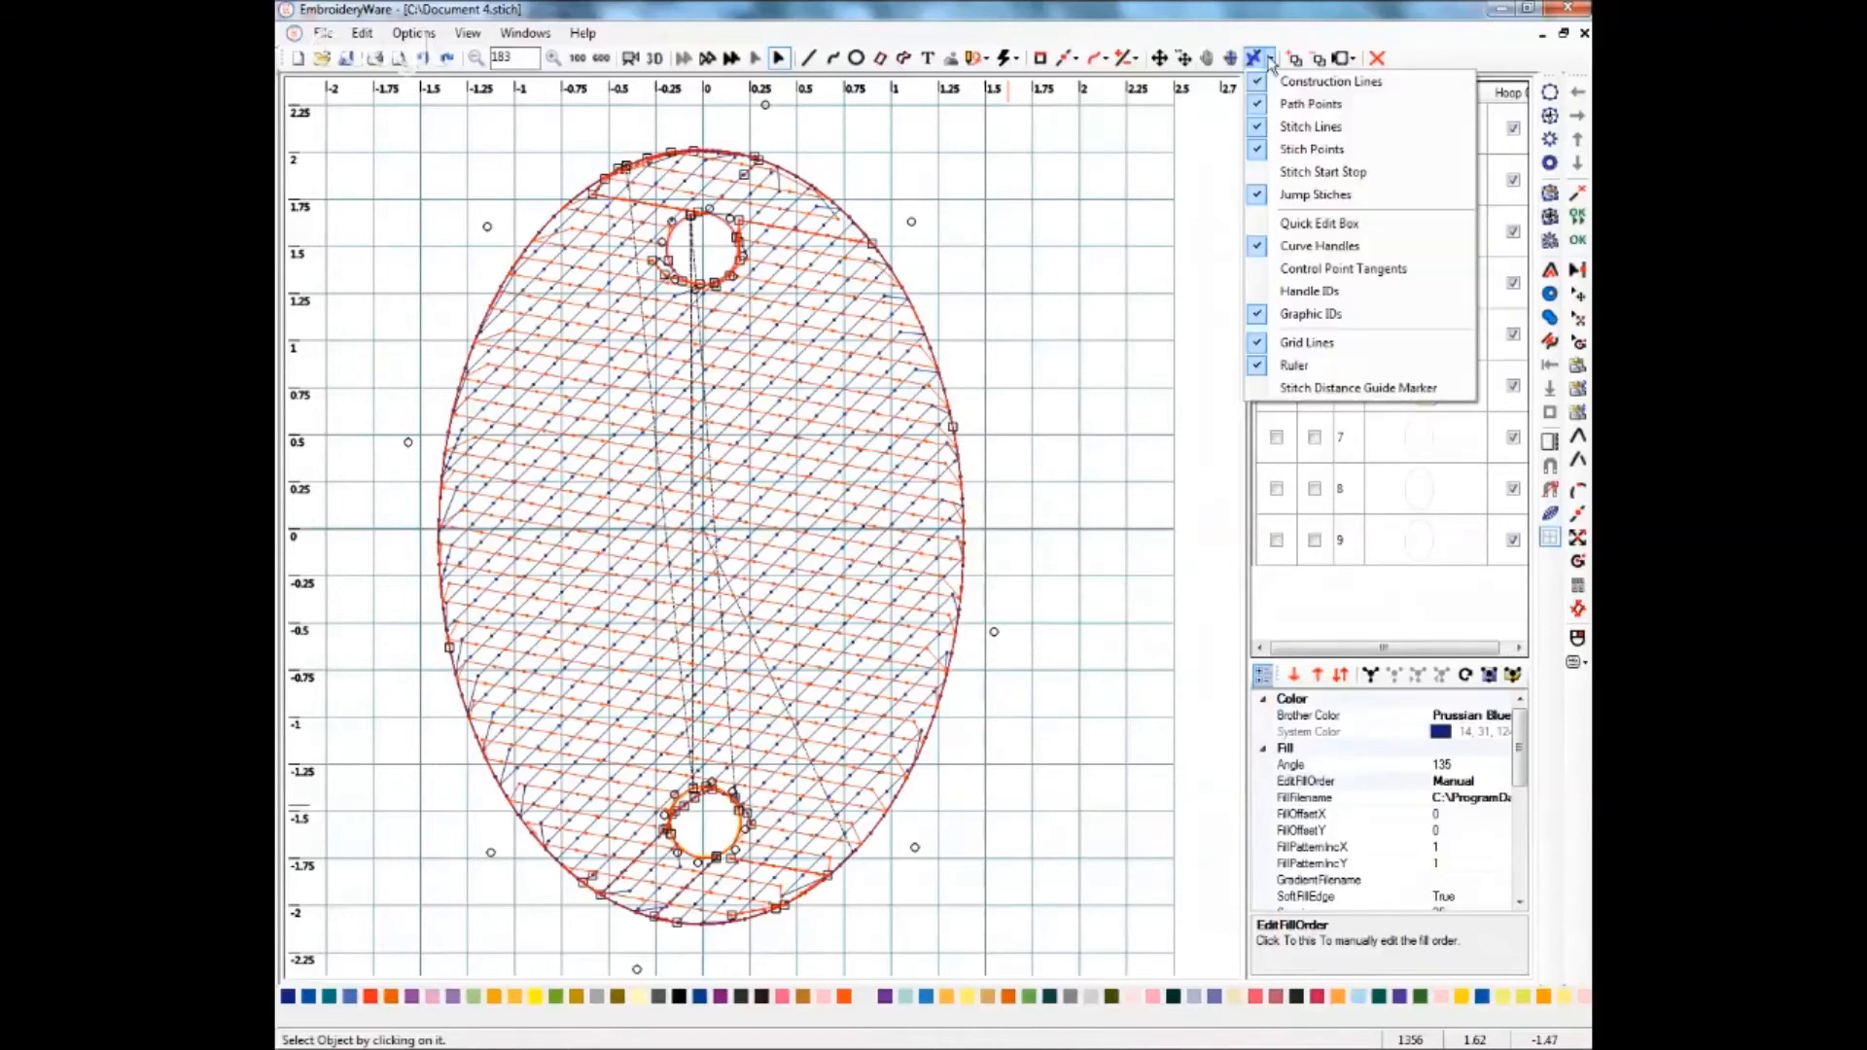
click(1265, 175)
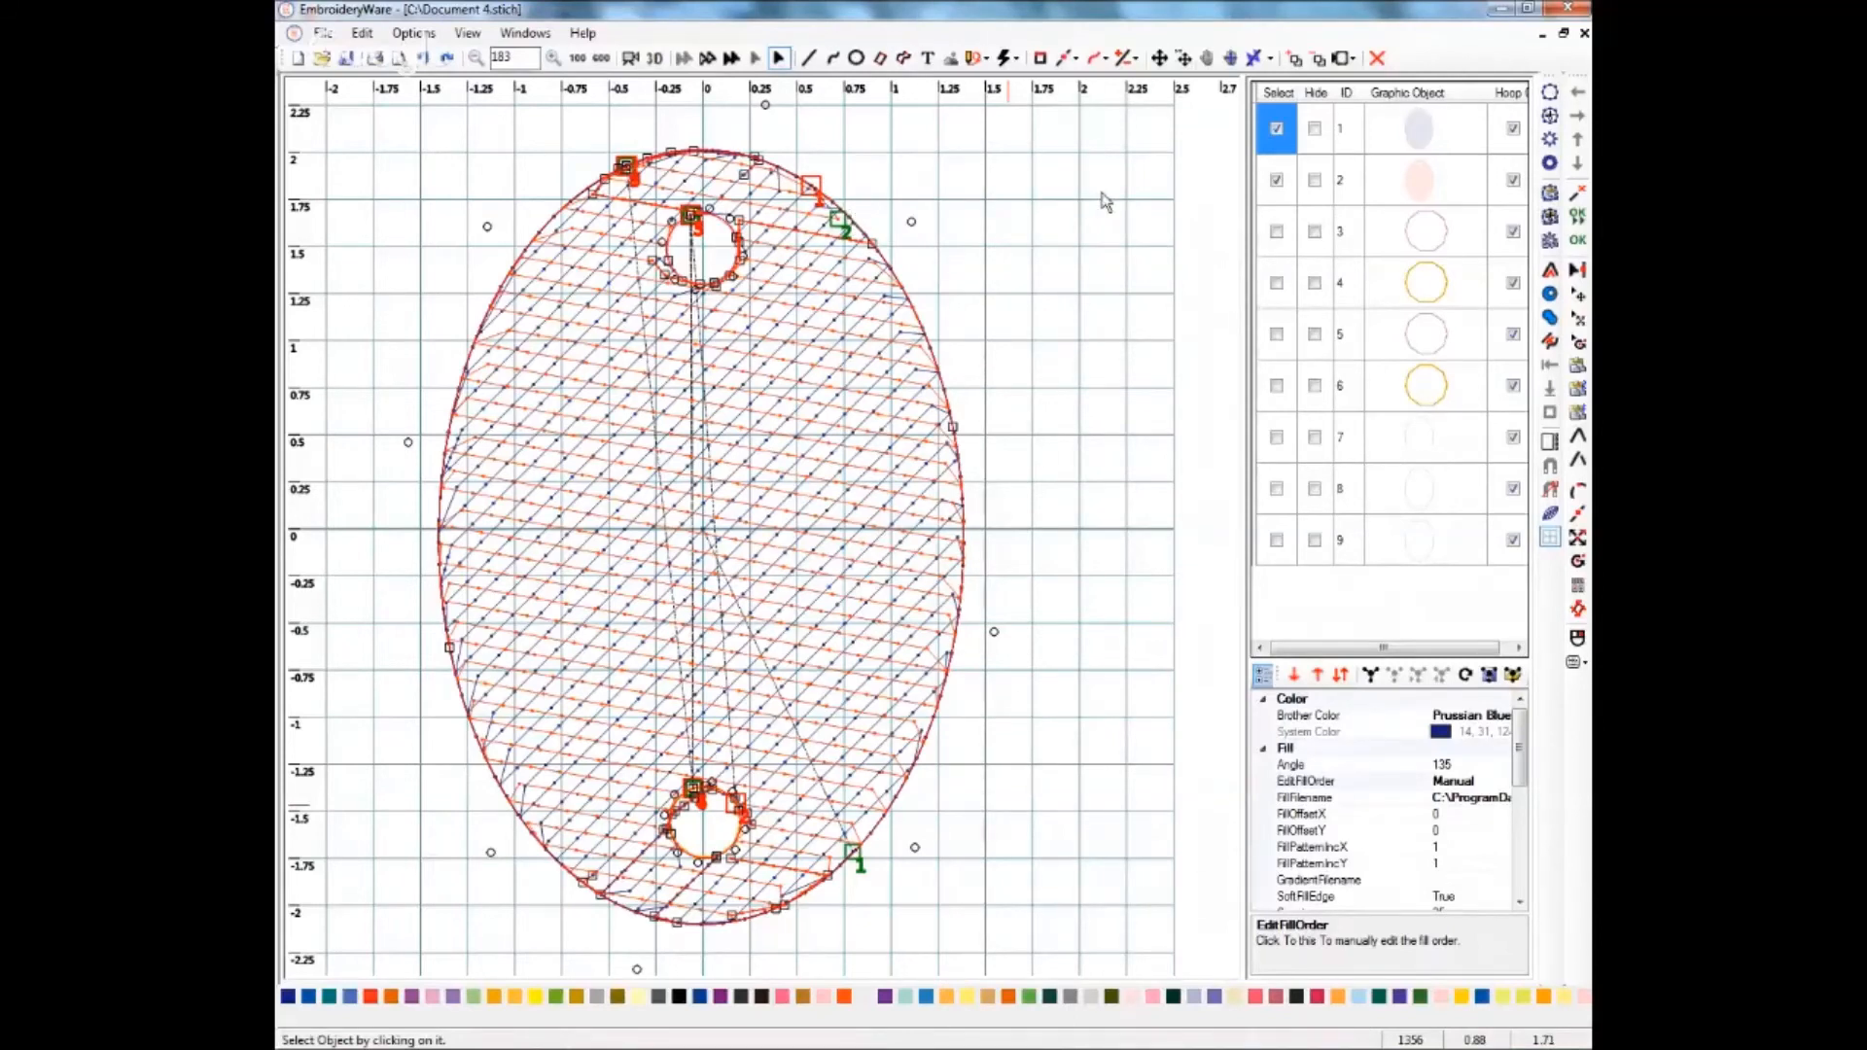
click(1277, 130)
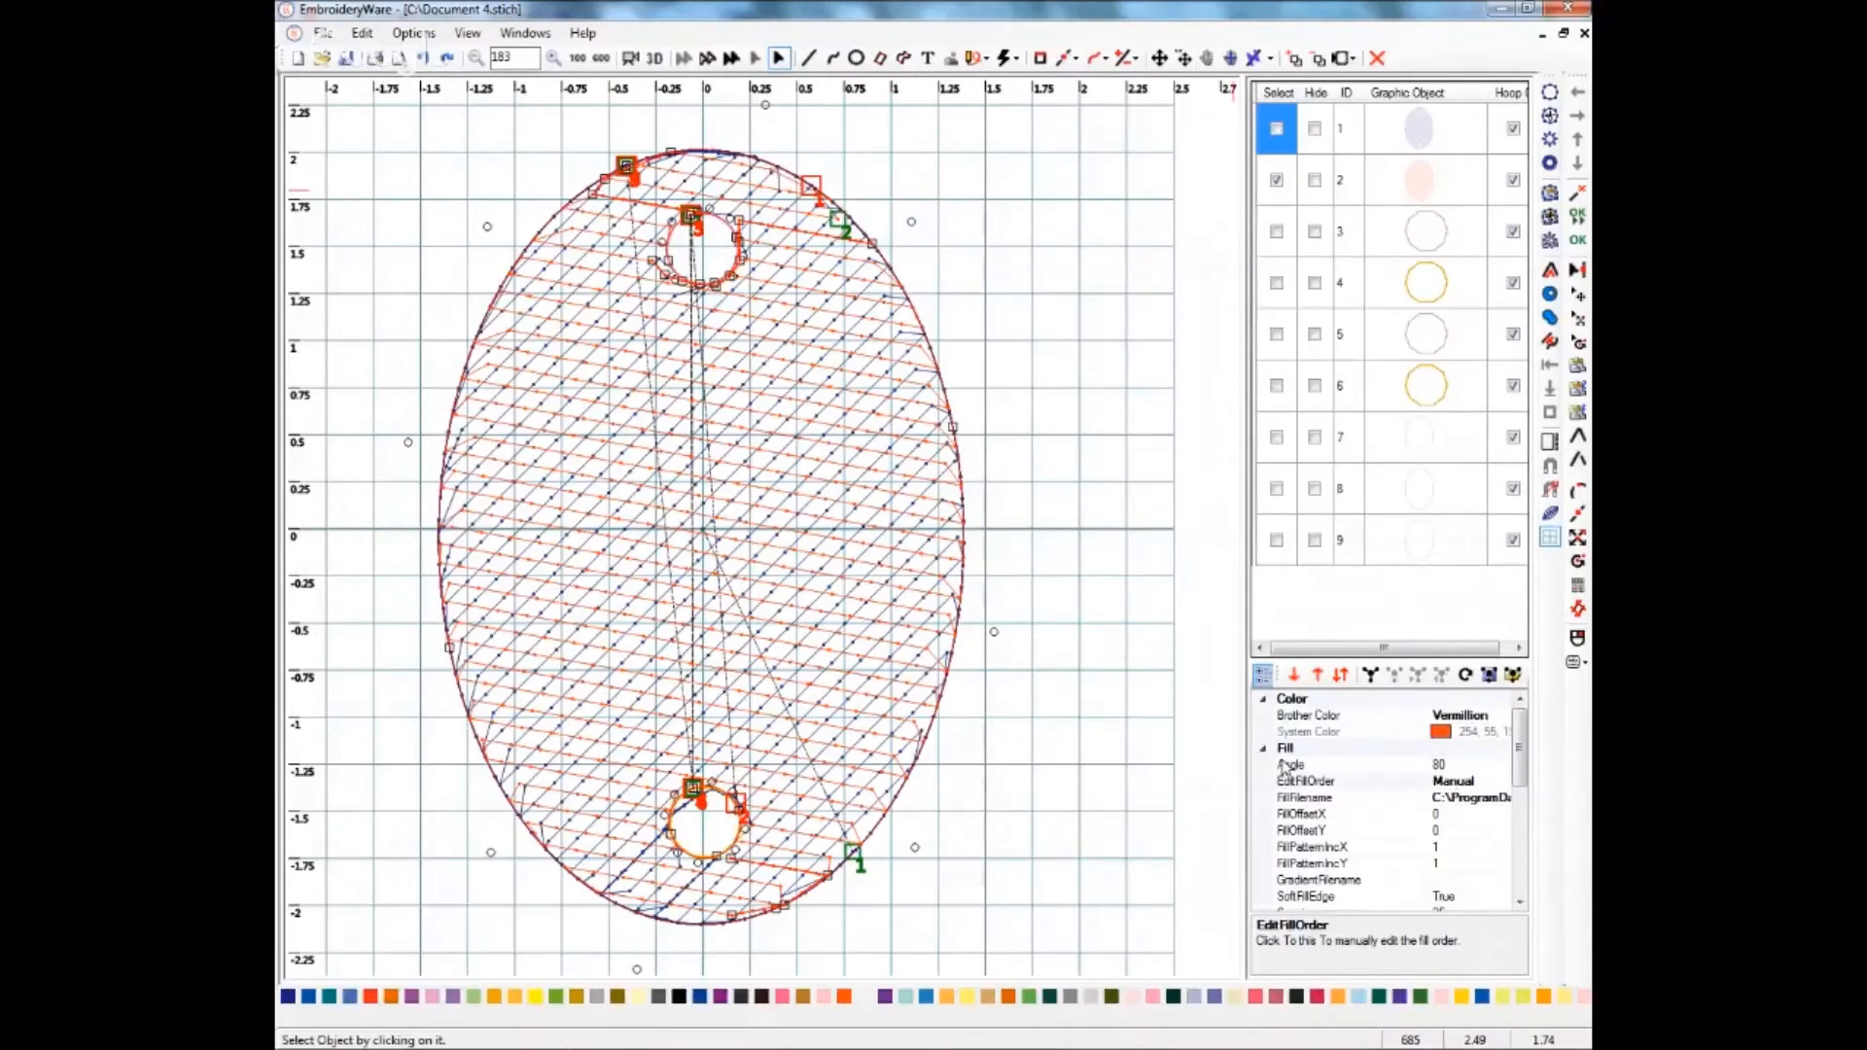
click(1449, 782)
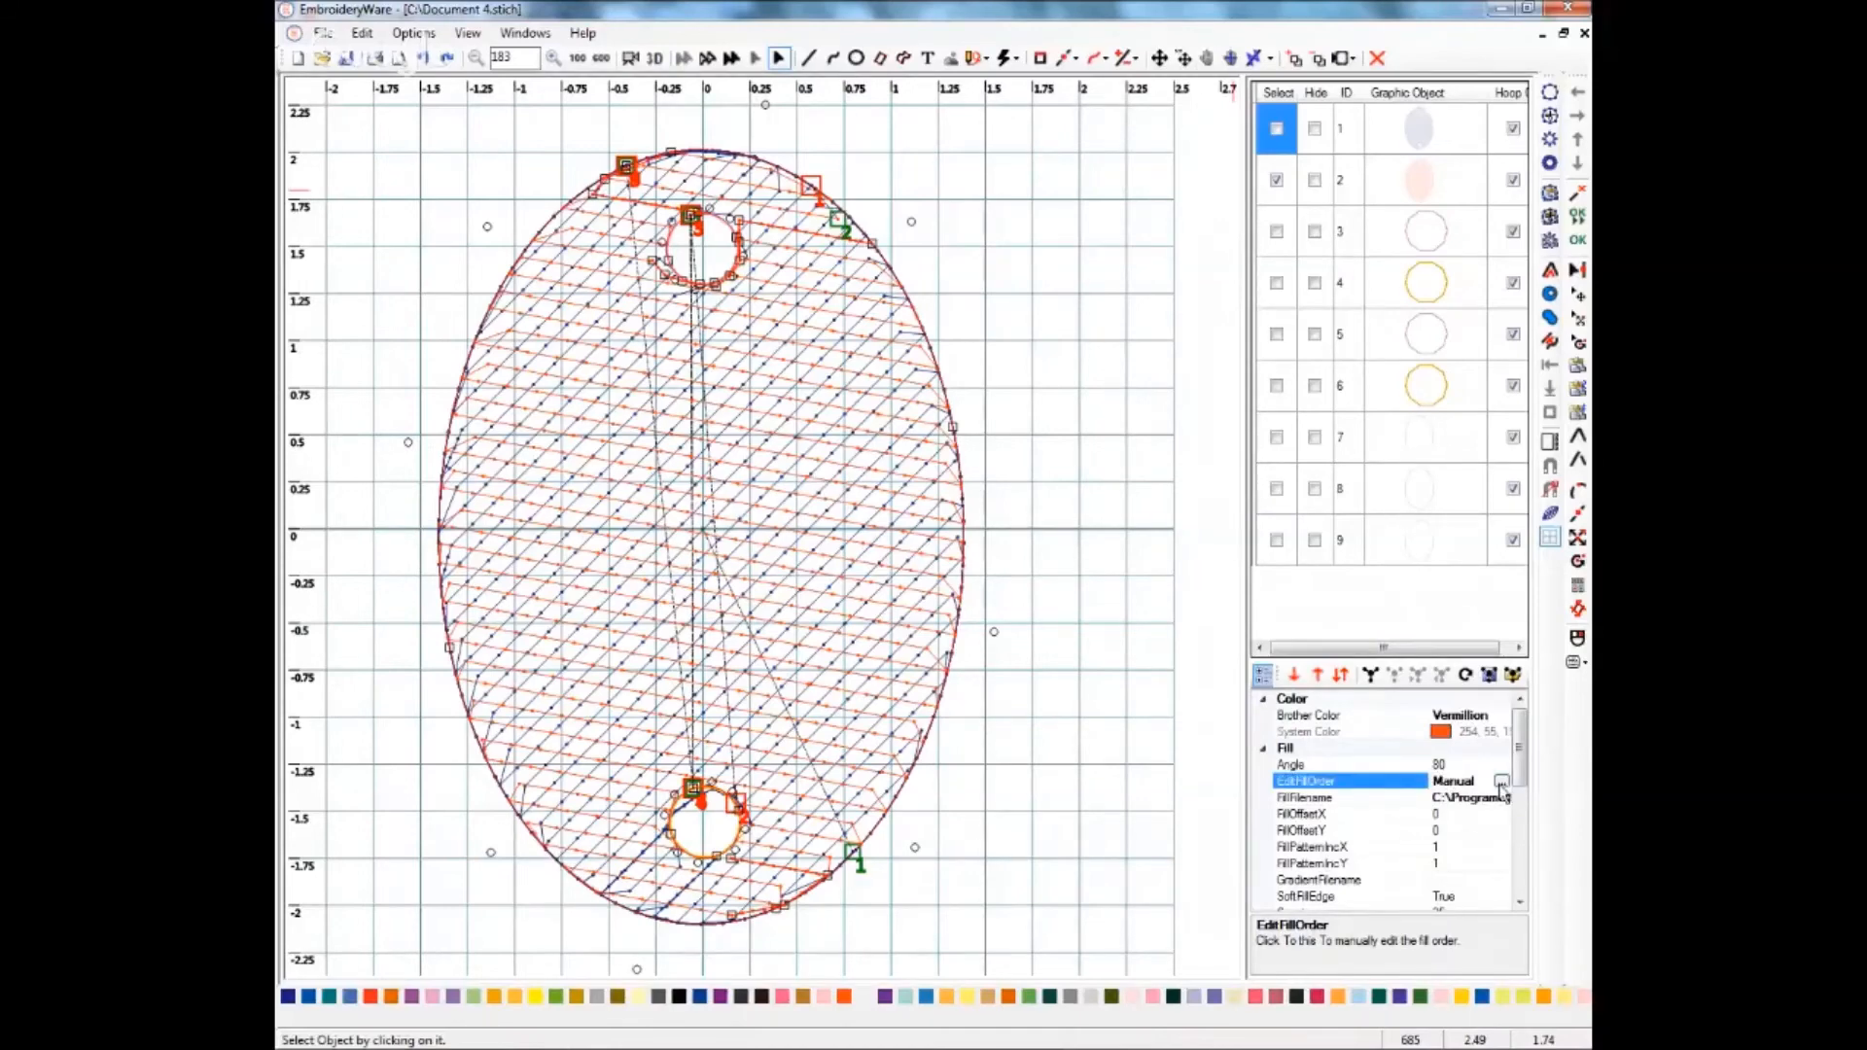
click(1502, 783)
drag(1006, 210, 1240, 261)
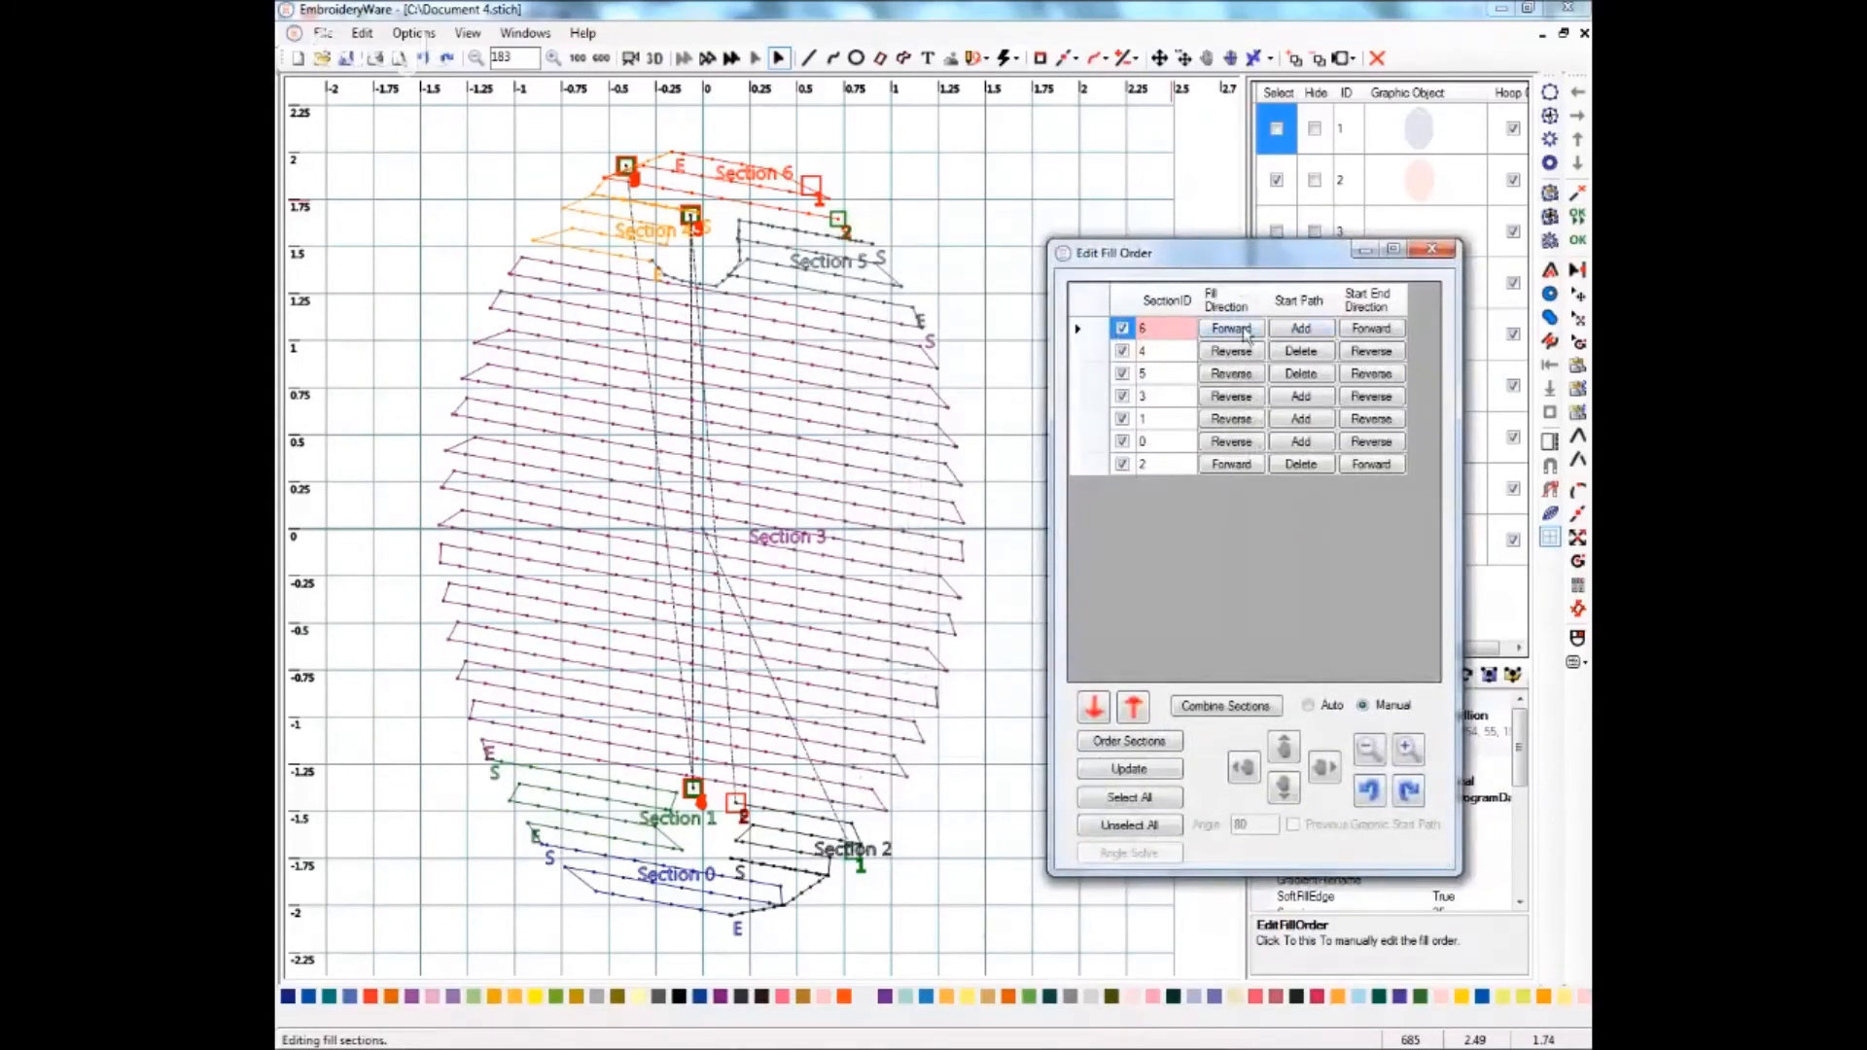
click(1304, 332)
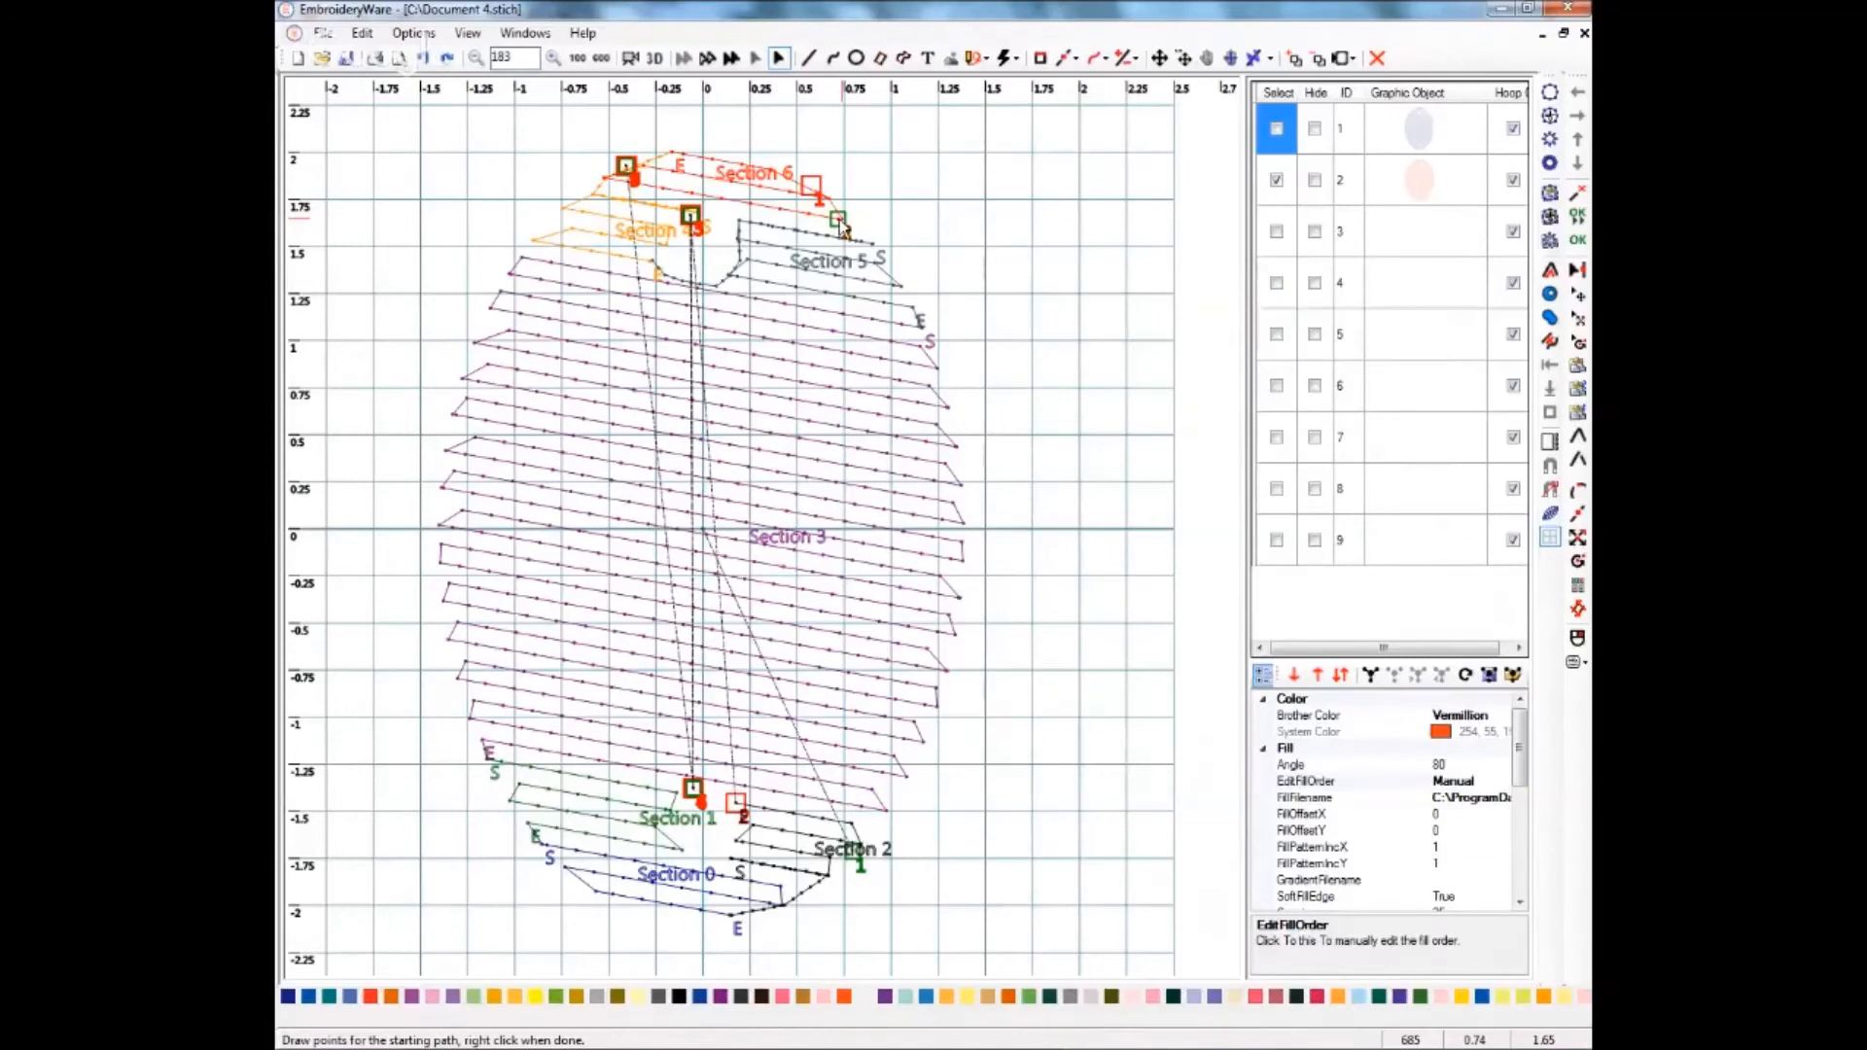
click(840, 222)
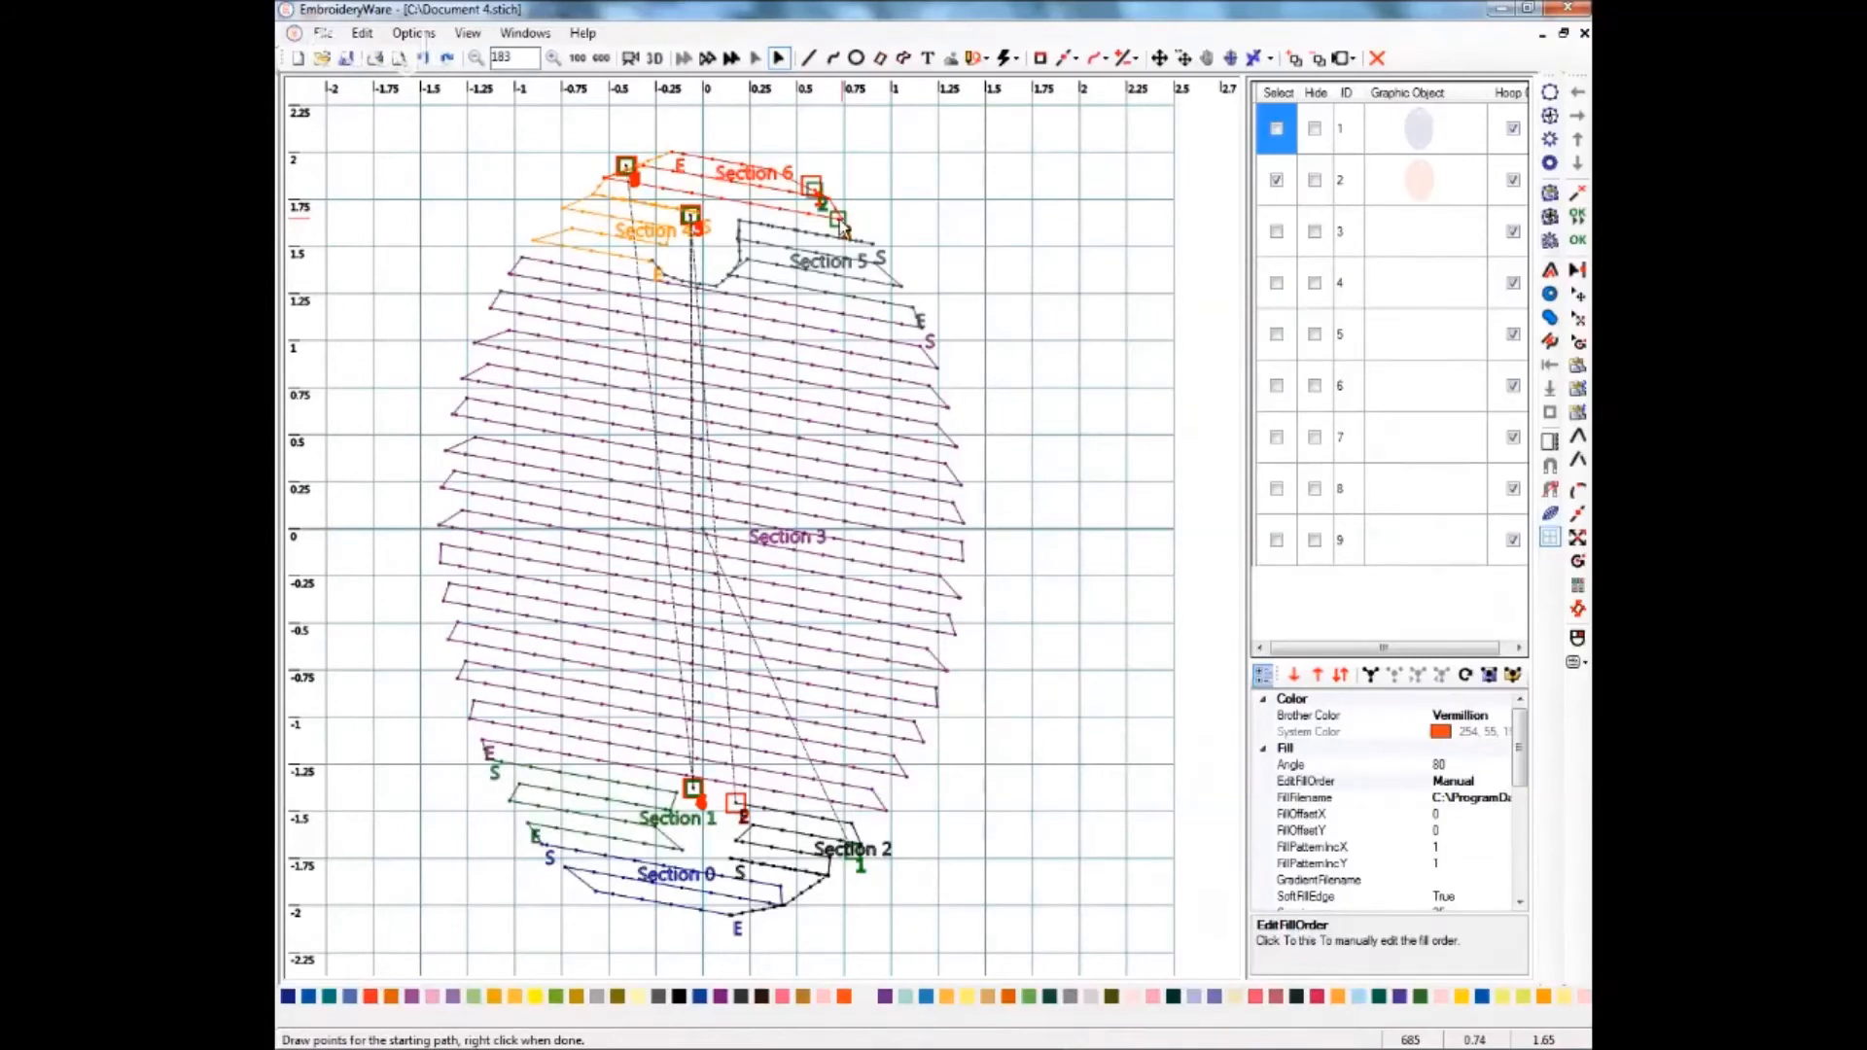
right_click(843, 227)
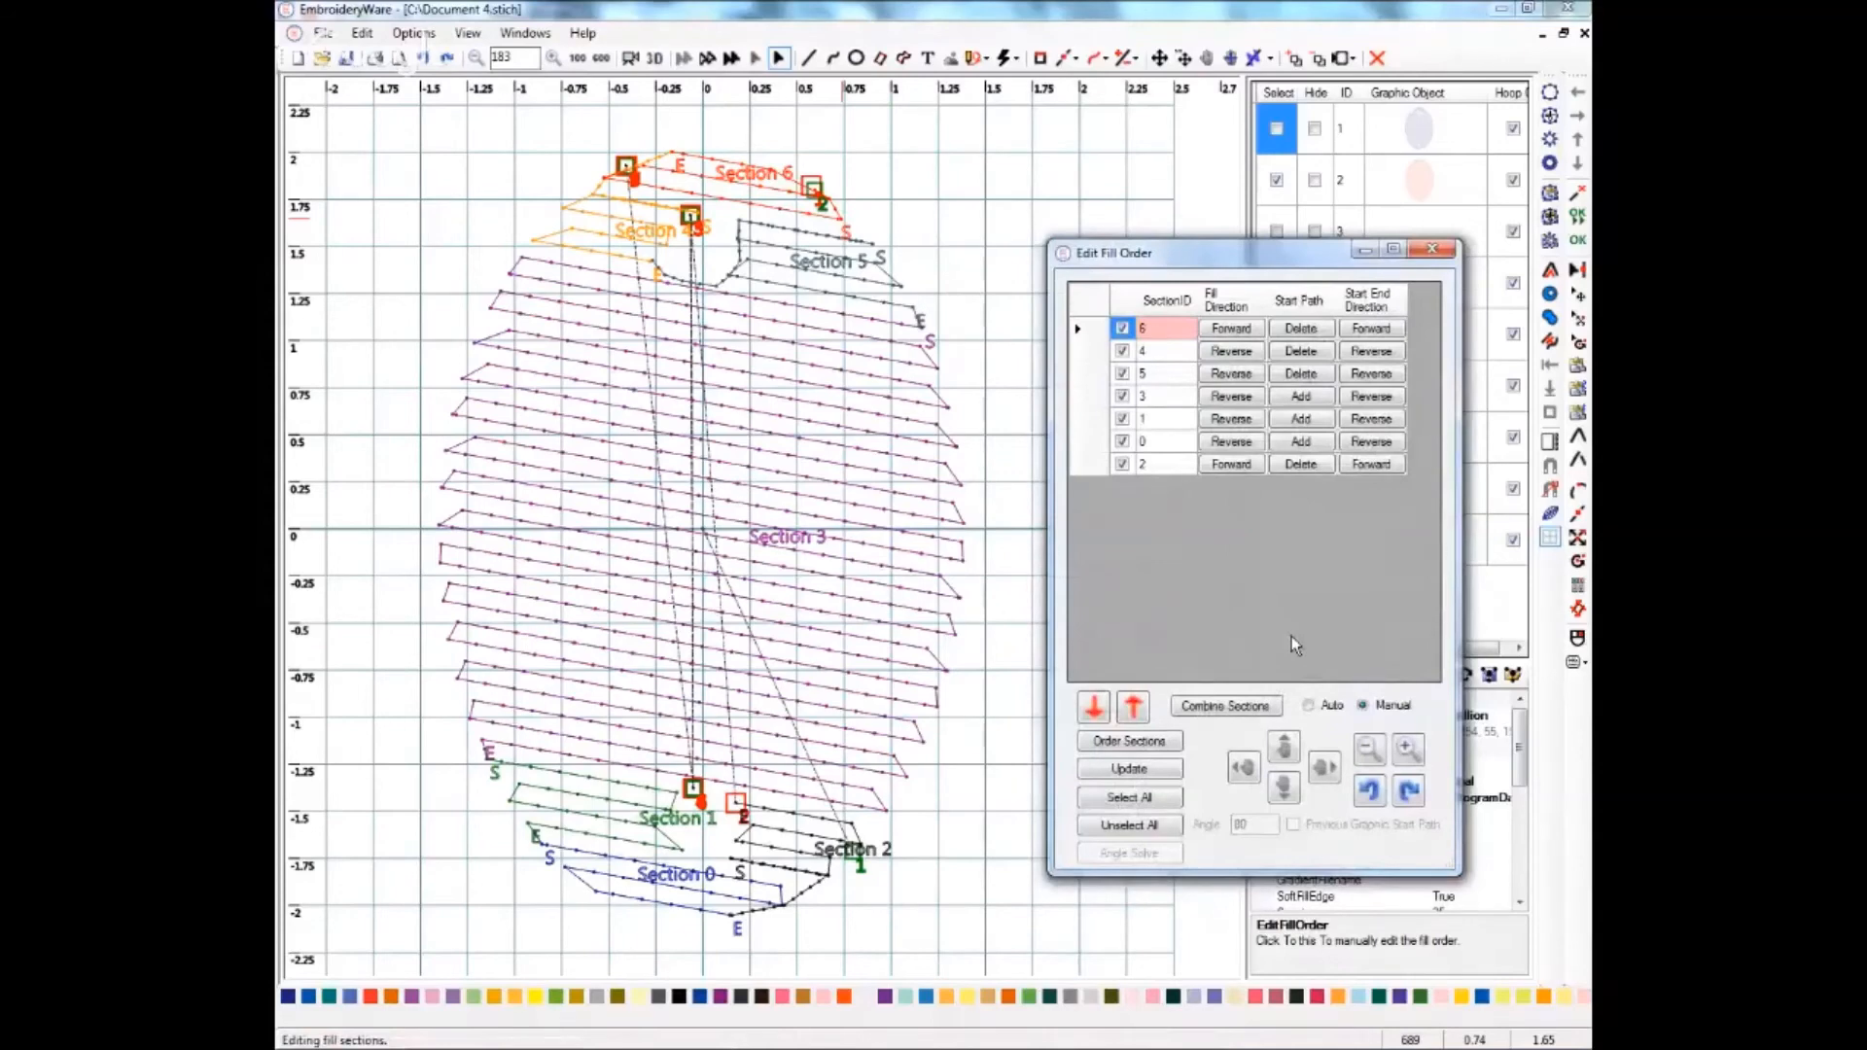
click(1431, 251)
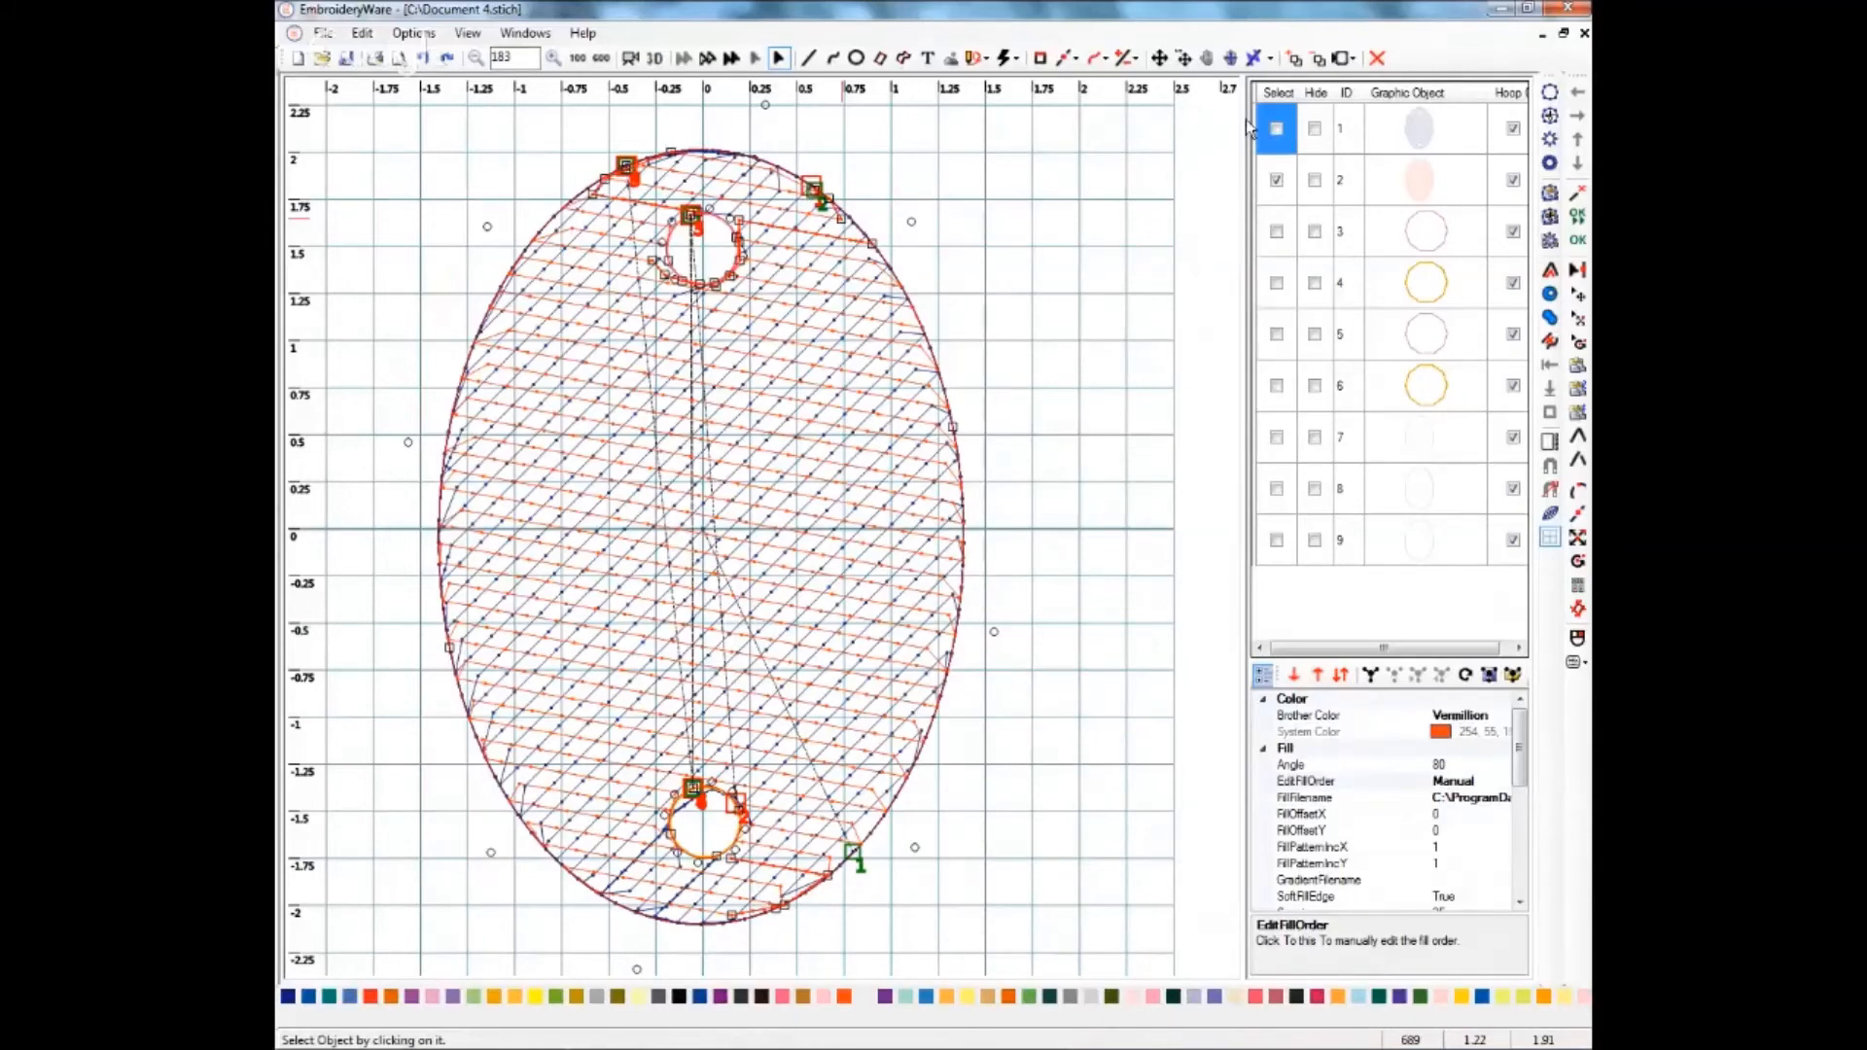
Hide the stitch start/stop markers, then copy both oval fills, paste them at the same location and duplicate the copies.
click(1269, 60)
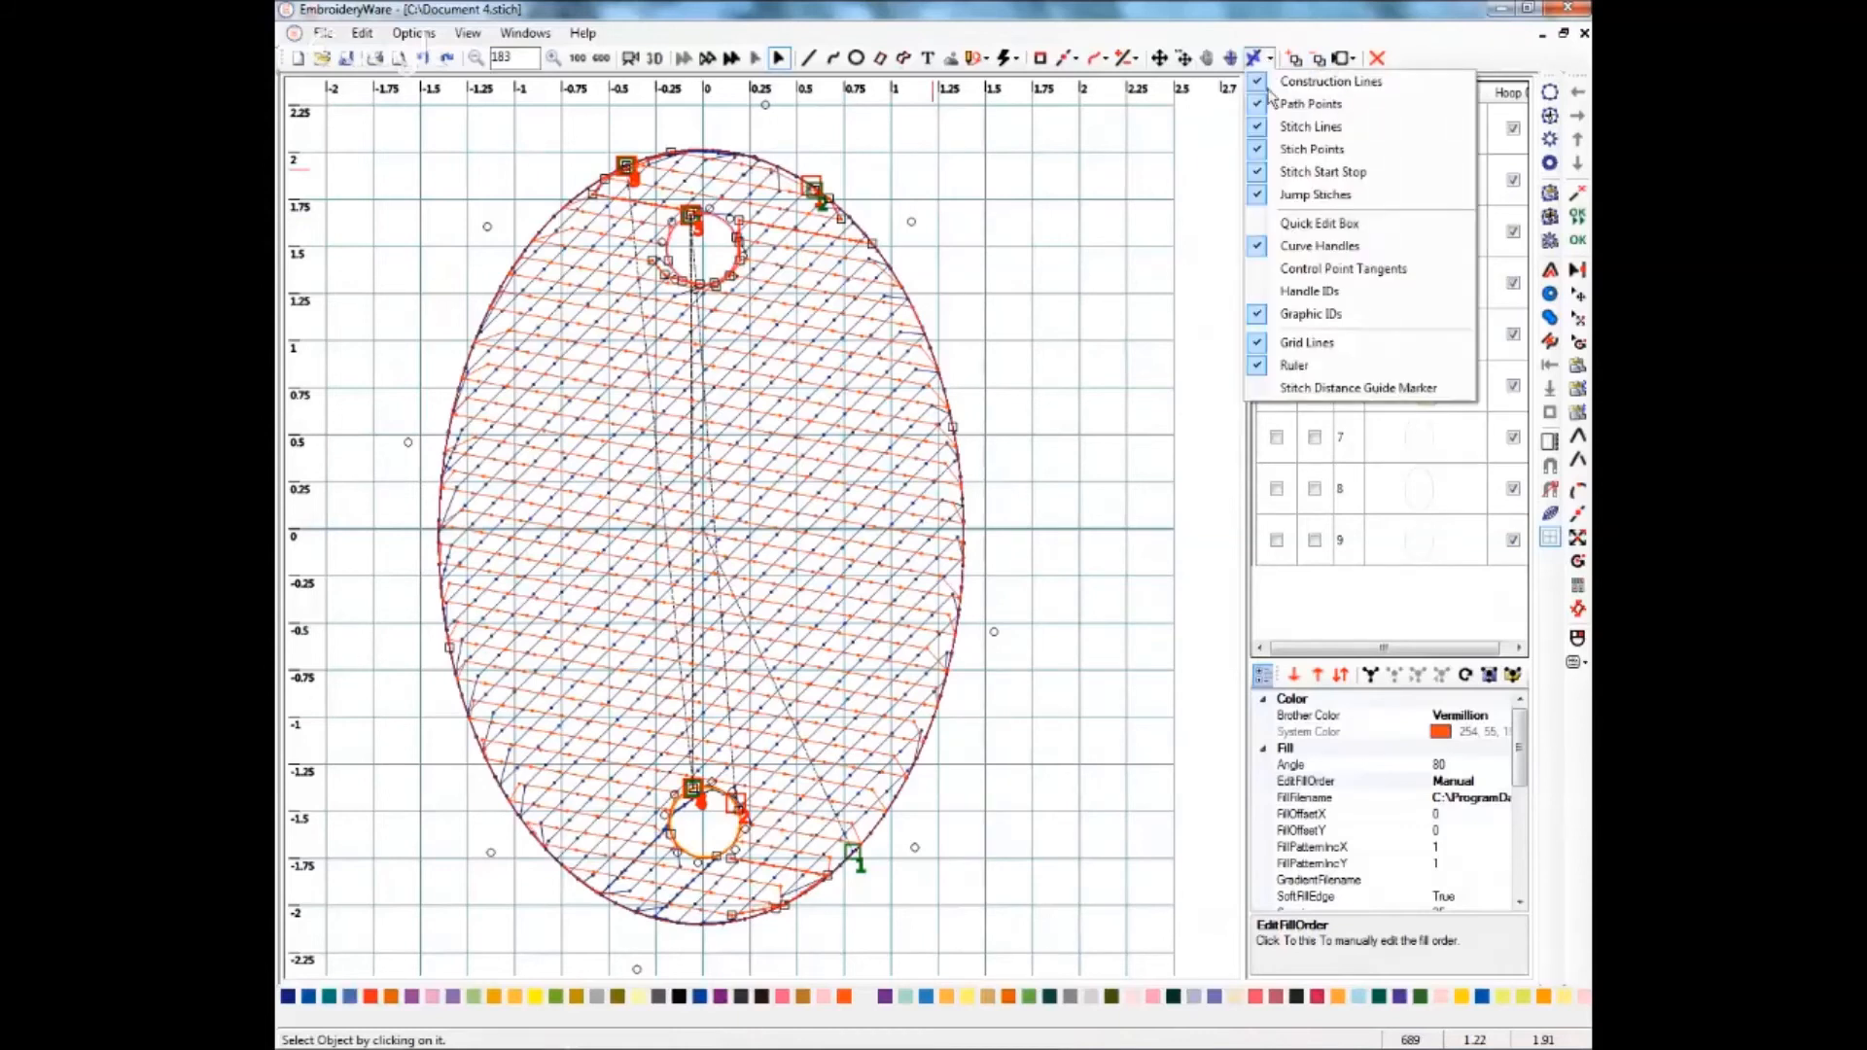
click(1257, 173)
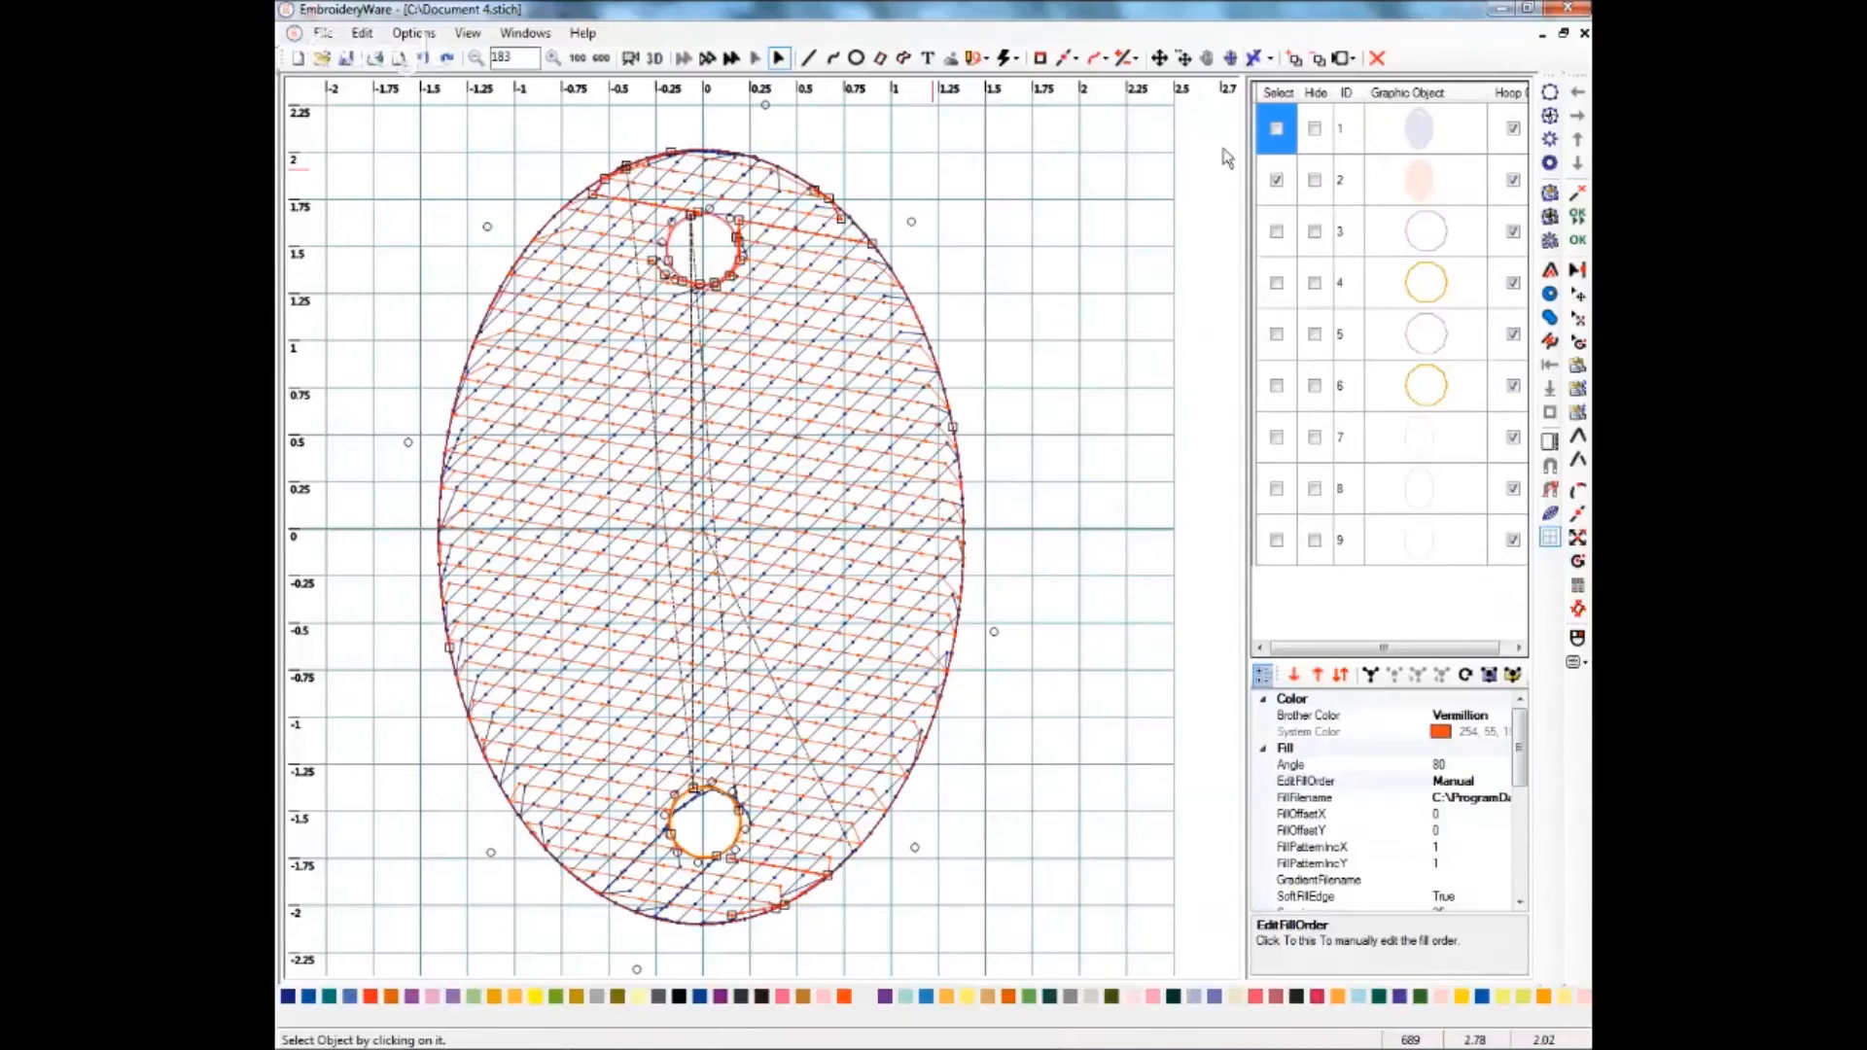
click(836, 214)
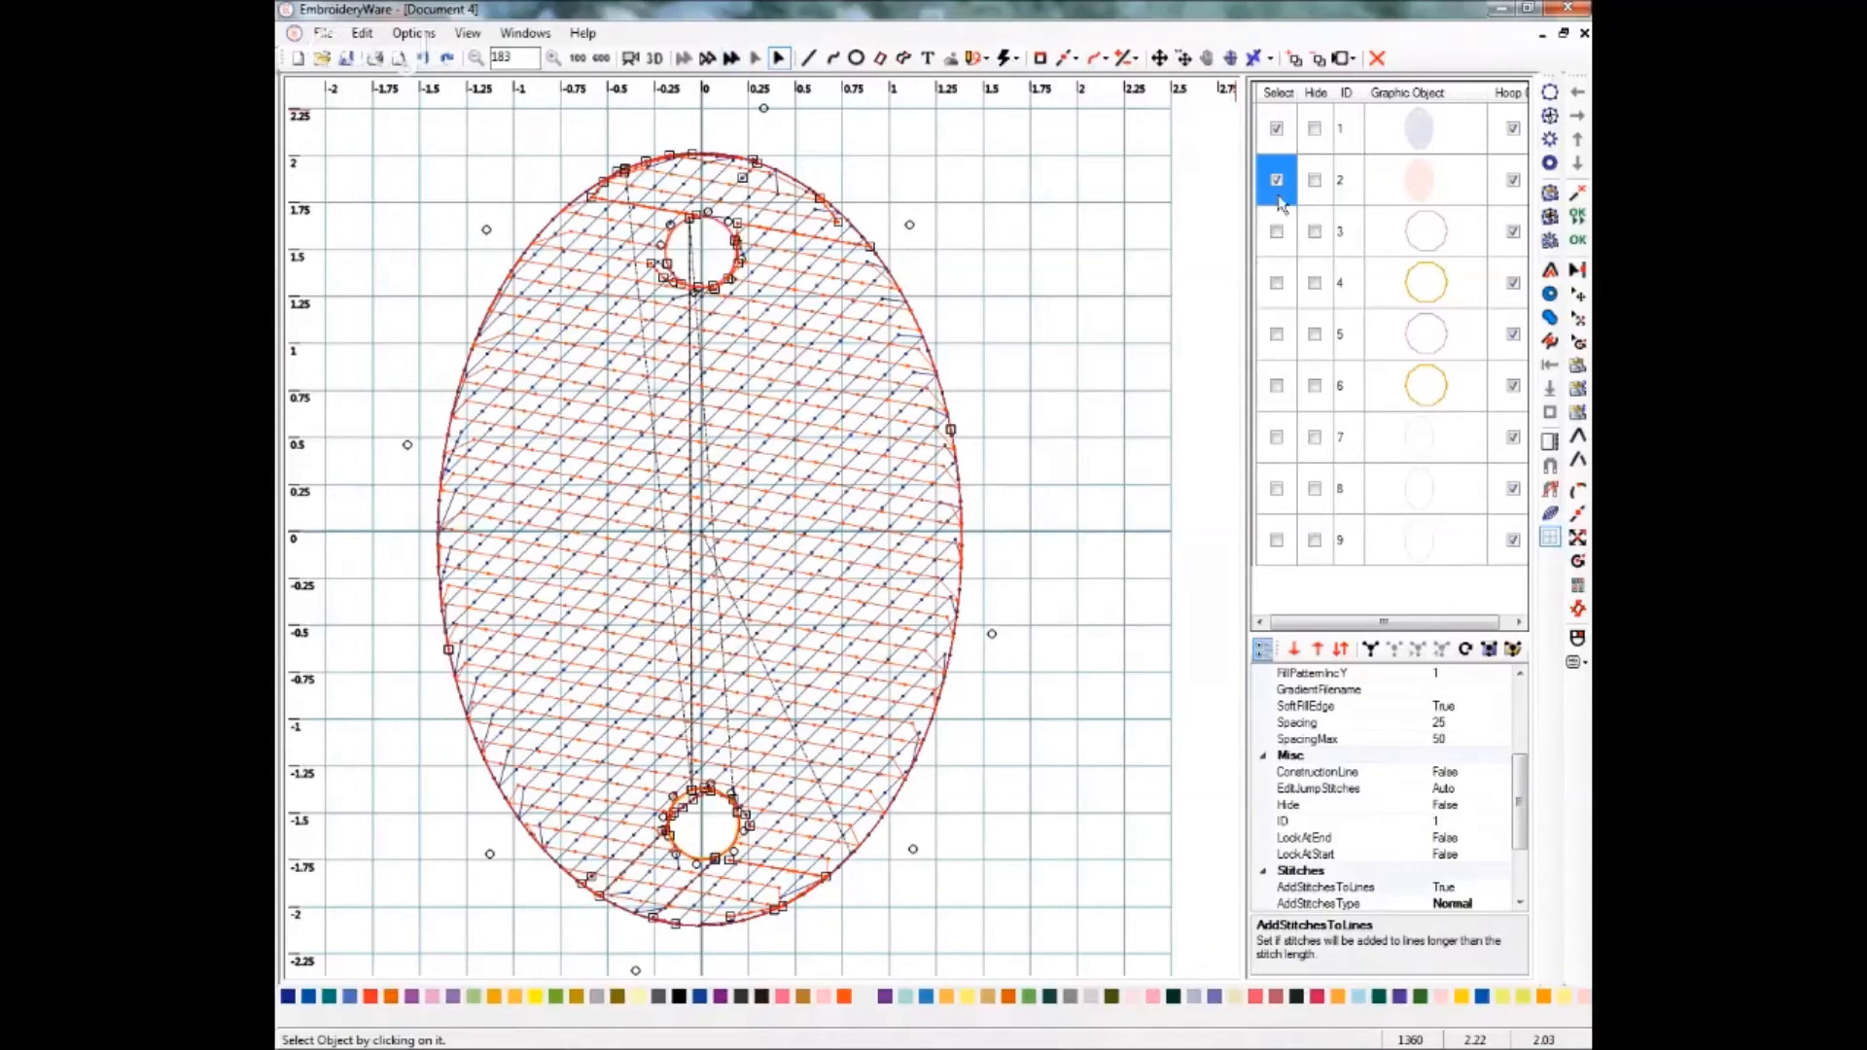
click(361, 34)
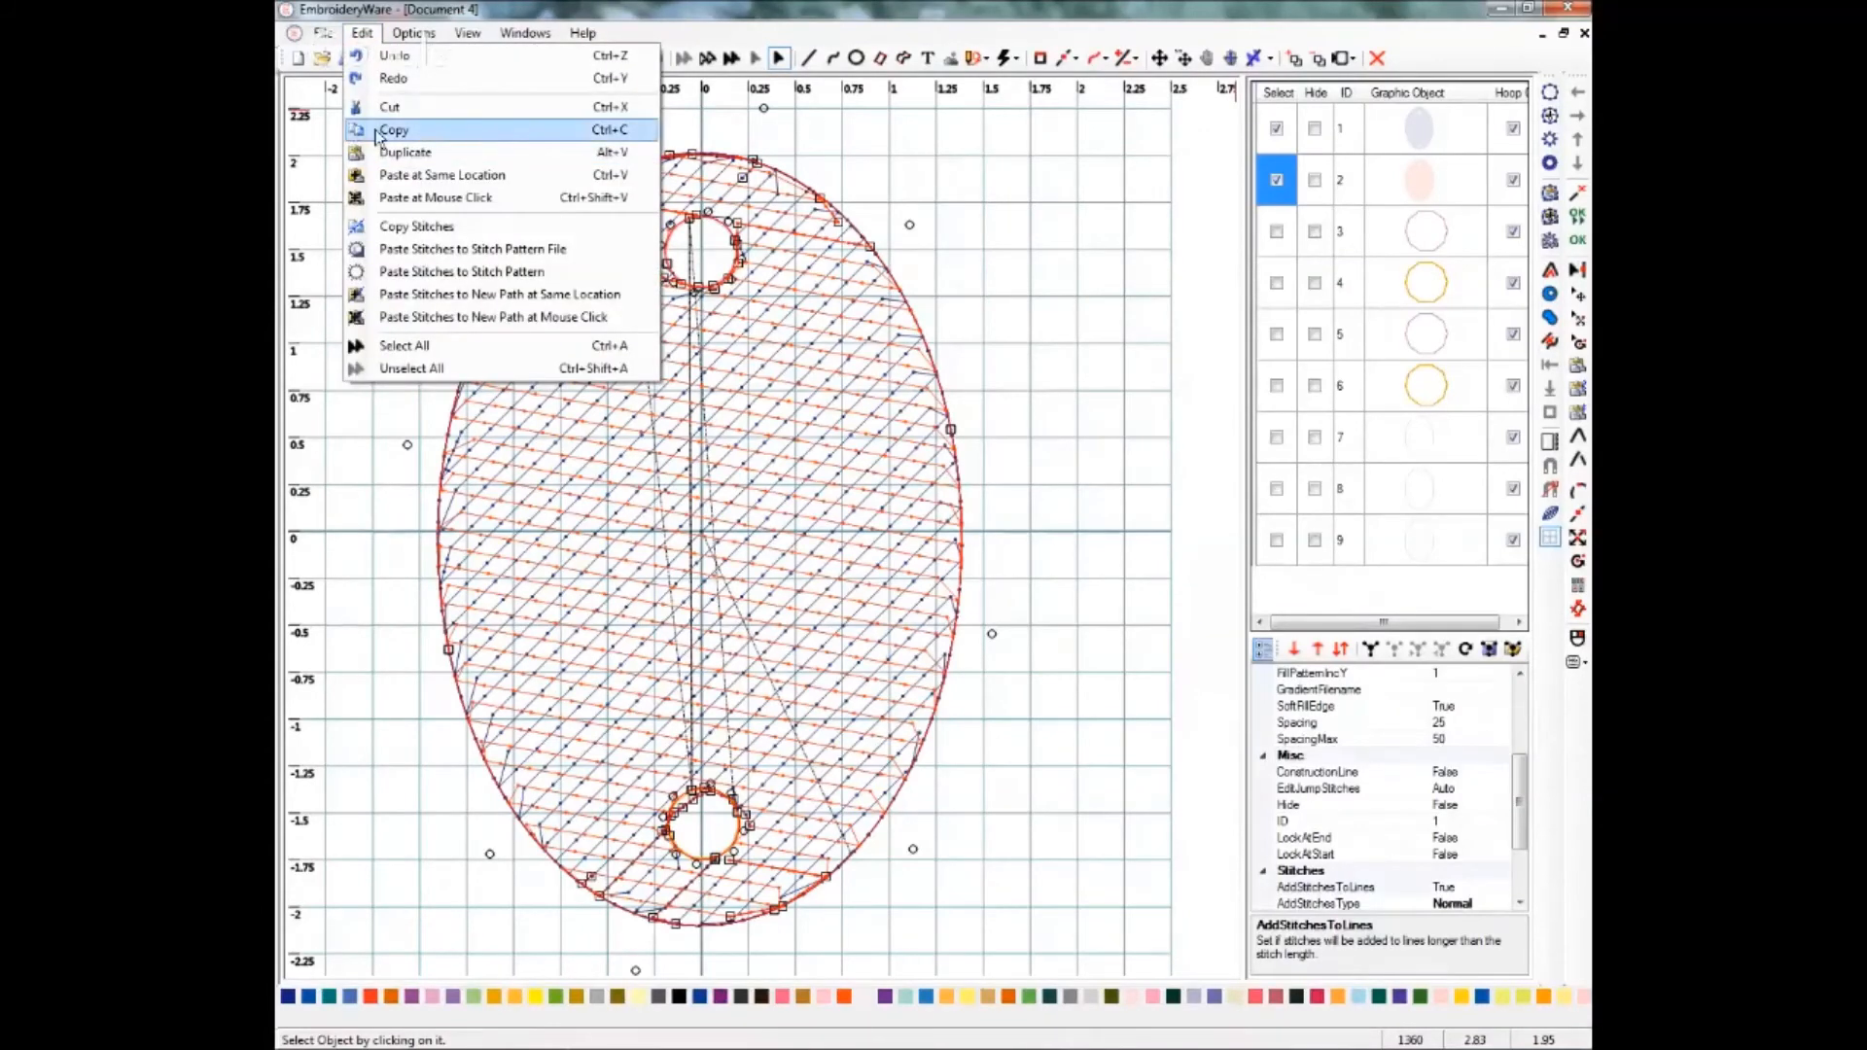
click(401, 171)
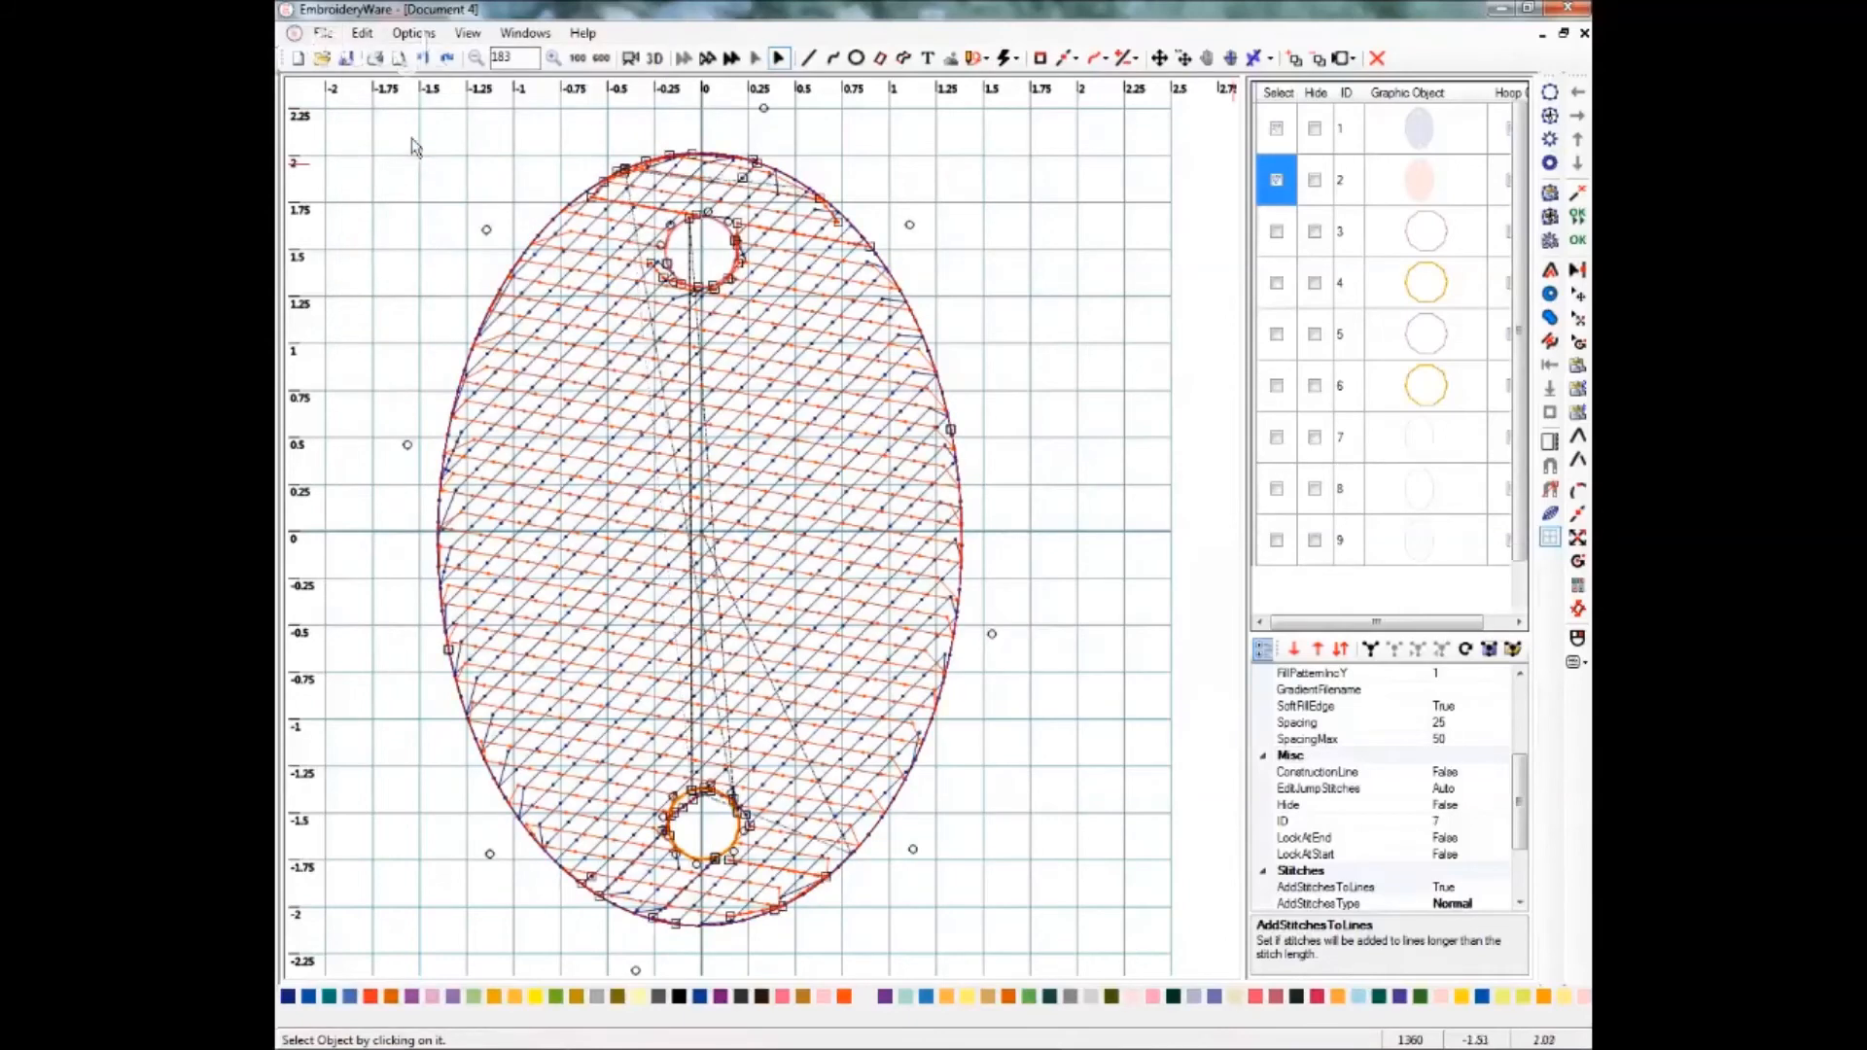
click(367, 36)
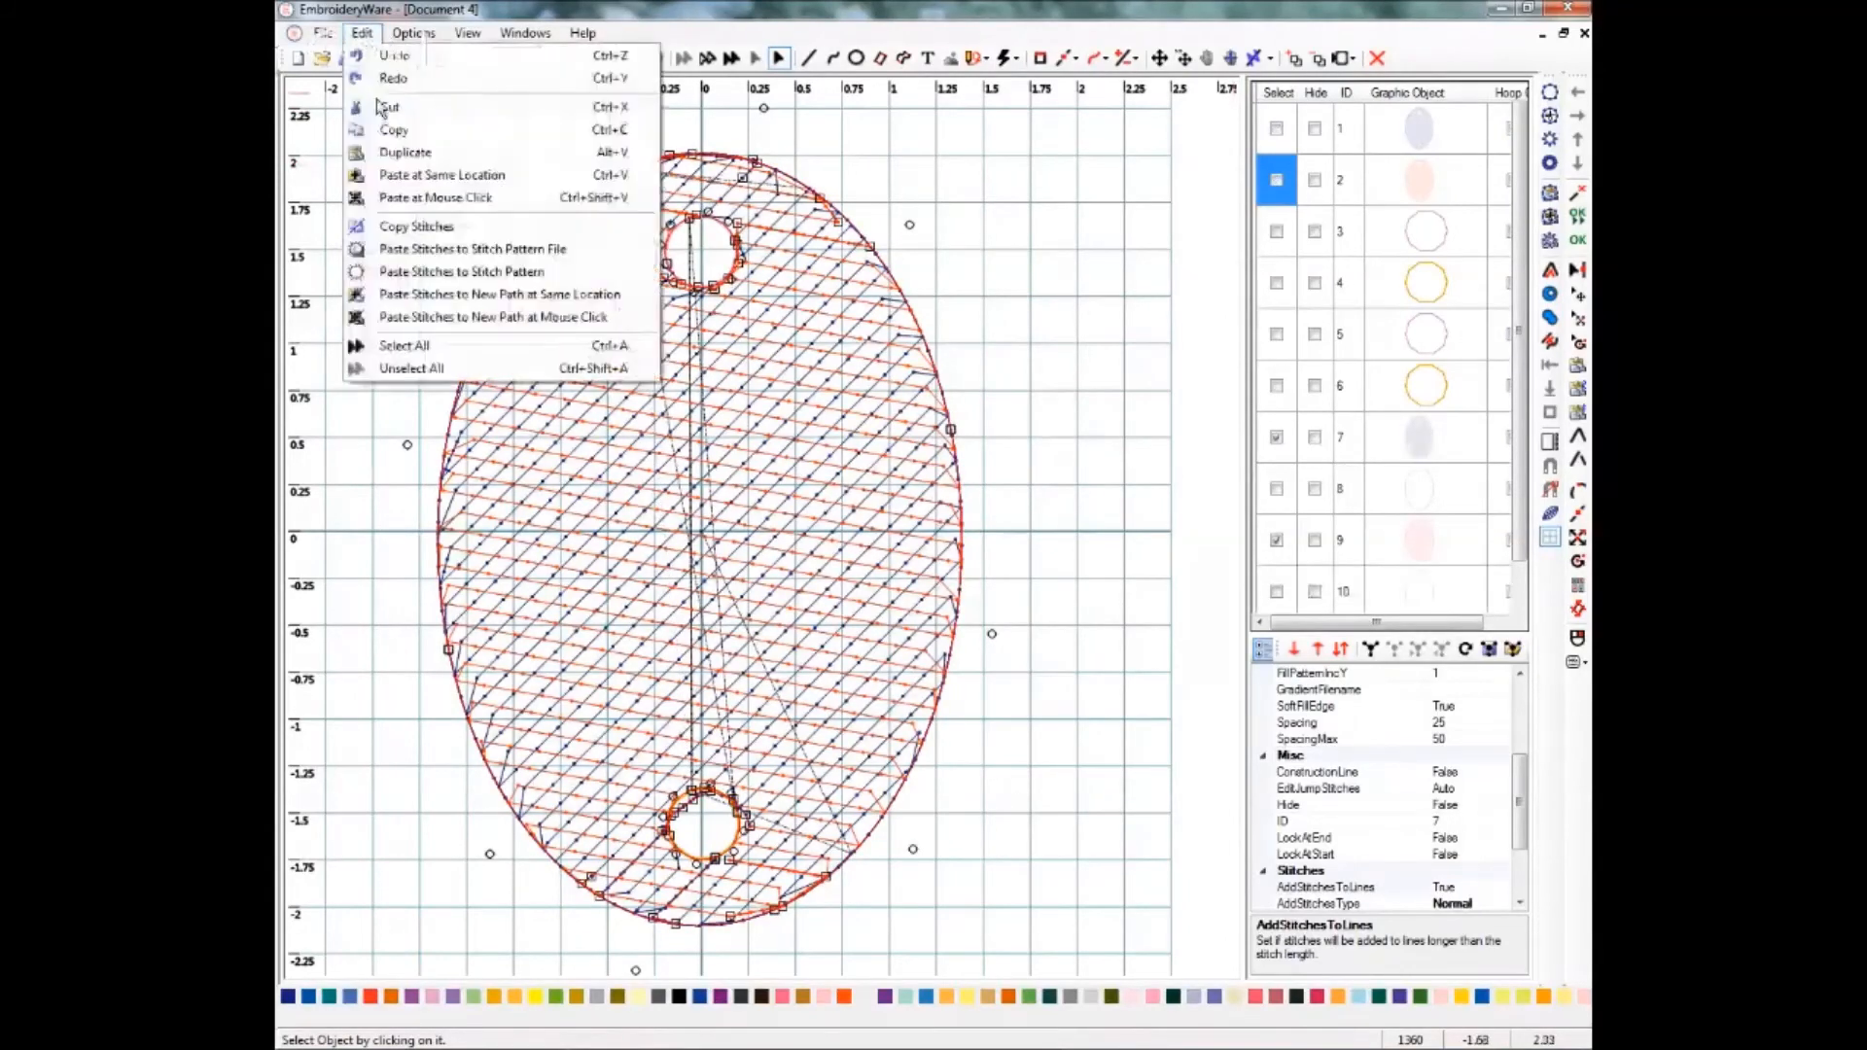
click(394, 155)
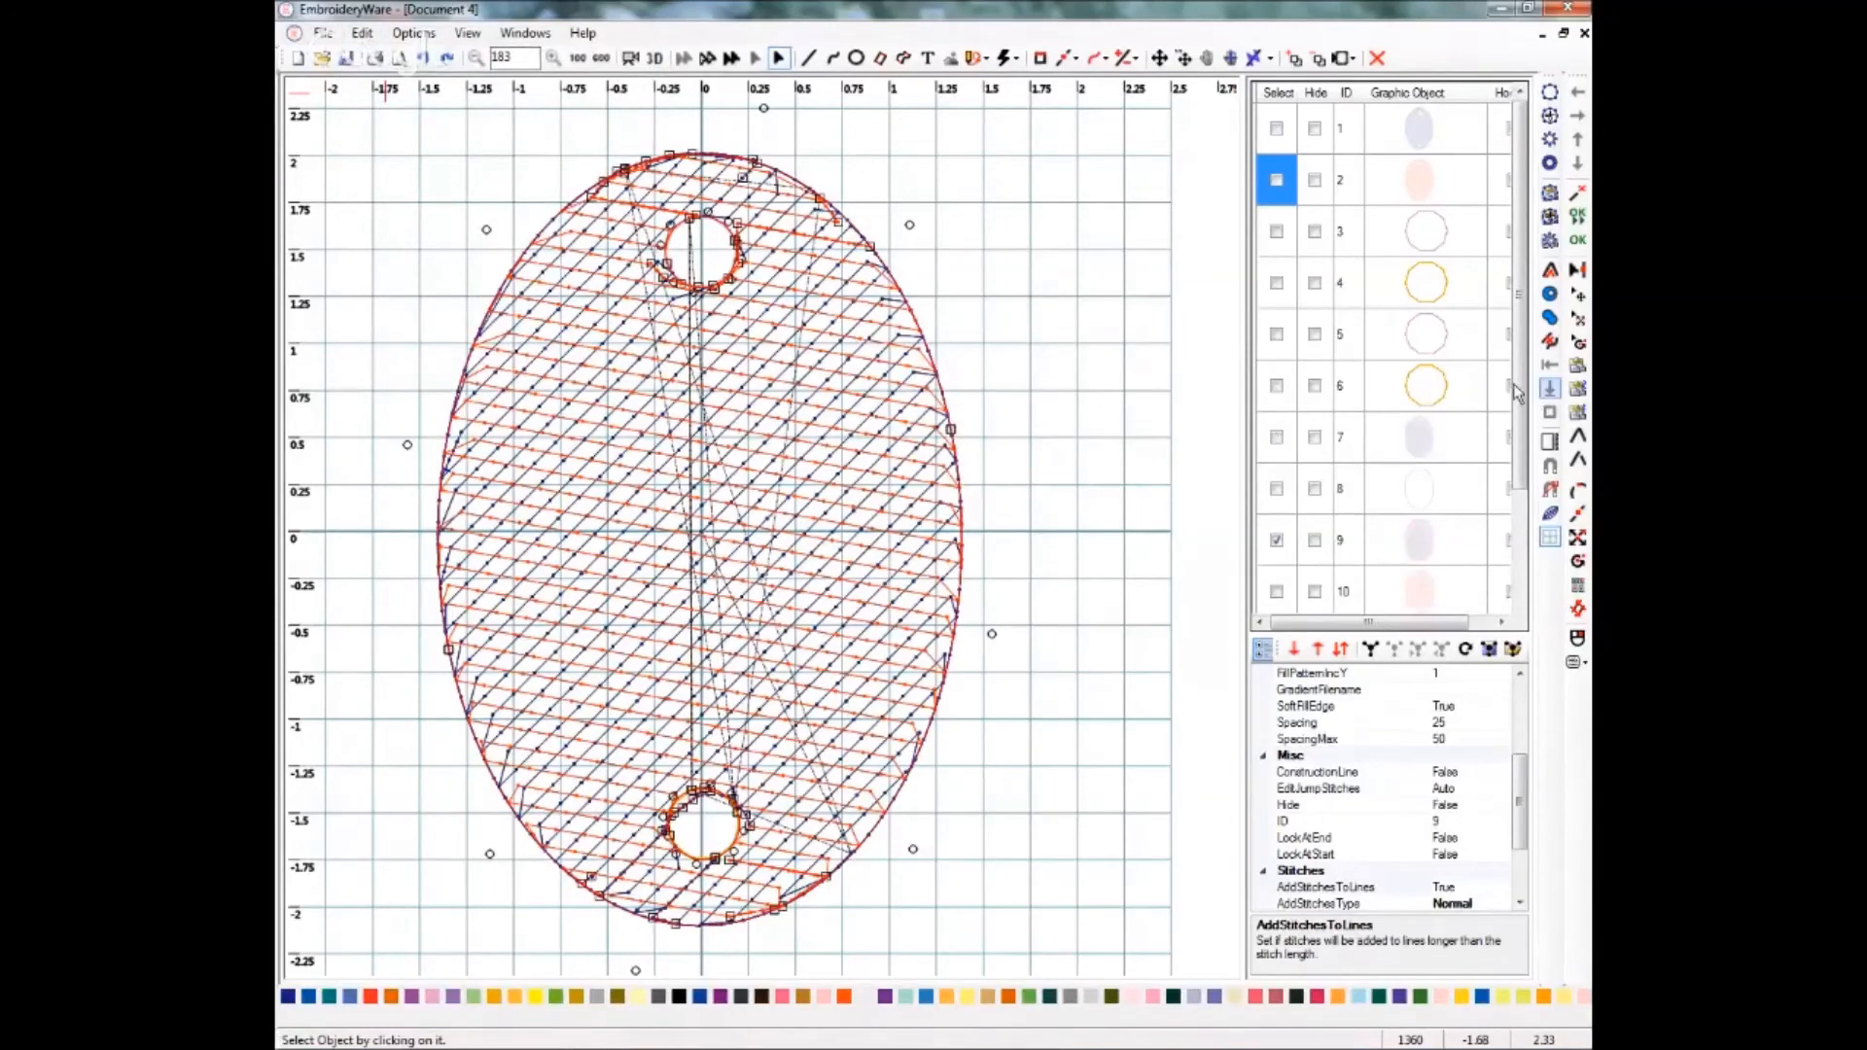
Select the four copied oval fills and move them up in stitch order above the hole circles.
drag(1516, 387, 1515, 480)
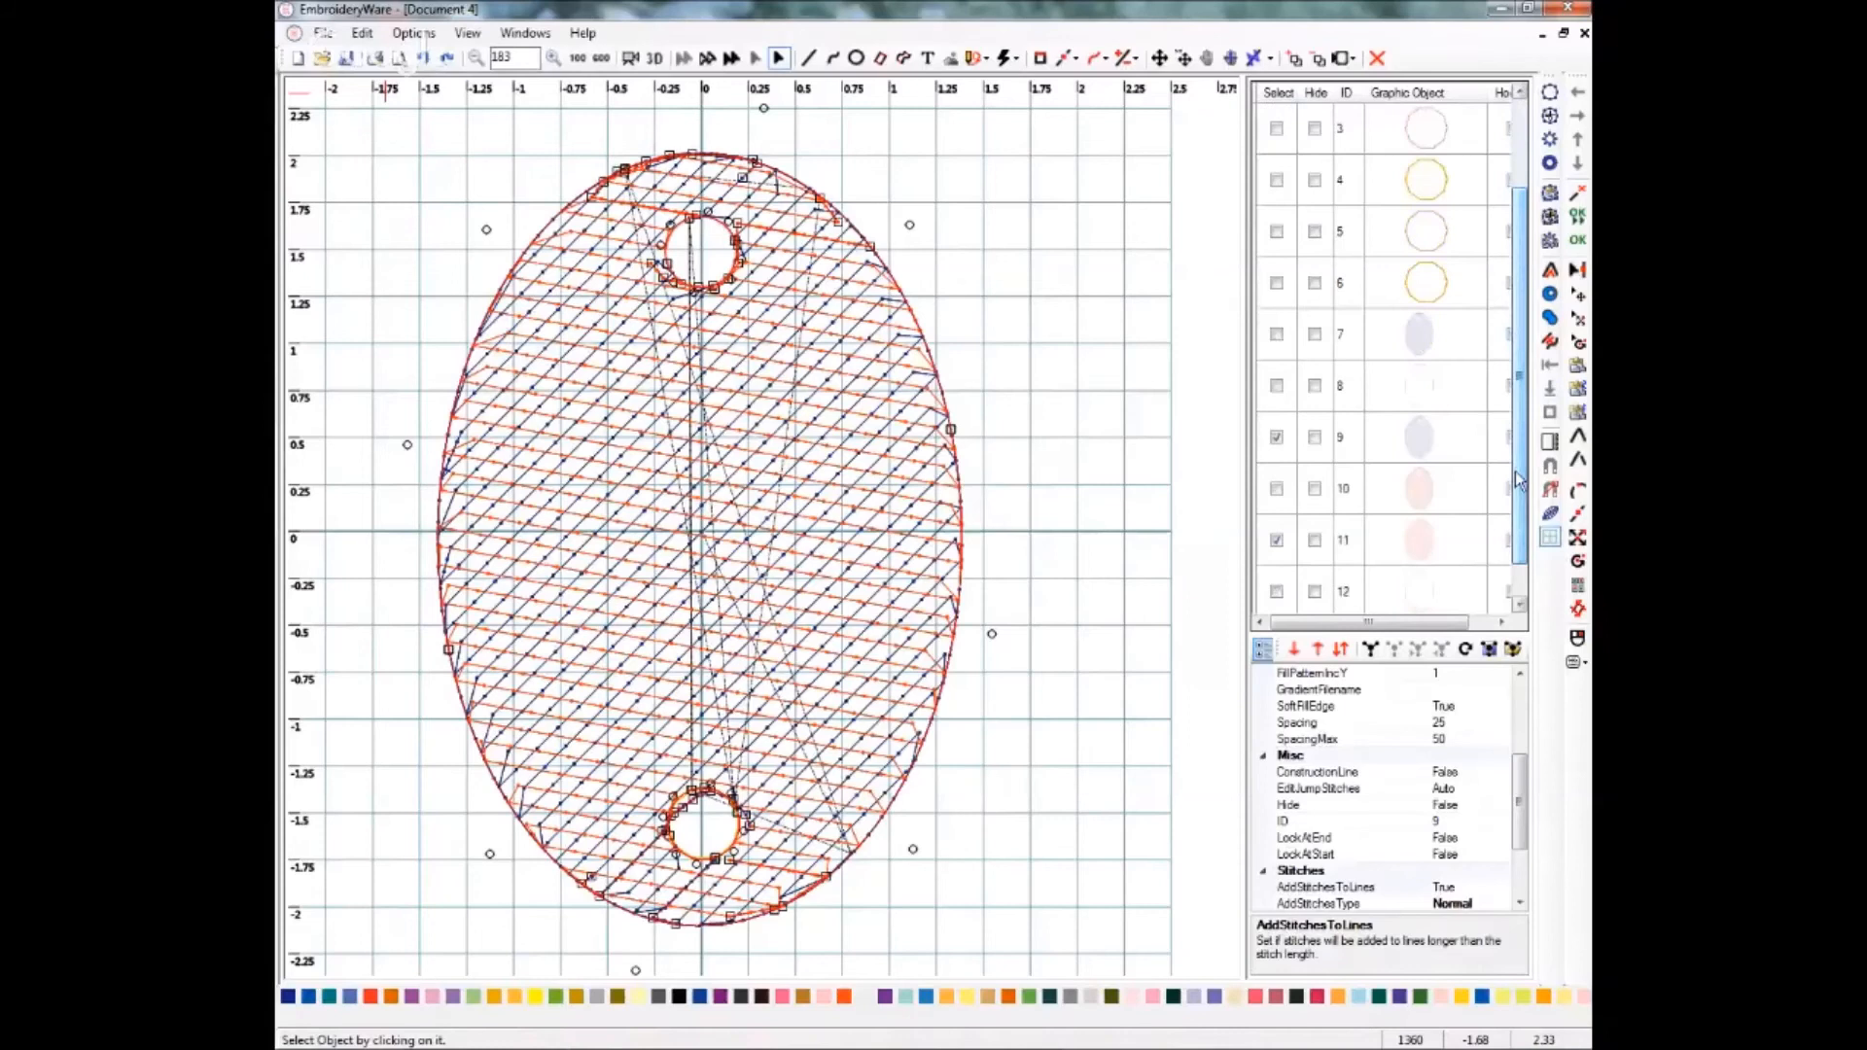
click(1277, 333)
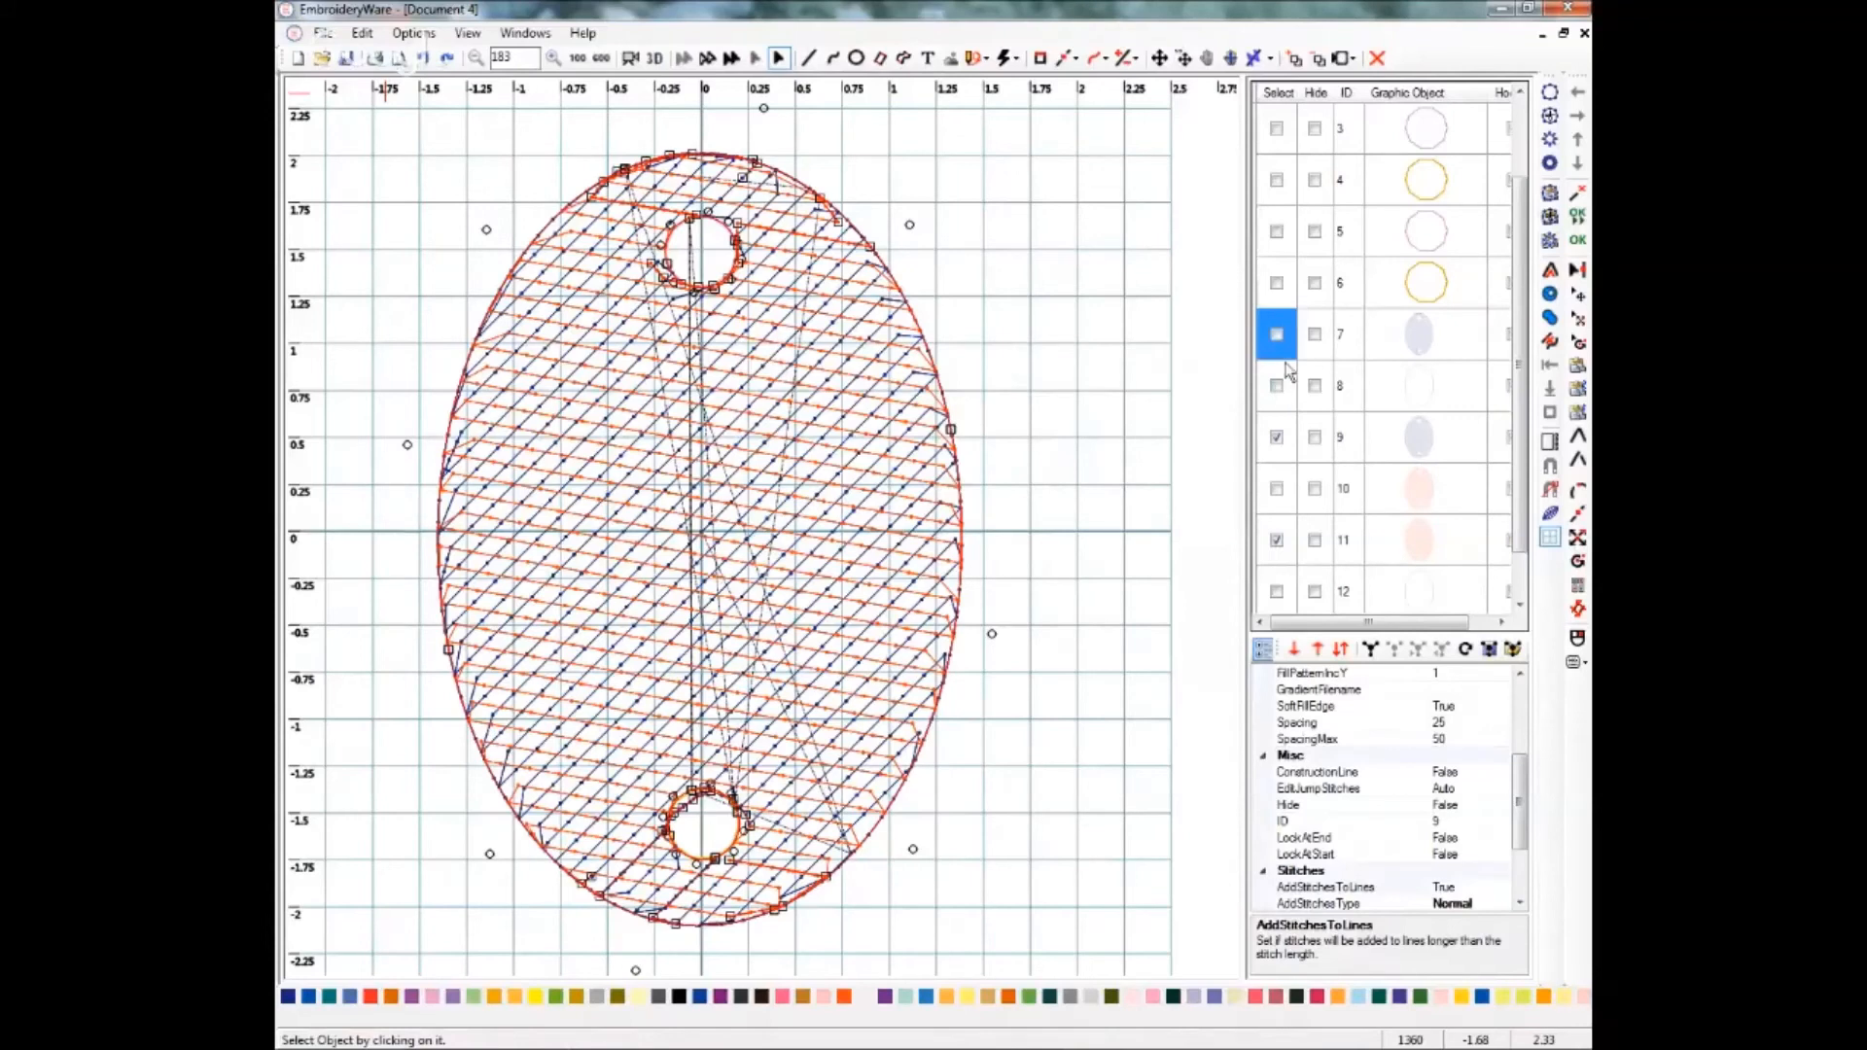
click(1277, 490)
click(1280, 336)
click(1314, 651)
click(1315, 651)
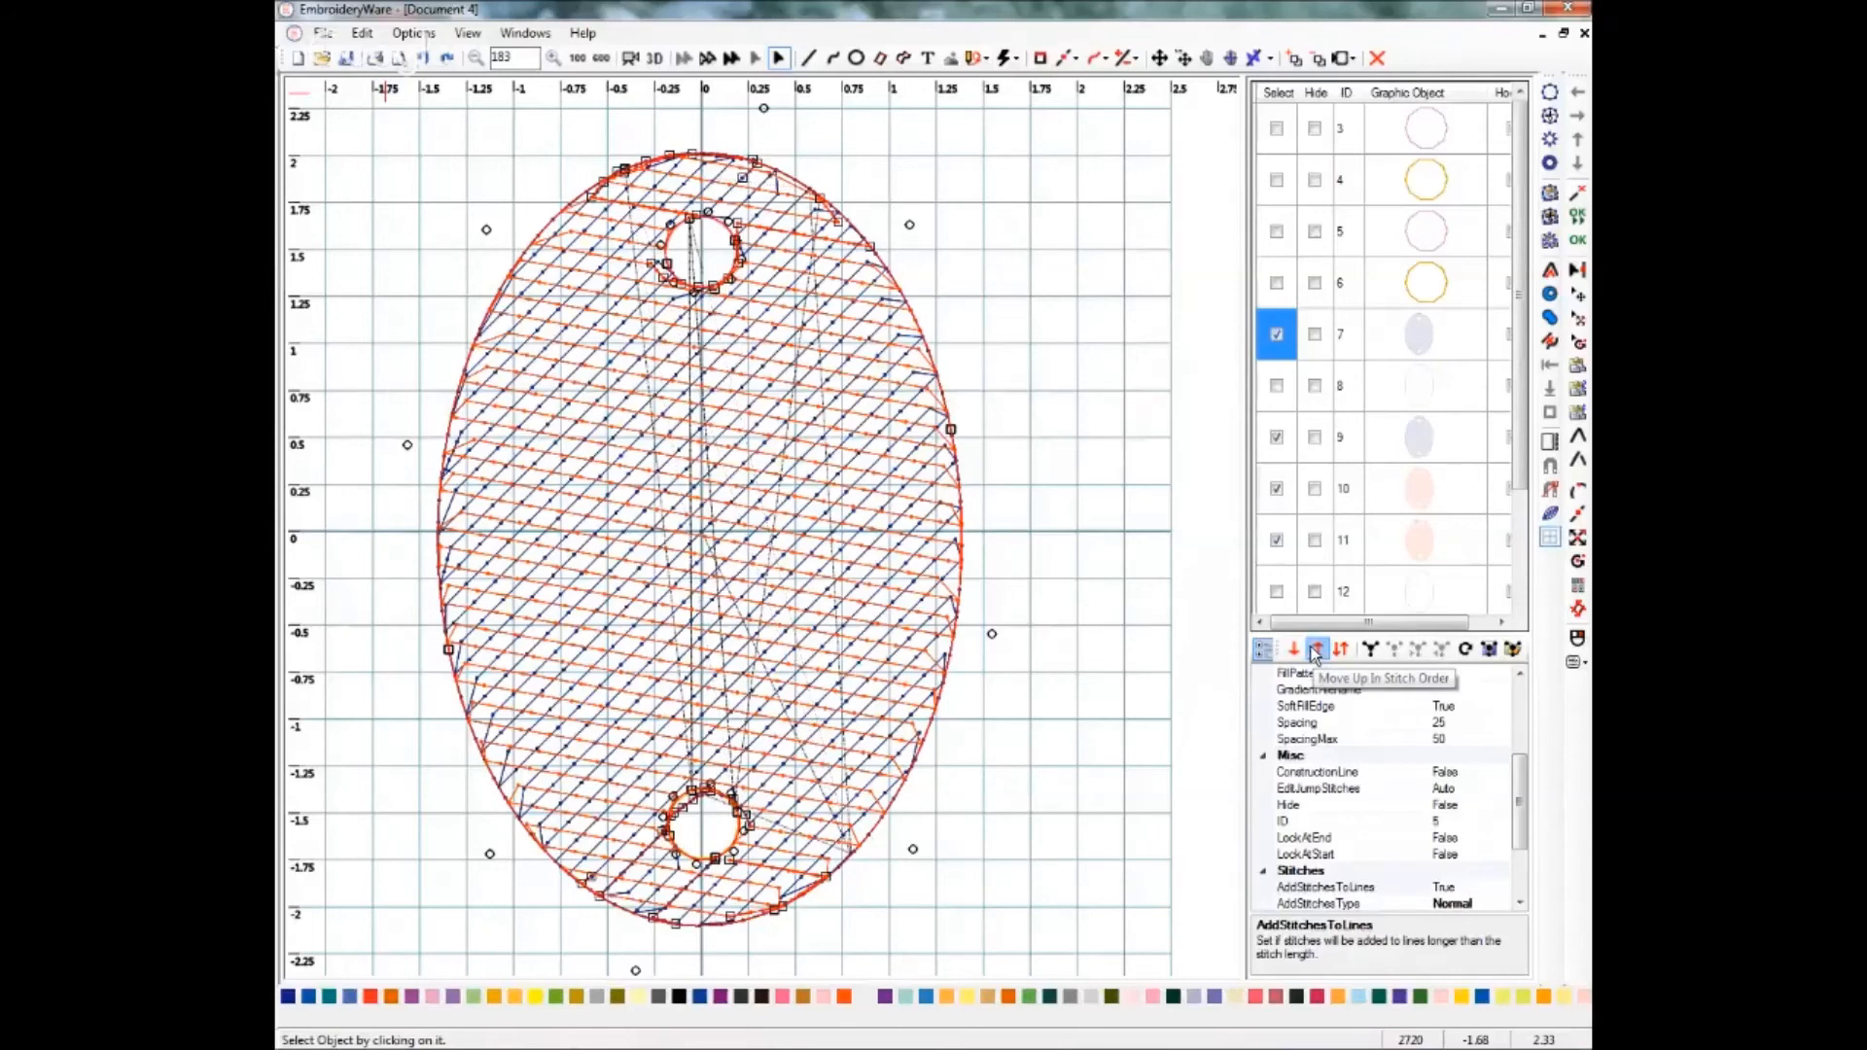
click(1315, 652)
click(1315, 652)
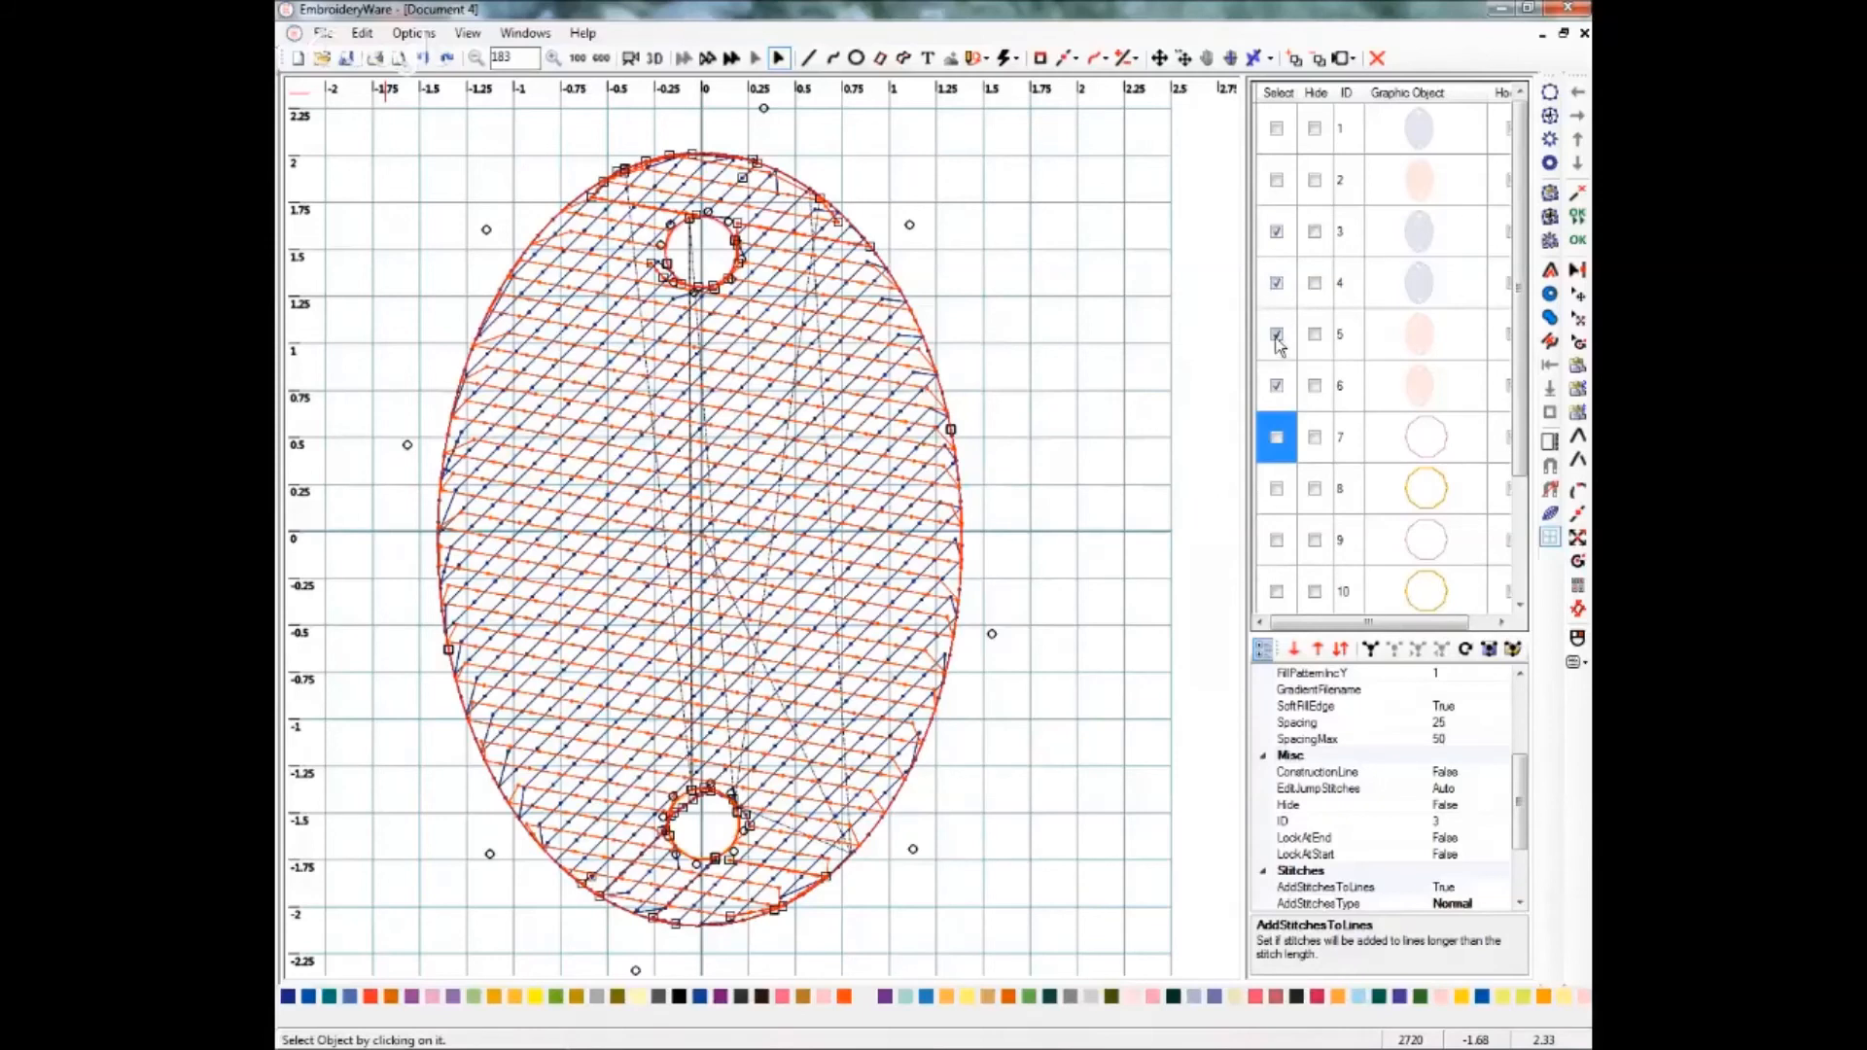
Reorder the oval fills in stitch order so lilac and vermillion layers alternate.
click(1277, 389)
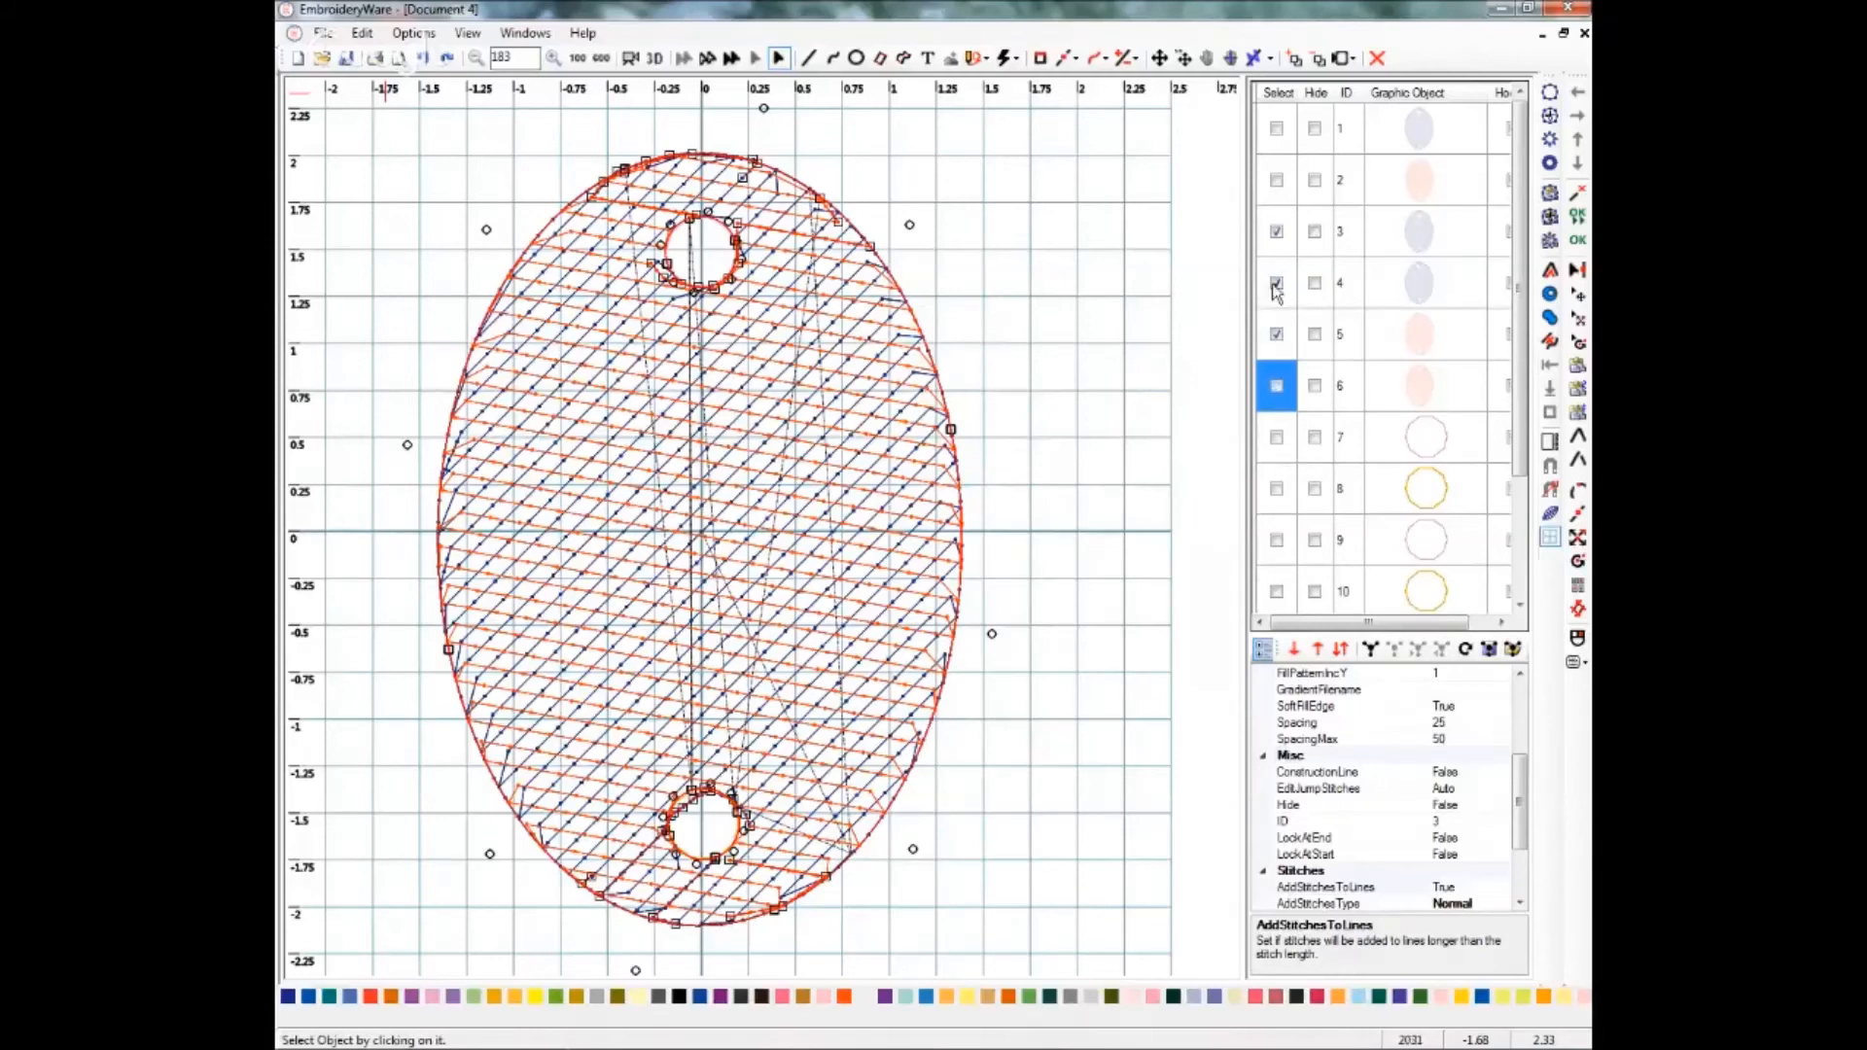
click(1277, 284)
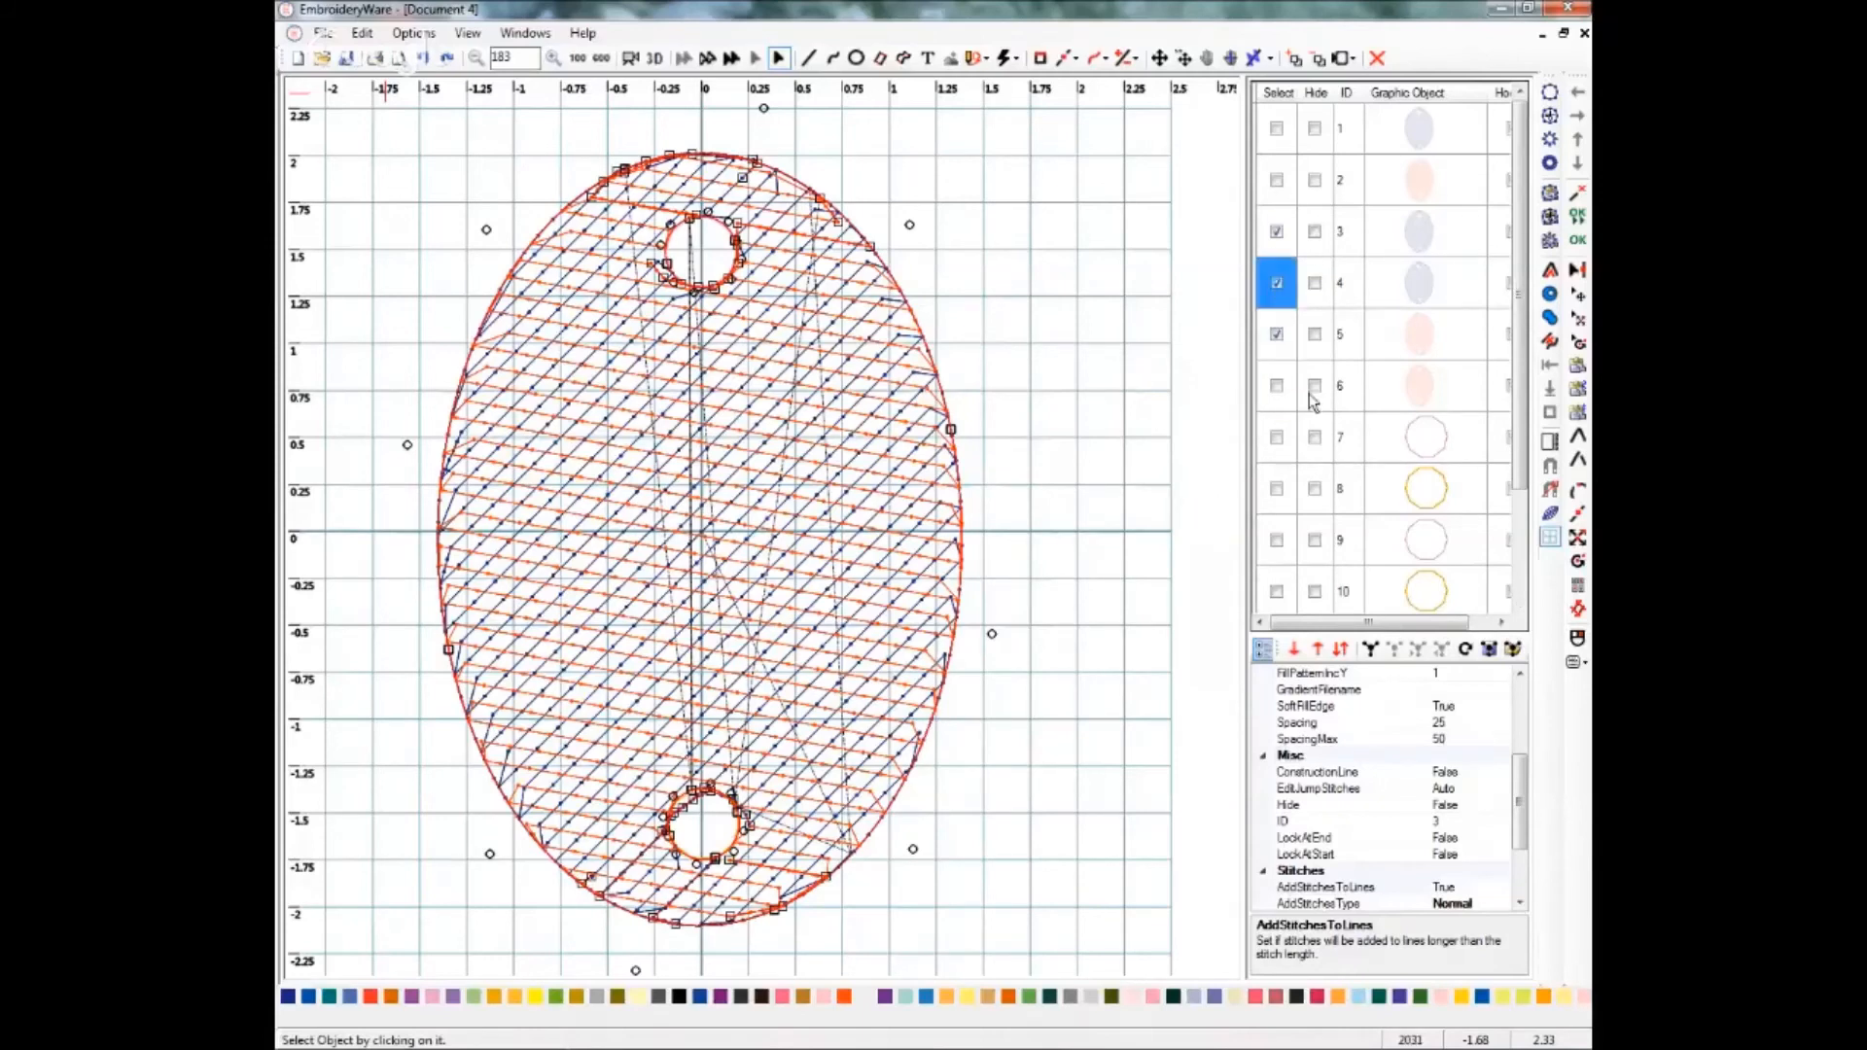
click(1316, 650)
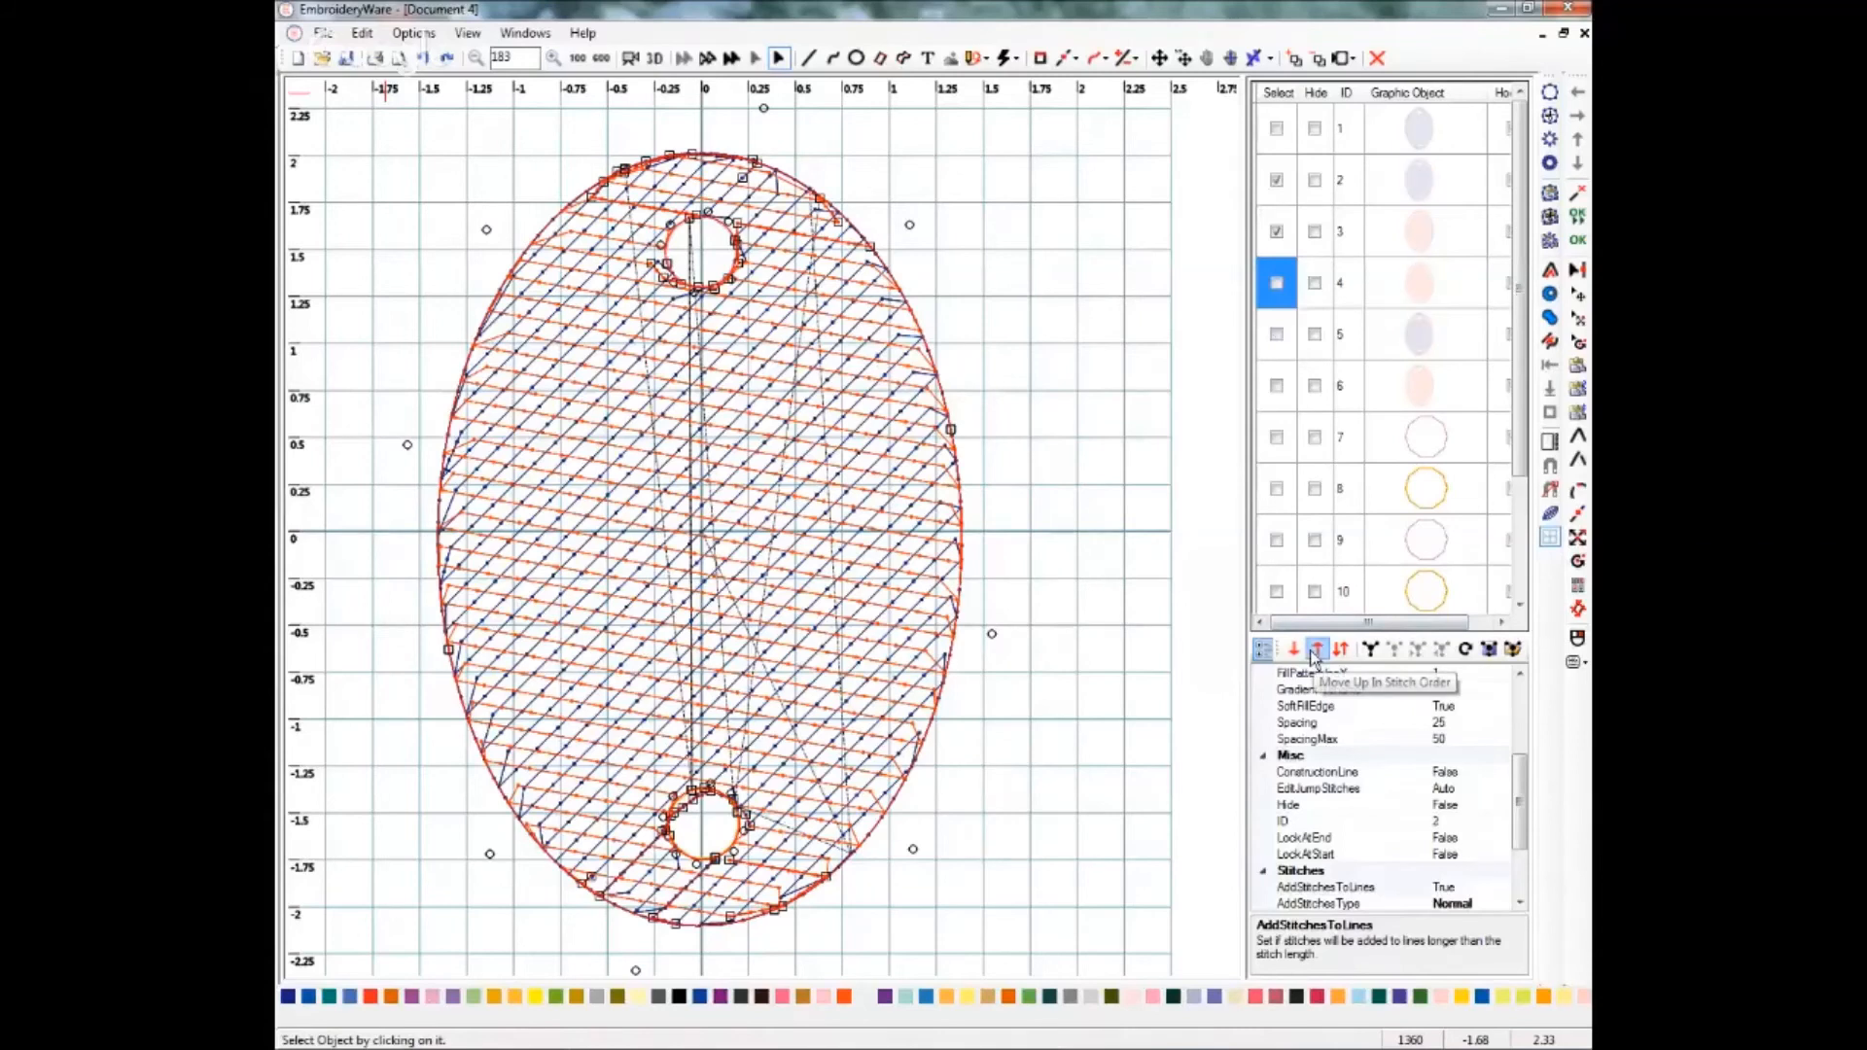
click(1277, 179)
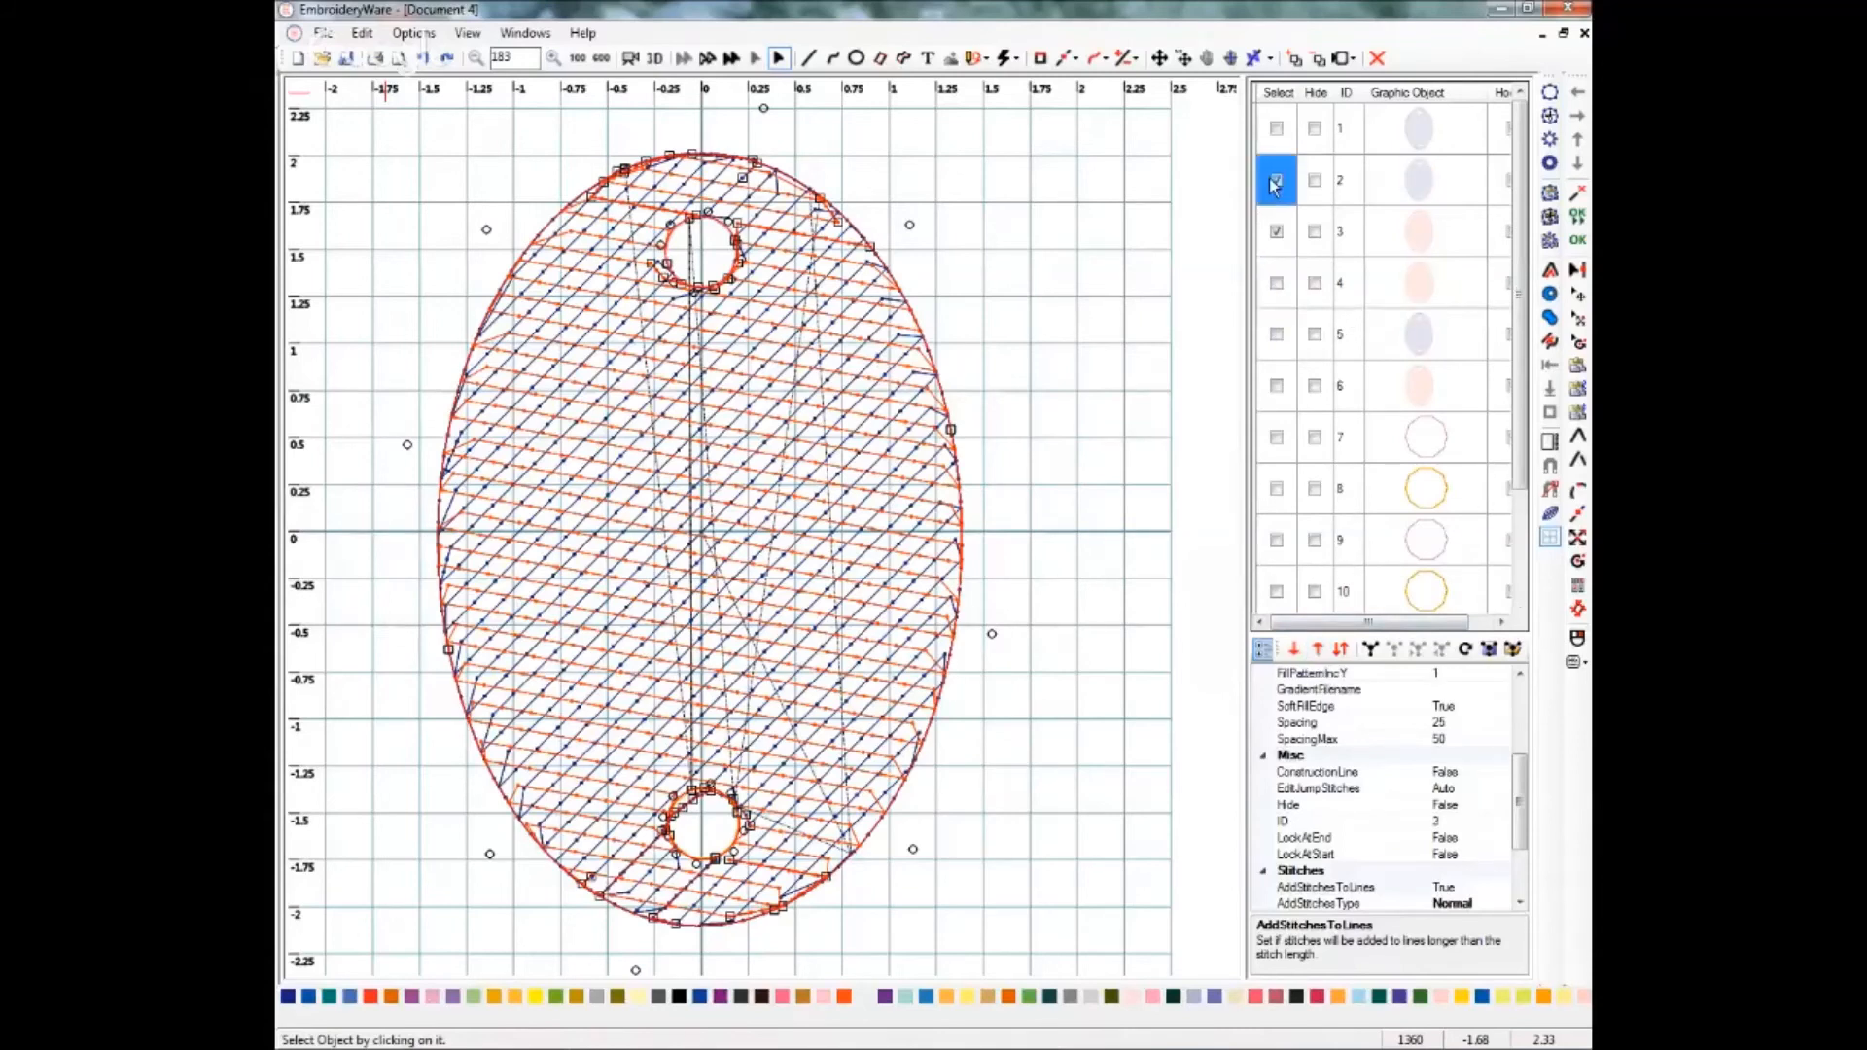
click(1318, 649)
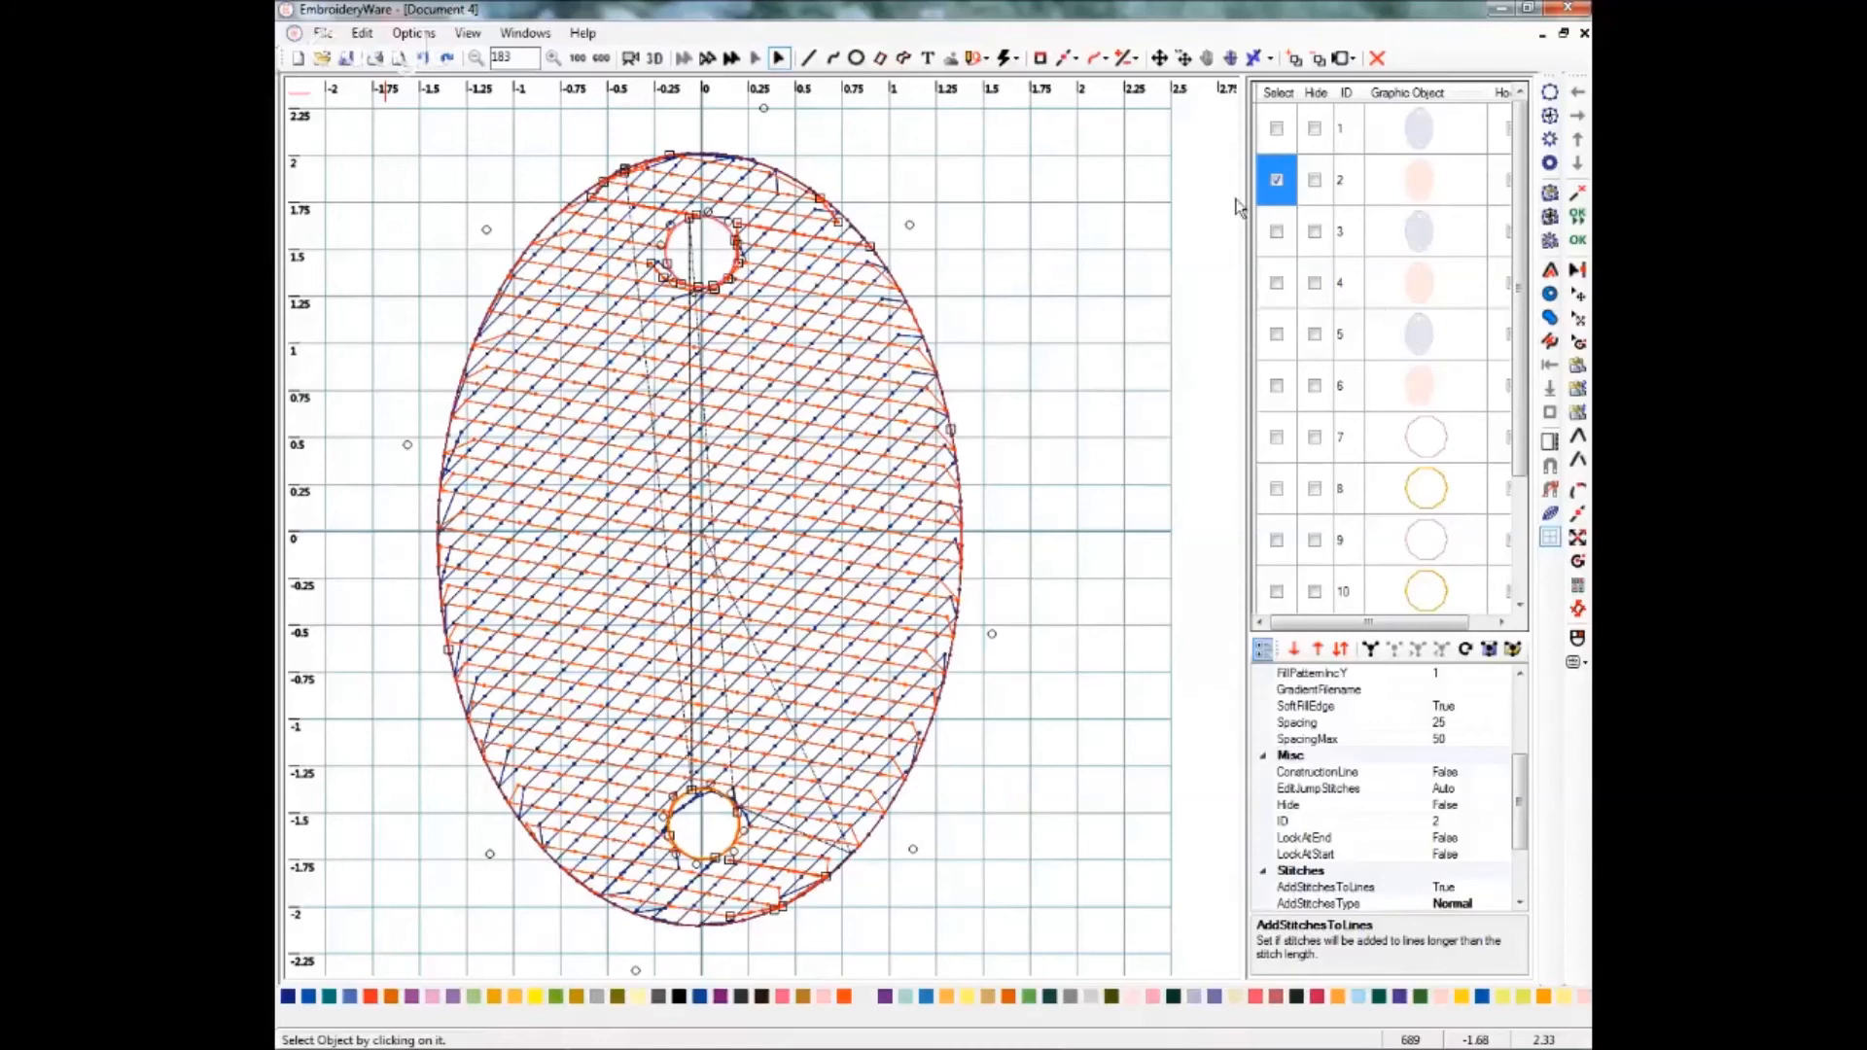
click(1277, 182)
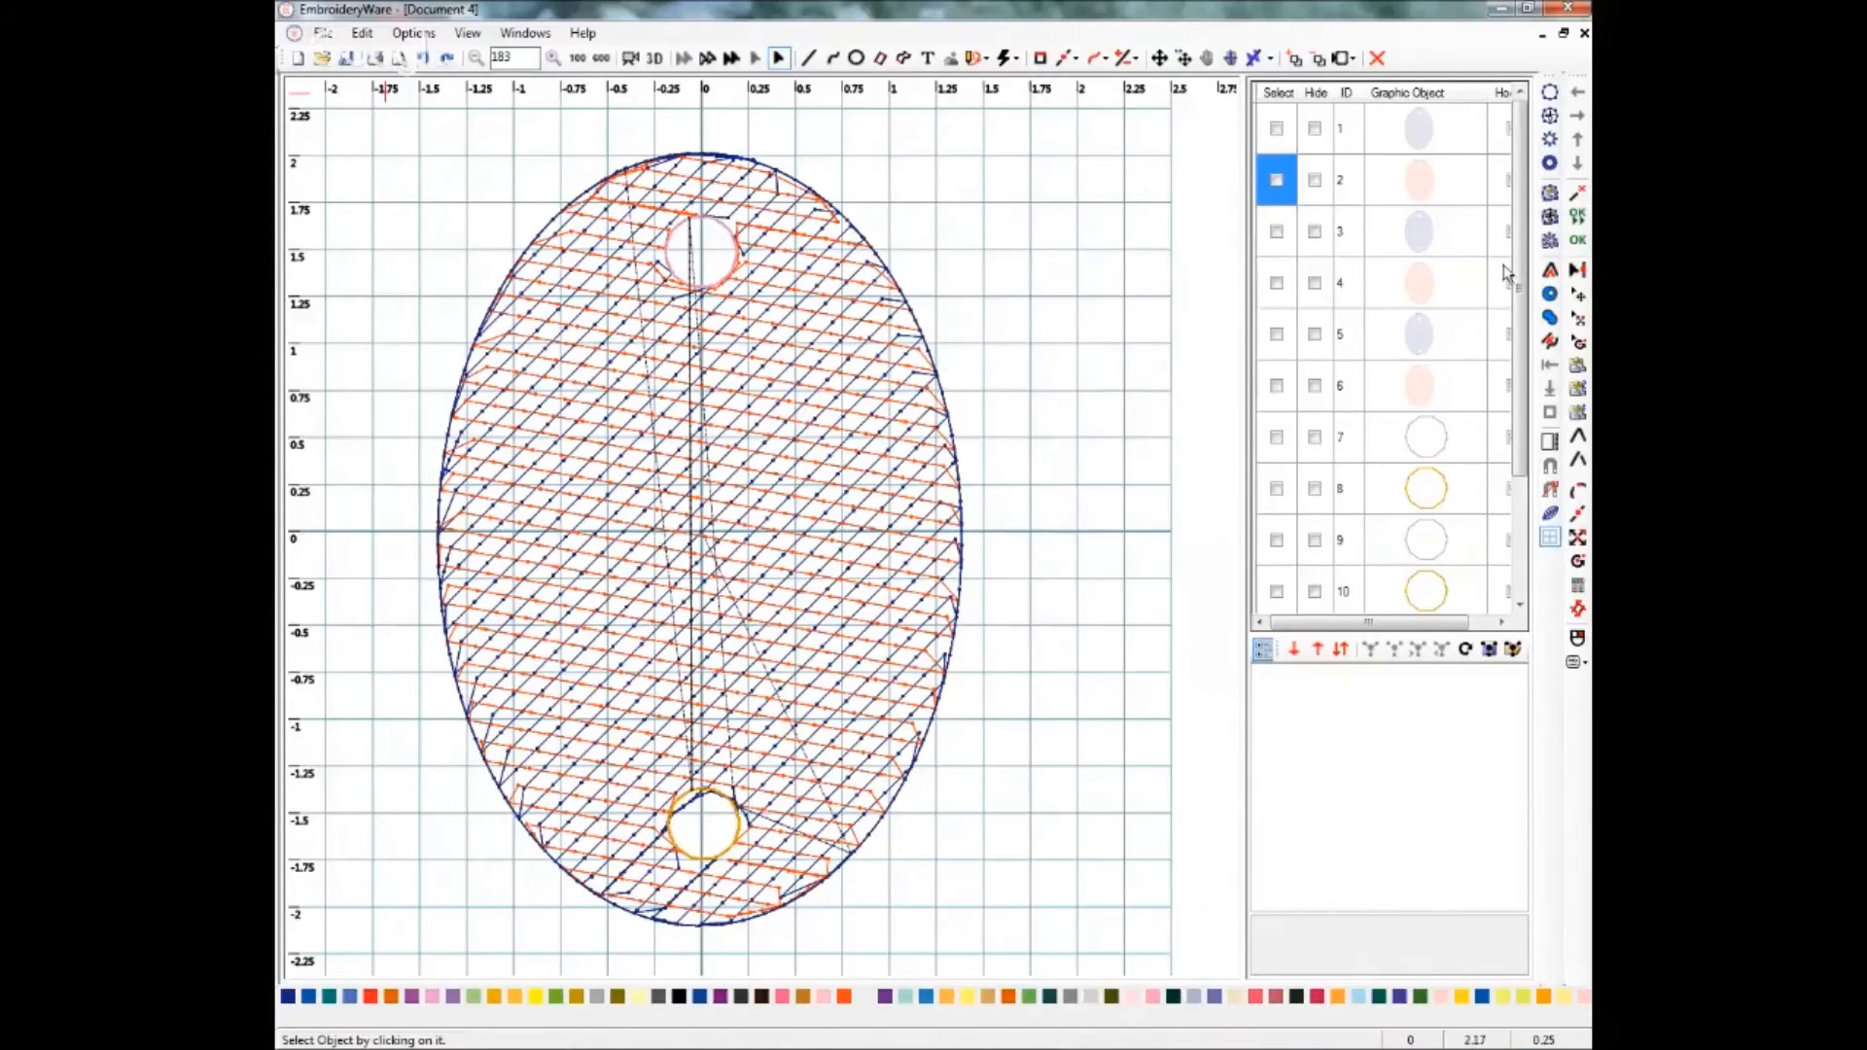
Select the first pair of hole circles and set their stitch type to Wide.
scroll(1506, 273, down, 1)
click(1277, 386)
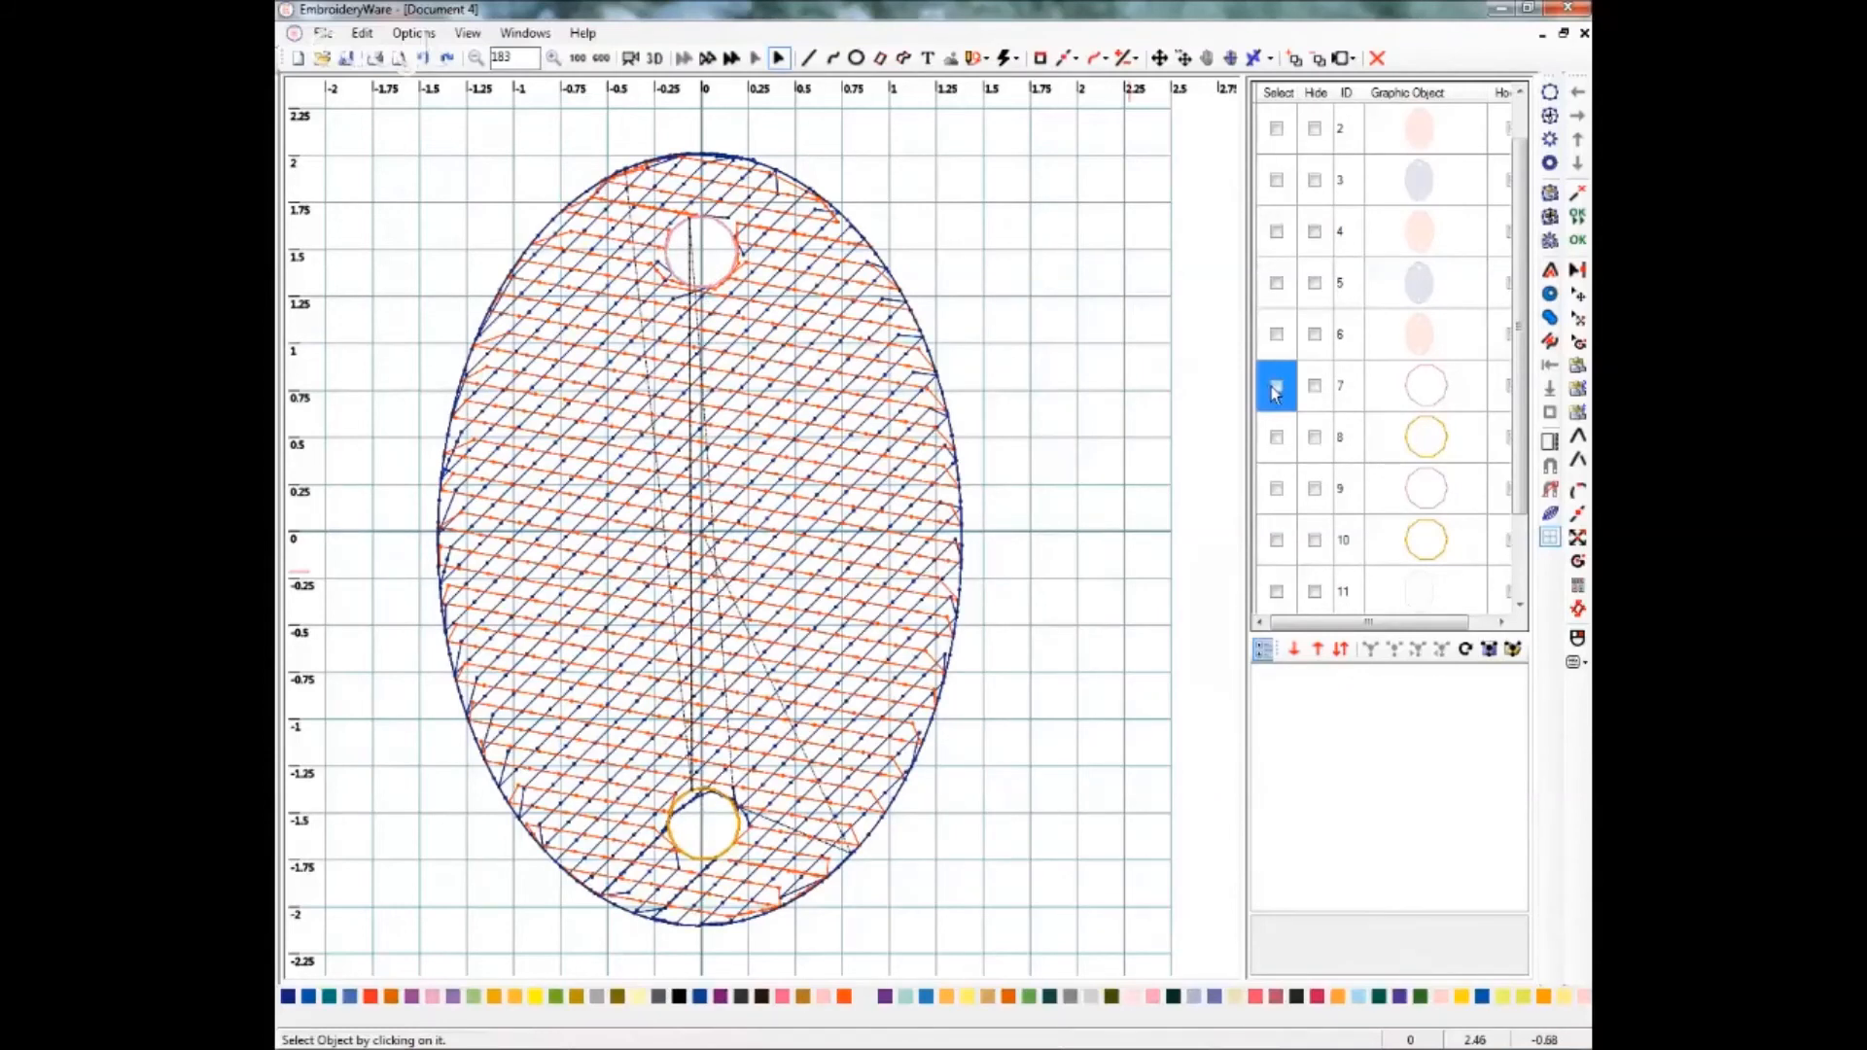
click(1276, 387)
click(1275, 437)
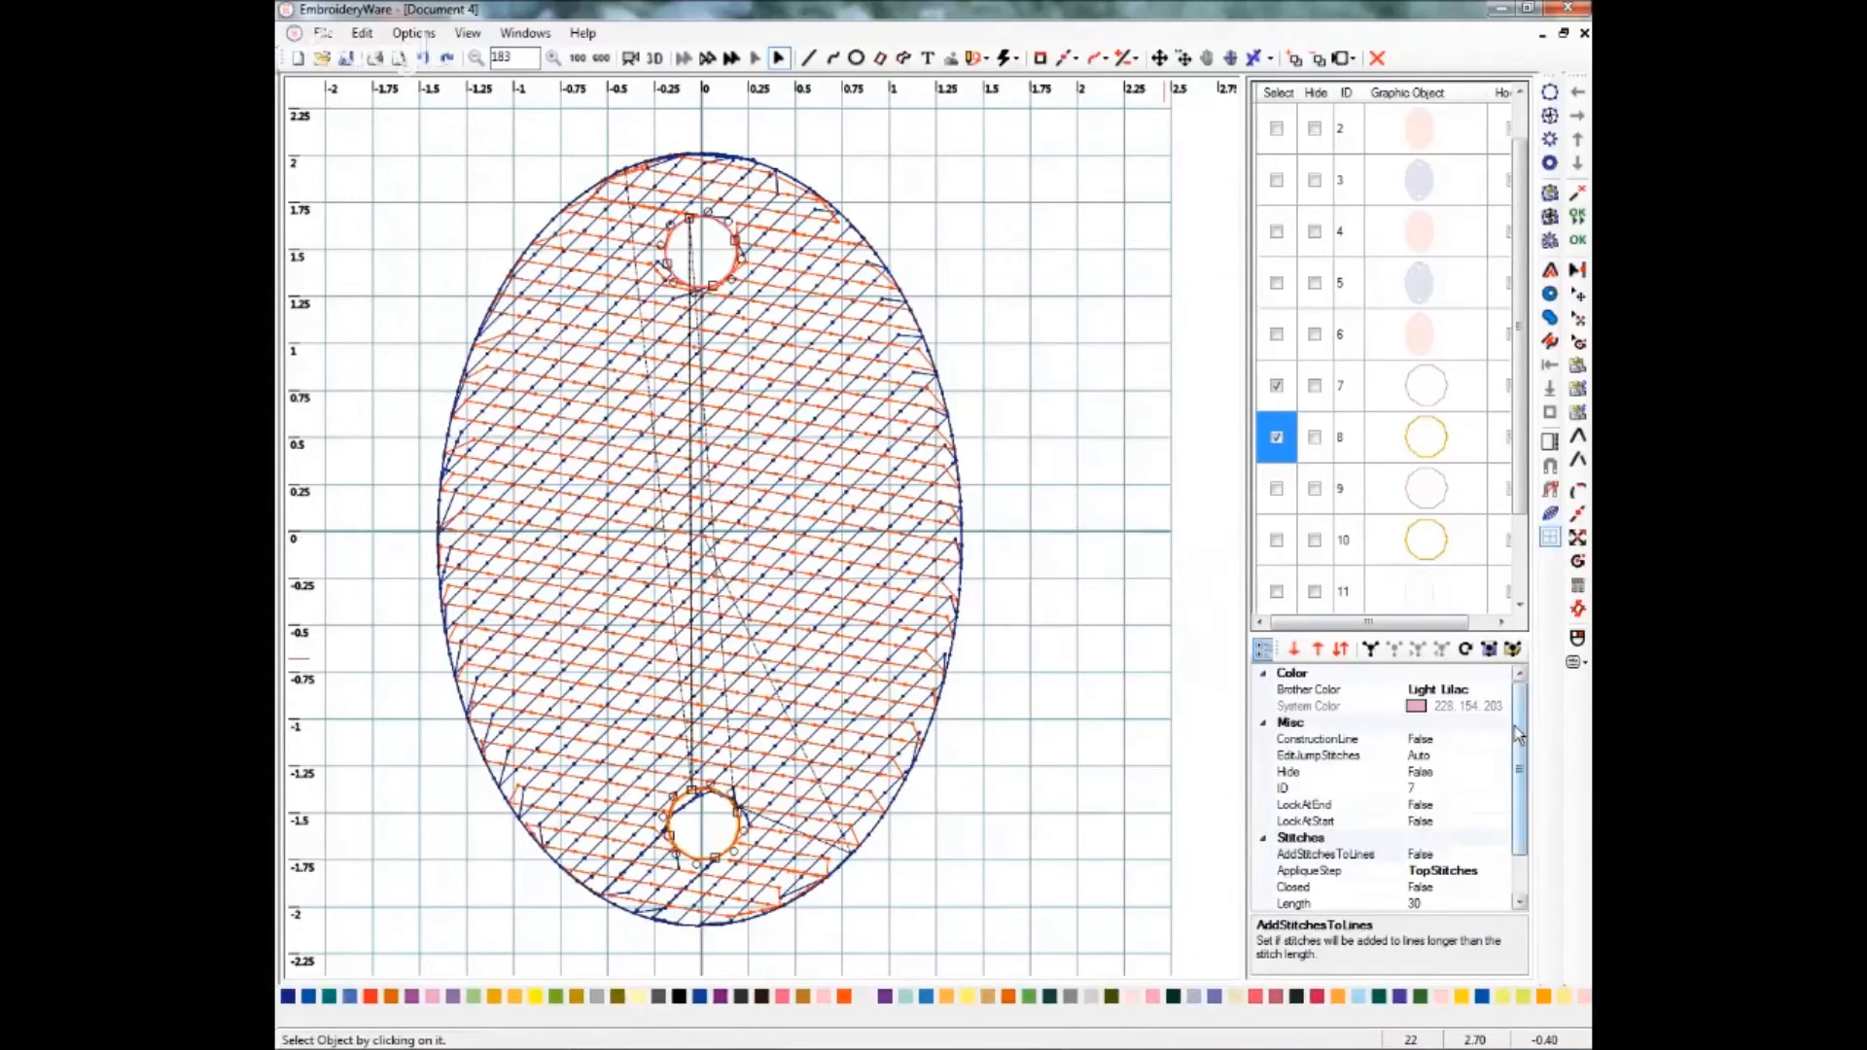
drag(1518, 737, 1524, 790)
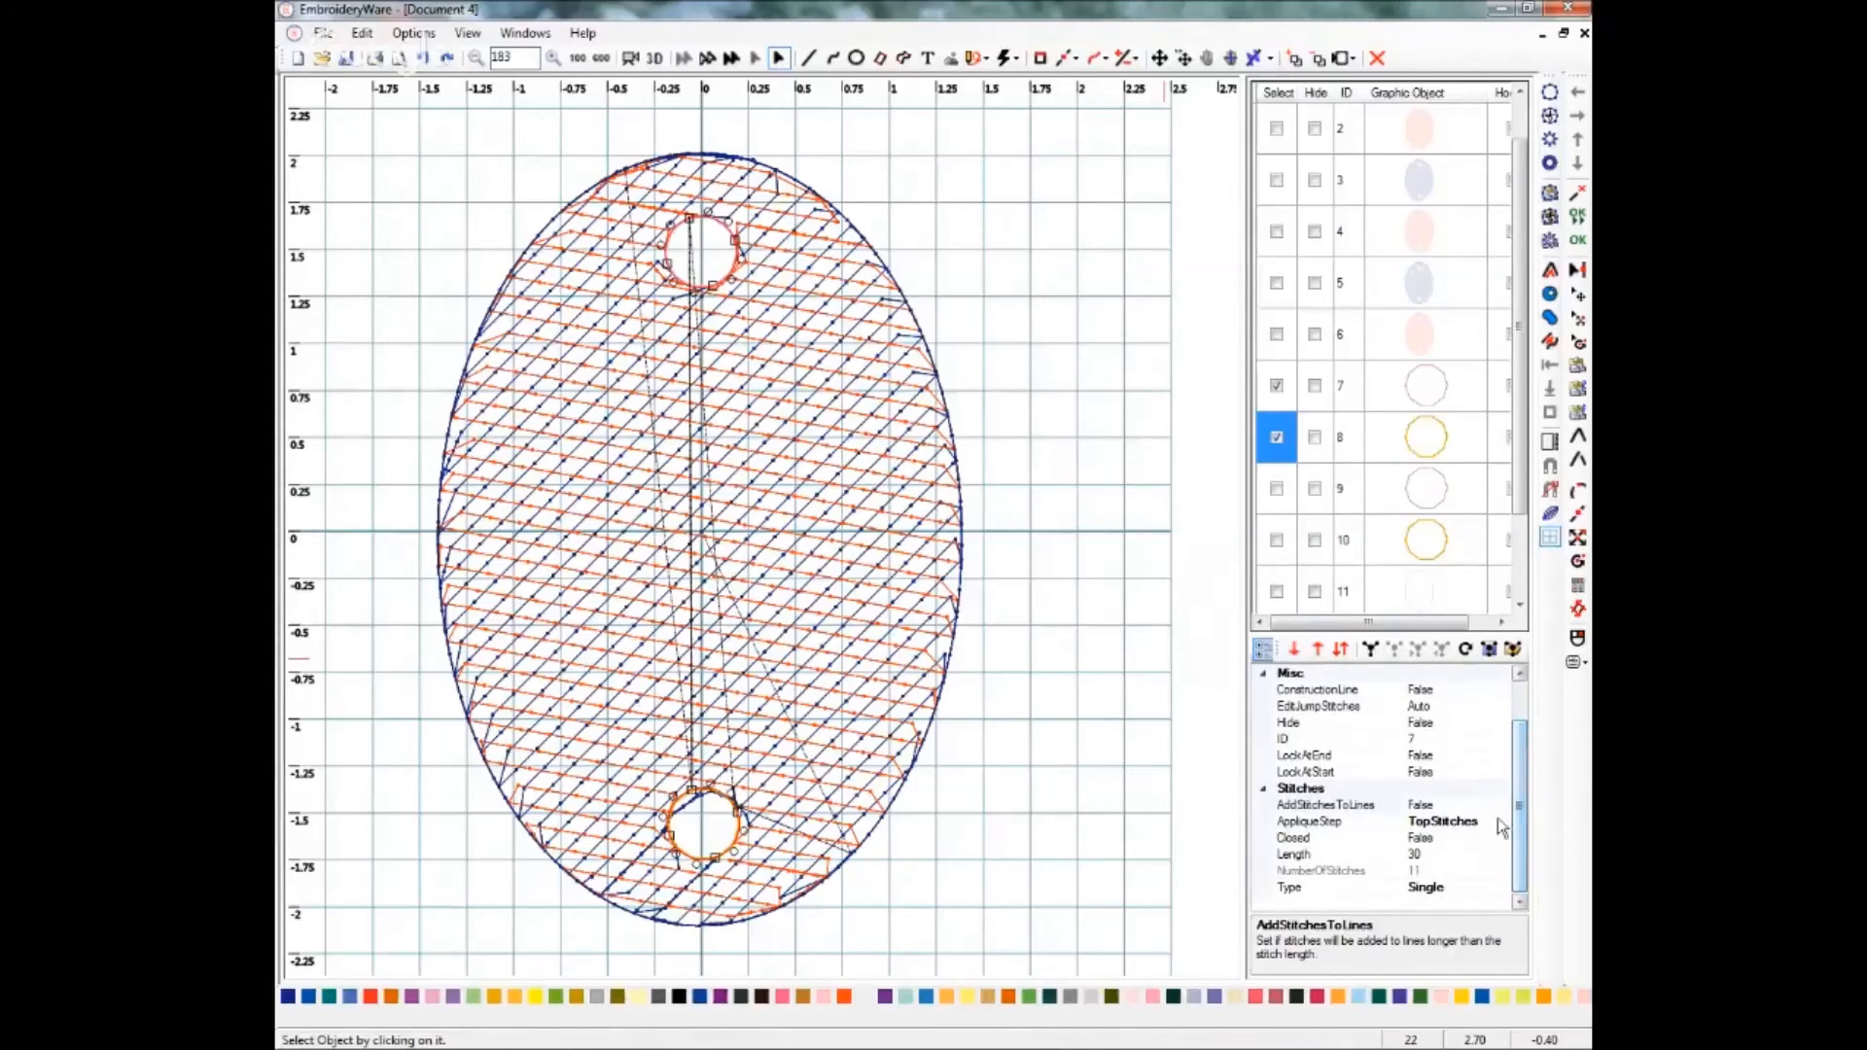
click(1436, 889)
click(1501, 888)
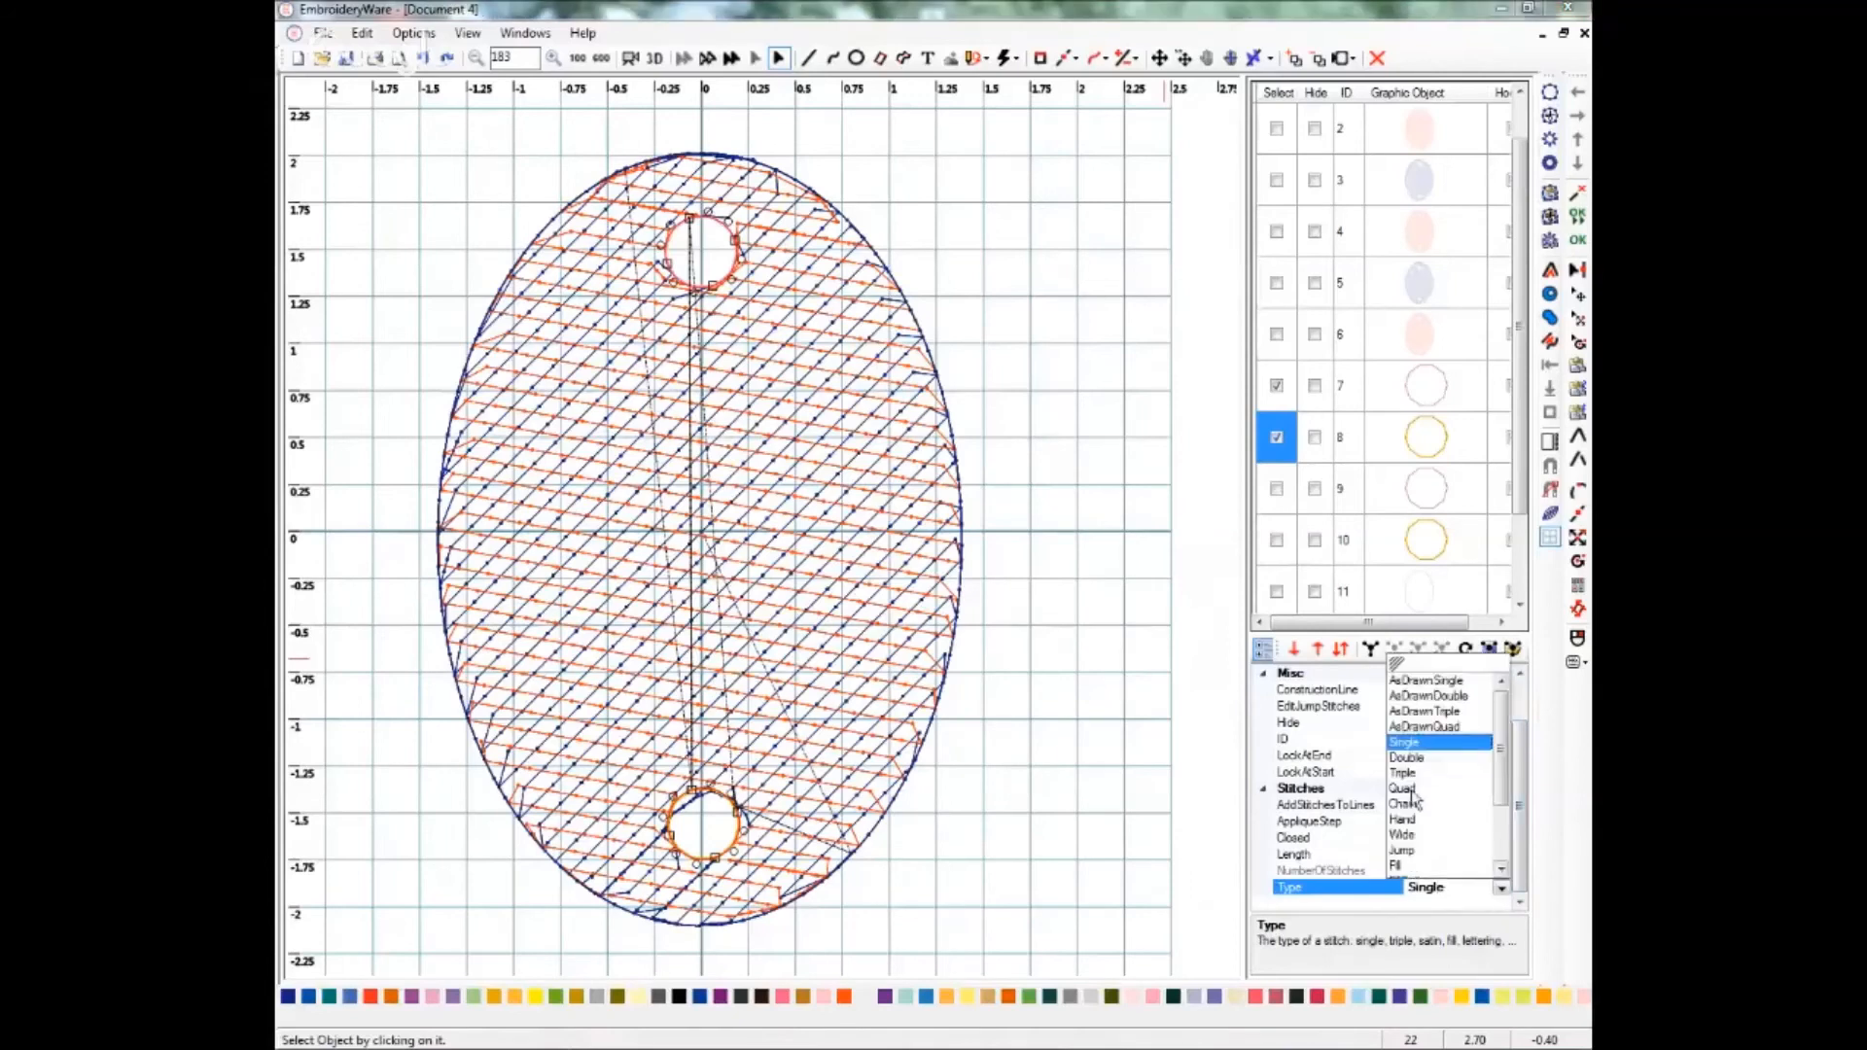
click(1401, 836)
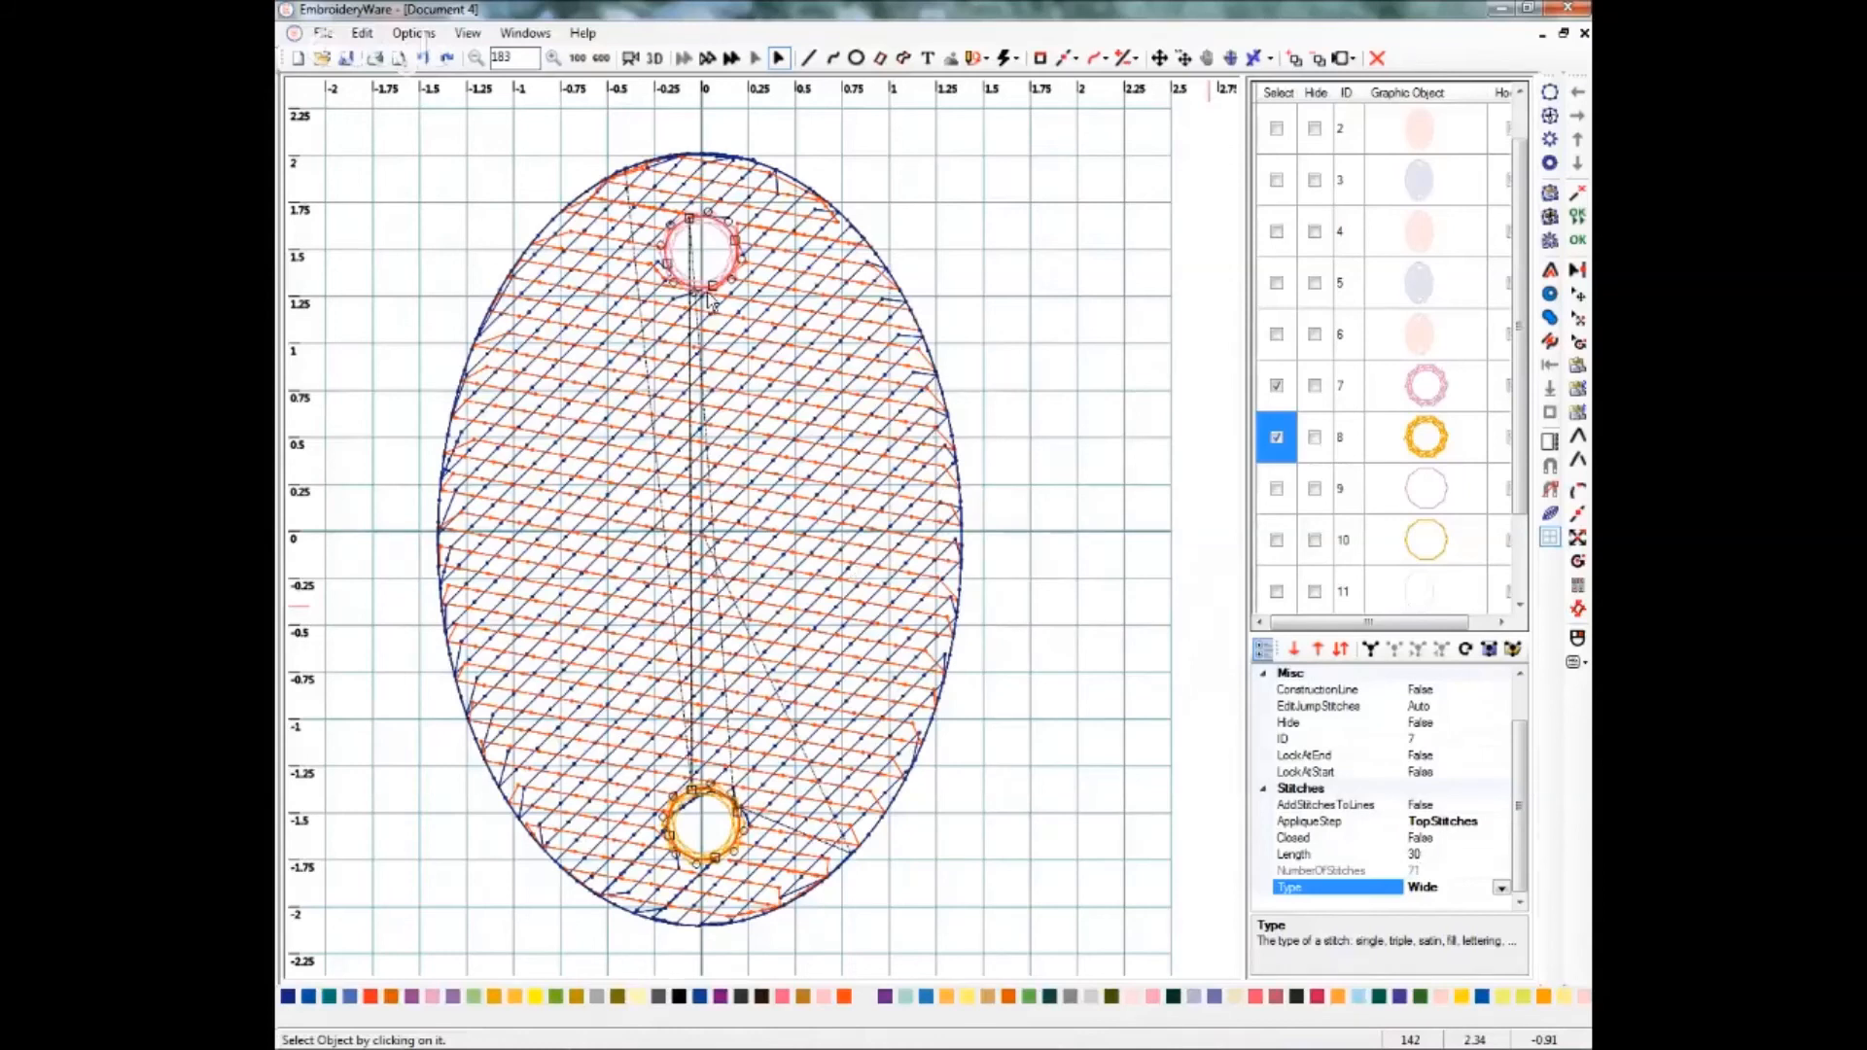
Switch the selection to the second pair of hole circles and set their stitch type to Satin.
click(1277, 386)
click(1277, 438)
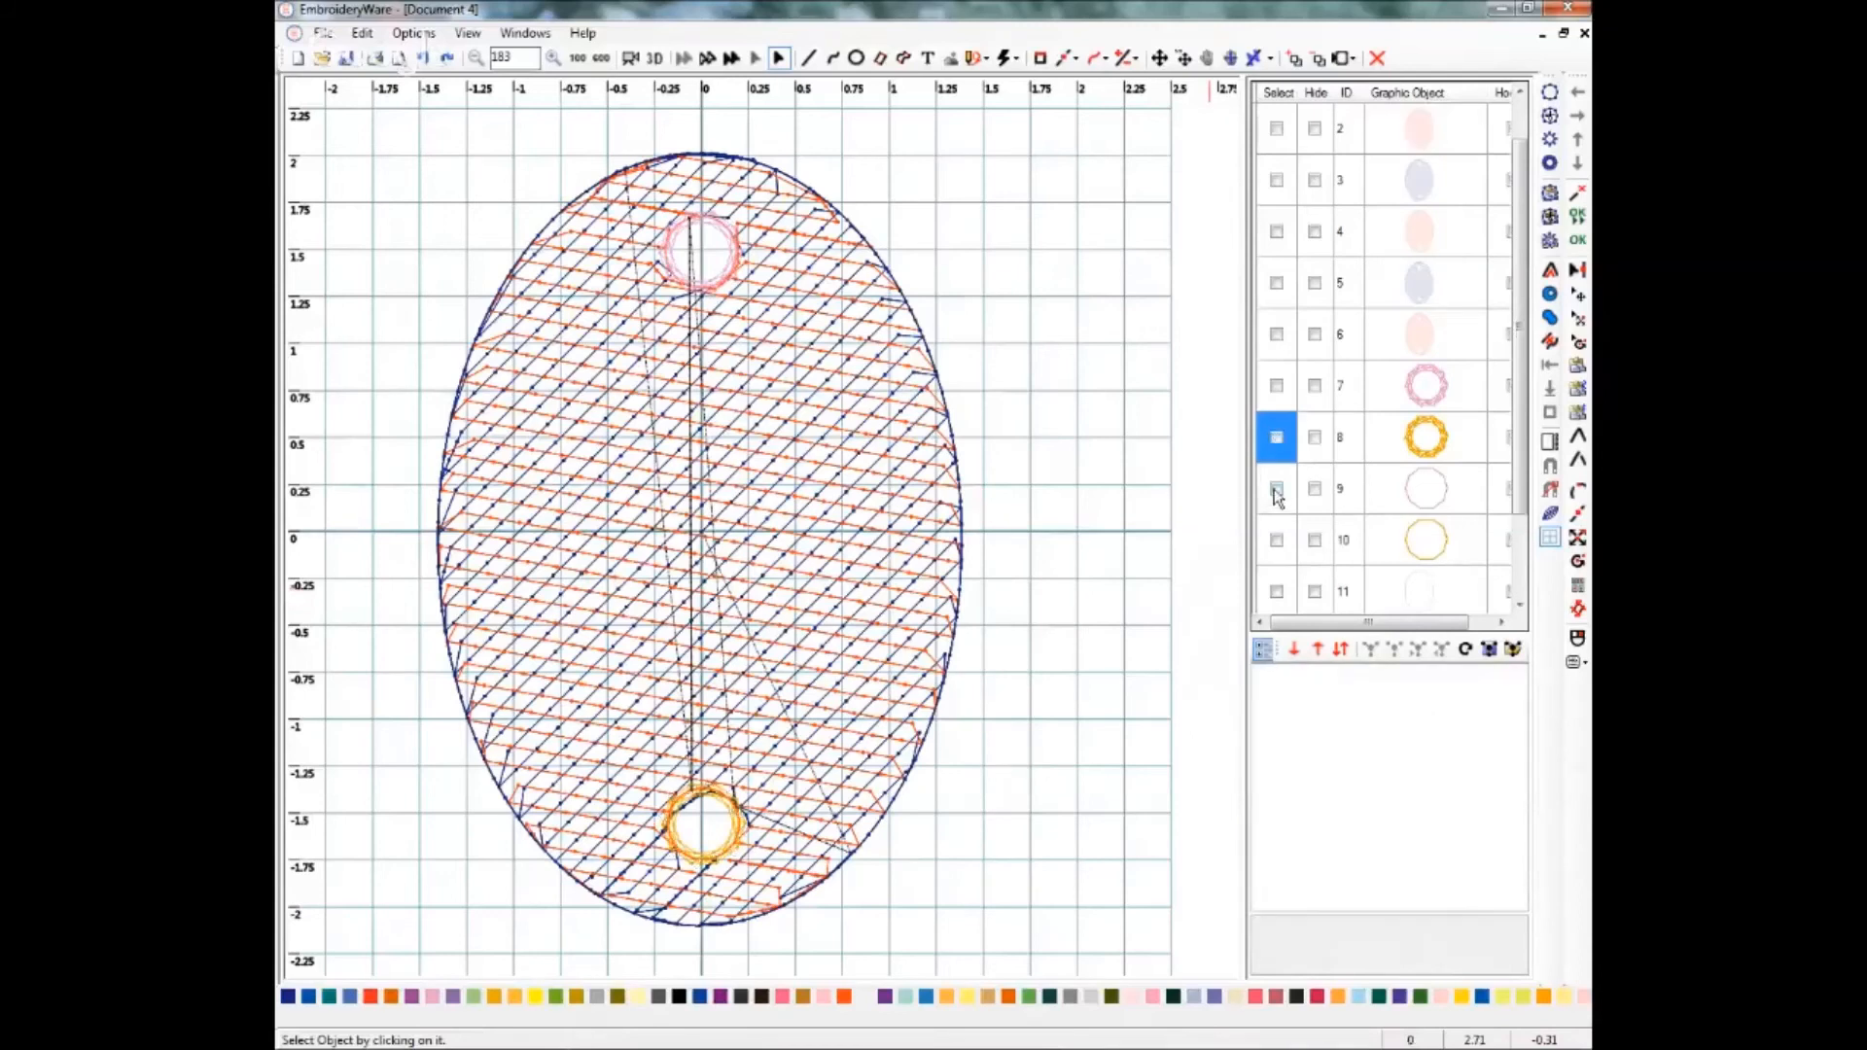
click(1276, 489)
click(1277, 541)
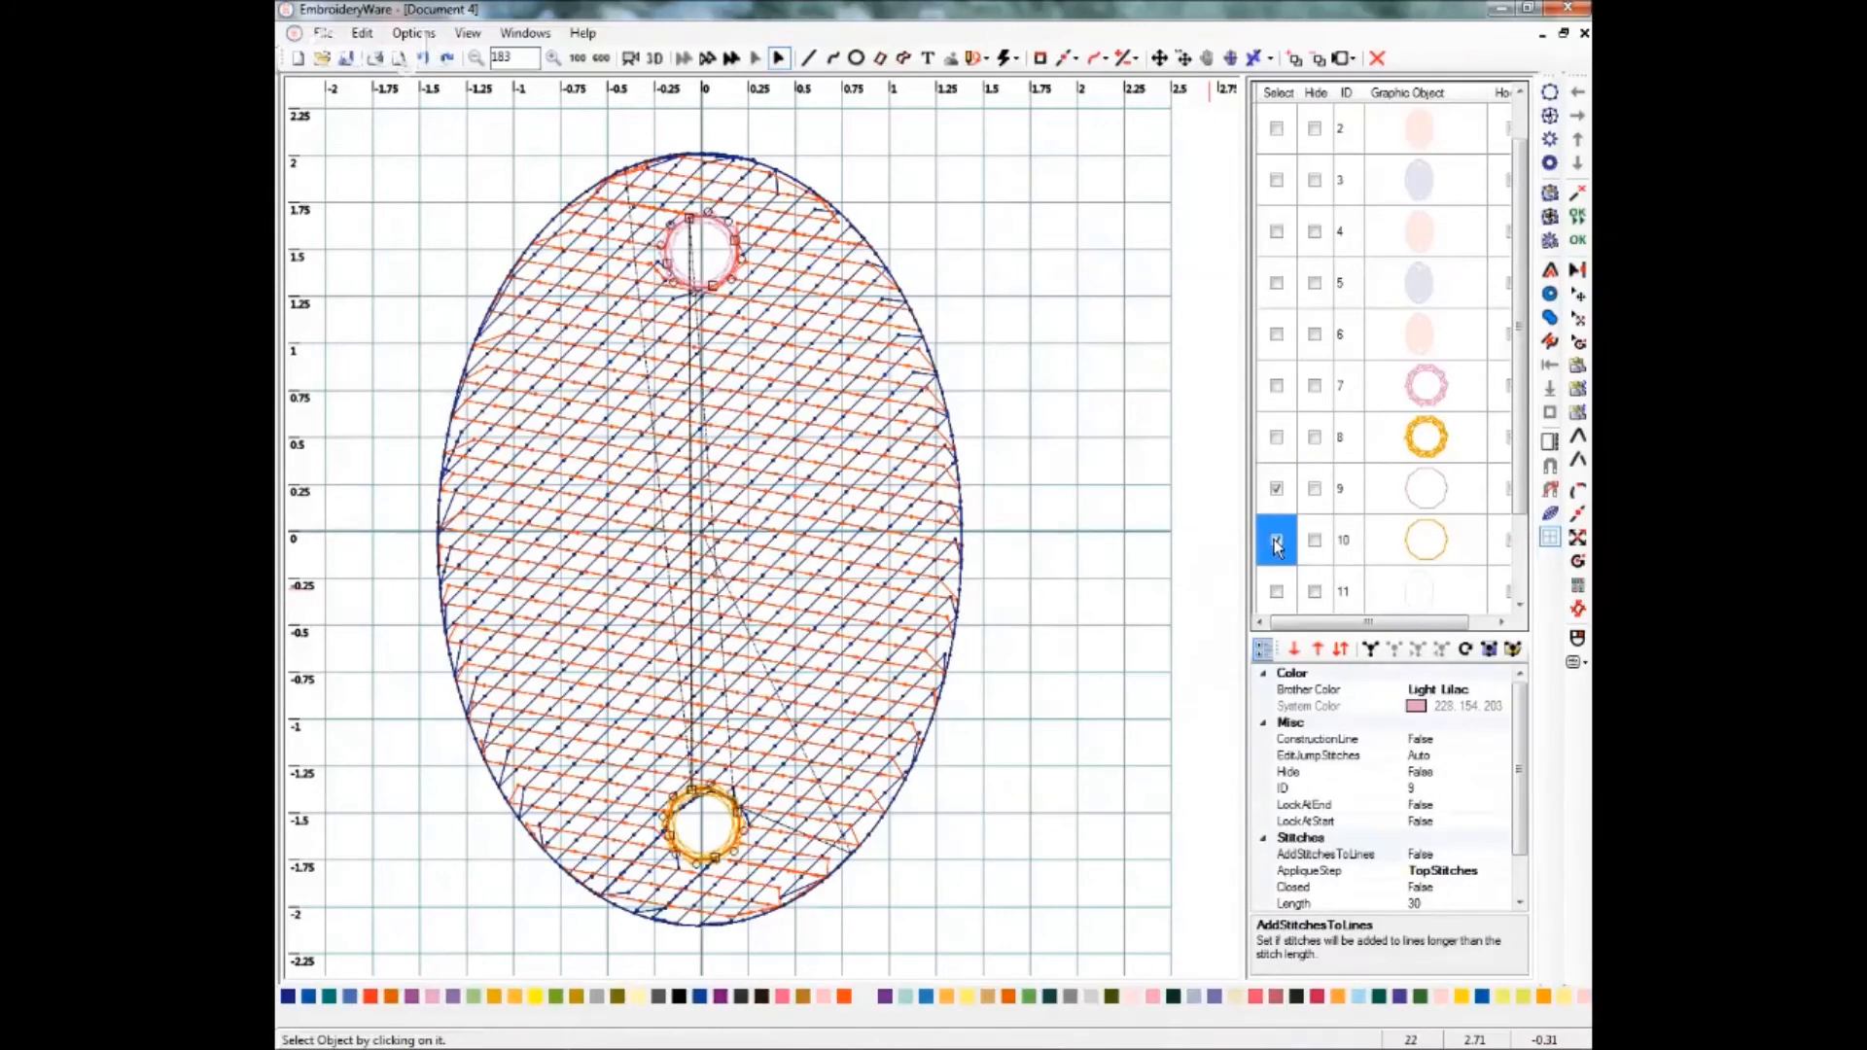
scroll(1518, 893, down, 1)
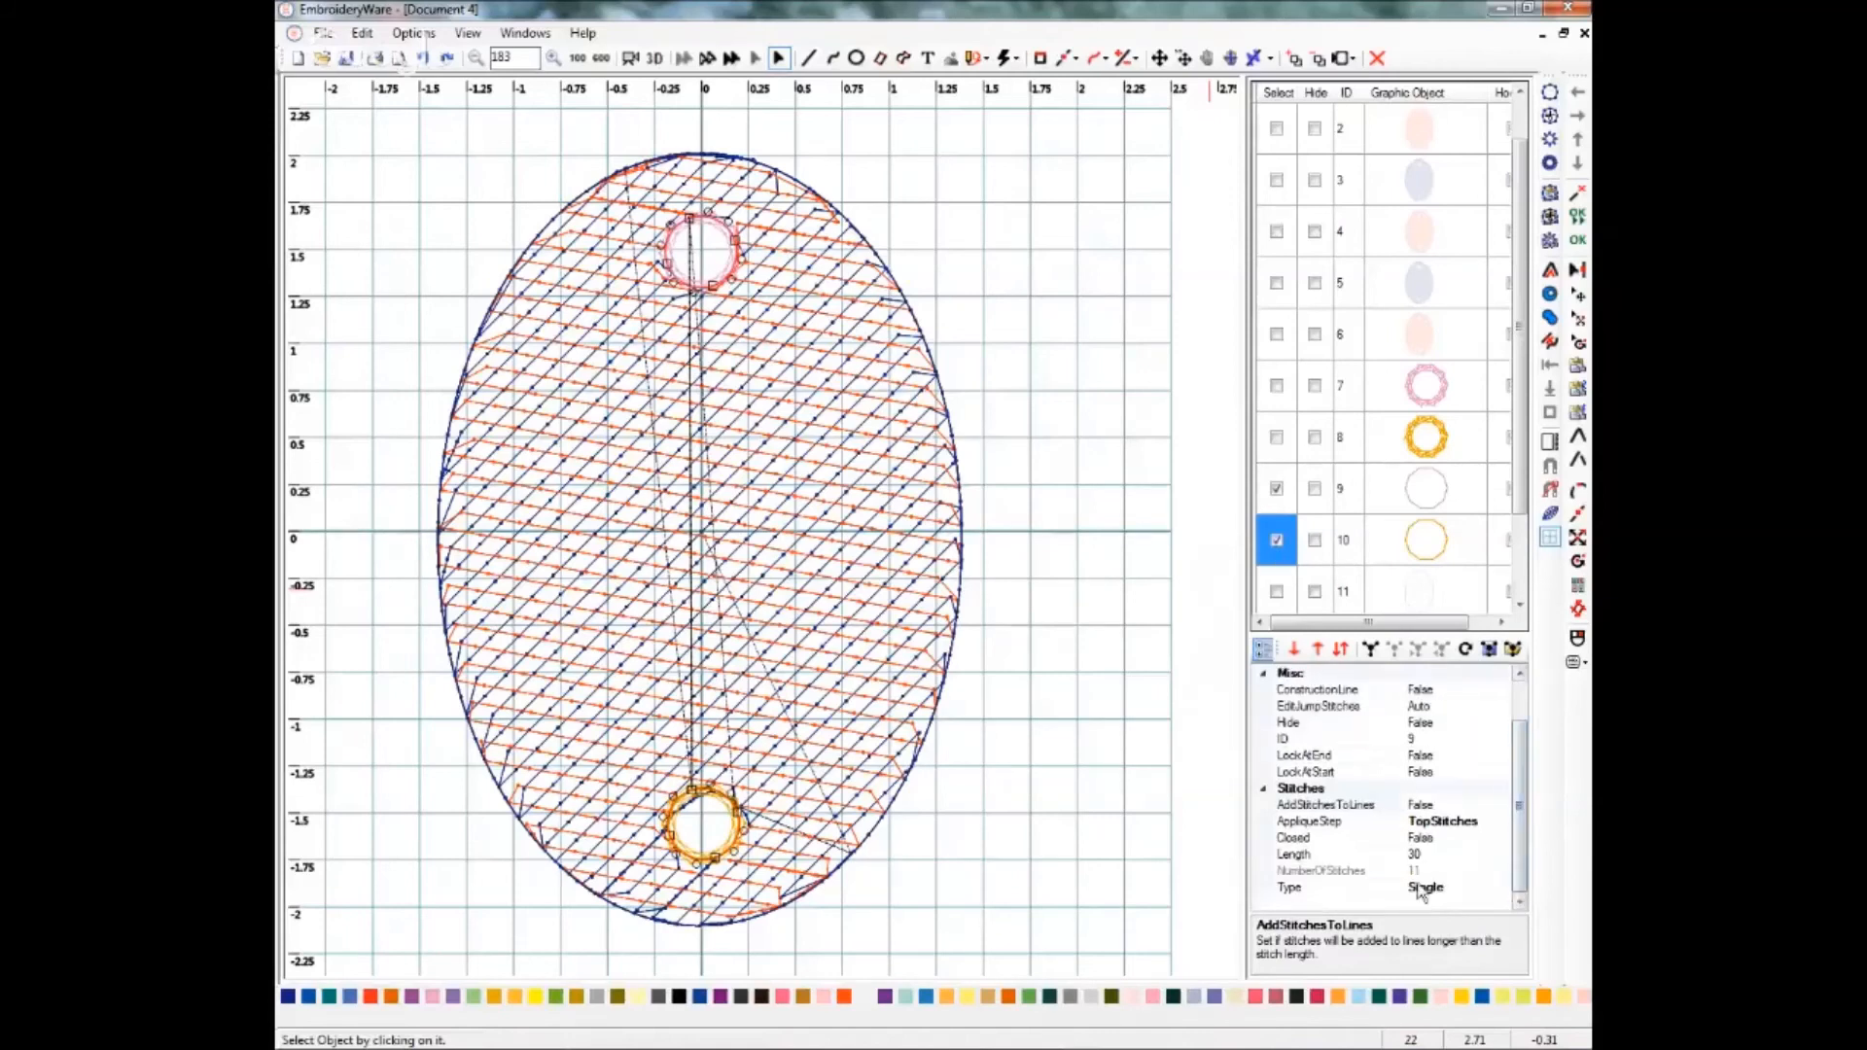
click(1422, 888)
click(1501, 891)
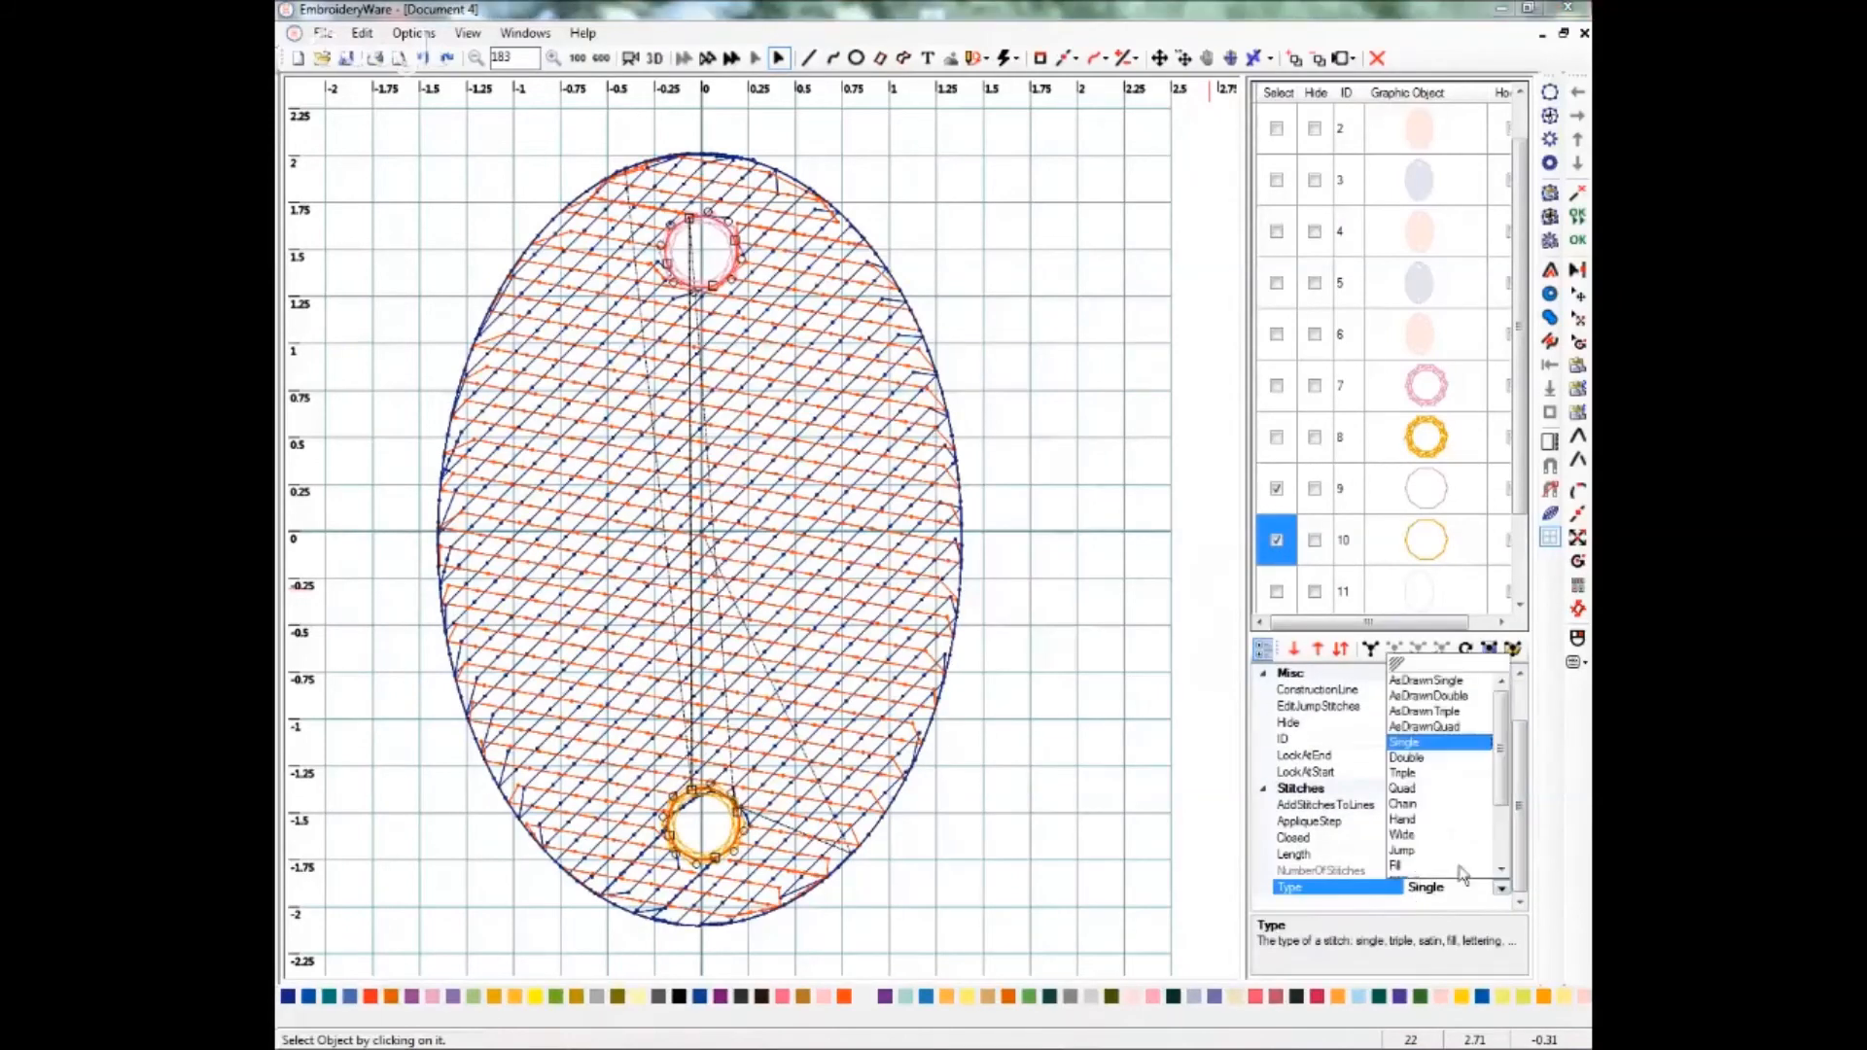
click(1502, 842)
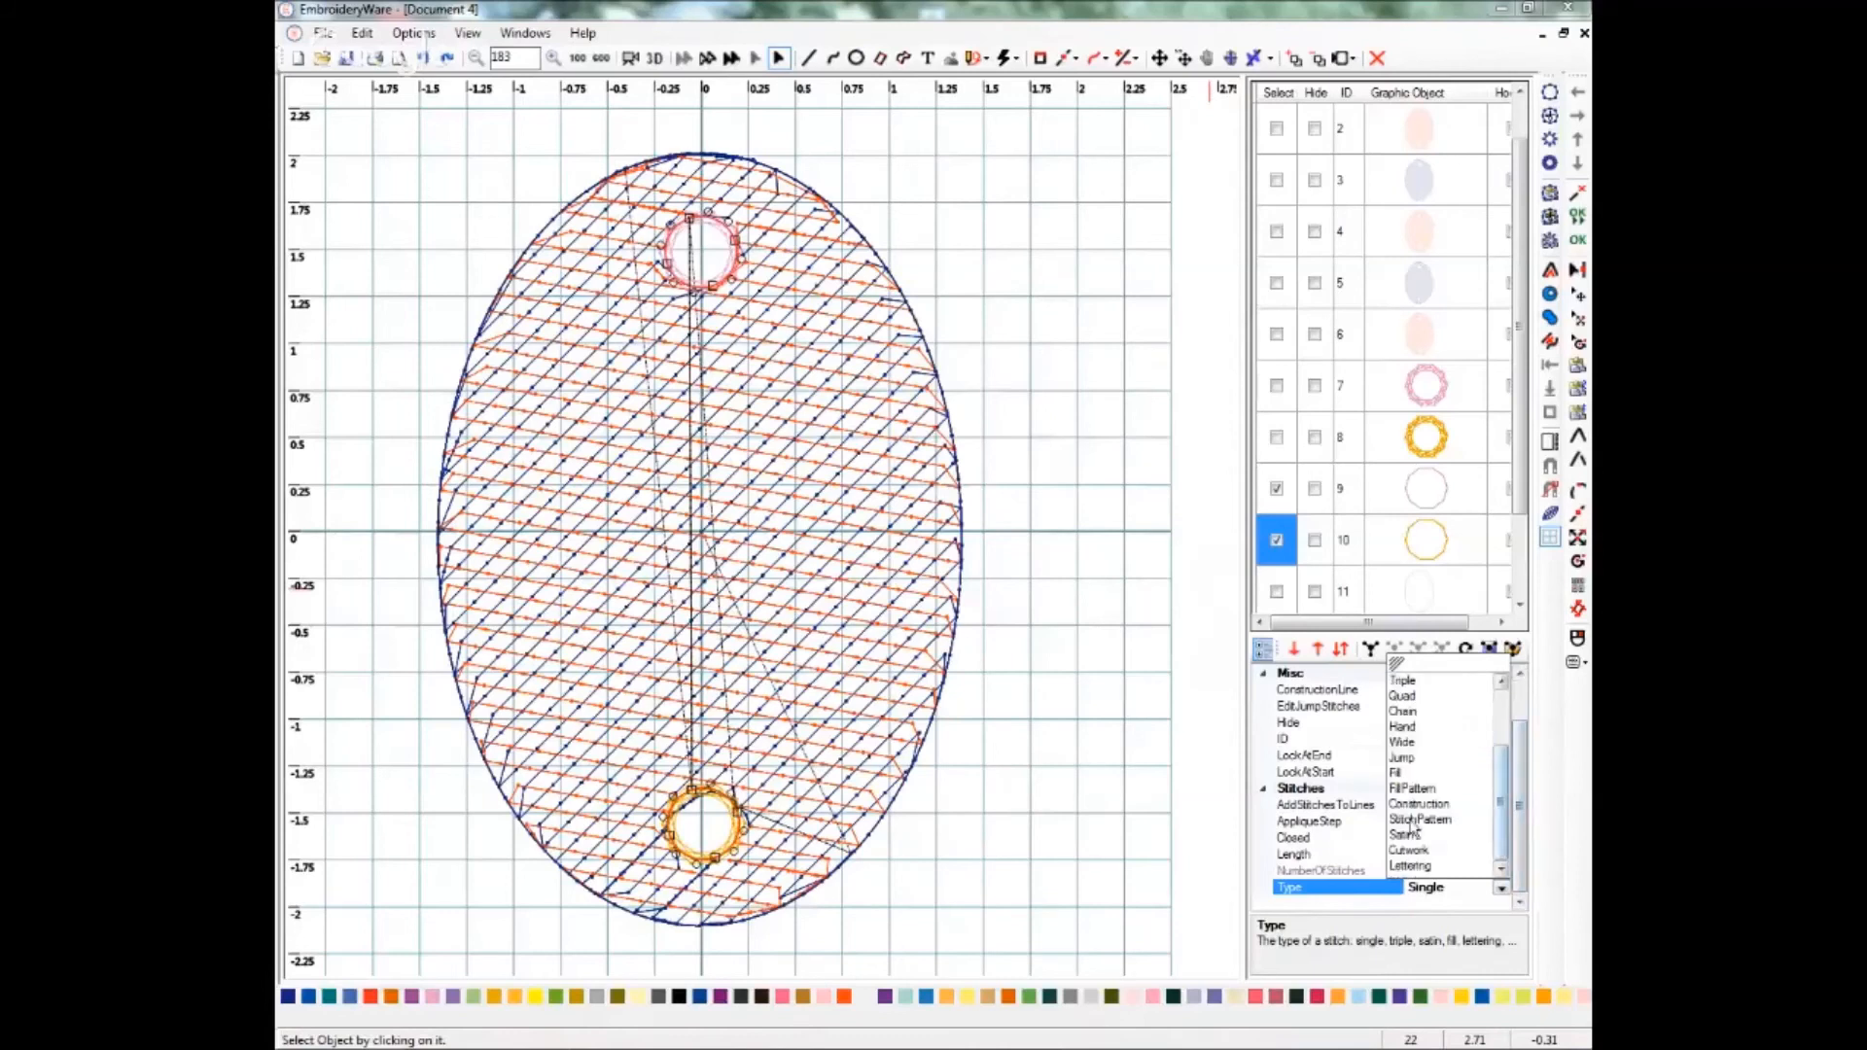
click(1404, 835)
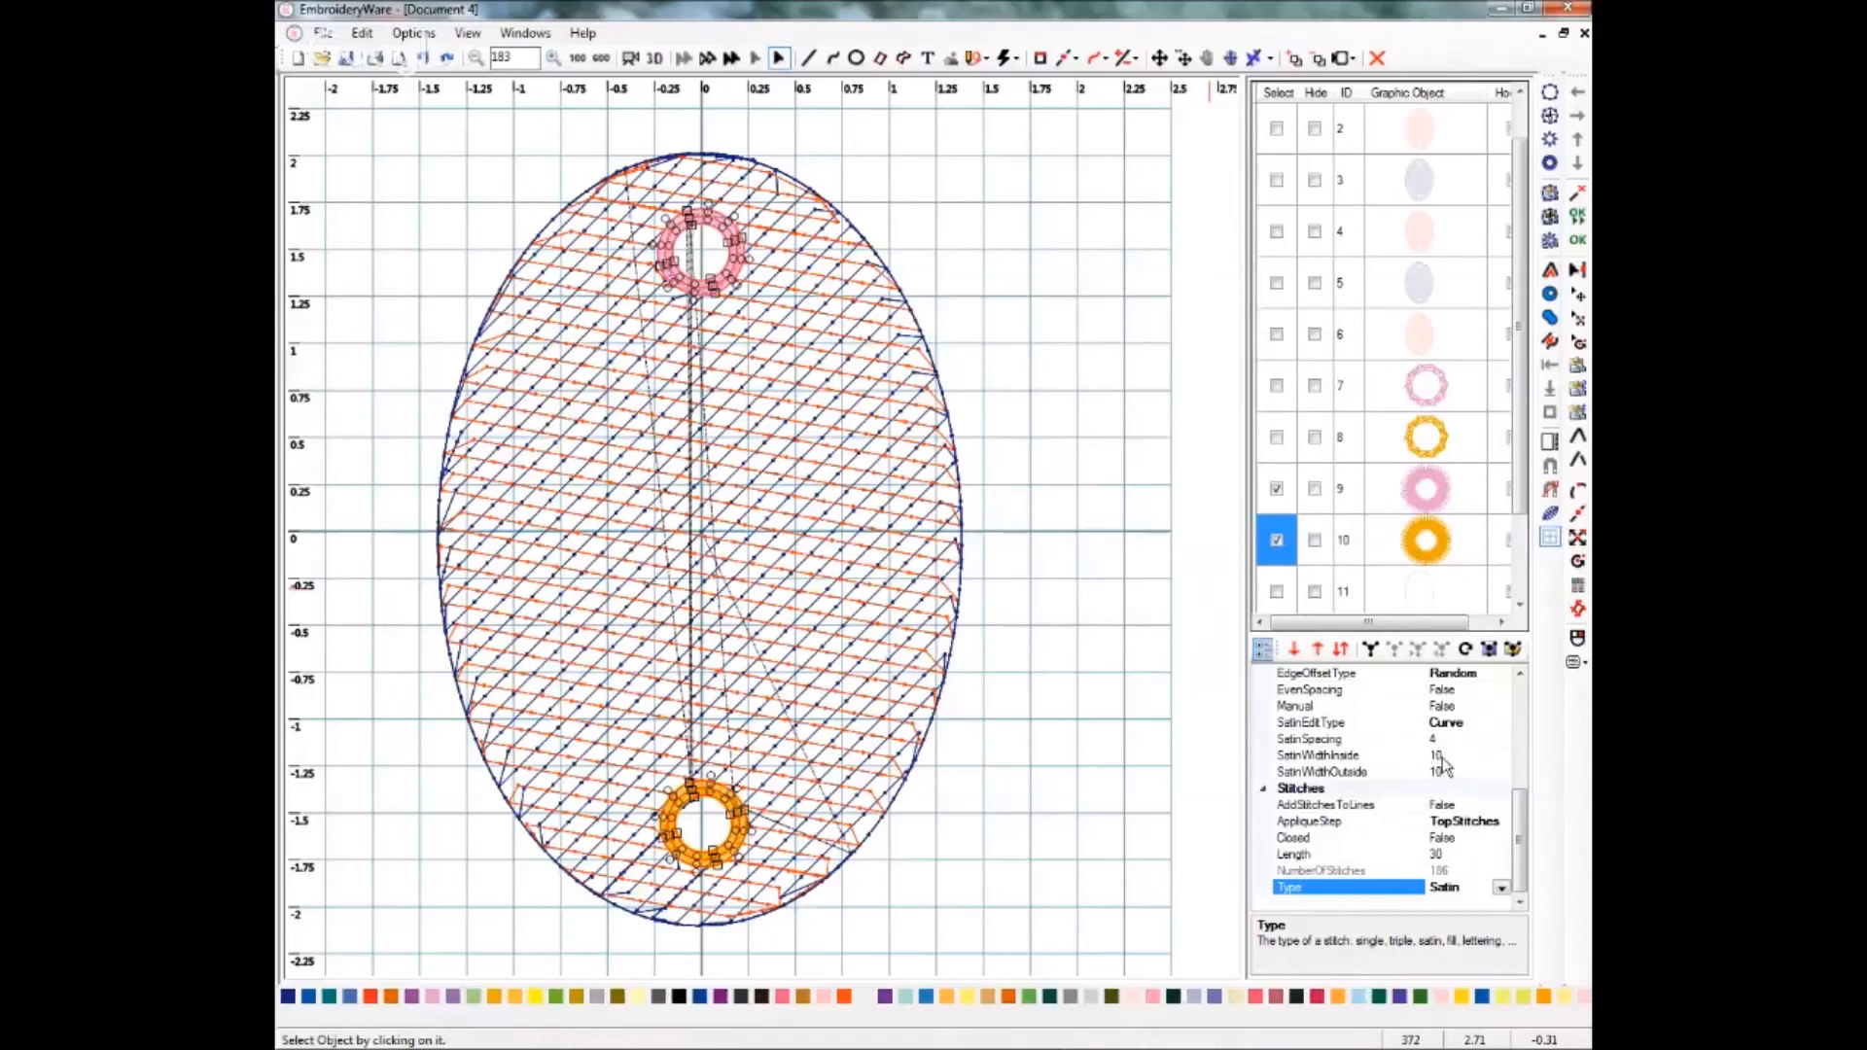
Set the satin inside width of the second hole circles to 15.
click(1441, 756)
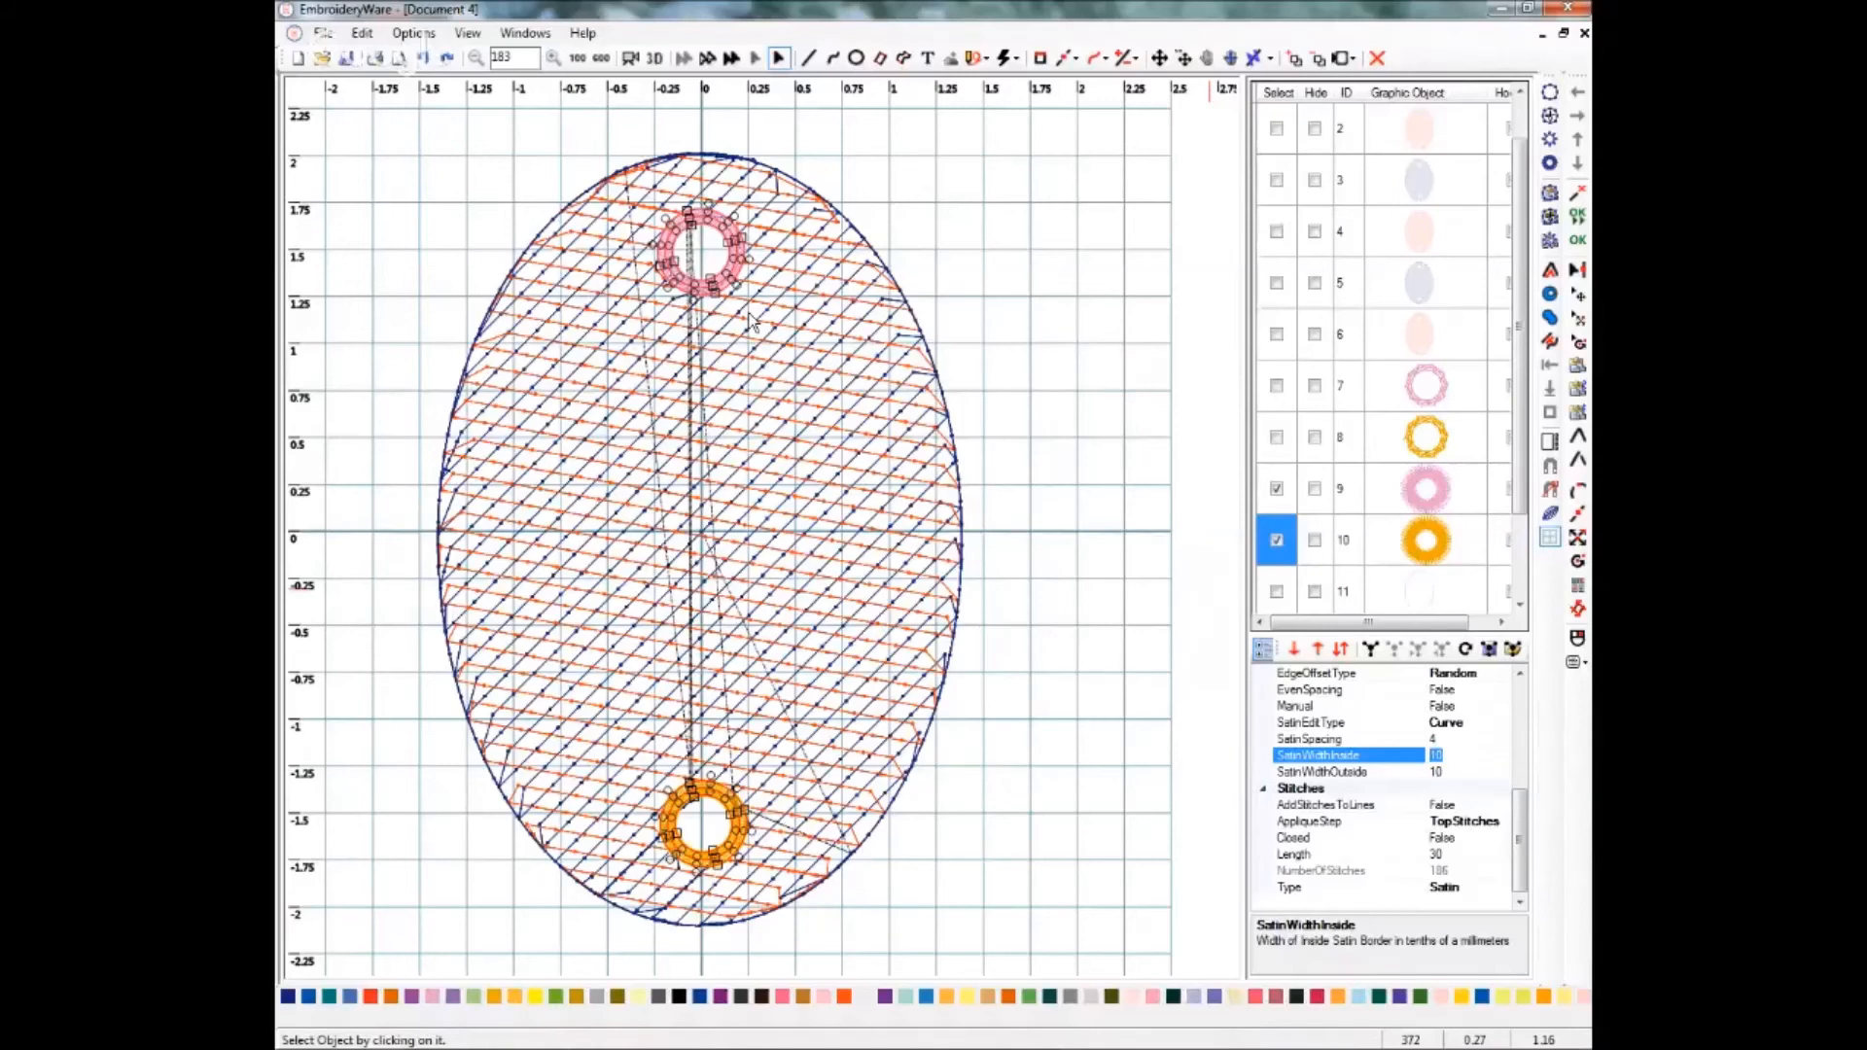
text(1)
click(1450, 772)
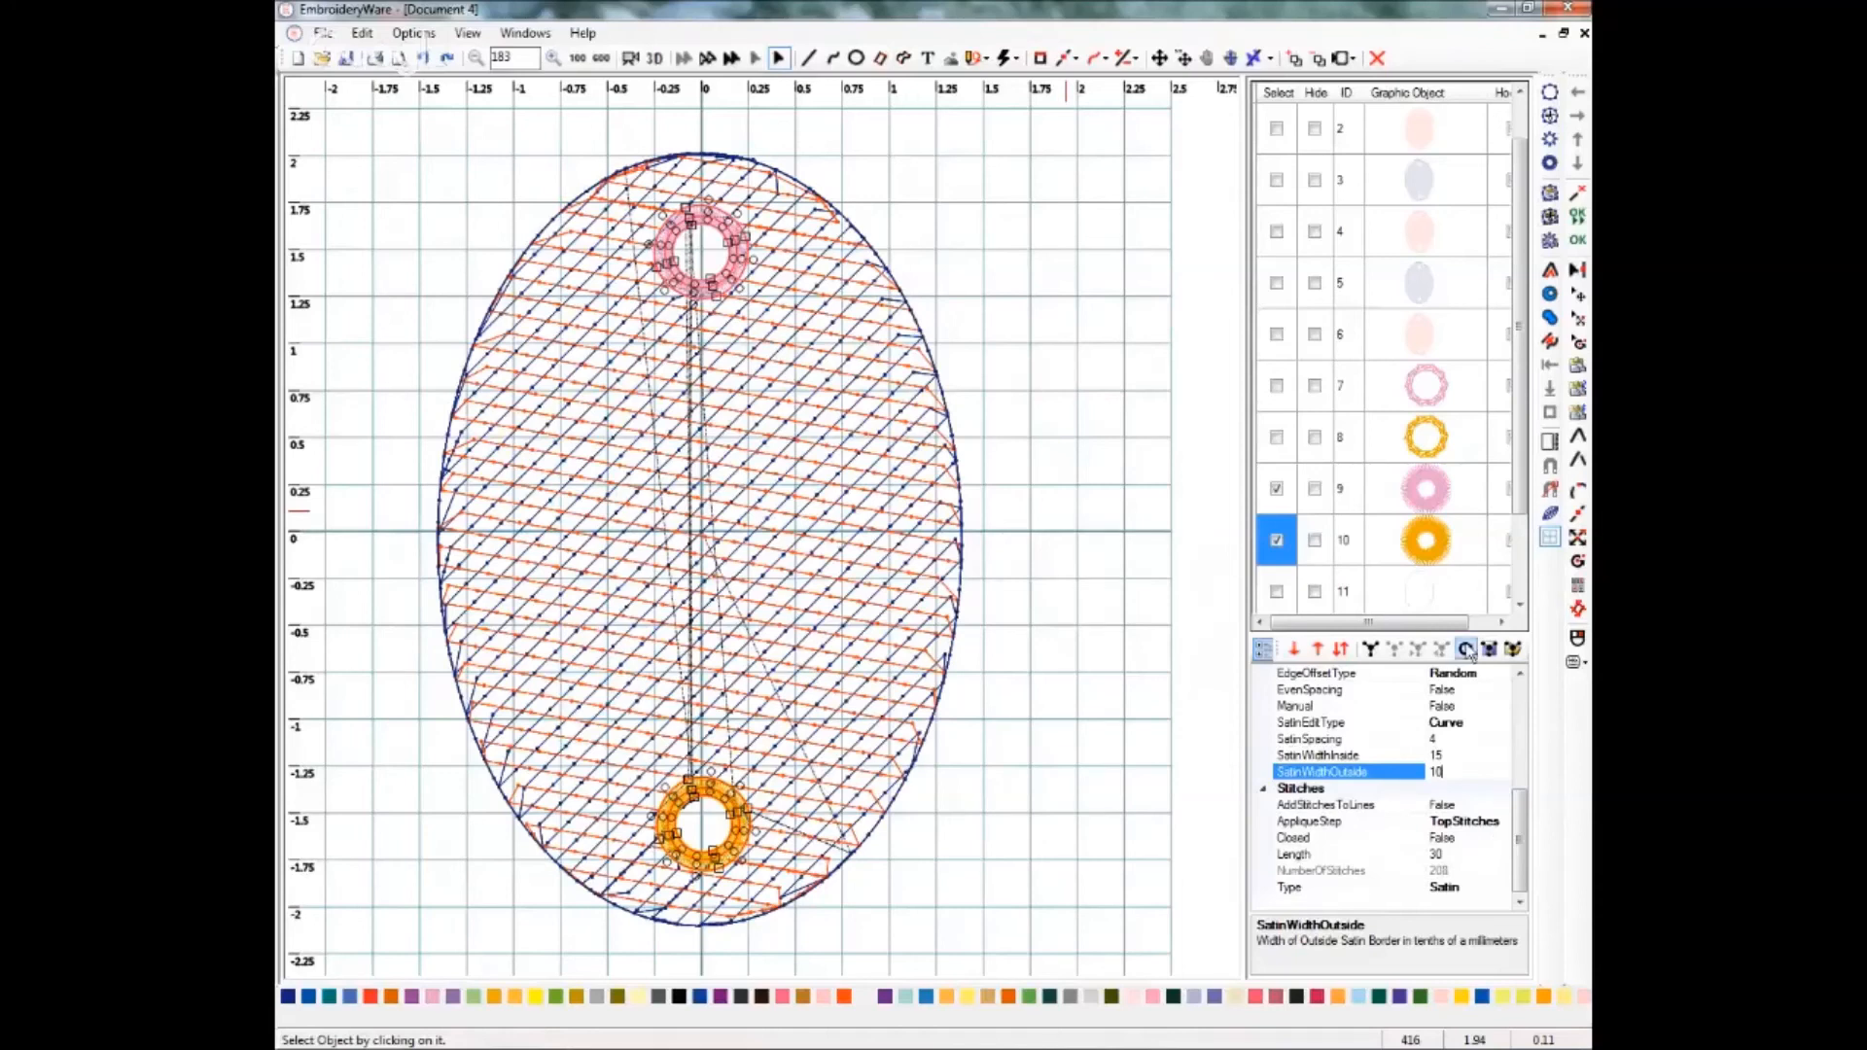
click(1274, 487)
click(1278, 537)
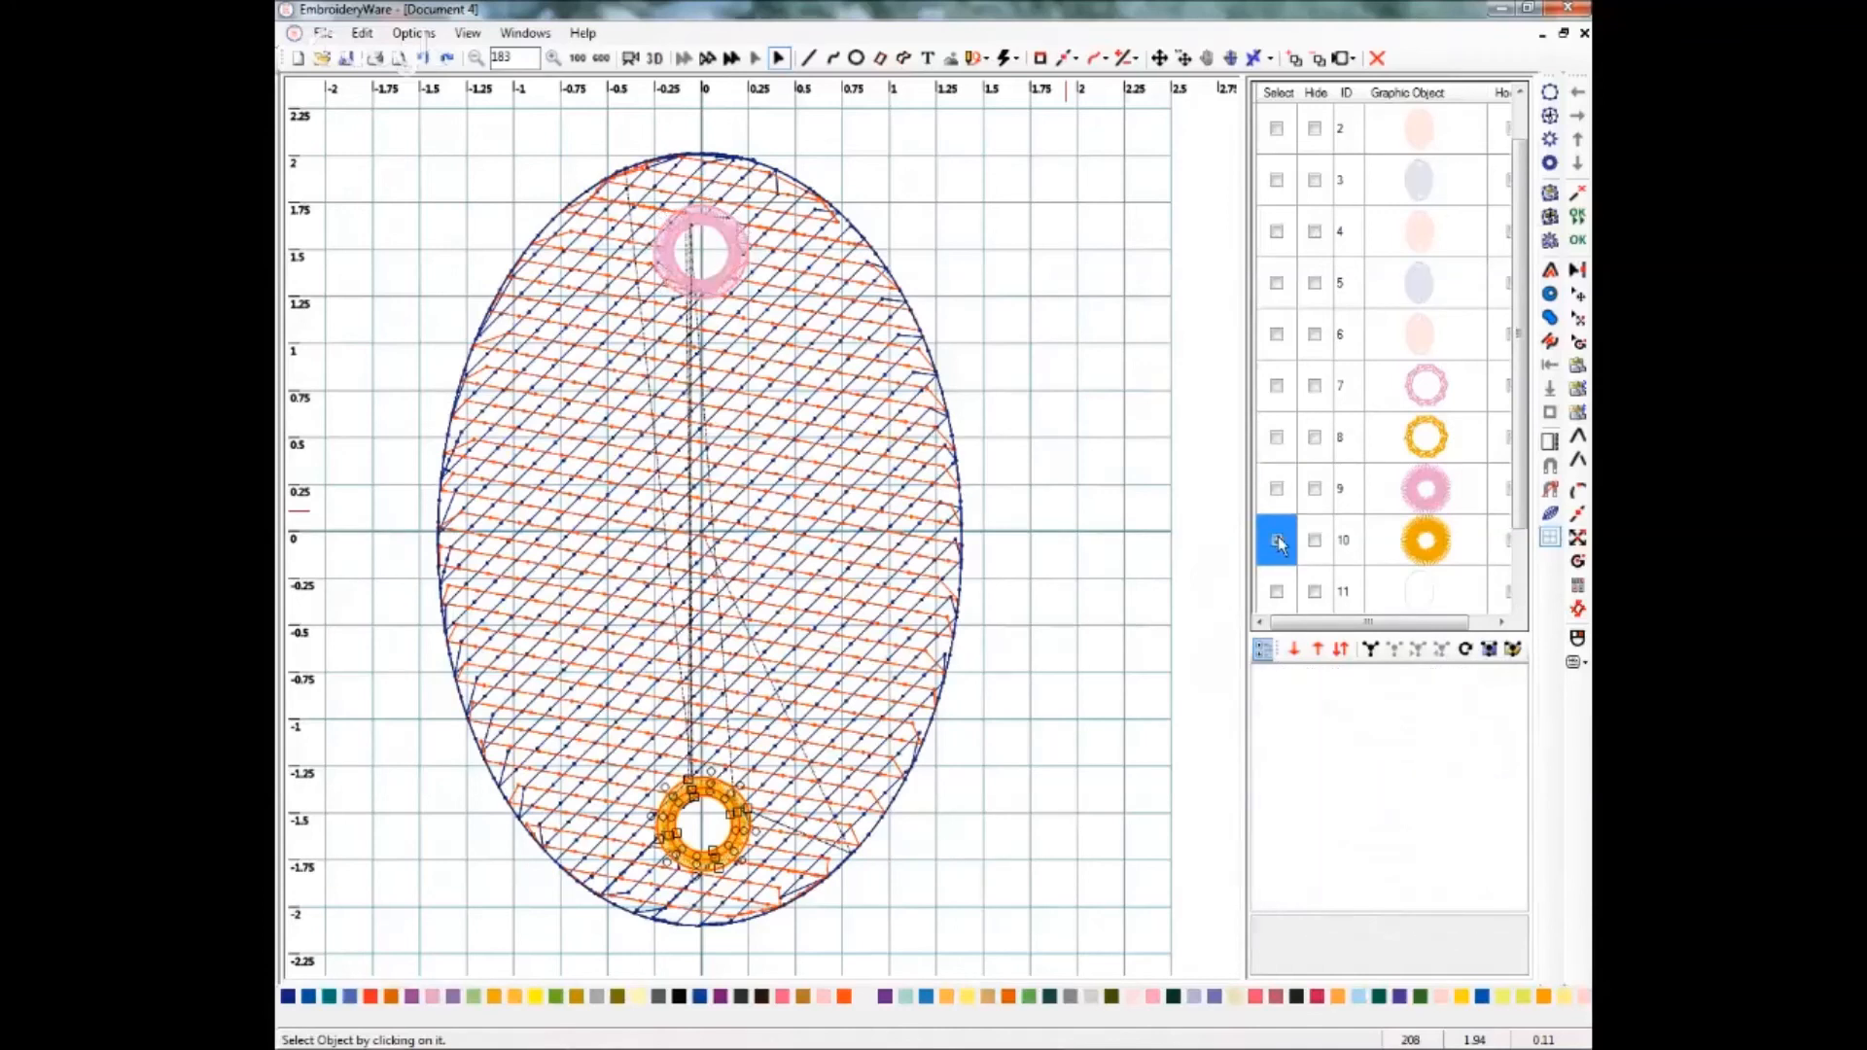
Select the first outline oval and set its stitch type to Wide with a stitch length of 15.
click(1519, 609)
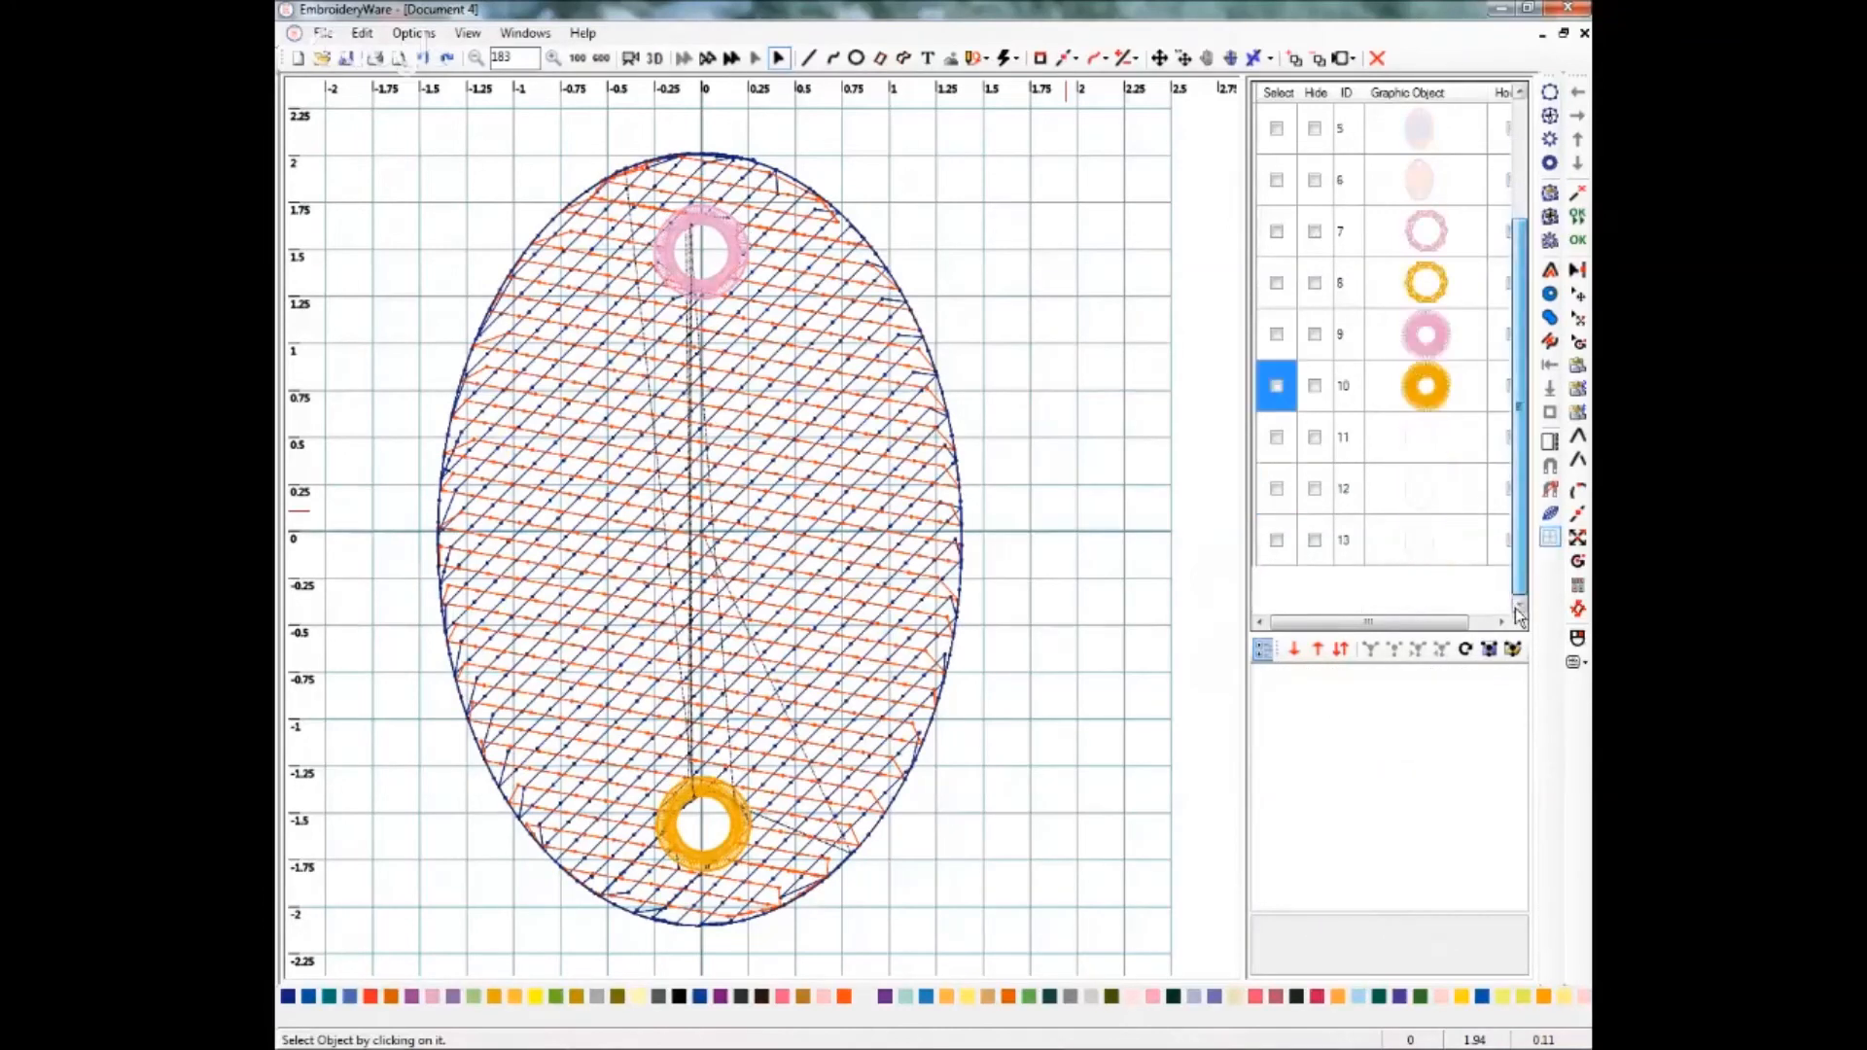
click(1274, 440)
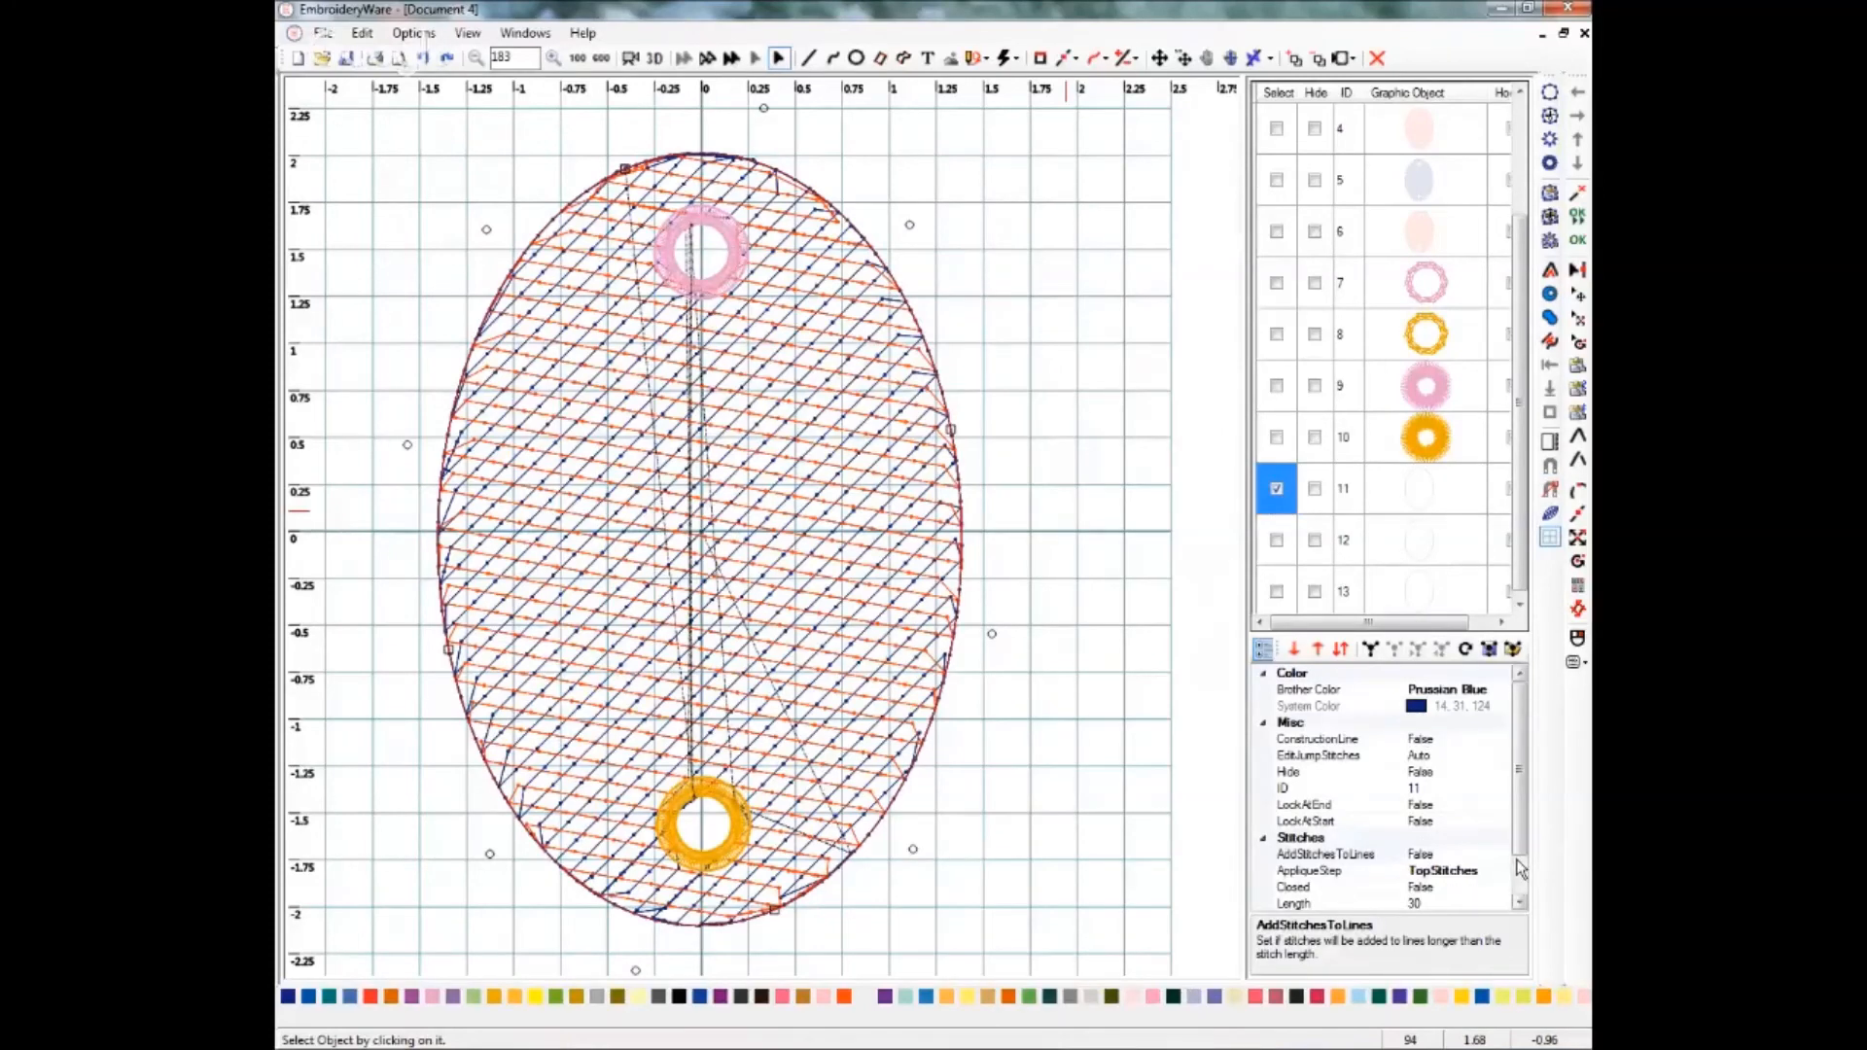
scroll(1519, 868, down, 1)
click(1424, 890)
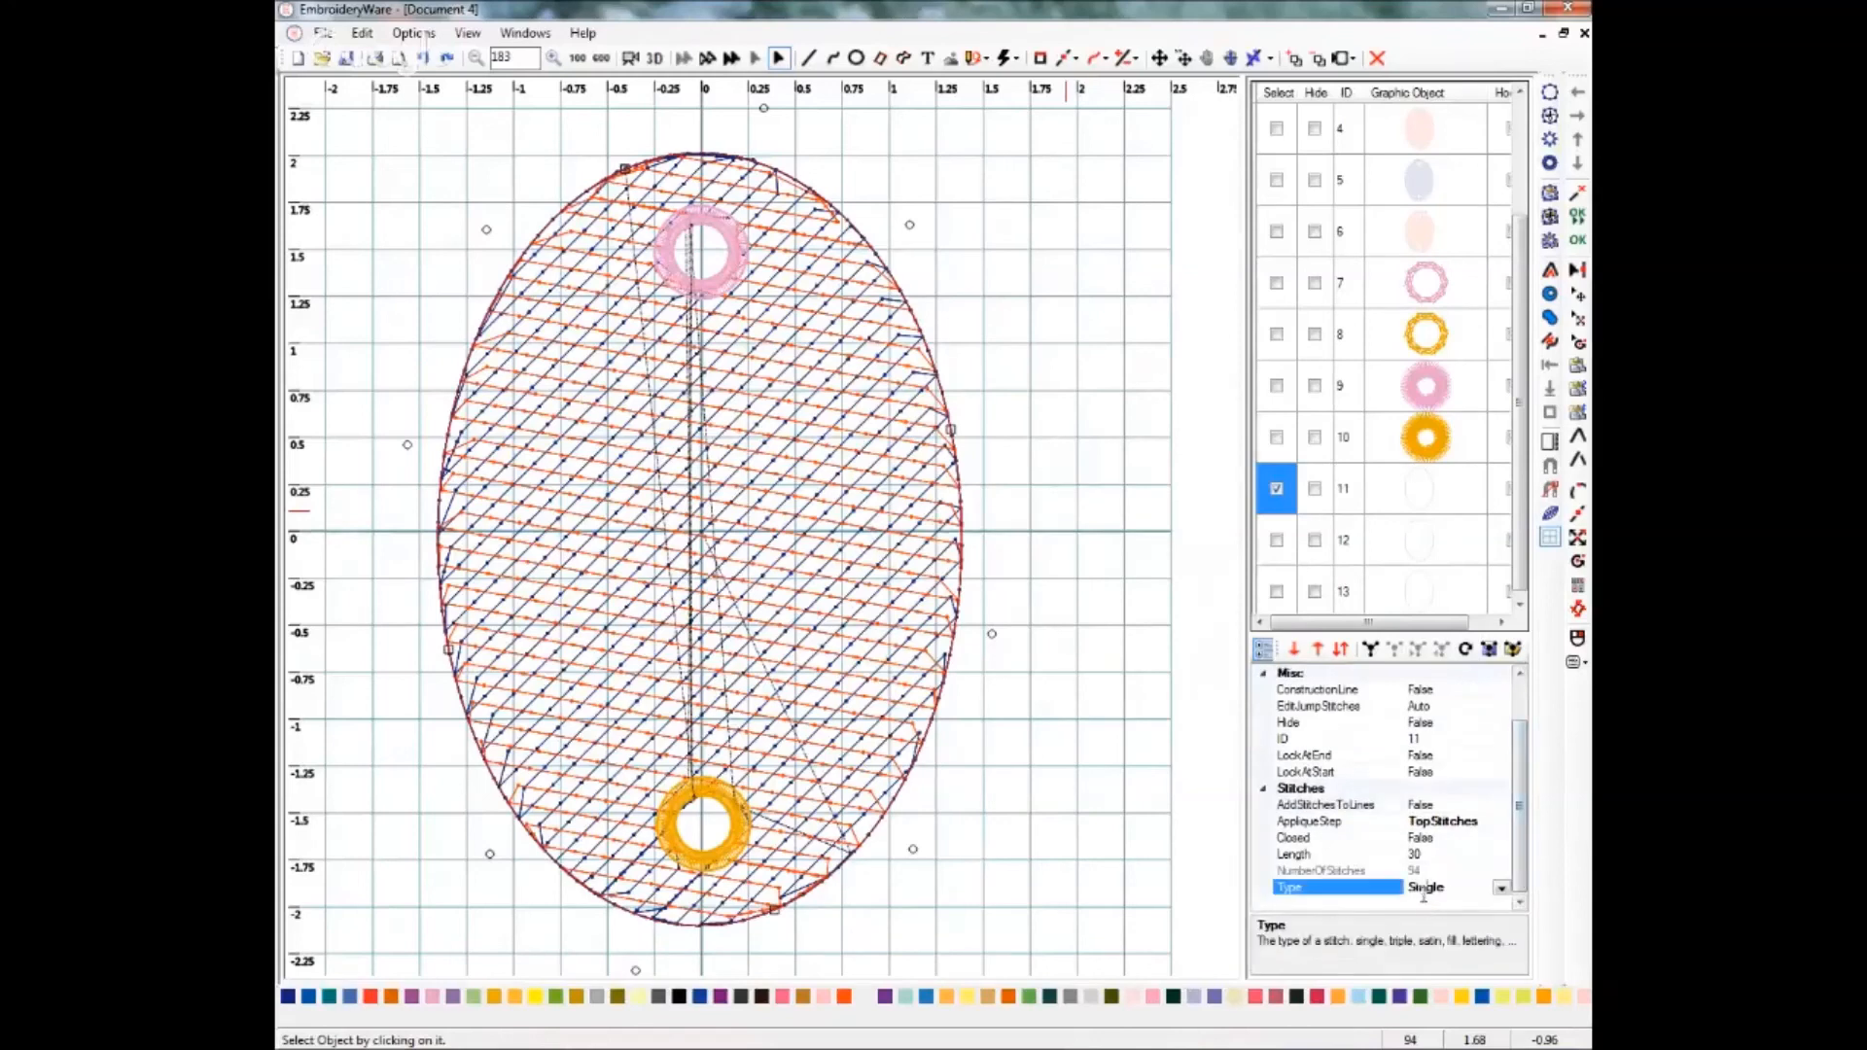
click(1502, 888)
click(1393, 854)
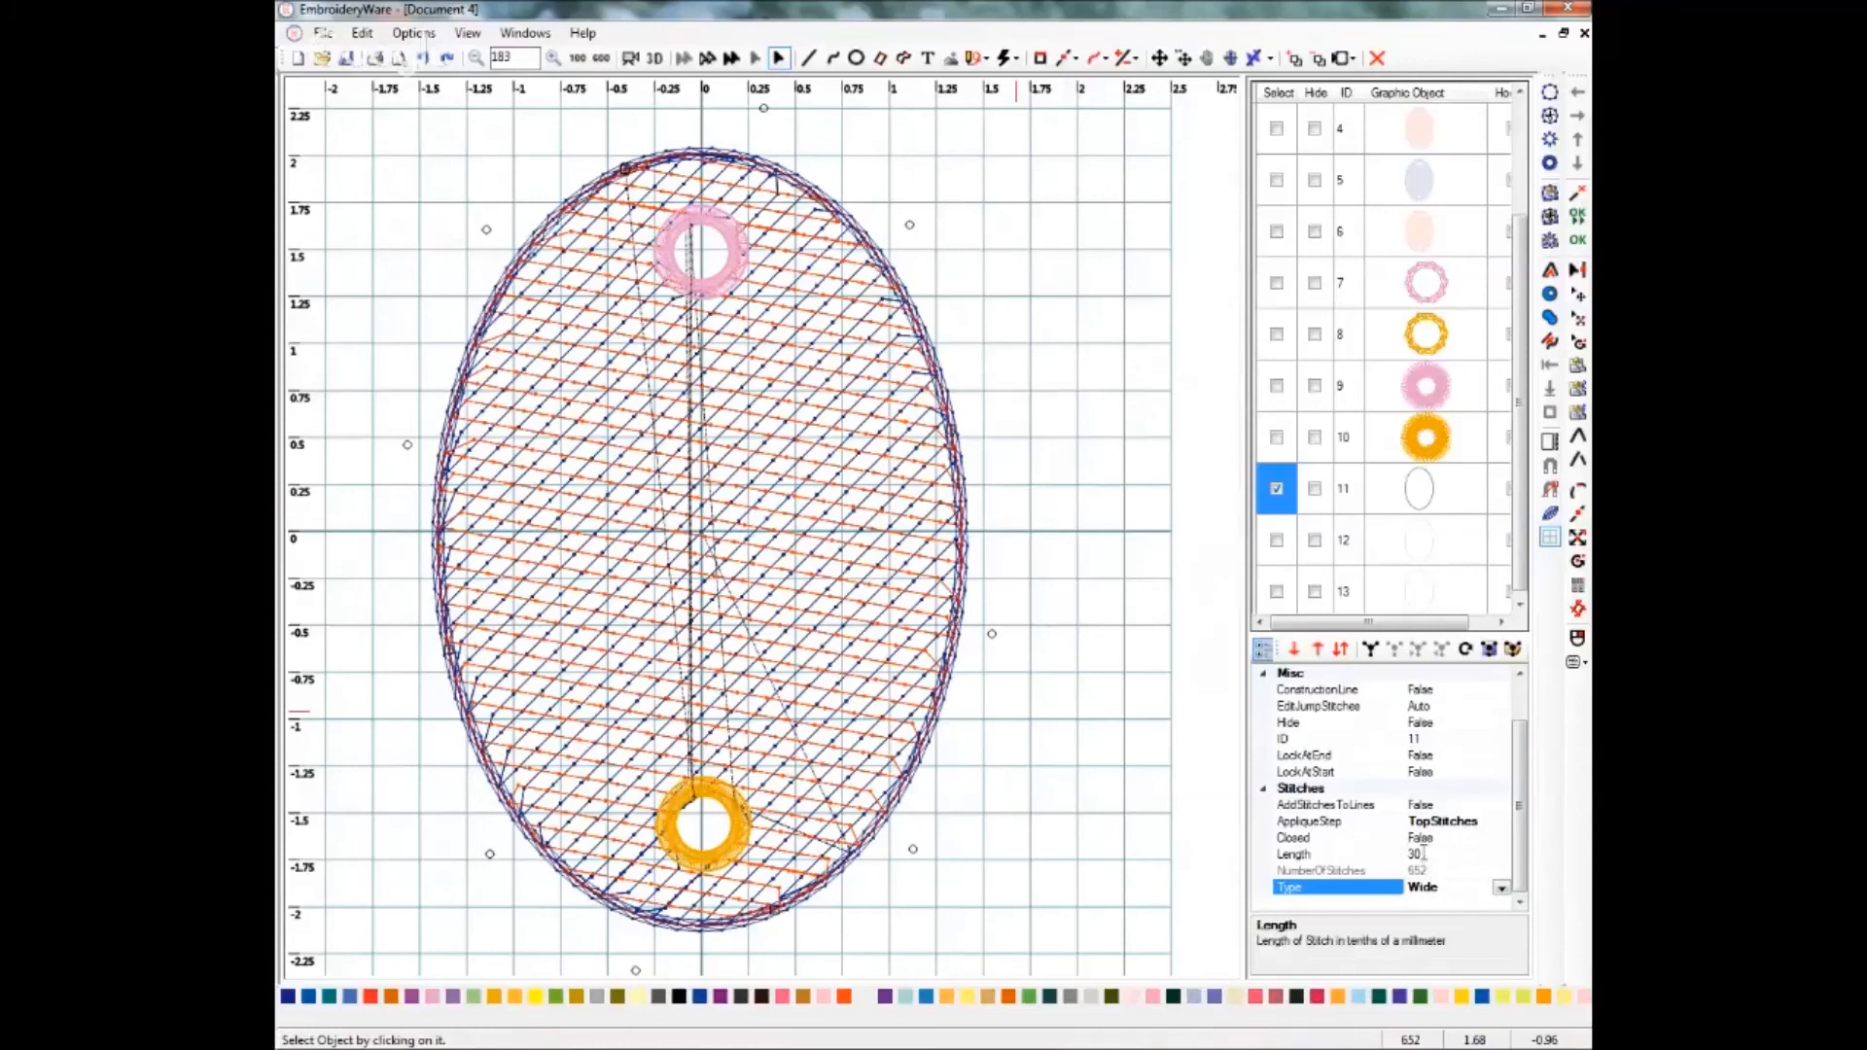
text(15)
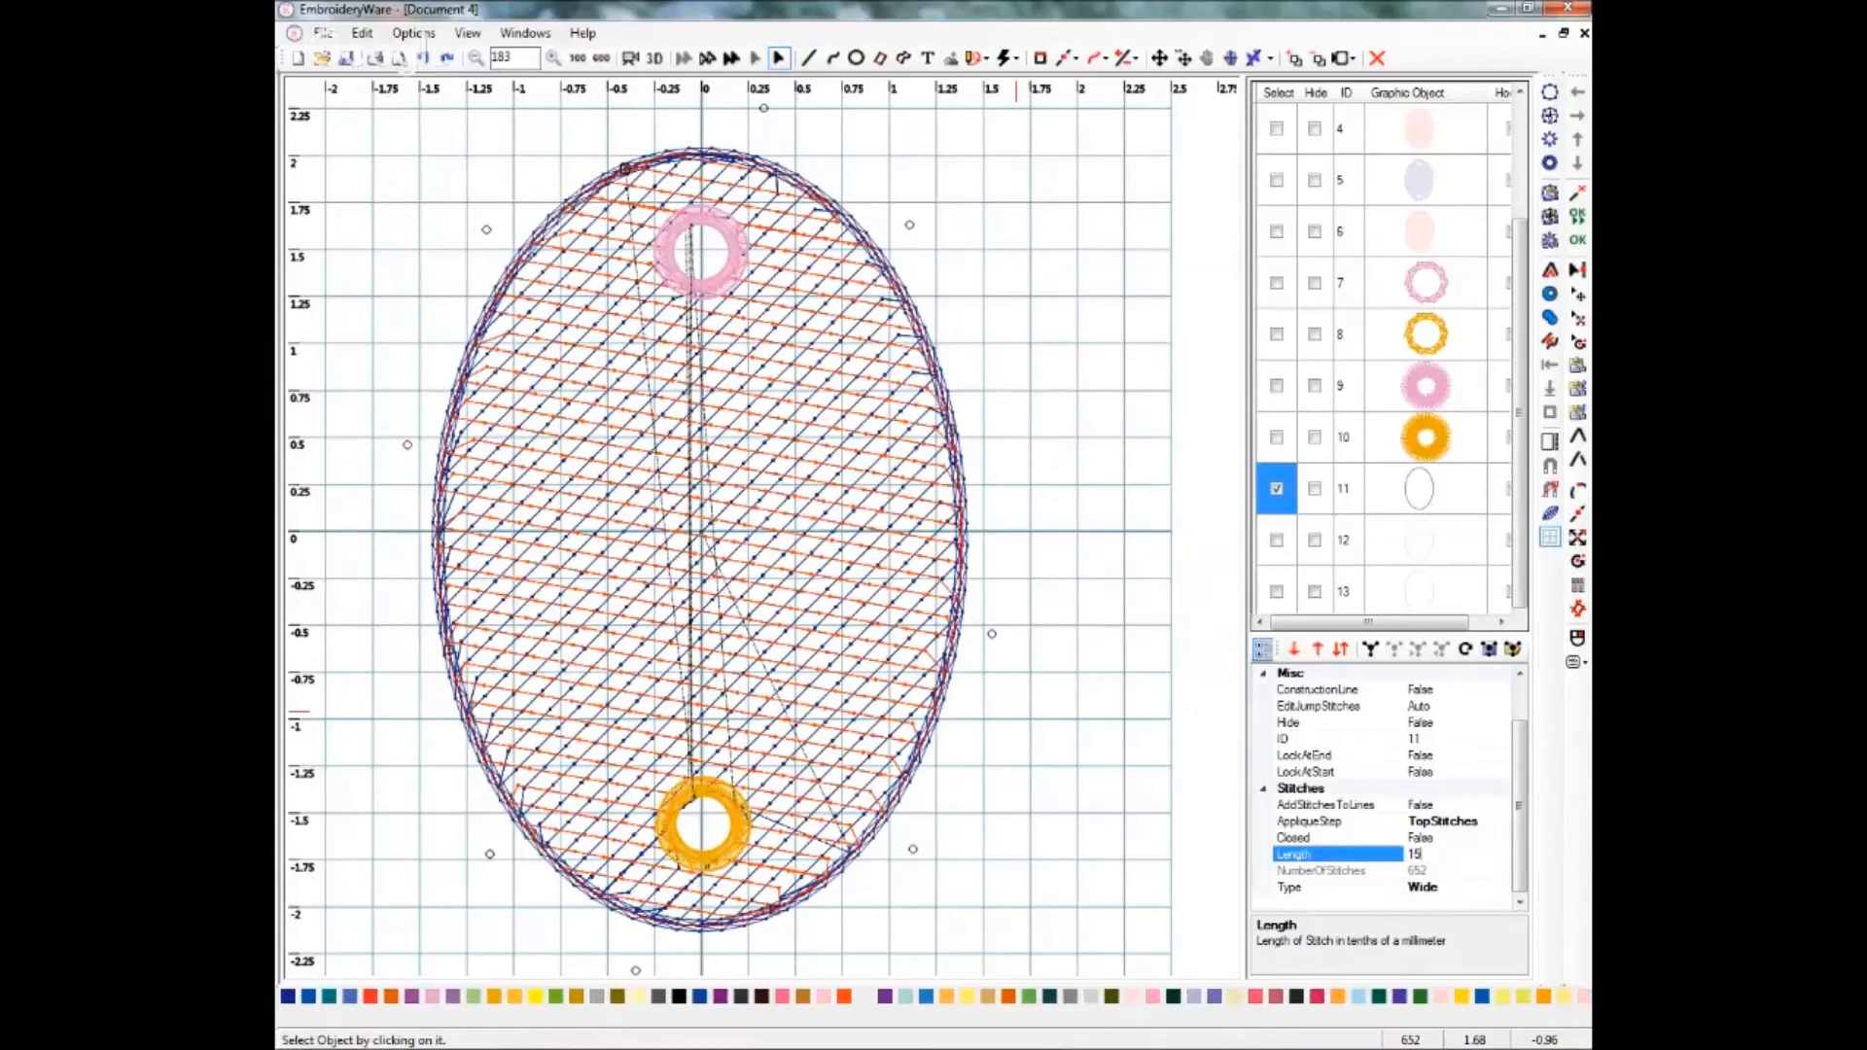
key(Return)
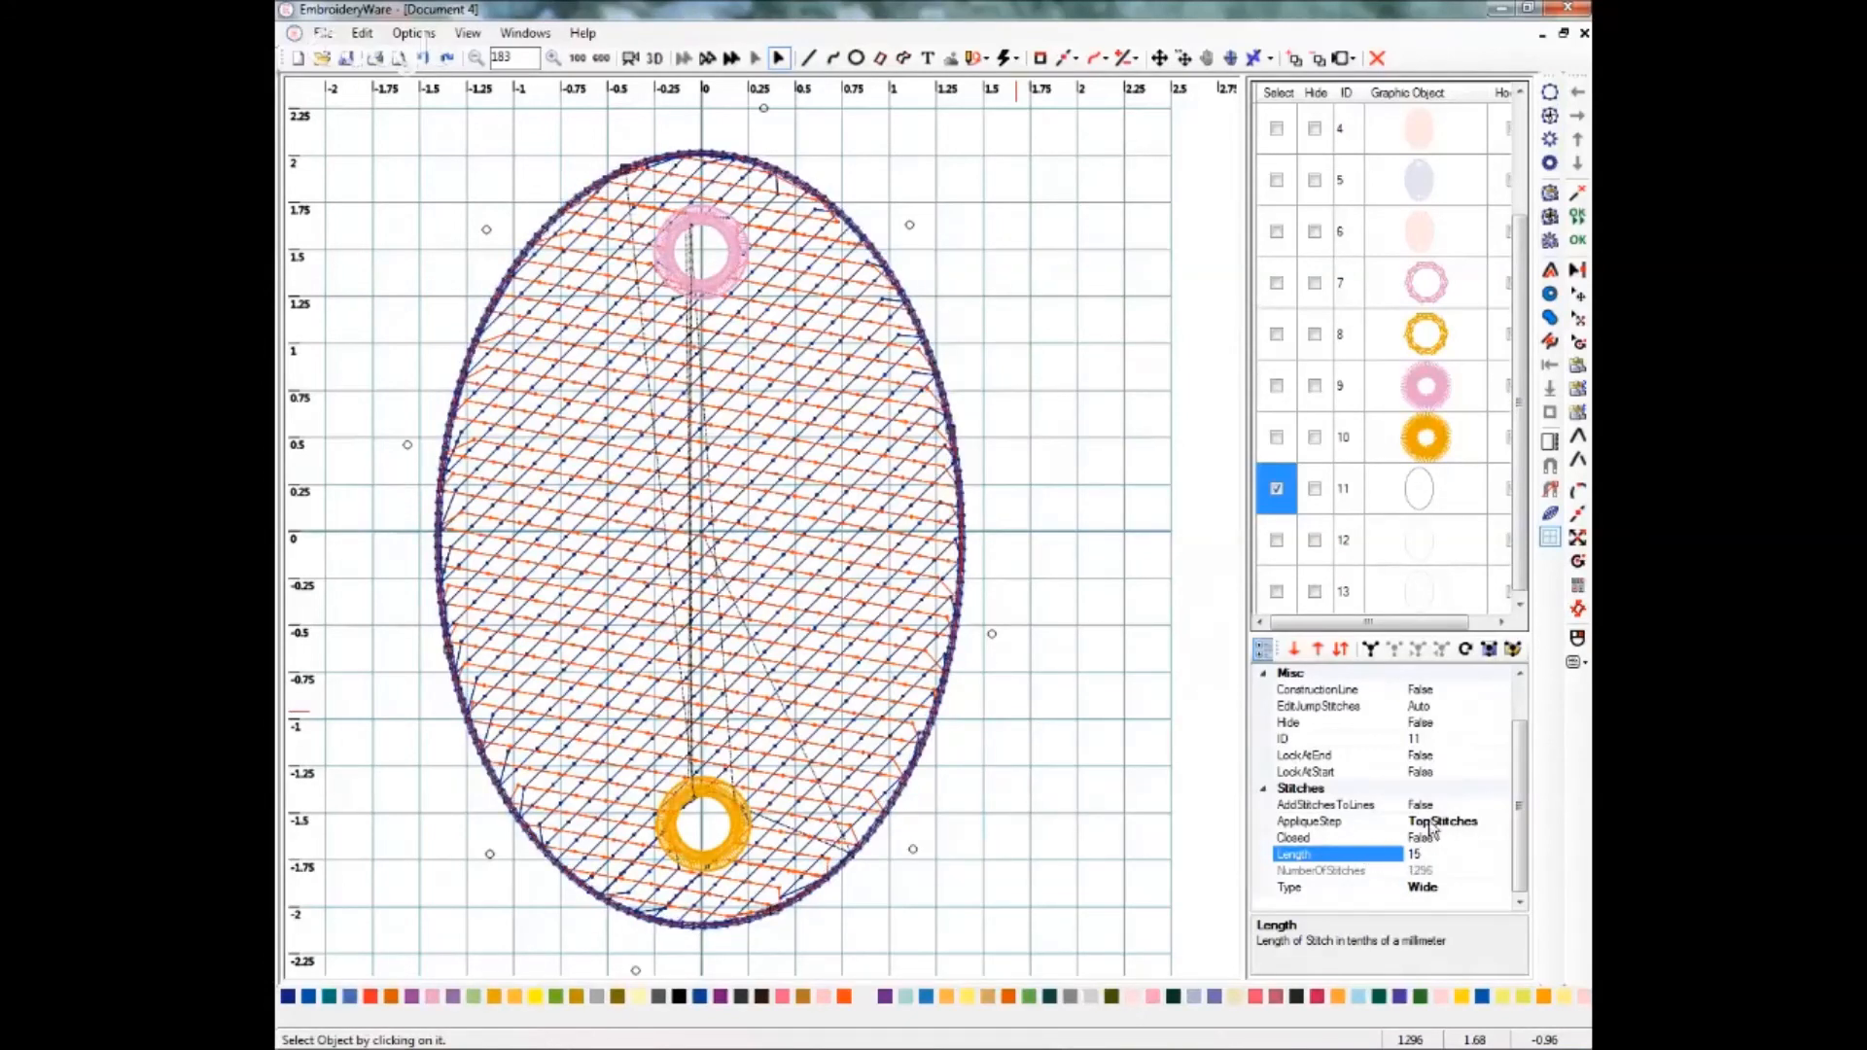
Select the second outline oval and set its stitch type to Satin.
click(1277, 488)
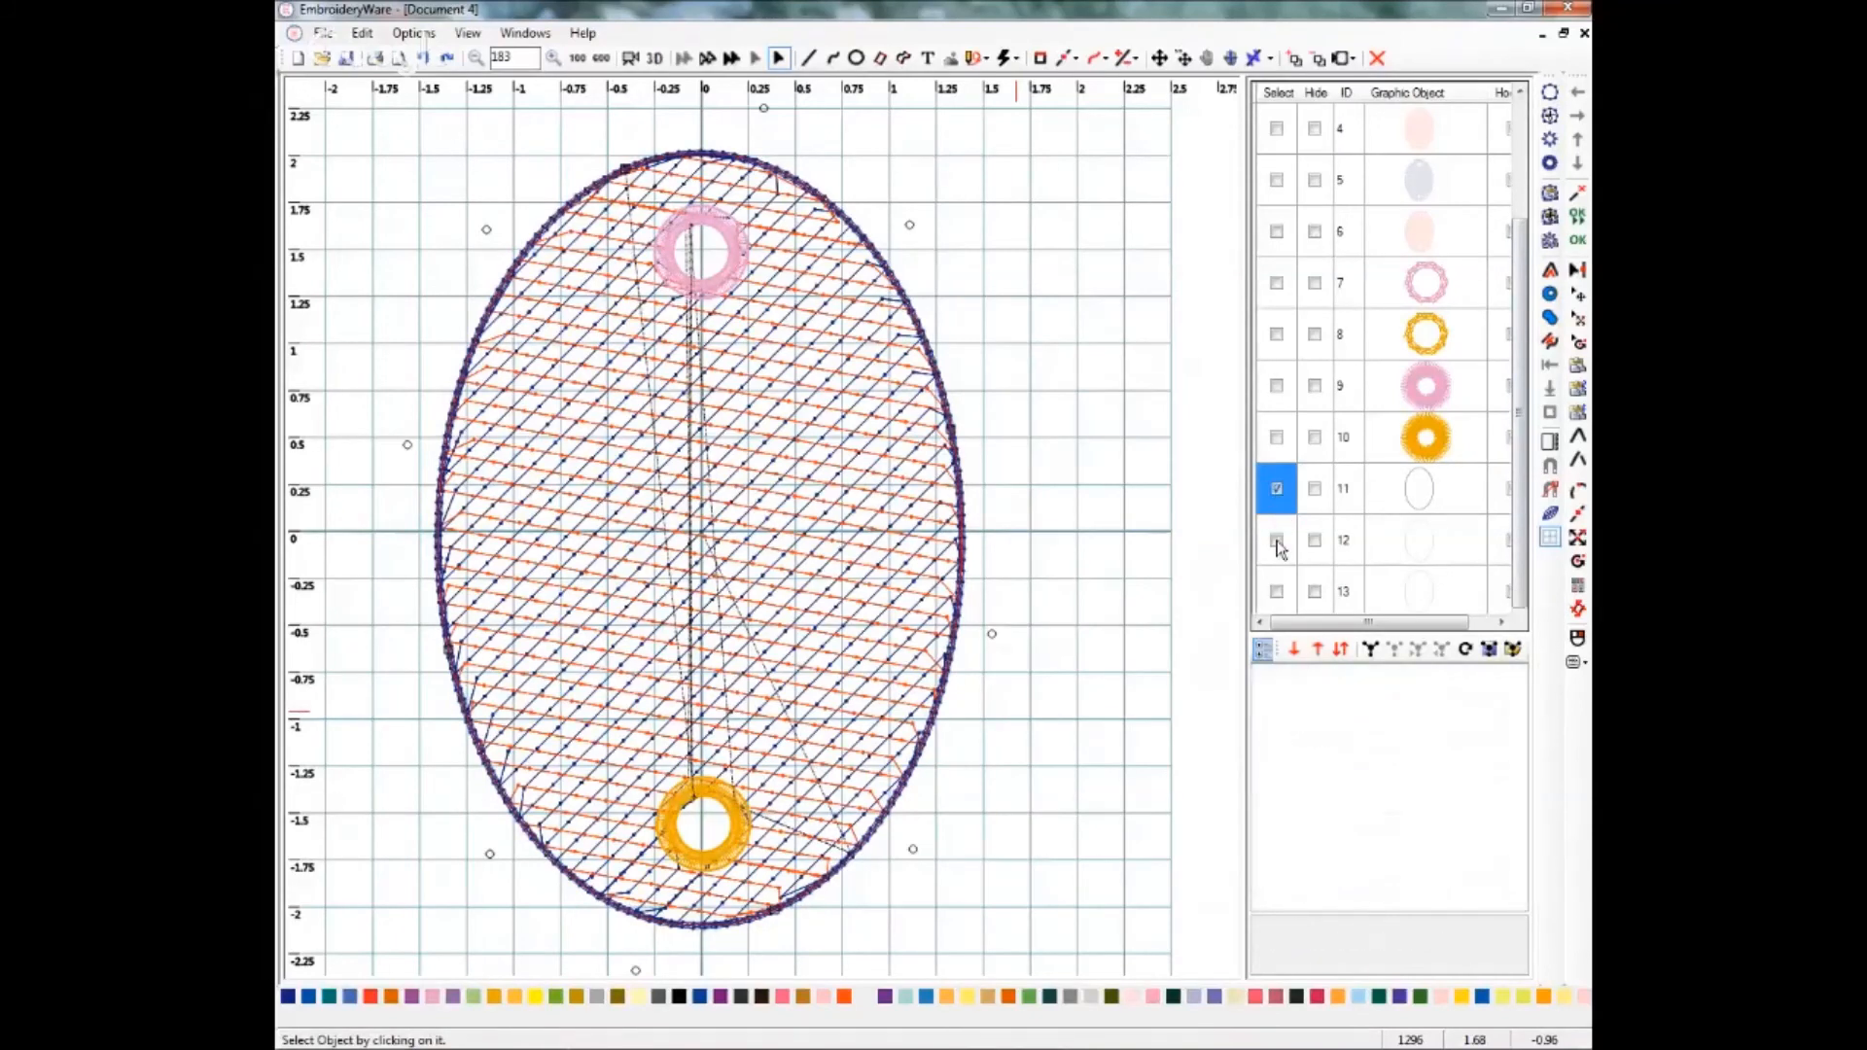
click(1277, 541)
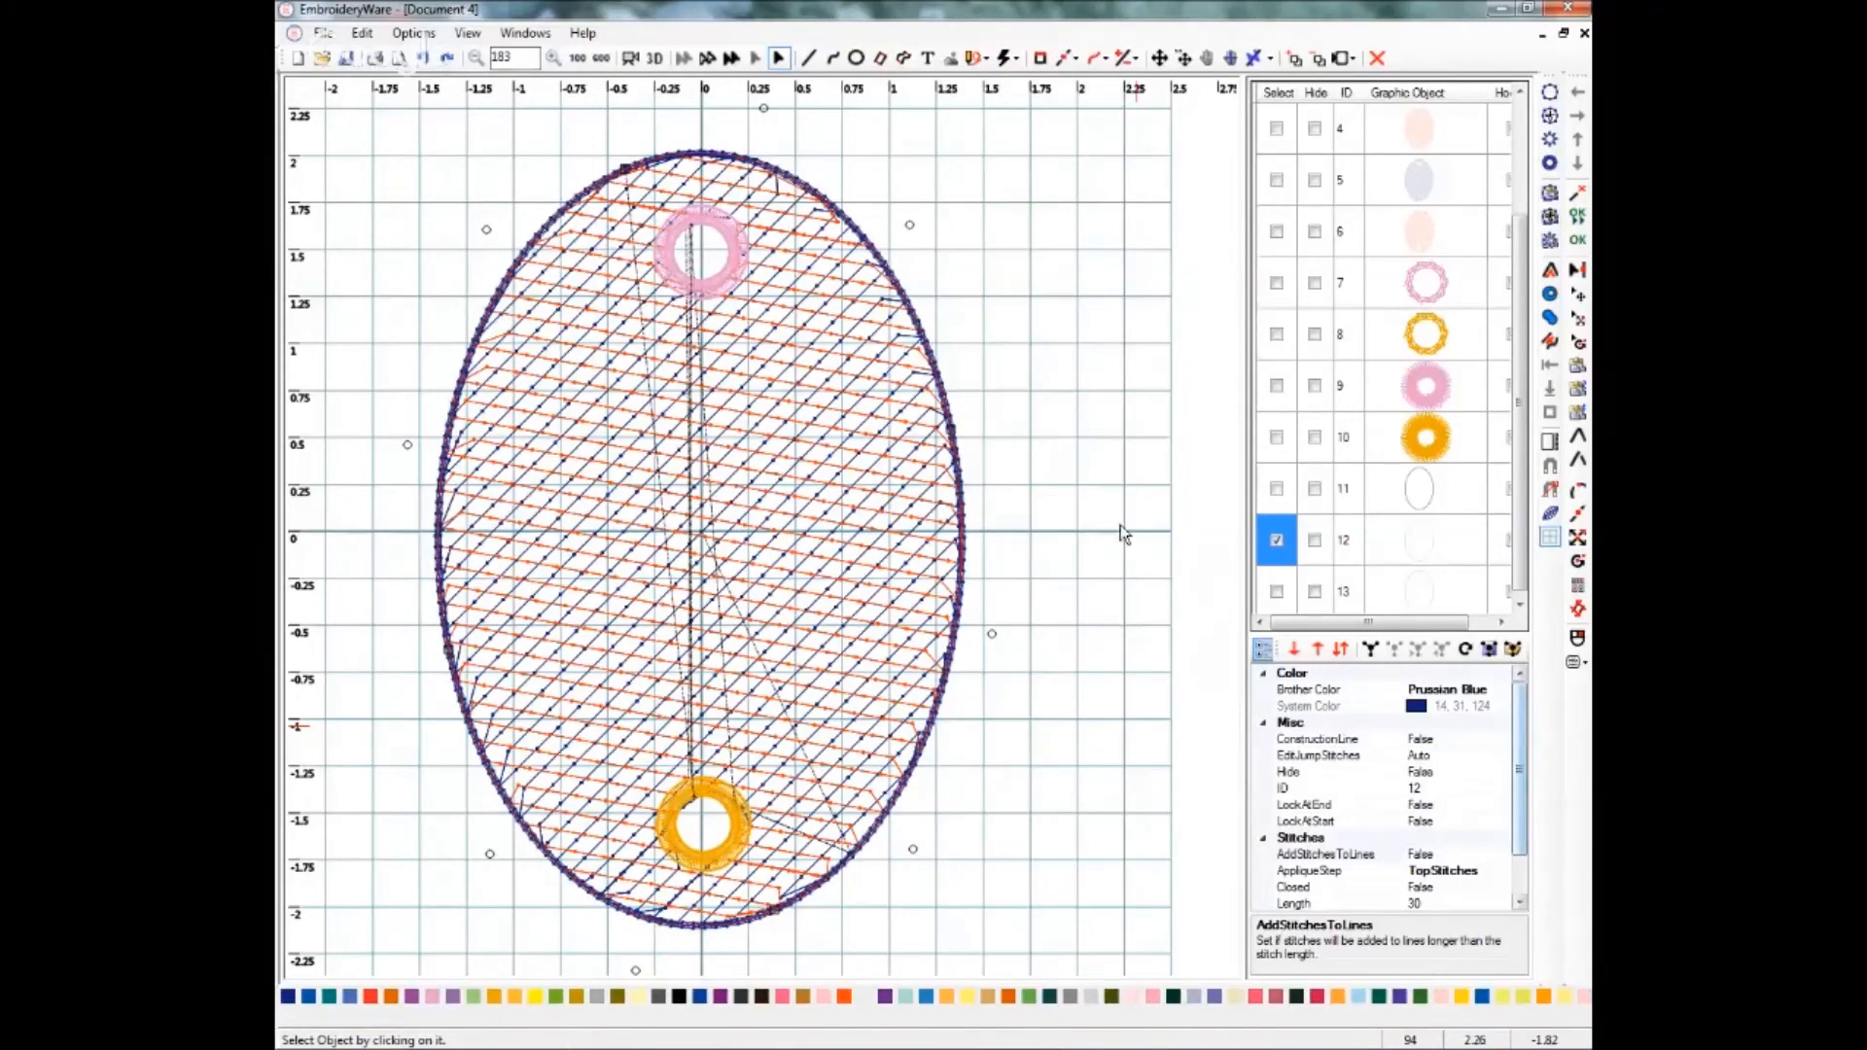
scroll(1513, 825, down, 1)
scroll(1513, 824, down, 2)
click(1422, 887)
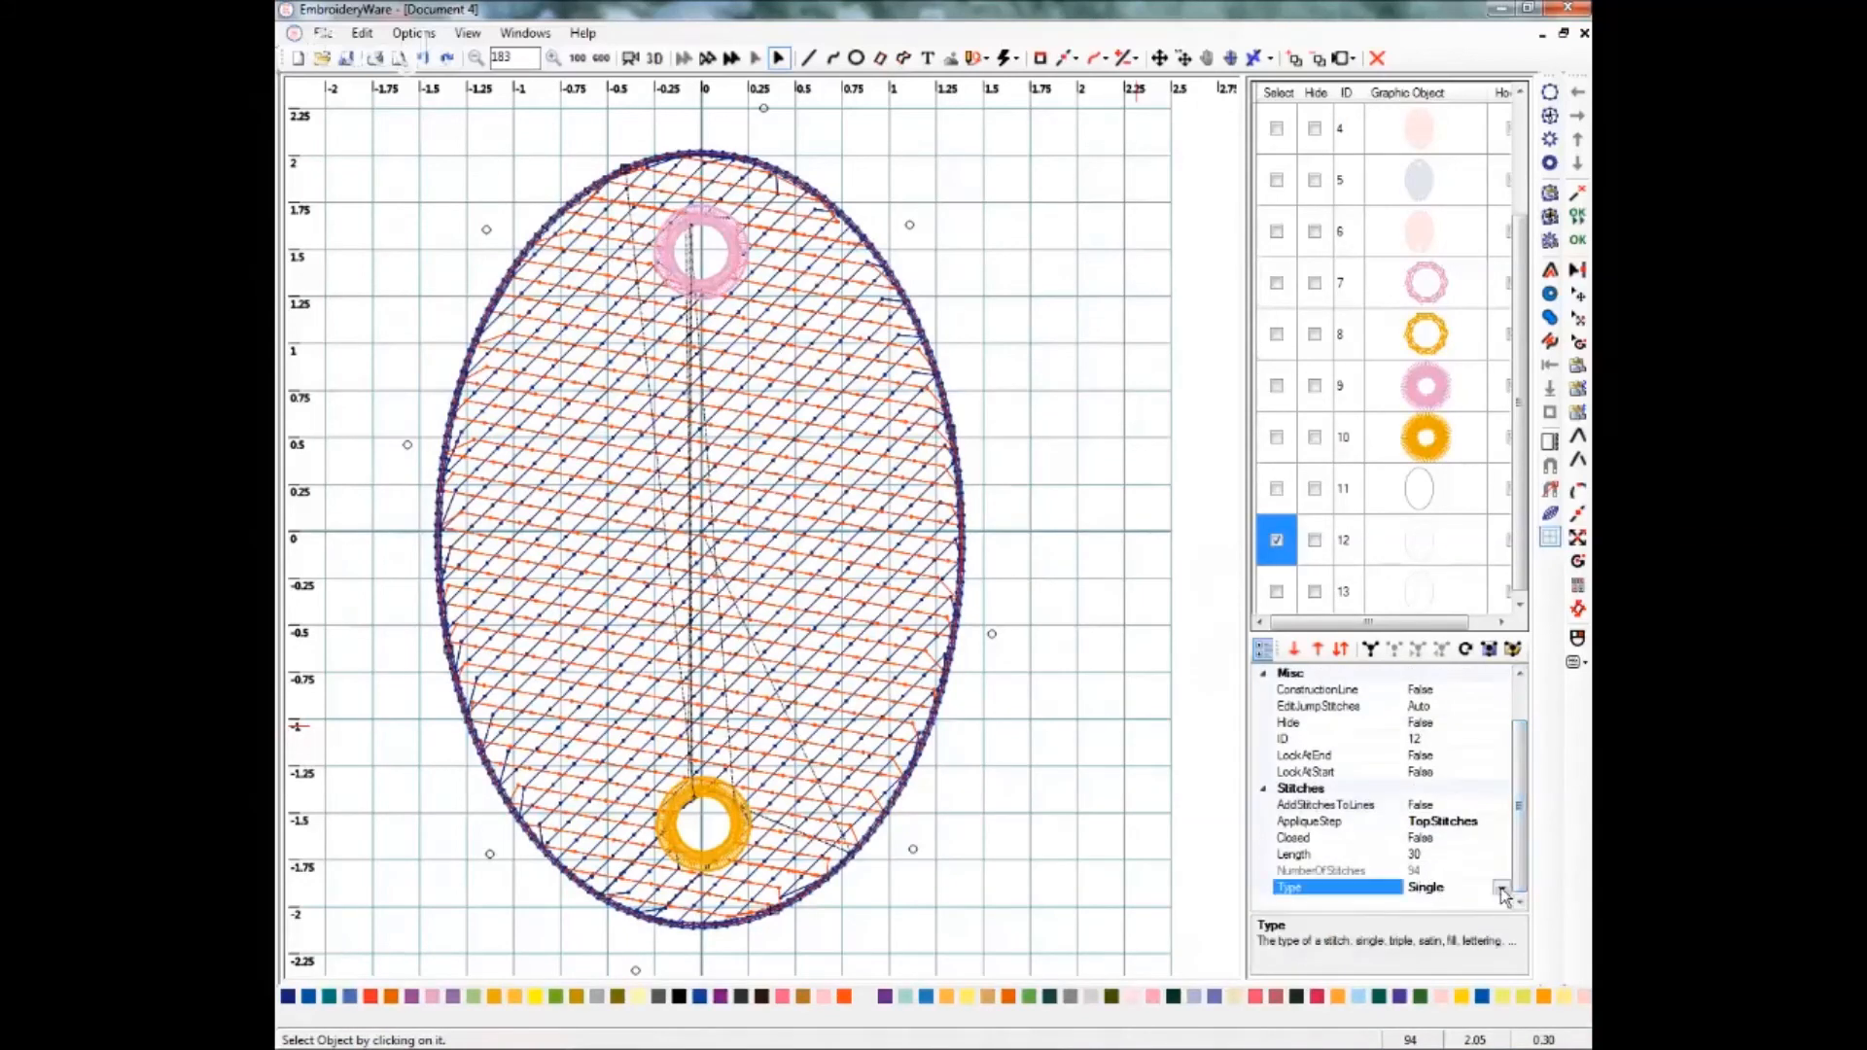
click(1501, 889)
scroll(1473, 844, down, 2)
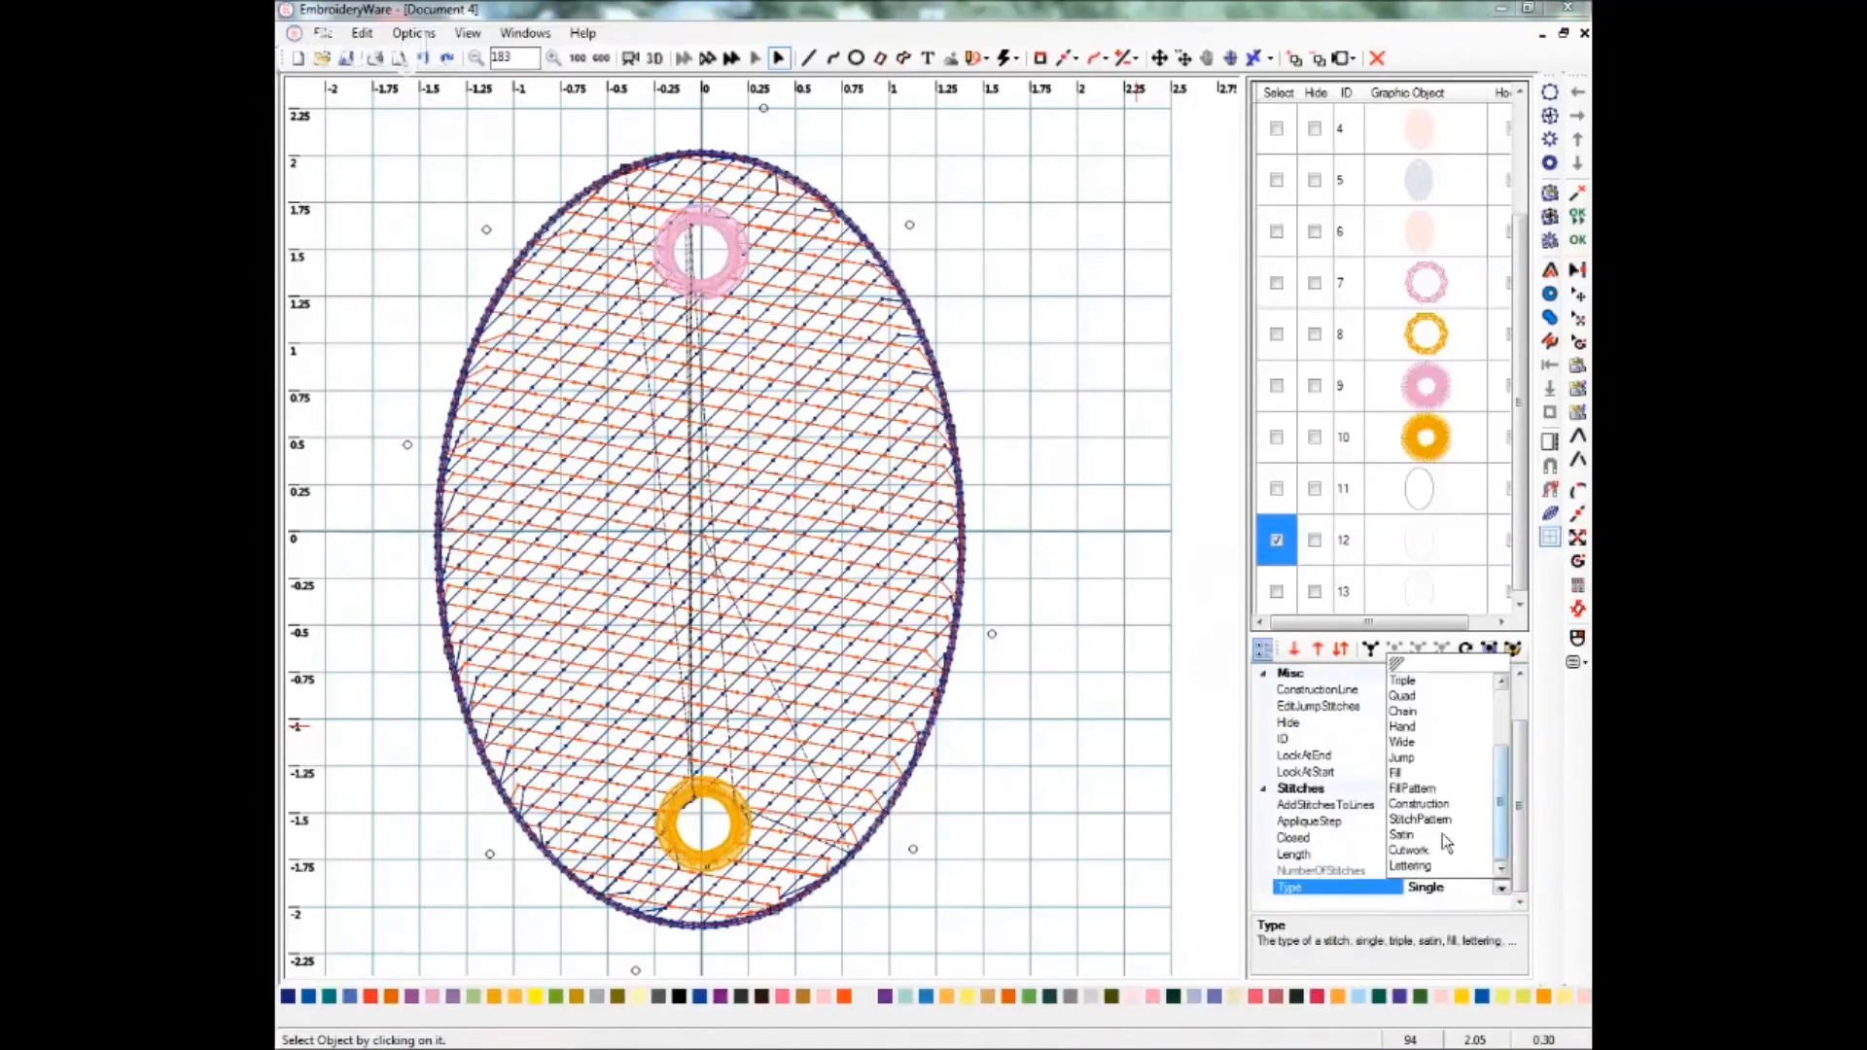
click(1401, 839)
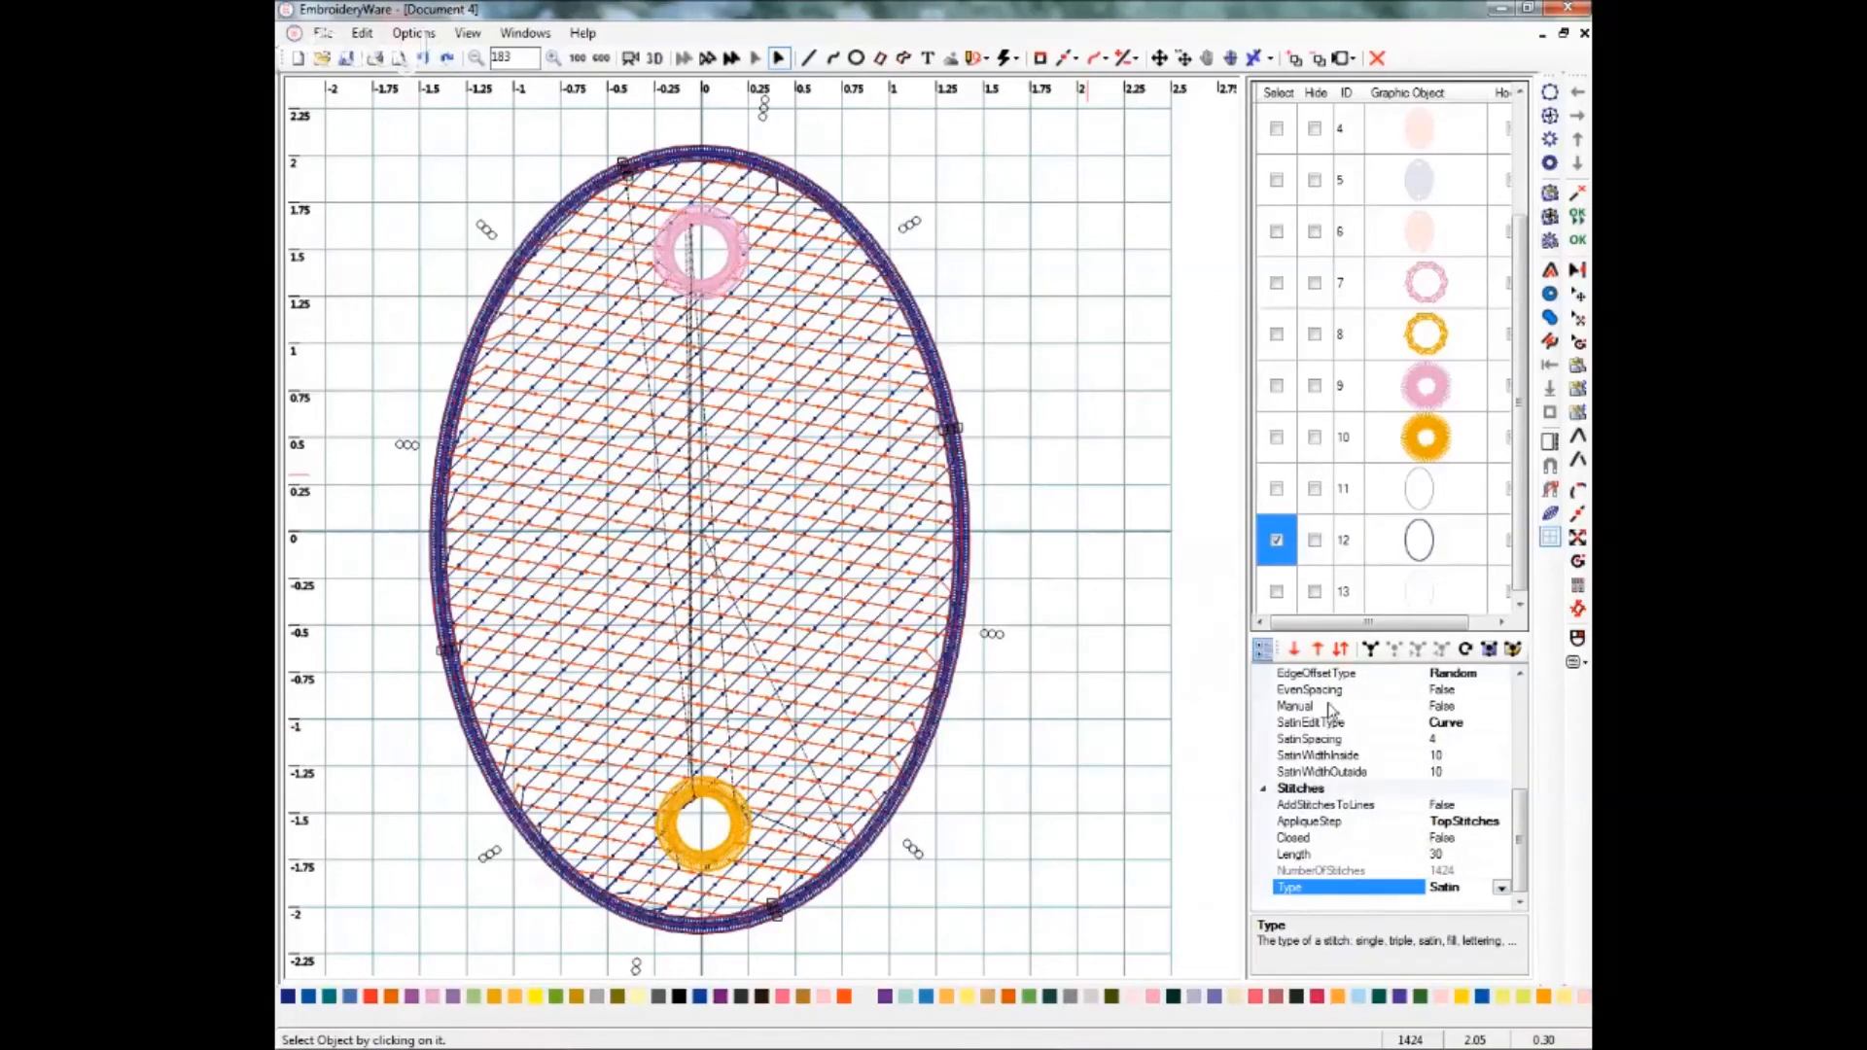
Set the second outline oval's satin inside and outside widths to 14.
click(1443, 757)
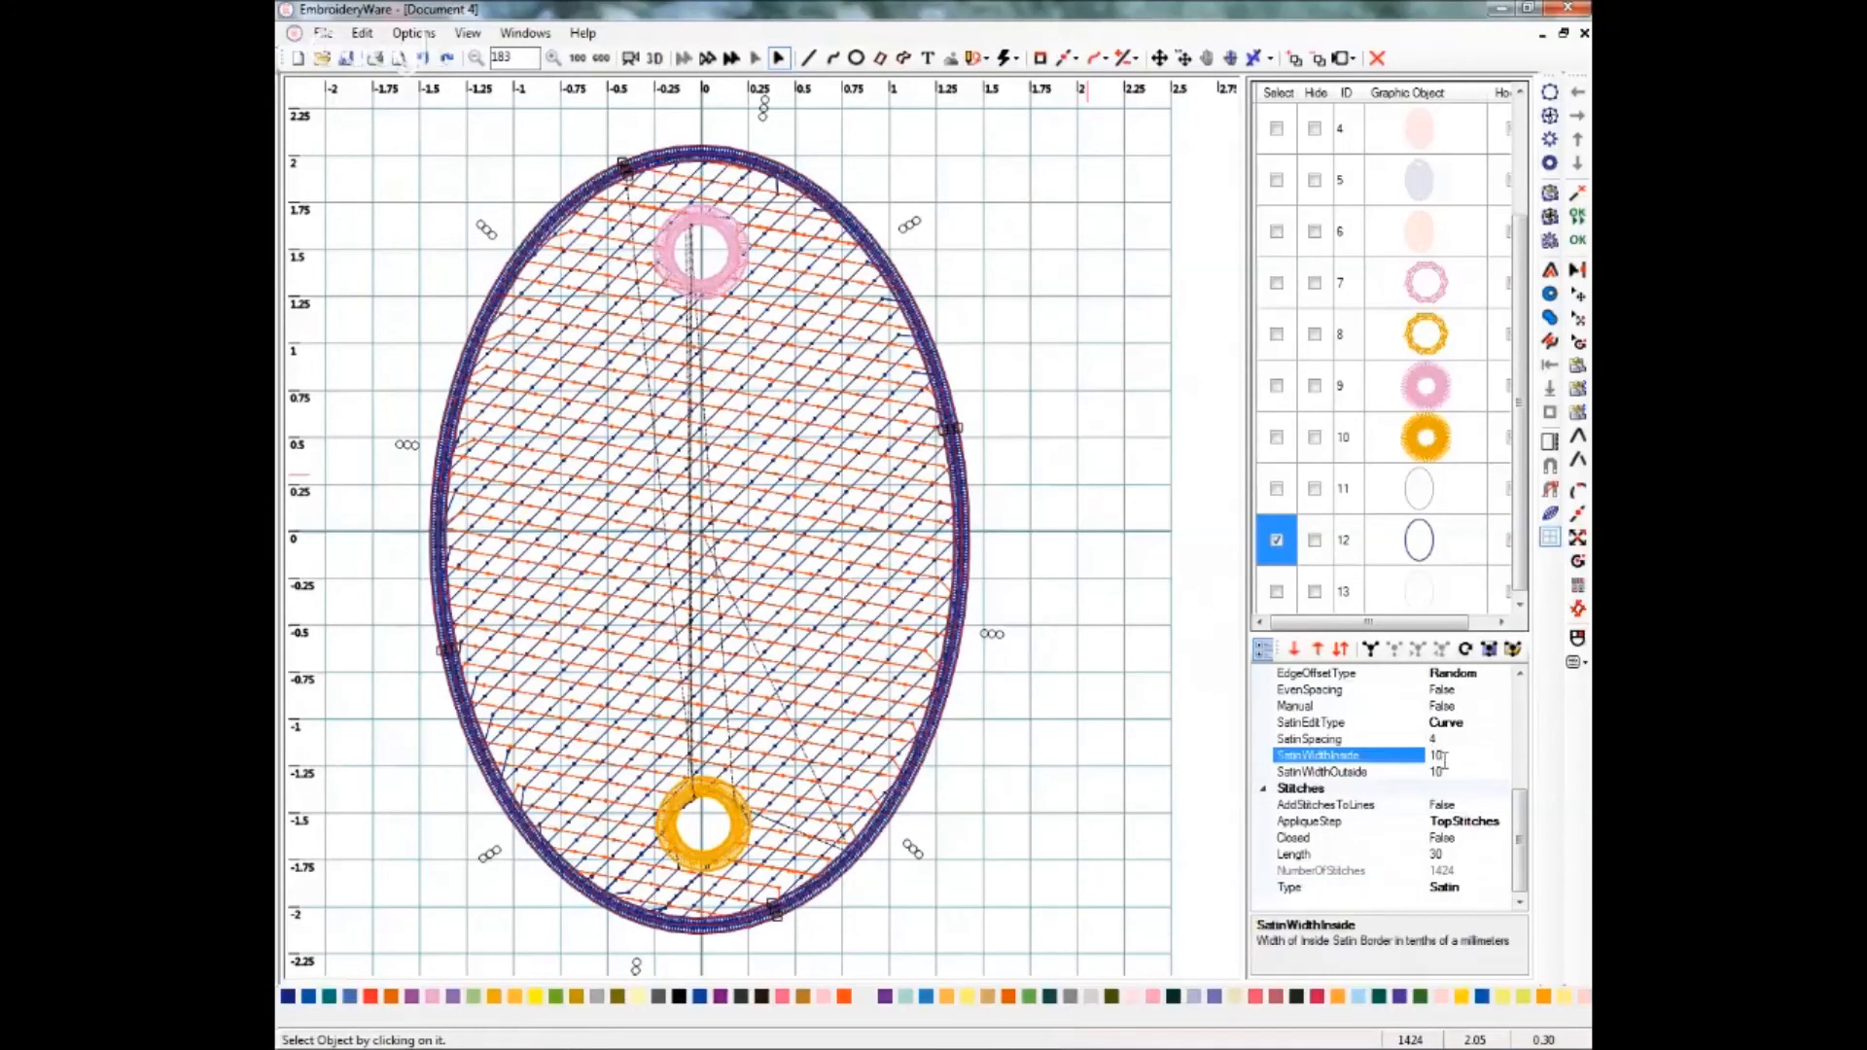
text(14)
key(Return)
click(1448, 771)
text(14)
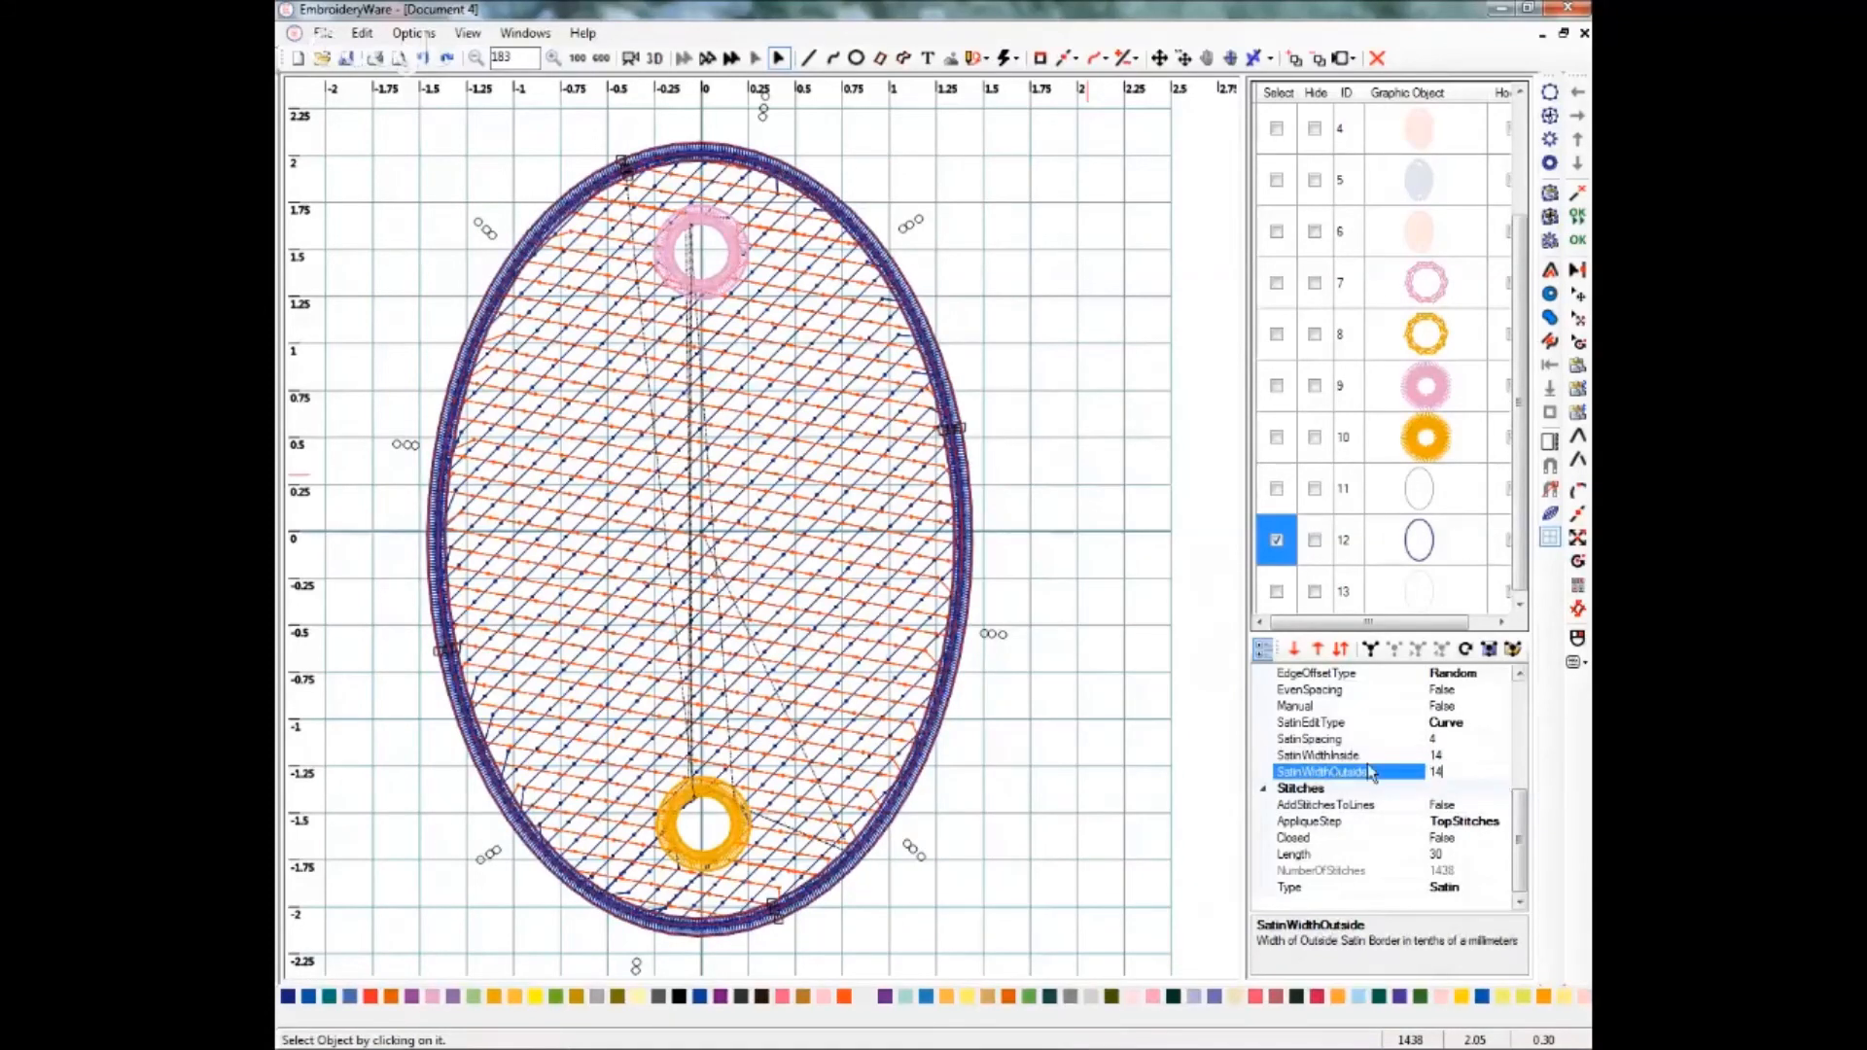
key(Return)
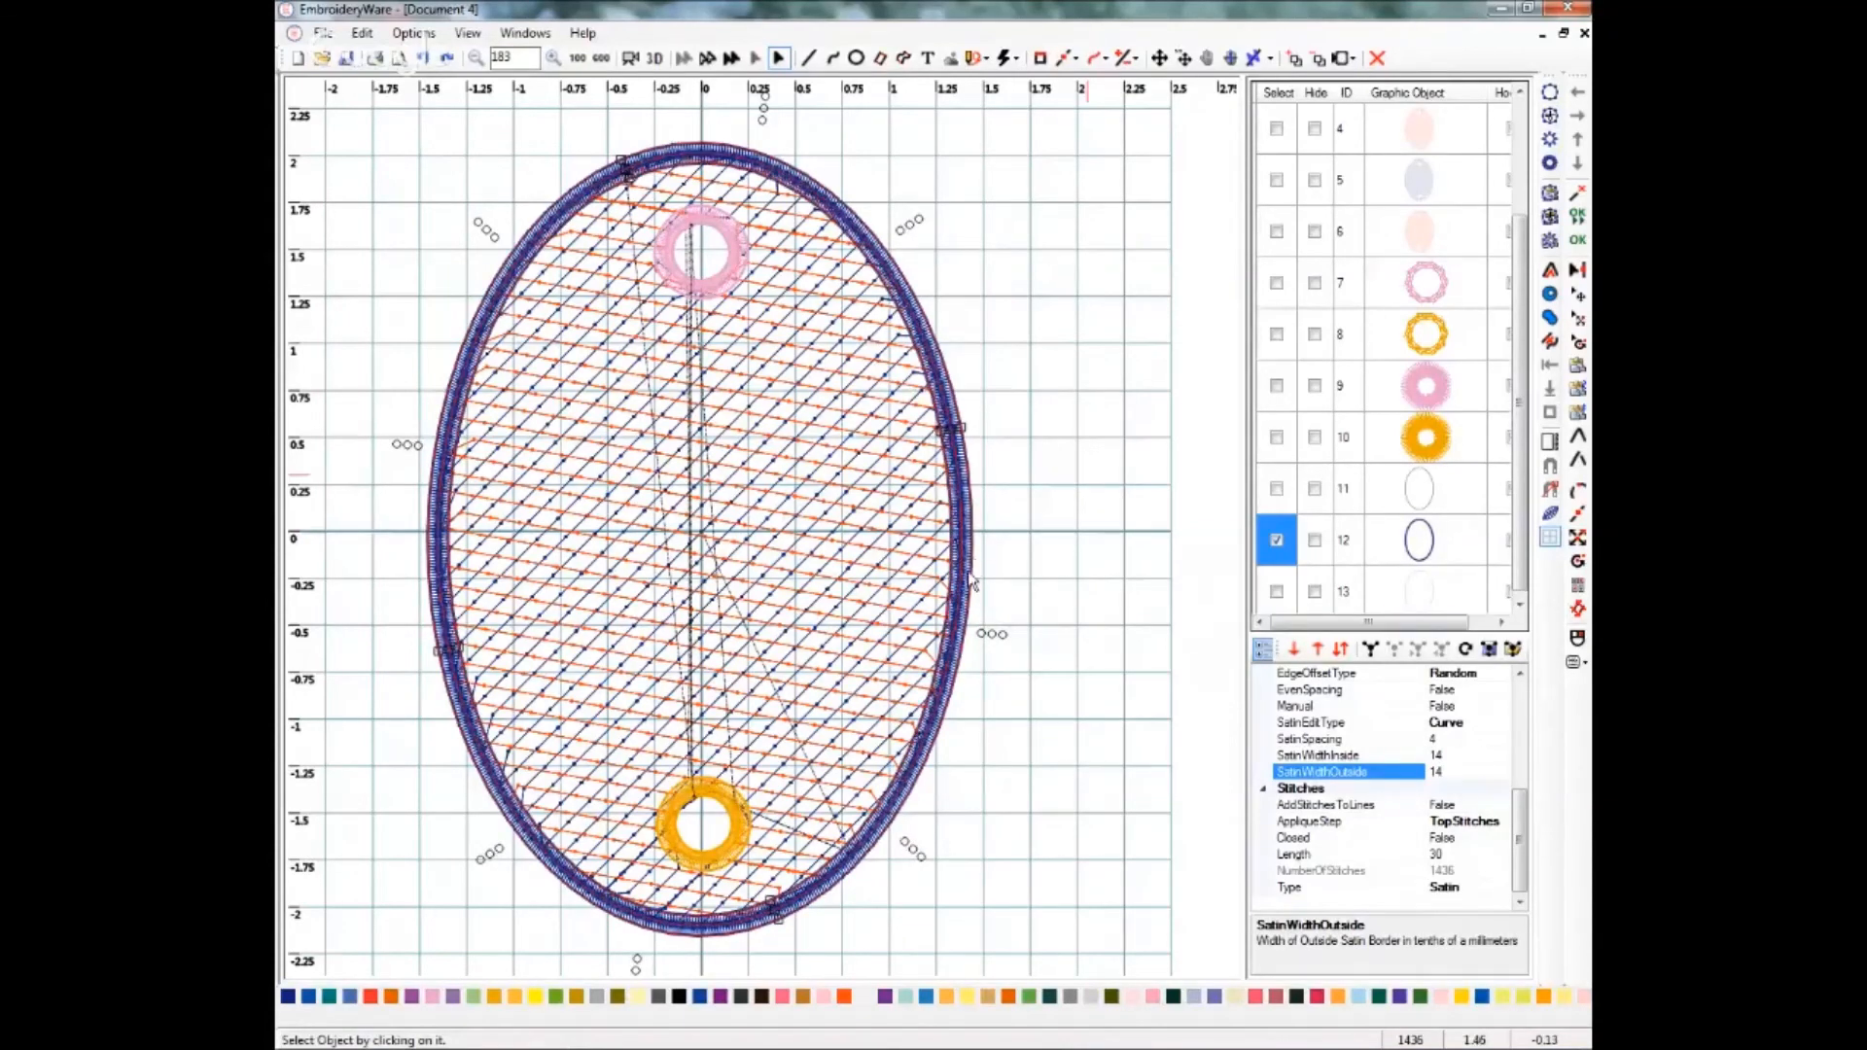
click(1277, 541)
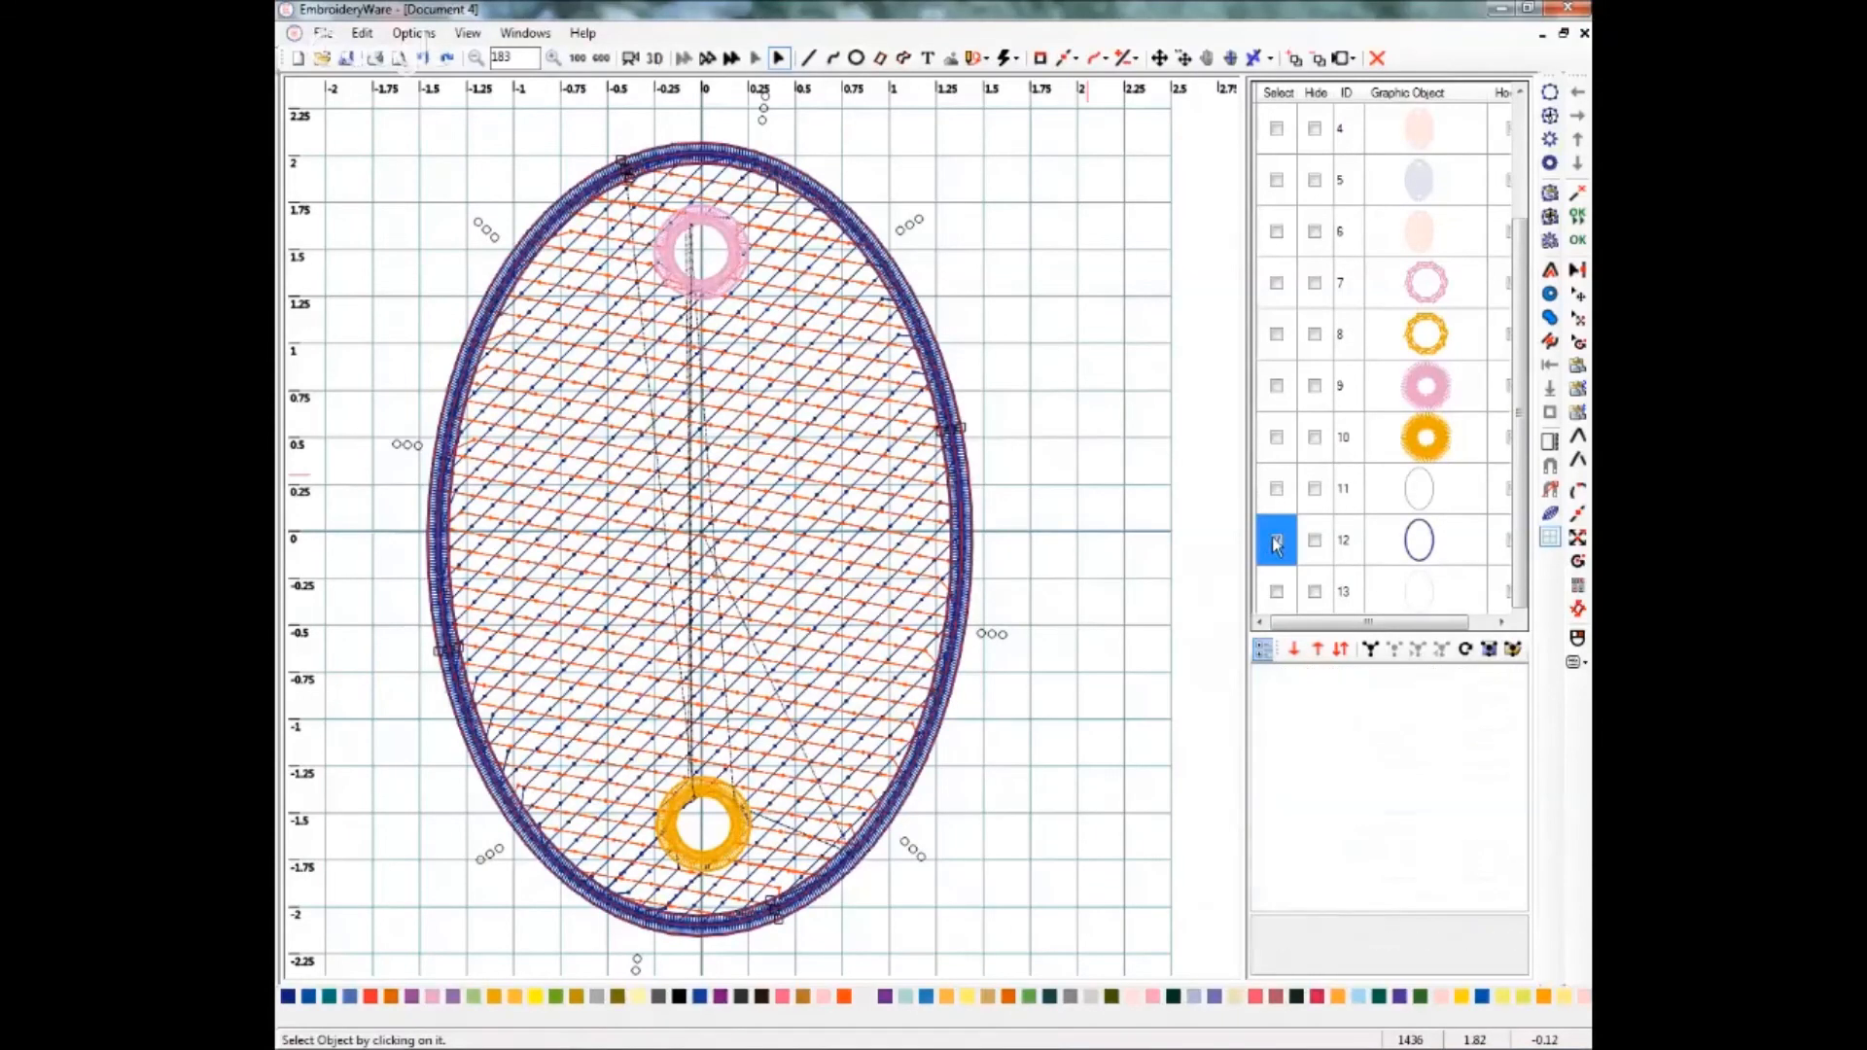
Select the third outline oval and set its stitch type to Satin.
click(1277, 591)
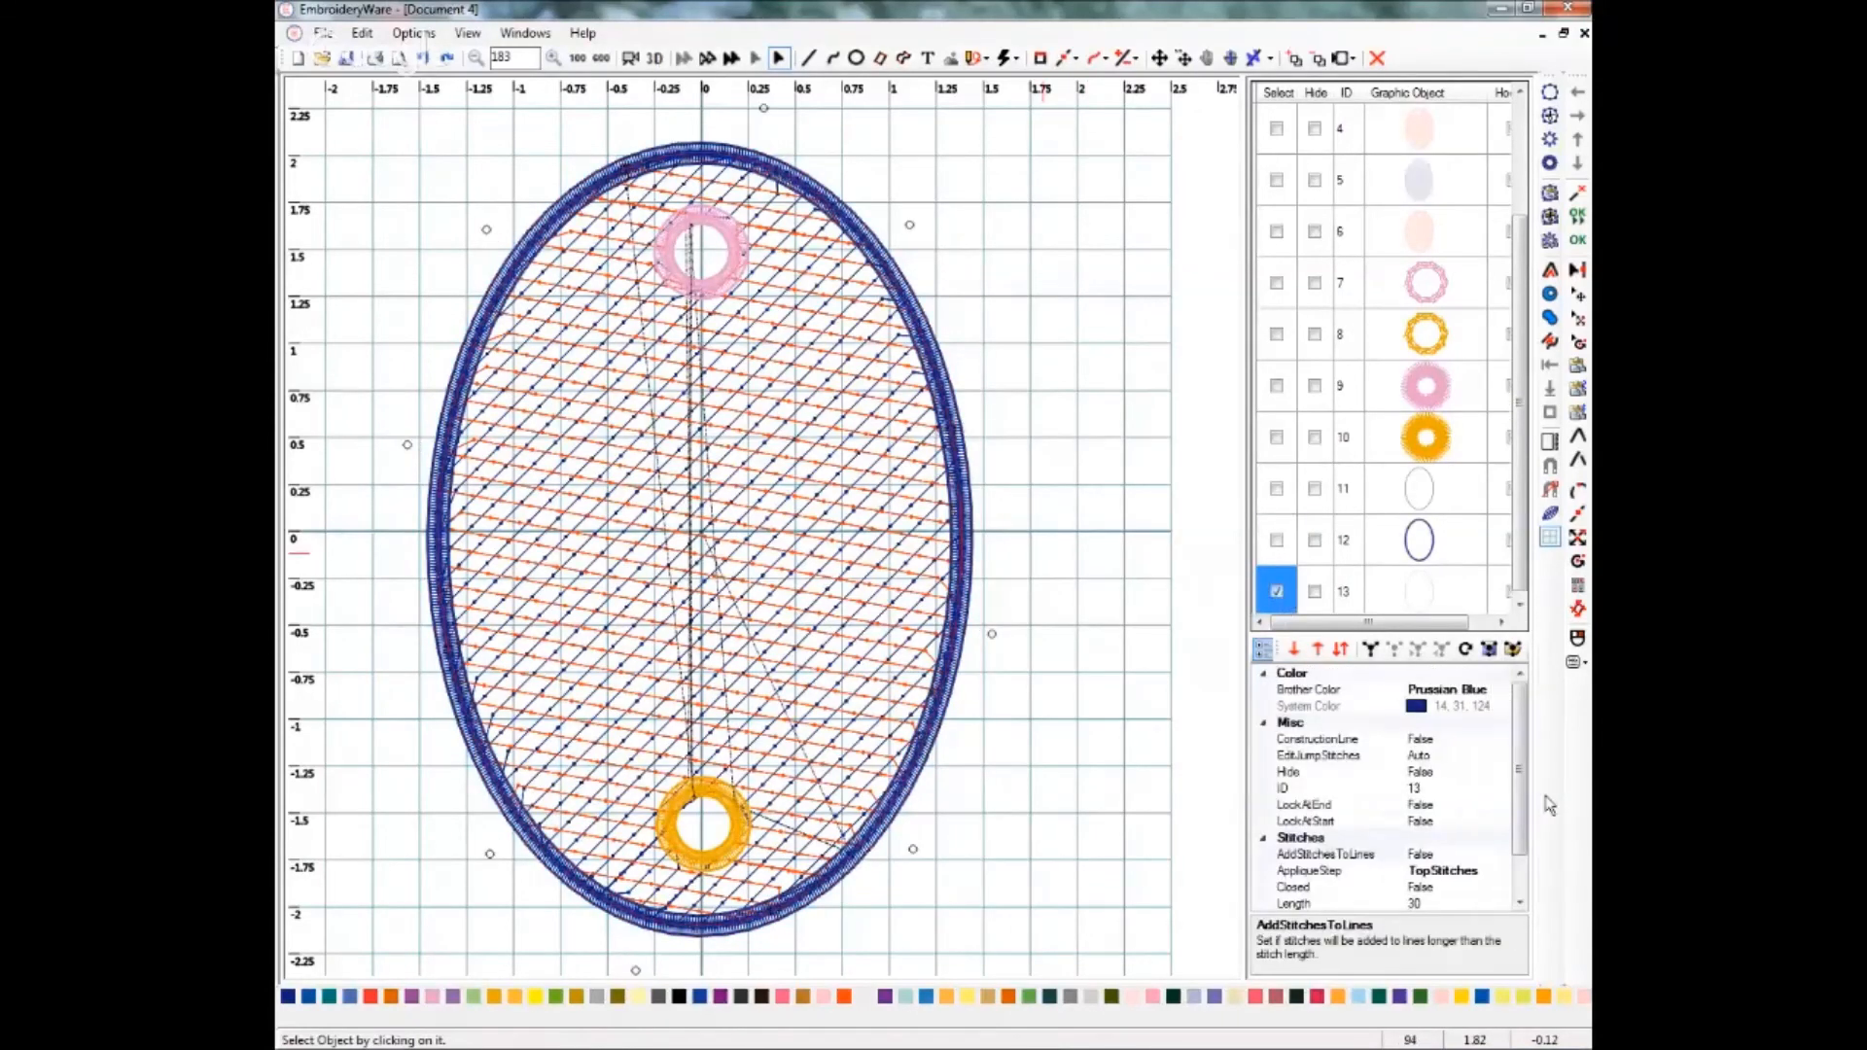
drag(1520, 834, 1520, 878)
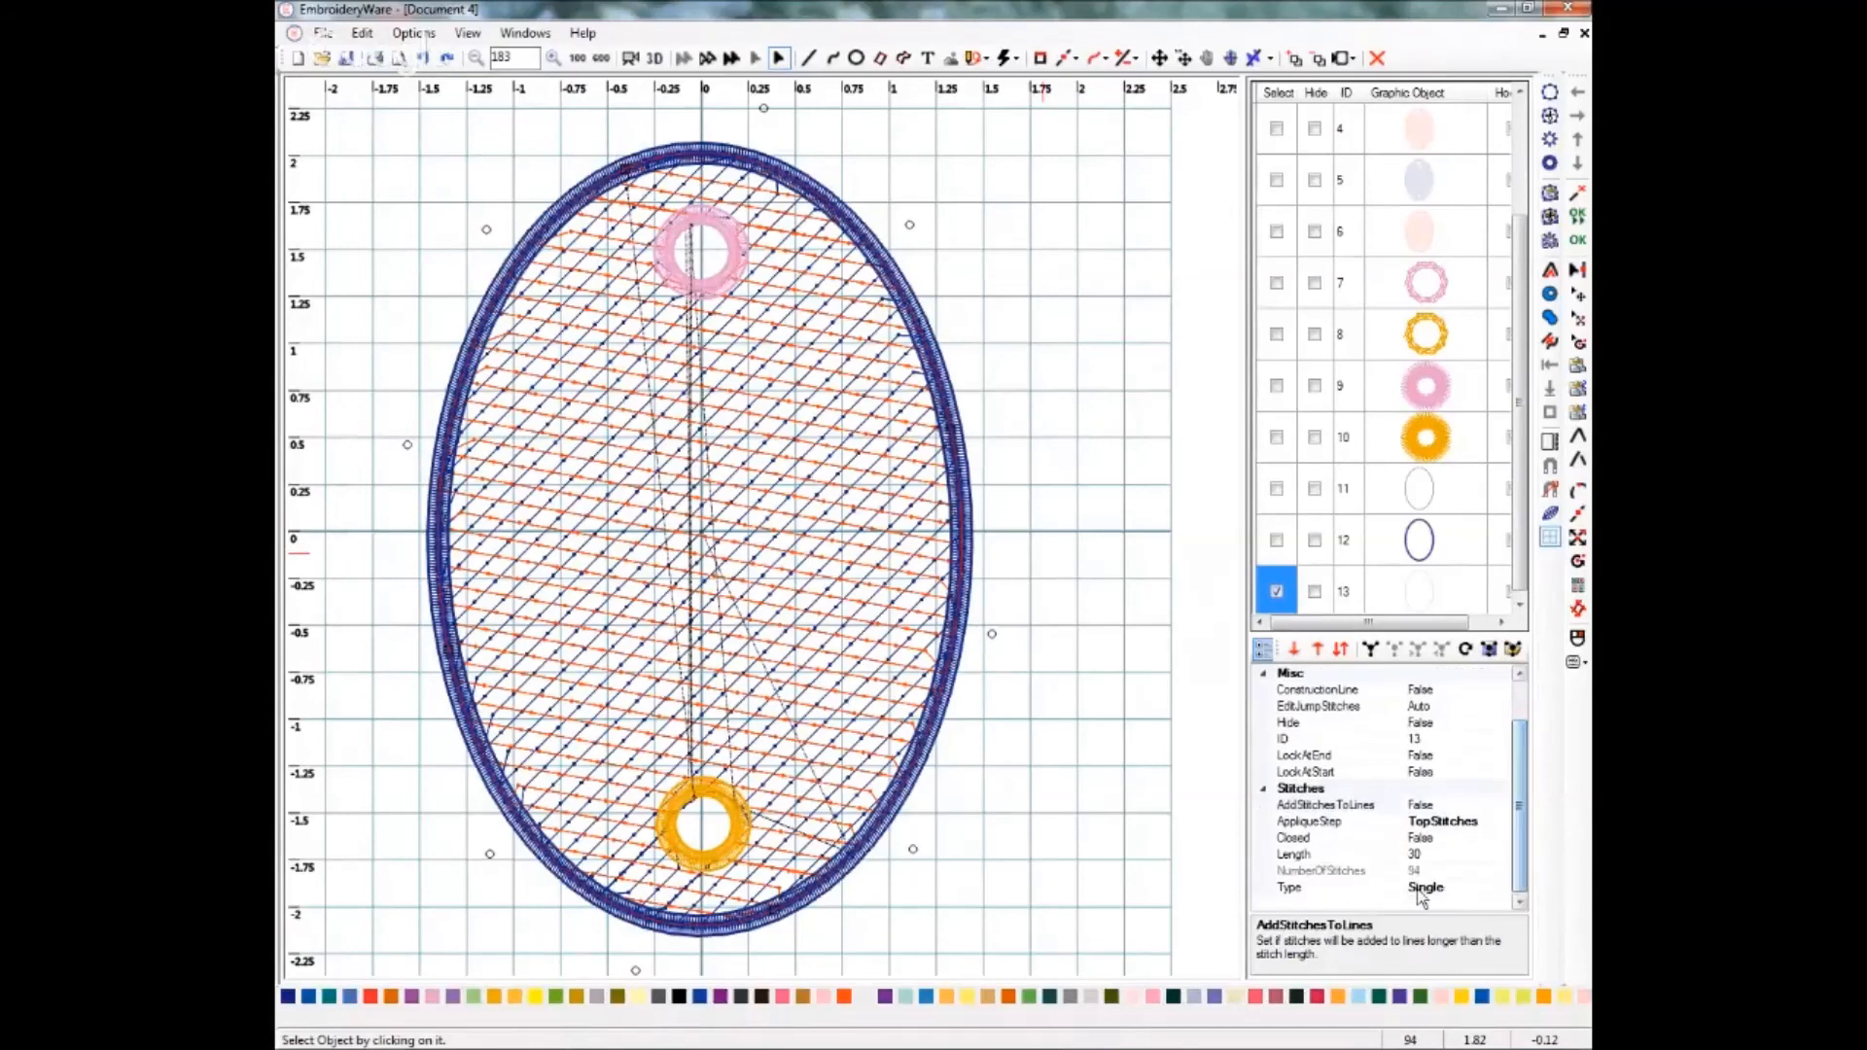
click(1421, 890)
click(1502, 888)
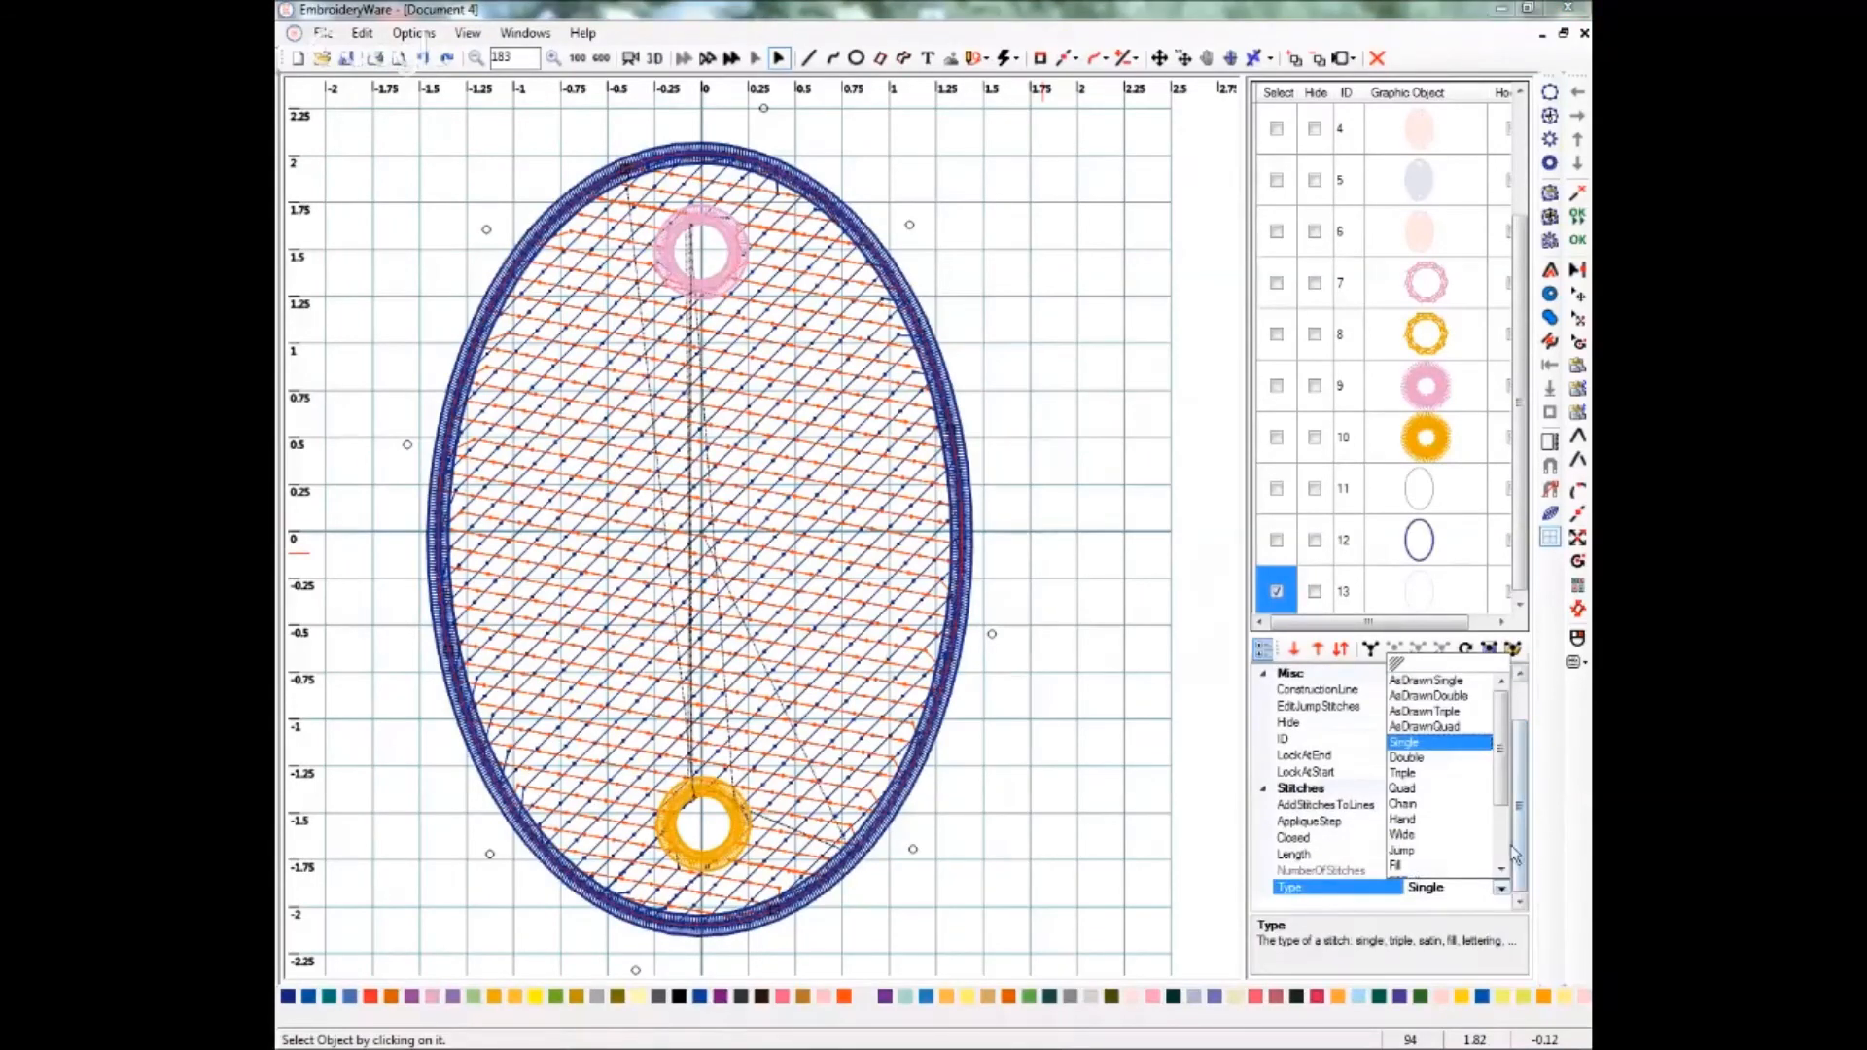
scroll(1397, 844, down, 2)
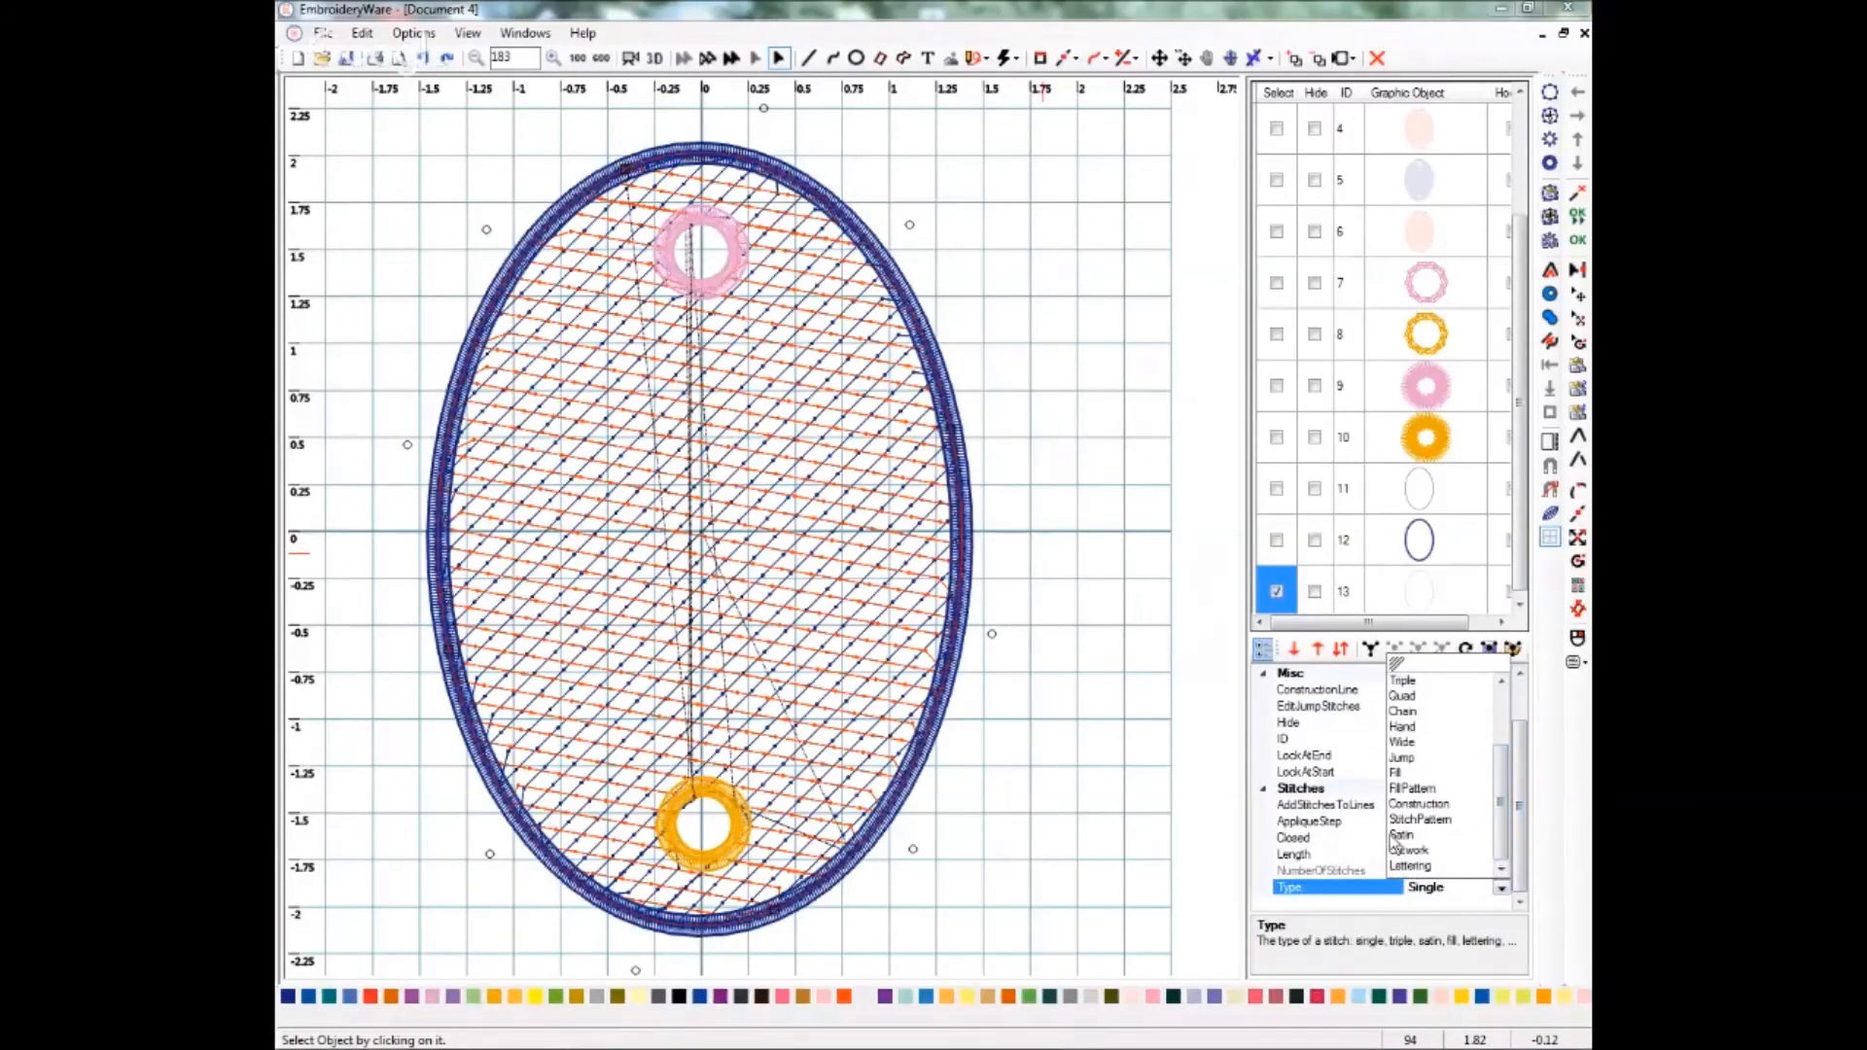
click(1397, 844)
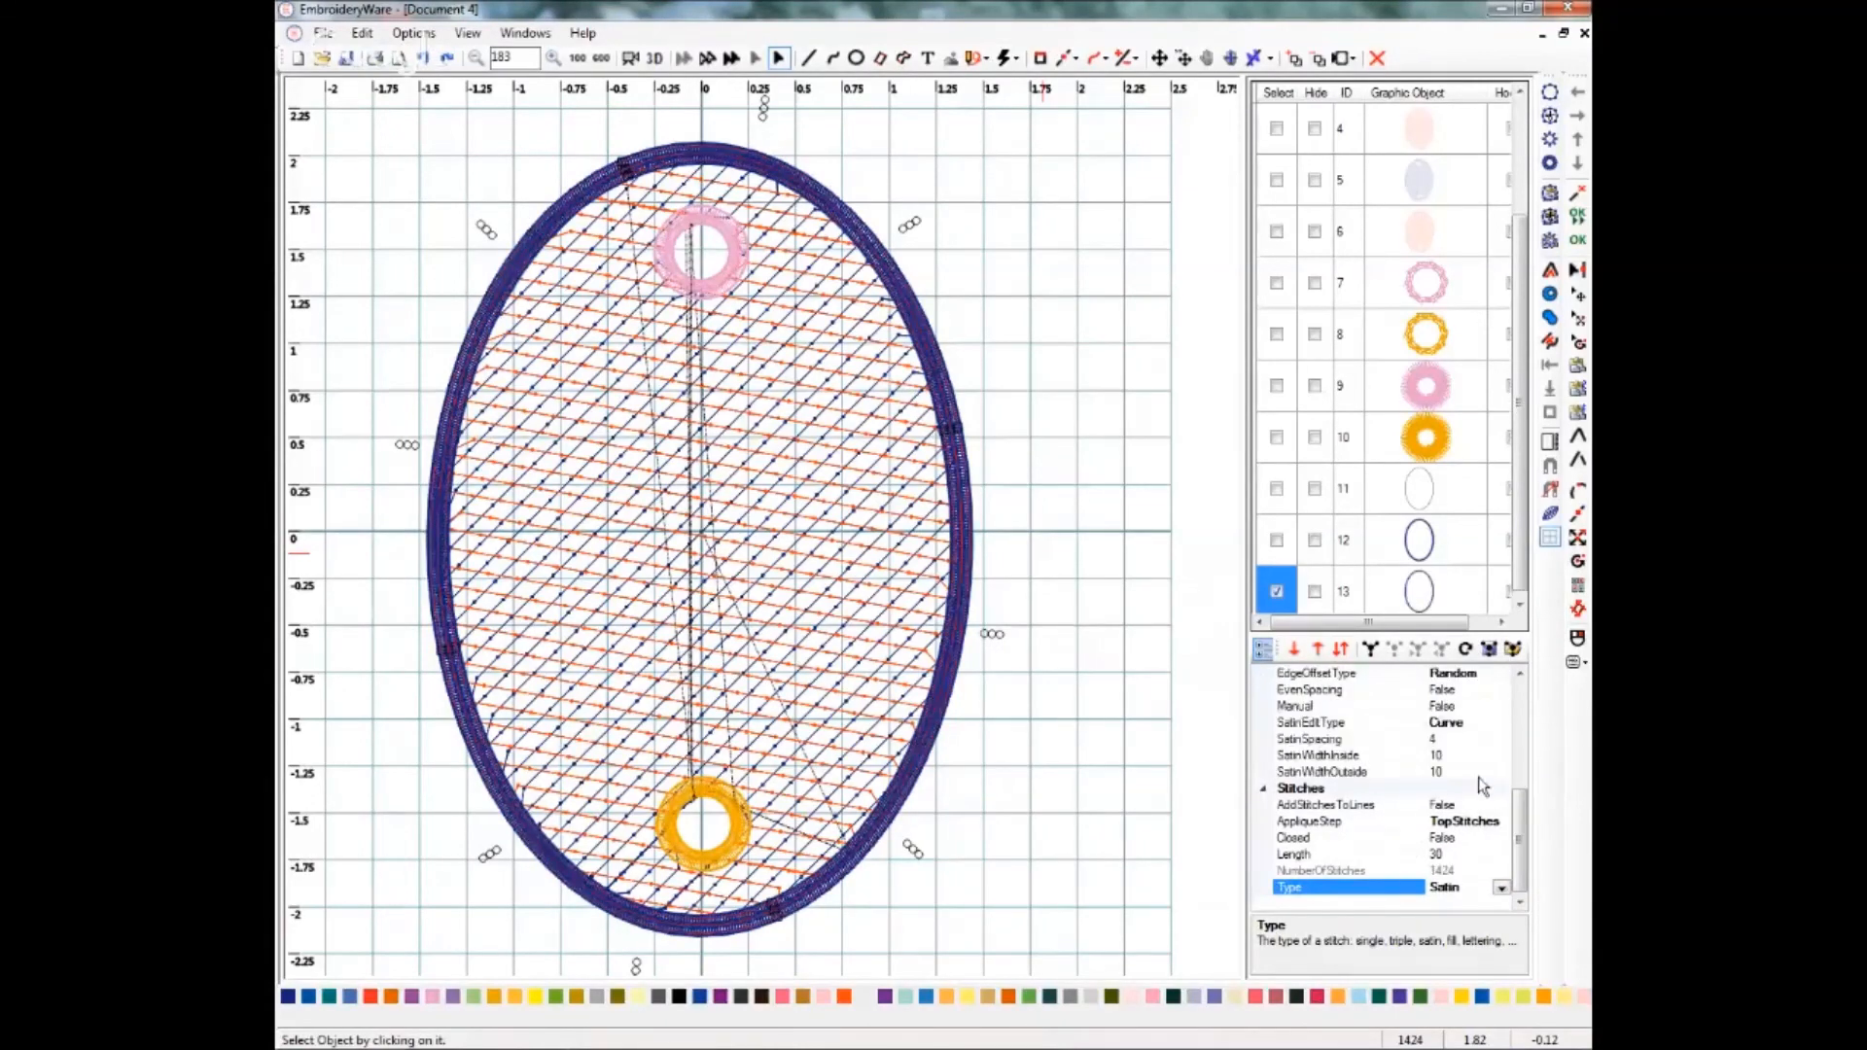
Set the third outline oval's satin inside and outside widths to 20.
click(1457, 757)
click(1387, 758)
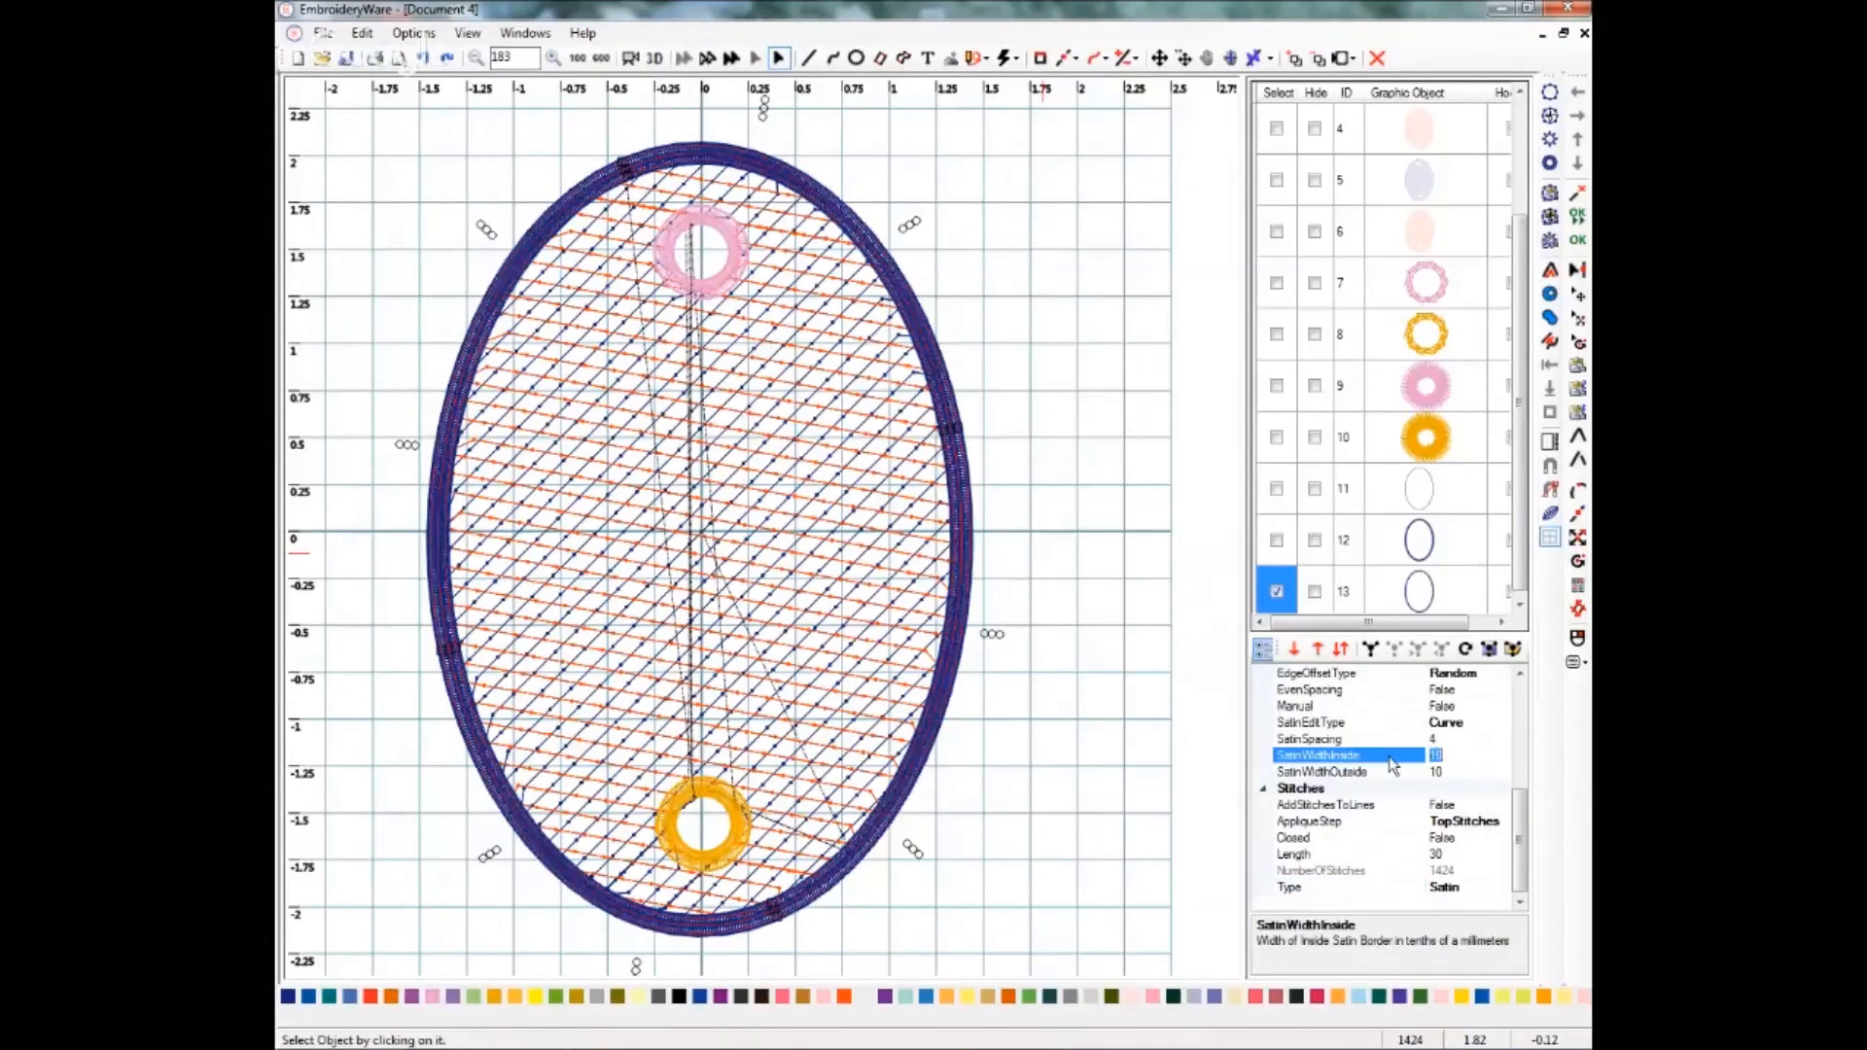
text(20)
click(1449, 773)
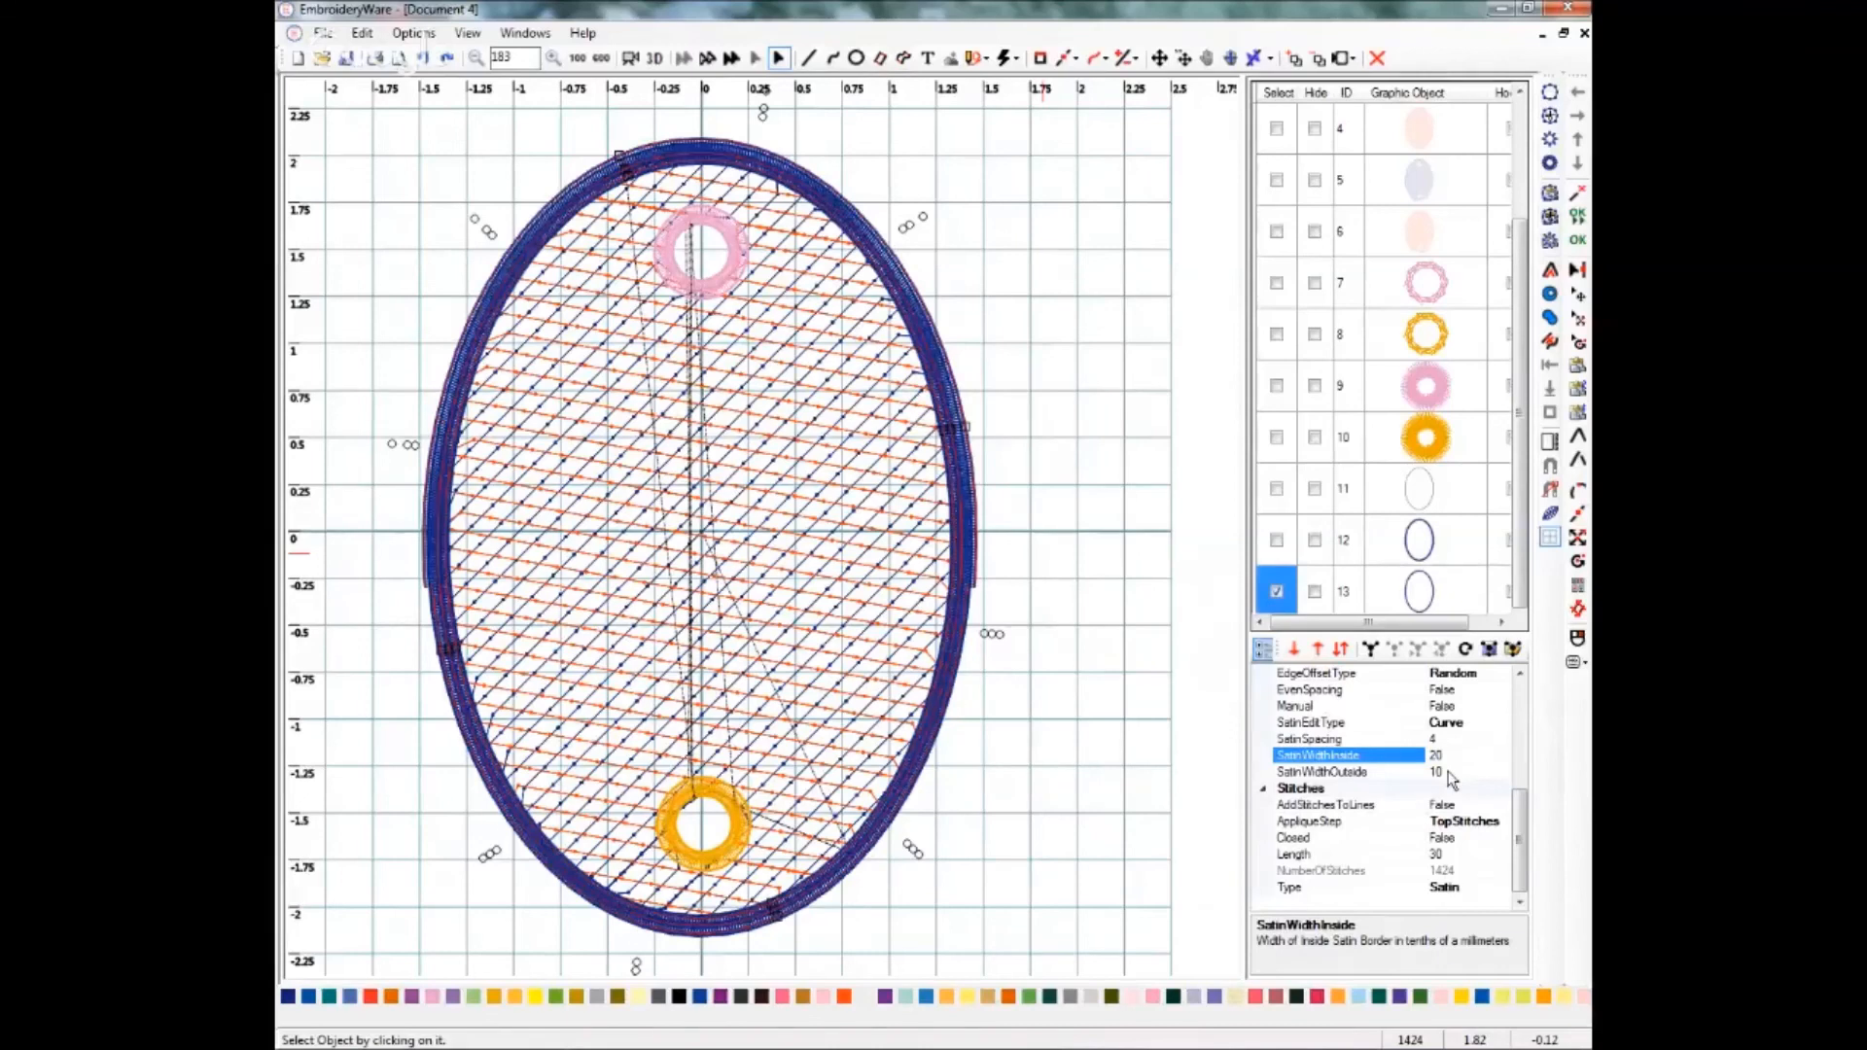
click(1452, 773)
text(20)
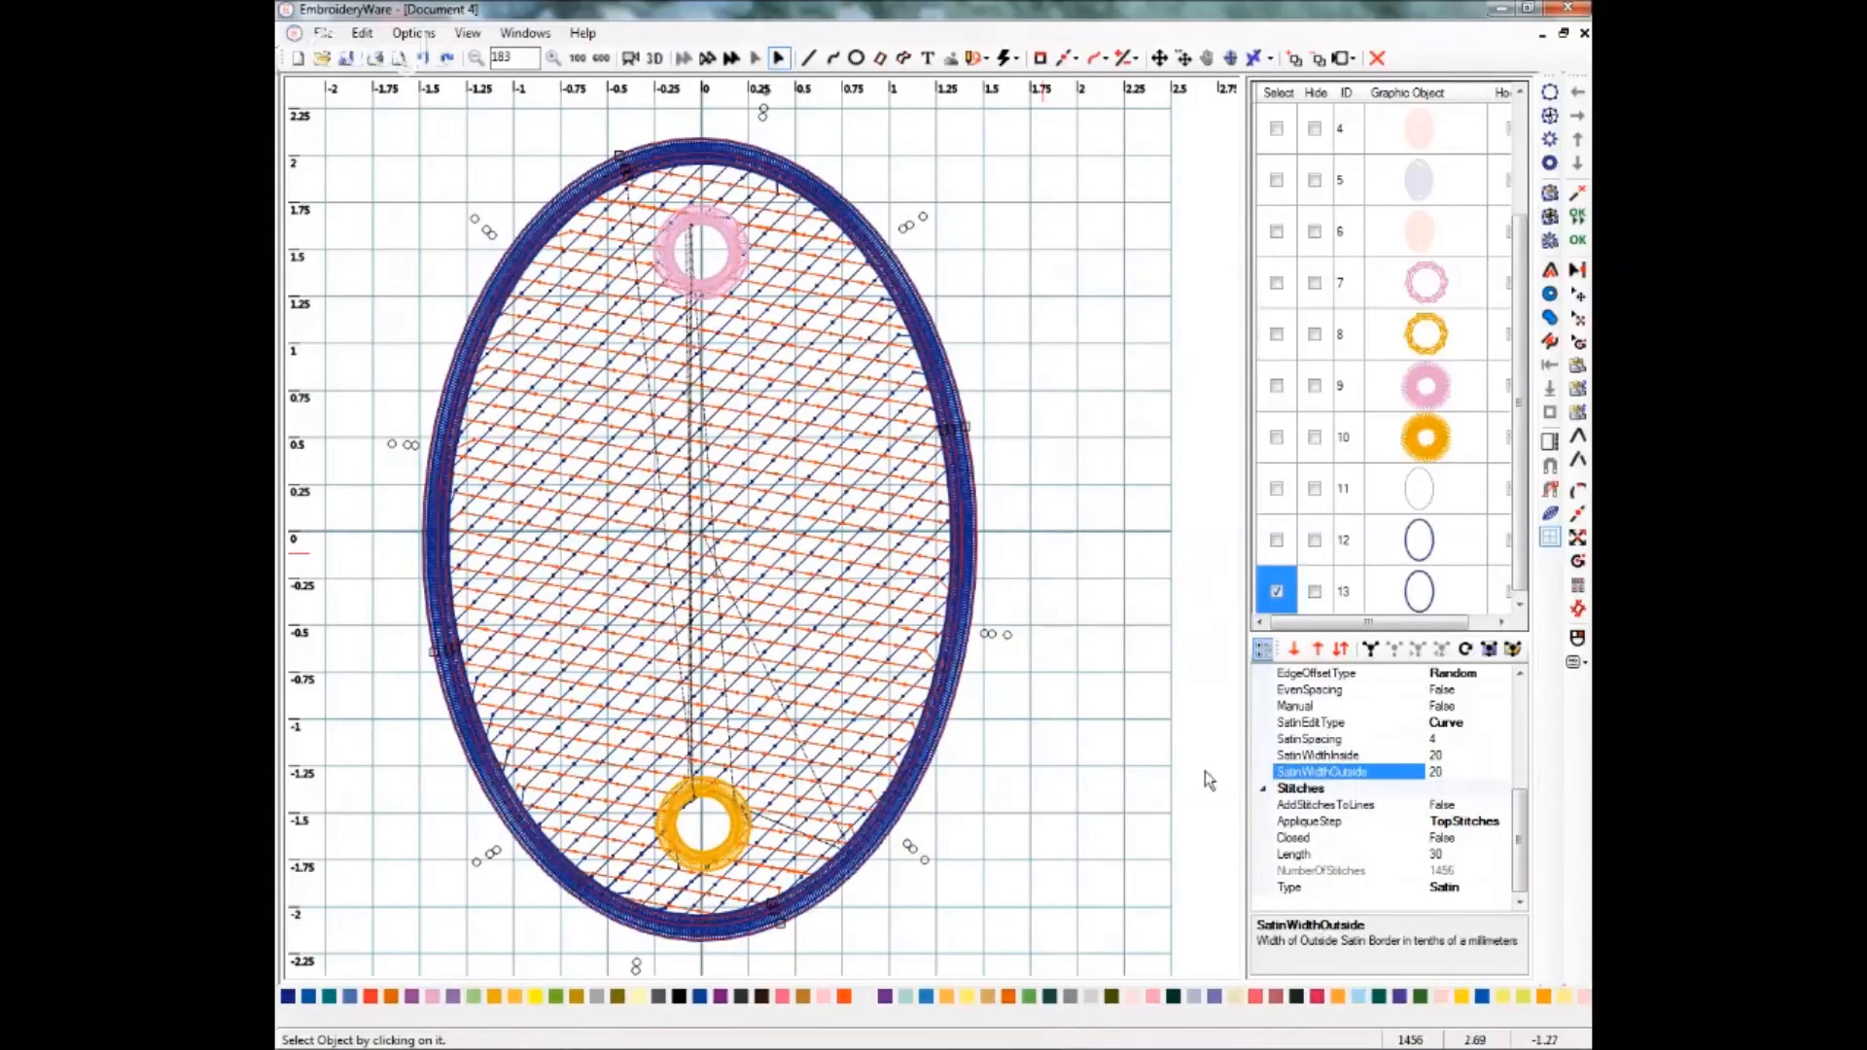
key(Return)
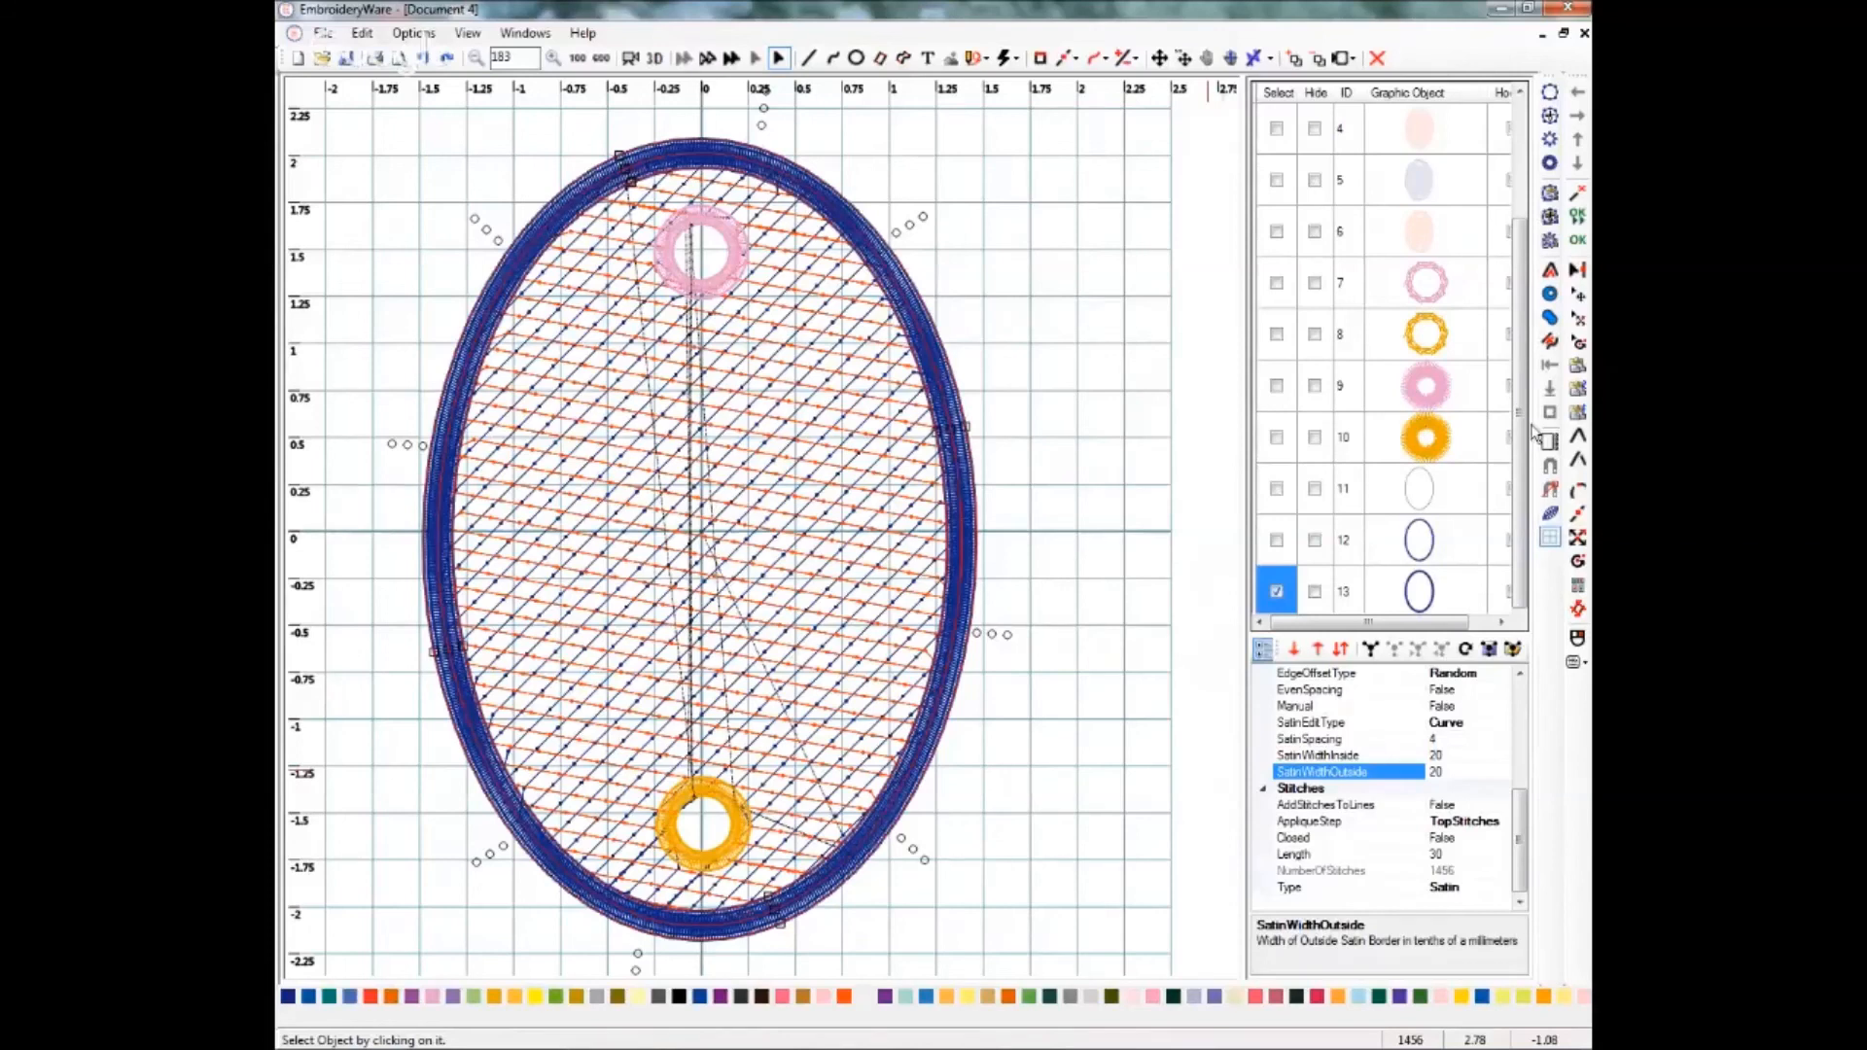
drag(1523, 431, 1523, 320)
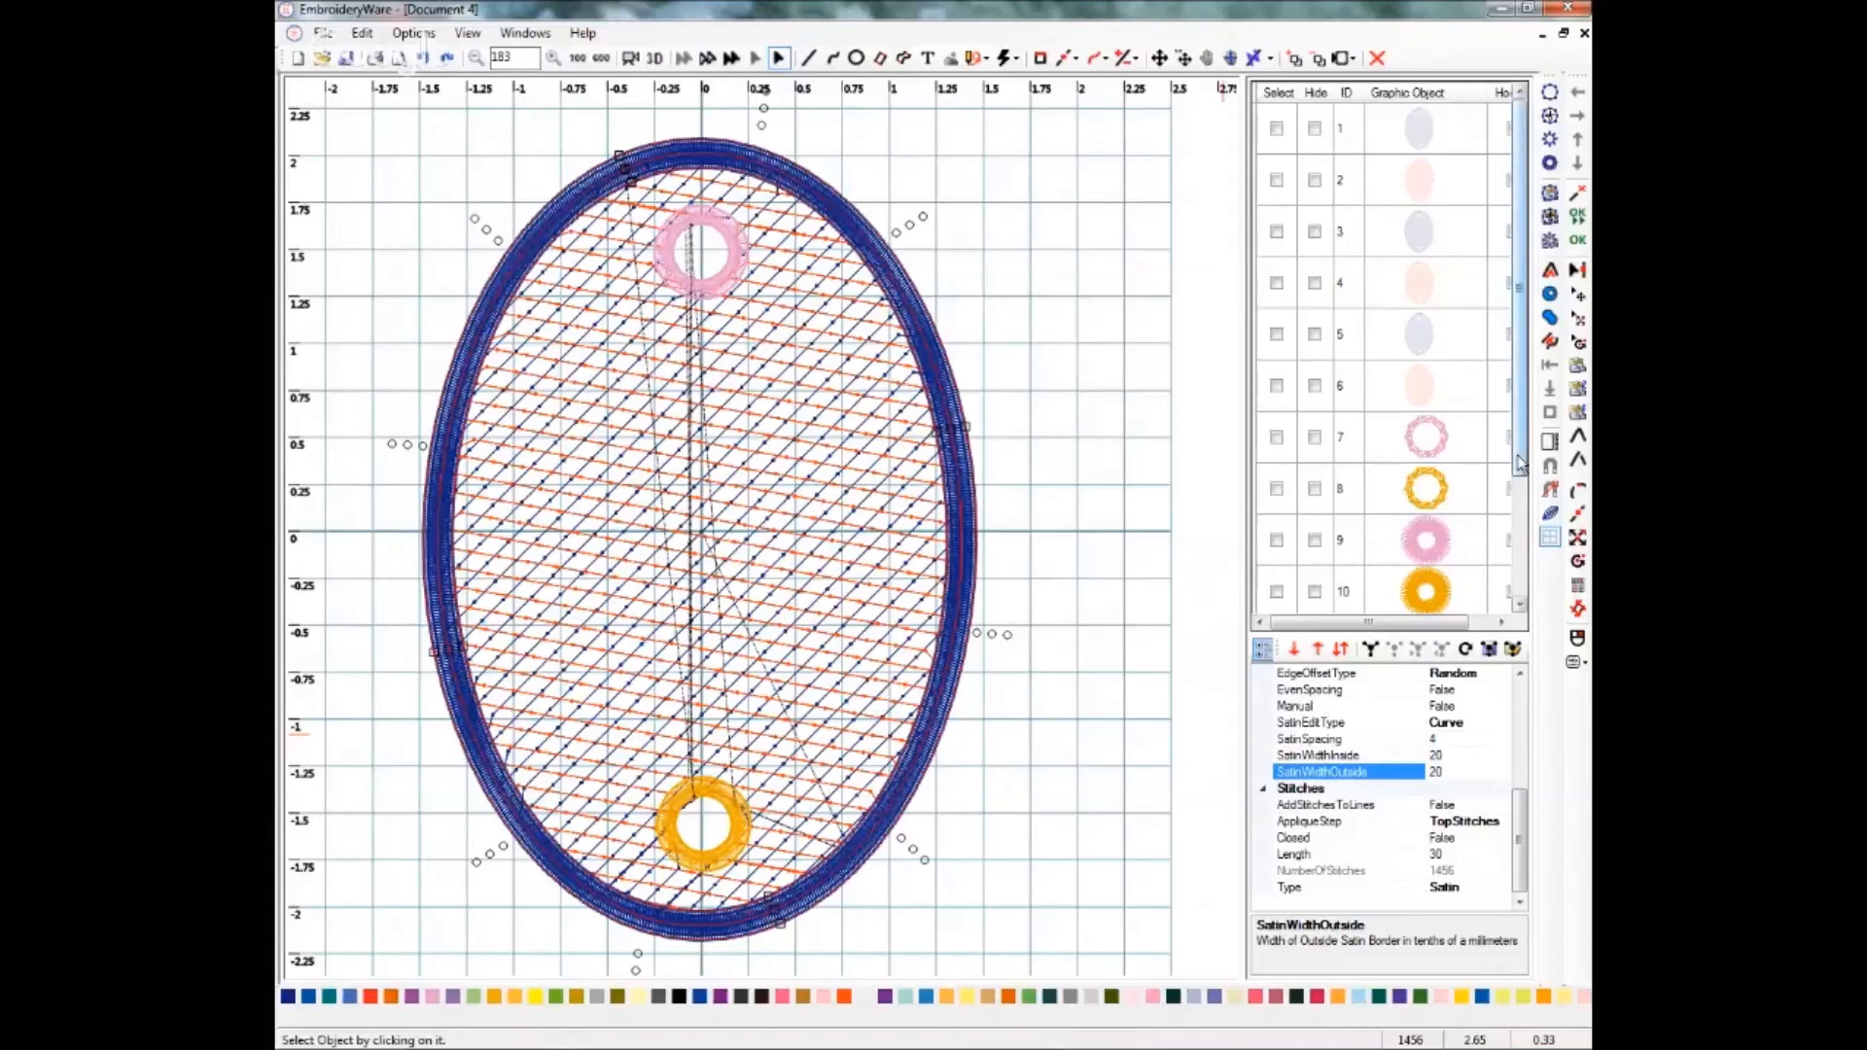
drag(1517, 472, 1515, 494)
click(1519, 605)
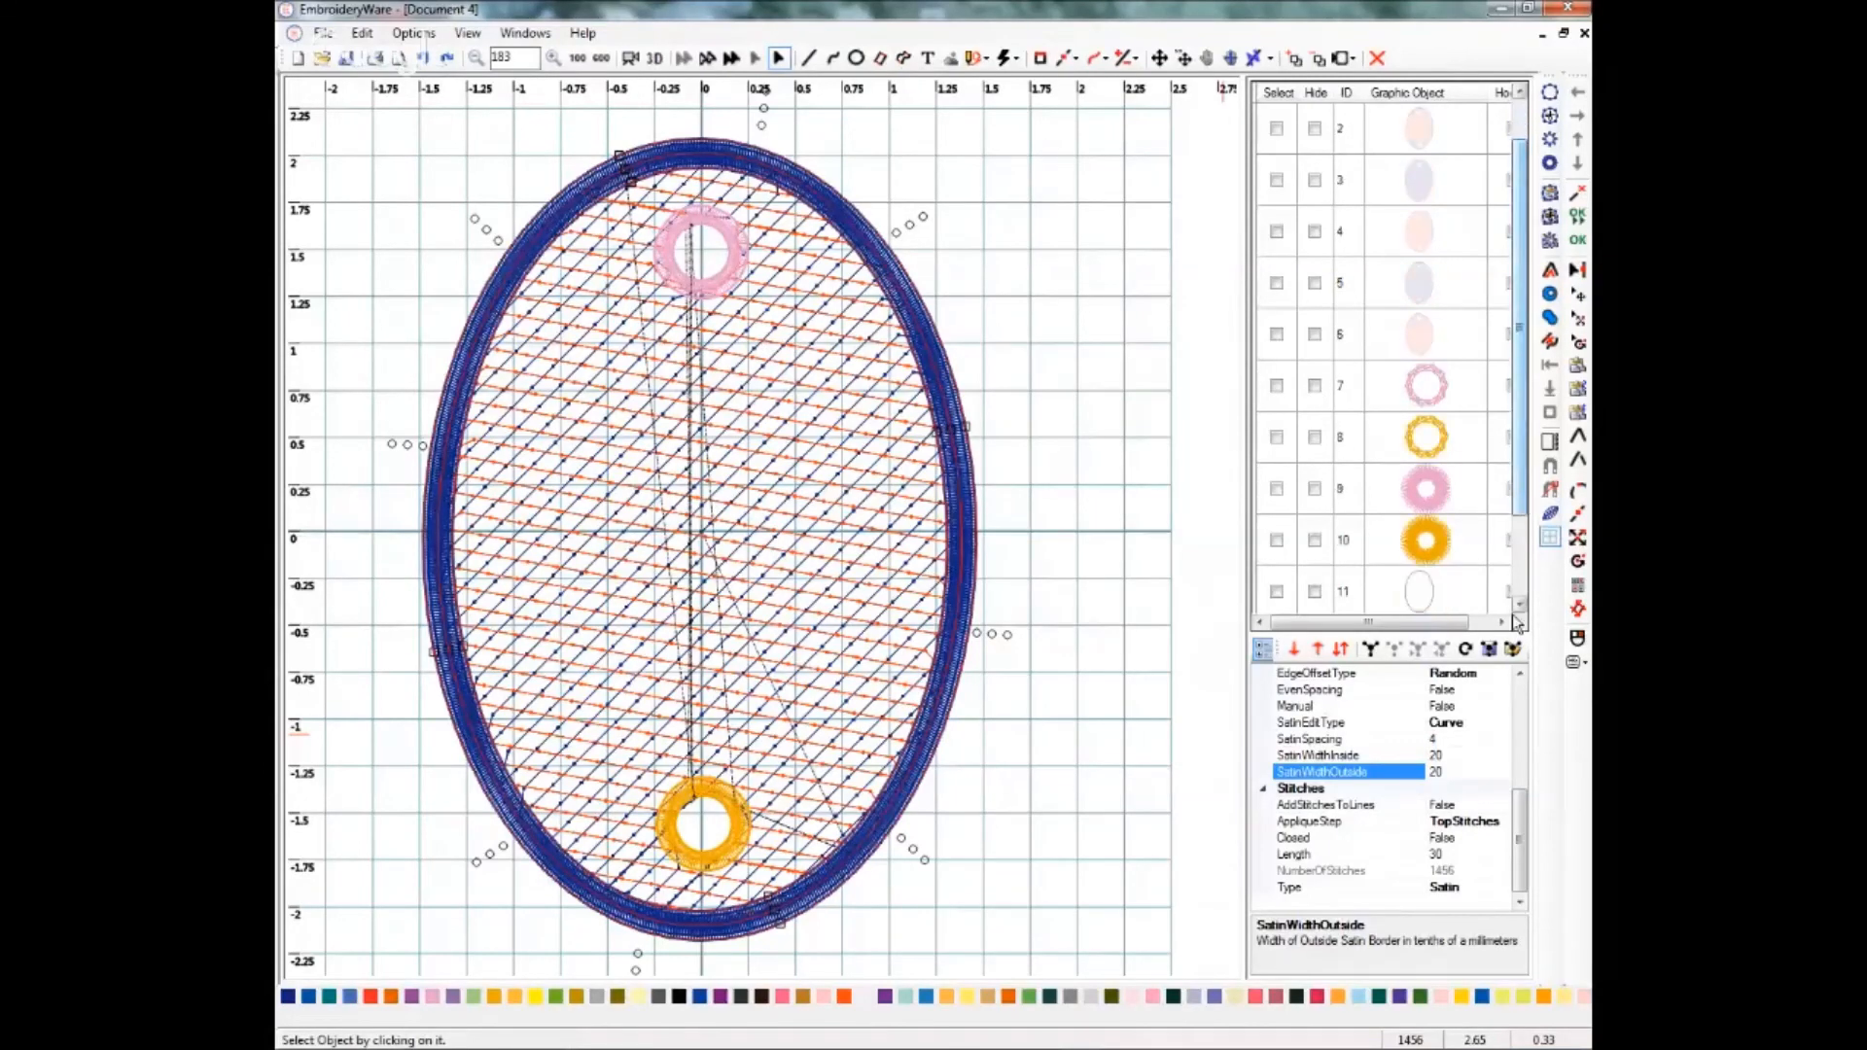
drag(1519, 861, 1521, 849)
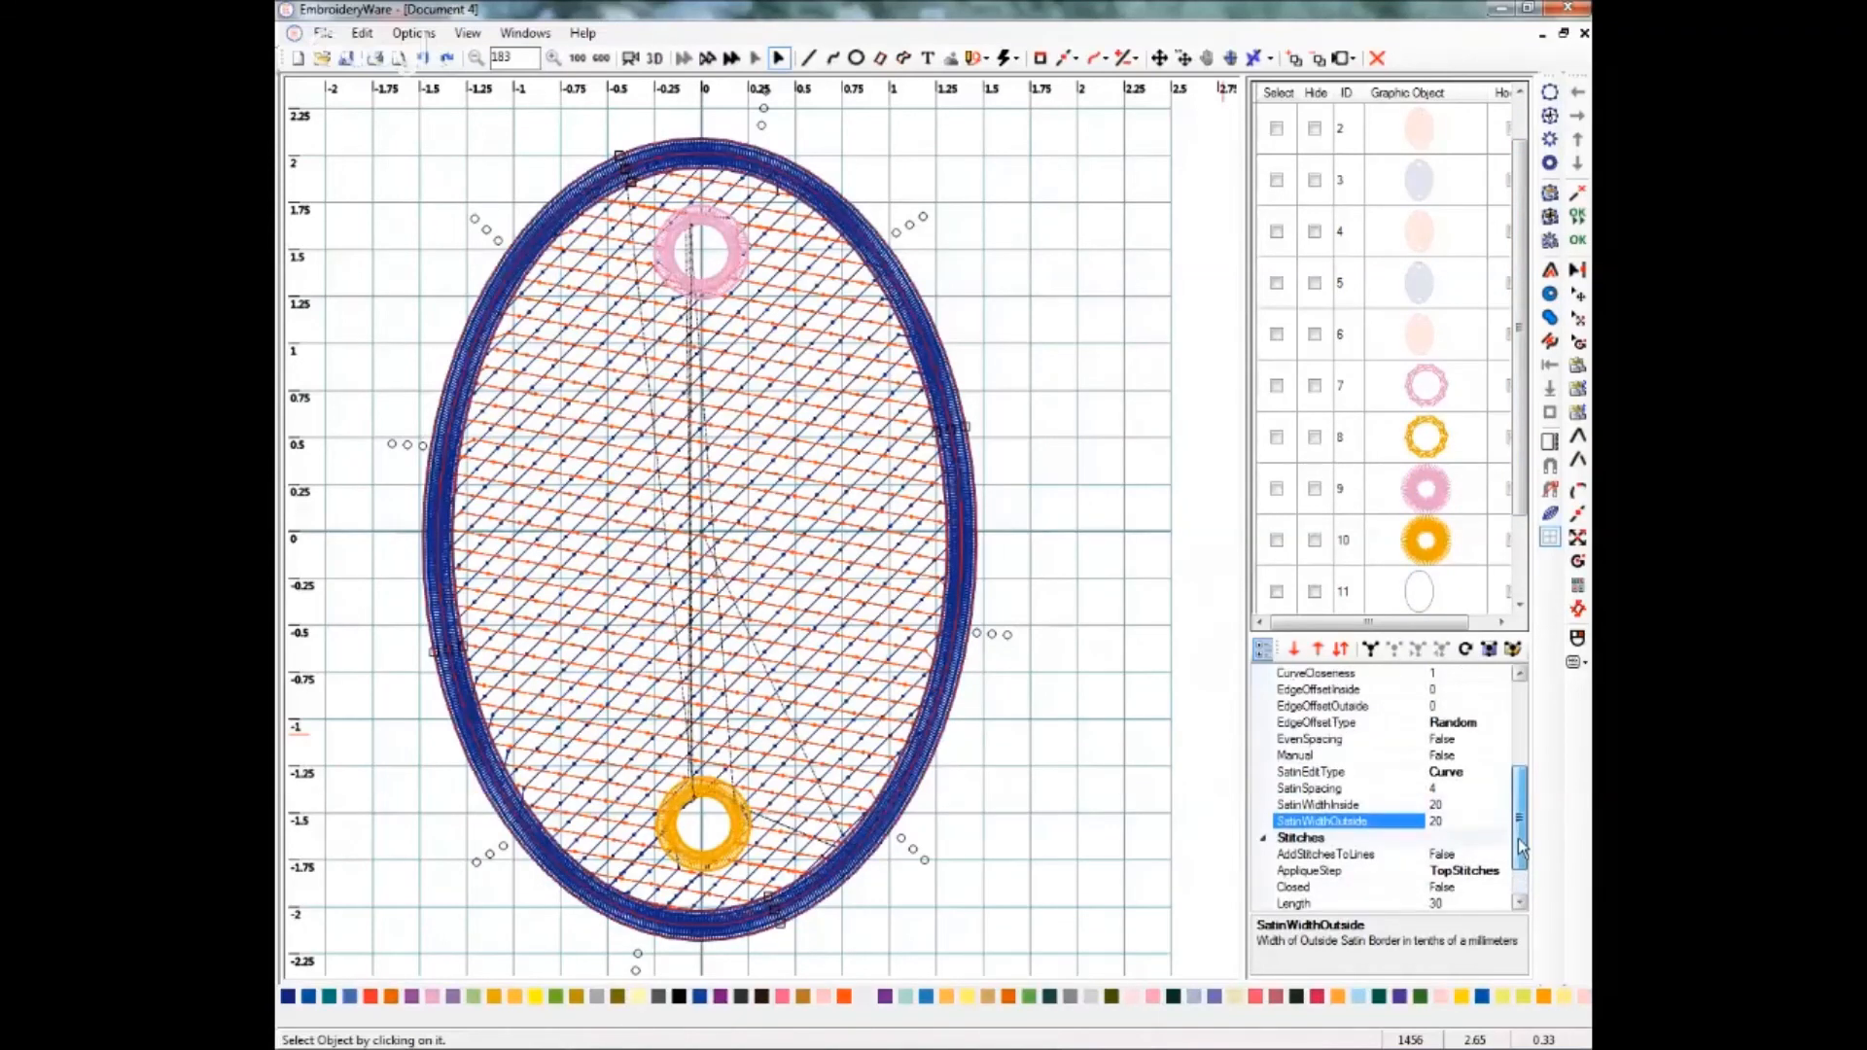
drag(1522, 848, 1522, 831)
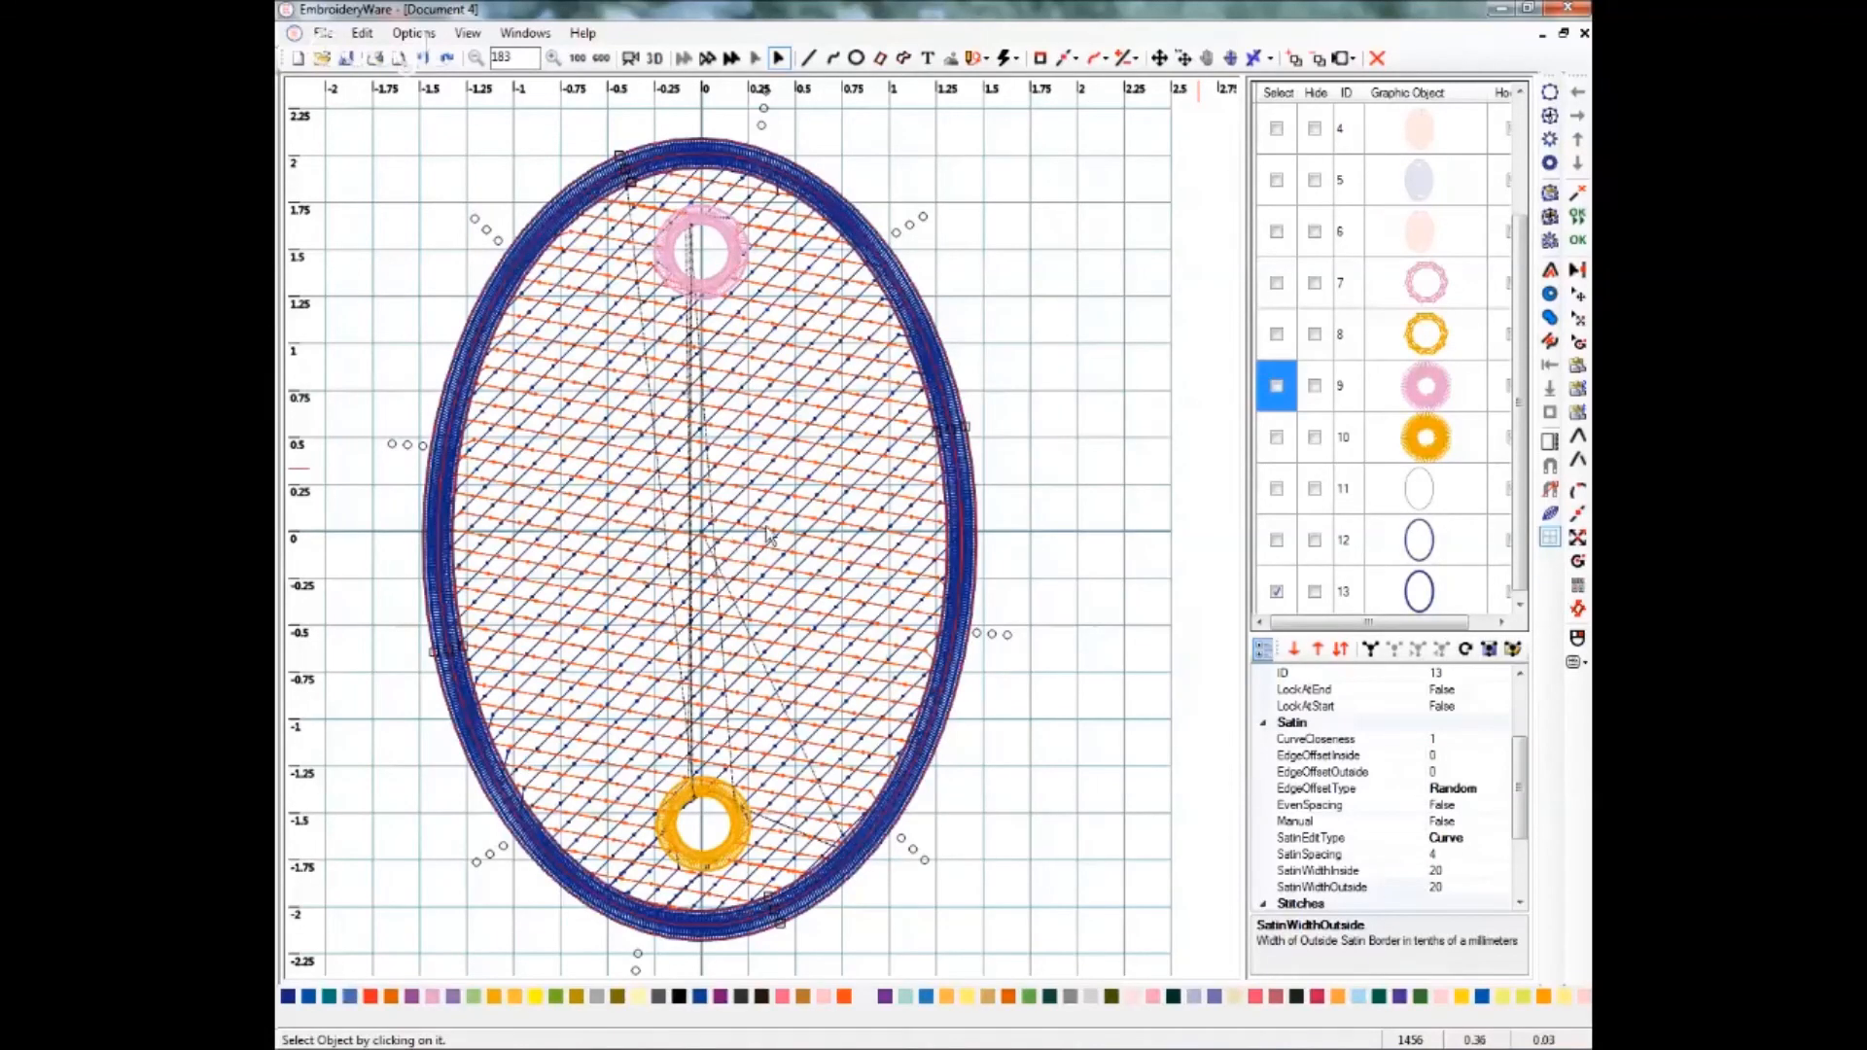
drag(1518, 513, 1520, 534)
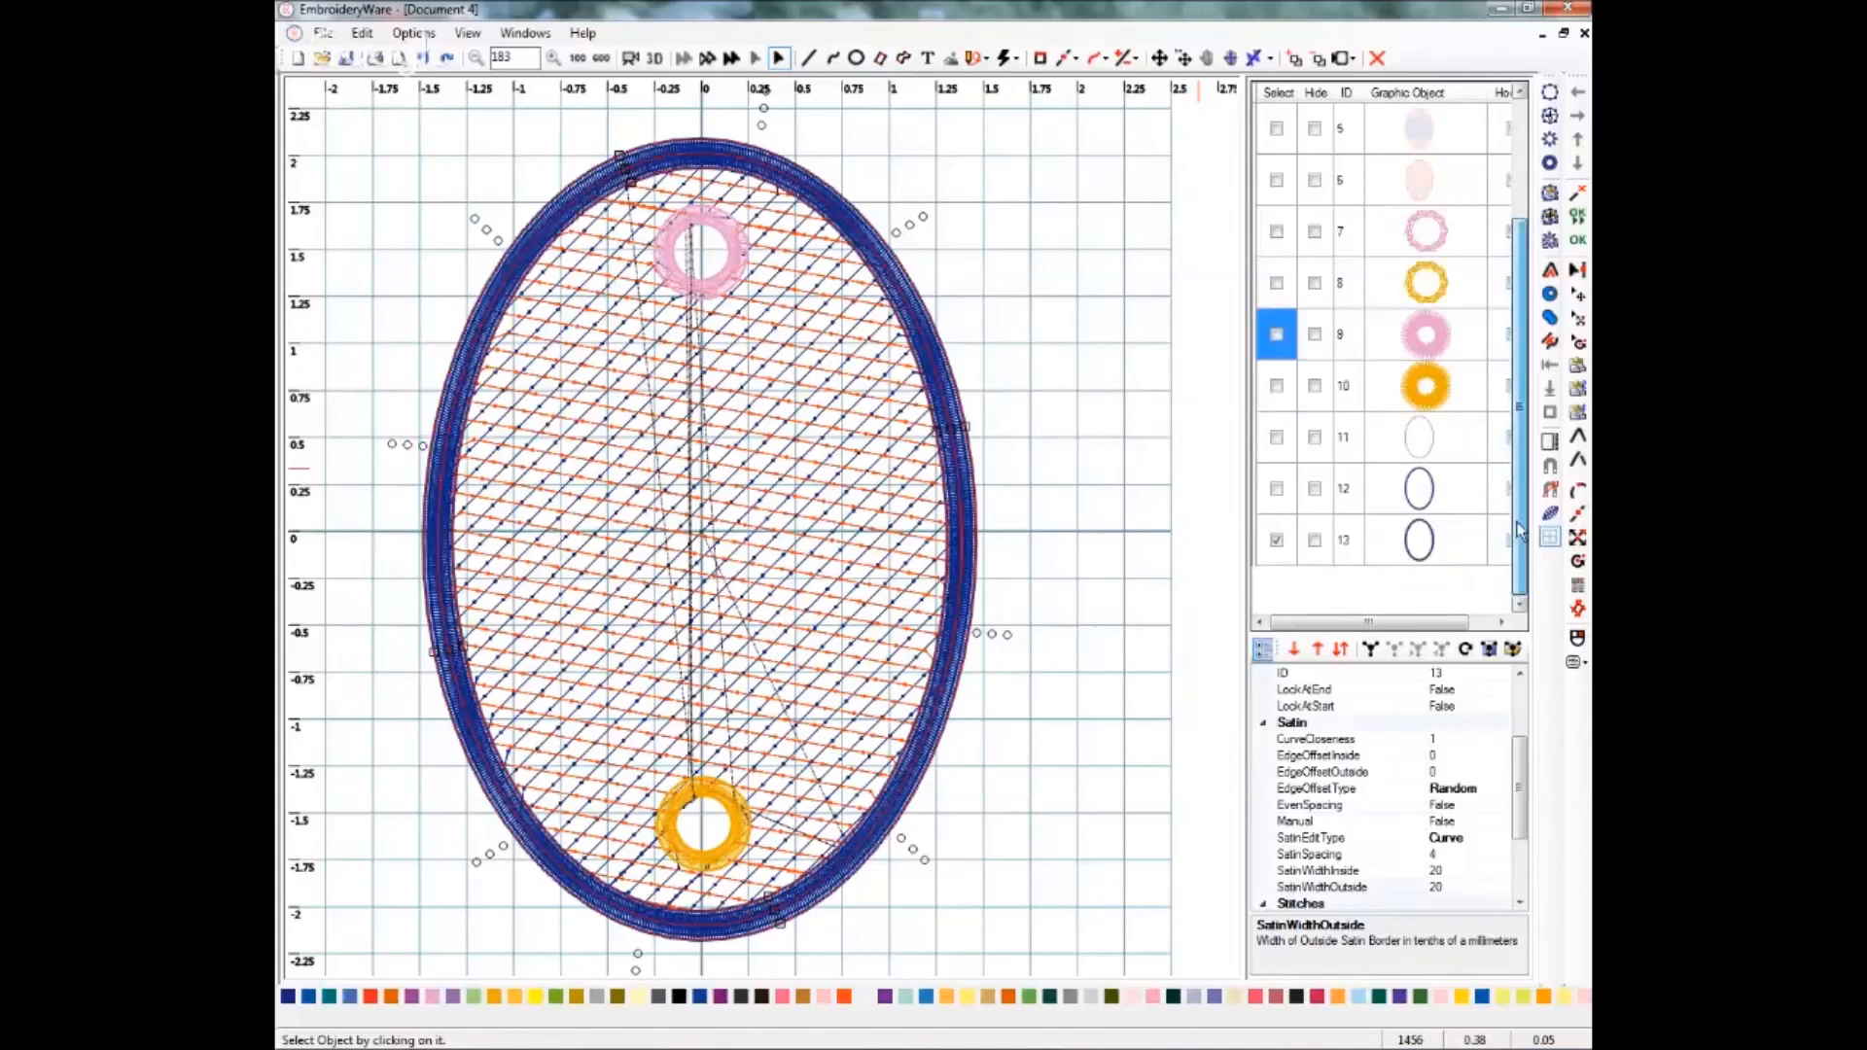